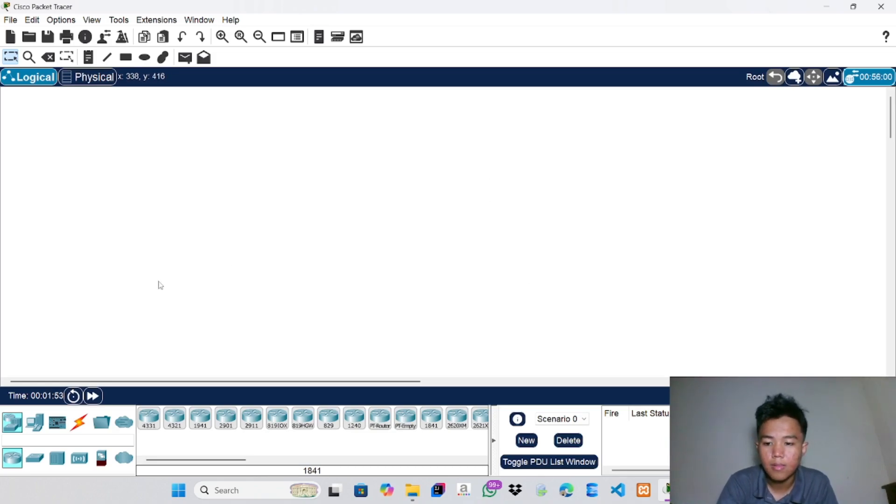
Place two 2811 routers side by side in the upper part of the empty workspace
scroll(274, 428, "down", 3)
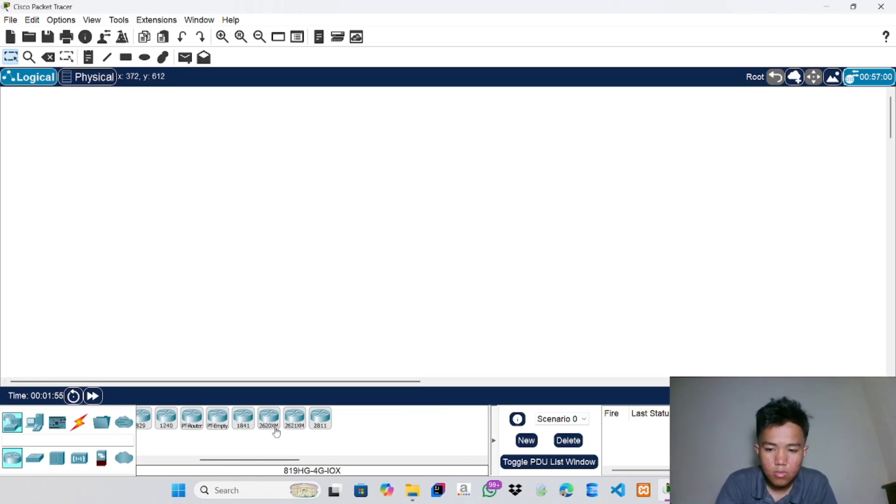
left_click(327, 422)
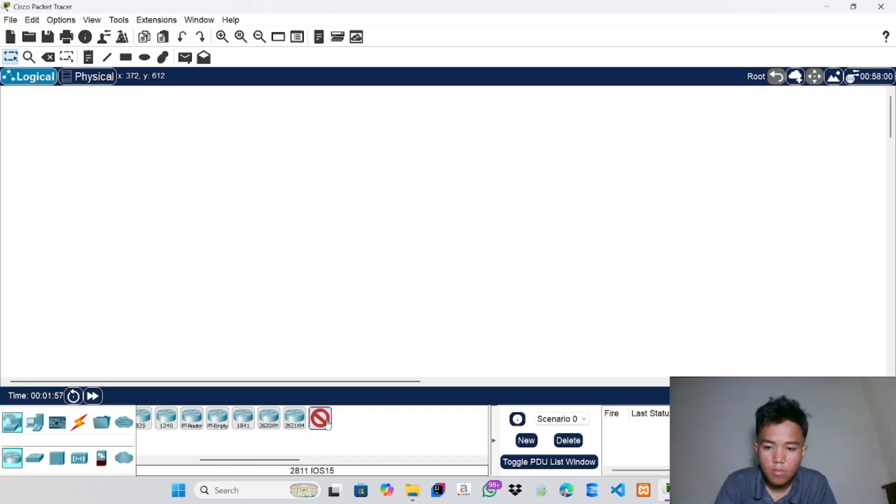
left_click(310, 146)
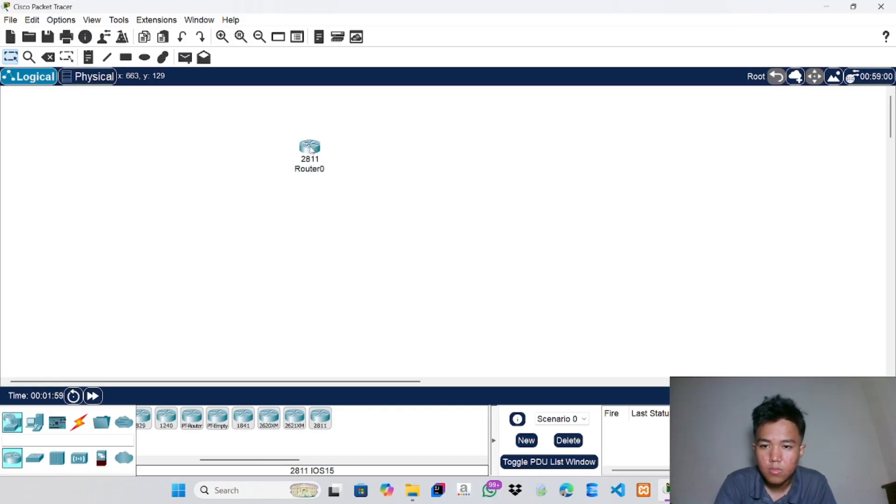
left_click(322, 420)
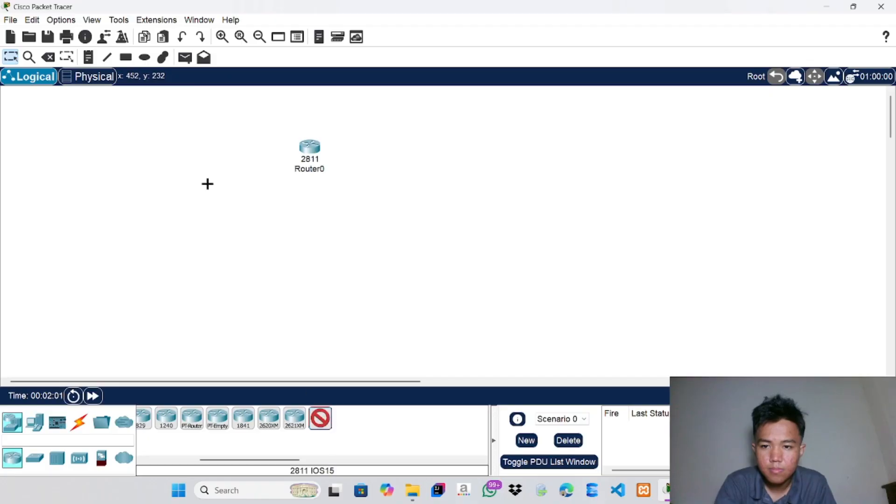
left_click(223, 154)
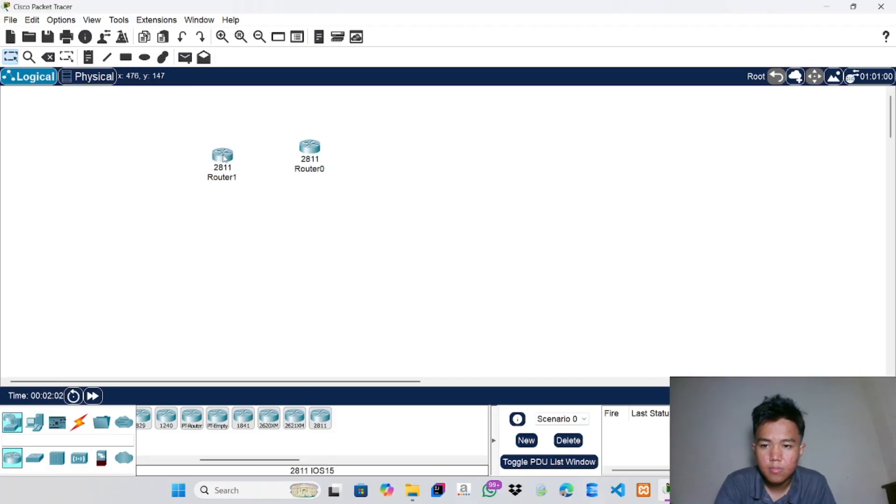
Rename Router0 as Router2 and shift Router1 slightly so it lines up level with it
left_click(317, 170)
left_click(323, 171)
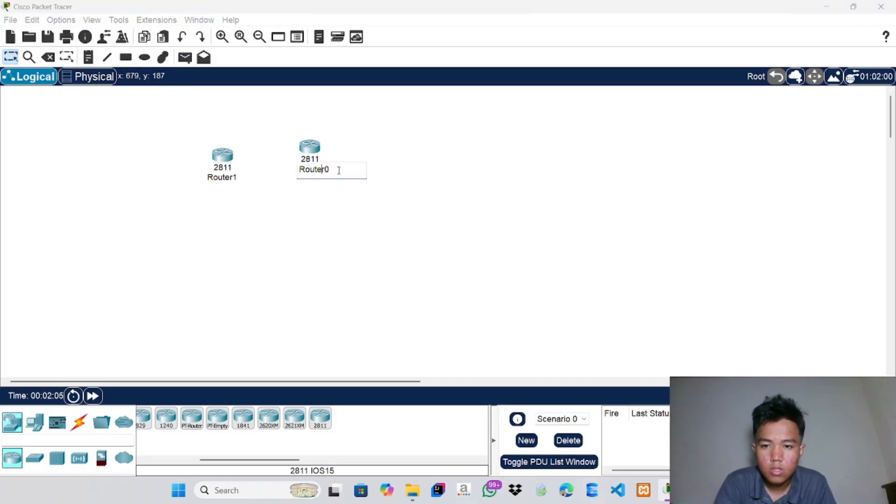
type("1")
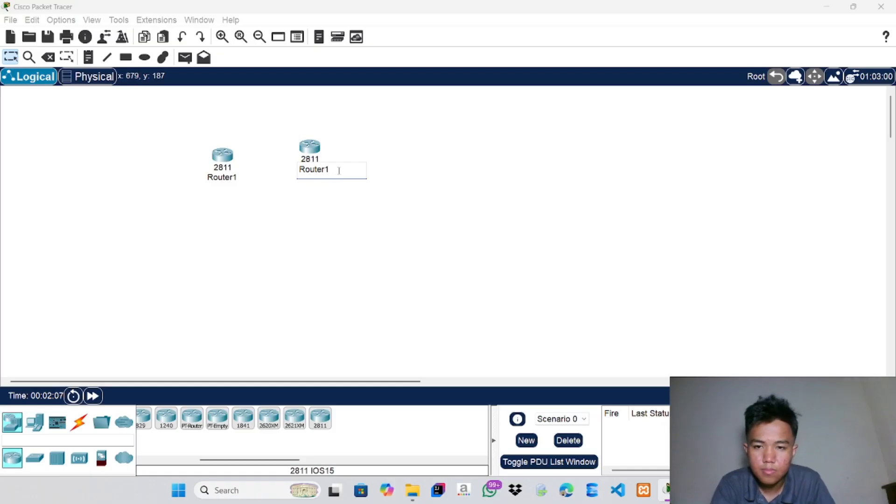
key("BackSpace")
type("2")
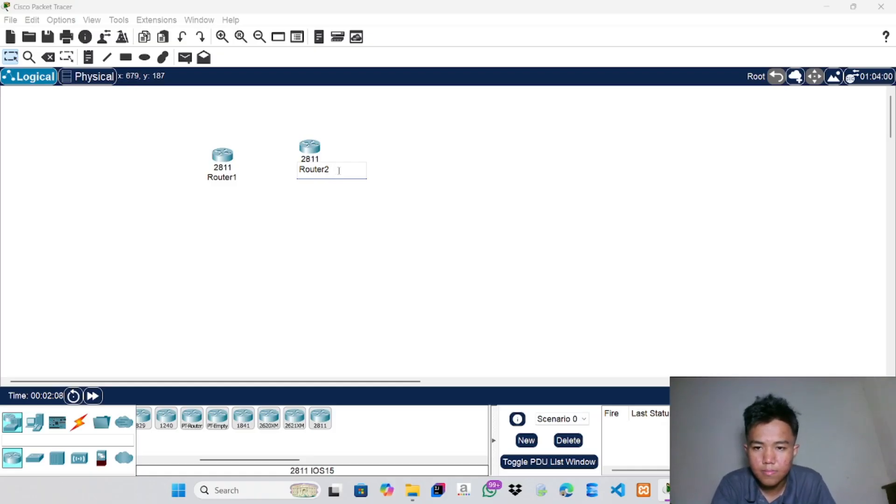
left_click(323, 198)
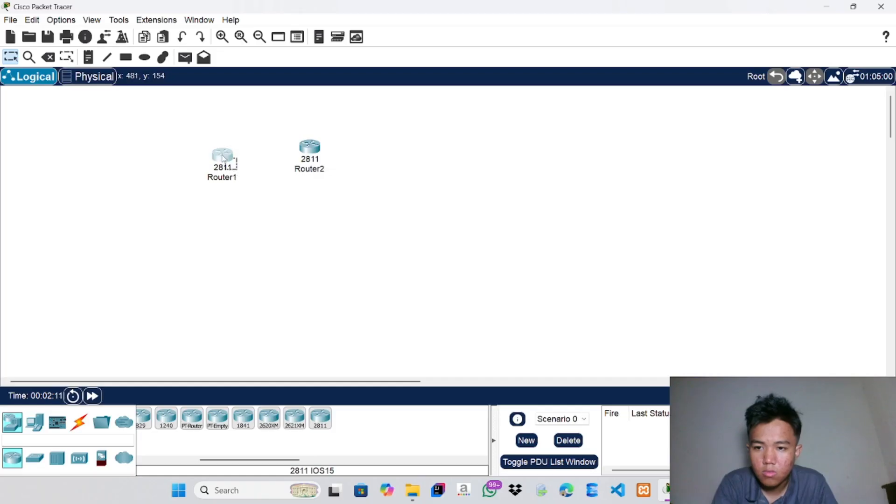
left_click_drag(222, 157, 210, 150)
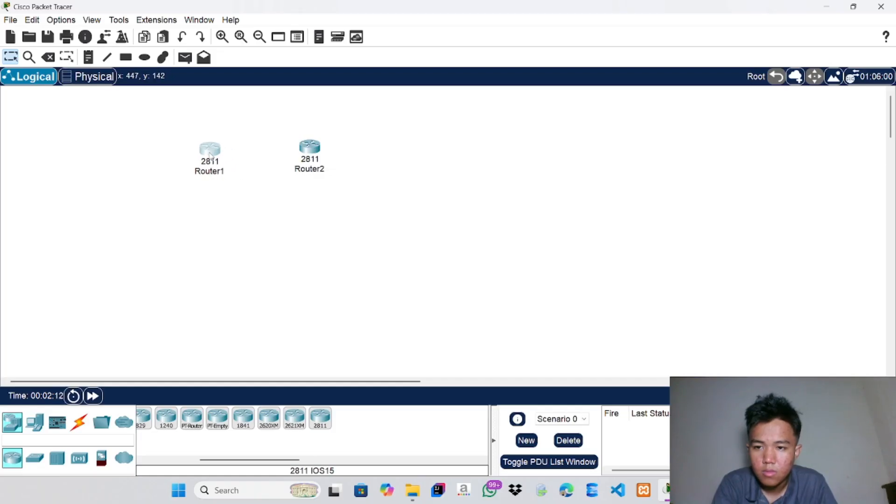
Place two PC-PT end devices in the workspace, one below each router
left_click(31, 427)
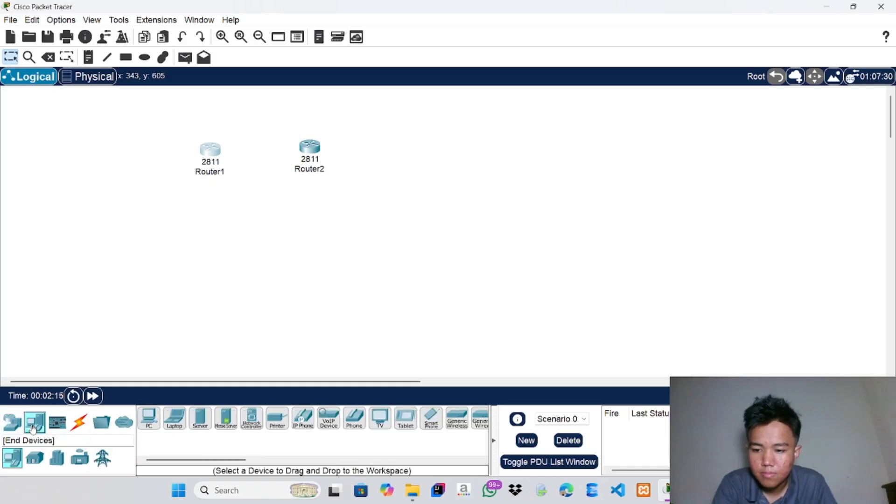
left_click(150, 419)
left_click(194, 260)
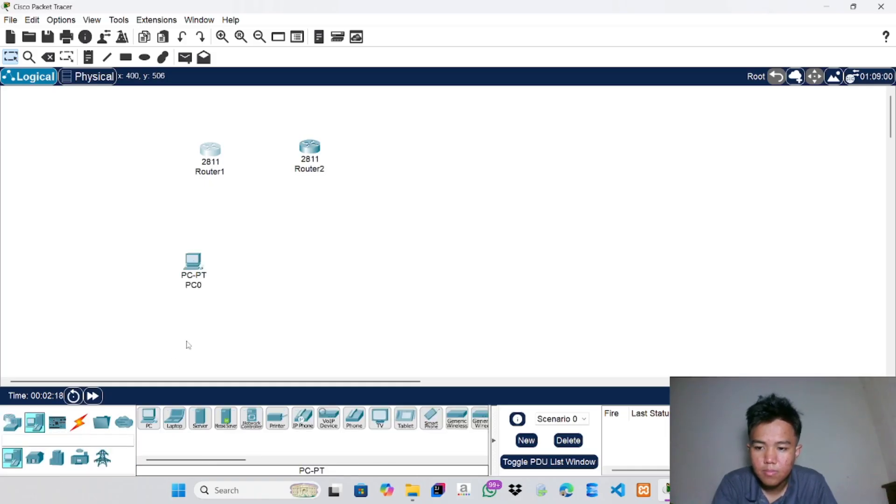
left_click(149, 418)
left_click(300, 260)
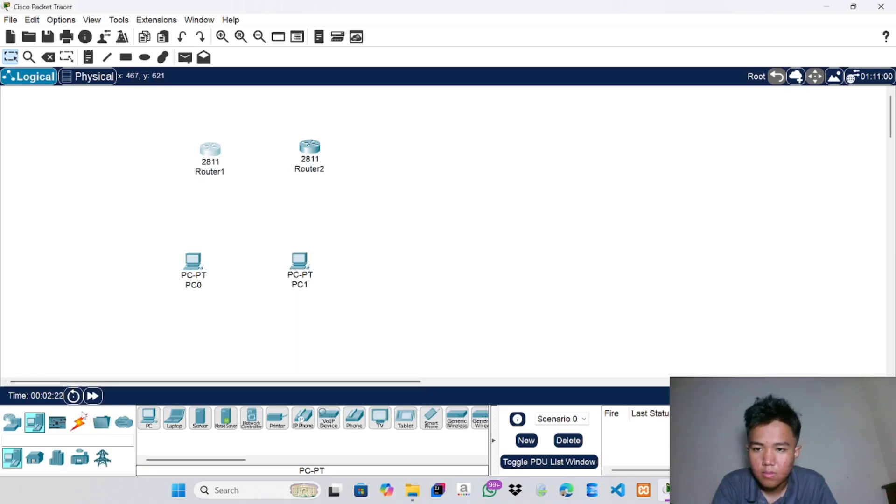
Rename PC0 as PC2 and rearrange the PCs so PC1 sits below Router1 and PC2 below Router2
left_click(301, 285)
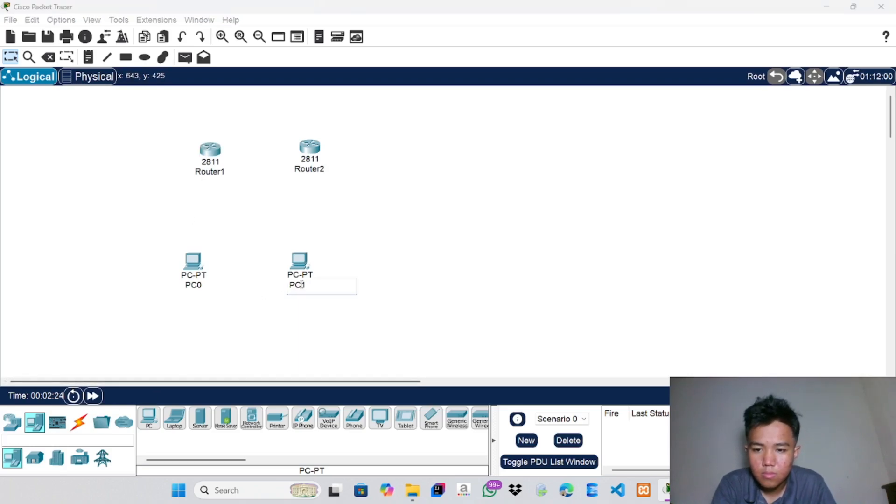
left_click(200, 286)
left_click(202, 285)
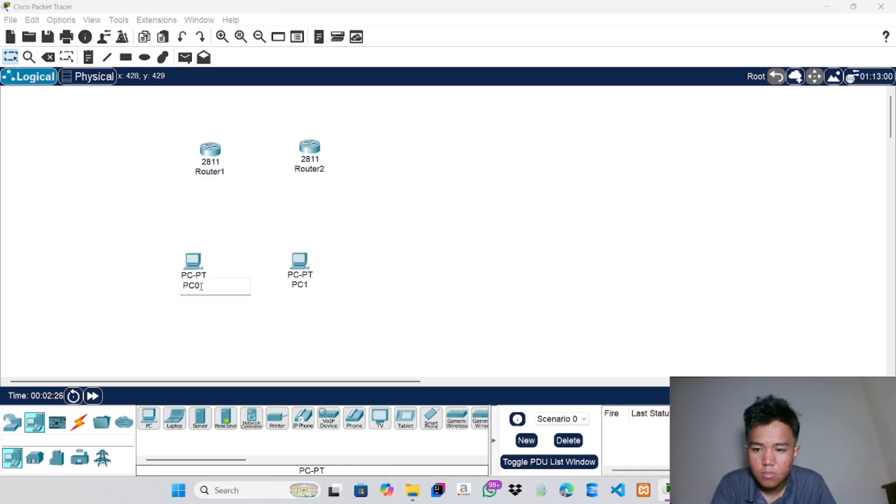
key("BackSpace")
type("2")
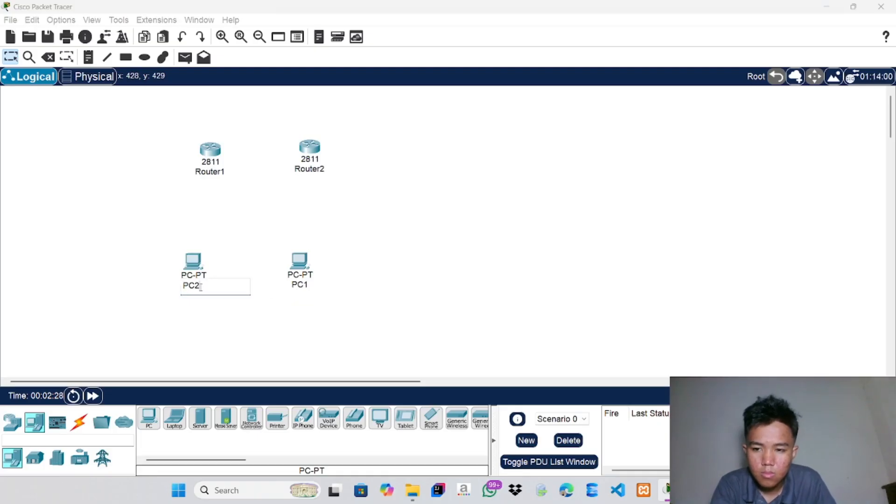
left_click(418, 317)
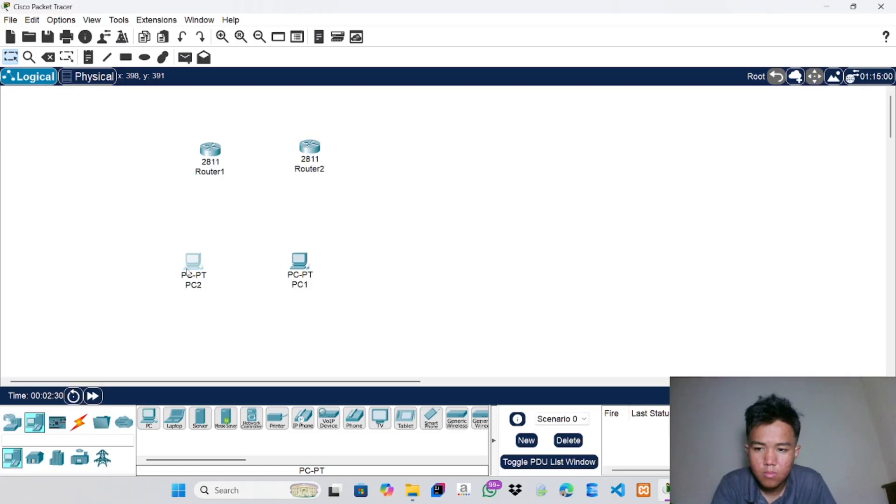
left_click_drag(284, 262, 210, 265)
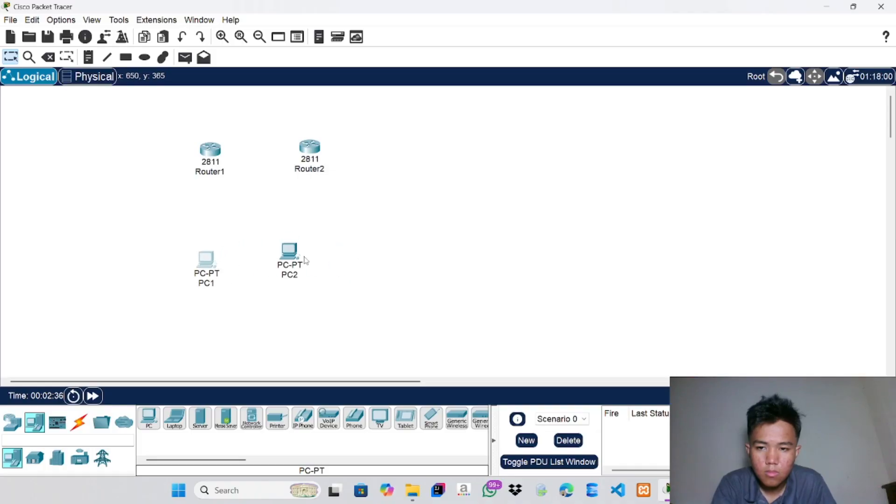
left_click_drag(294, 262, 307, 276)
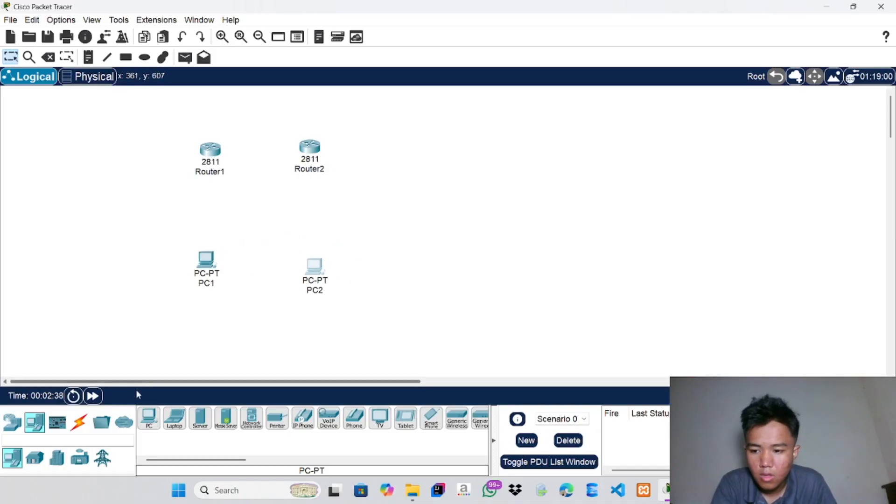
Connect Router1 to Router2 with an automatically chosen cable type
left_click(86, 424)
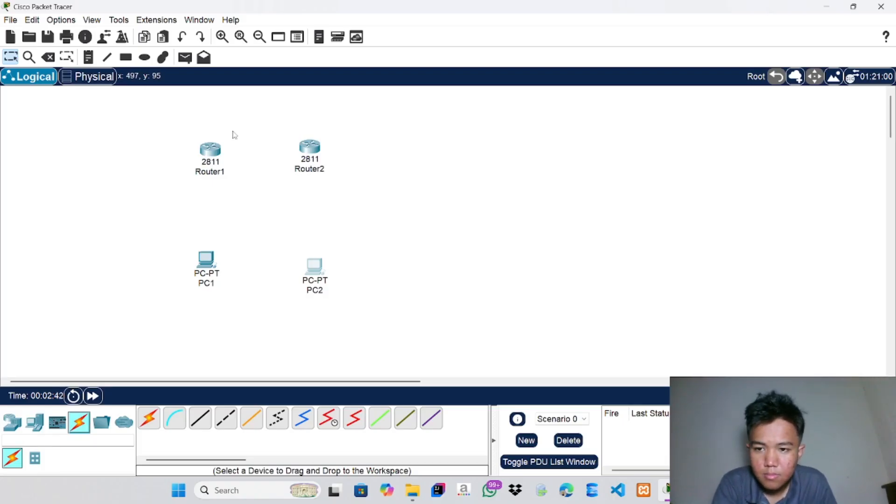
left_click(149, 419)
left_click(216, 153)
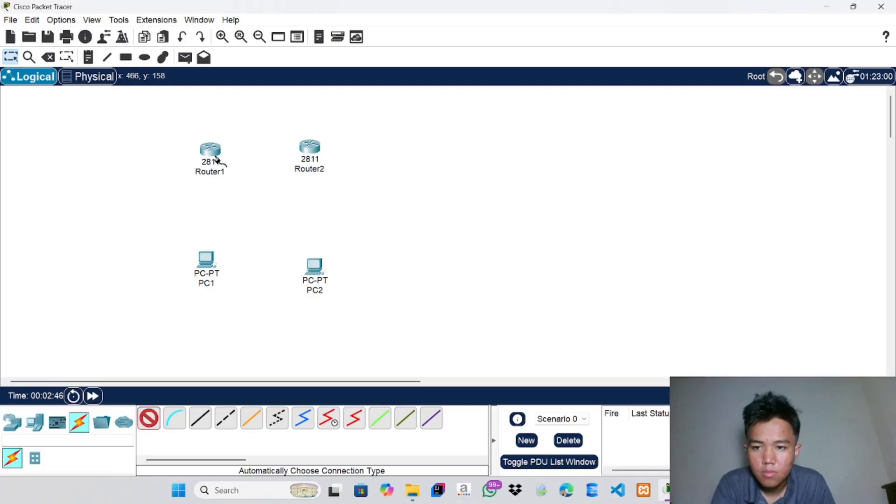
left_click(313, 150)
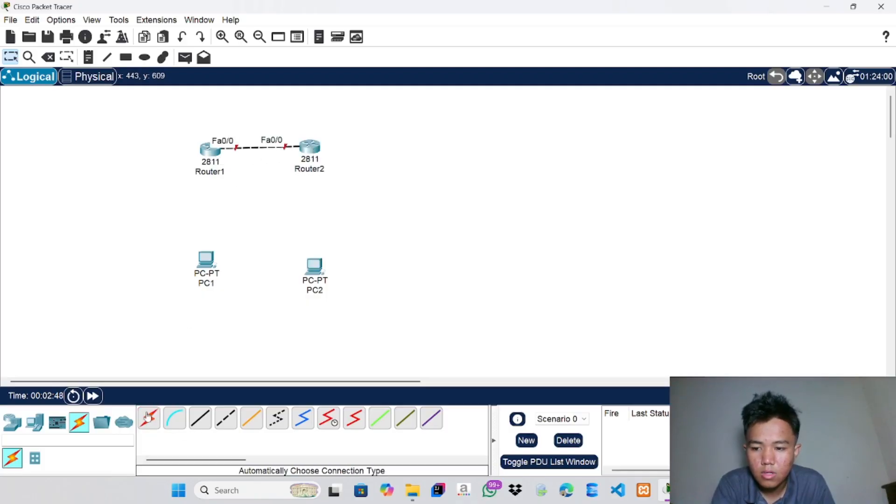
Connect PC1 to Router1 with an automatically chosen cable type
left_click(149, 418)
left_click(206, 259)
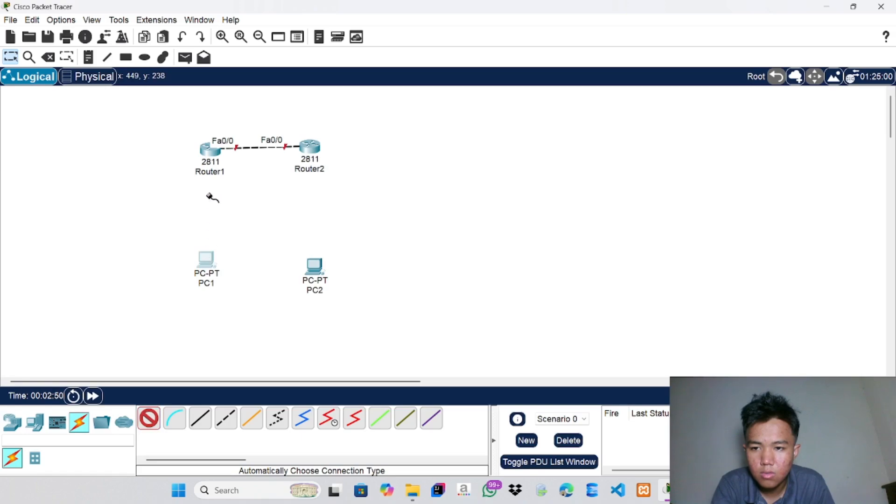
left_click(205, 263)
left_click(521, 258)
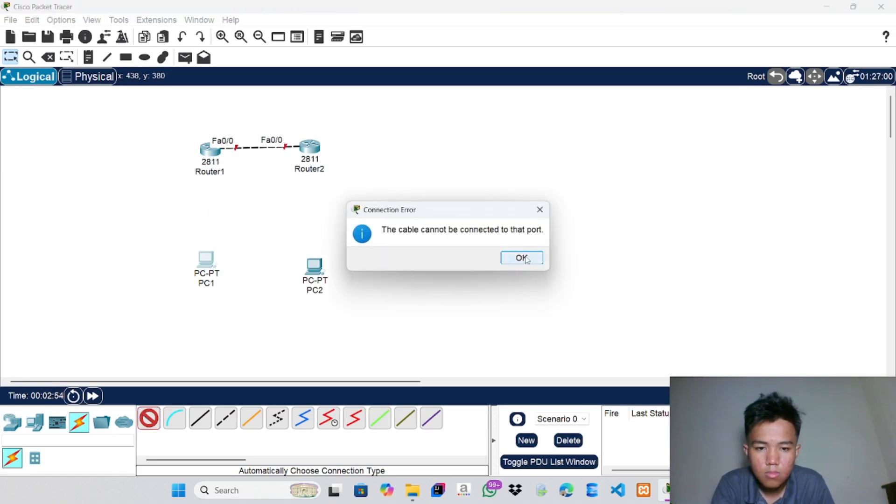
left_click(211, 154)
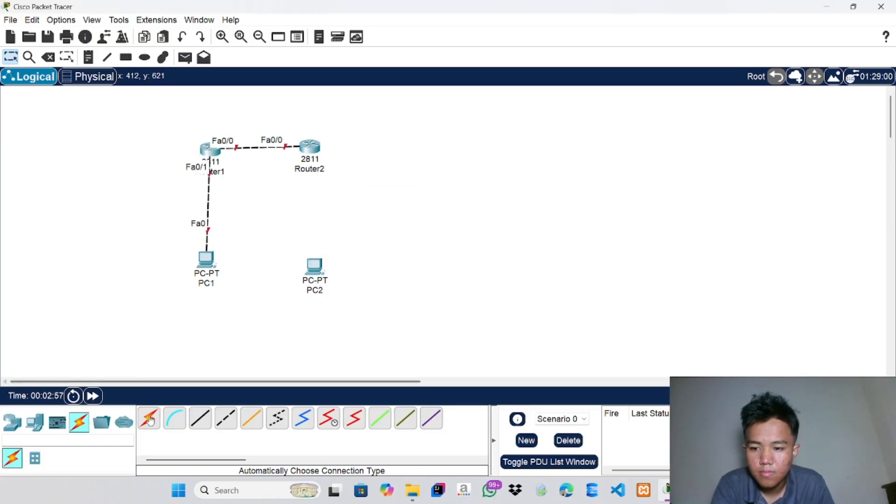
Connect PC2 to Router2 with an automatically chosen cable type
left_click(148, 418)
left_click(322, 272)
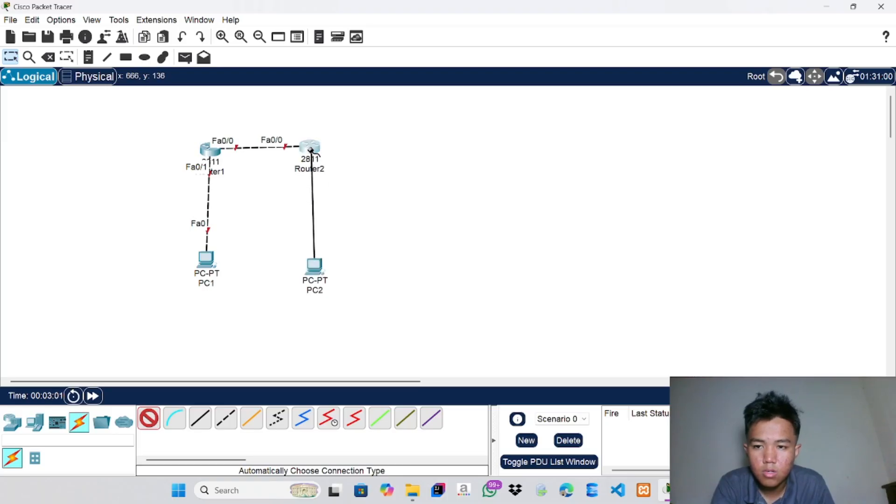
left_click(311, 153)
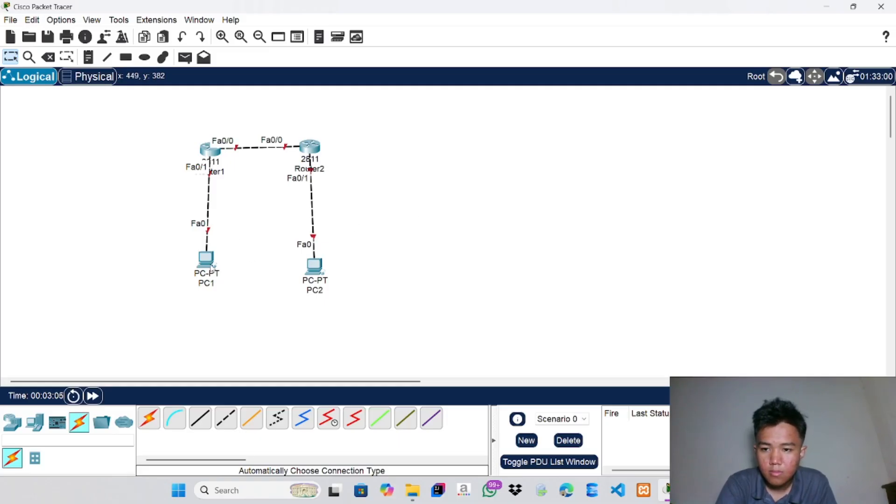
Spread the topology apart horizontally, moving PC1 and Router1 outward on one side and PC2 and Router2 on the other
left_click_drag(208, 267, 153, 278)
left_click_drag(323, 270, 387, 270)
left_click_drag(309, 147, 349, 147)
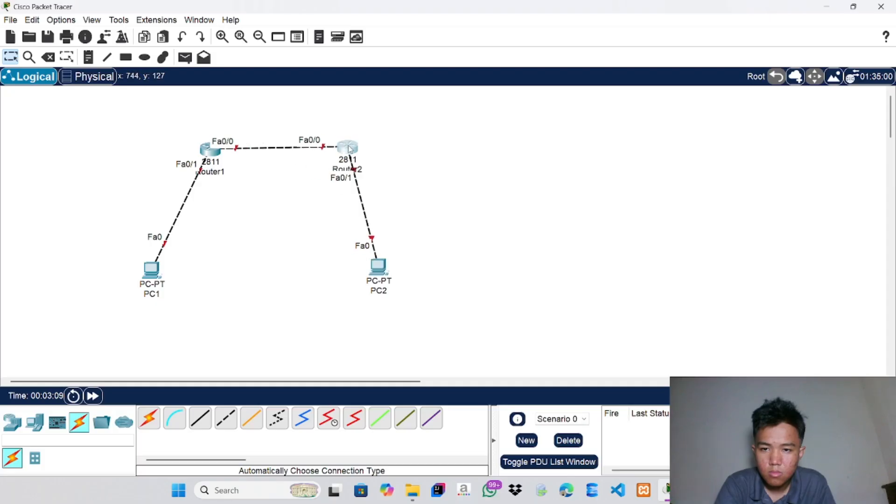
left_click_drag(214, 154, 182, 151)
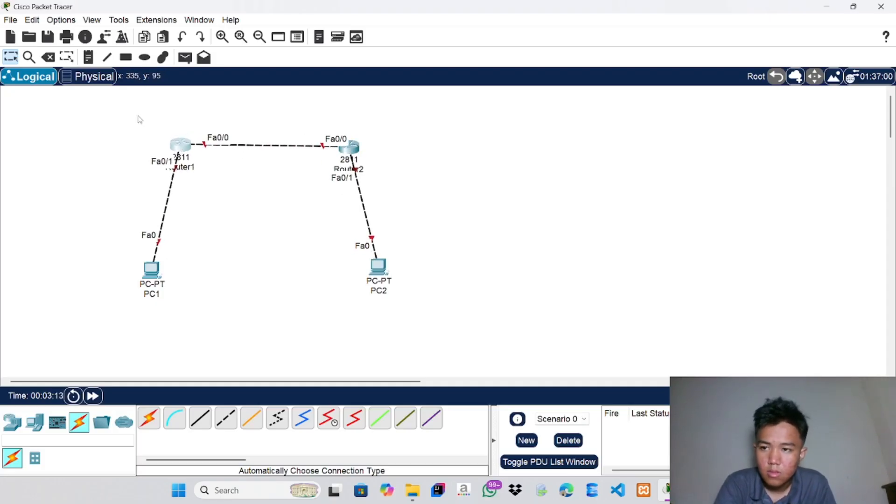
Add the note "10.10.10.1/24" beside Router1's link to Router2
left_click(89, 58)
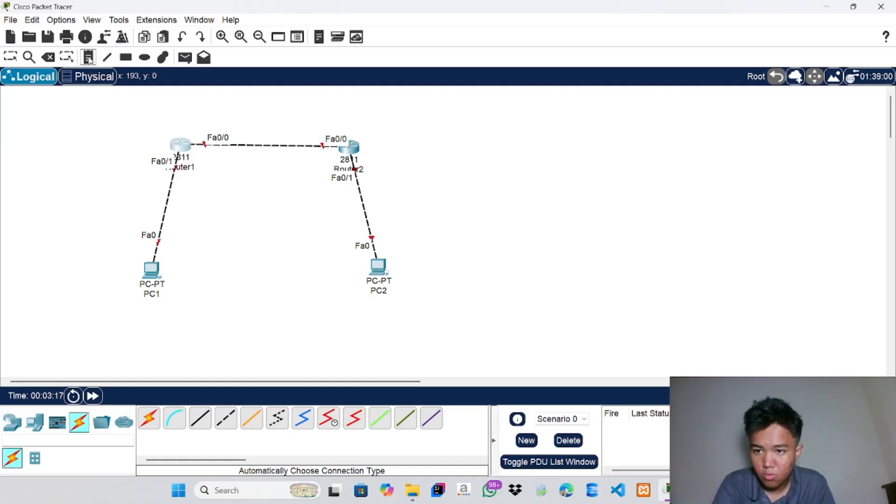
left_click(189, 127)
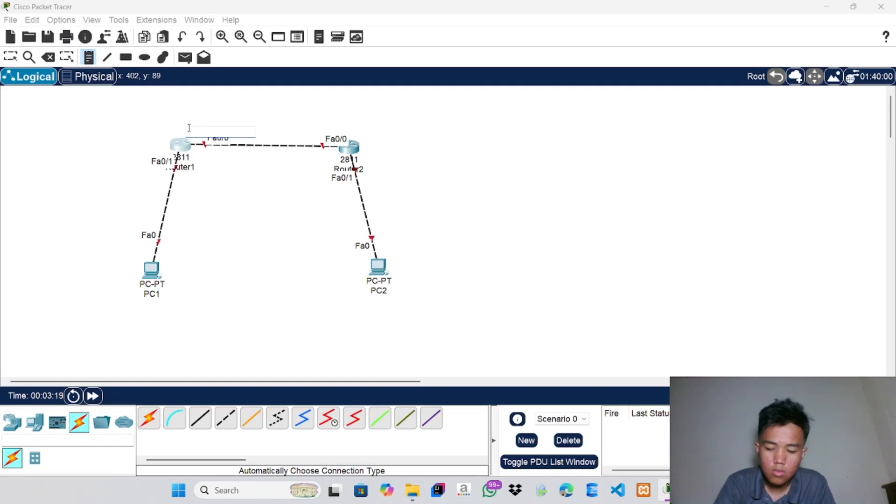
type("10.1")
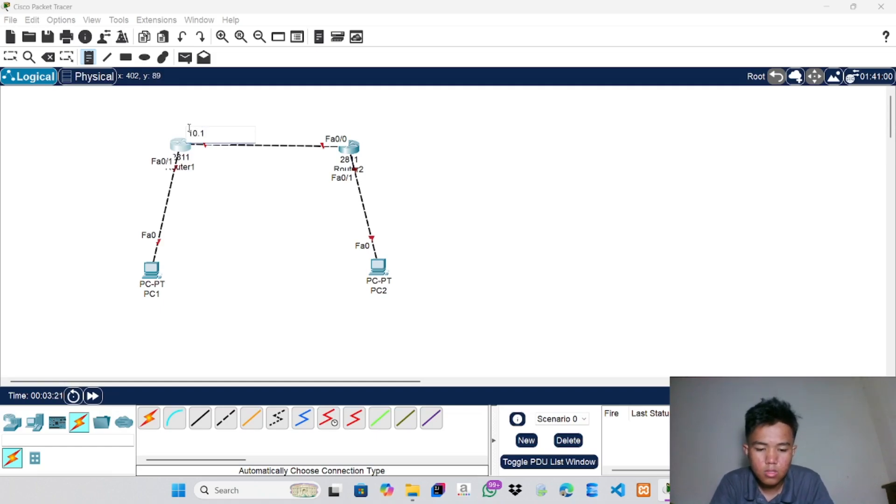
type("0.10")
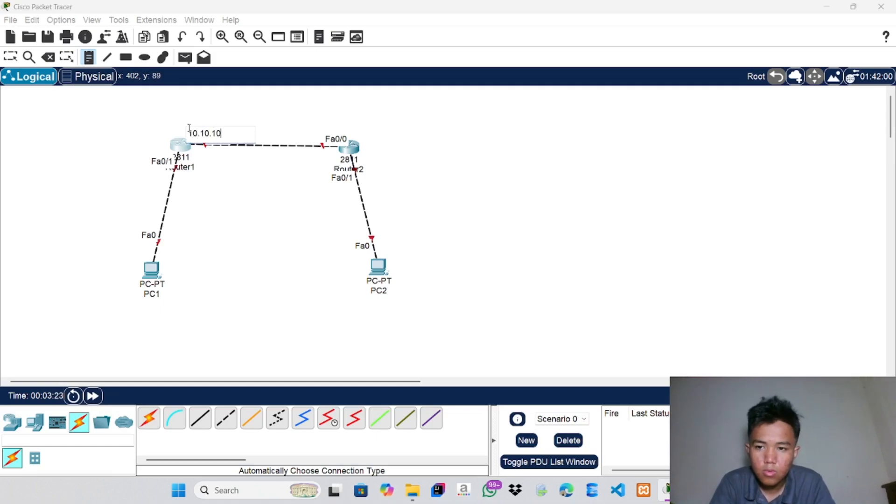
type(".1")
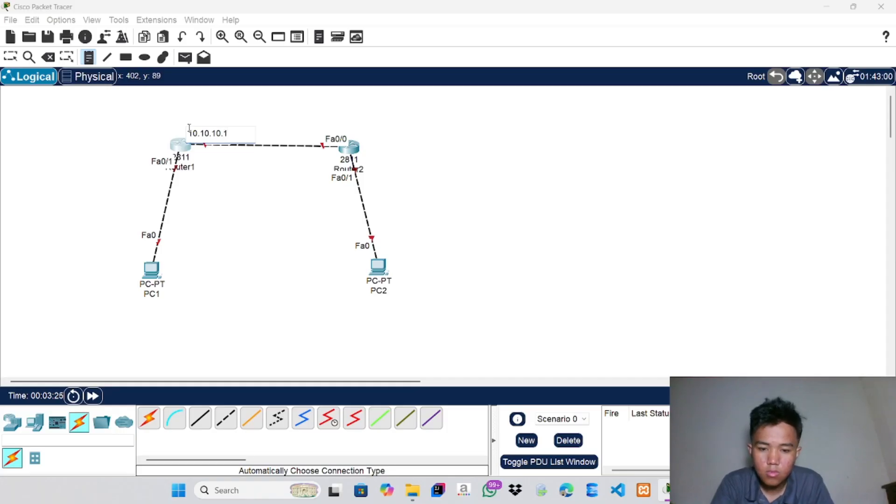
type("/24")
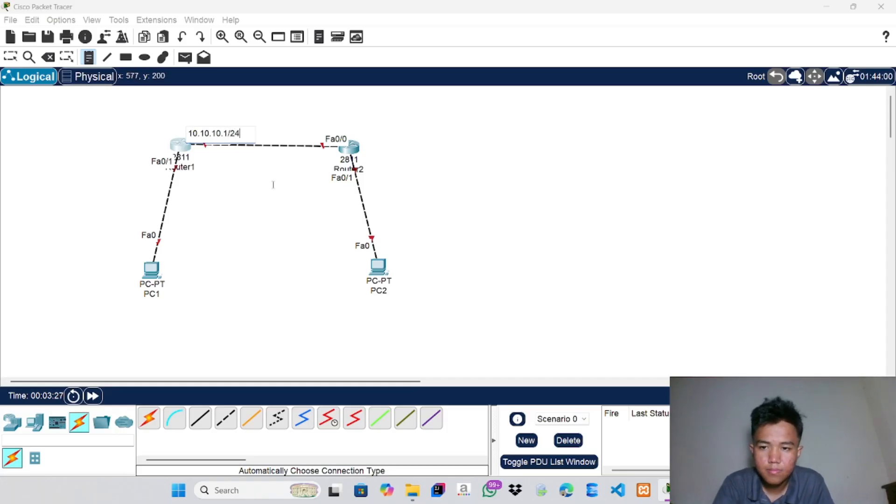
Add the note "10.10.10.2/24" above Router2 and the note "192.168.1.1/24" beside the Router1–PC1 link
left_click(346, 122)
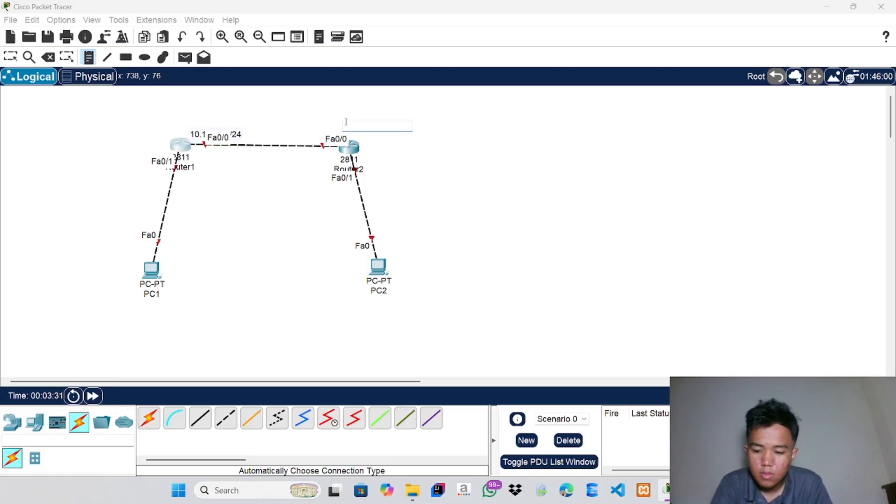
type("10.10.10.2/24")
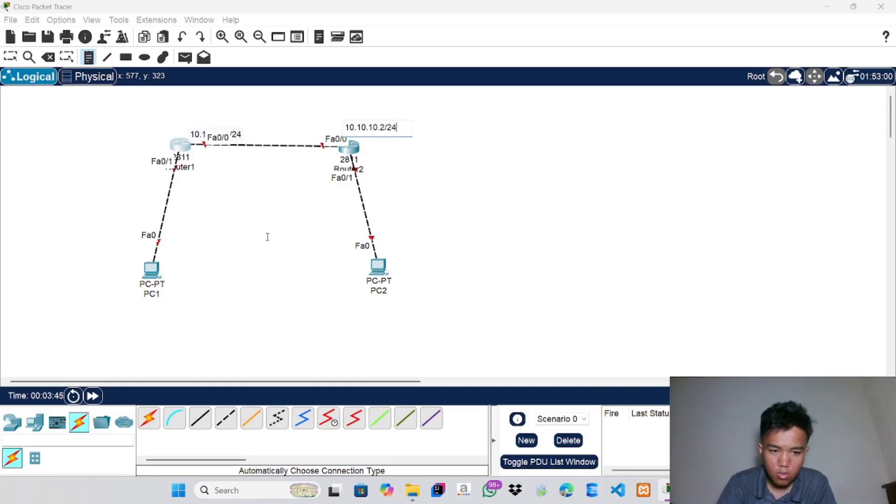
left_click(182, 227)
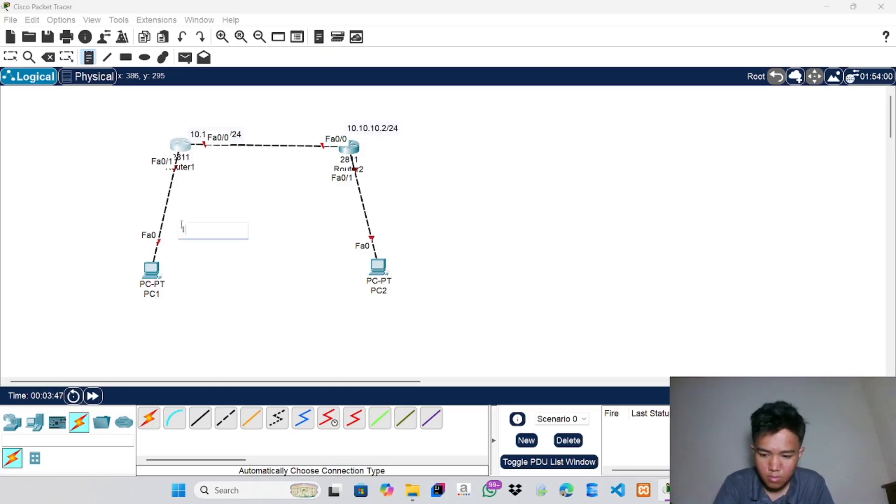
type("192.168.1")
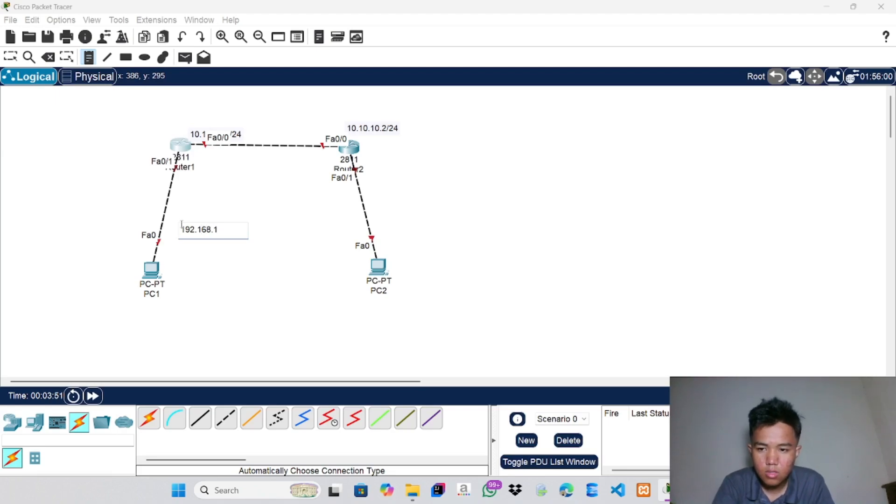
type(".1/24")
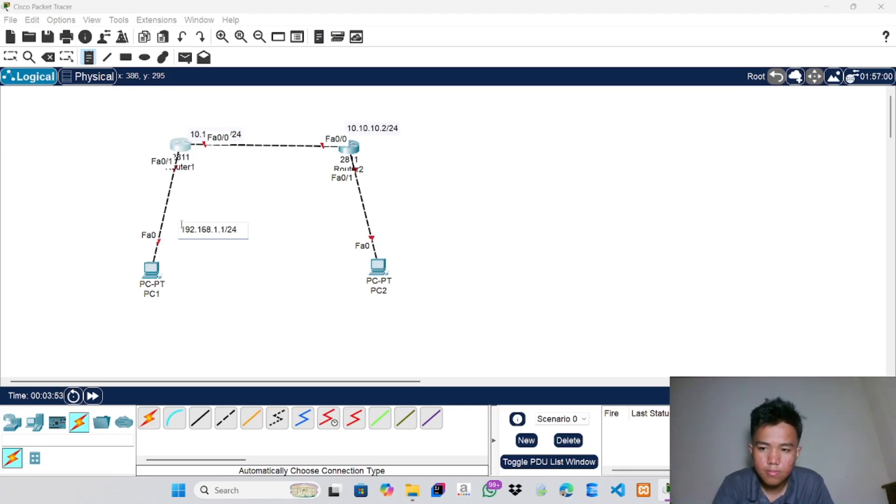
Add the note "192.168.1.2/24" beside PC1
left_click(179, 289)
type("192")
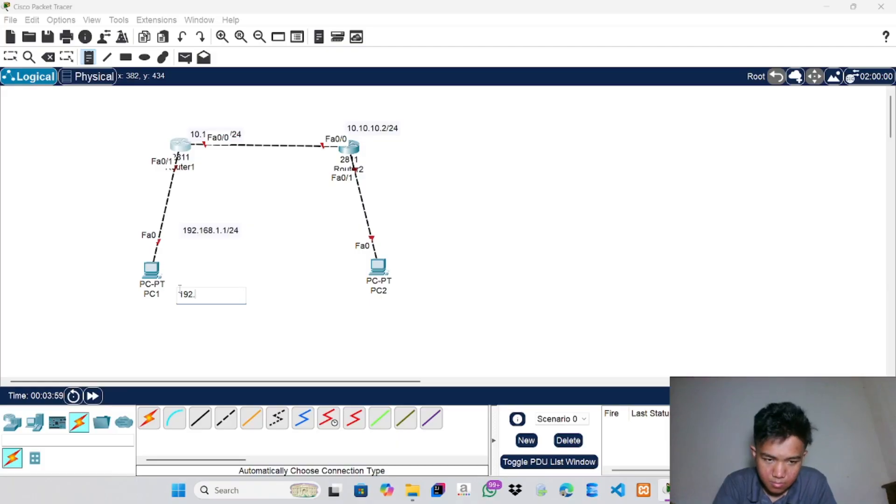
type(".169")
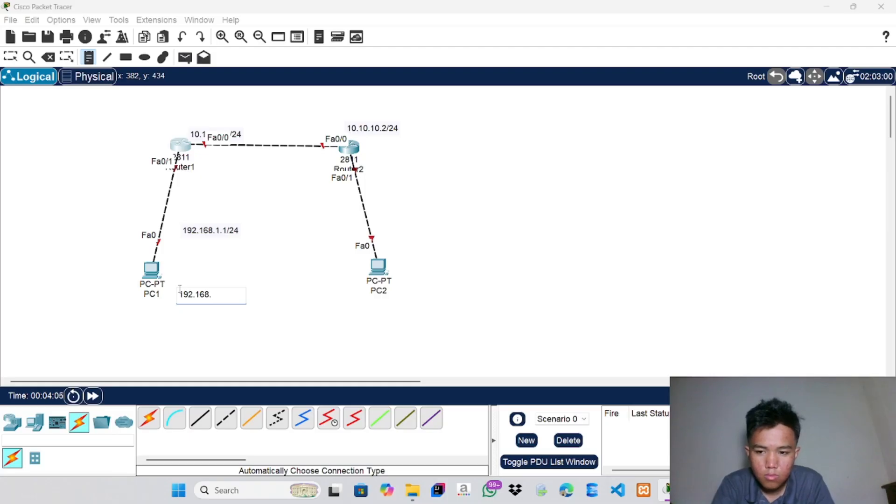
type(".1.2/24")
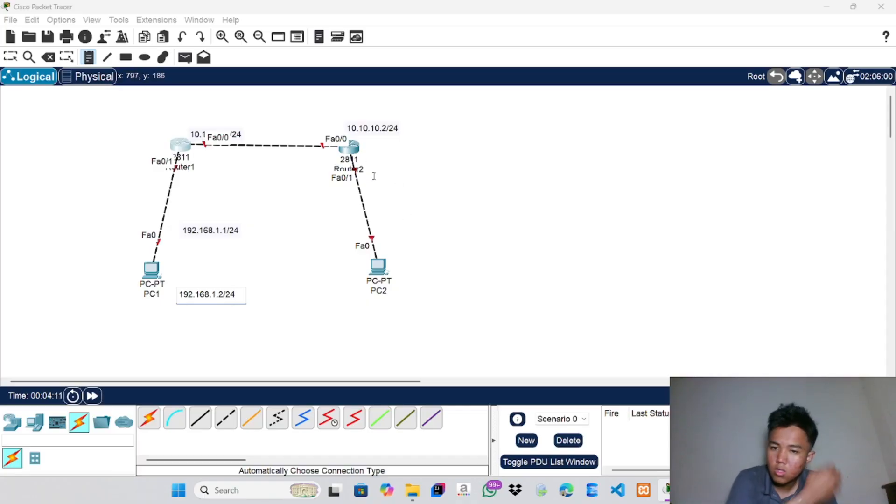
Add the note "192.168.2.1/24" beside the Router2–PC2 link and the note "192.168.2.2/24" beside PC2
left_click(404, 230)
type("192.168.2")
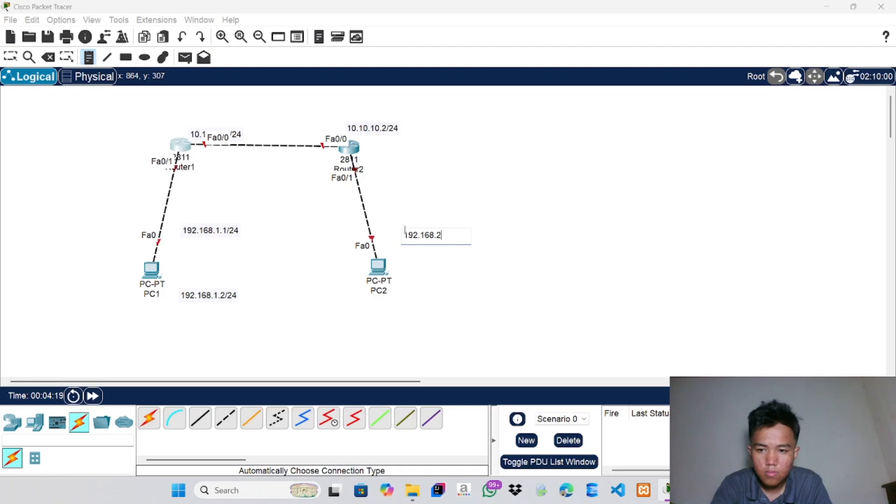
type(".1/24")
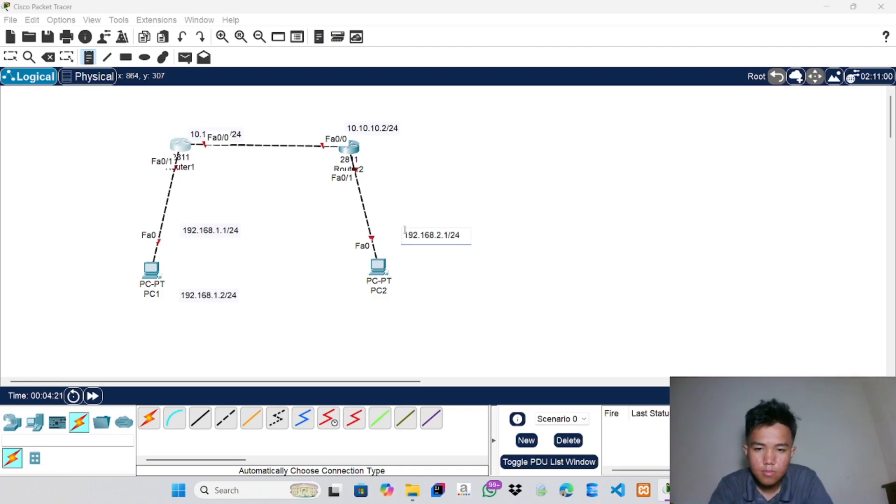
left_click(417, 289)
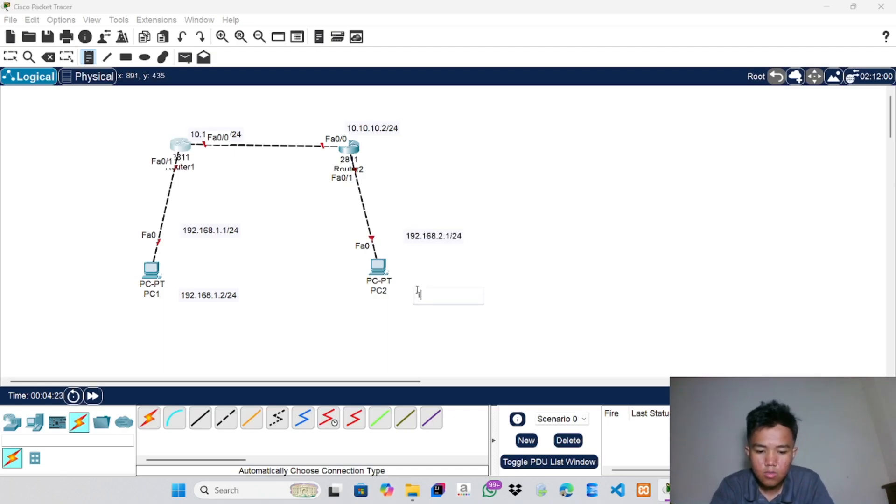
type("192")
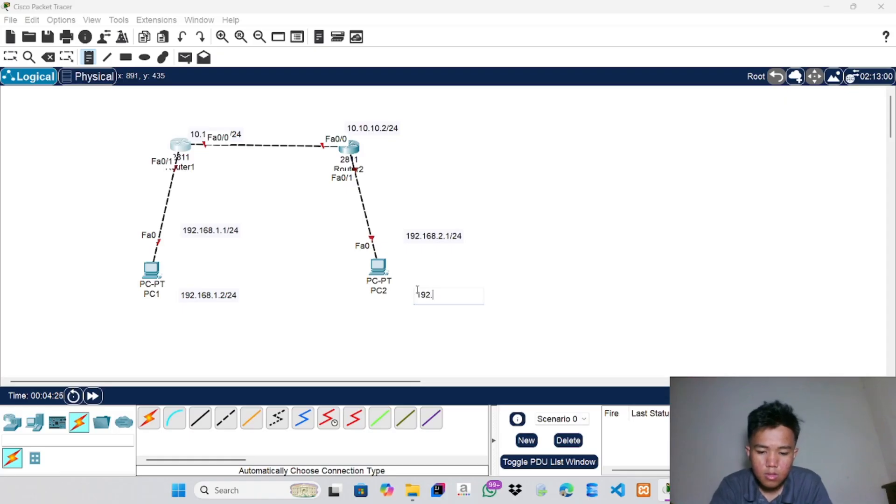
type(".168.2.2/24")
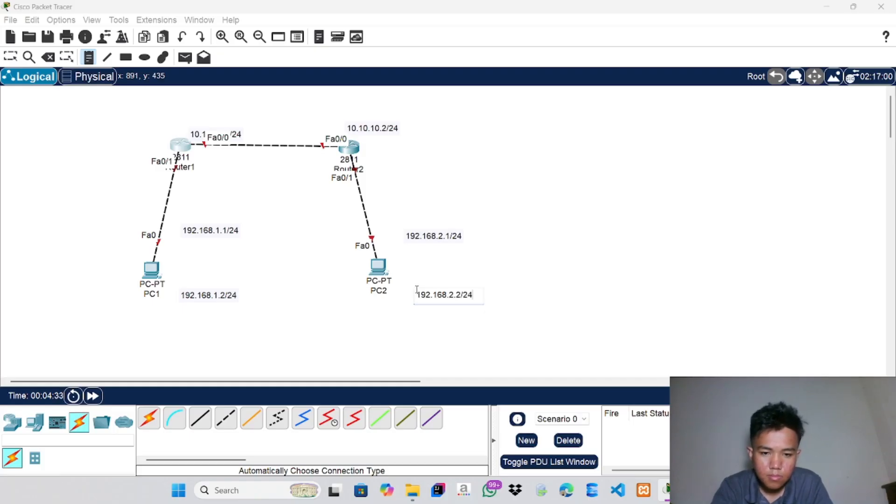
left_click(516, 279)
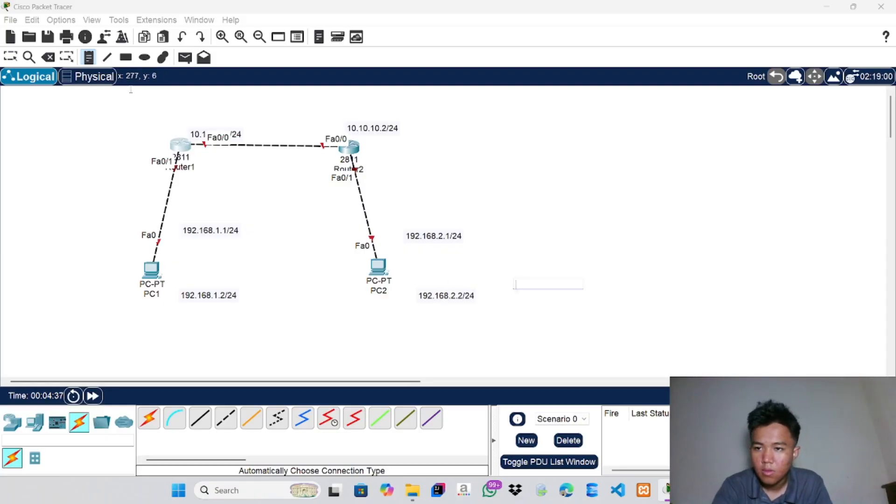
Move the notes 10.10.10.1/24 and 10.10.10.2/24 directly above Router1 and Router2, clear of the port labels
left_click(14, 58)
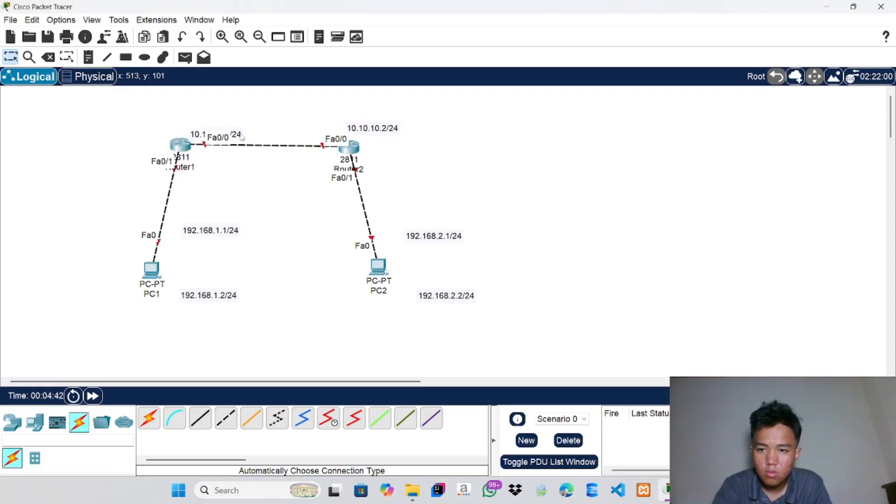
left_click_drag(240, 137, 209, 133)
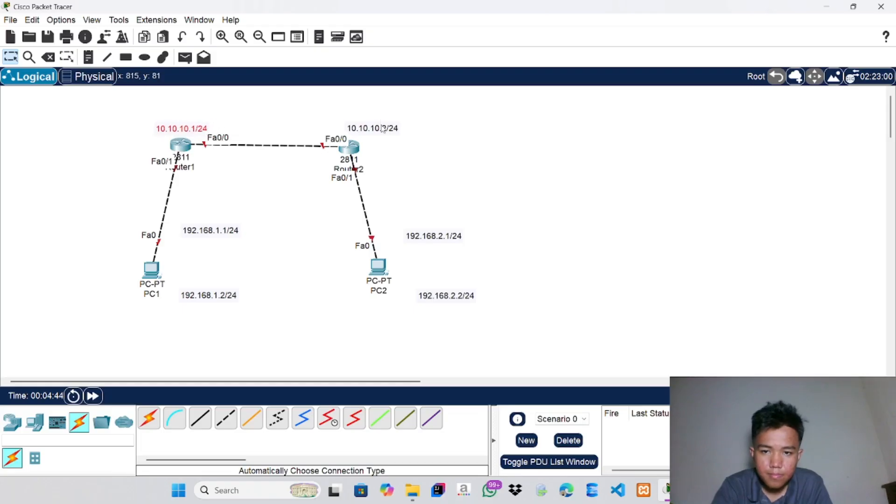
left_click_drag(384, 129, 353, 125)
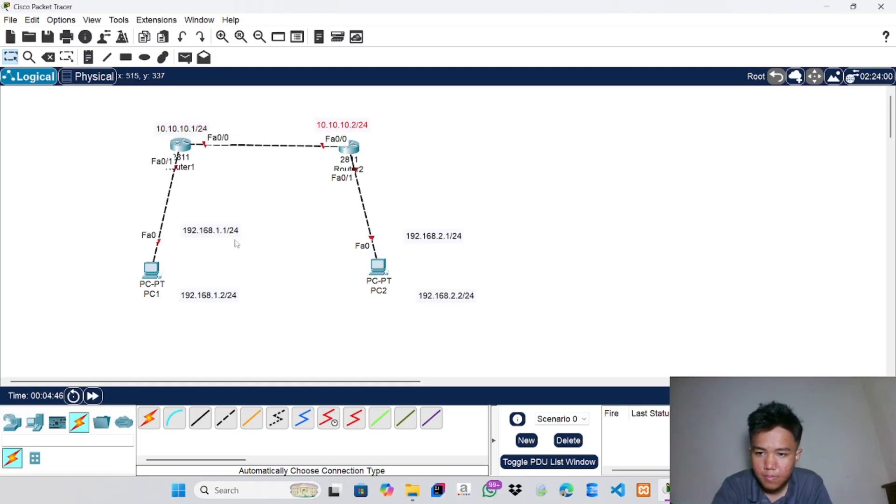
Move the four 192.168.x.x notes closer to their links and PCs, and shift PC2 slightly inward toward PC1's side
left_click_drag(225, 231, 220, 221)
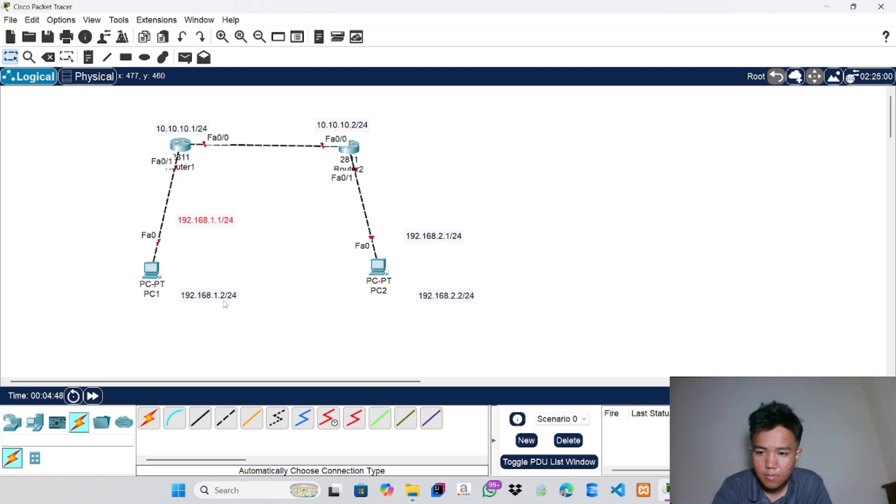
left_click_drag(227, 303, 210, 287)
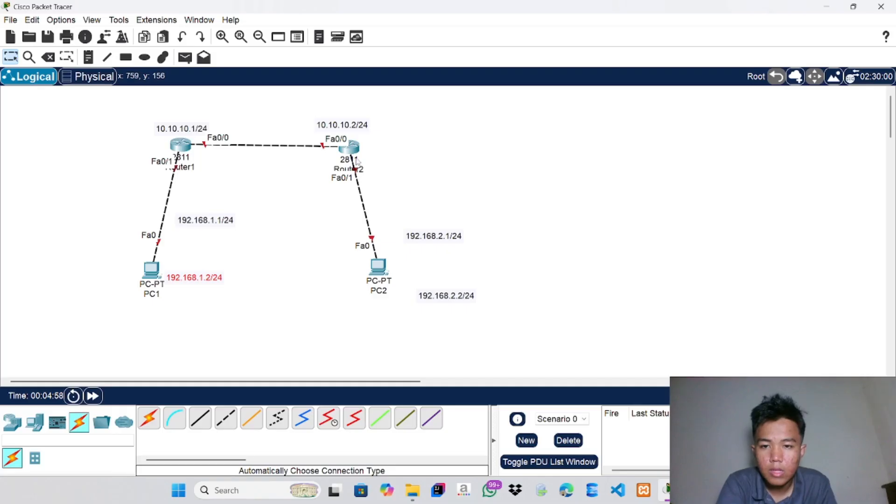
mouse_move(385, 274)
left_mouse_down()
mouse_move(362, 263)
mouse_move(375, 273)
left_mouse_up()
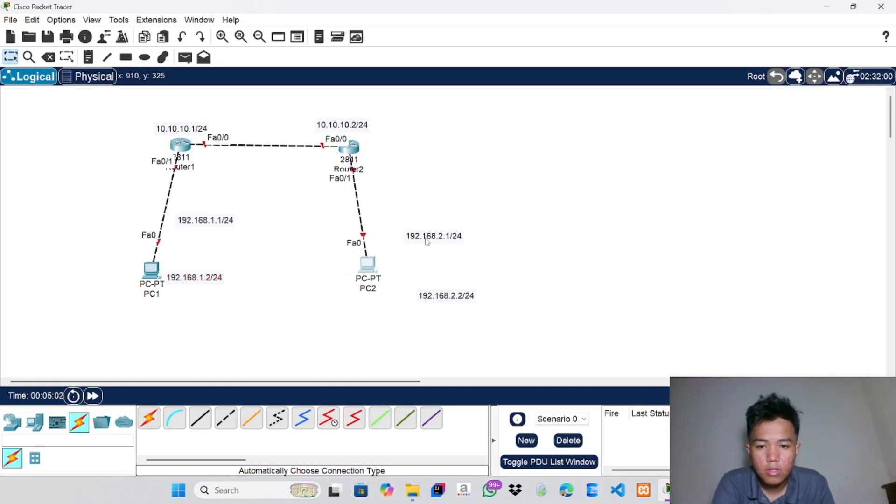
left_click_drag(427, 239, 399, 227)
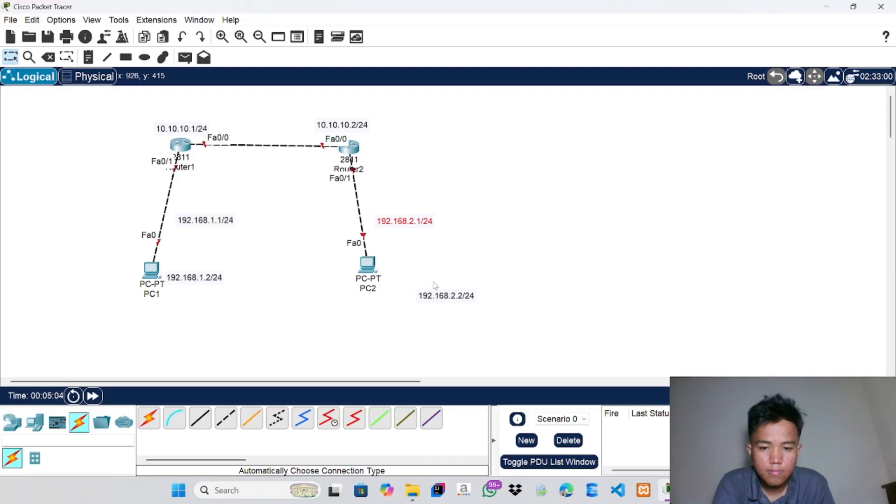
left_click_drag(446, 304, 421, 288)
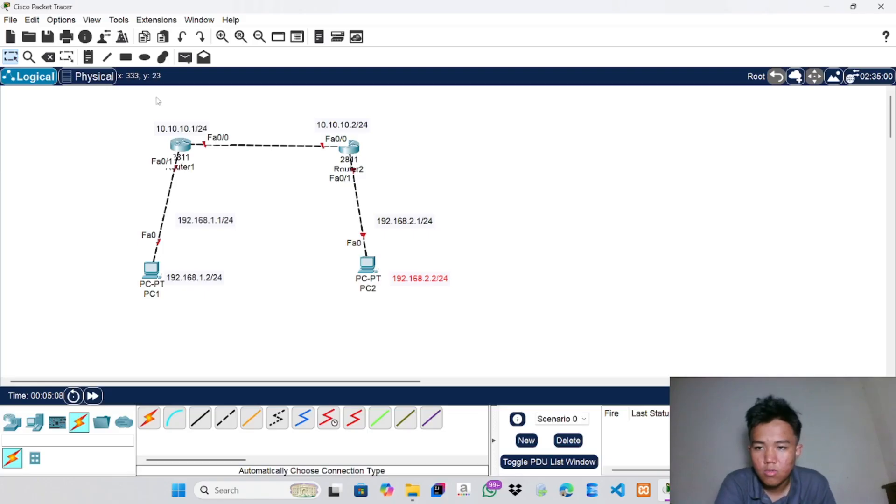
Open Router1's command line and decline the initial configuration dialog with "no"
left_click(181, 144)
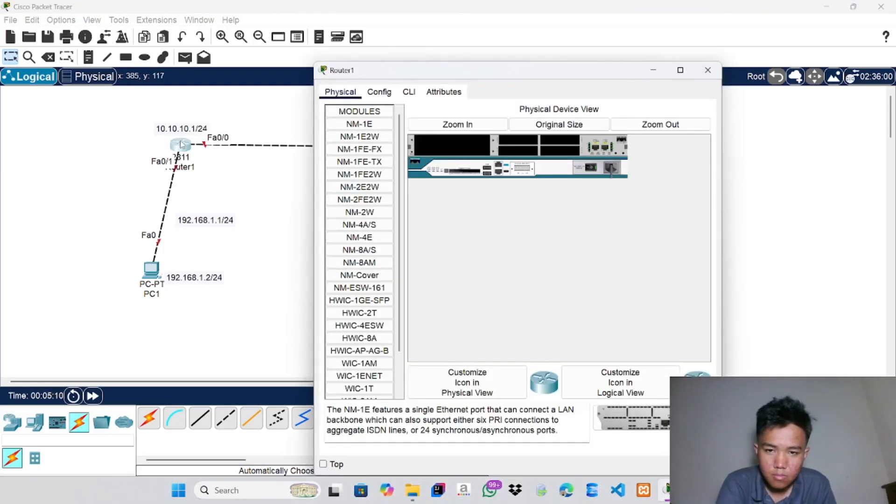
left_click(408, 92)
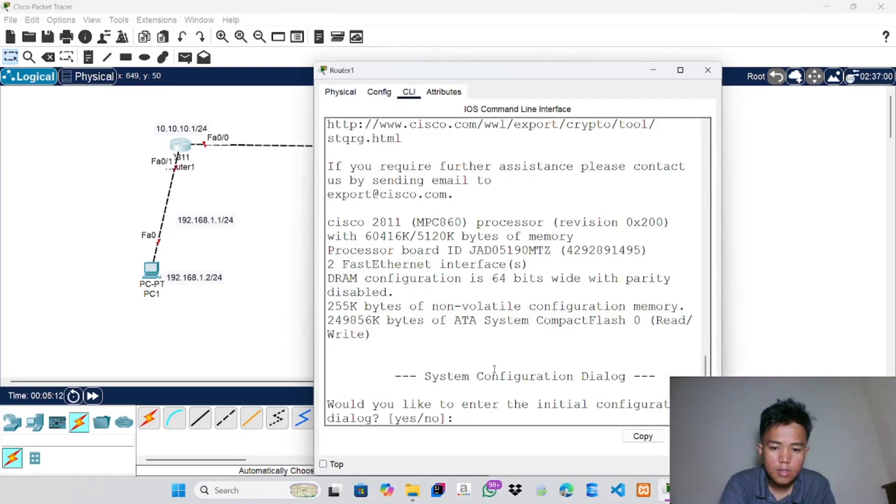
type("no")
key("Return")
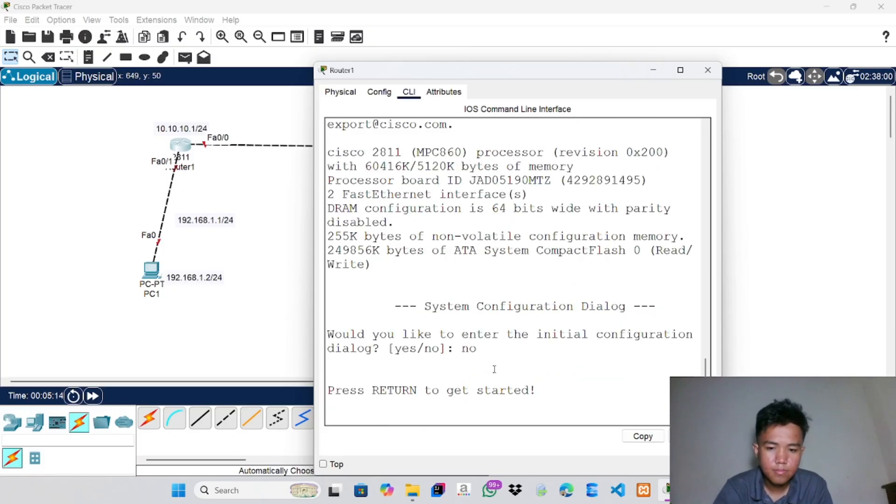
key("Return")
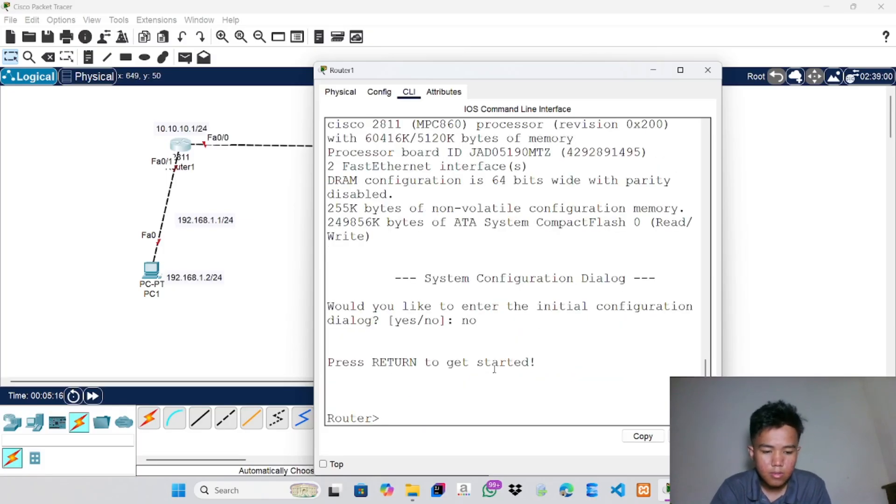
Enter privileged mode and global configuration mode on Router1 with "en" and "conf t"
type("en")
key("Return")
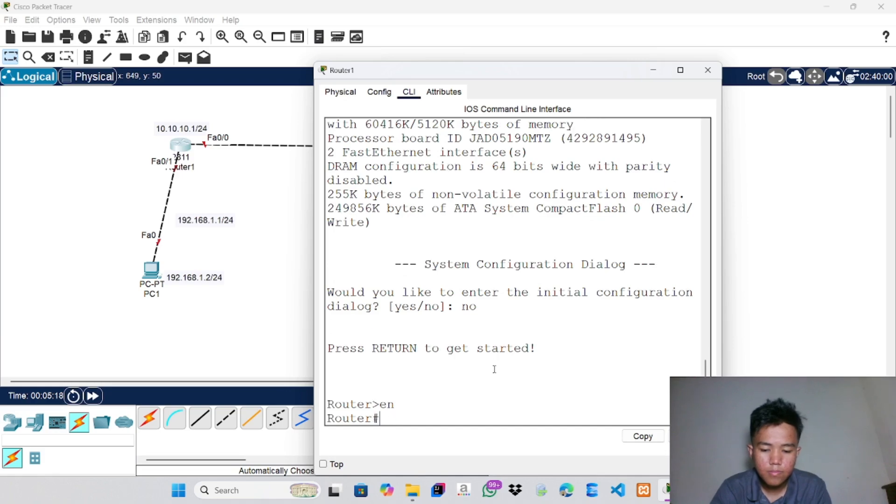
type("conf t")
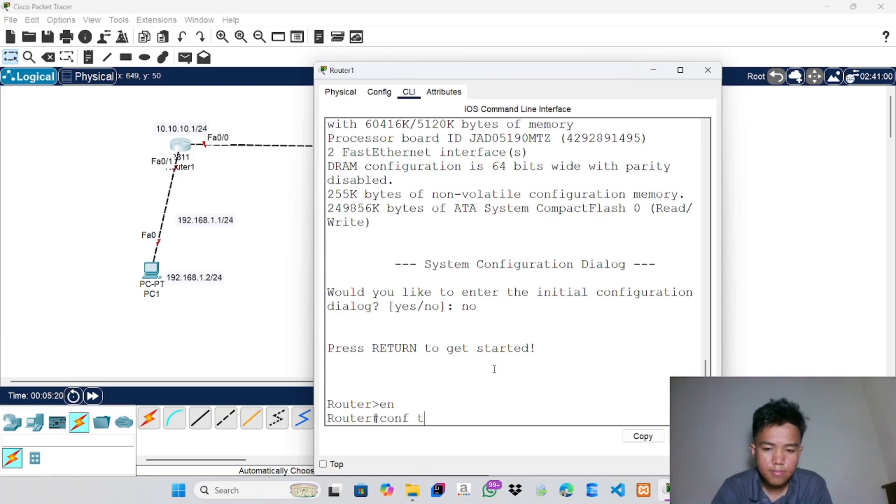
key("Return")
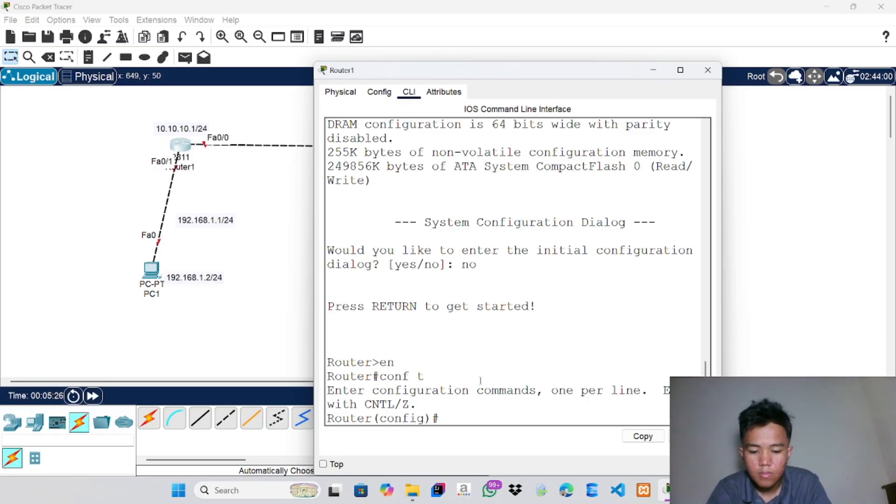
Enable Router1's interface fa0/0 with "int fa0/0" and "no shutdown"
type("in")
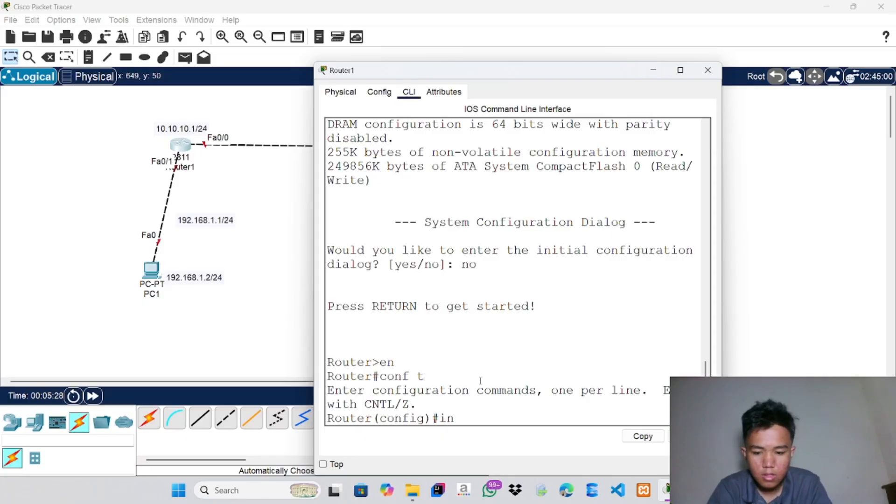
type("t fa0/0")
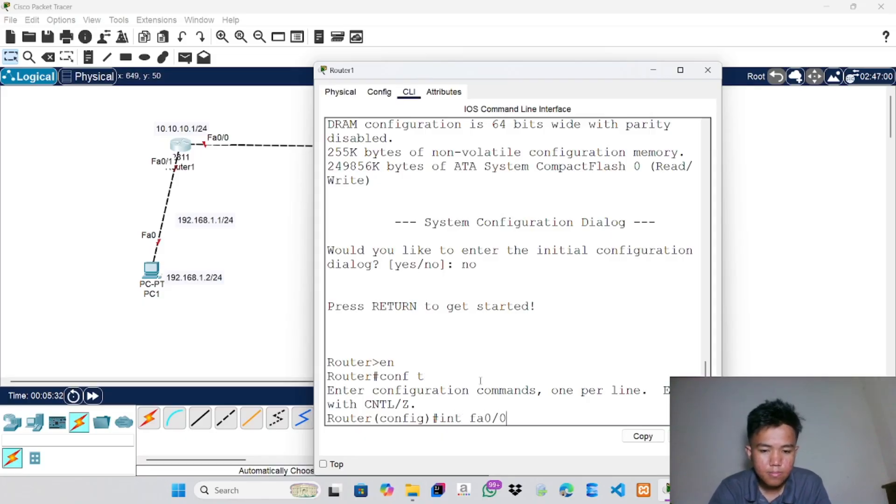
key("Return")
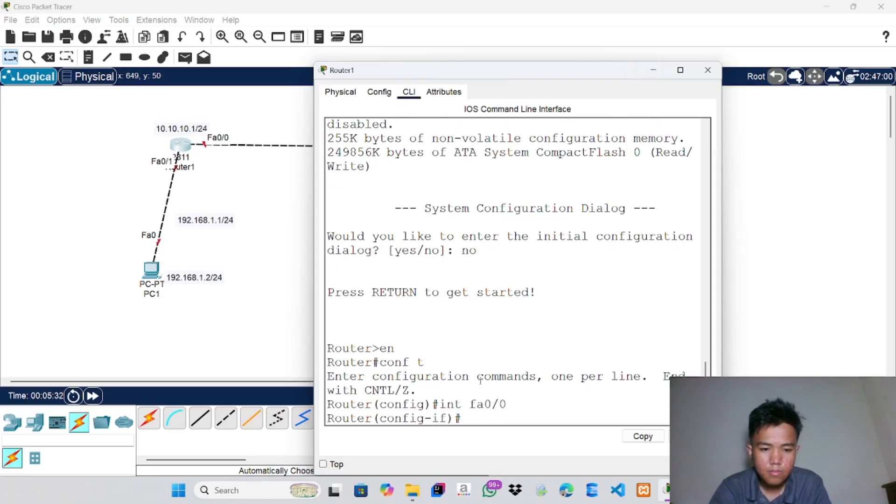
type("no")
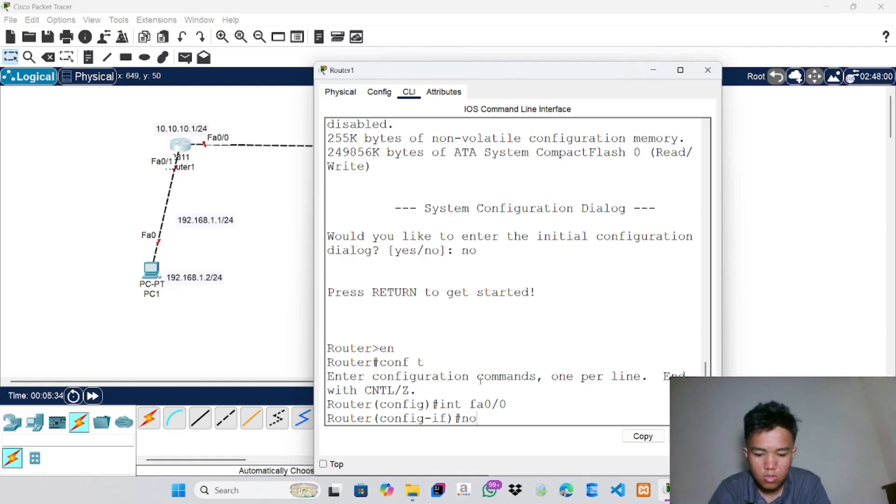
type(" shutdown")
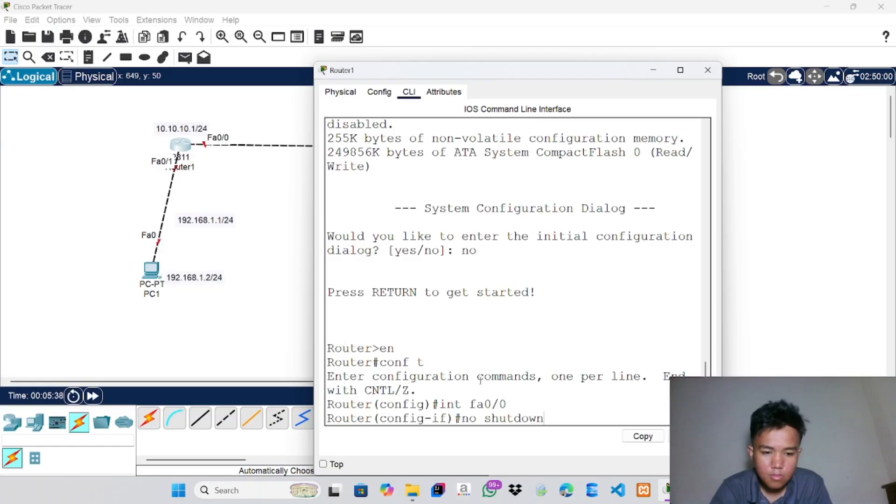
key("Return")
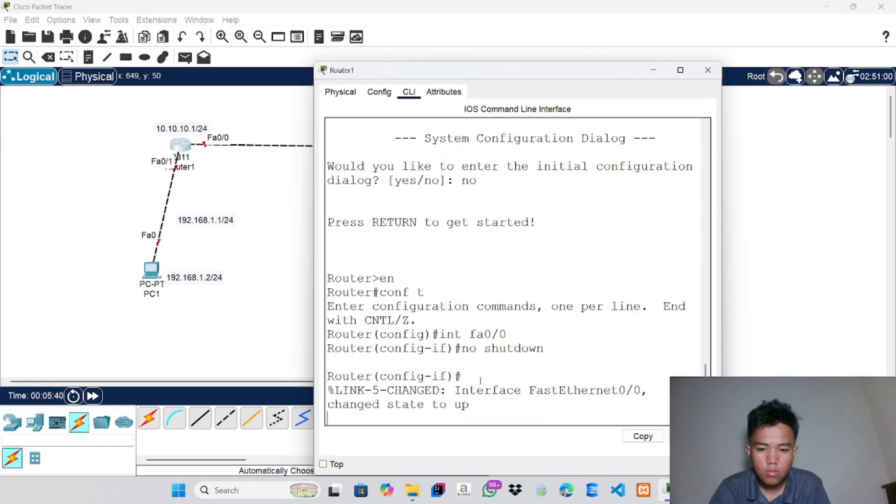
Assign IP address 10.10.10.1 with mask 255.255.255.0 to Router1's fa0/0 using "ip address"
key("Return")
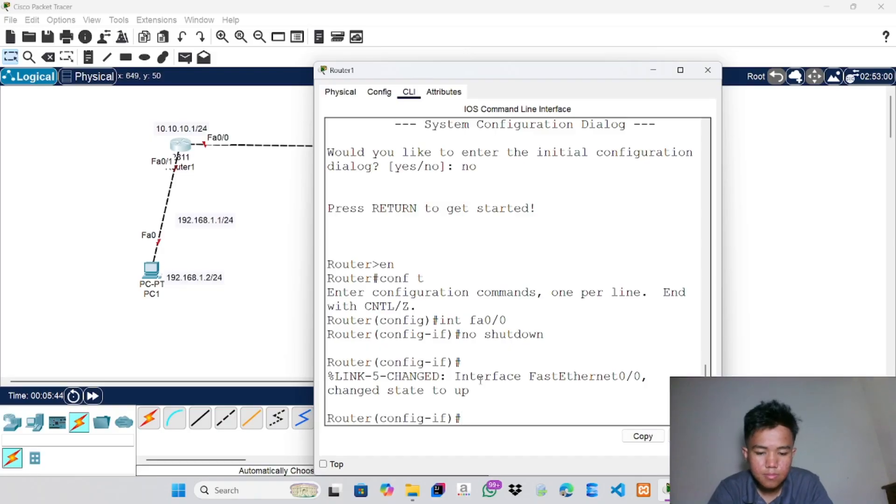
type("ip address")
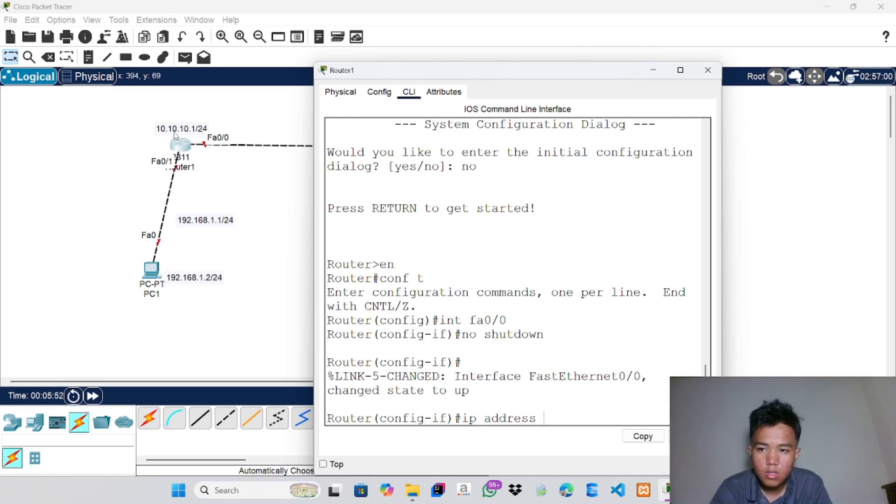
type("10")
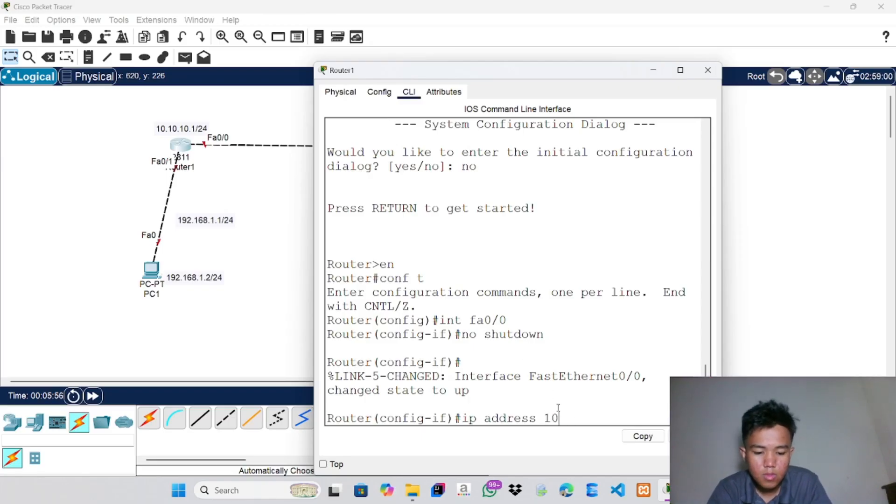
type("1.10.")
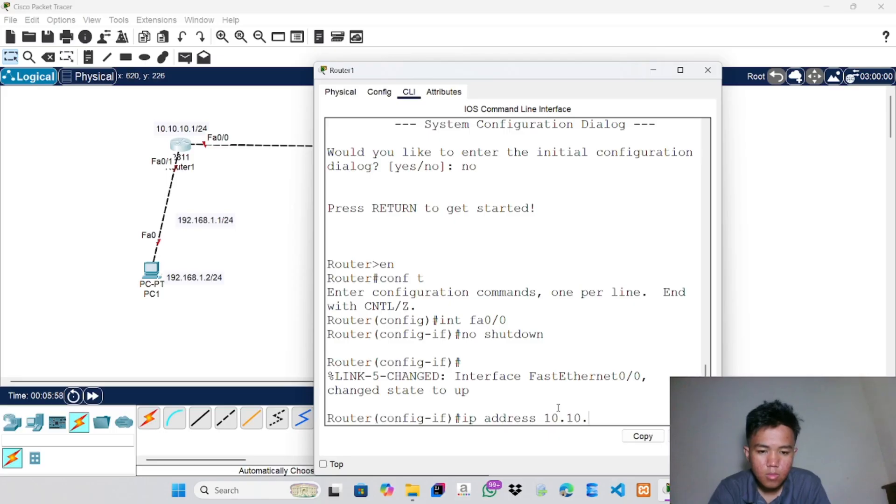
type("10.1 2")
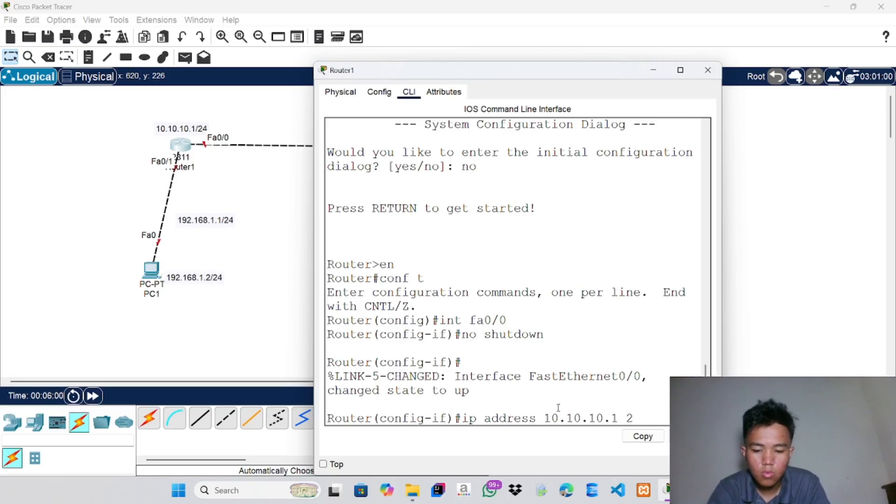
type("55.25")
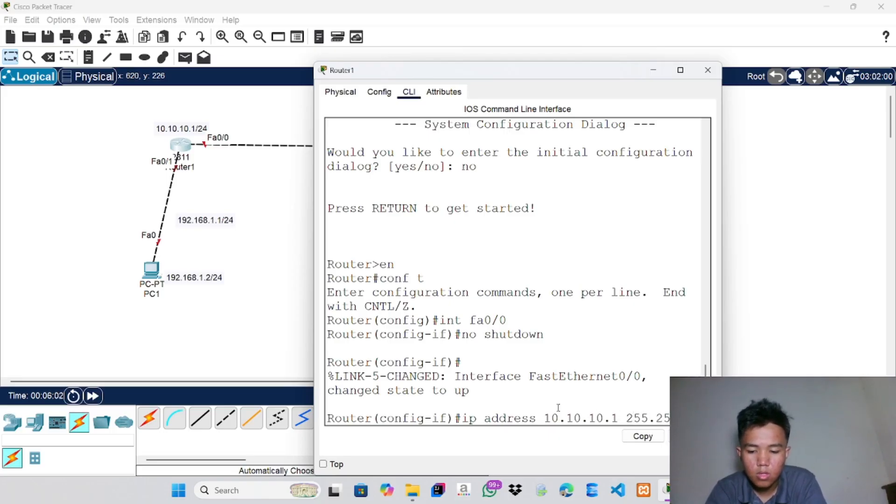
type("5.255")
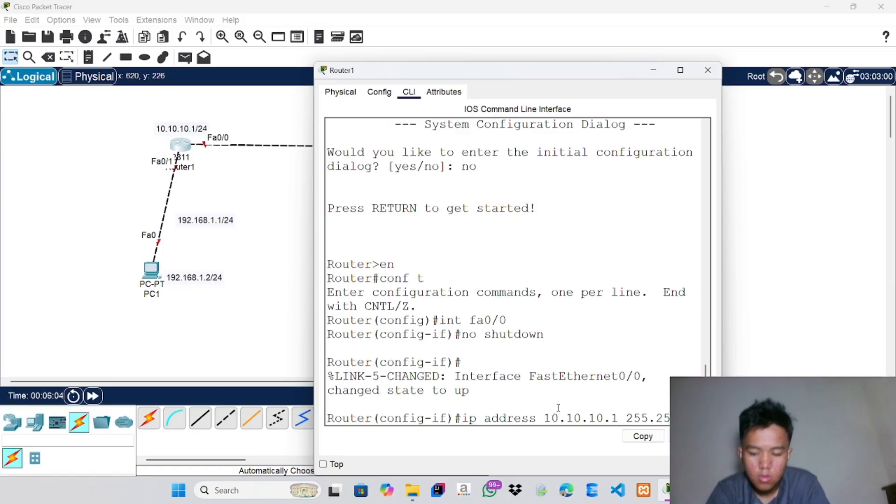
type(".0")
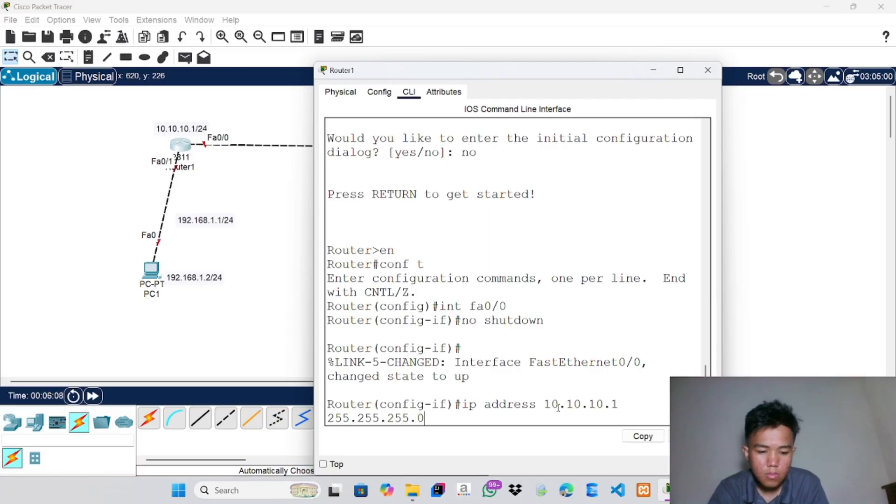
key("Return")
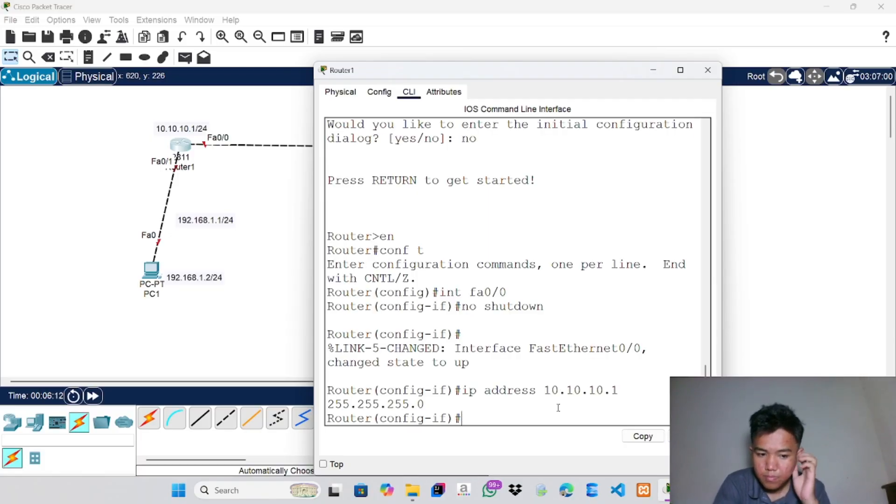
Enable Router1's interface fa0/1 with "int fa0/1" and "no shutdown"
type("int ")
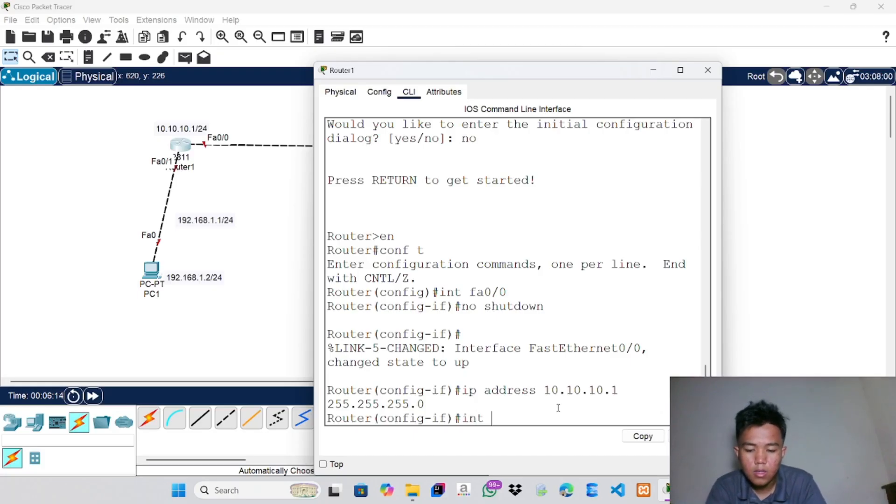
type("fa0/1")
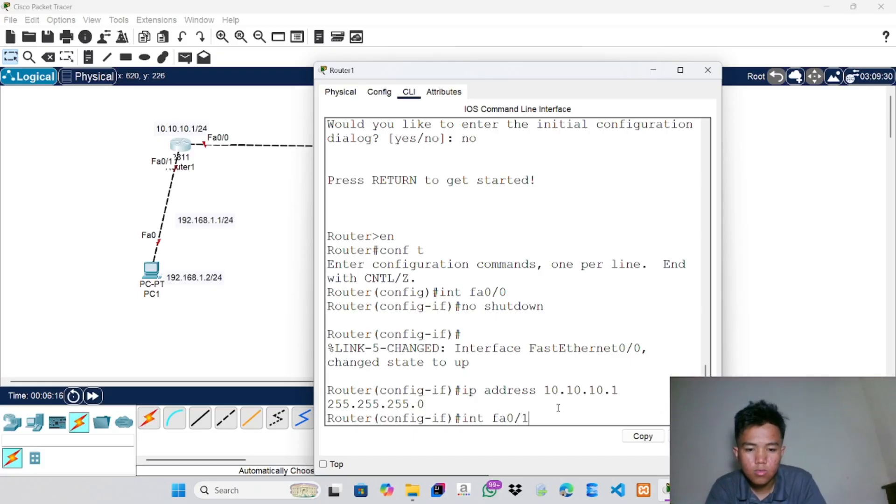
key("Return")
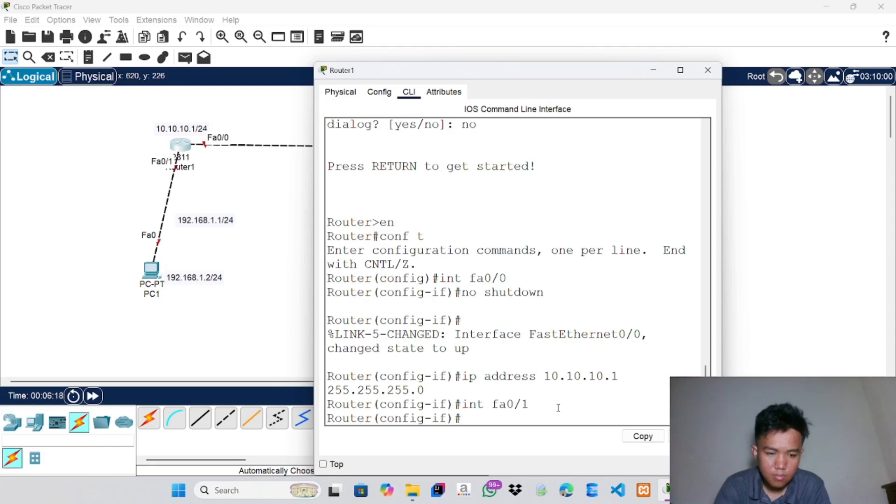
type("no sh")
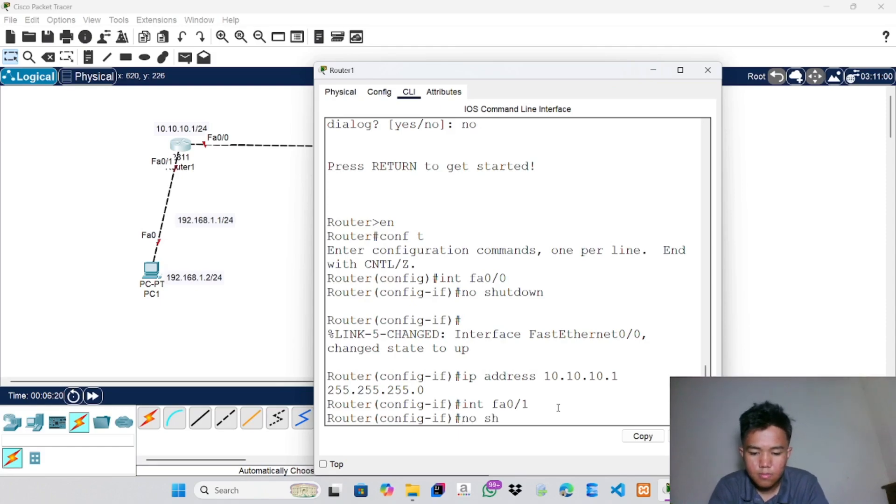
type("utdown")
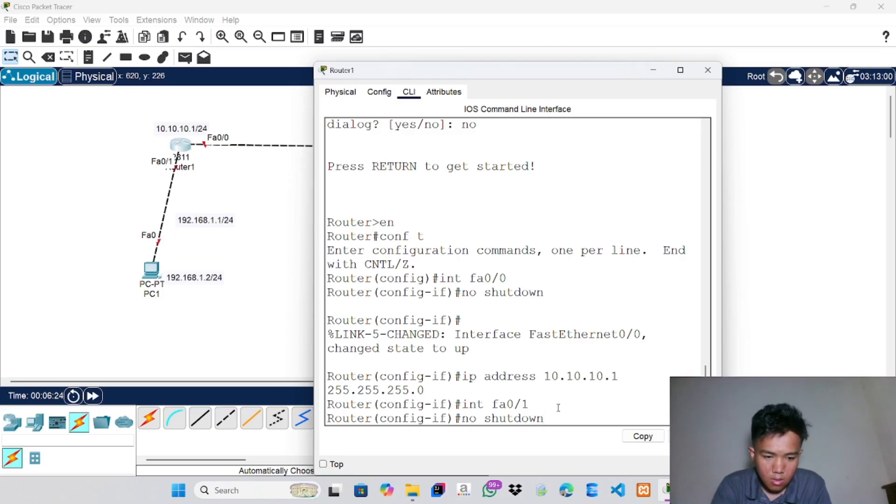
key("Return")
key("Return")
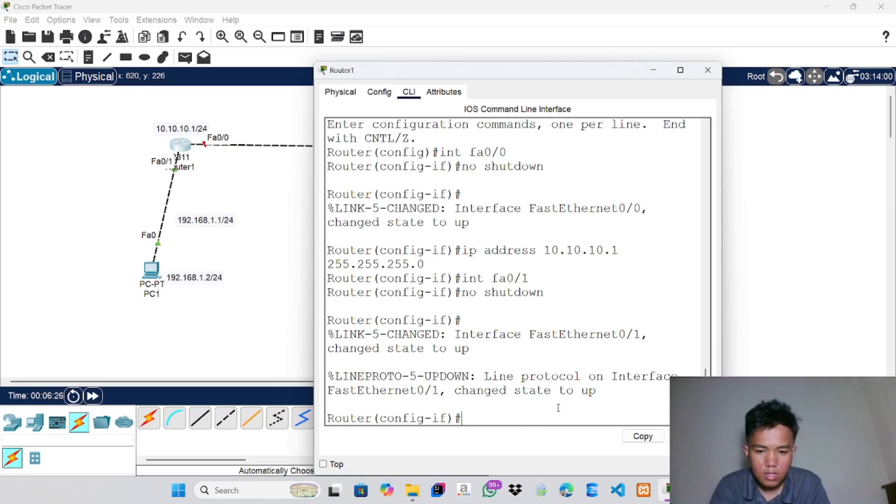
Assign IP address 192.168.1.1 with mask 255.255.255.0 to Router1's fa0/1 and close the router's window
type("ip address")
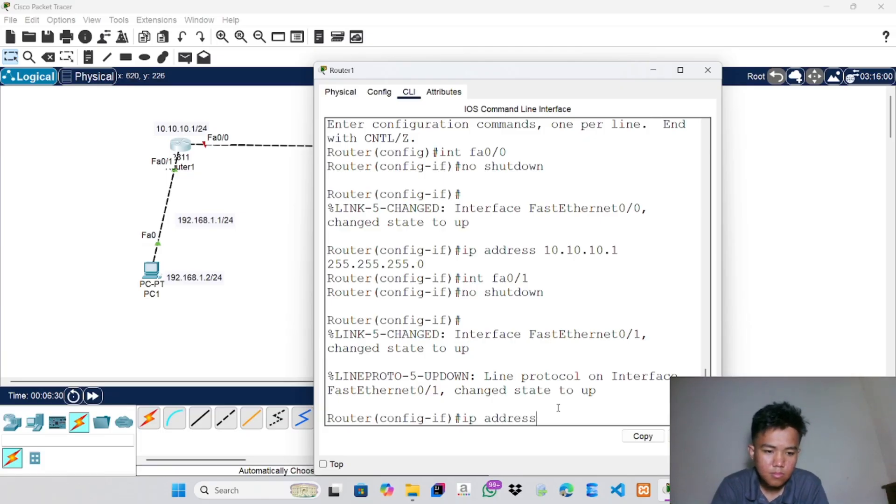
type(" 192")
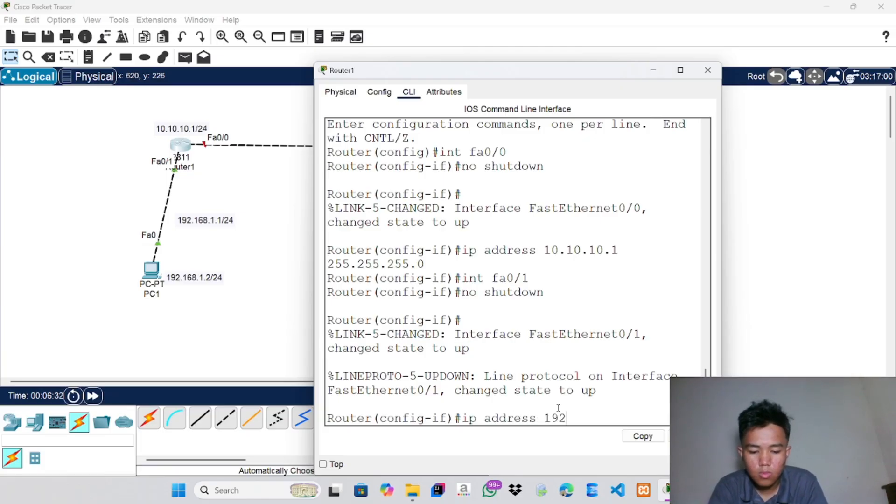
type(".168")
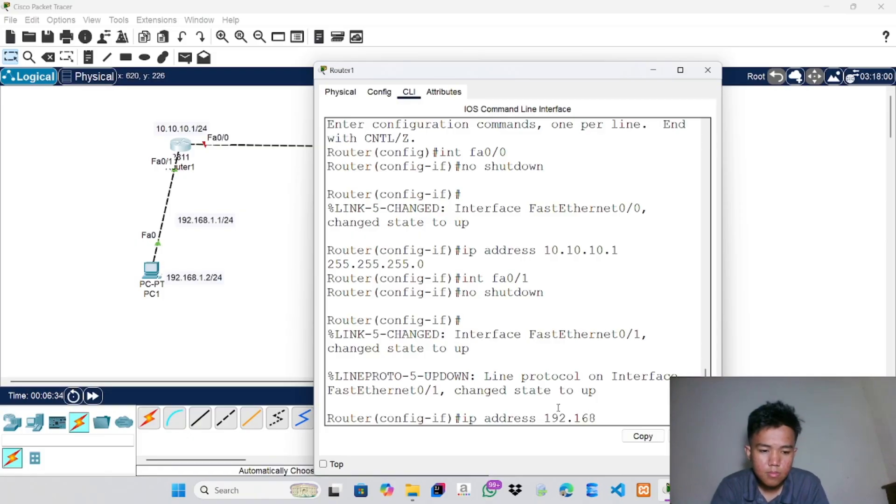
type(".1.1")
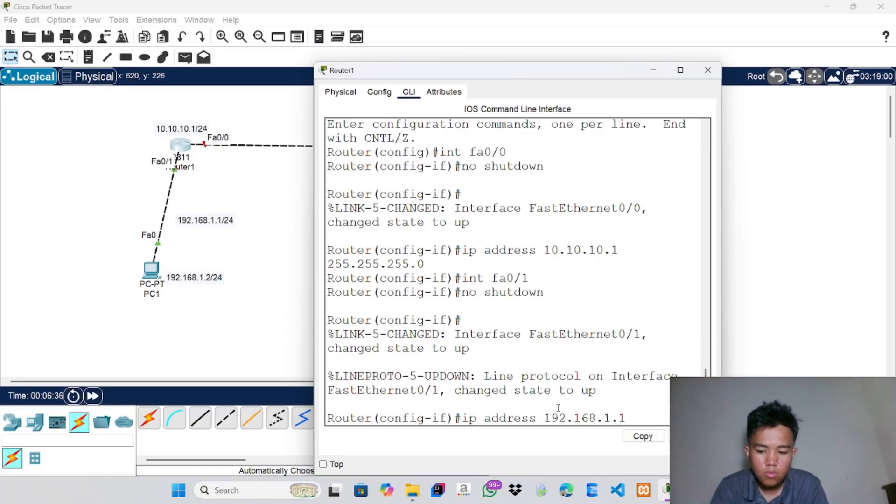
type(" 255.2")
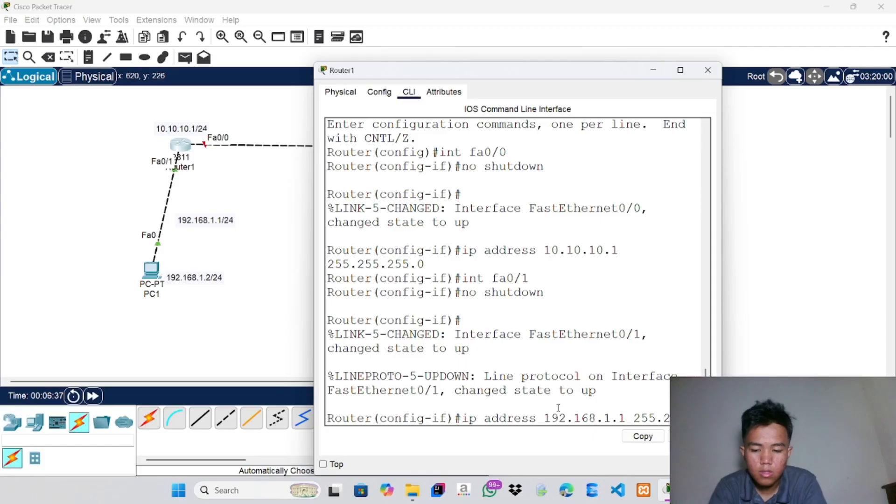
type("55.255")
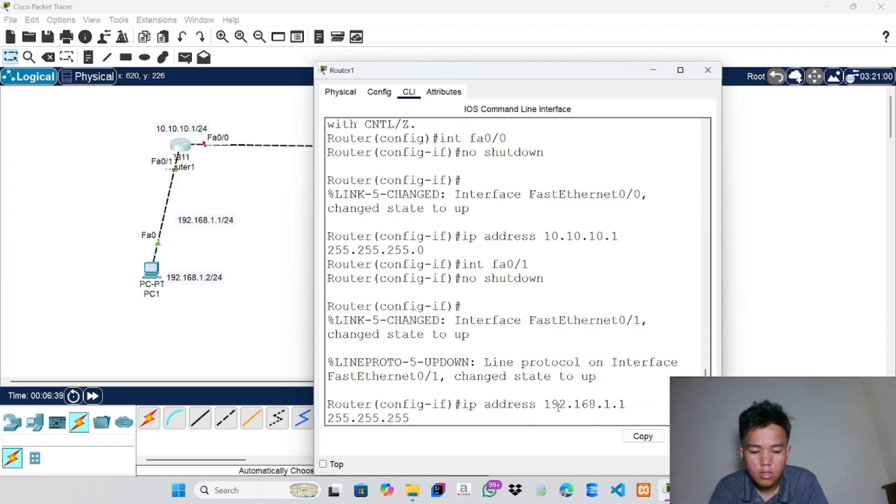
type(".0")
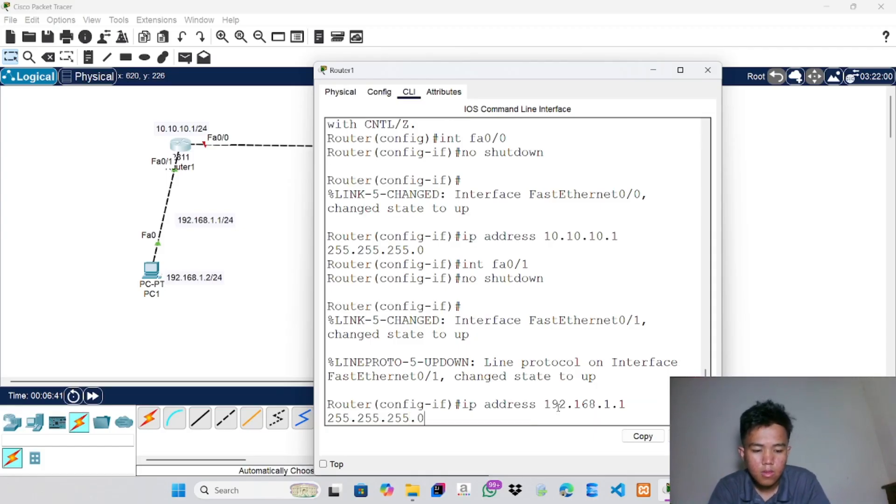
key("Return")
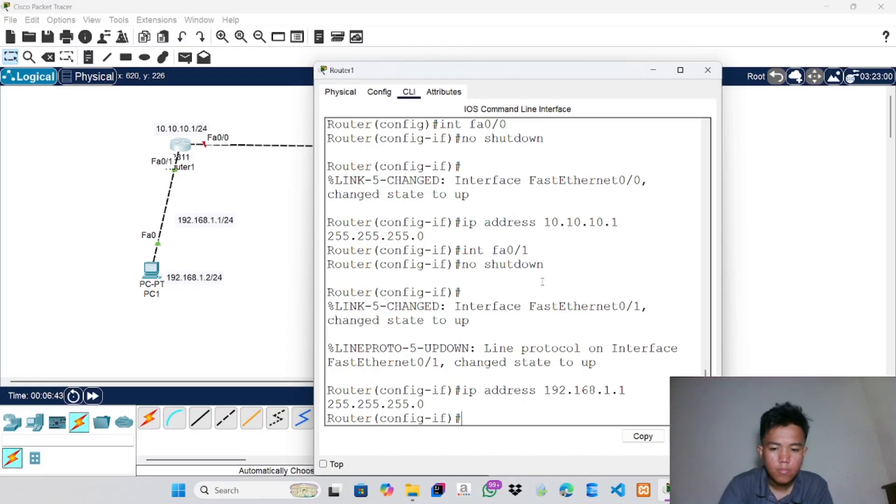
left_click(708, 70)
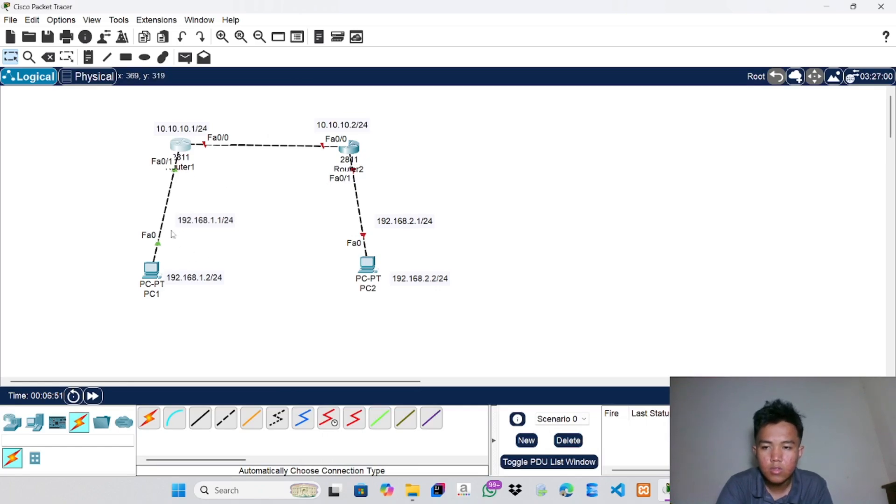
Open Router2's command line and decline the initial configuration dialog with "no"
left_click(356, 151)
left_click(409, 92)
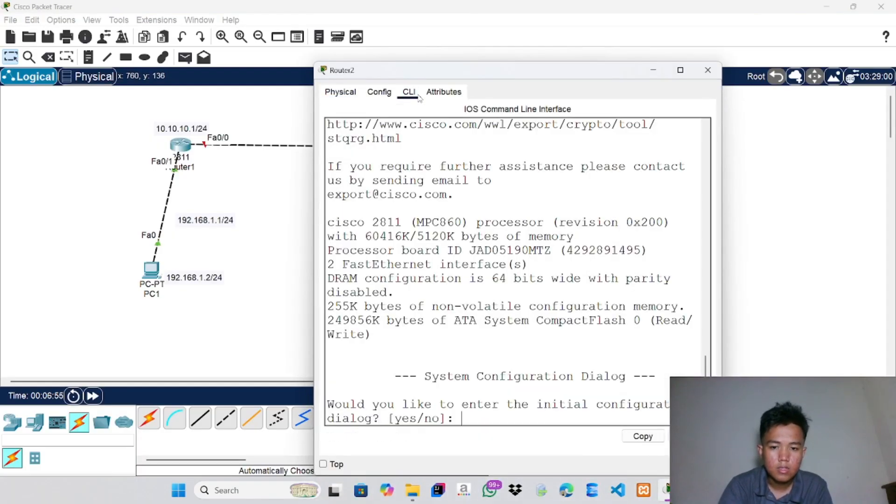
type("no")
key("Return")
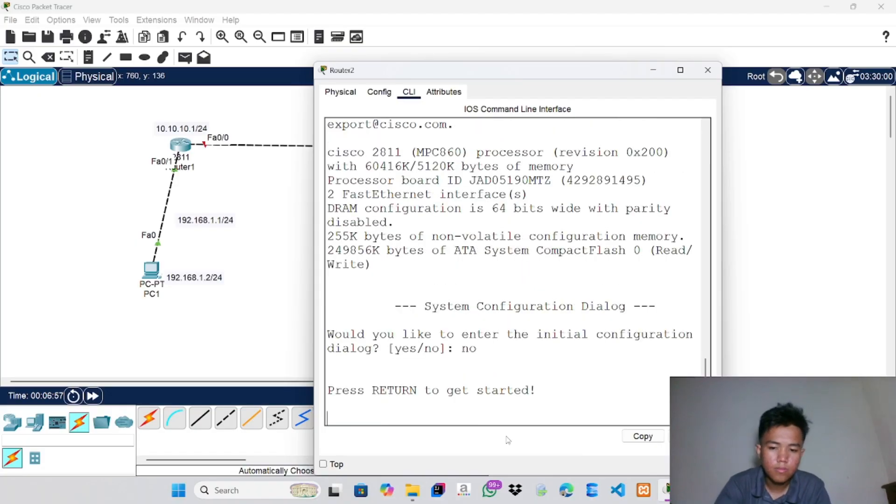
key("Return")
Enter privileged mode and global configuration mode on Router2 with "en" and "conf t"
type("en")
key("Return")
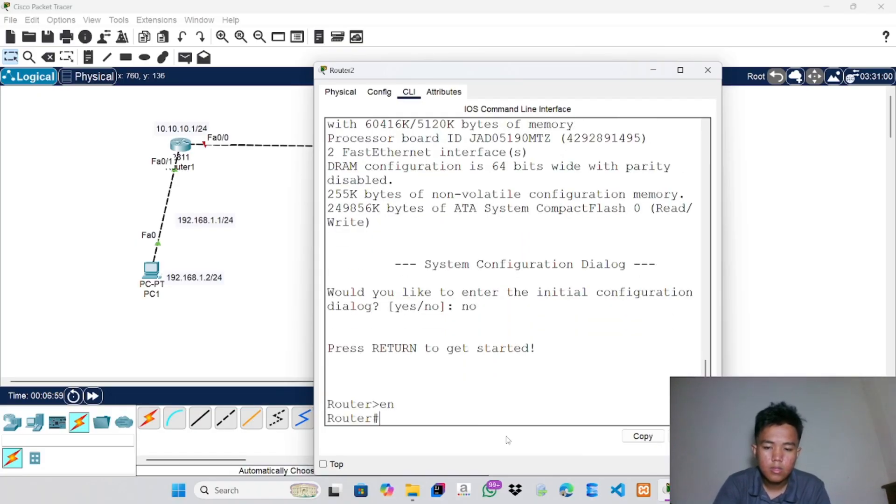
type("con")
key("BackSpace")
key("BackSpace")
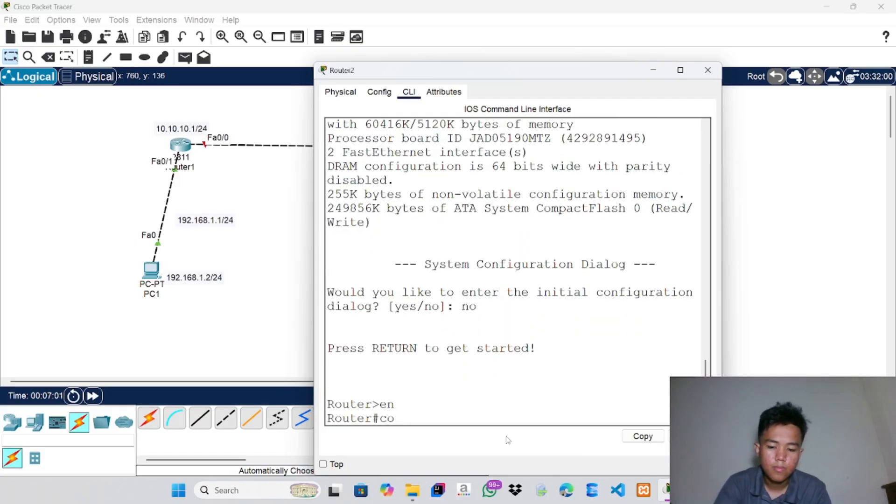
type("f y")
key("BackSpace")
key("BackSpace")
key("BackSpace")
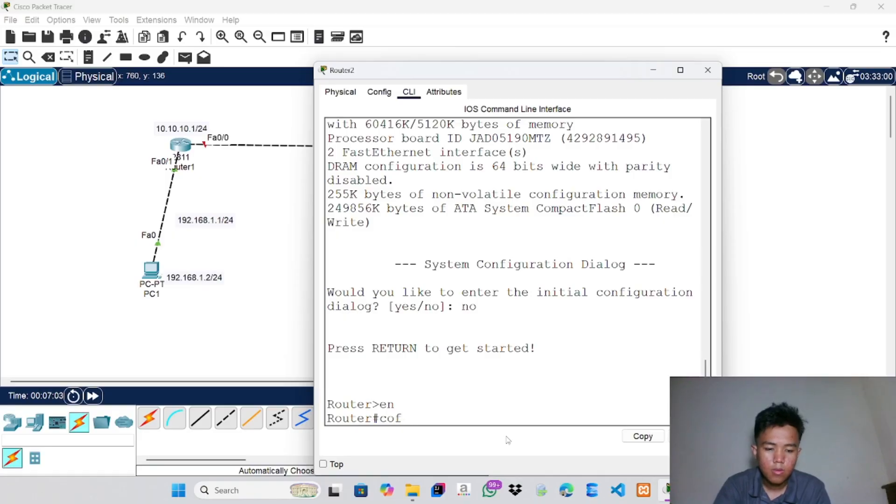
type("nf t")
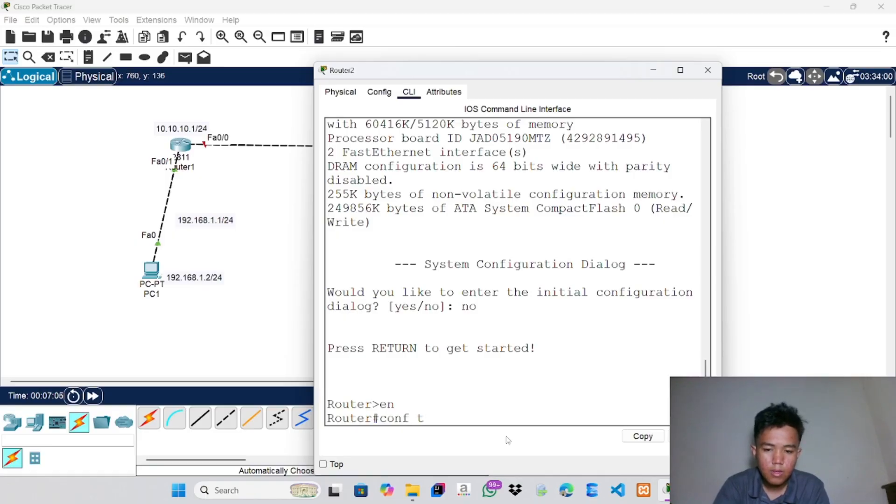
key("Return")
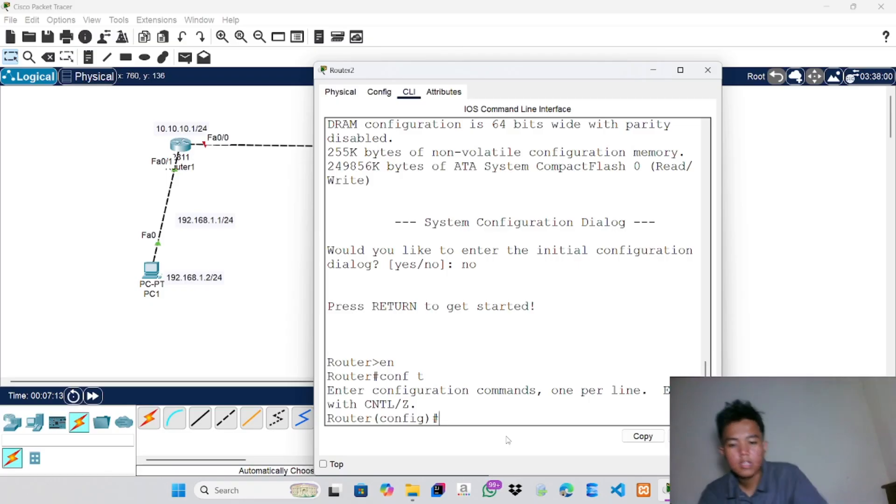
Enable Router2's interface fa0/0 with "int fa0/0" and "no shutdown"
type("int fa0")
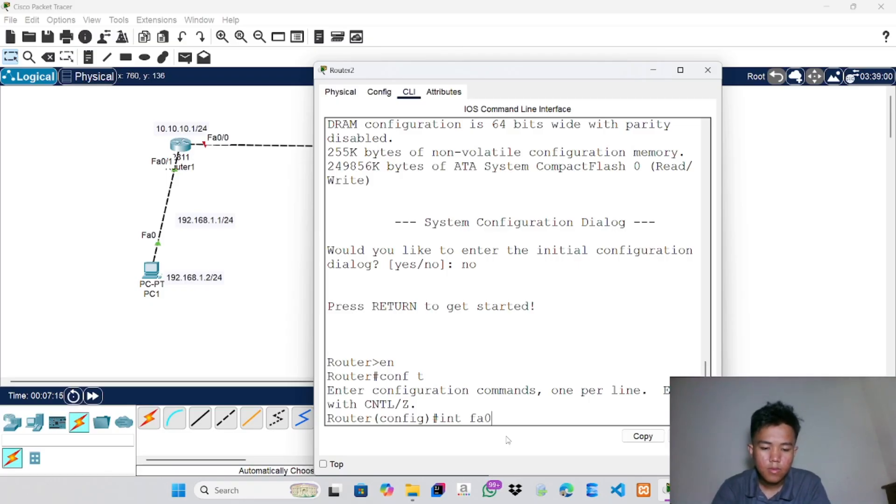
type("/0")
key("Return")
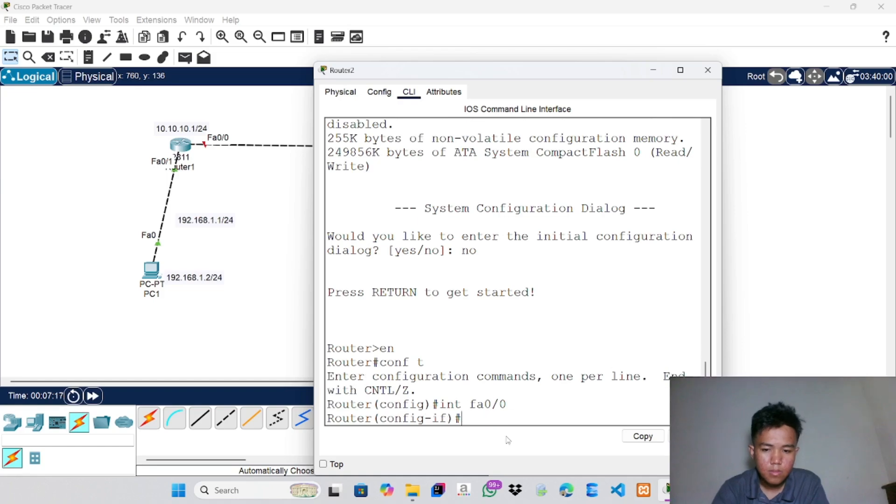
type("no shu")
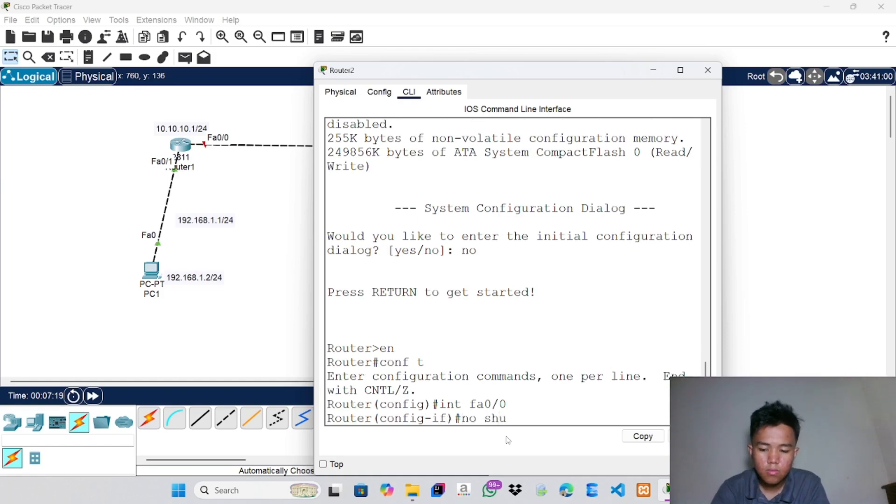
type("td")
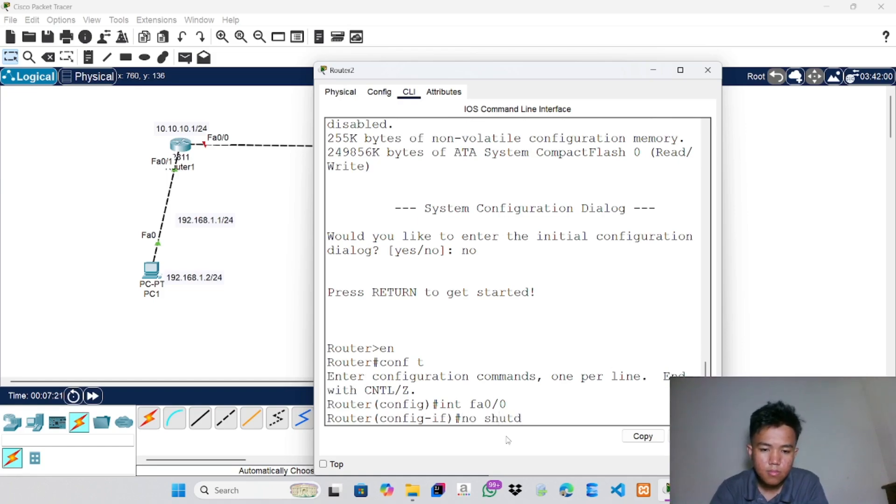
type("owm")
key("BackSpace")
type("n")
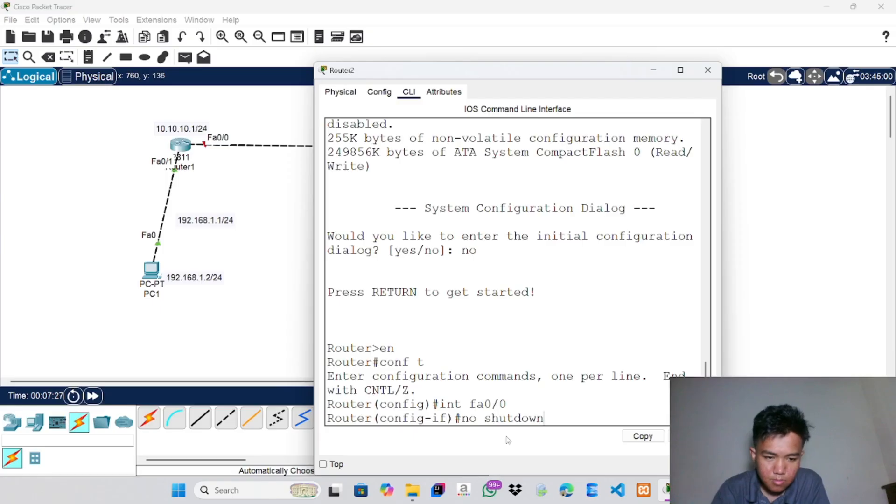
key("Return")
Assign IP address 10.10.10.2 with mask 255.255.255.0 to Router2's fa0/0
type("ip addre")
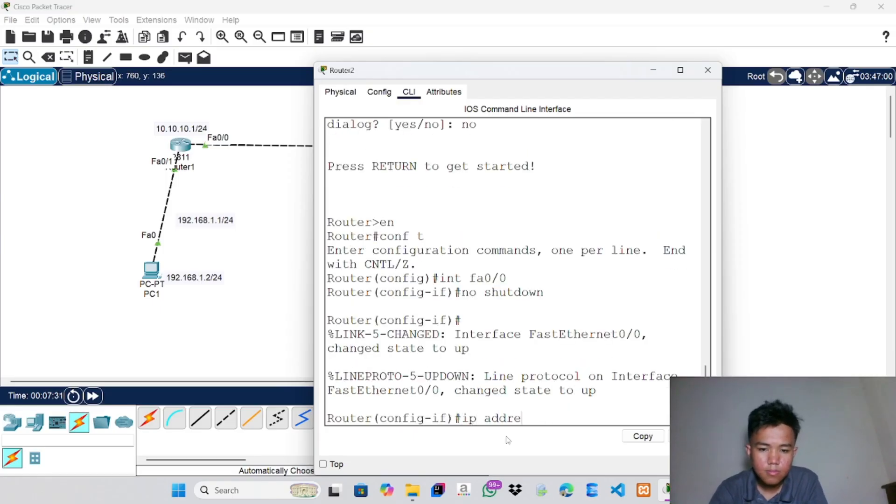
type("ss 10")
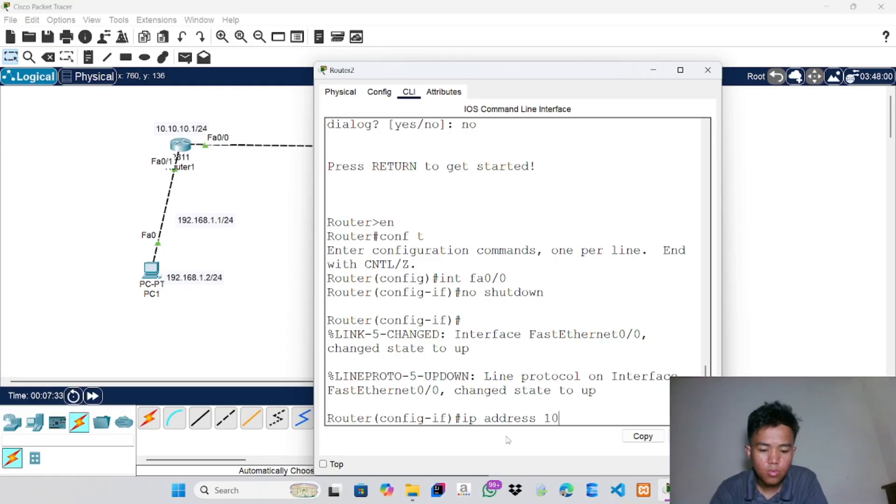
type(".10.10")
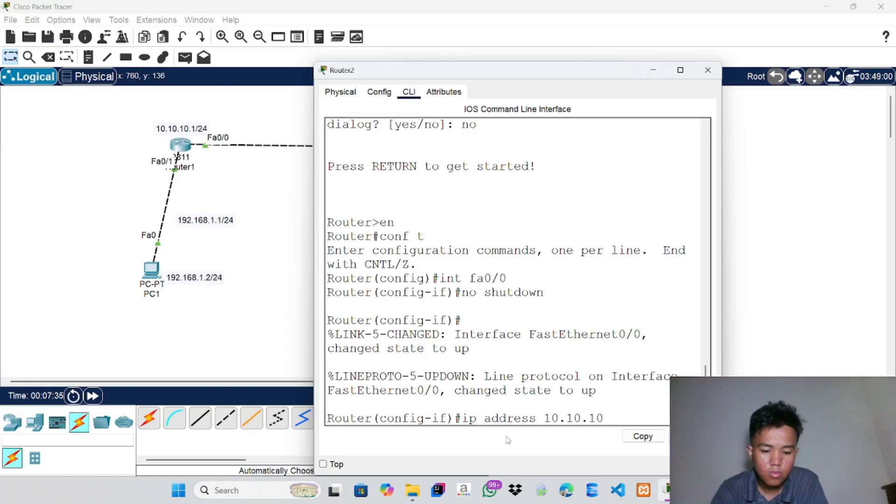
type(".2 255.25")
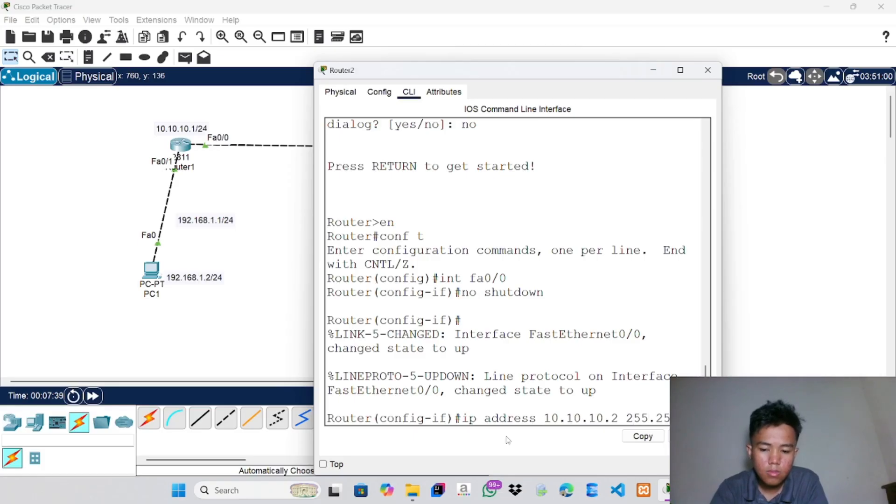
type("5.255.0")
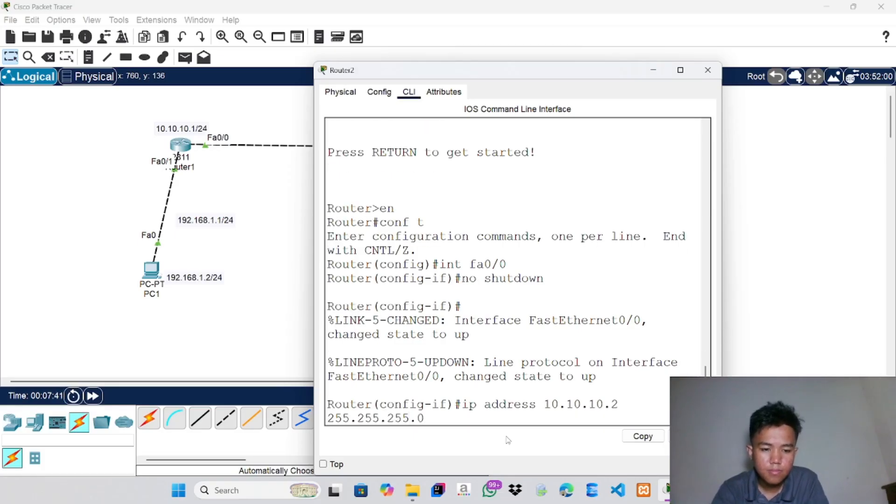
key("Return")
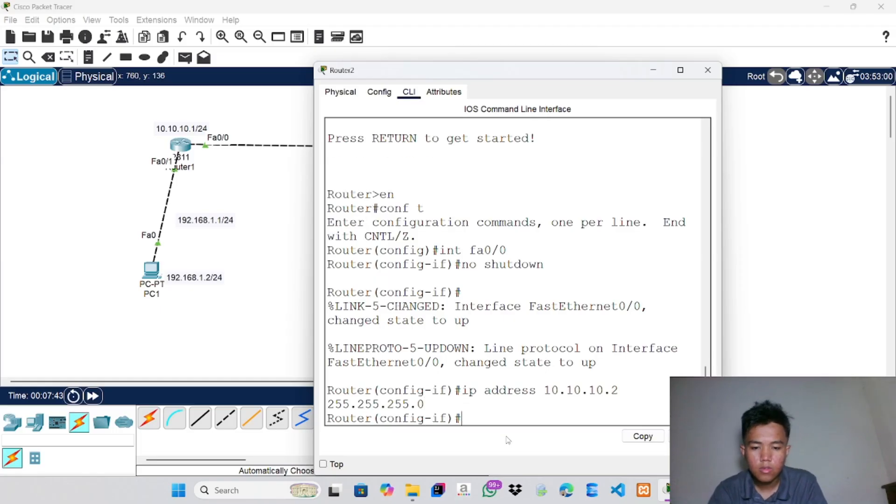
key("Return")
Enable Router2's interface fa0/1 with "int fa0/1" and "no shutdown"
type("int")
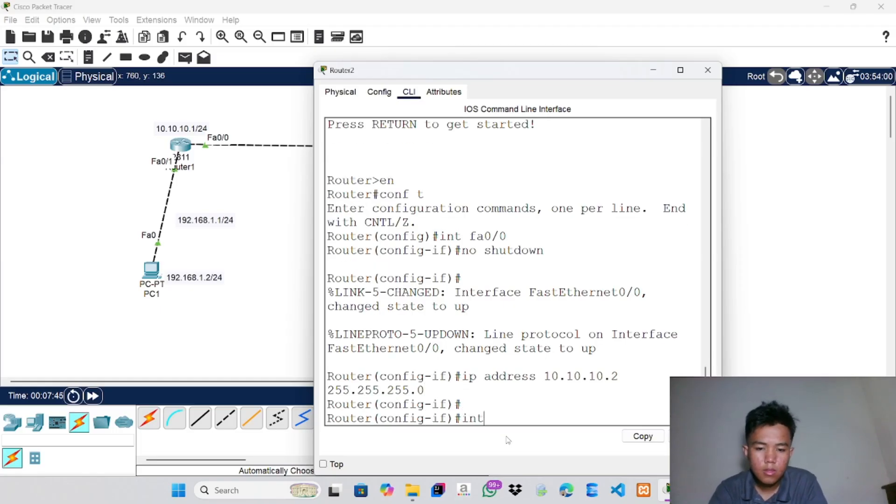
type(" fa0.")
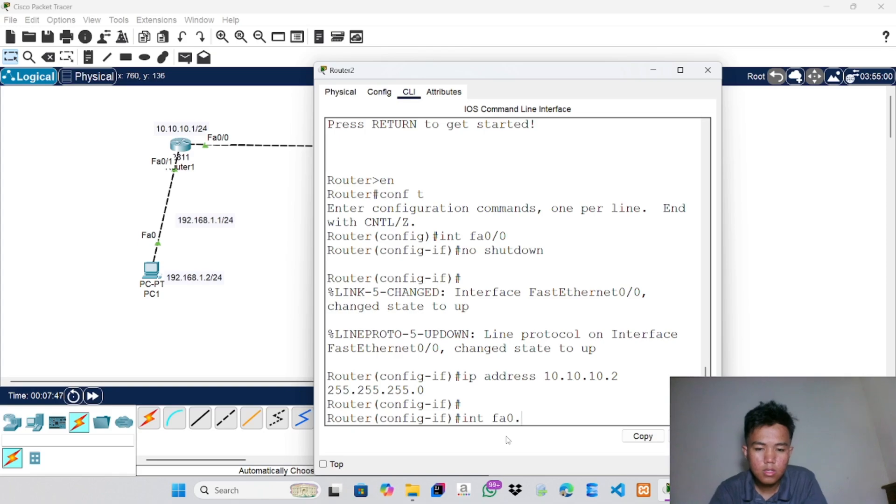
type("/")
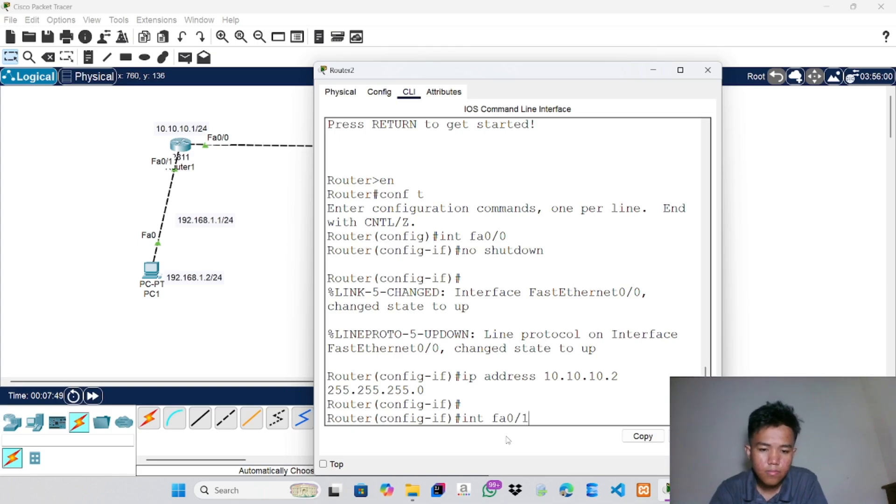
type("1")
key("Return")
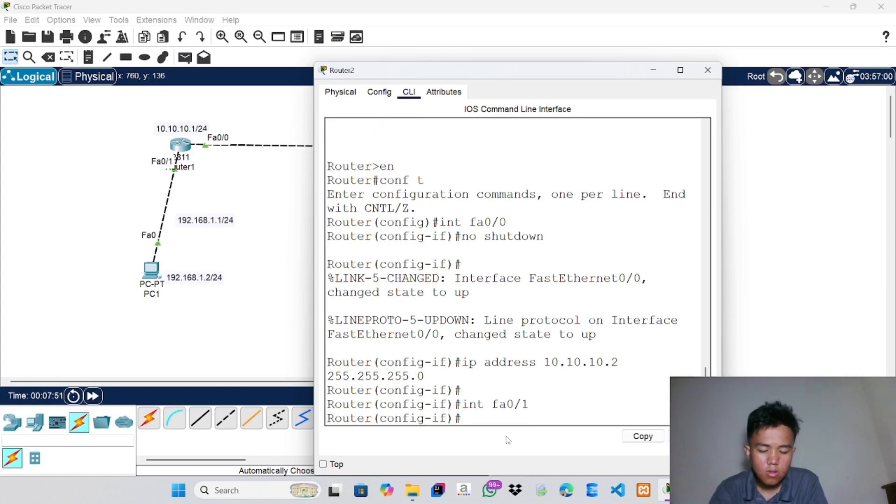
type("no shuw")
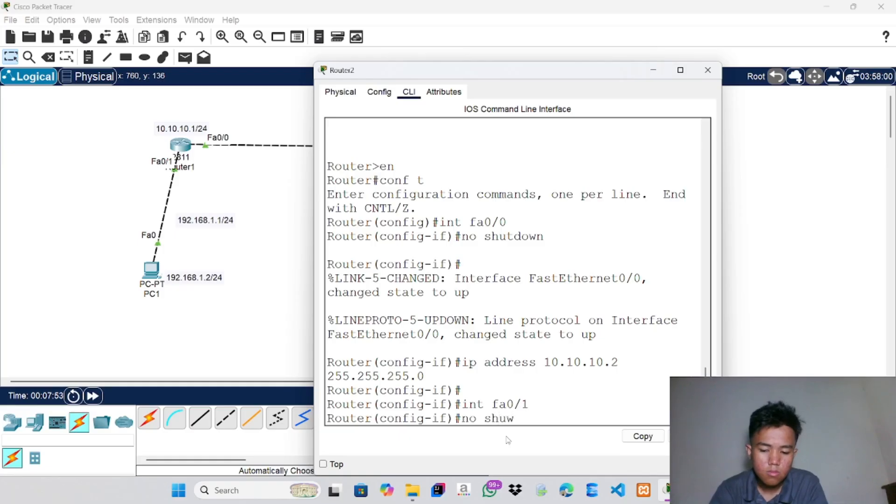
type("dow")
key("BackSpace")
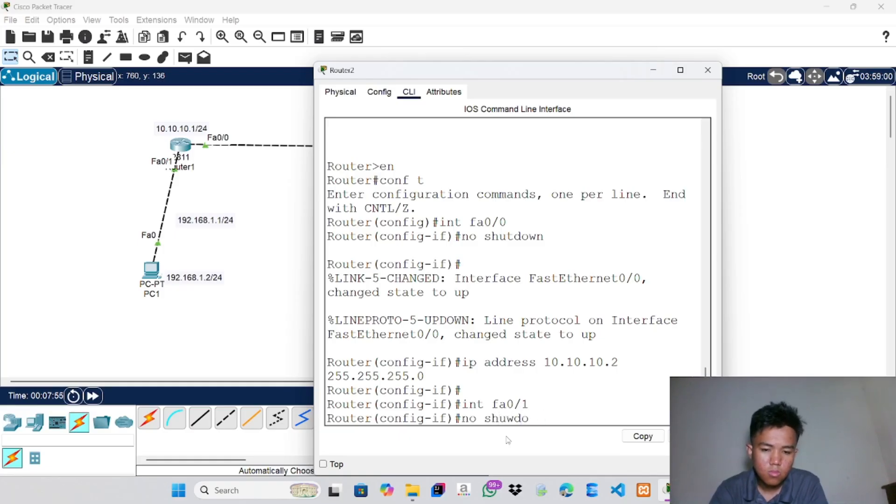
key("BackSpace")
key("BackSpace")
key("BackSpace")
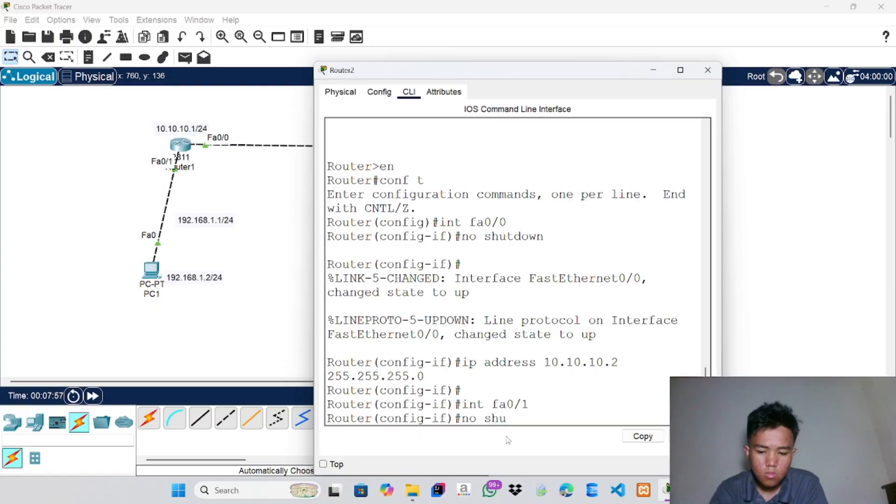
type("tdown")
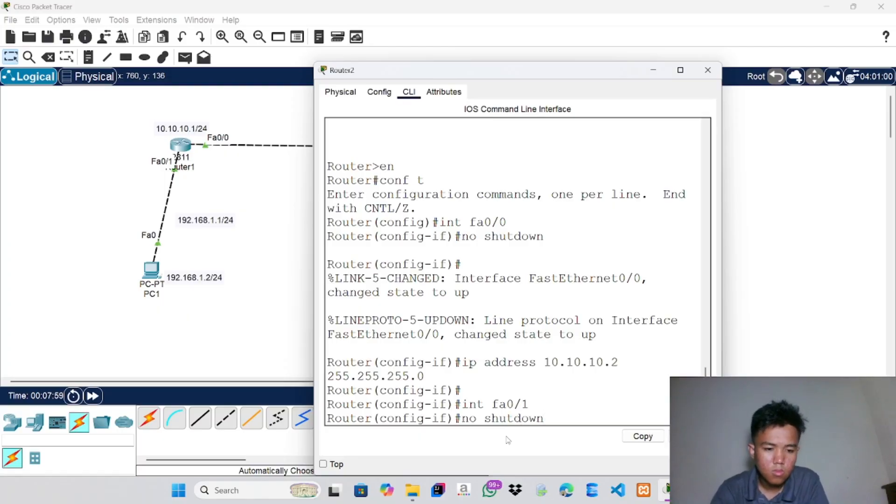
key("Return")
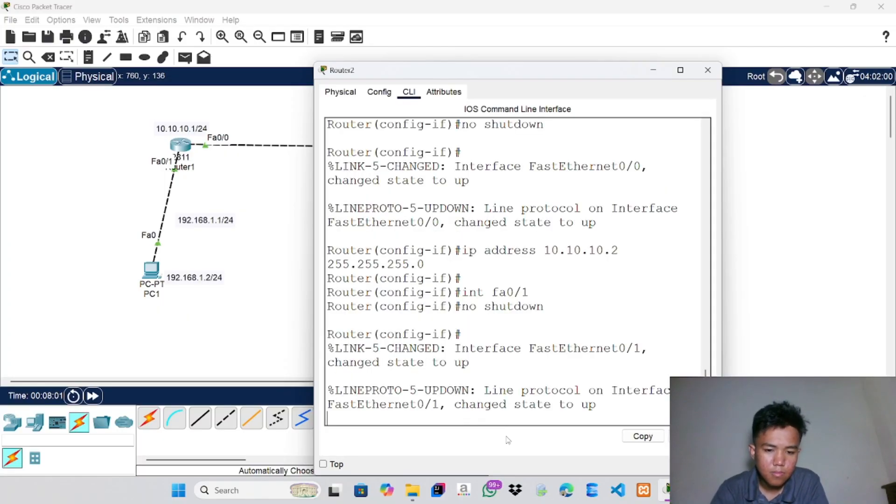
key("Return")
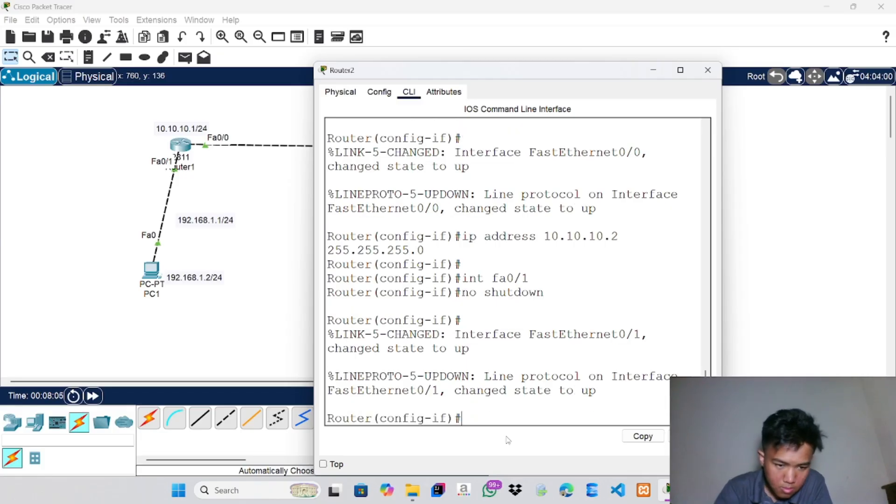
Assign IP address 192.168.2.1 with mask 255.255.255.0 to Router2's fa0/1 and close the router's window
type("p")
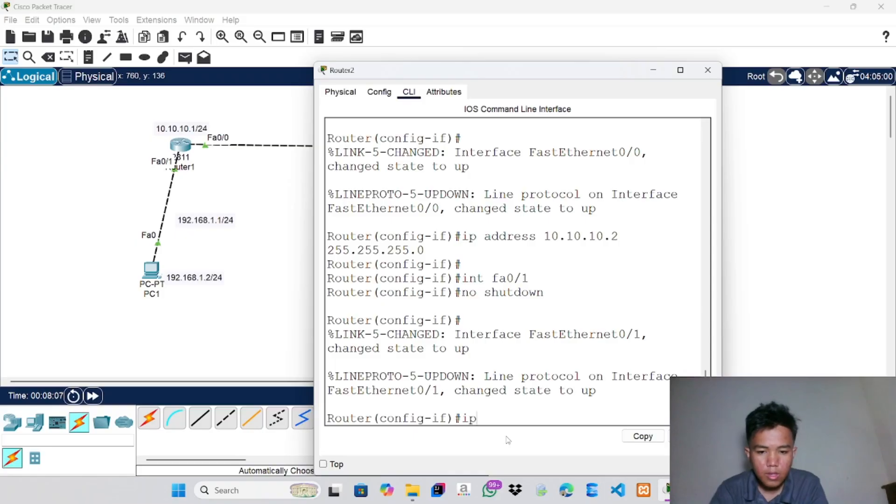
type(" address")
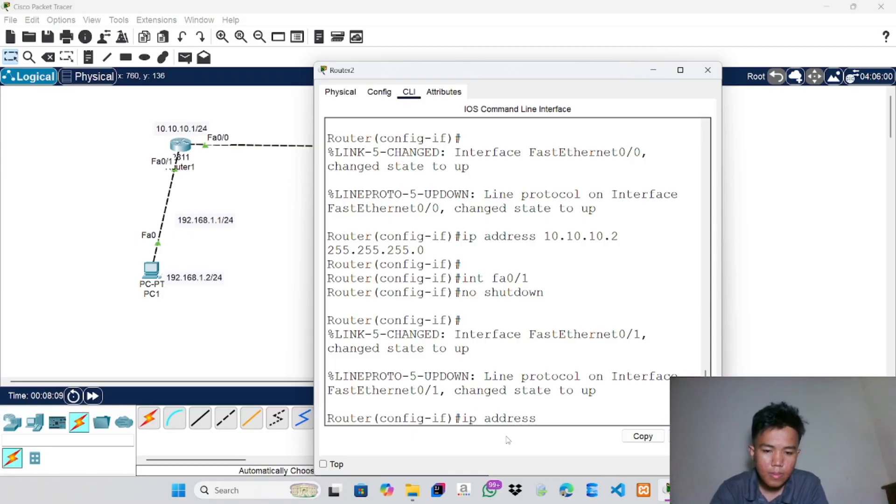
type(" 192")
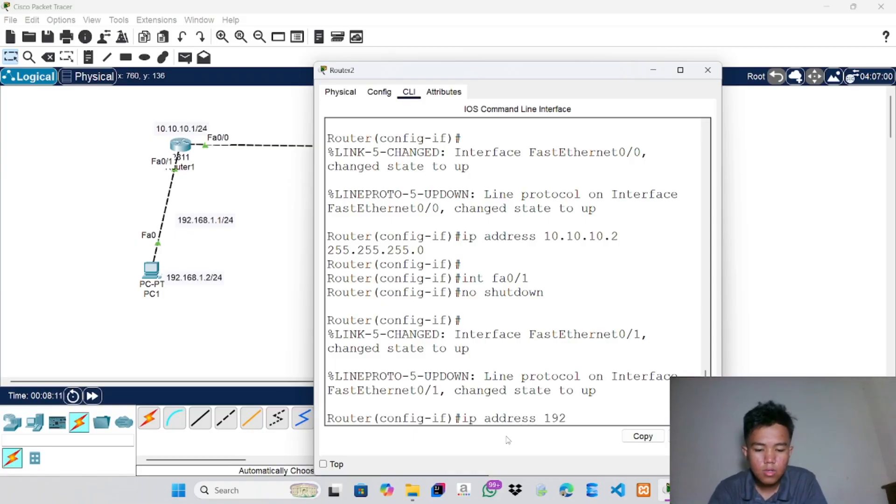
type(".168")
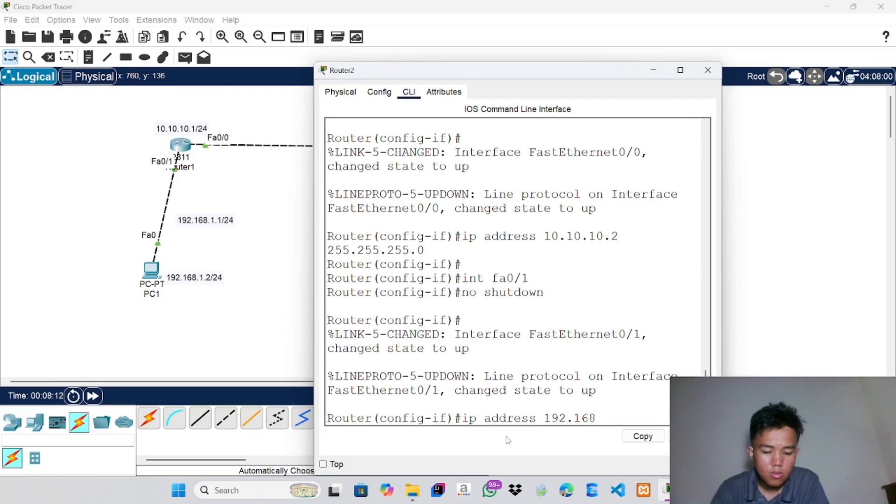
type(".21")
key("BackSpace")
type(".")
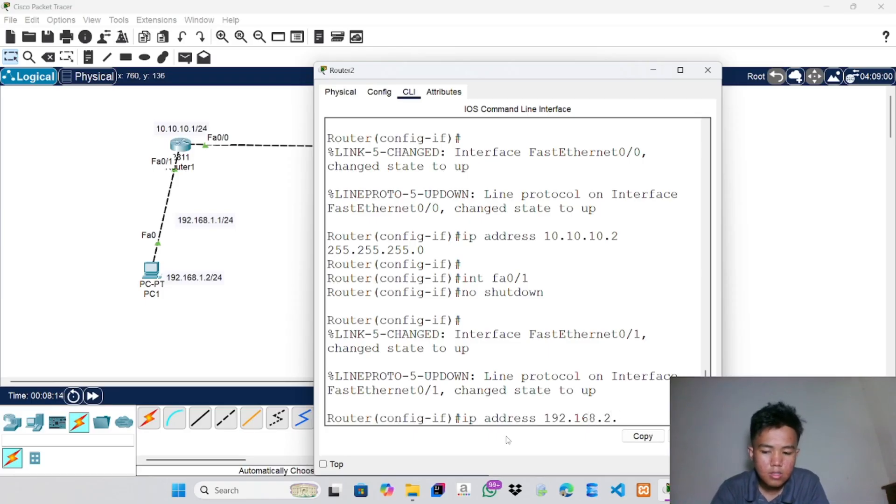
type("1")
type(" 255")
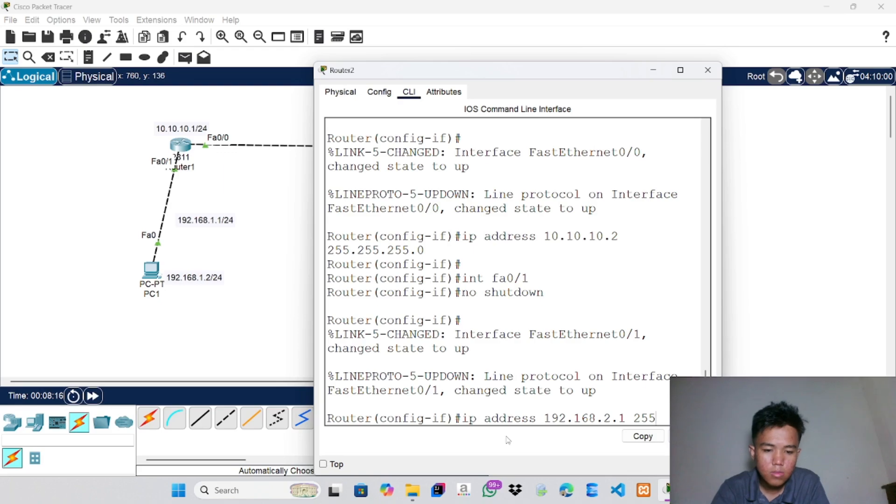
type(".255.255.25")
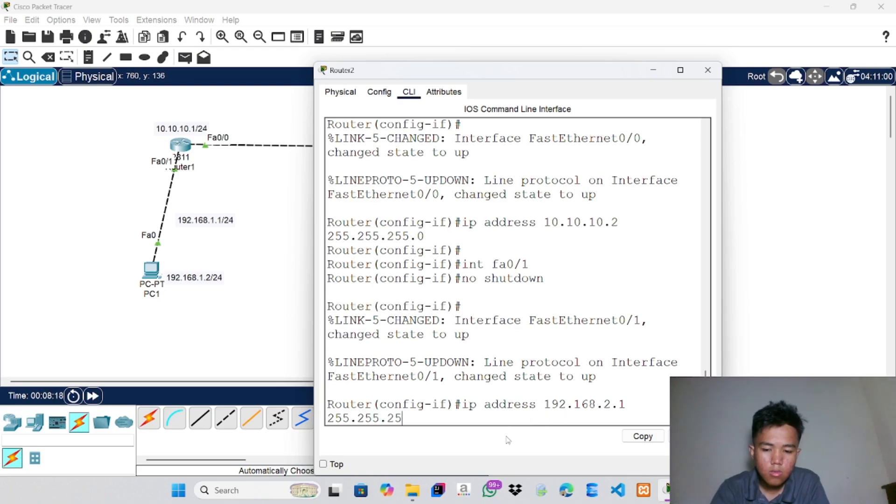
type("0")
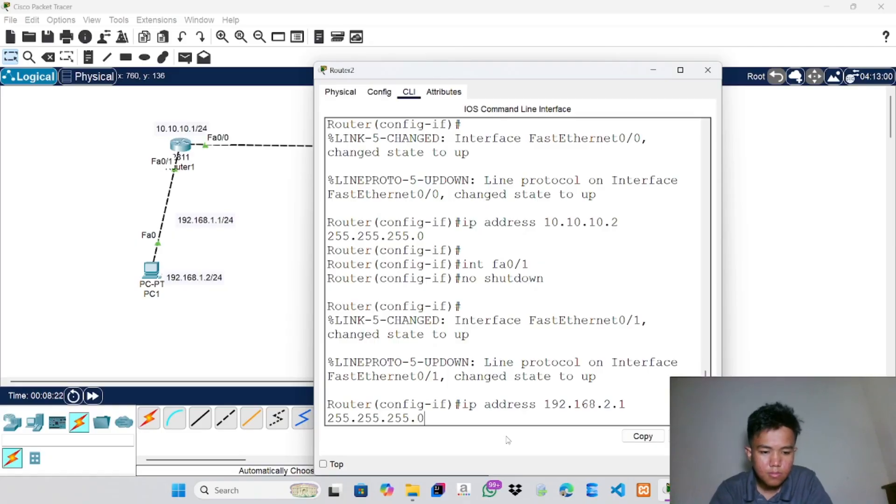
key("Return")
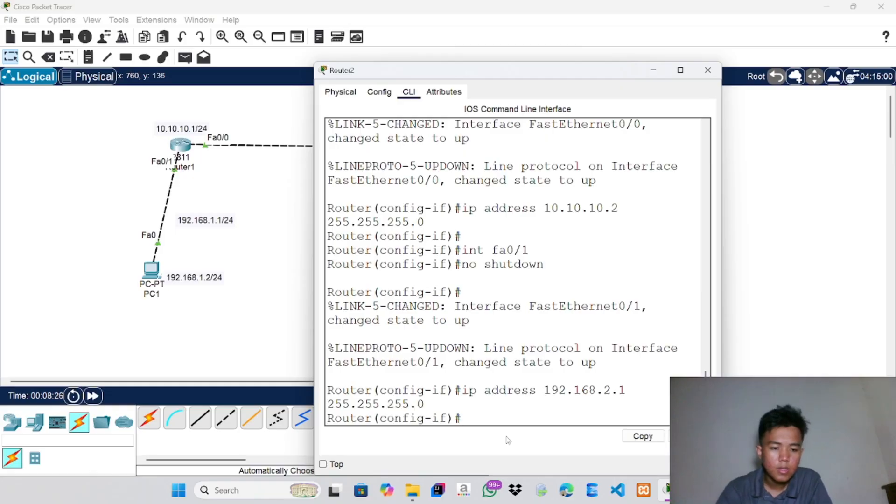
left_click(707, 70)
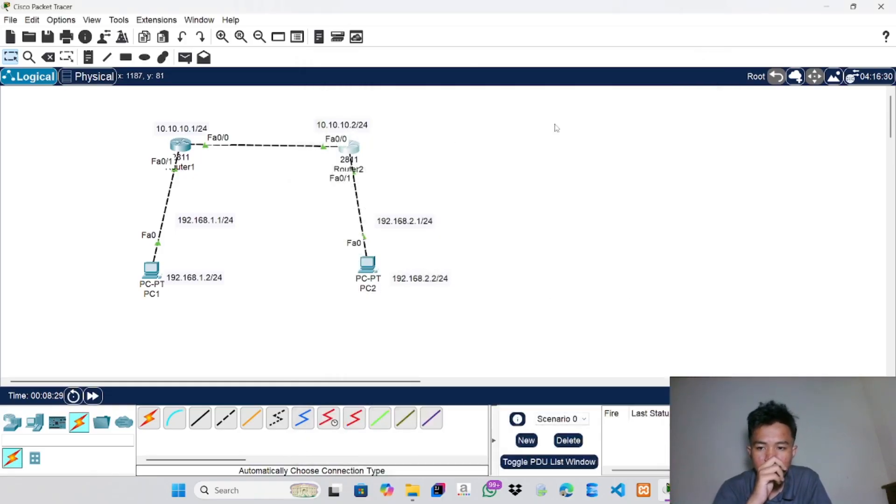
Give PC1 the static IPv4 address 192.168.1.2 with subnet mask 255.255.255.0 in its IP configuration
double_click(148, 274)
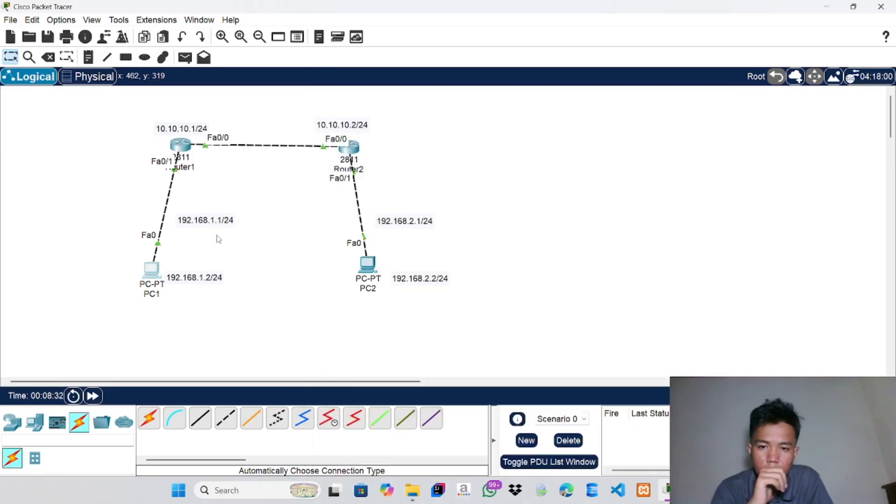
left_click(155, 268)
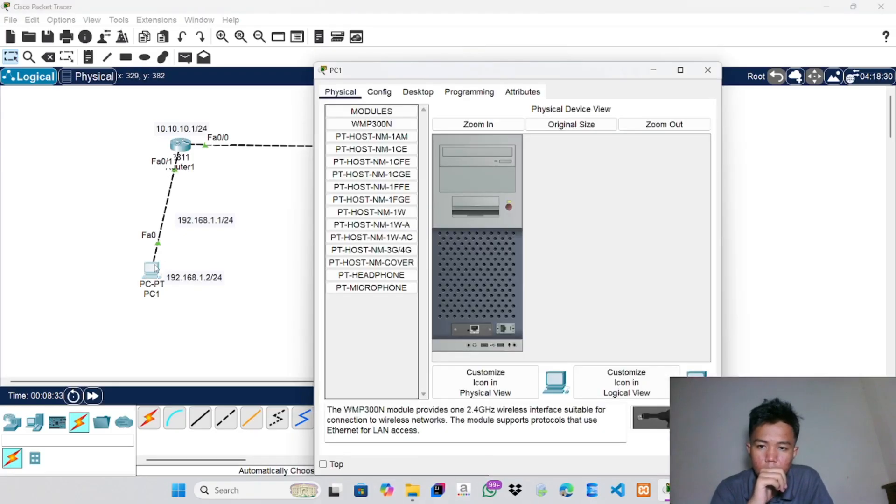
left_click(417, 92)
left_click(356, 143)
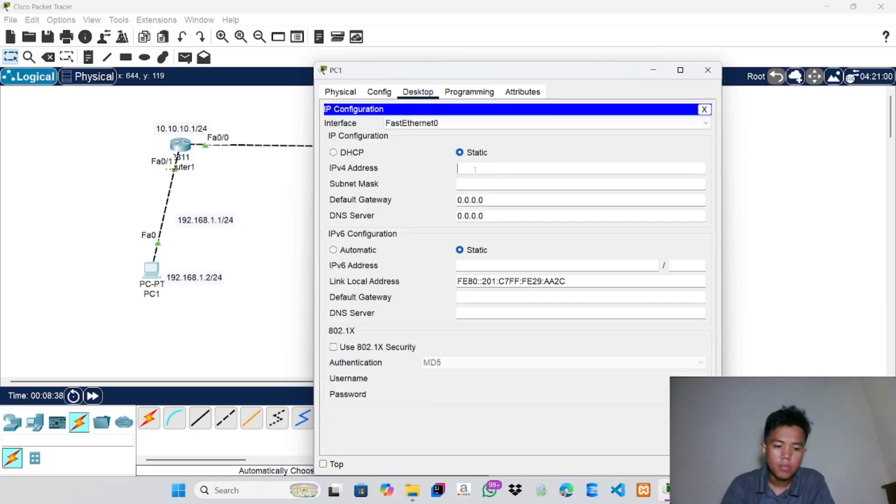
type("192.16")
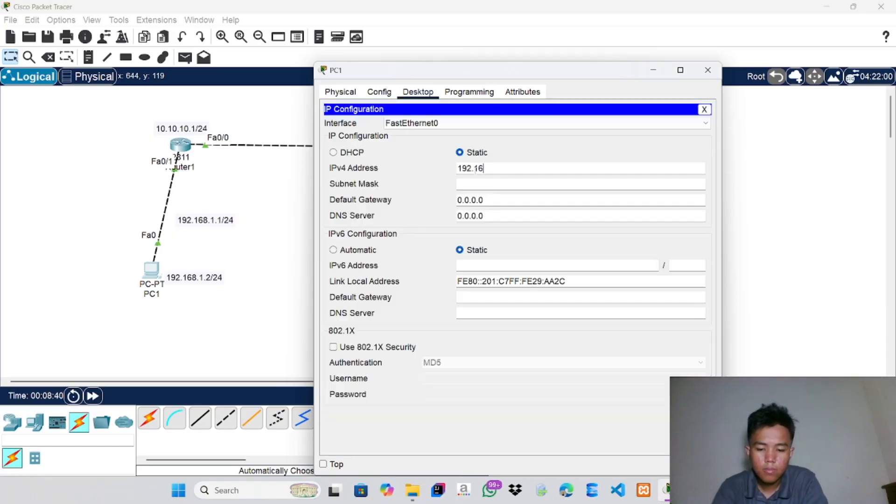
type("8")
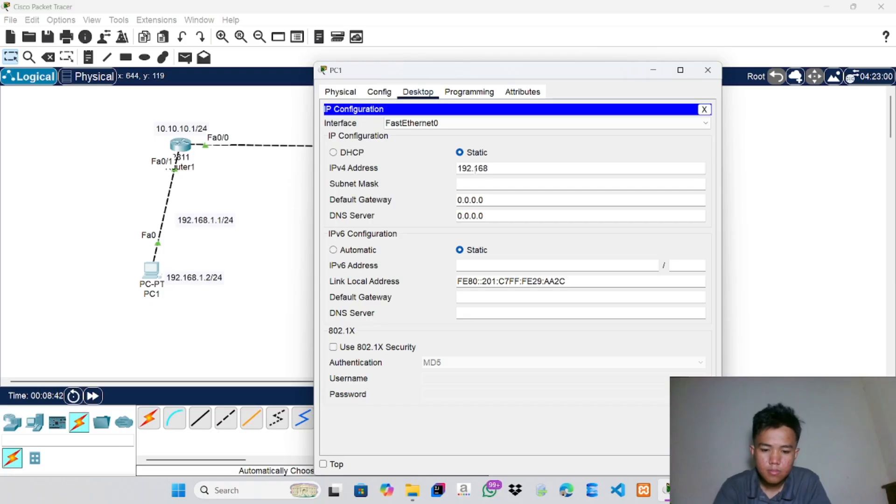
type(".1")
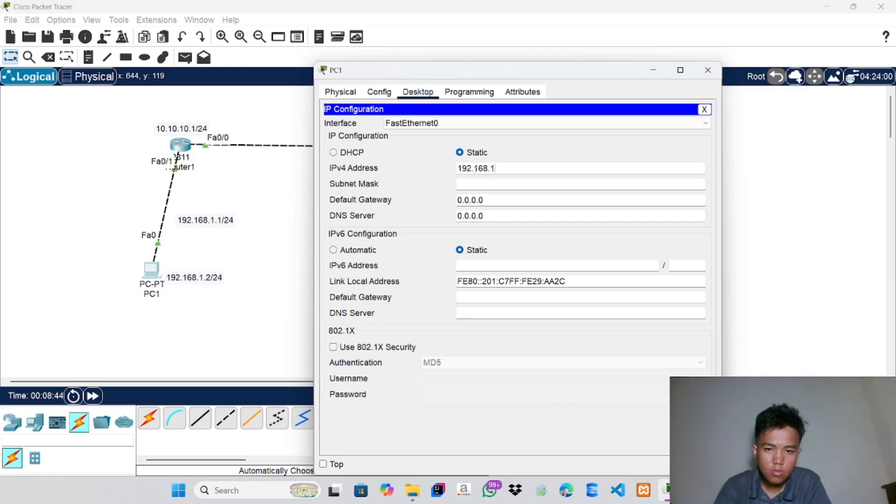
type(".2")
left_click(480, 183)
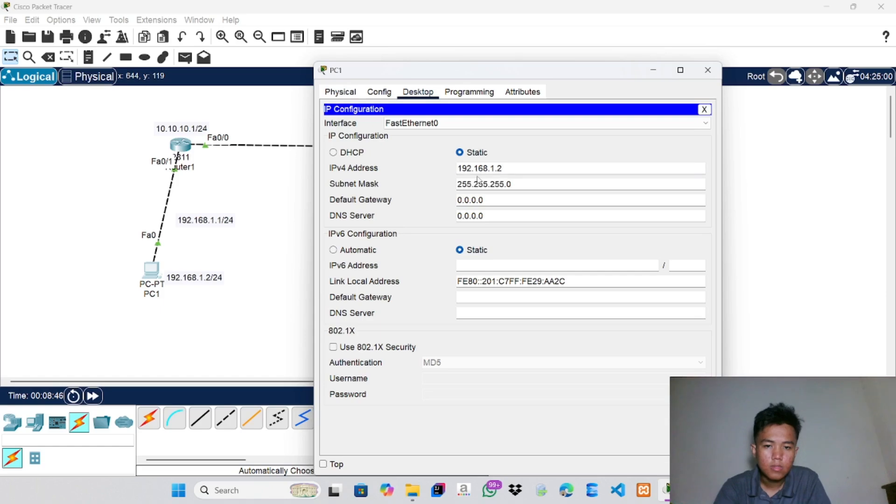
Set PC1's default gateway to 192.168.1.2 and close the PC's window
left_click(493, 199)
key("BackSpace")
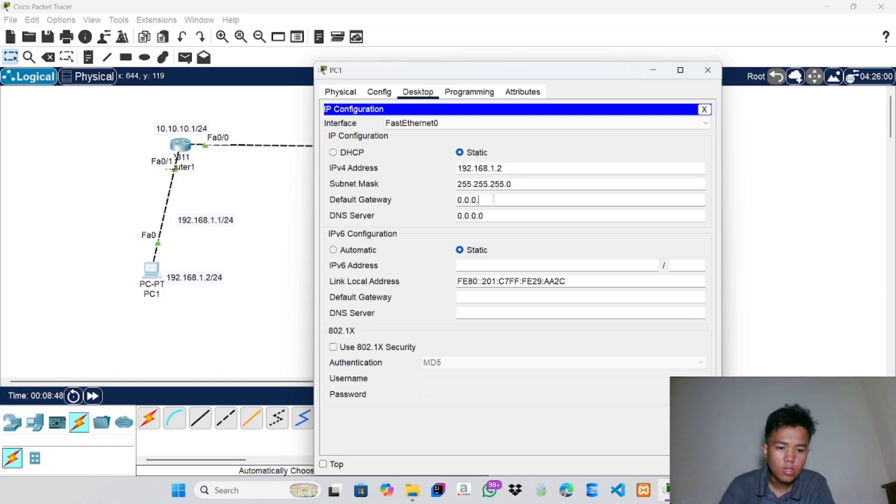
key("BackSpace")
key("BackSpace")
key("BackSpace")
key("BackSpace")
key("BackSpace")
key("BackSpace")
type("192.1")
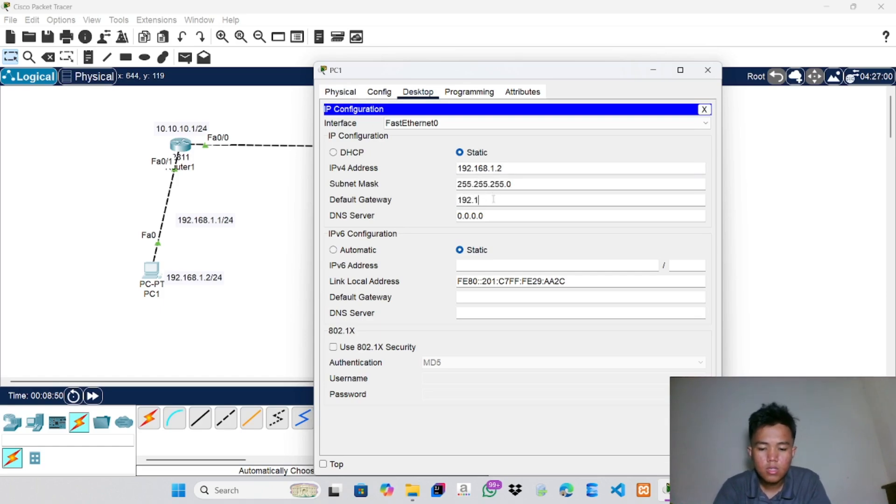
type("68.1")
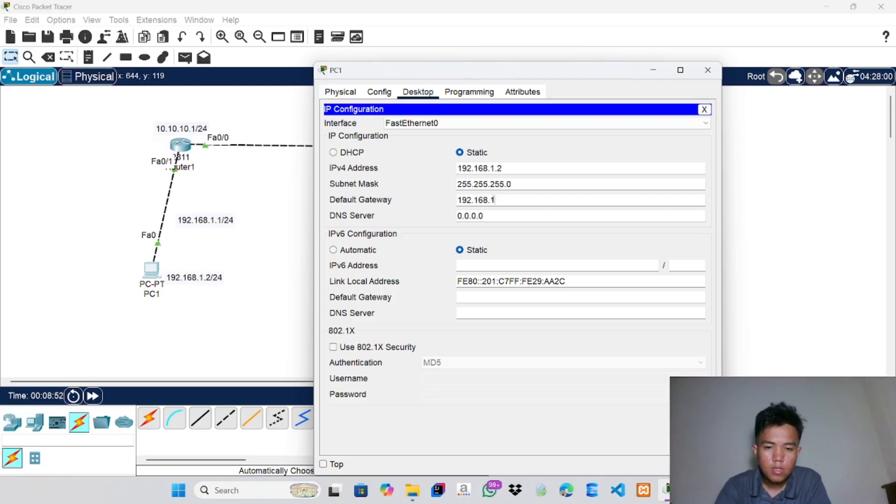
type(".2")
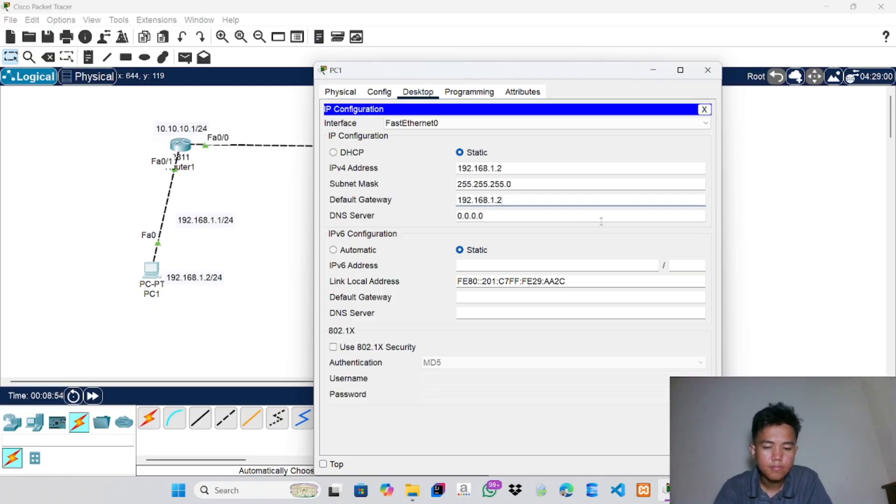
left_click(708, 70)
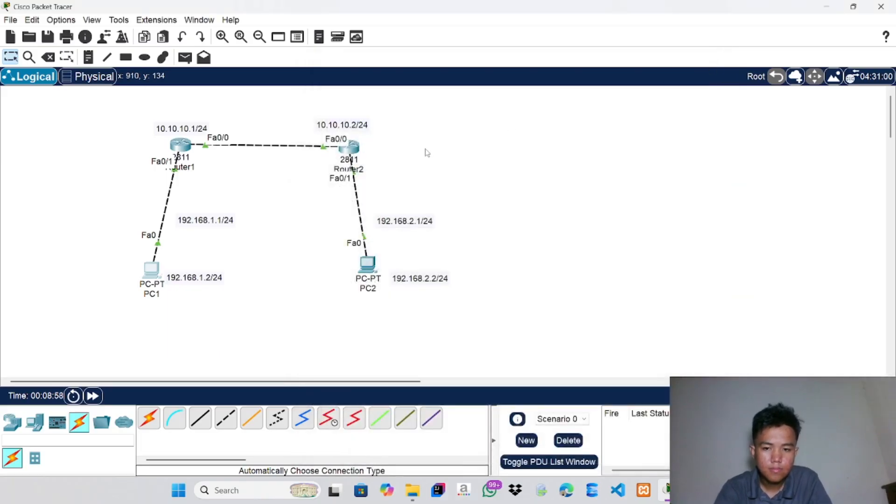
Give PC2 the static IPv4 address 192.168.2.2 with subnet mask 255.255.255.0 in its IP configuration
left_click(379, 278)
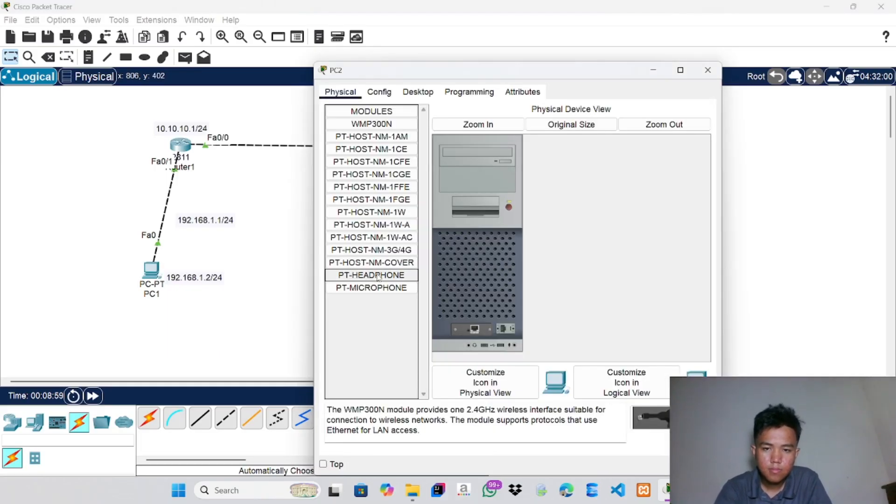
left_click(405, 96)
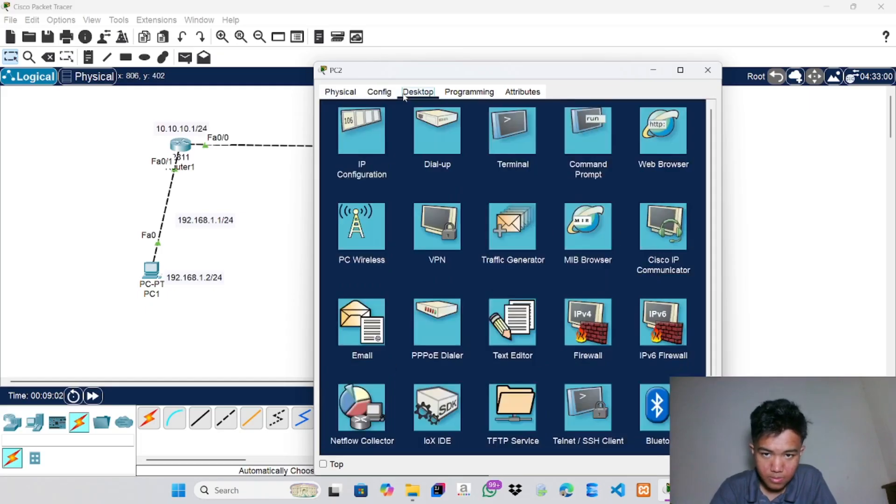
left_click(368, 128)
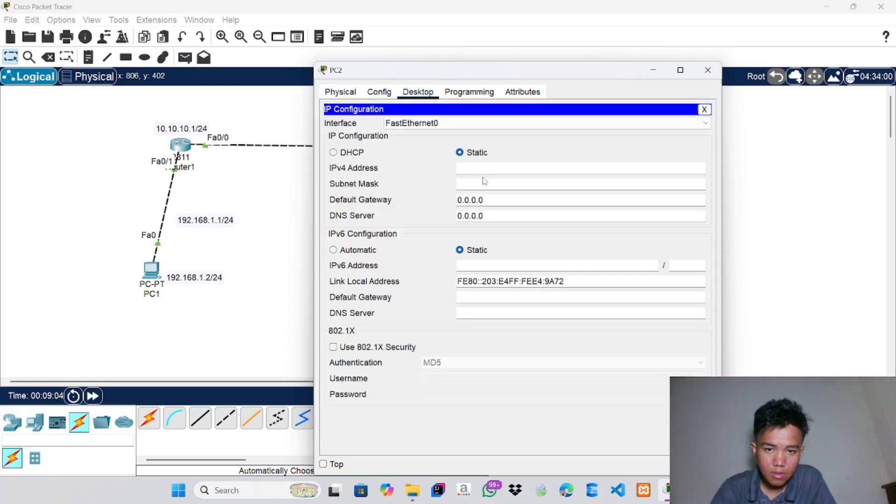
type("1")
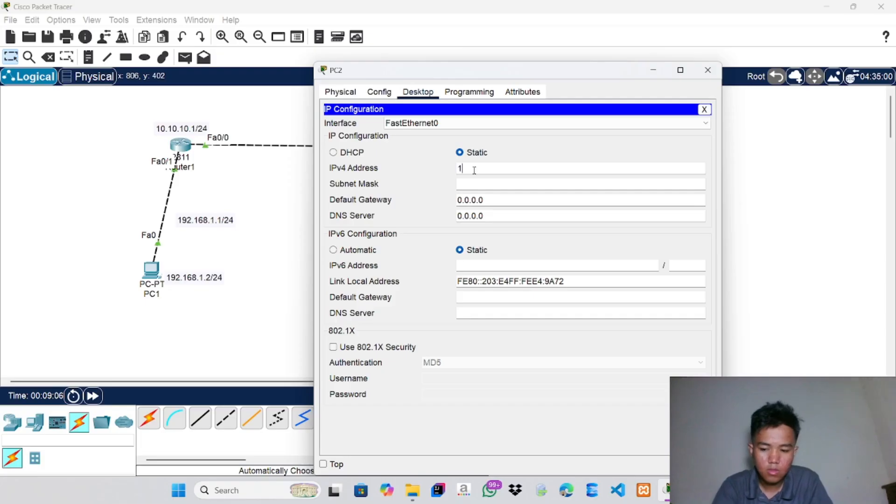
type("92.168.2.1")
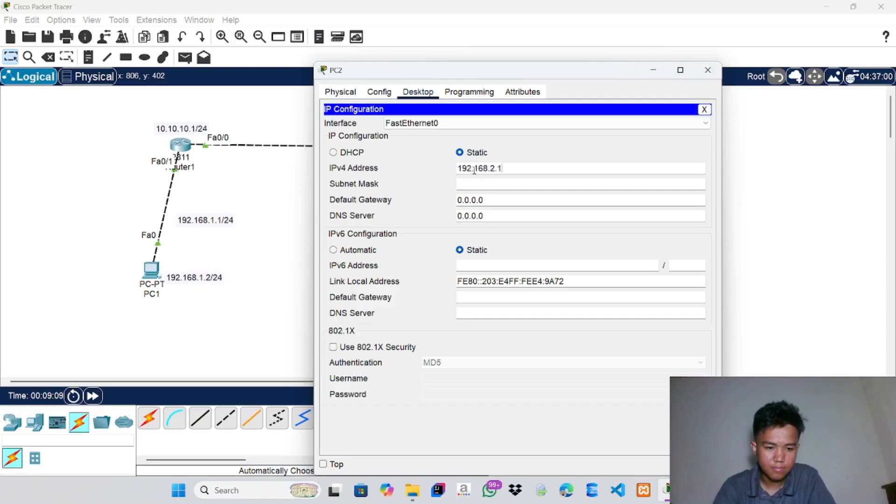
key("BackSpace")
type("2.2")
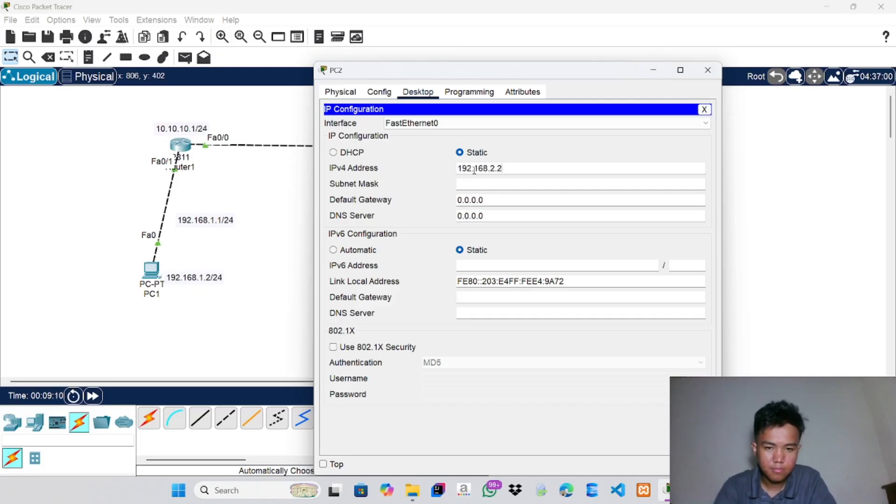
left_click(520, 188)
Set PC2's default gateway to 192.168.2.1 and close the PC's window
left_click(504, 197)
key("BackSpace")
key("BackSpace")
key("BackSpace")
key("BackSpace")
key("BackSpace")
key("BackSpace")
key("BackSpace")
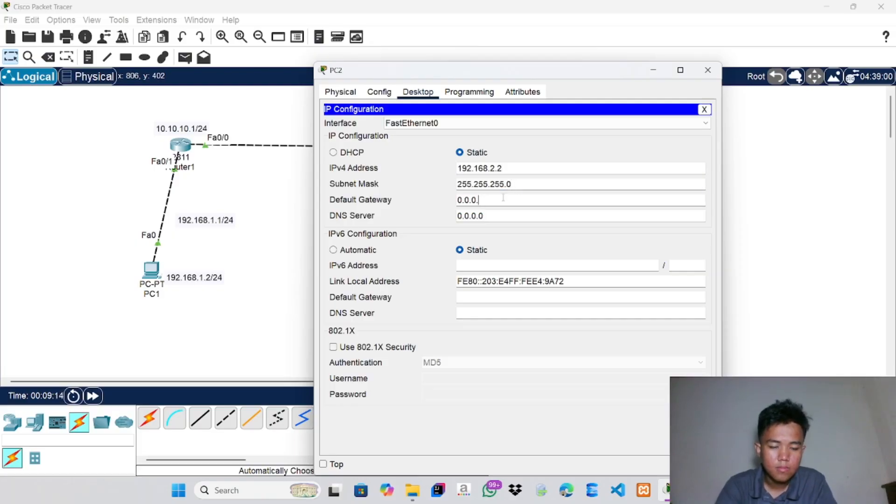
type("192.168")
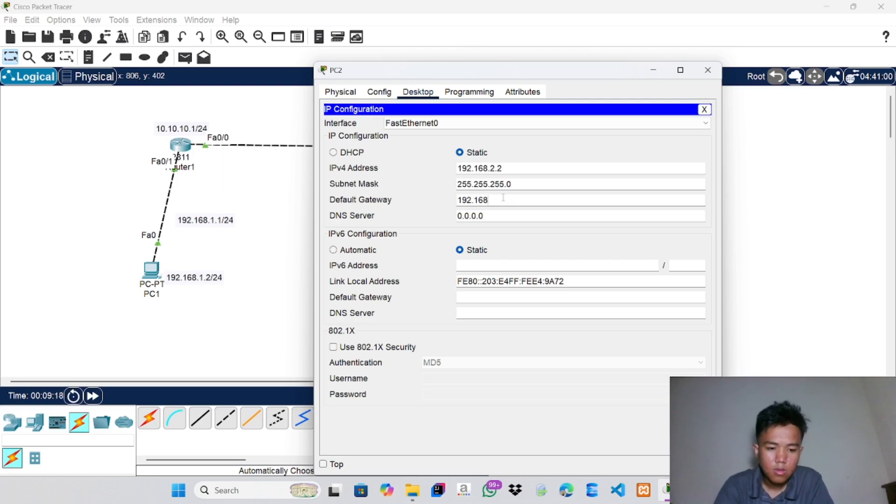
type(".2.1")
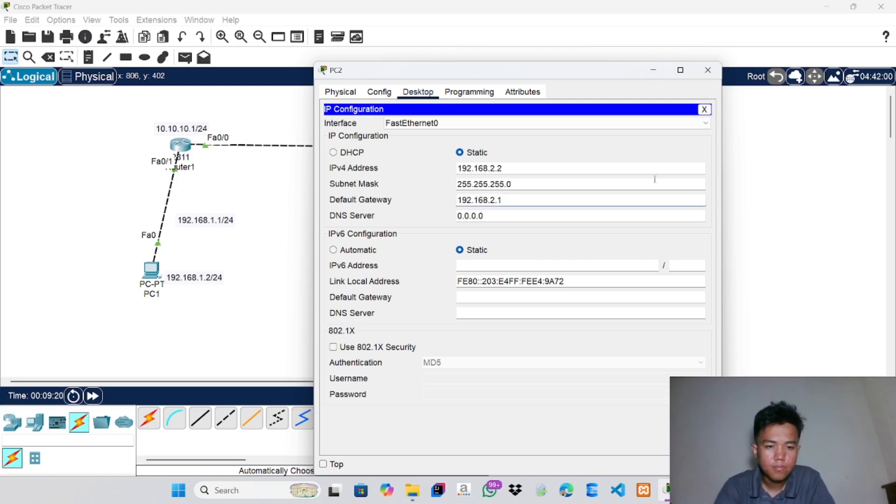
left_click(708, 70)
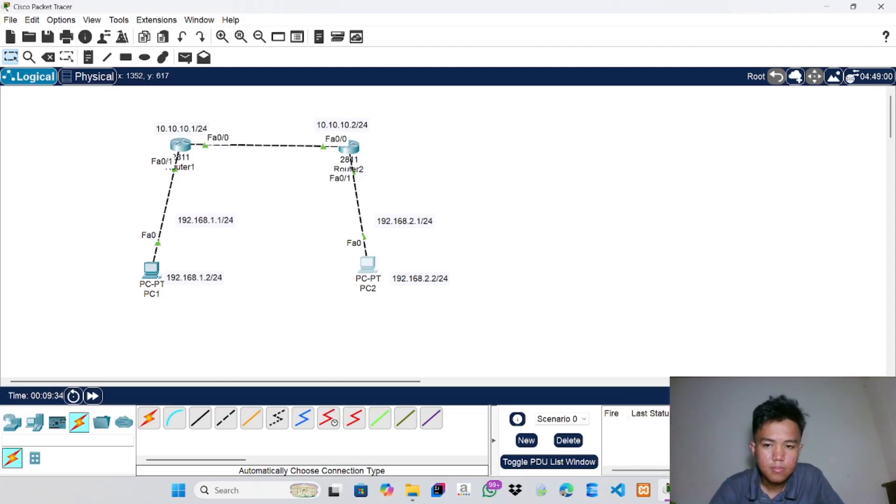
left_click(694, 490)
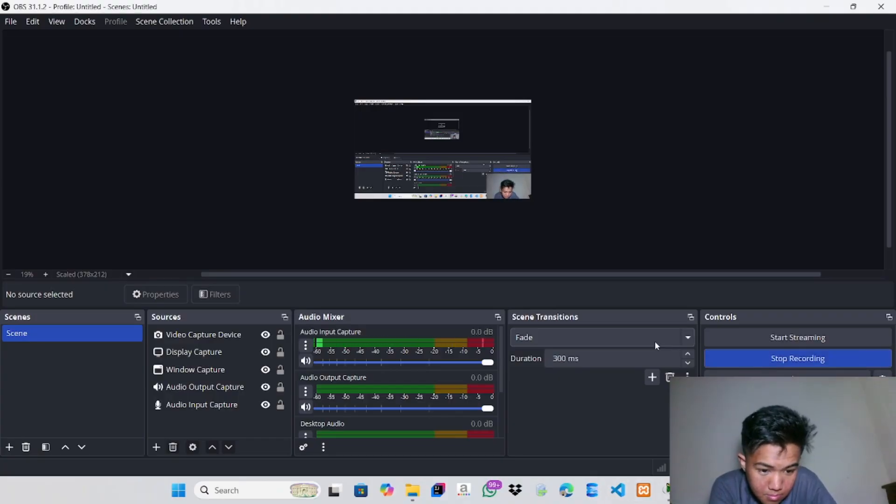
left_click(667, 490)
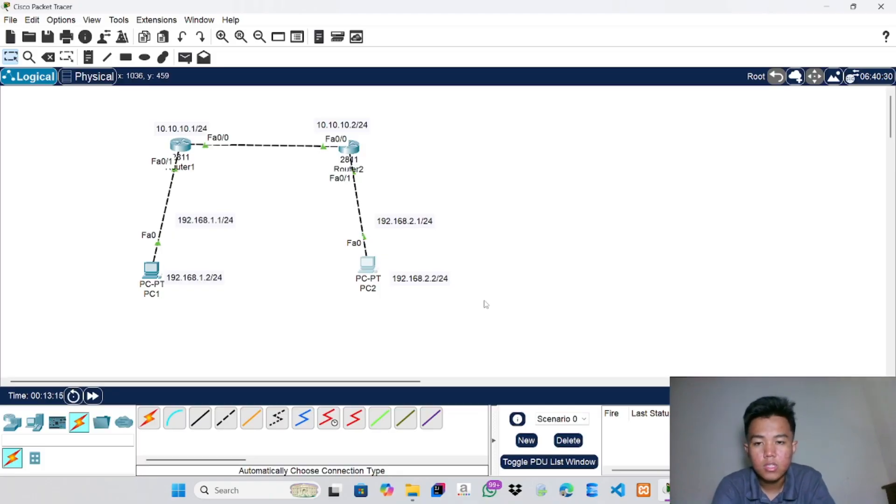
Open Router1's command line, query the options of "router ospf", and start OSPF process 1 with "router ospf 1"
left_click(185, 151)
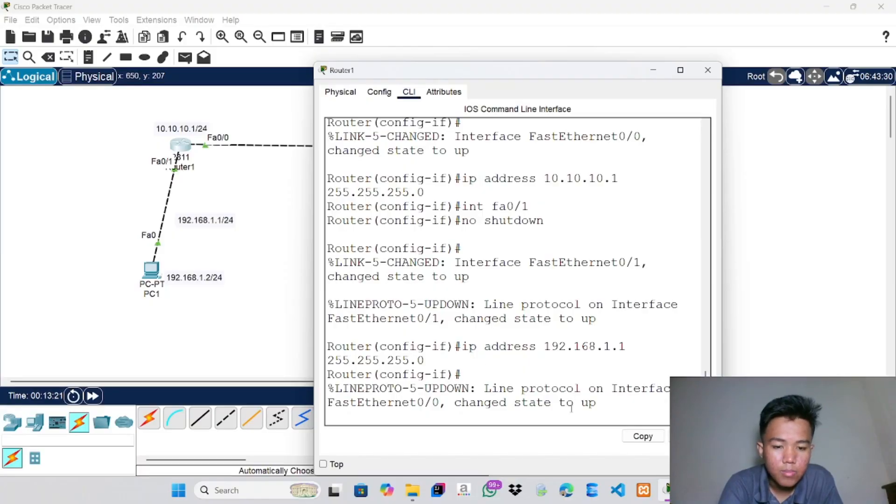
key("Return")
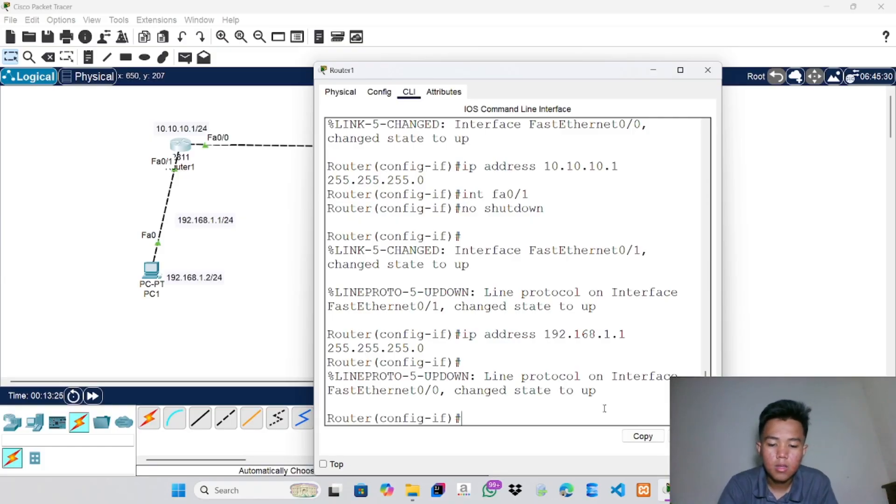
type("router")
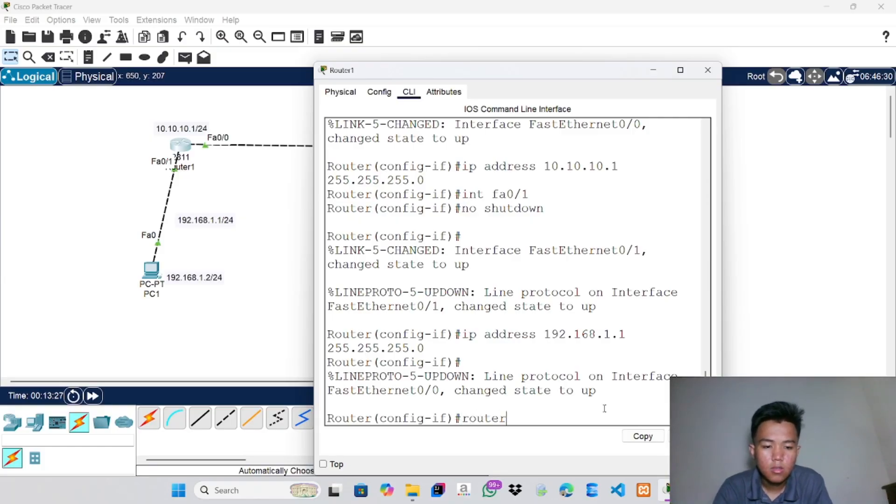
type(" os")
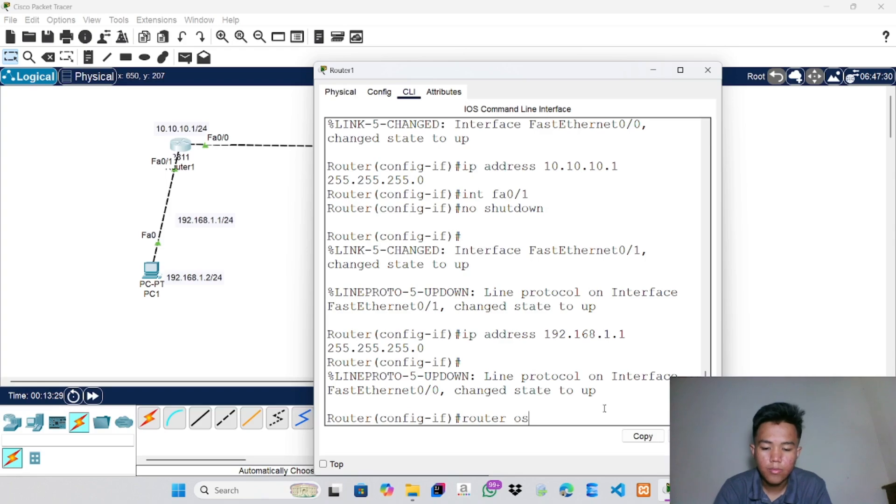
type("pf")
key("BackSpace")
type("p")
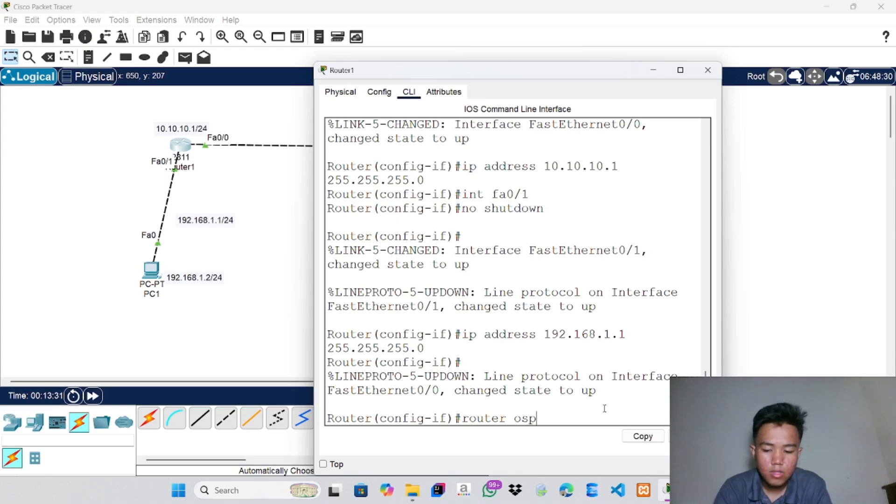
type("f ?")
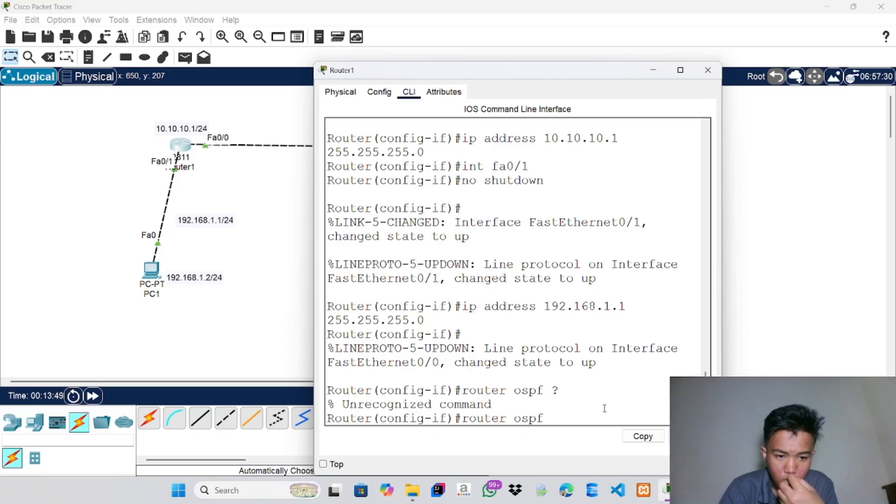
type("1")
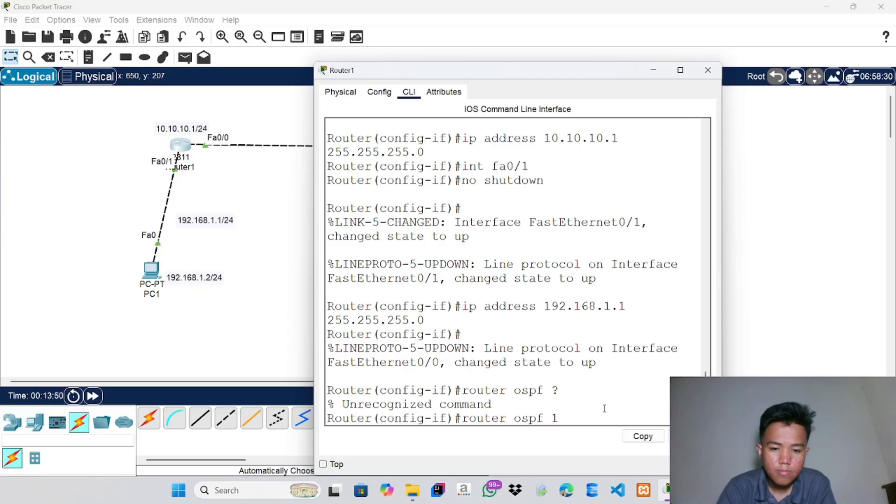
key("Return")
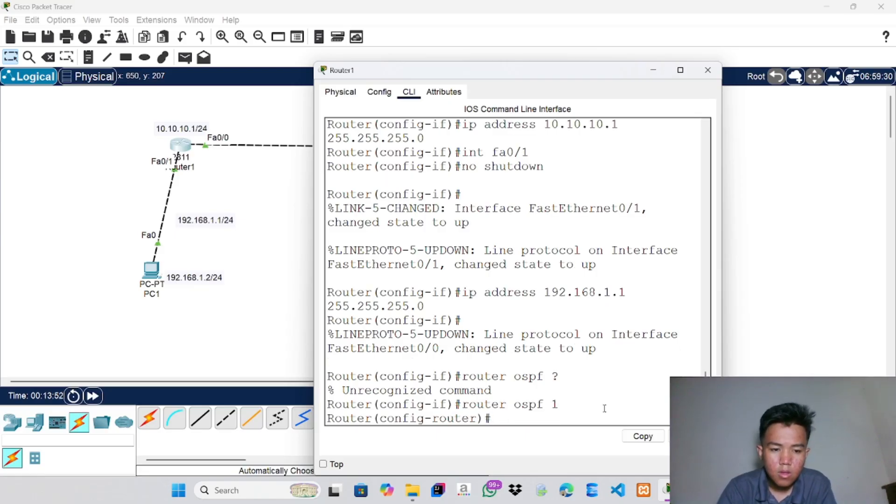
Add network 10.10.10.0 with wildcard mask 0.0.0.255 in area 0 to Router1's OSPF process
type("ne")
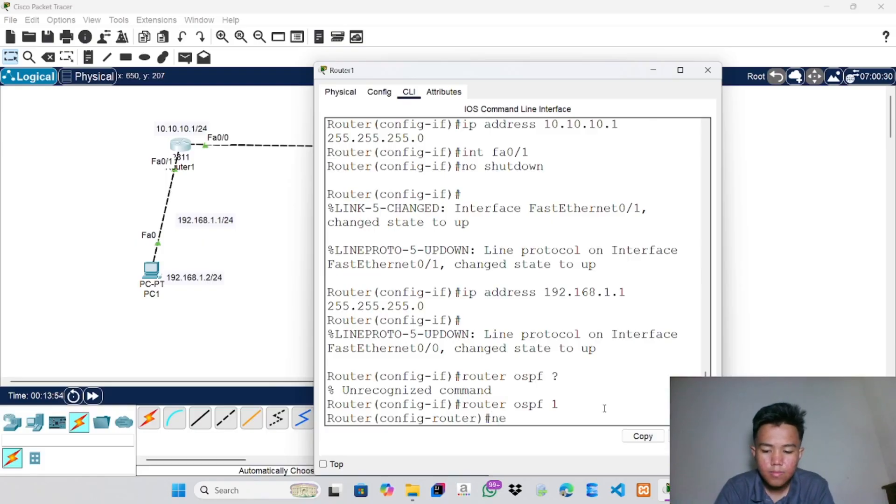
type("twork")
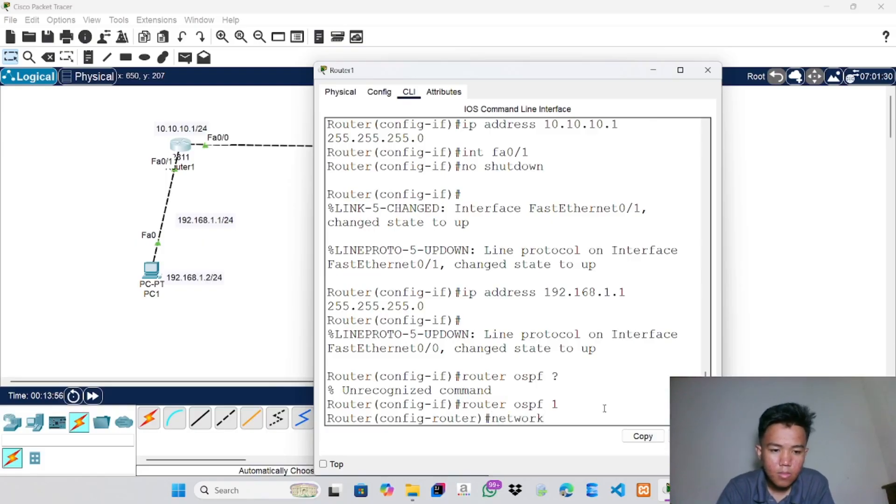
type(" 10.10")
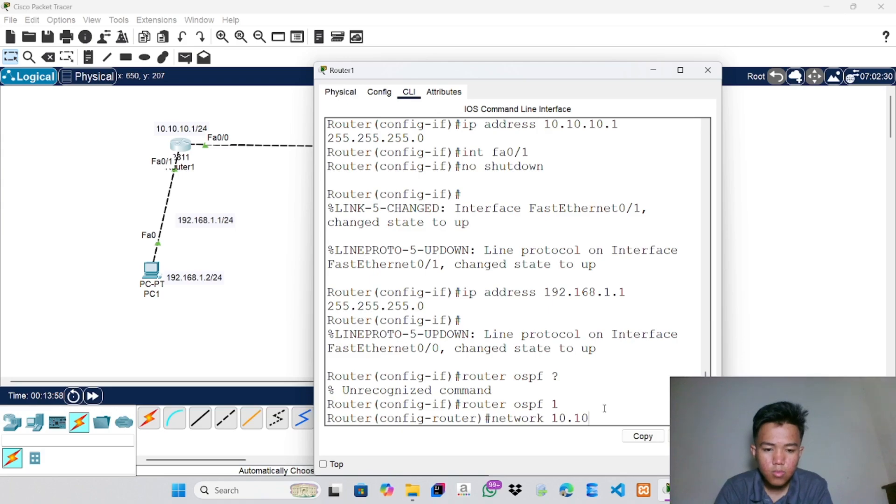
type(".10.0")
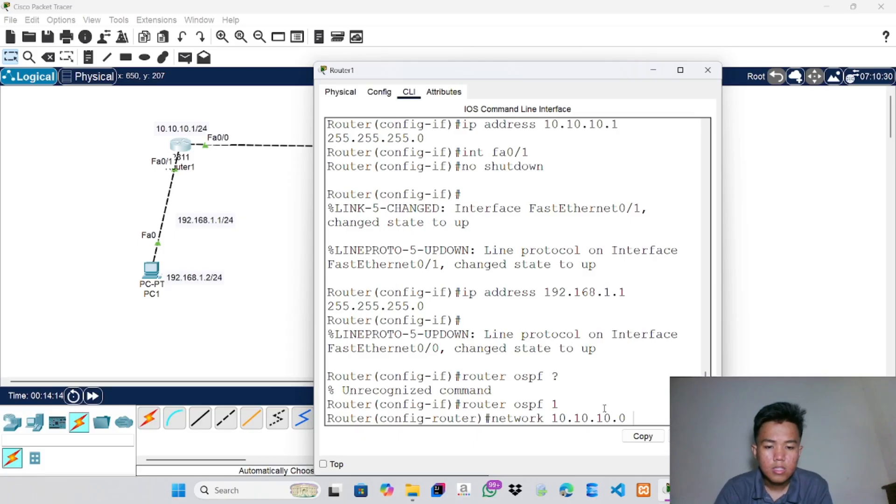
type("0")
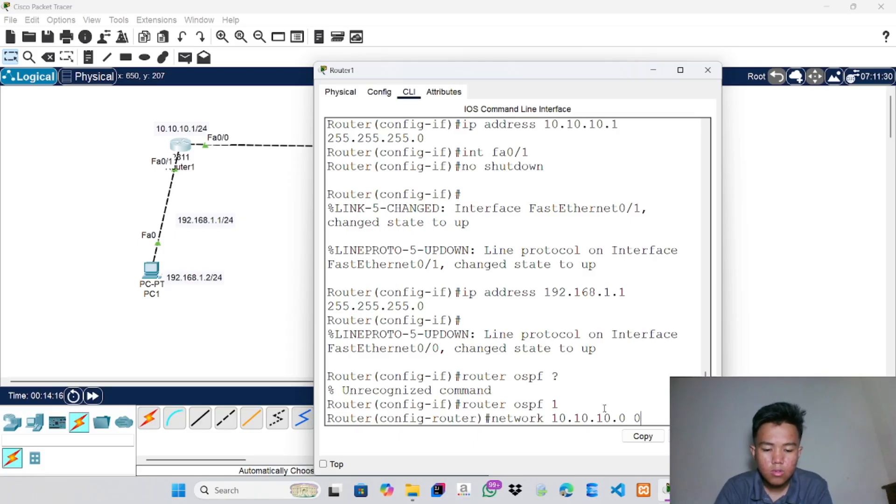
type(".0.0")
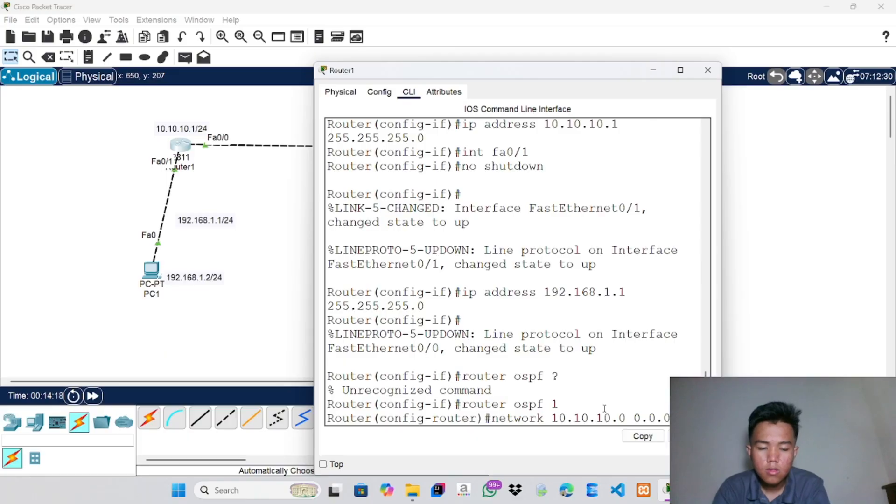
type(".255")
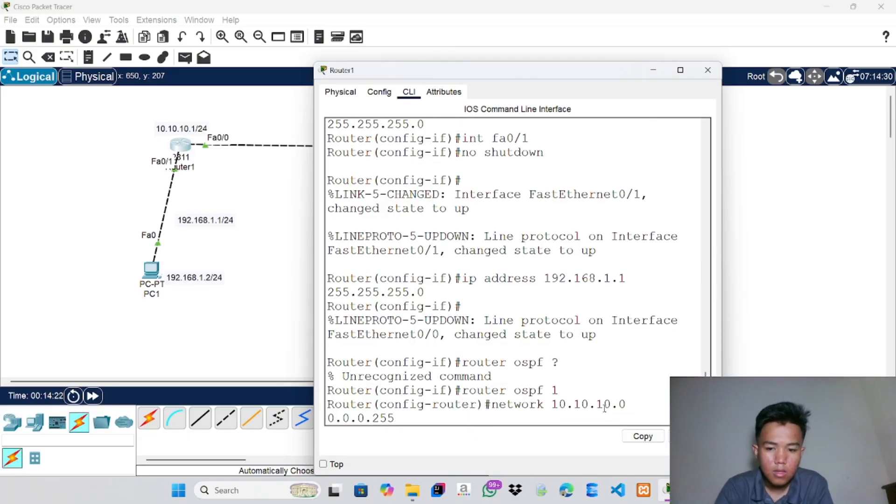
type(" area")
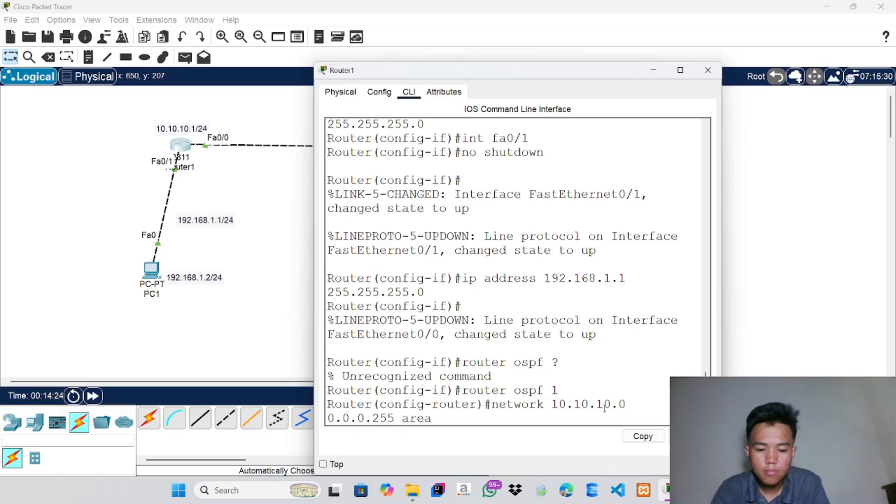
type(" 0")
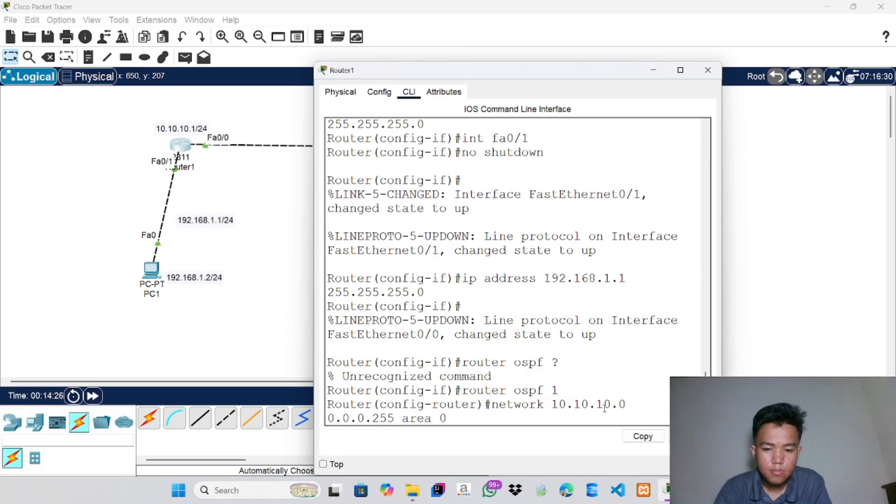
key("Return")
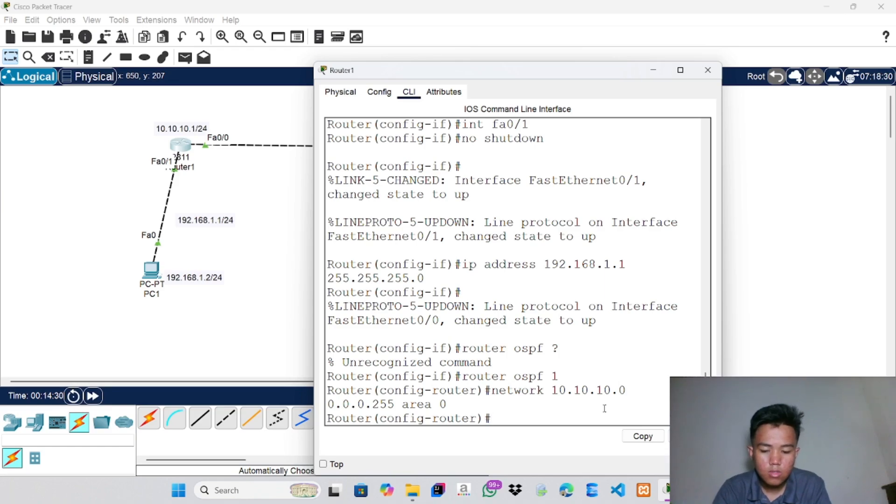
Add network 192.168.1.0 with wildcard mask 0.0.0.255 in area 0 to Router1's OSPF process and close the router's window
type("network")
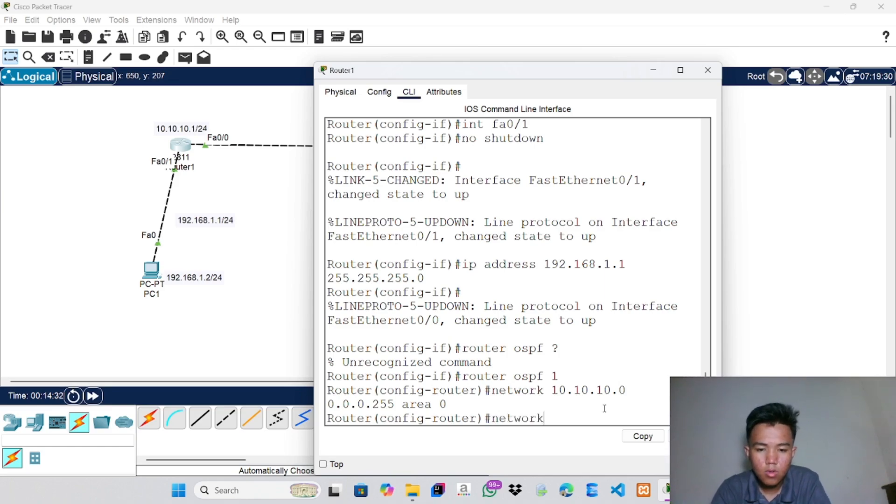
type(" 192.168")
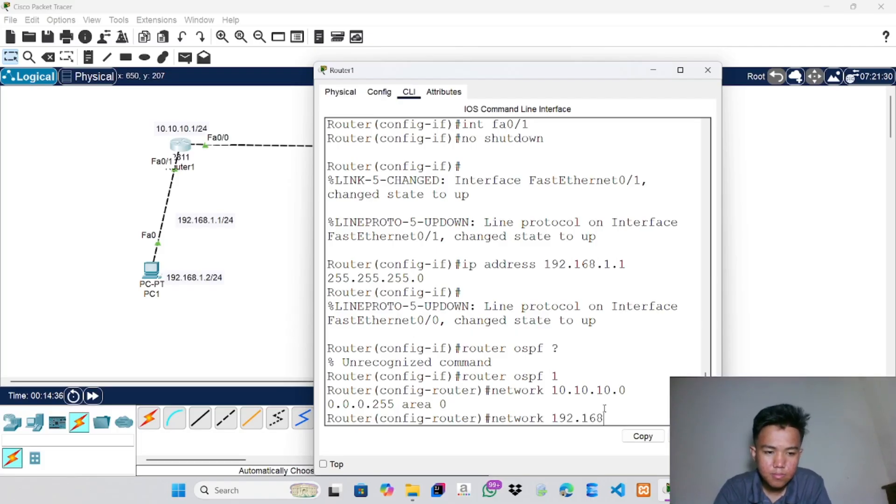
type(".1")
type(".0")
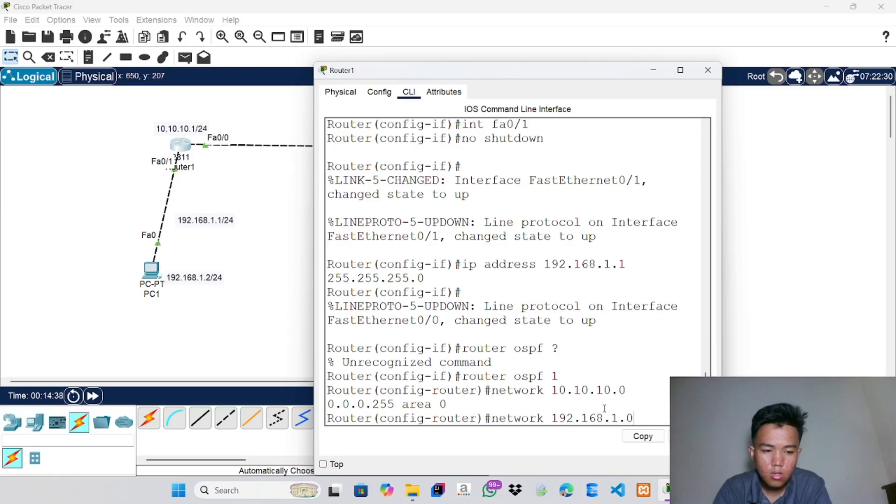
type(" 0.0.")
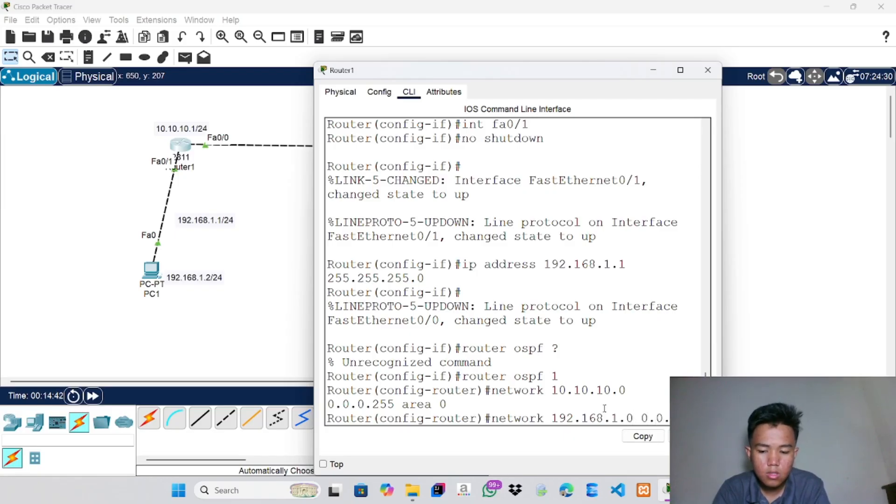
type("0.255 area 0")
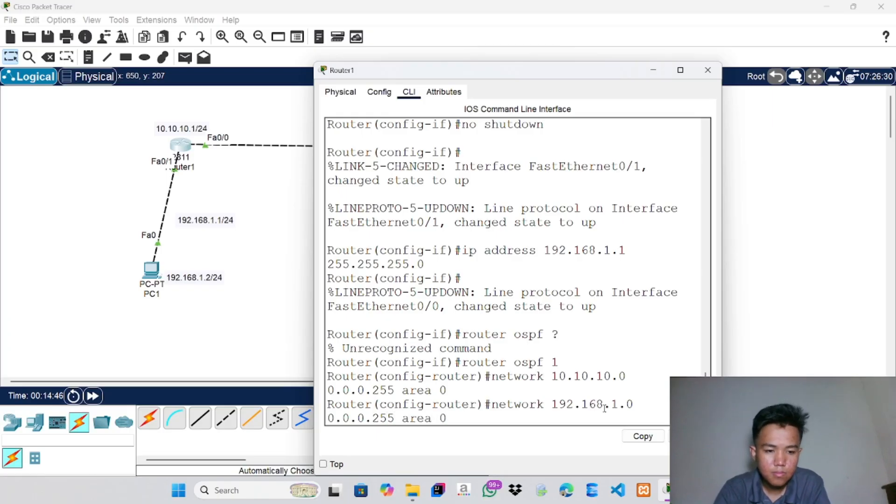
key("Return")
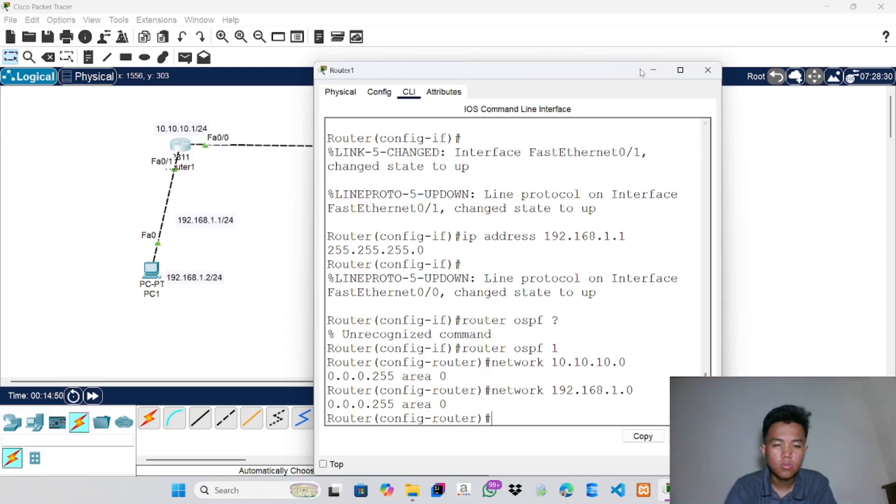
left_click(707, 71)
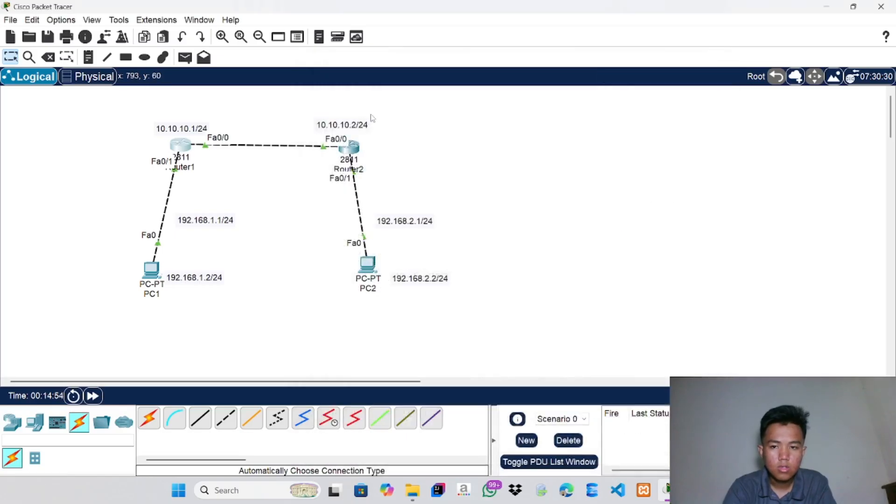
Open Router2's command line and start OSPF process 2 with "router ospf 2"
left_click(349, 148)
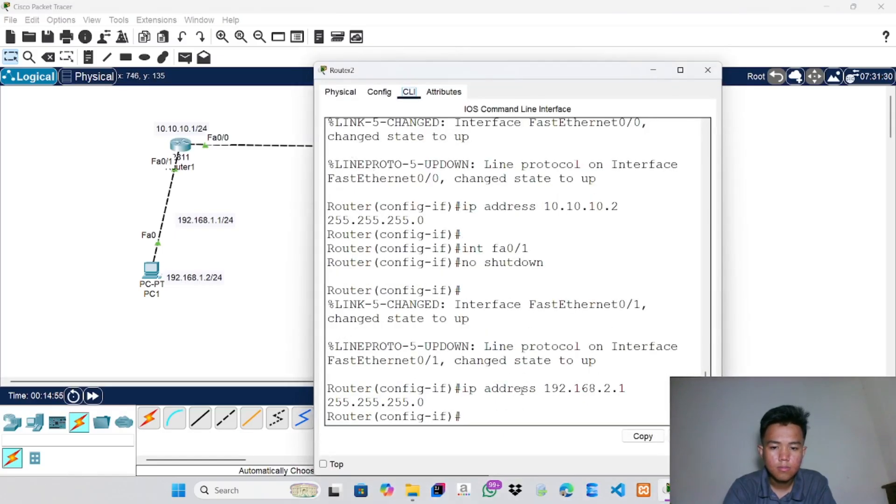
key("Return")
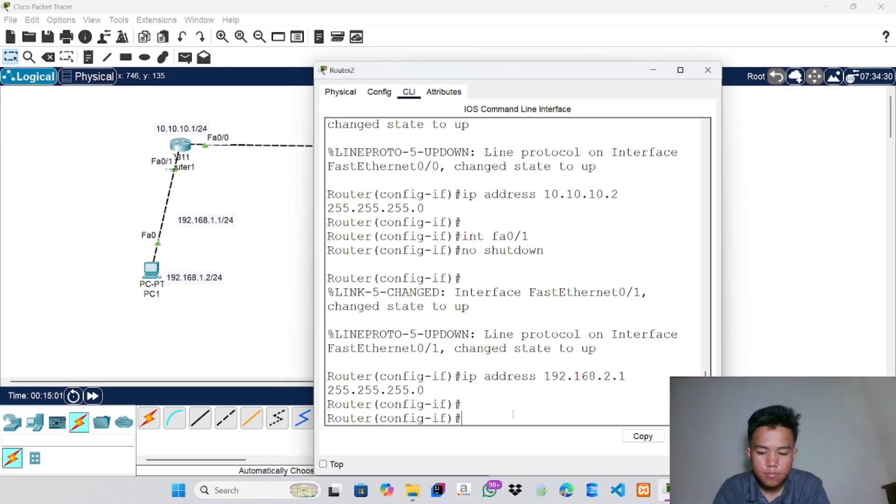
type("router")
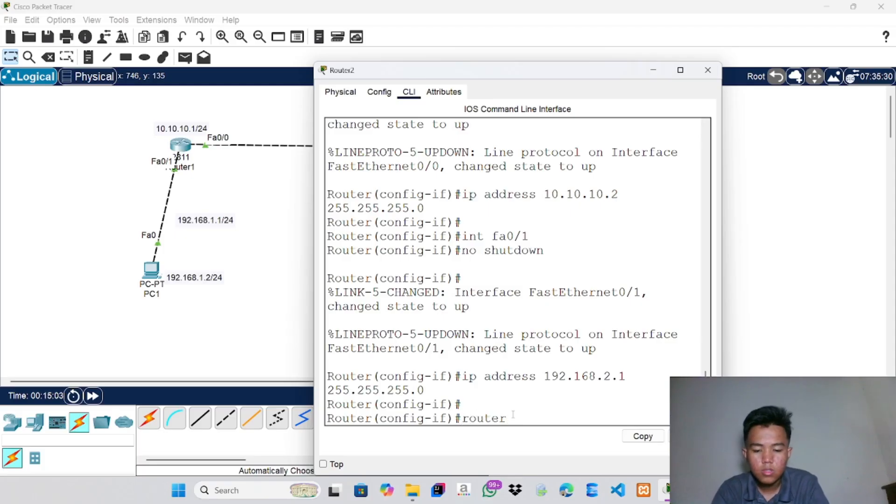
type(" ospf")
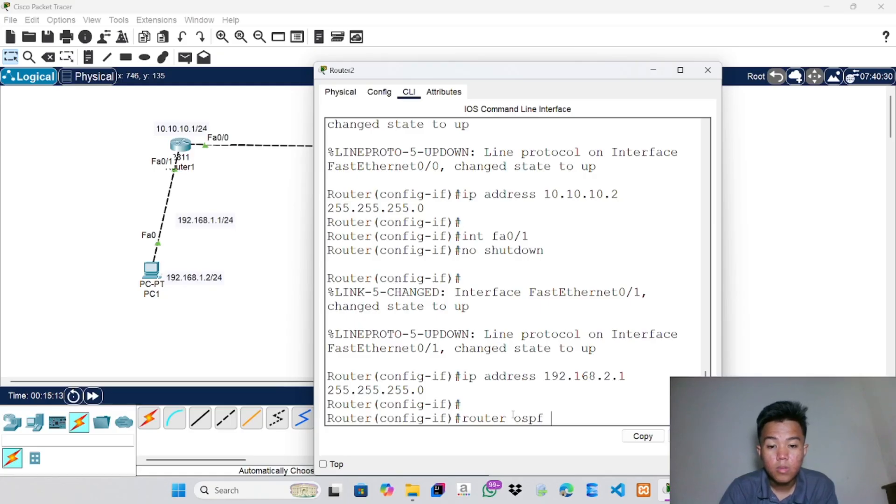
type("2")
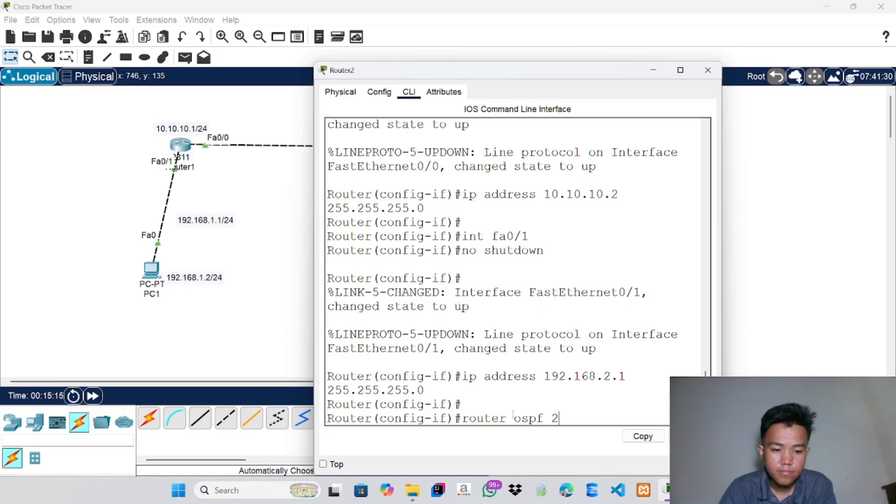
key("Return")
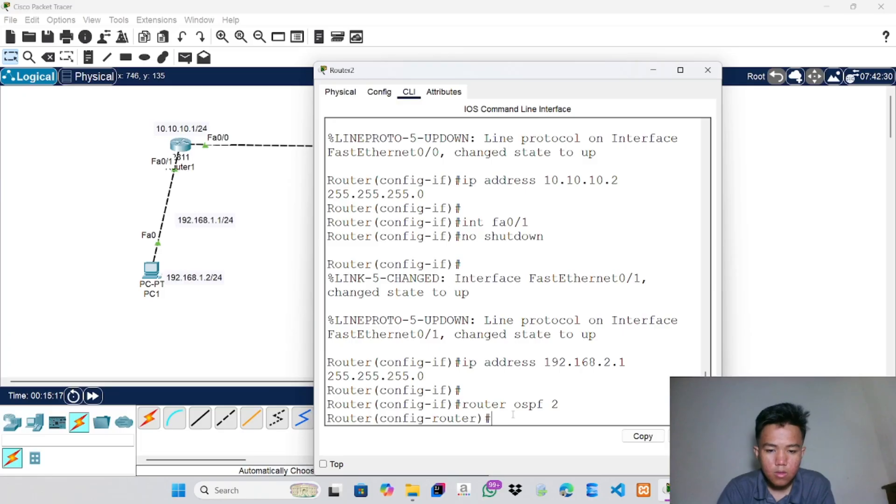
Add network 10.10.10.0 with wildcard mask 0.0.0.255 in area 0 to Router2's OSPF process
type("network")
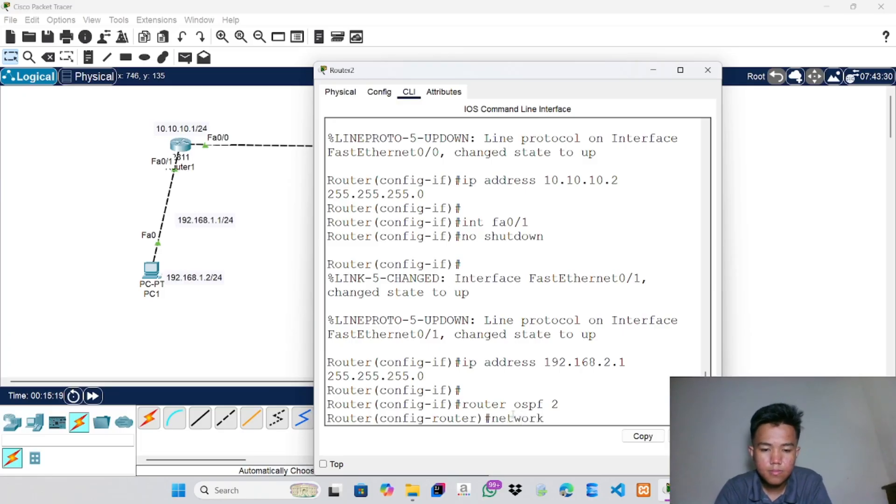
type(" 10")
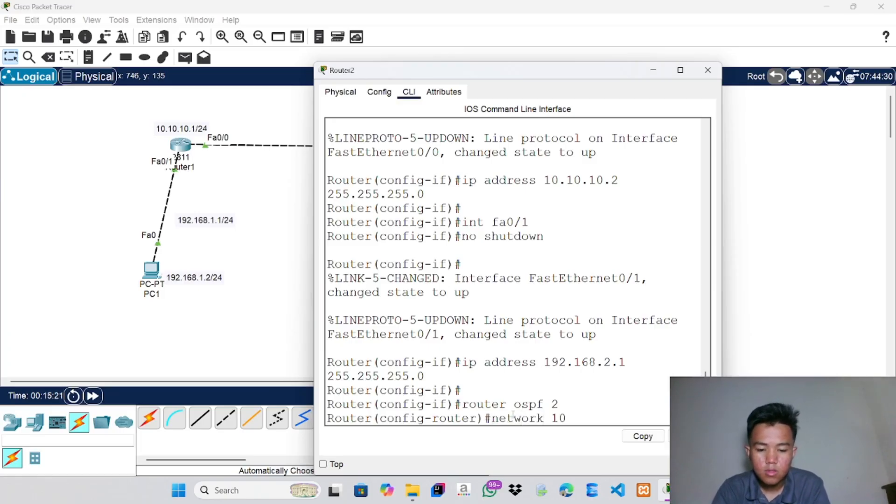
type(".10.")
type("1")
key("BackSpace")
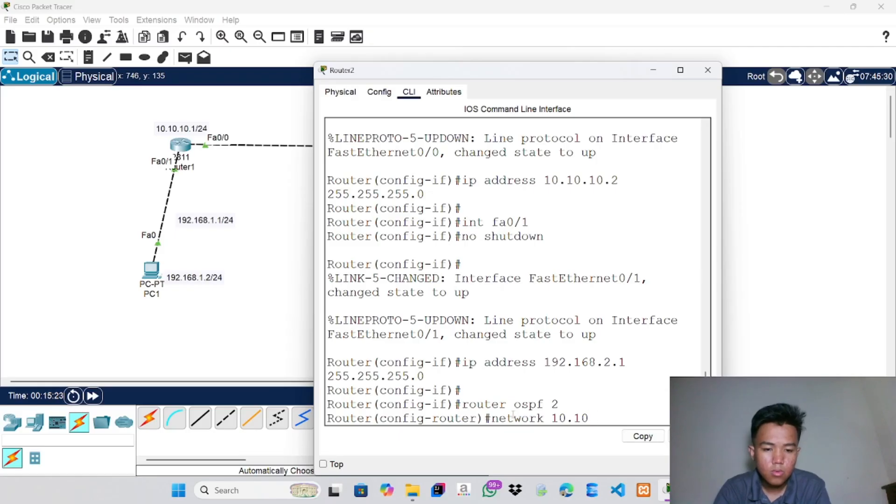
type(".10.0")
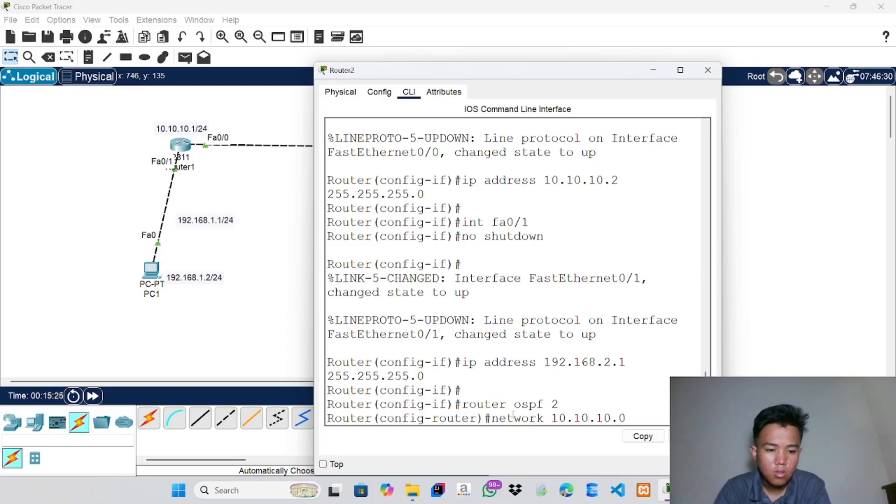
type(" 0.0")
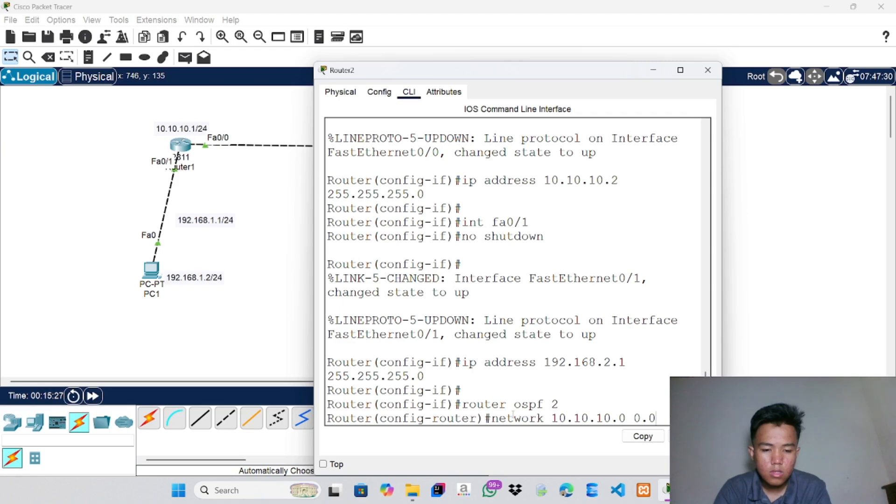
type(".0")
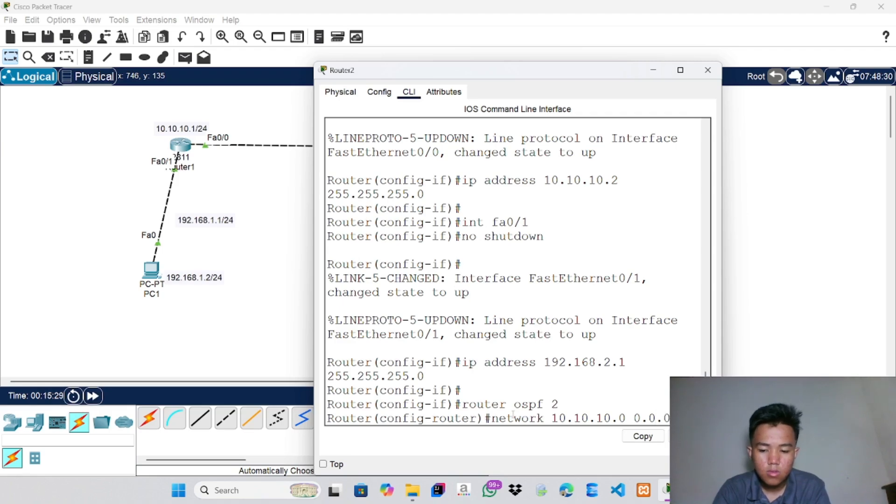
type(".255")
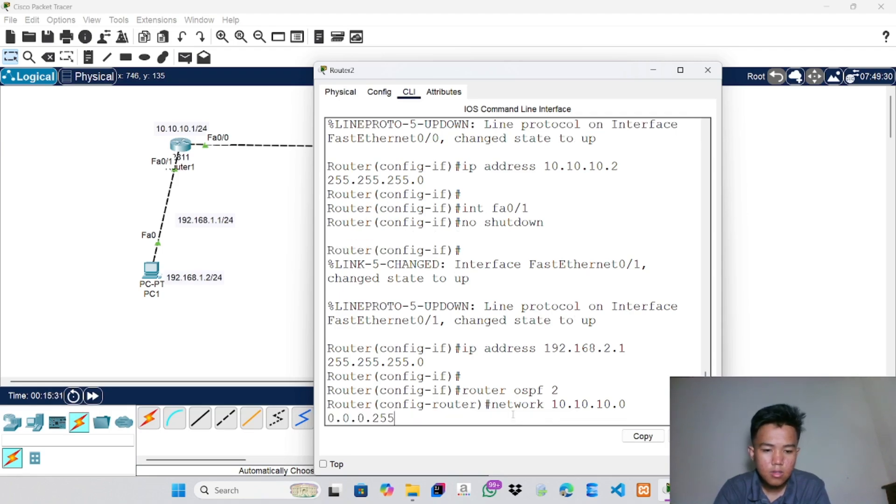
type(" area 0")
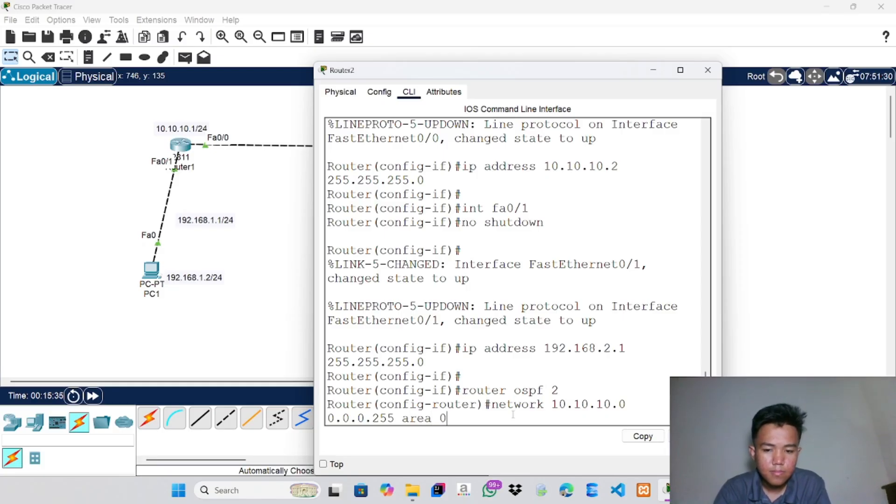
key("Return")
type("ne")
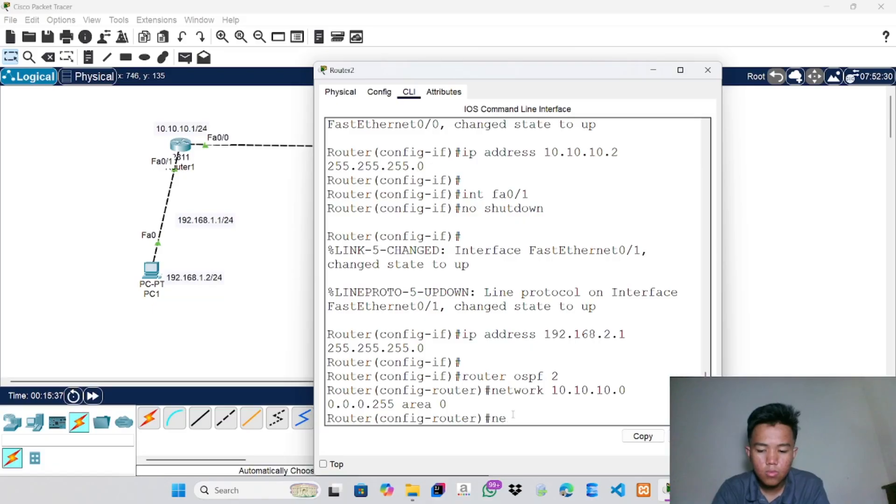
type("twork ")
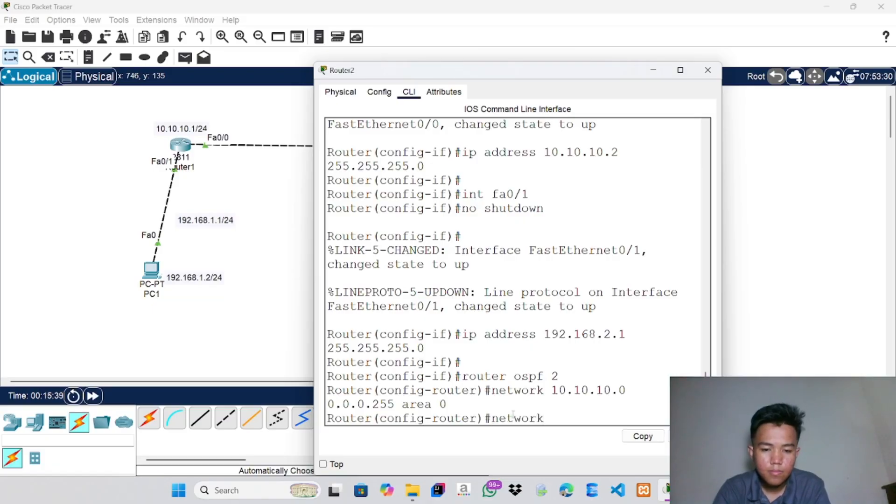
type("192.168")
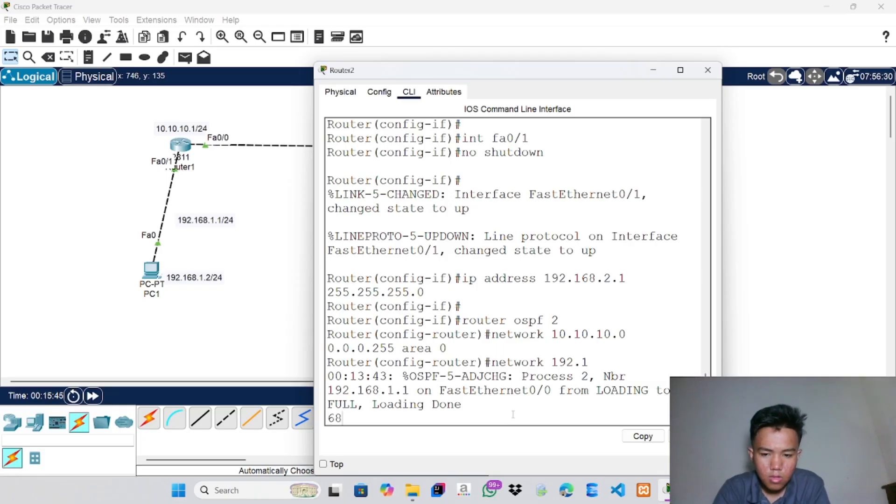
type(".")
key("BackSpace")
key("BackSpace")
key("BackSpace")
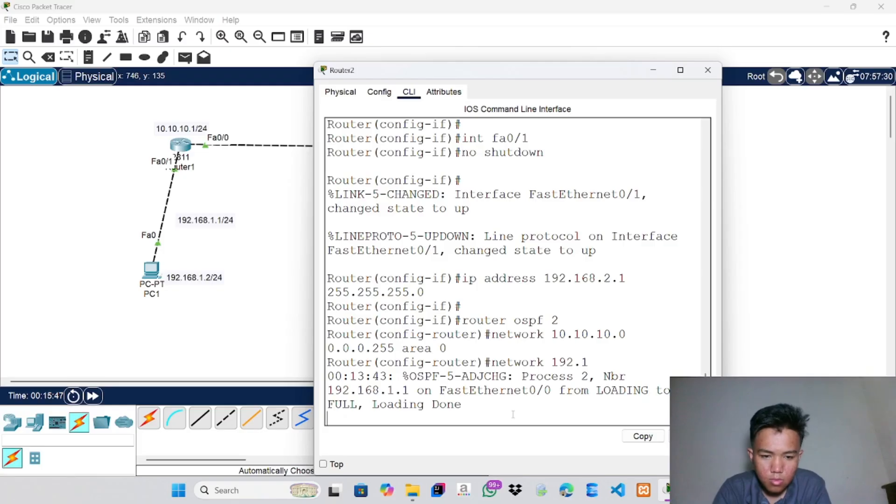
key("BackSpace")
key("BackSpace")
key("BackSpace")
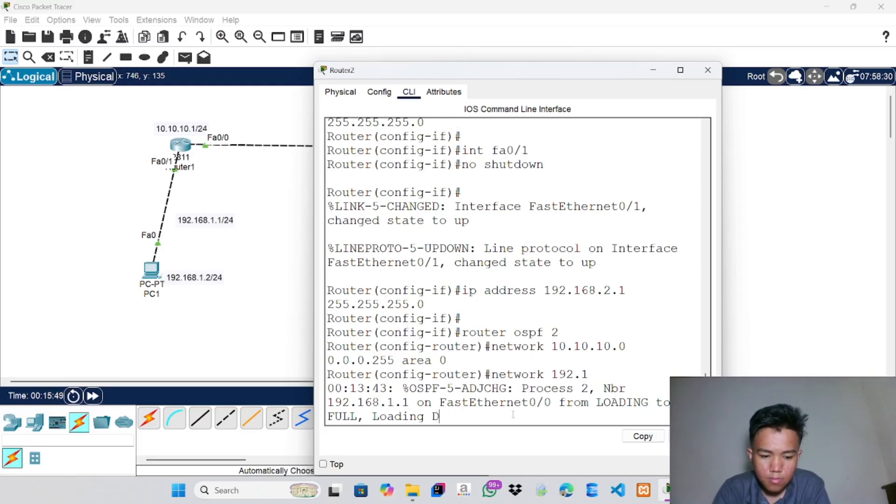
key("Return")
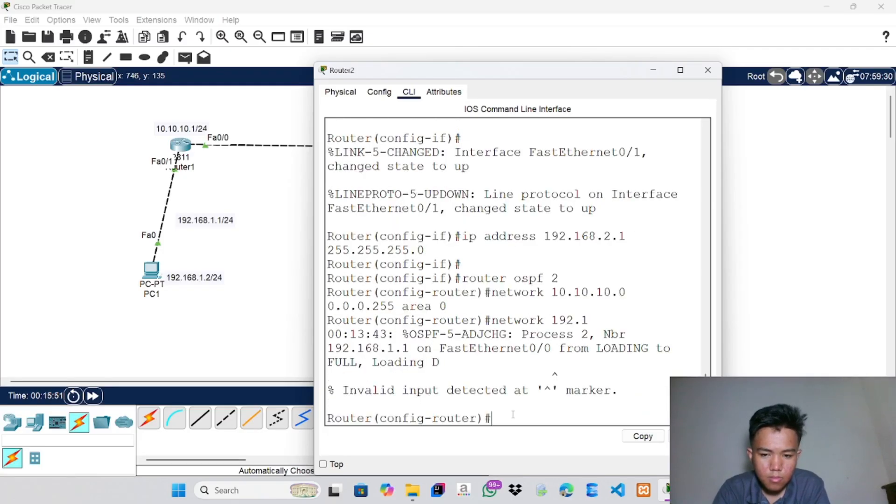
Add network 192.168.2.0 with wildcard mask 0.0.0.255 in area 0 to Router2's OSPF process
type("ne")
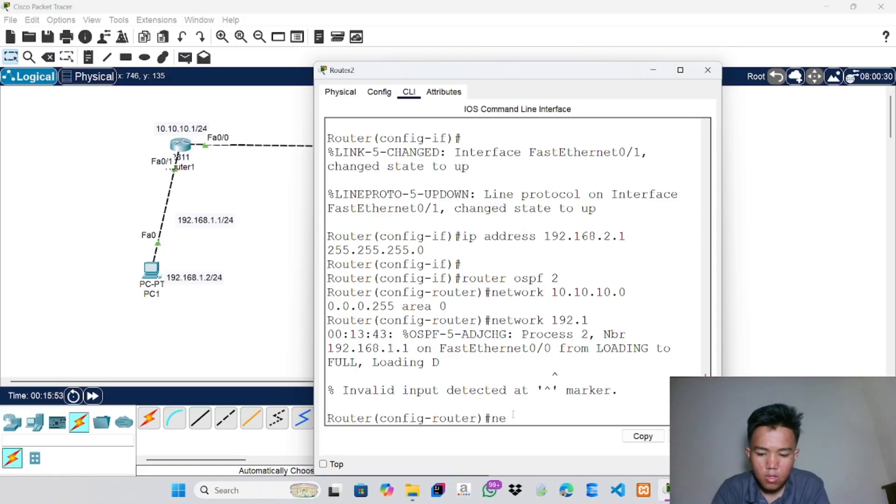
type("two")
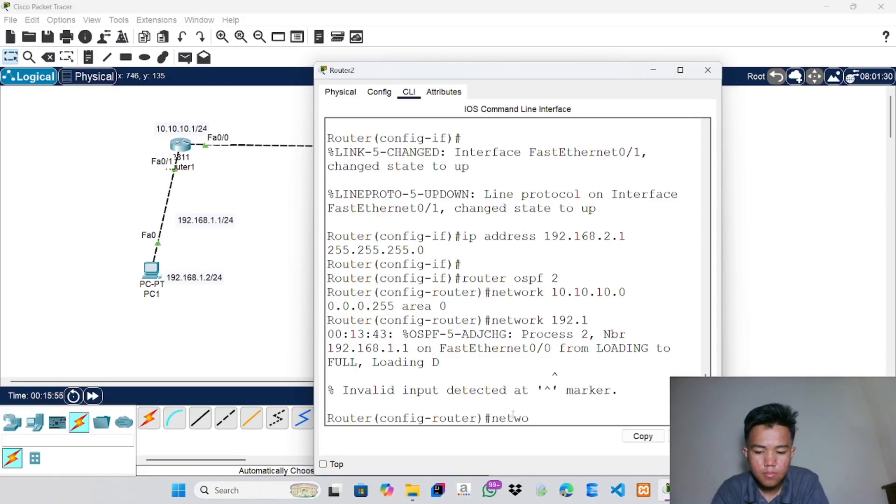
type("rk 192.1")
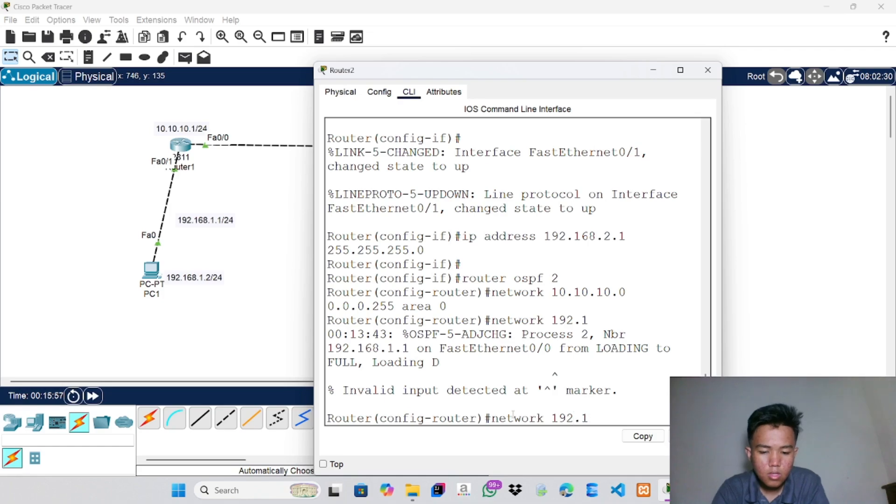
type("6")
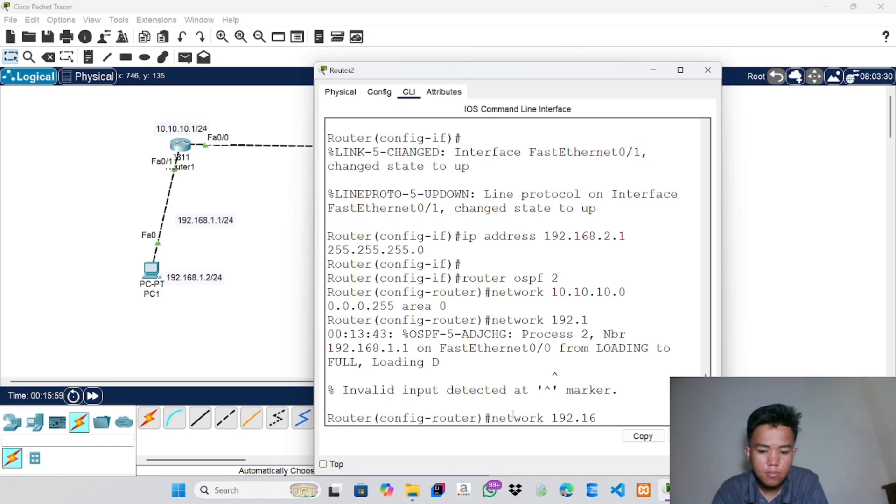
type("8.2")
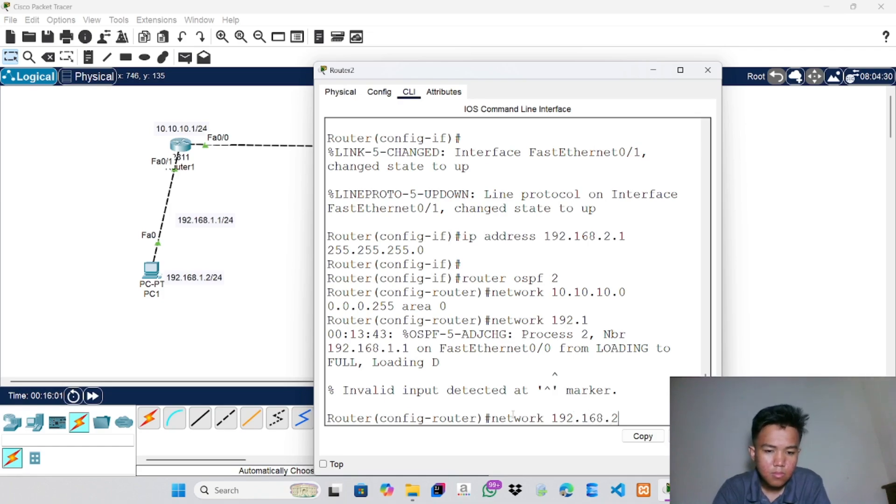
type(".")
type("0 255")
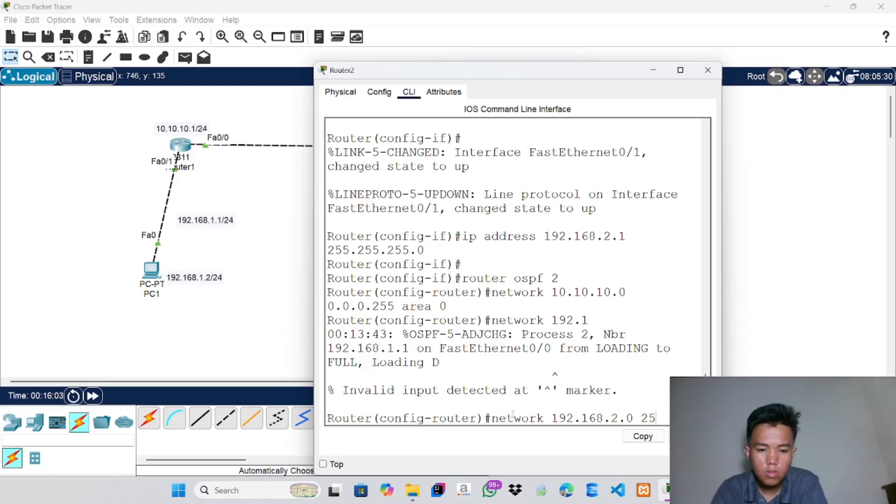
key("BackSpace")
key("BackSpace")
key("BackSpace")
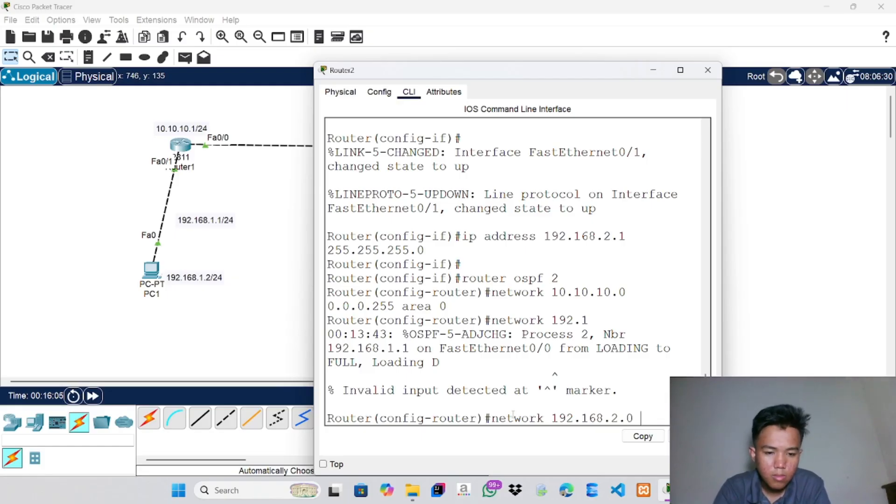
type("0")
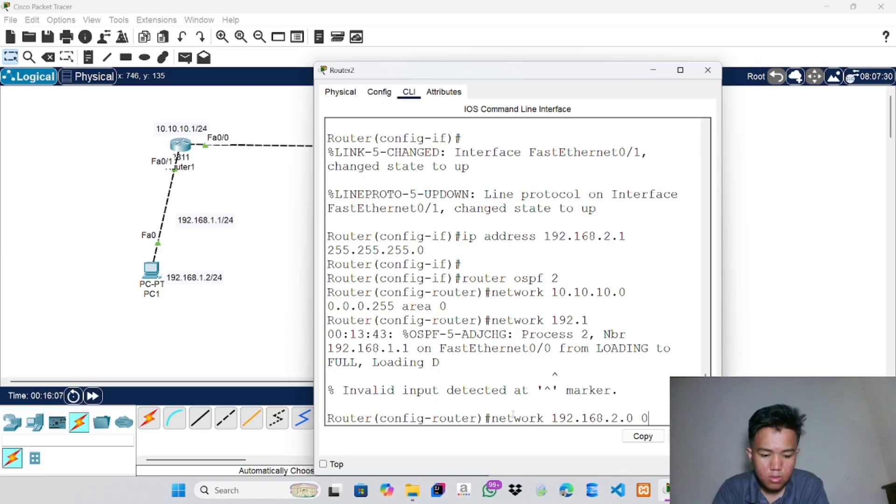
type(".0.")
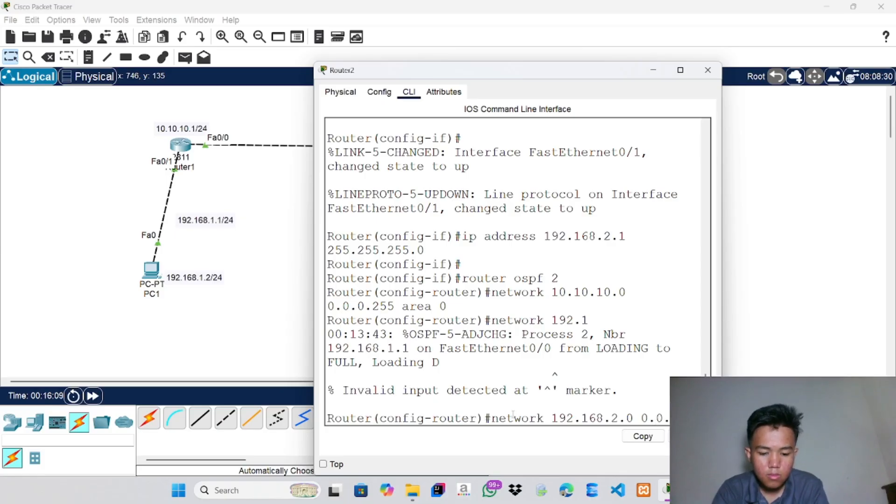
type("0.255 ")
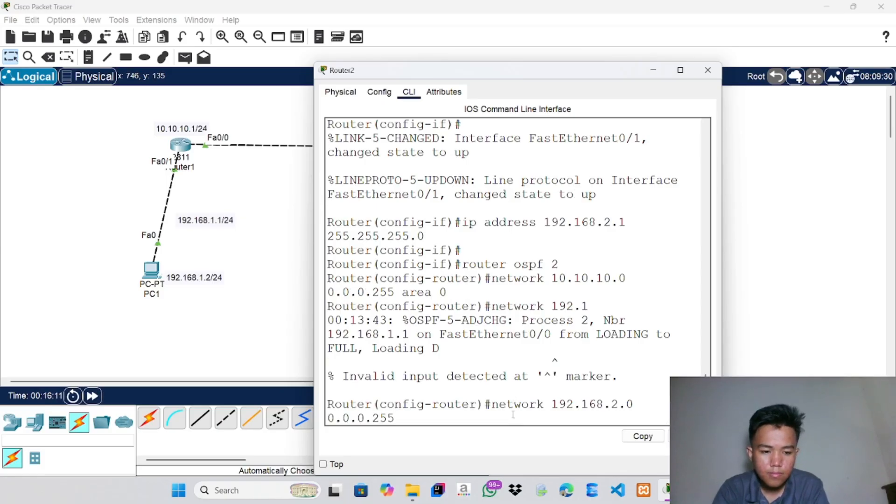
type("area ")
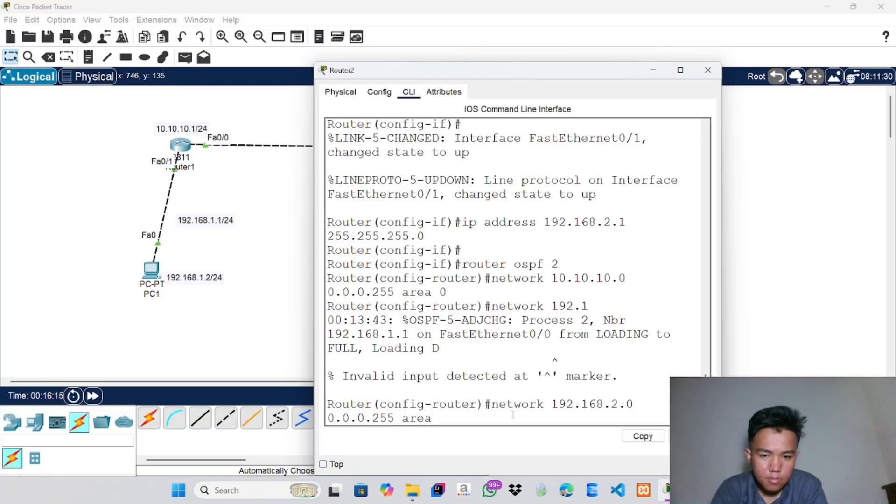
type("0")
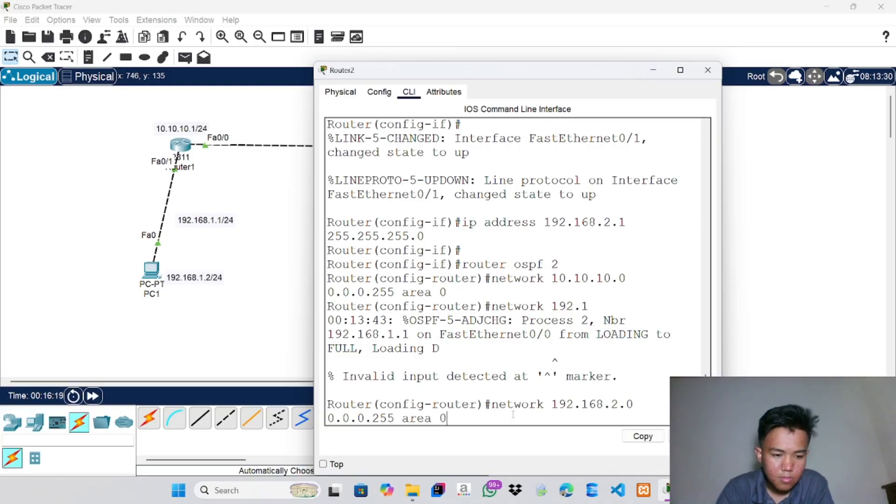
key("Return")
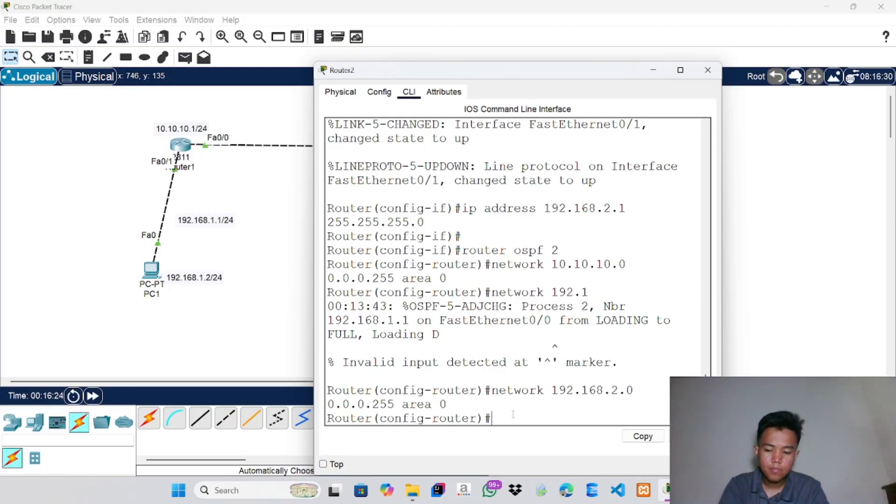
Check Router2's OSPF neighbors with "do show ip ospf neighbor"
type("do show")
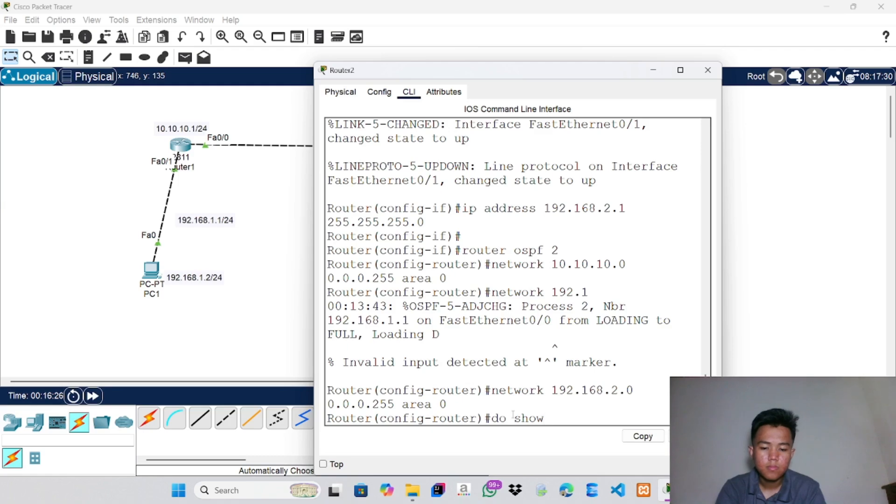
type(" ip o")
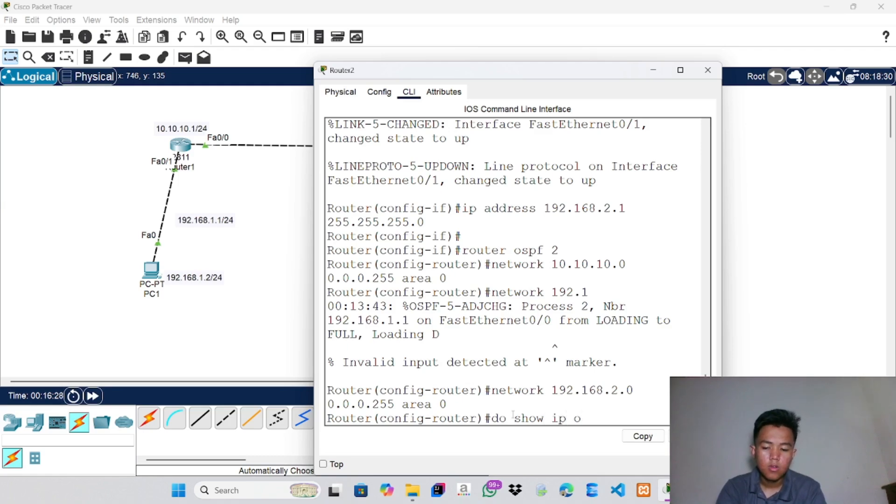
type("spf neighbor")
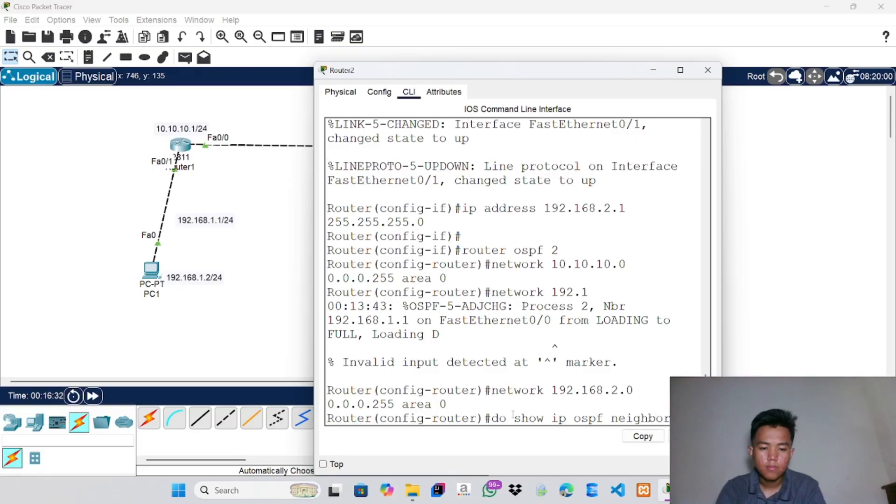
key("Return")
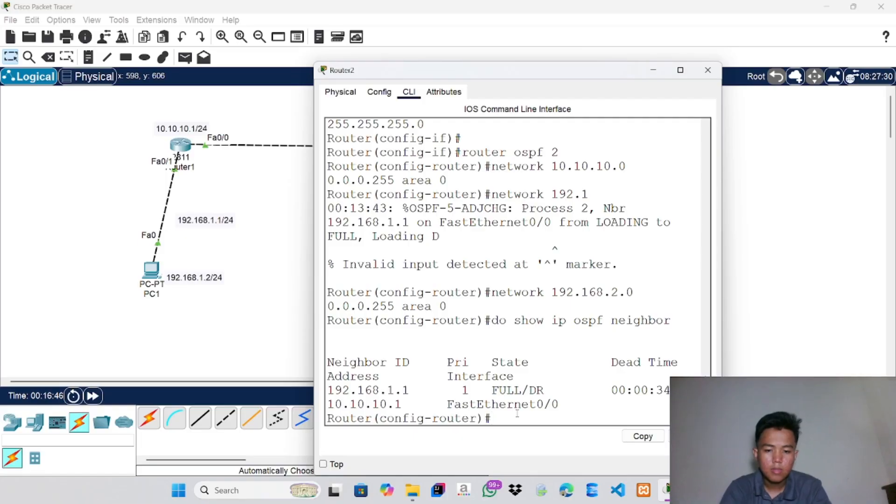
Display Router2's routing table with "do show ip route" and close the router's window
type("do s")
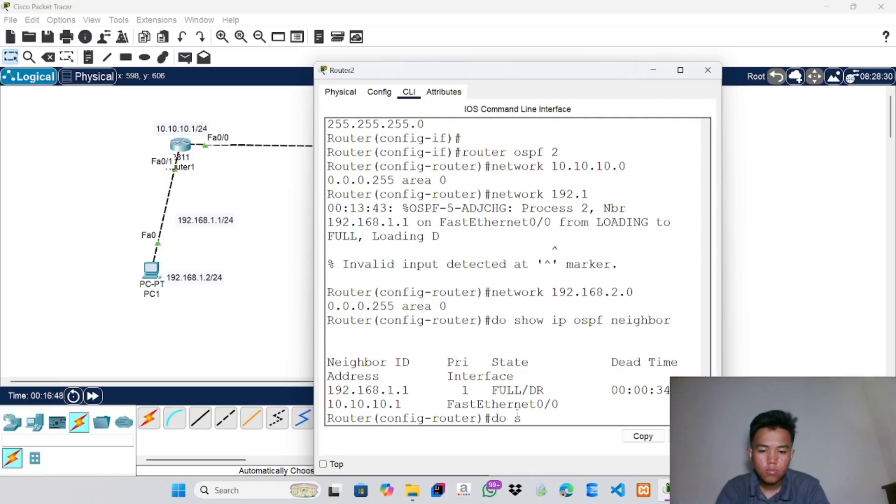
type("how ip")
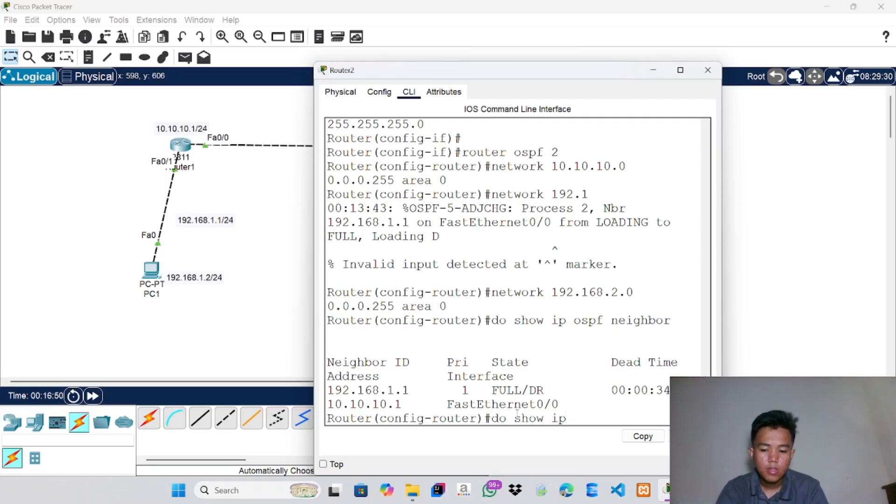
type(" route")
key("Return")
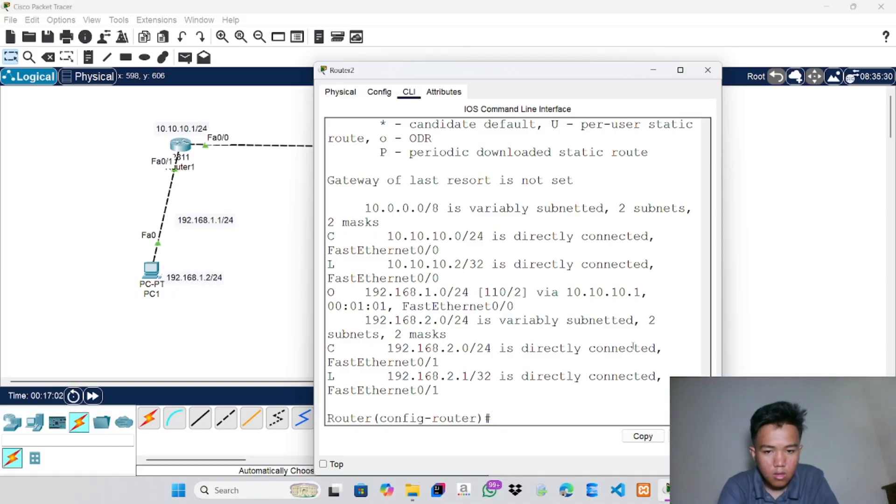
left_click(703, 75)
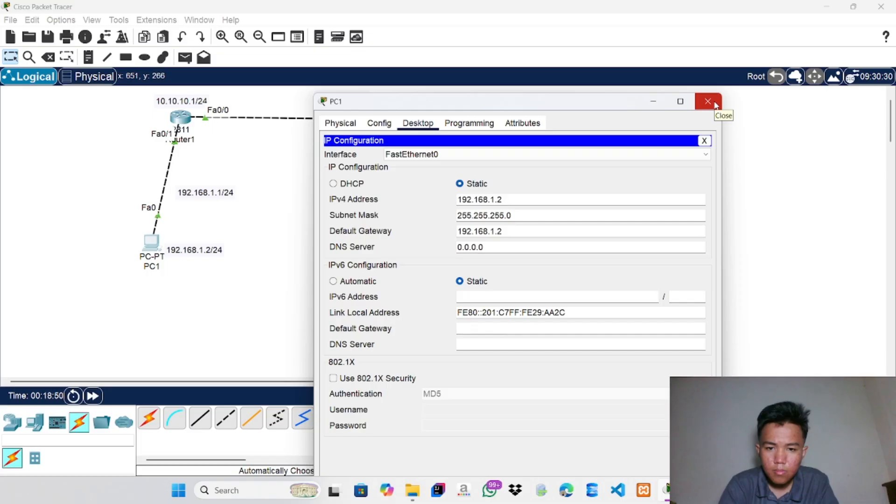
Set PC1's IPv4 default gateway to 192.168.1.1 and close the PC's window
left_click(536, 232)
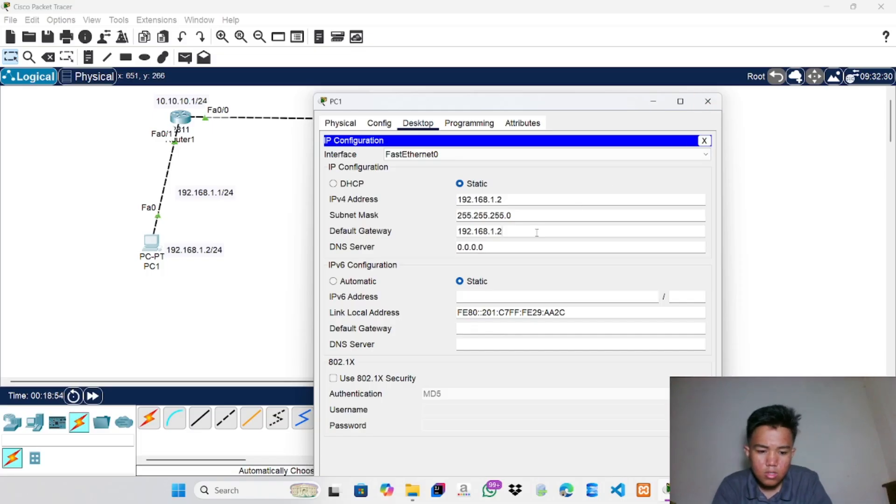
key("BackSpace")
type("1")
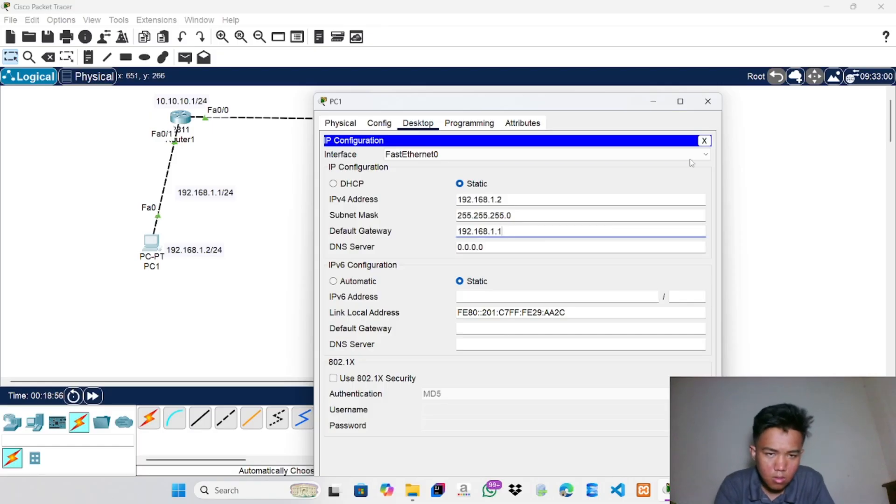
left_click(709, 102)
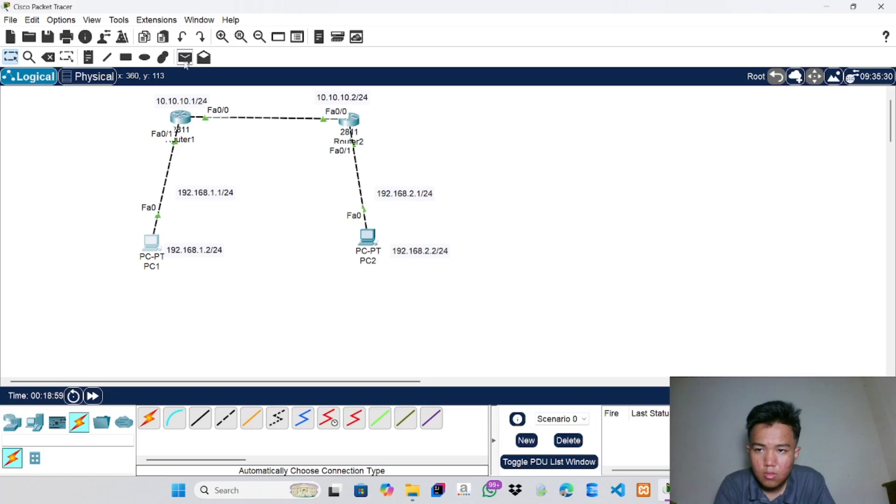
Send a simple PDU from PC1 to PC2 twice to test connectivity between the two LANs
left_click(184, 63)
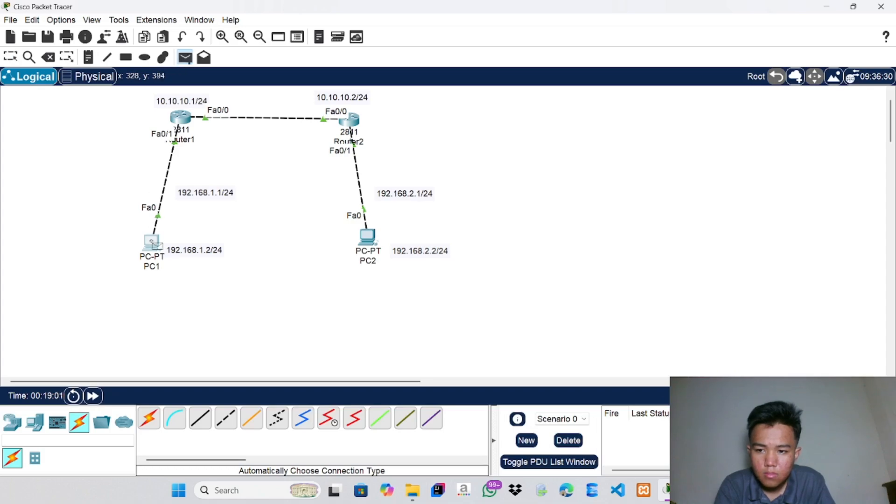
left_click(151, 241)
left_click(368, 242)
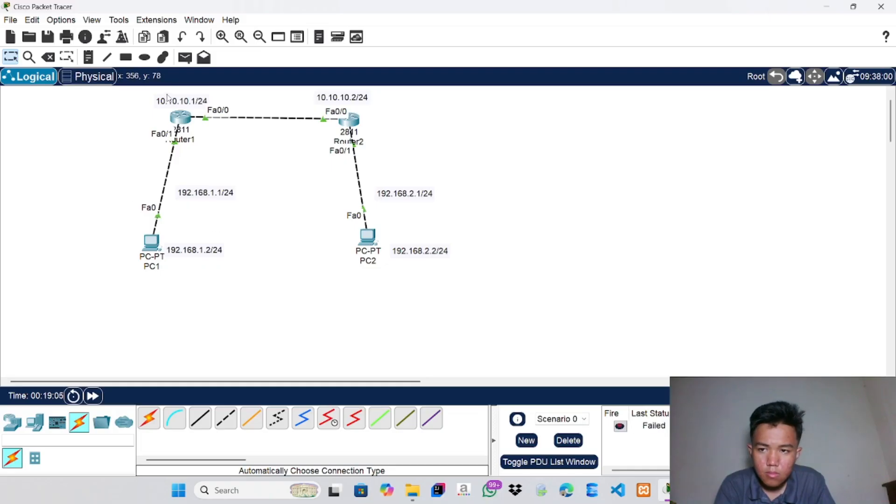
left_click(185, 58)
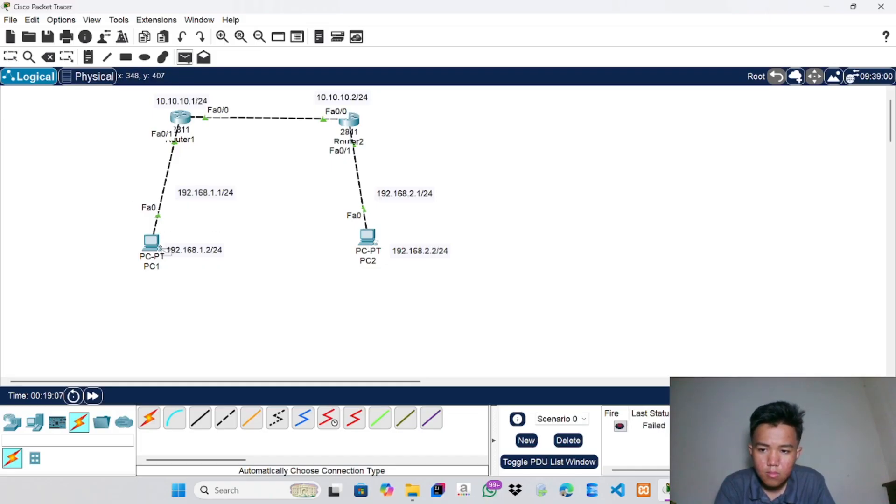
left_click(157, 244)
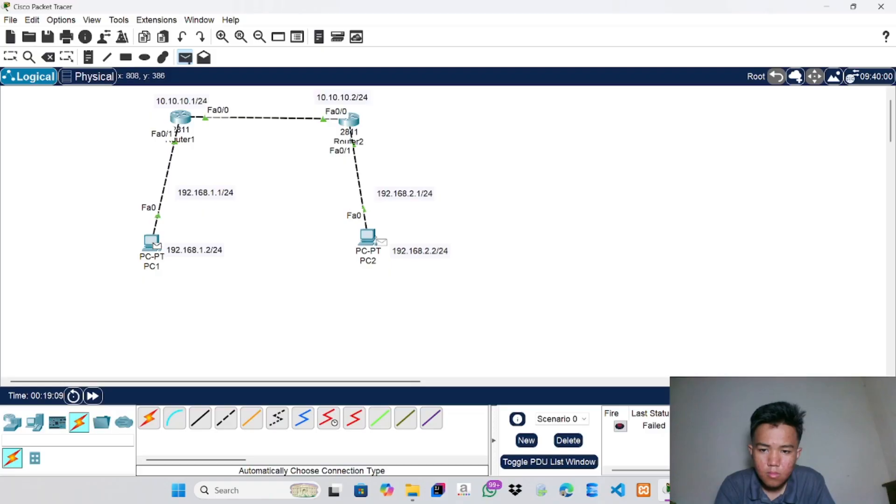
left_click(378, 240)
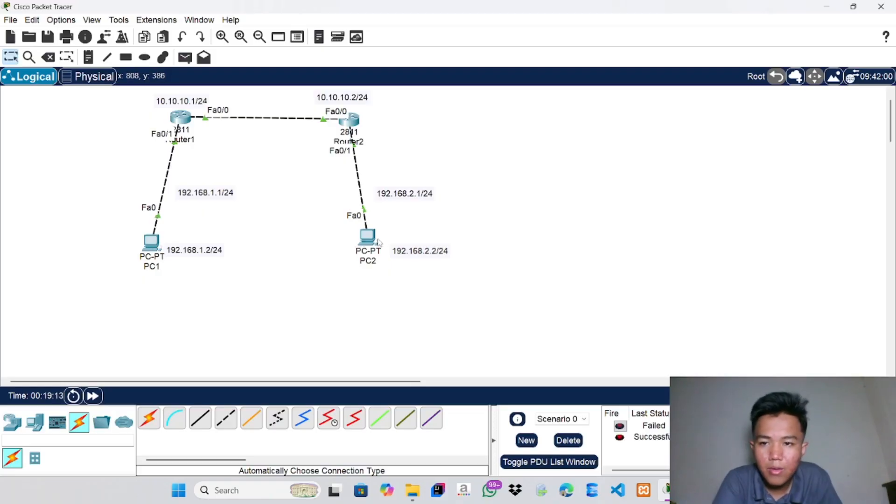
Send another simple PDU from PC1 to PC2 to recheck connectivity between the two LANs
left_click(187, 60)
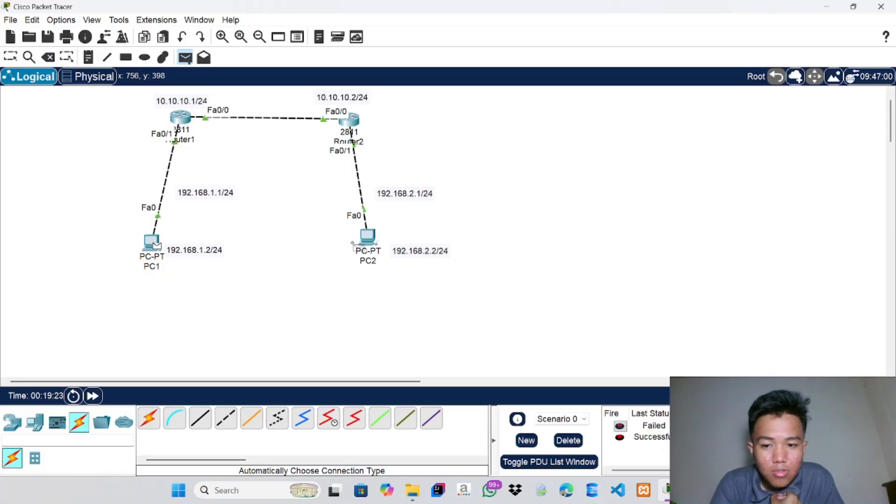
left_click(367, 238)
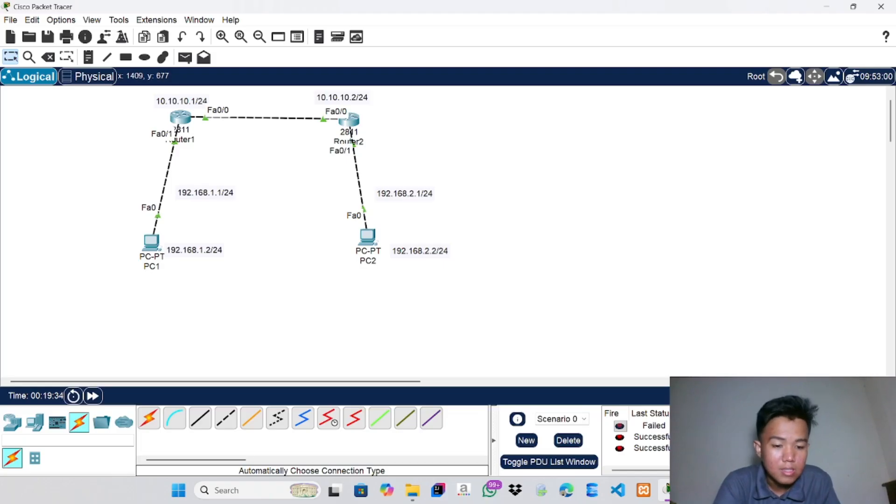
left_click(695, 490)
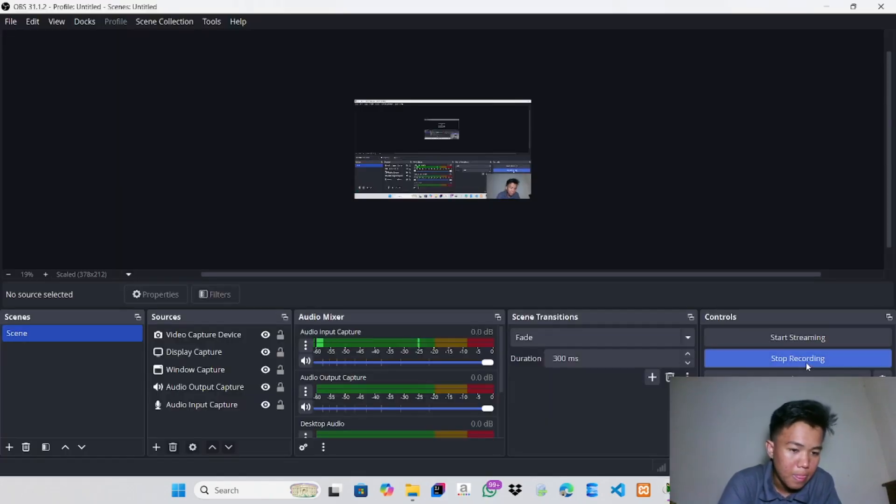
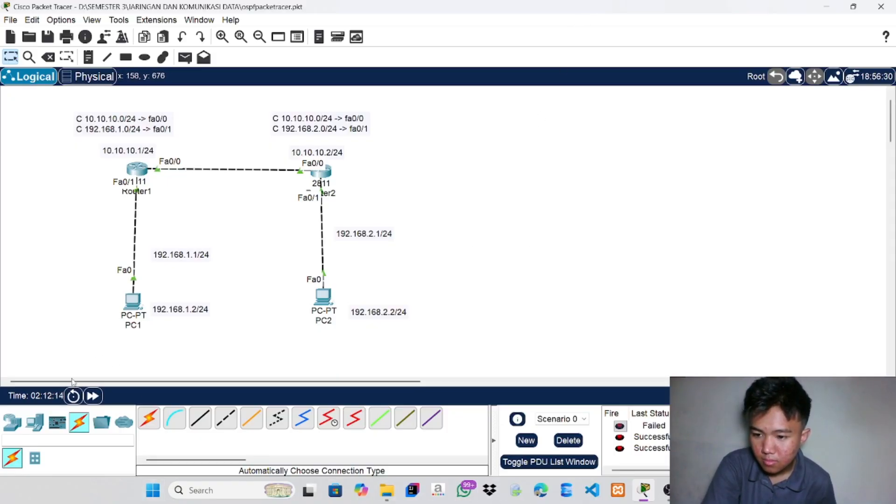
Add a third 2811 router beside Router2 and place a PC below the new router
left_click(11, 422)
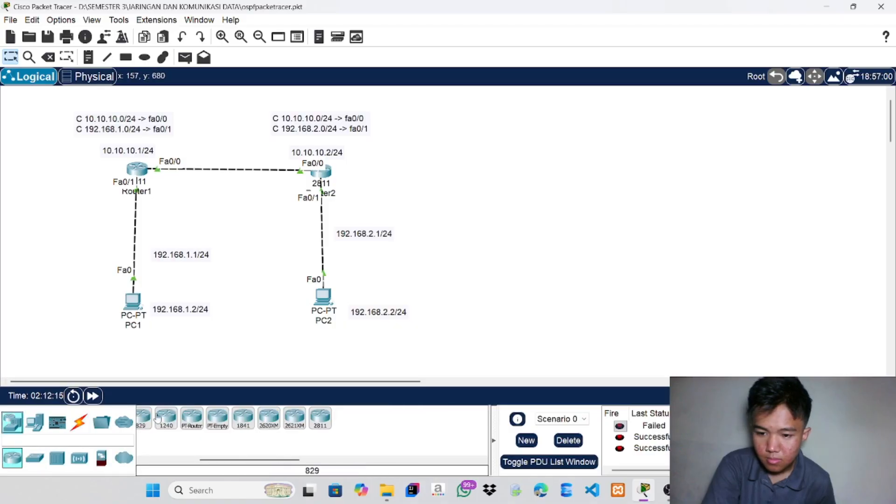
left_click(321, 420)
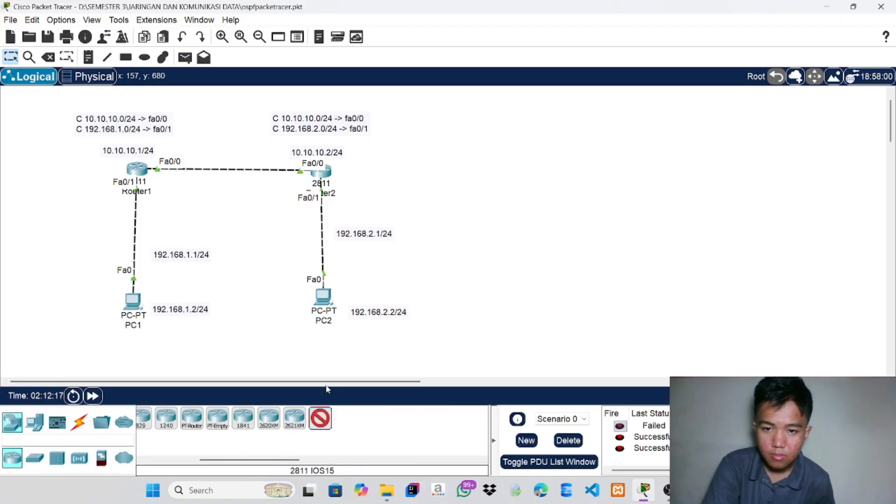
left_click(479, 172)
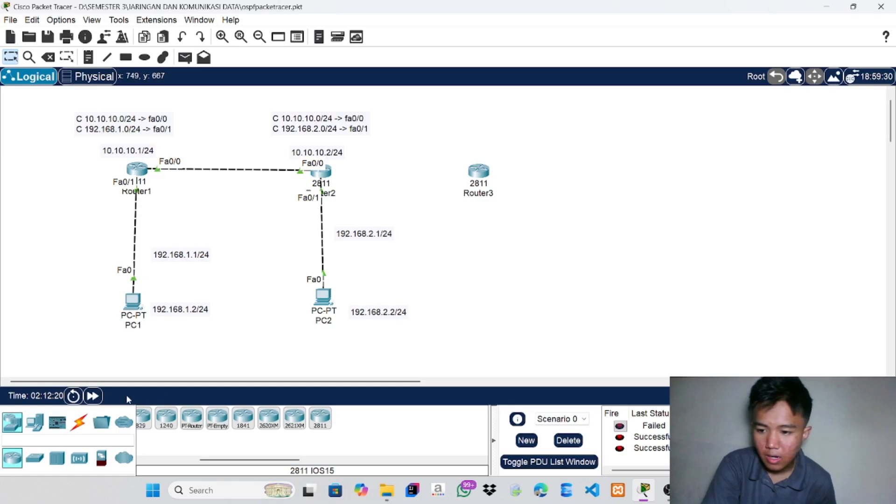
left_click(35, 422)
left_click(148, 419)
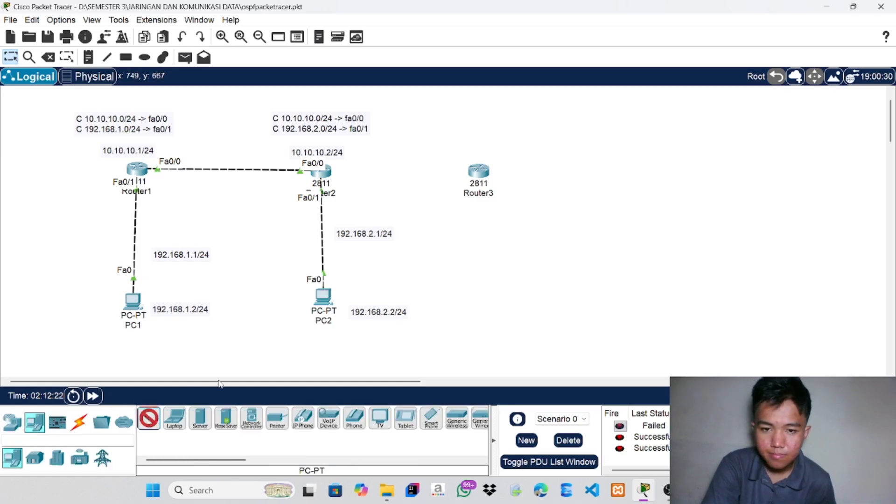
left_click(489, 297)
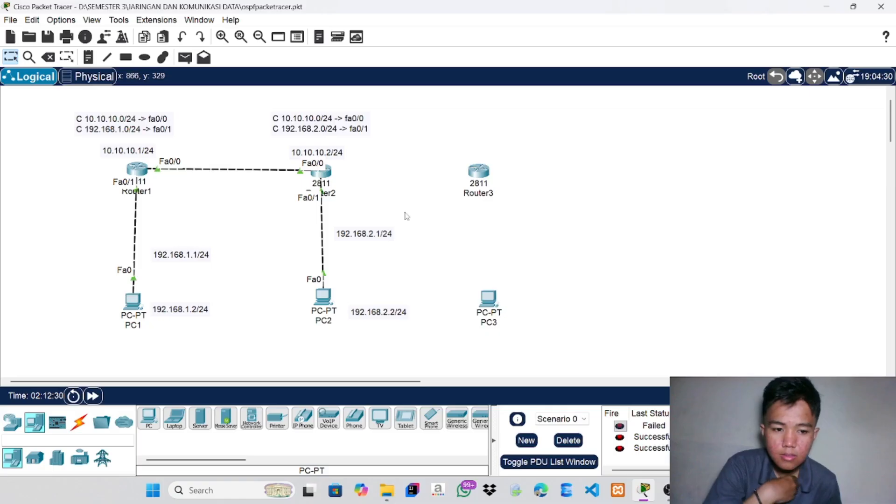
Enter global configuration mode on Router2's command line with "en" and "conf t", and save its configuration with "do writ"
left_click(327, 176)
left_click(413, 304)
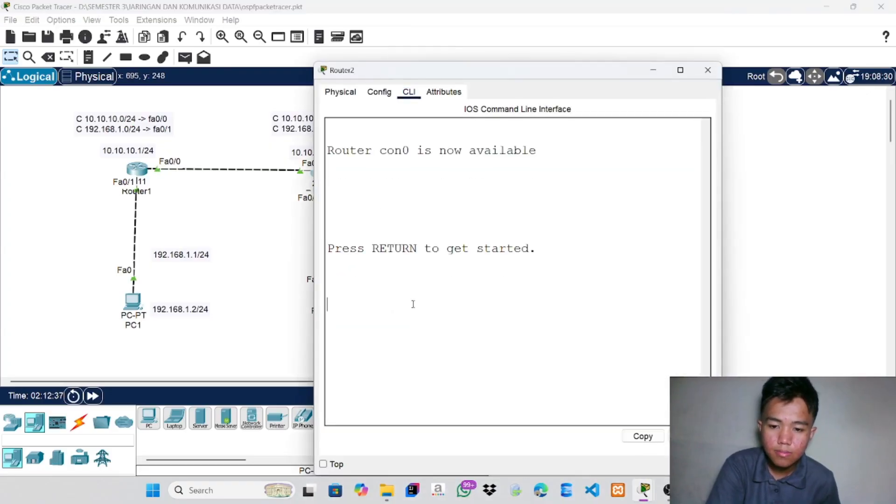
key("Return")
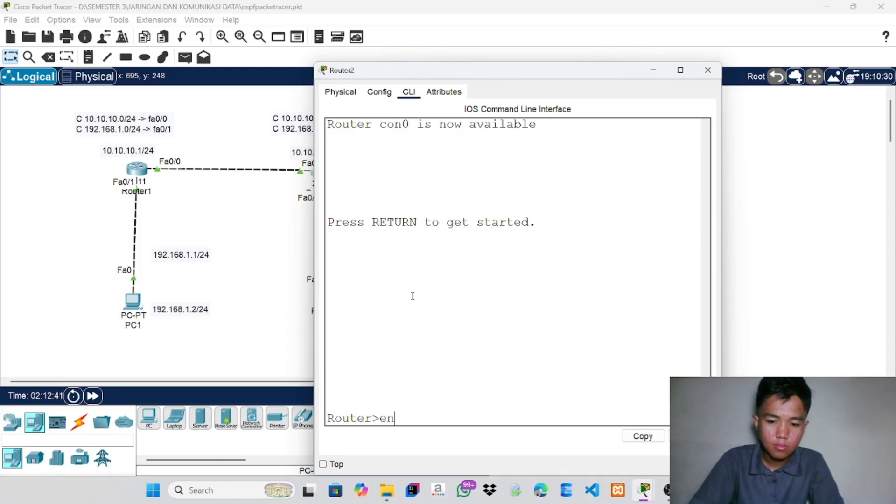
key("Return")
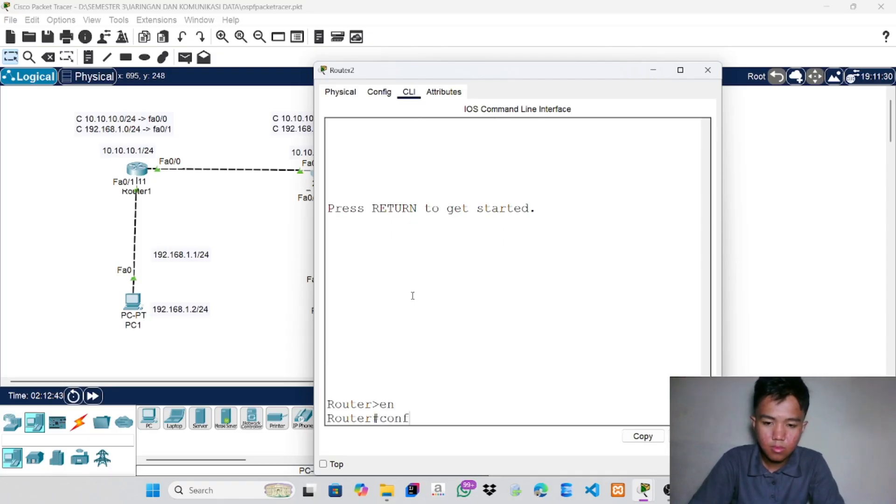
type("conf t")
key("Return")
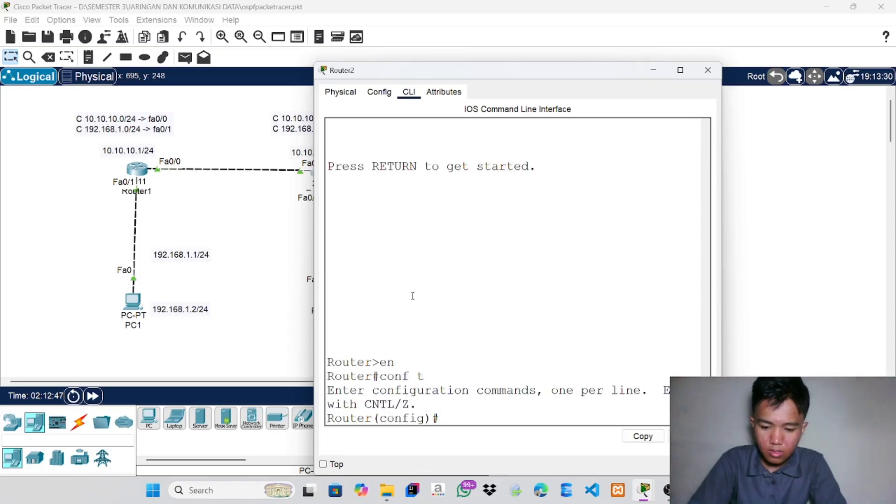
type("do w")
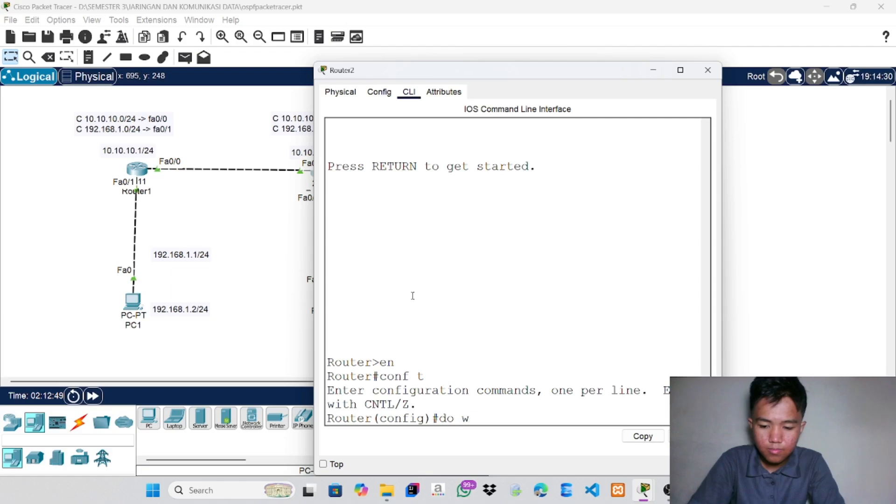
type("rit")
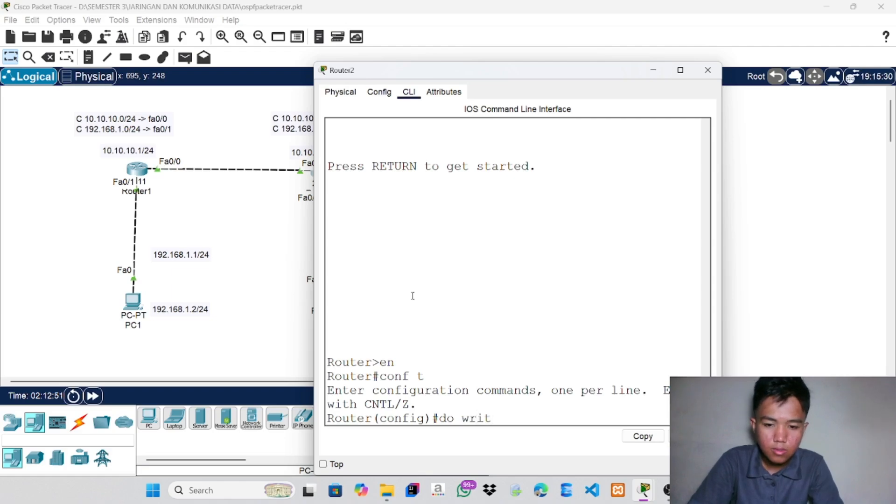
key("Return")
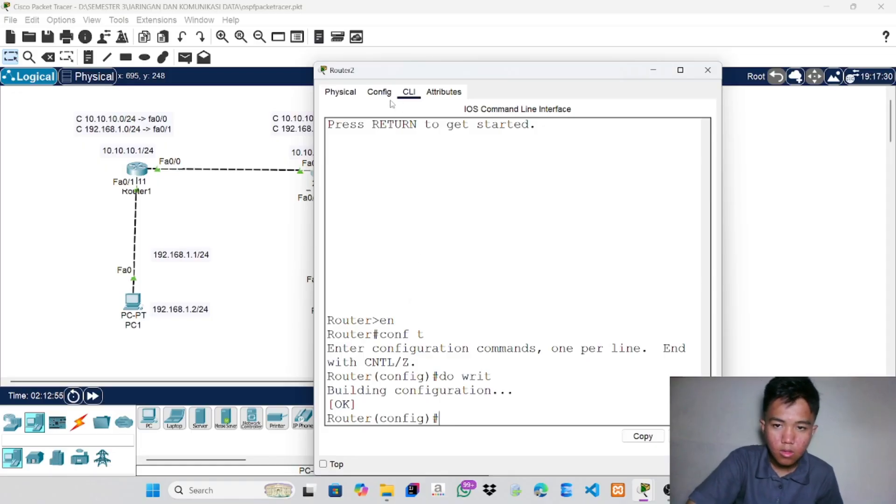
With Router2 powered off, install an NM-1FE-TX module in its empty network module slot, and power the router back on
left_click(340, 92)
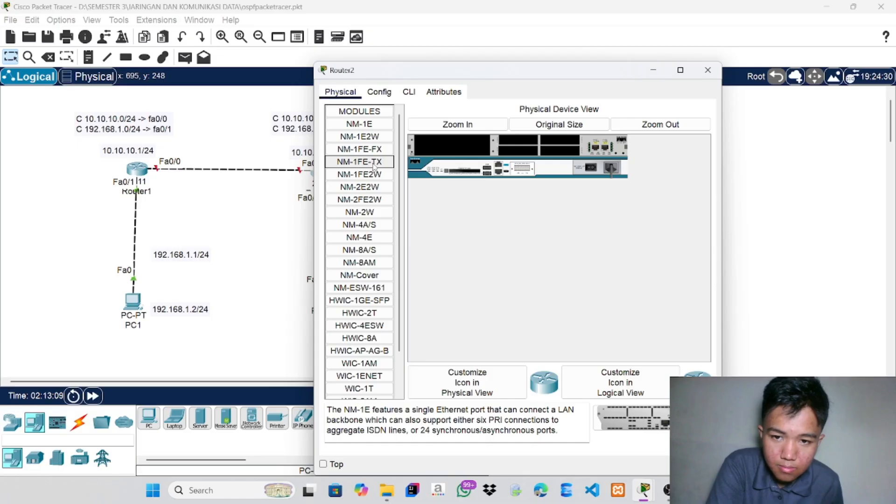
left_click_drag(374, 166, 464, 148)
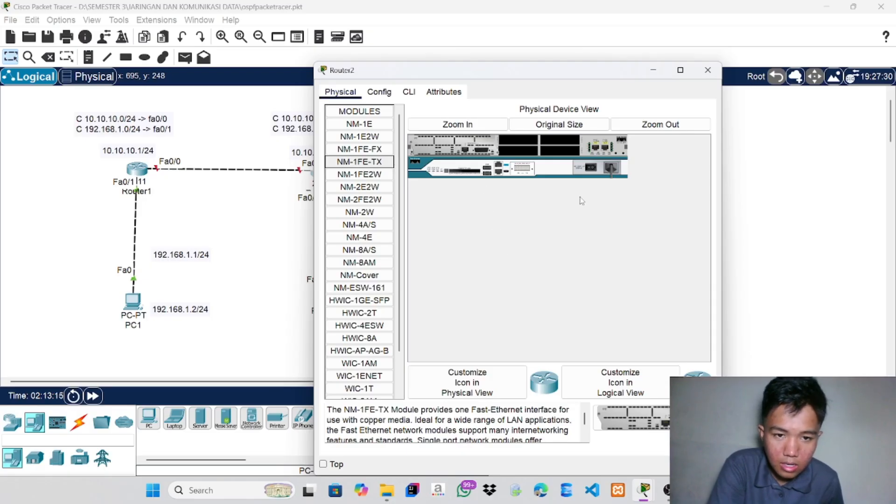
left_click(592, 169)
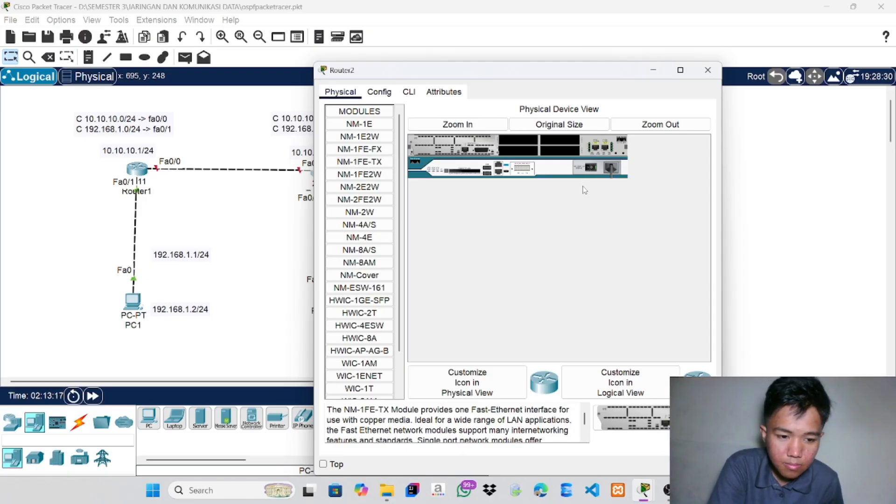
left_click(417, 97)
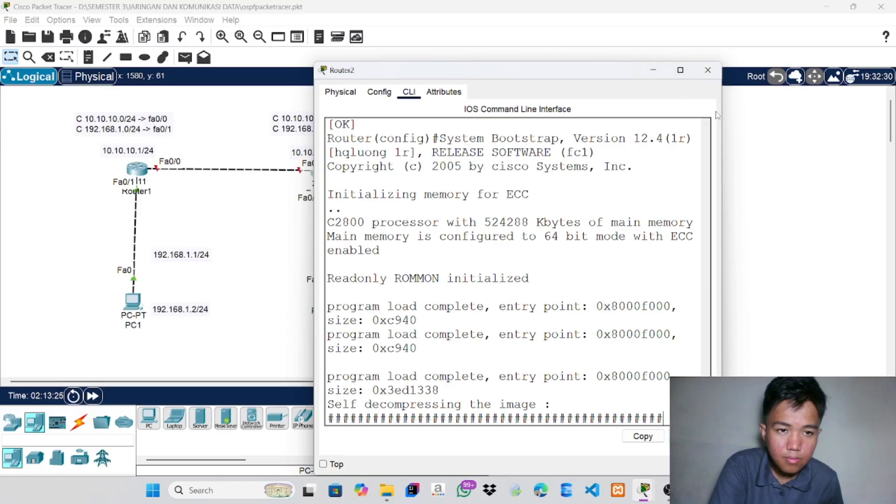
left_click(655, 72)
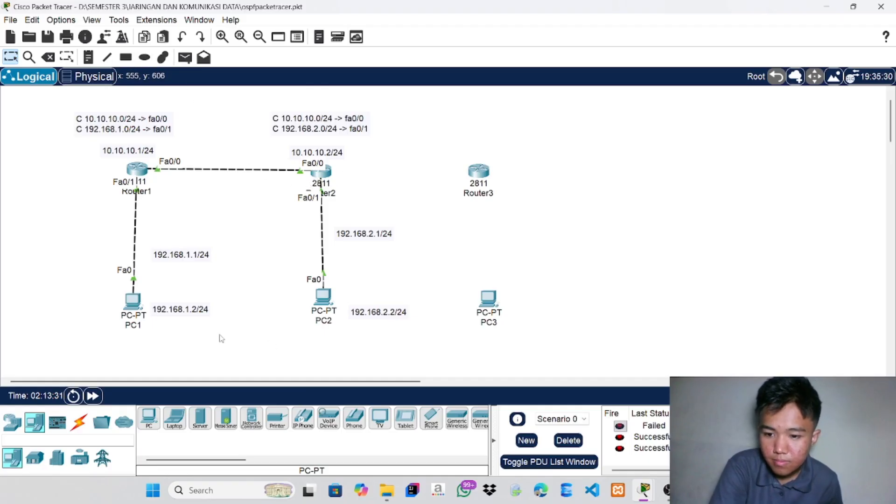
Connect Router2 to Router3 and Router3 to PC3 using the automatically chosen connection type
left_click(79, 422)
left_click(151, 418)
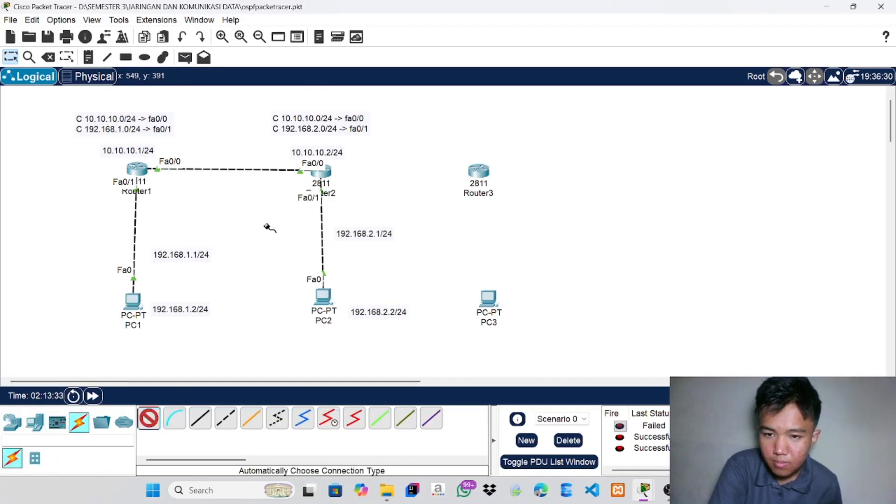
left_click(320, 172)
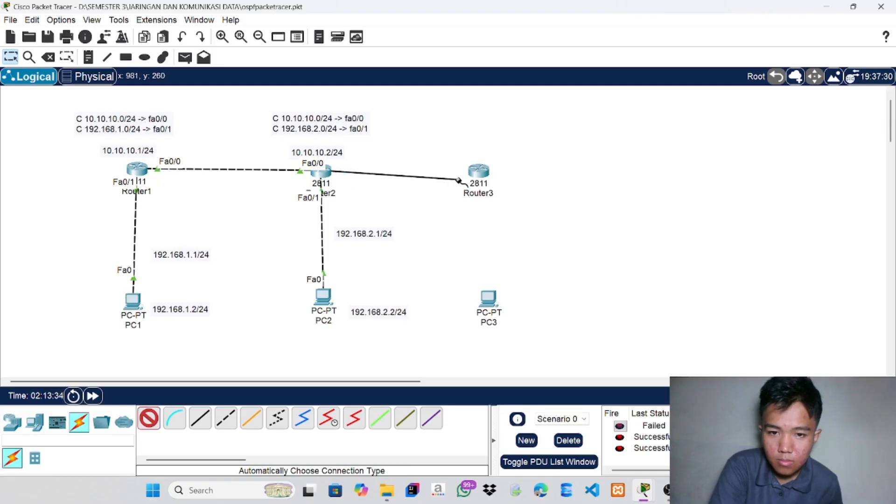
left_click(481, 173)
left_click(150, 418)
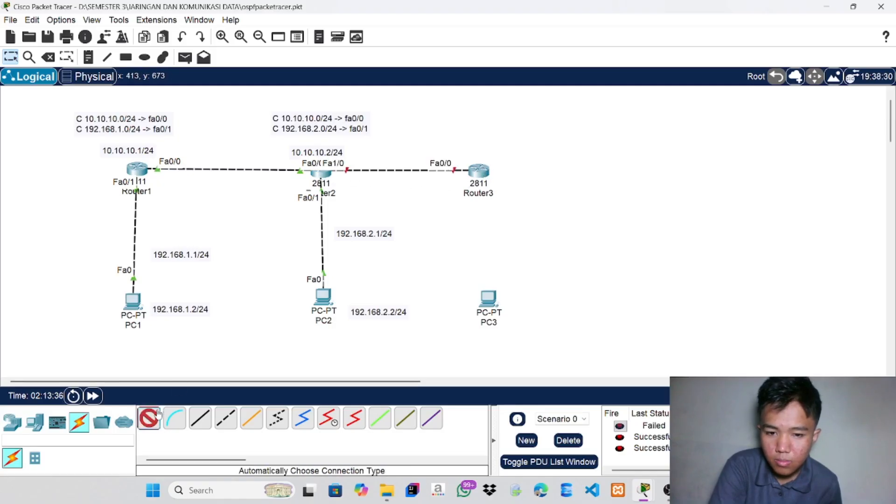
left_click(485, 170)
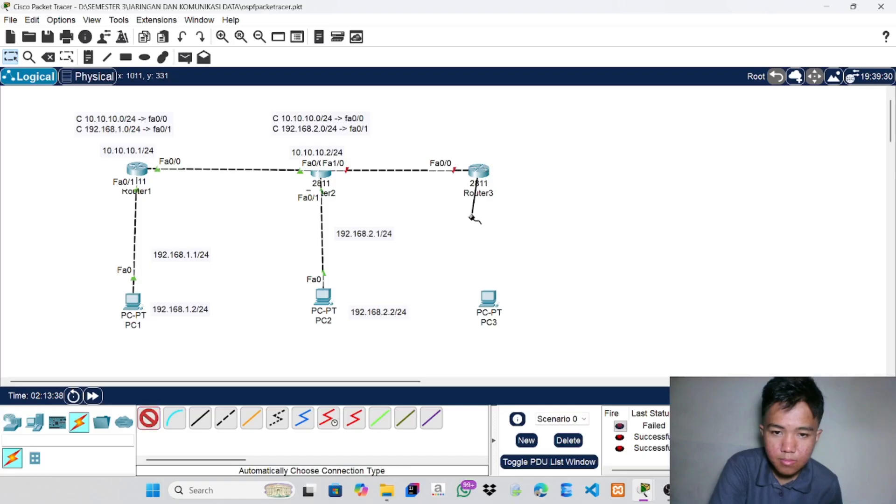
left_click(491, 292)
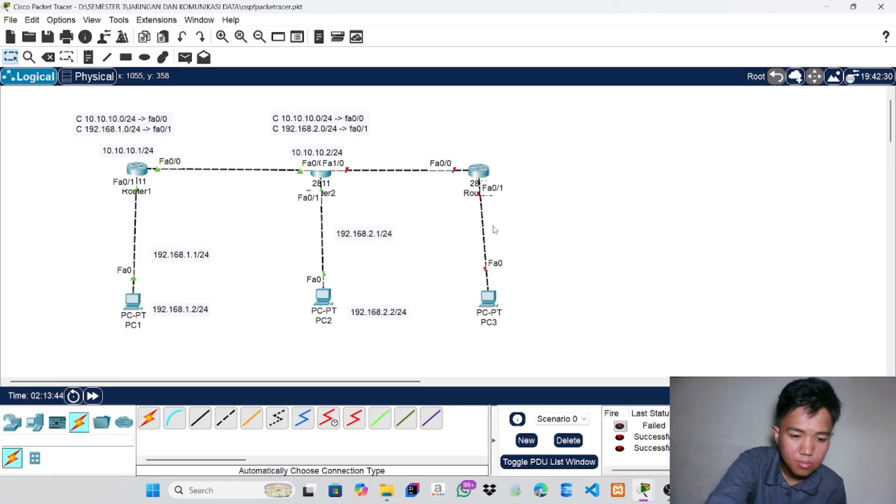
Place two text labels reading "10.20.20.1/30", one above the Router2–Router3 link and one beside Router3
left_click(93, 61)
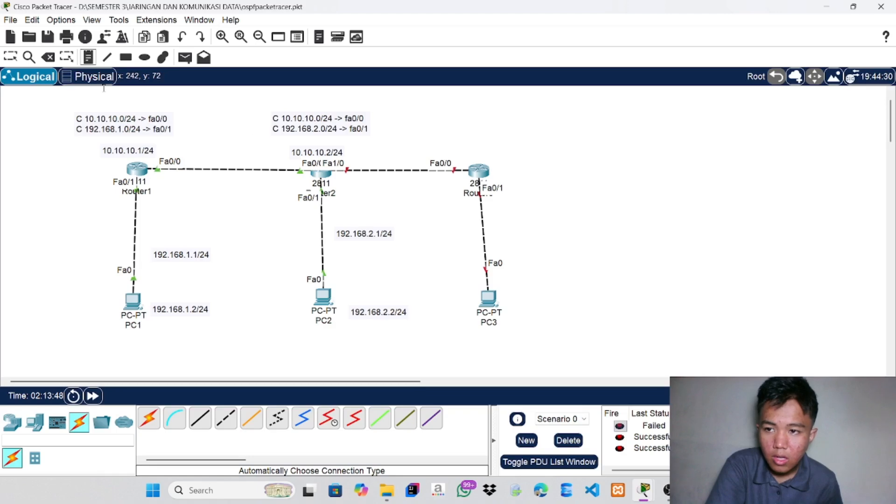
left_click(401, 156)
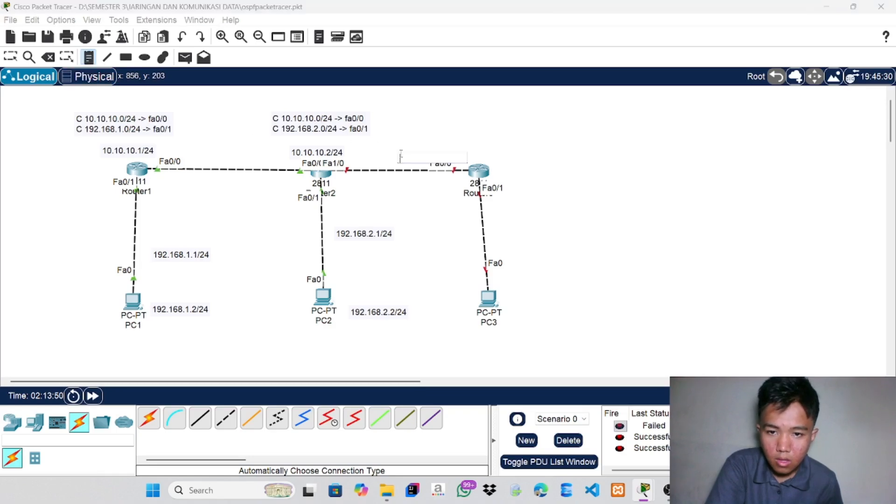
type("10.20.20.1/30")
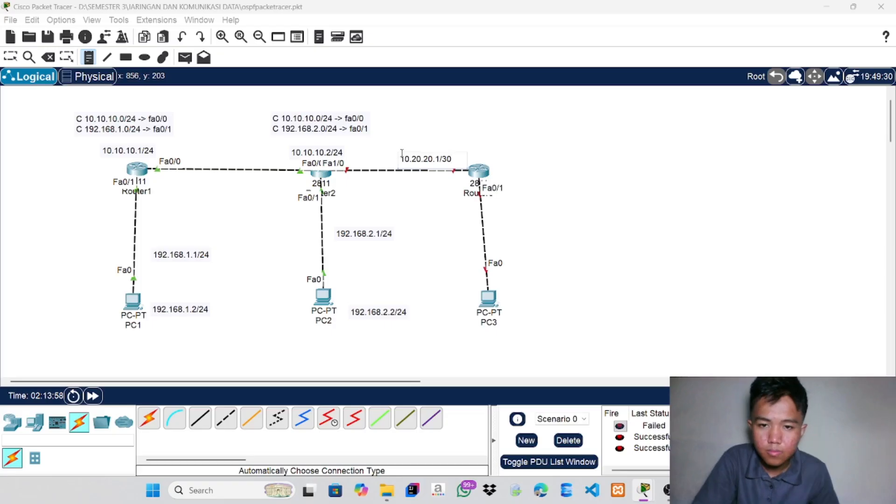
left_click(527, 153)
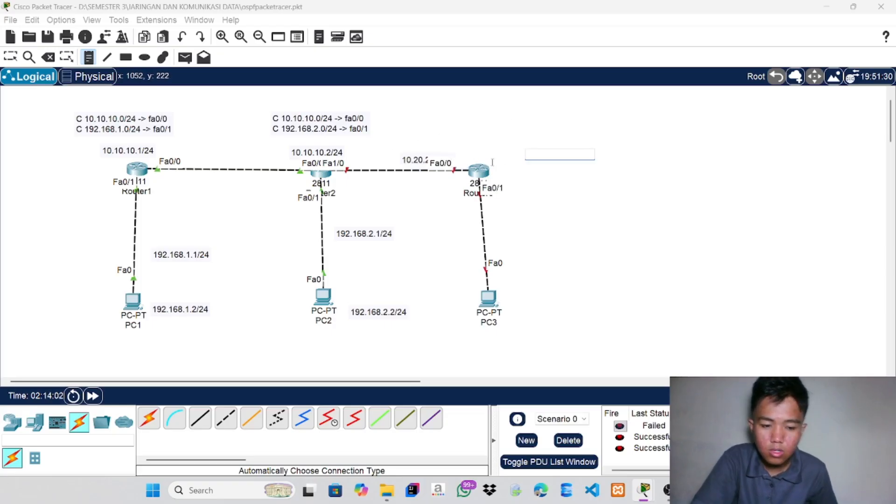
type("10.20.20.1/30")
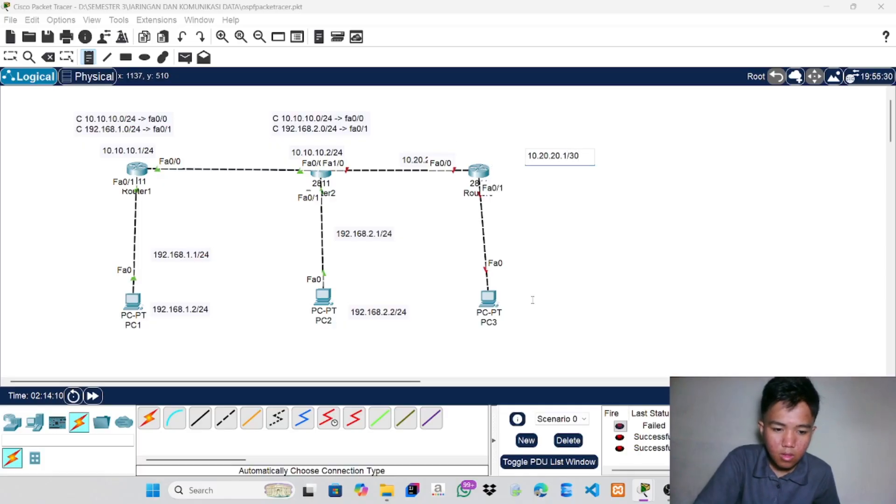
Place a text label "192.168.3.1/24" beside the Router3–PC3 link and a label "192.168.3.2/24" beside PC3
left_click(508, 250)
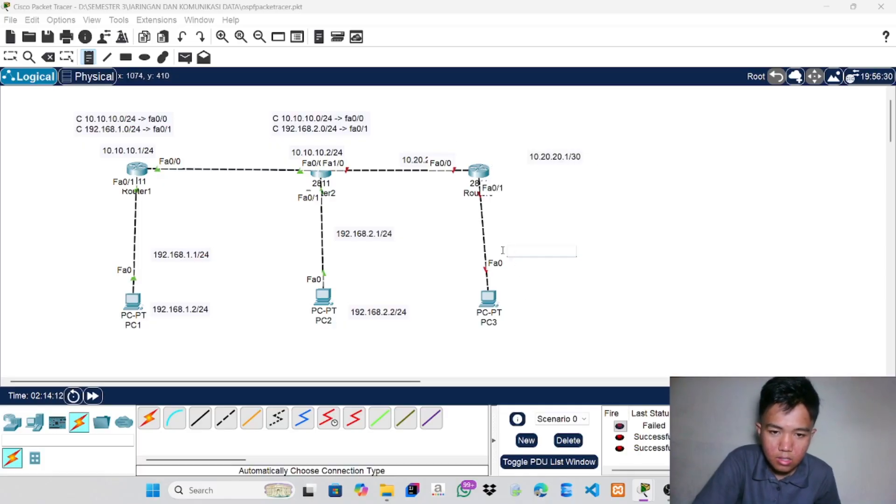
type("192.168.3.1/24")
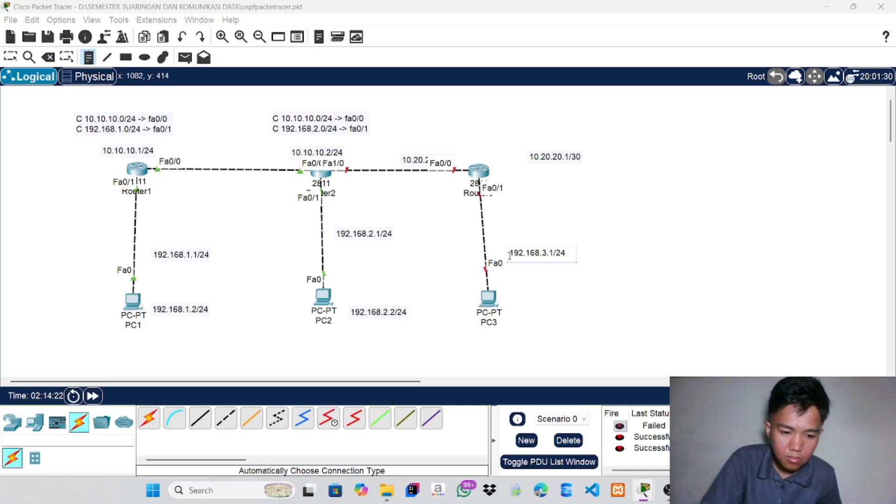
left_click(515, 316)
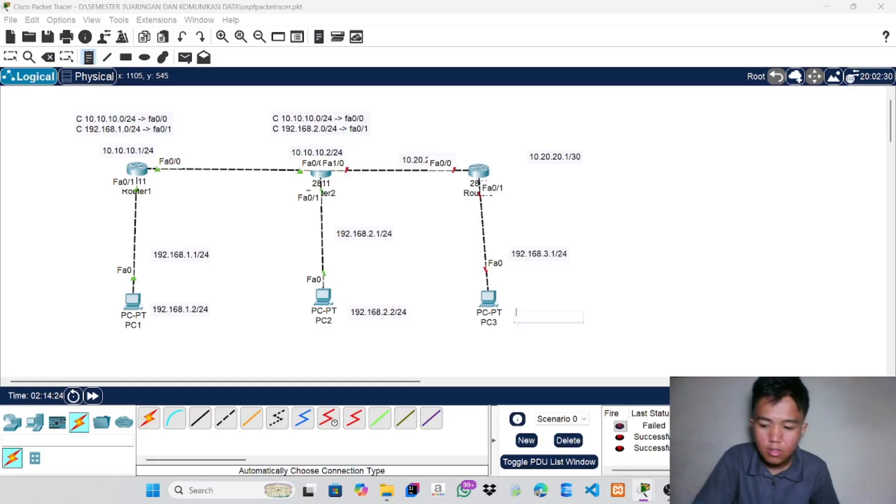
type("192.168.3.1/24")
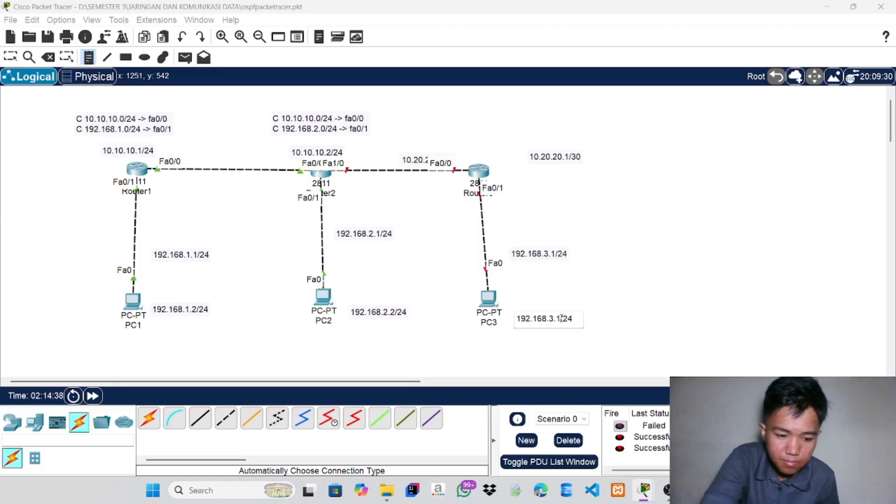
key("BackSpace")
left_click(598, 322)
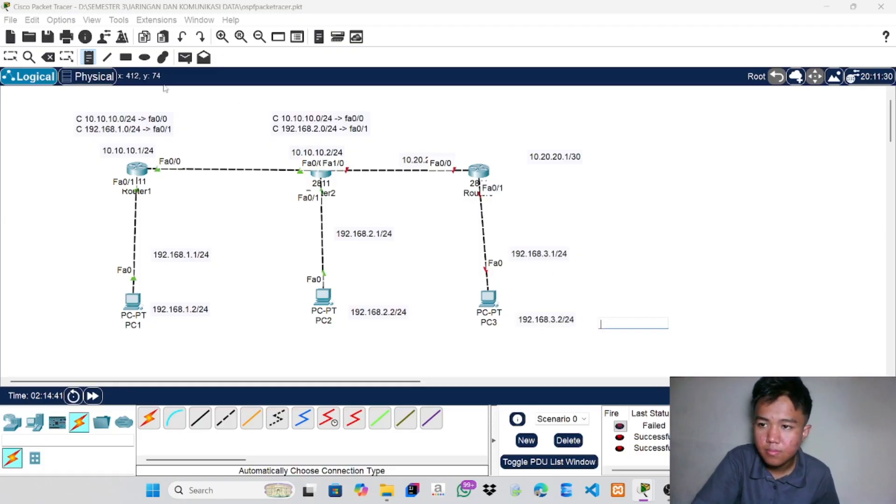
left_click(10, 56)
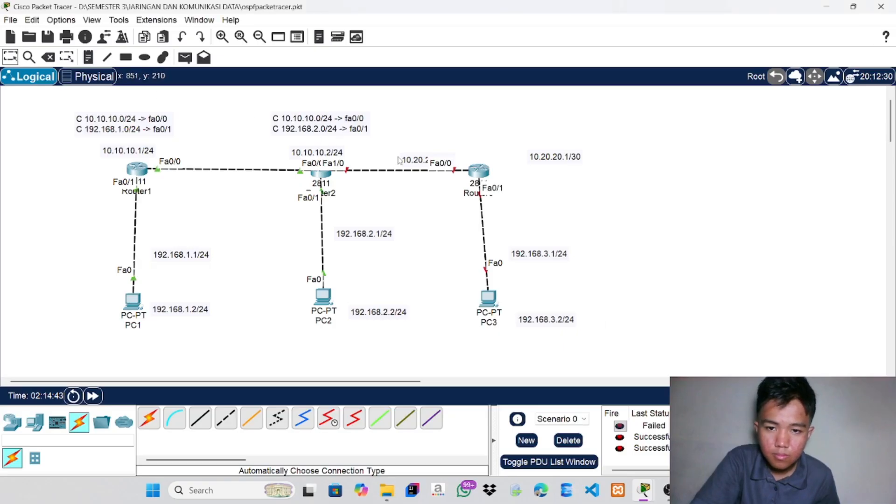
Reposition the four new address labels: one 10.20.20.1/30 clear of the Fa0/0 tag, the other above Router3, and both 192.168.3.x labels nearer the PC3 link and PC3
left_click(449, 161)
left_click(467, 144)
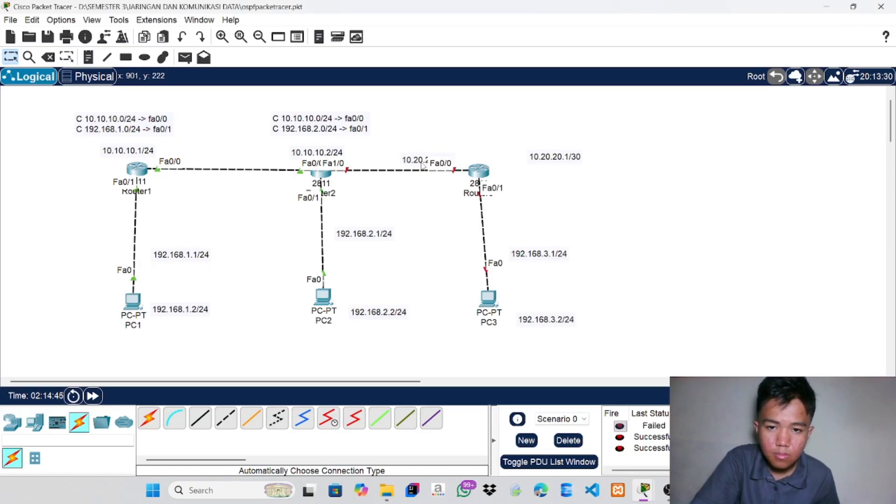
left_click_drag(420, 162, 382, 164)
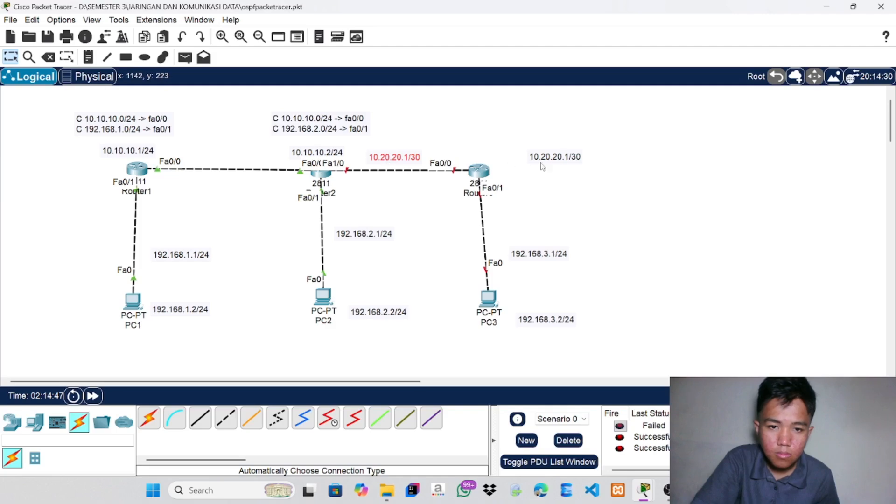
left_click_drag(560, 158, 491, 152)
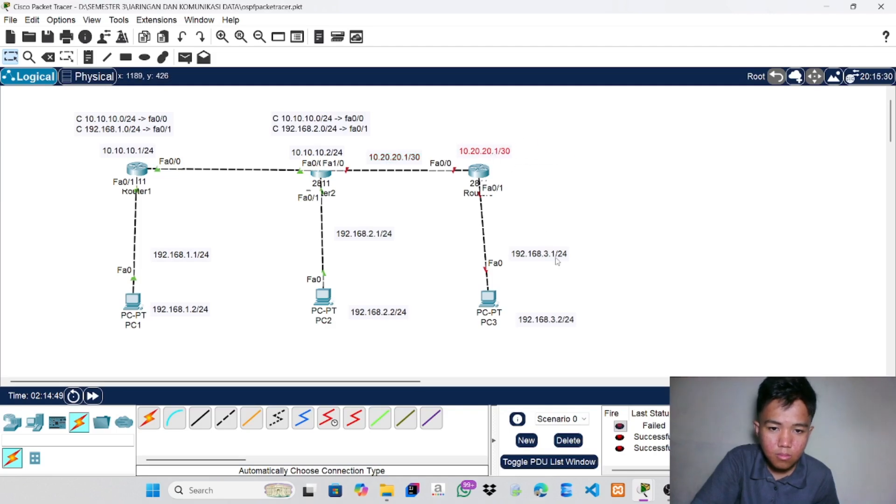
left_click_drag(560, 257, 542, 237)
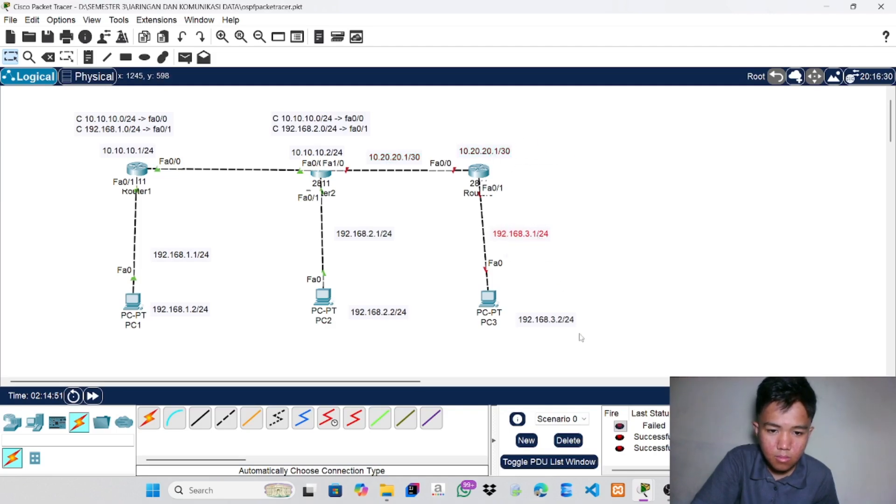
left_click_drag(567, 323, 562, 311)
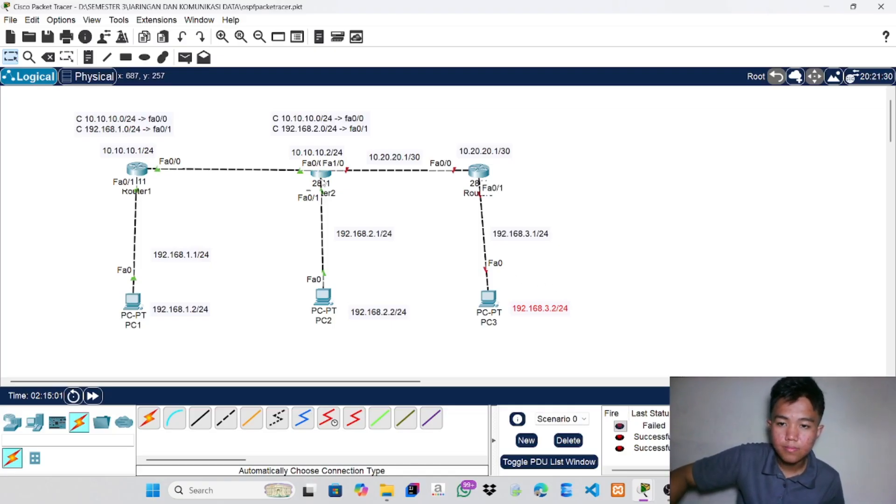
Open Router2's command line and enter global configuration mode with "en" and "conf t"
left_click(322, 180)
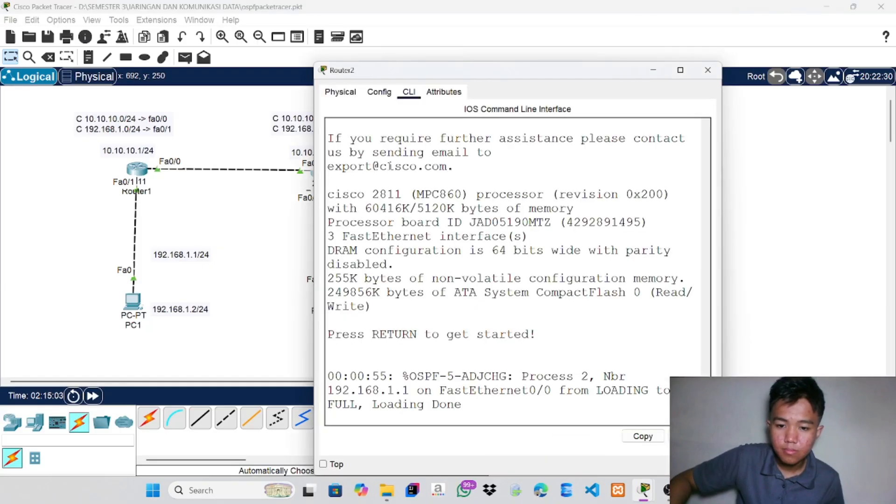
key("Return")
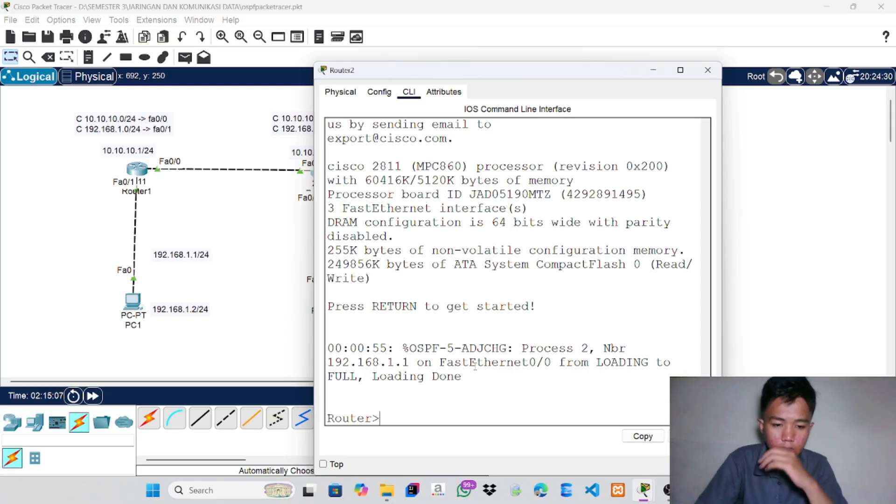
type("en")
key("Return")
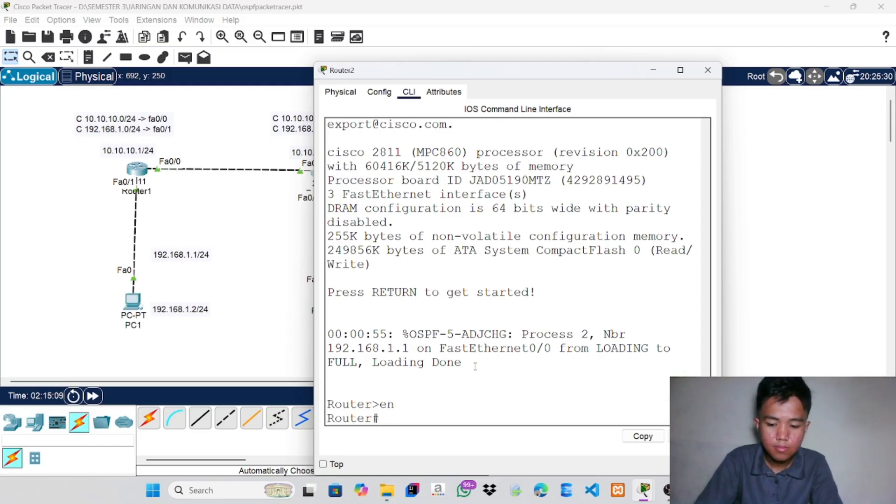
type("cp")
key("BackSpace")
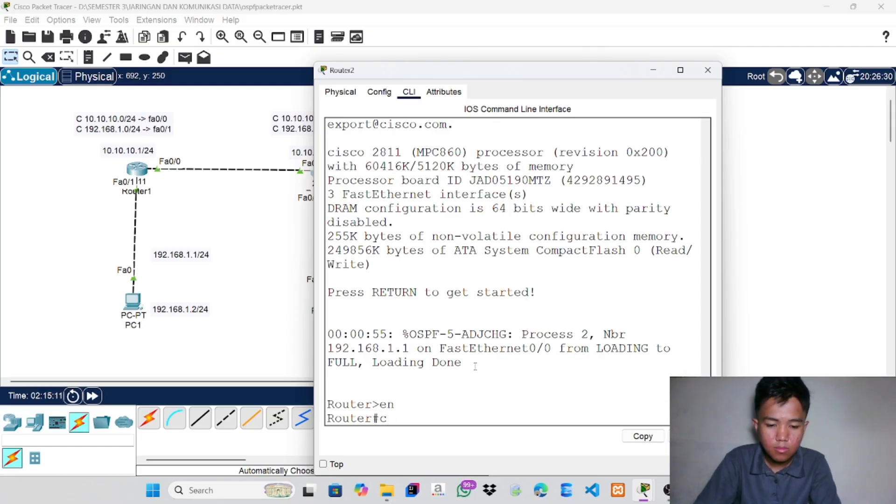
type("onf")
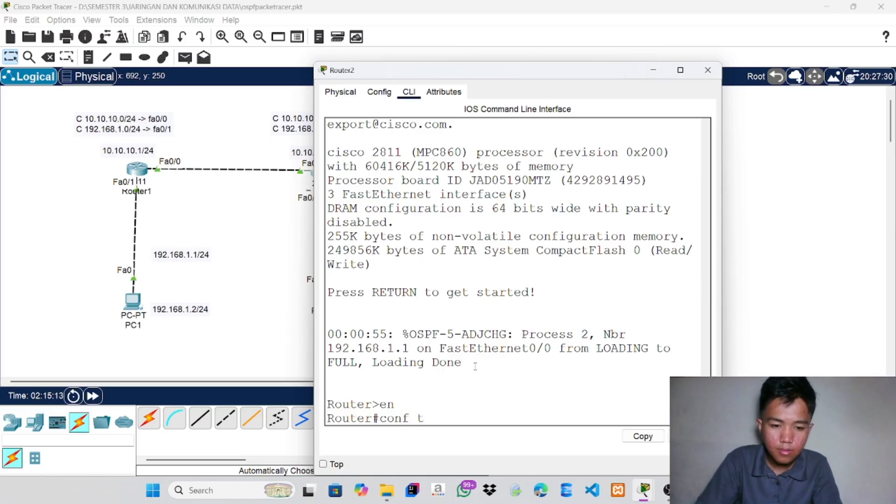
type(" t")
key("Return")
Enter interface fa1/0 on Router2 with "int fa1/0" and enable it with "no shutdown"
type("int")
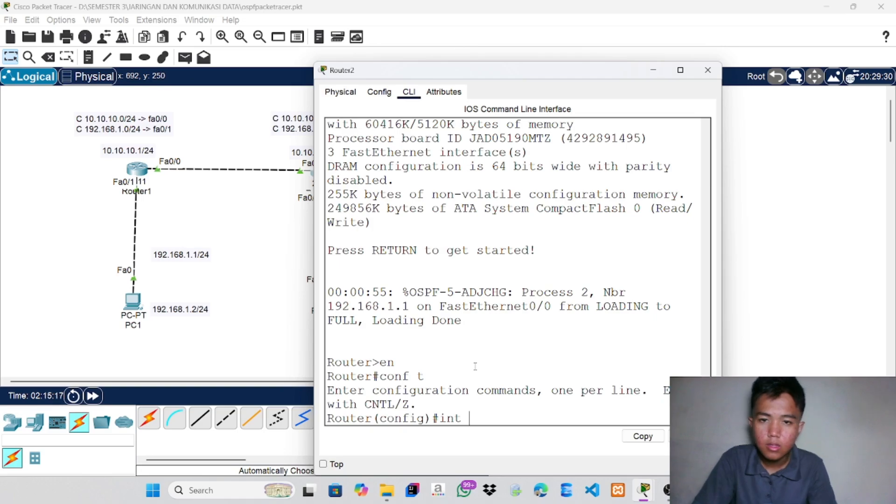
left_click_drag(503, 71, 469, 57)
type("fa")
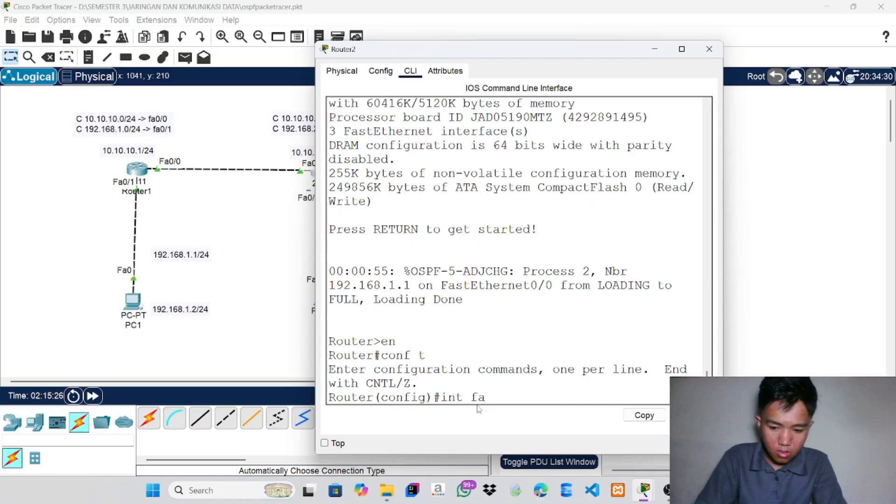
type("1")
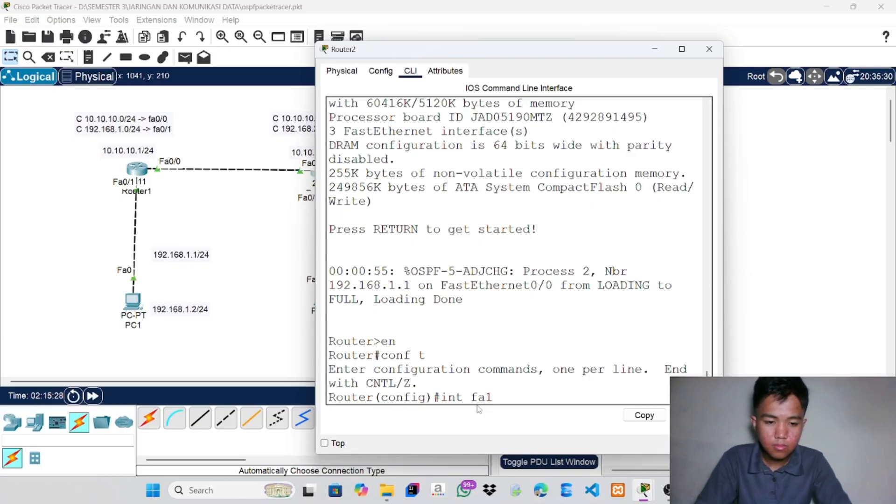
type("/0")
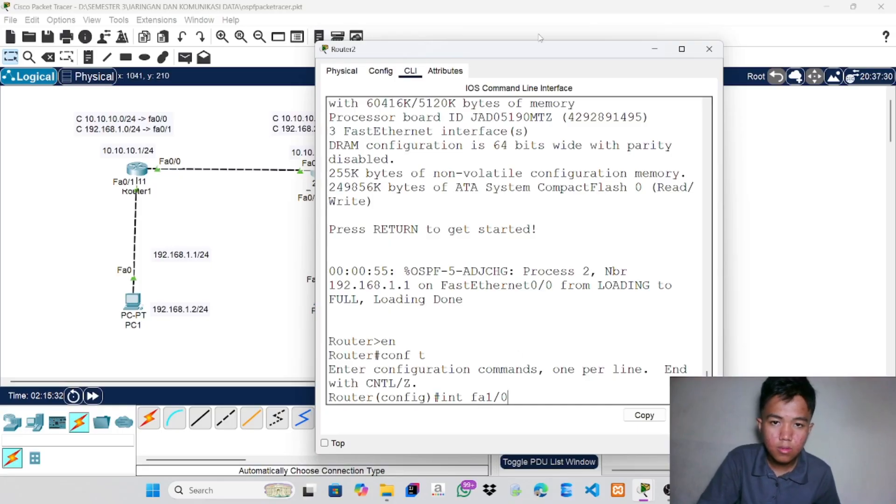
left_click_drag(527, 58, 537, 18)
type("0")
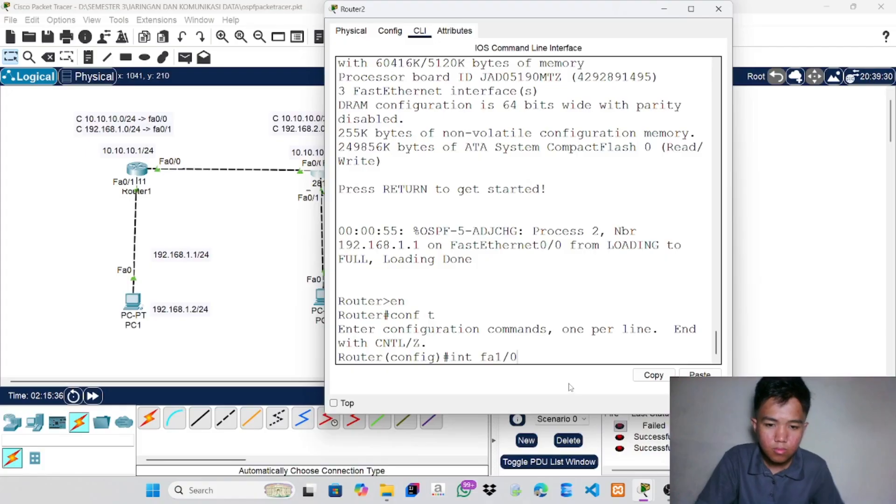
key("Return")
type("no s")
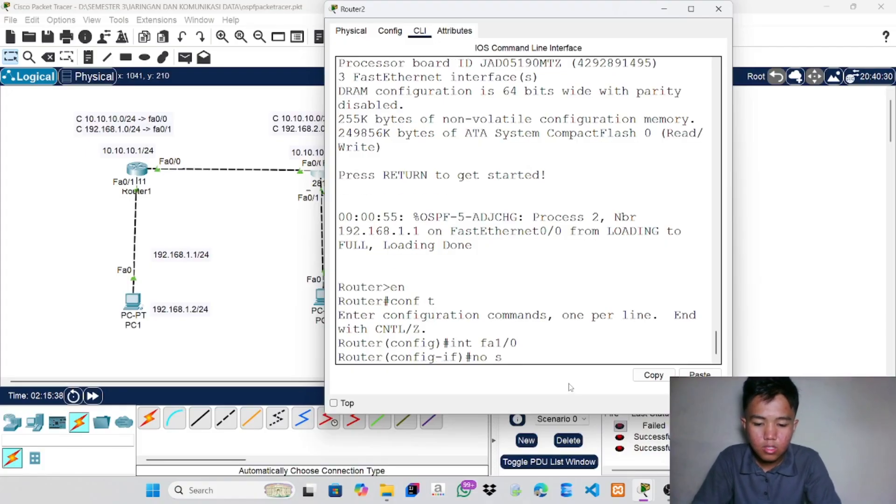
type("hutdown")
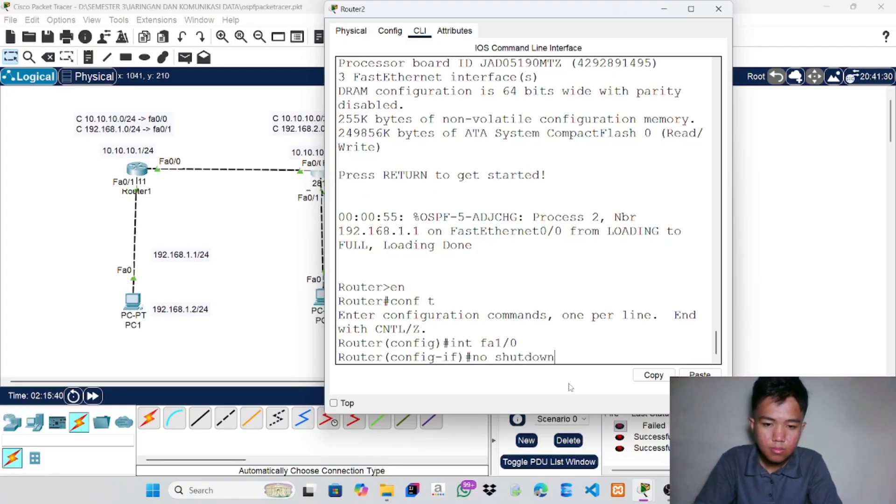
key("Return")
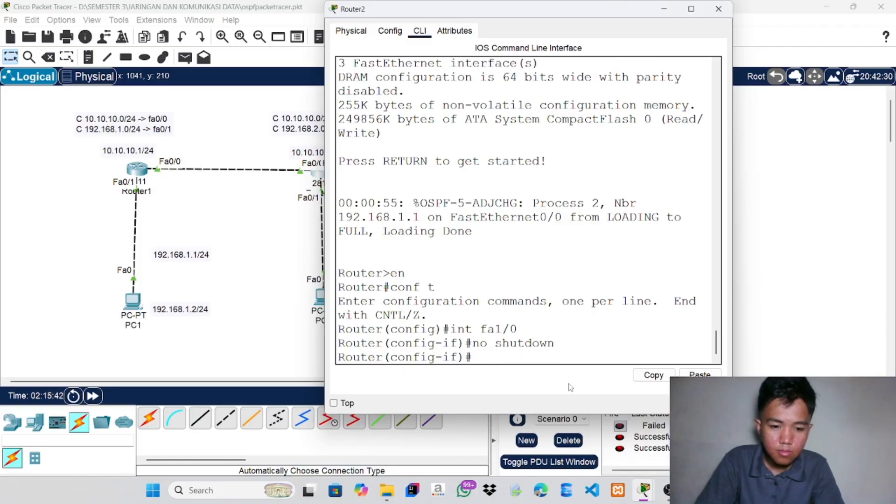
Assign Router2's fa1/0 the address with "ip address 10.20.20.1 255.255.255.252" and close the Router2 window
type("i")
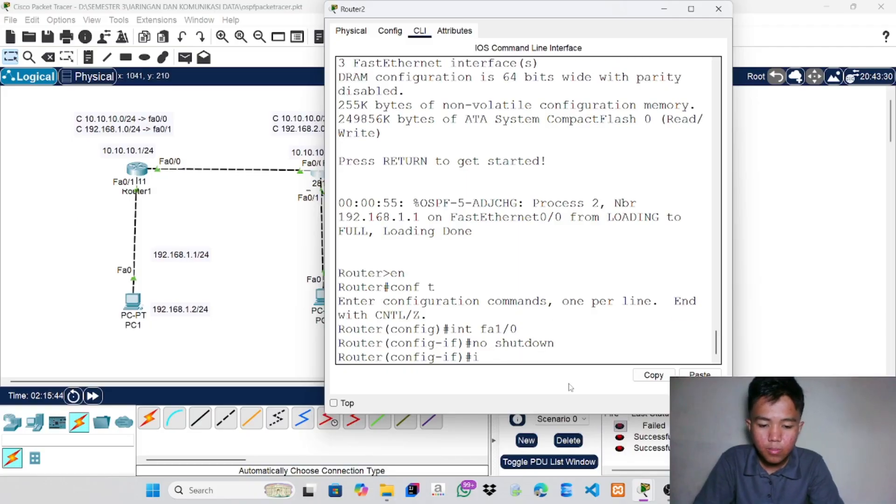
type("p addr")
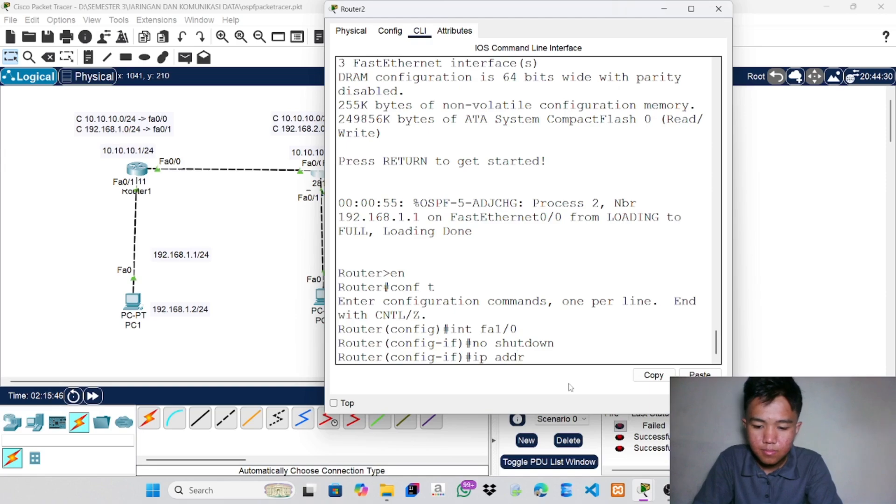
type("ess 1")
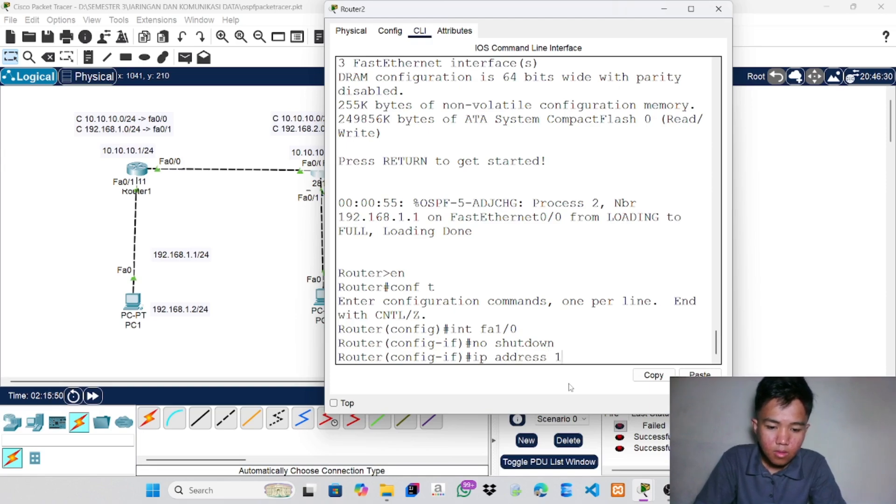
type("0.20.20")
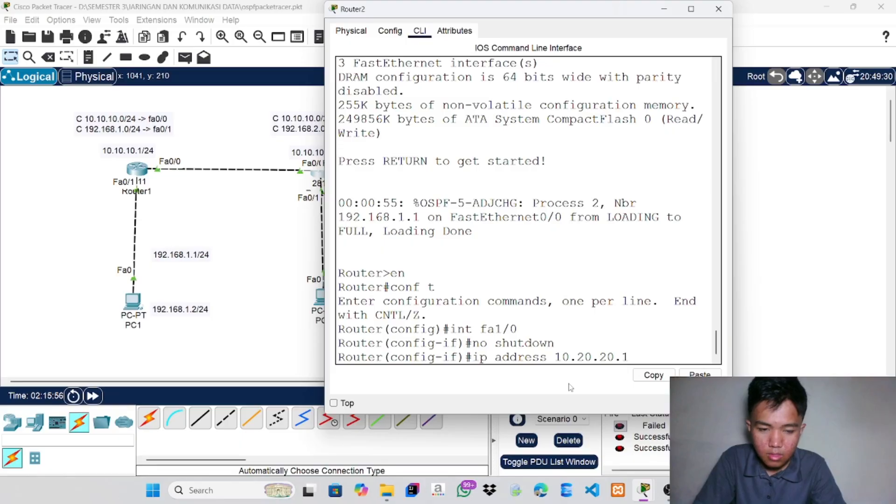
type(".1")
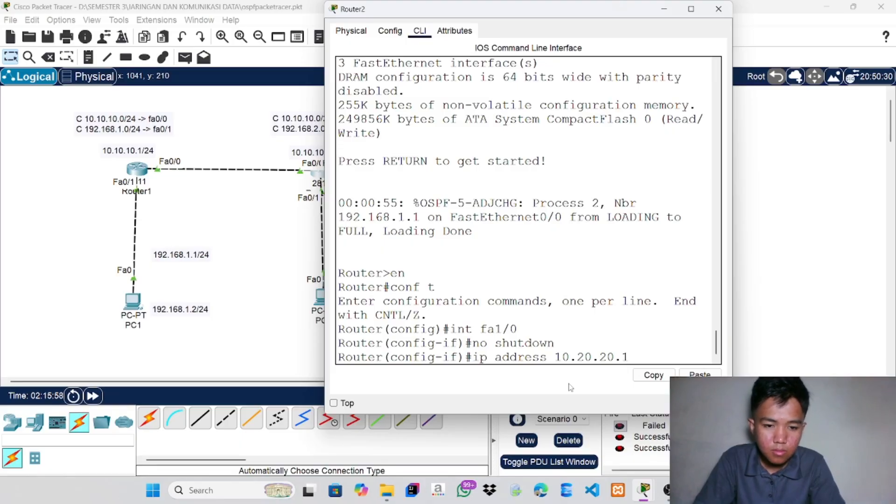
type(" 255")
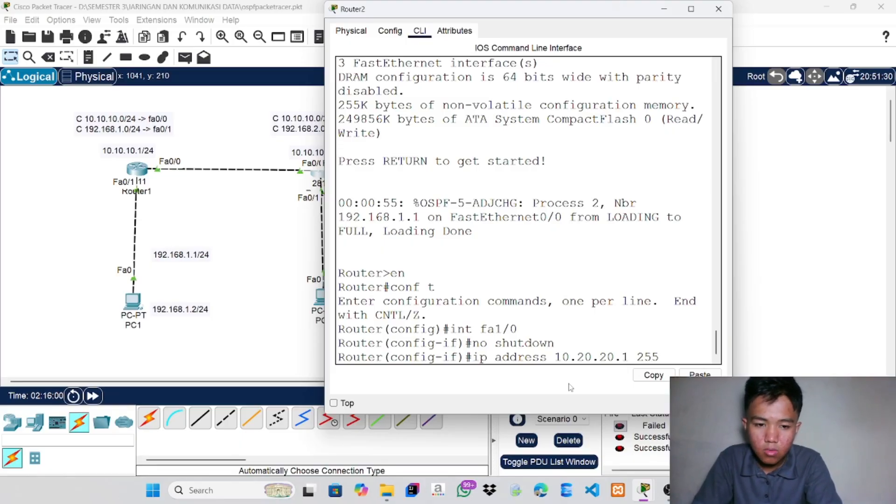
type(".255")
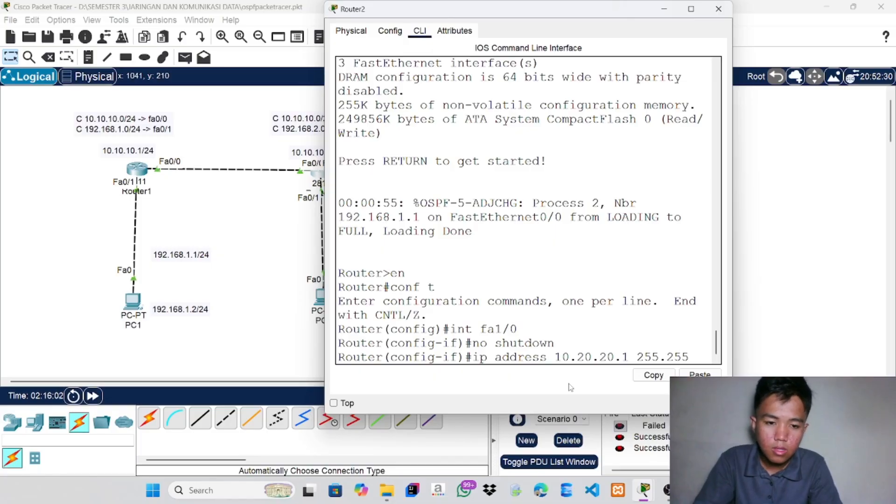
type(".")
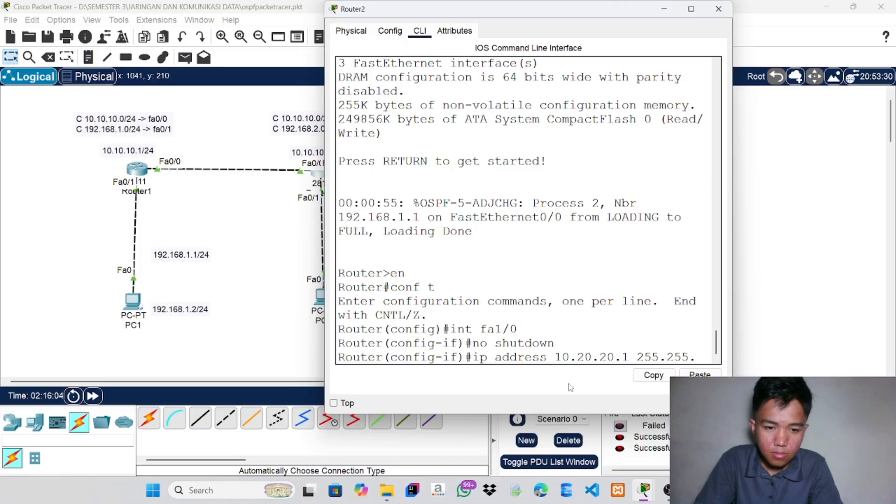
type("255")
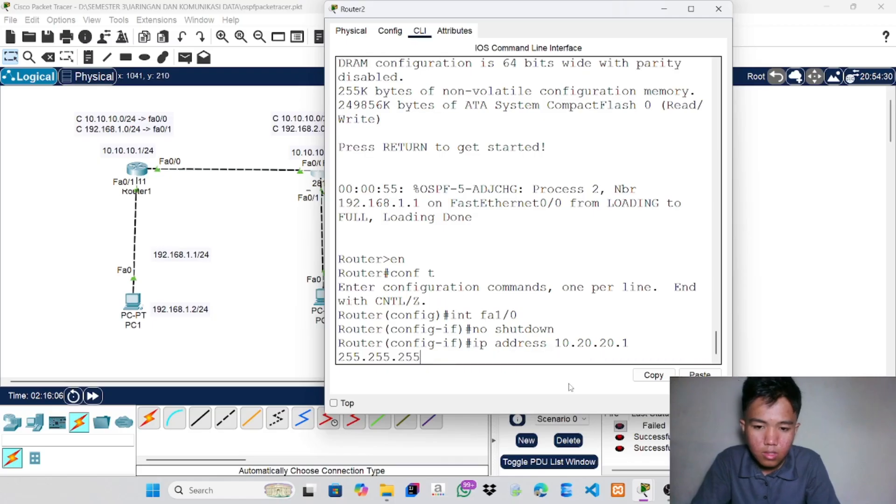
type(".")
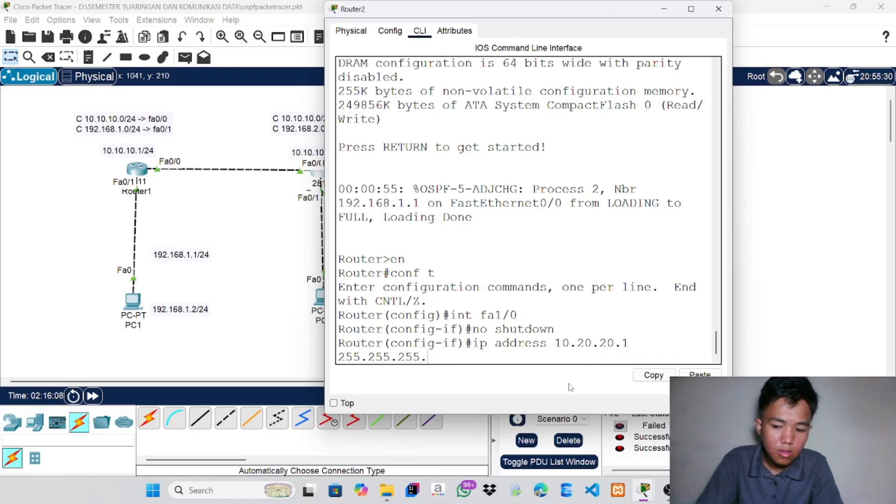
type("252")
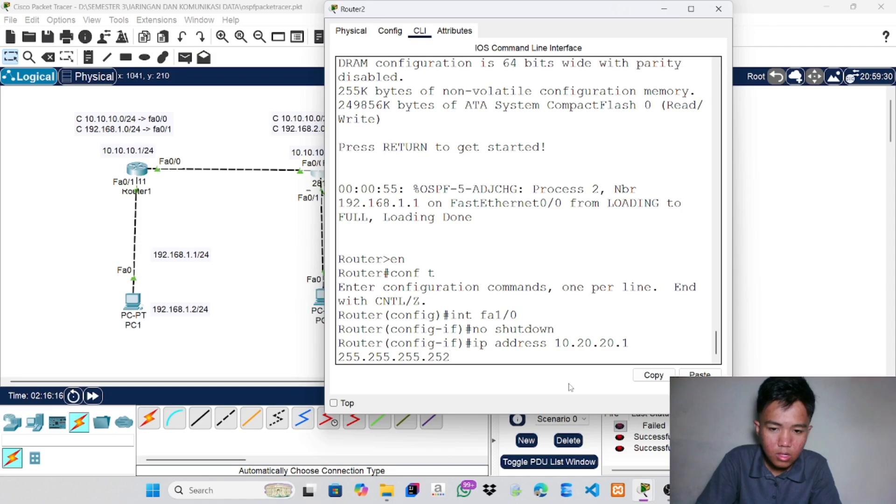
key("Return")
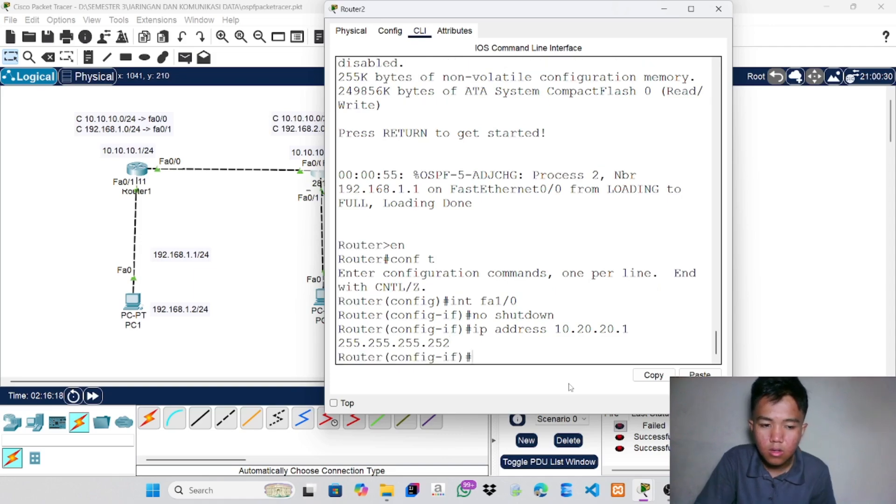
left_click(719, 9)
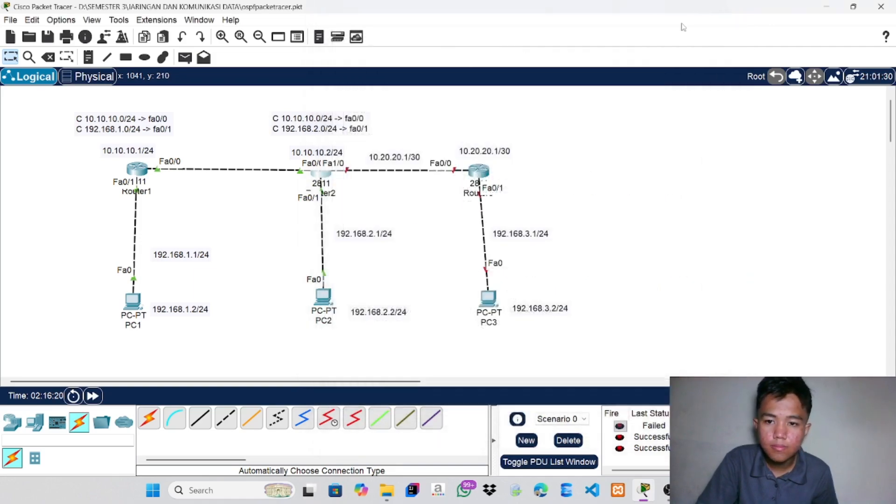
Open Router3's command line, answer "no" to the initial configuration dialog, and enter global configuration mode with "en" and "conf t"
left_click(479, 171)
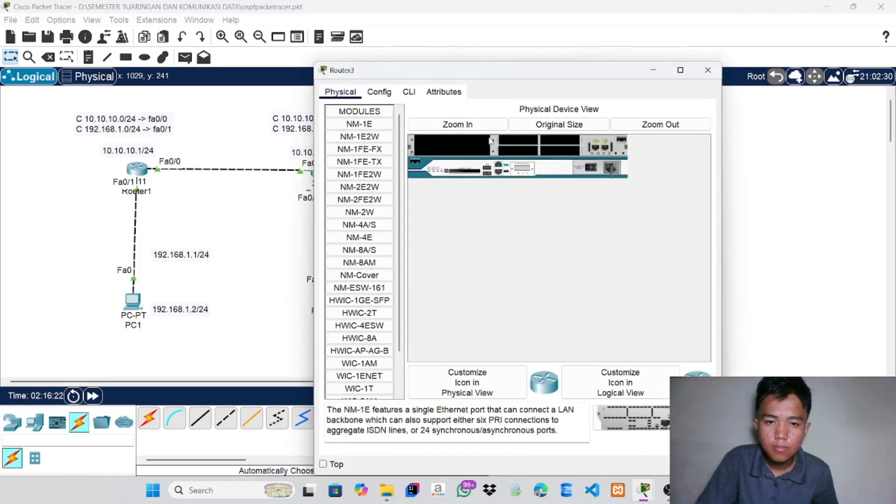
left_click(409, 91)
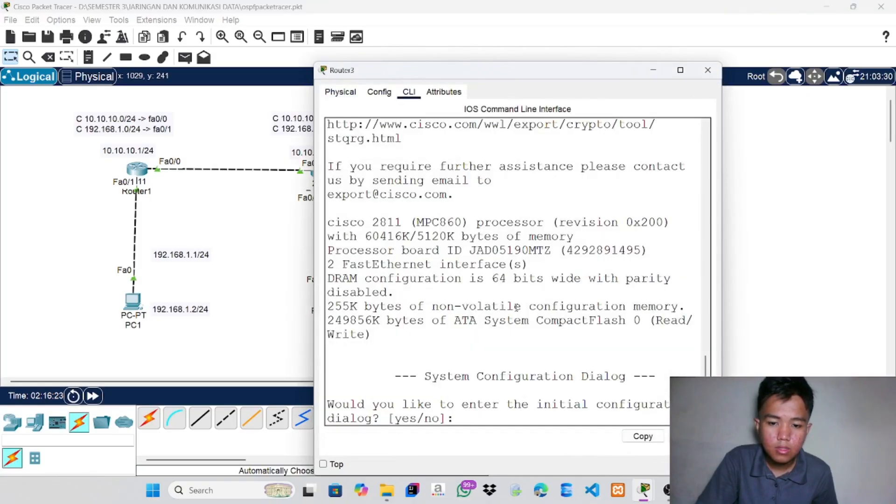
type("no")
key("Return")
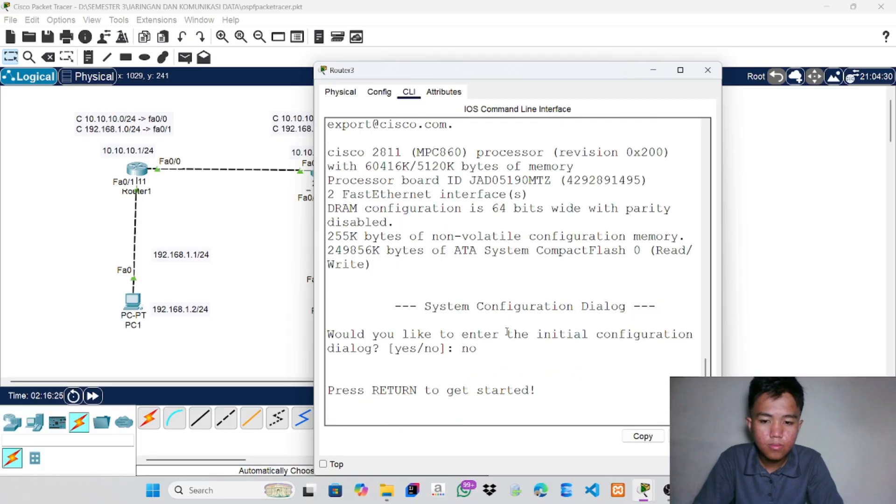
key("Return")
type("en")
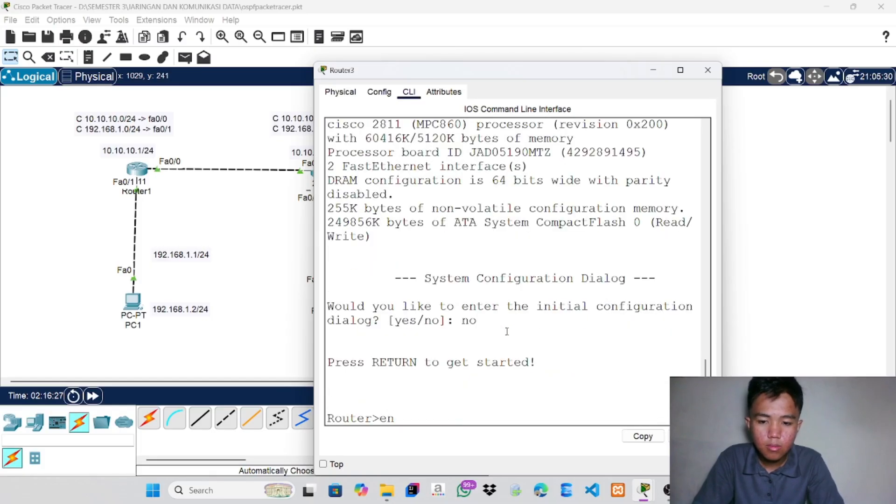
key("Return")
type("conf t")
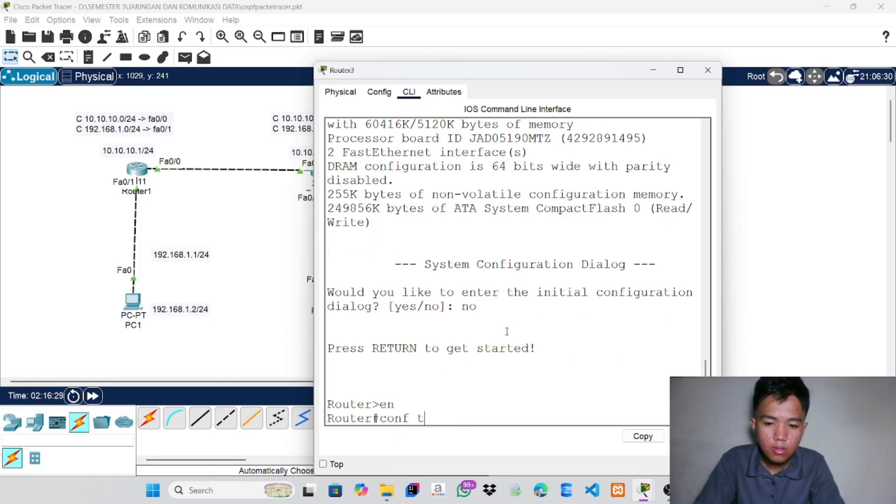
key("Return")
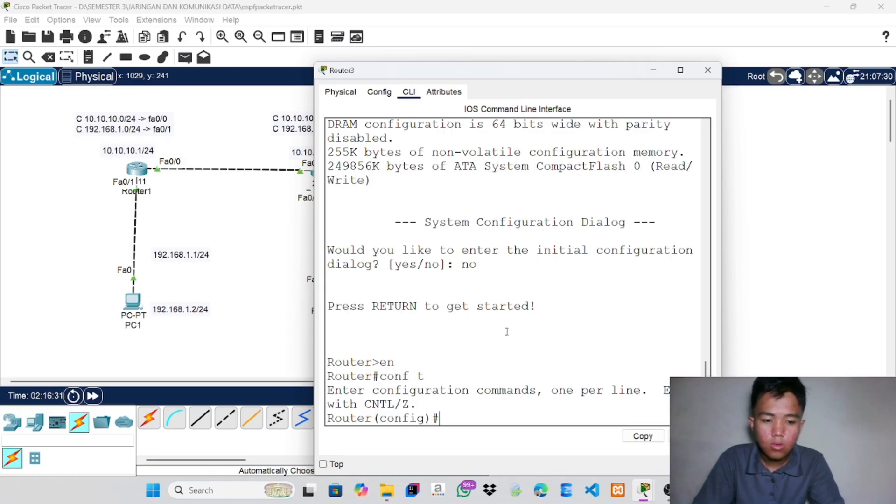
Enter interface fa0/0 on Router3 with "int fa0/0" and enable it with "no shutdown"
type("in")
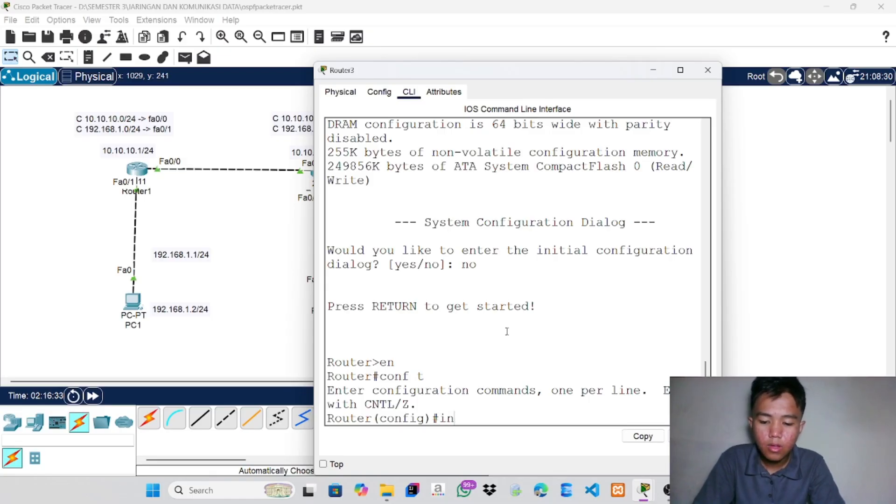
type("t fa0.")
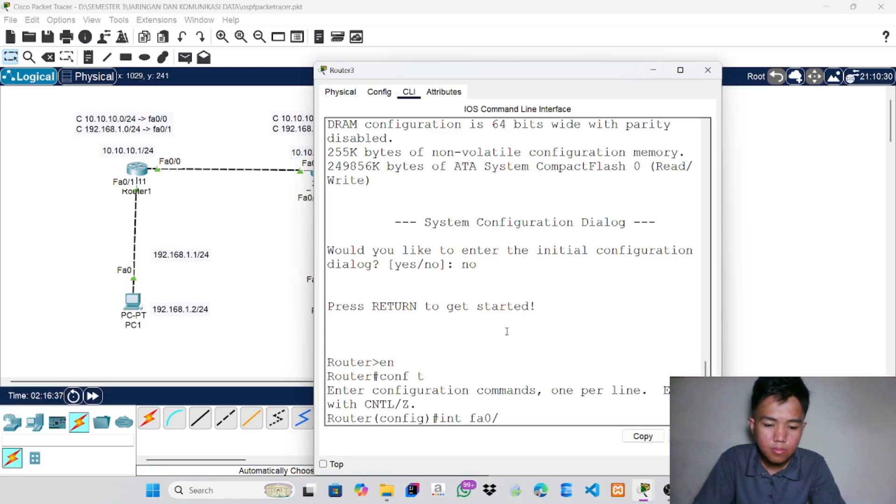
type("0")
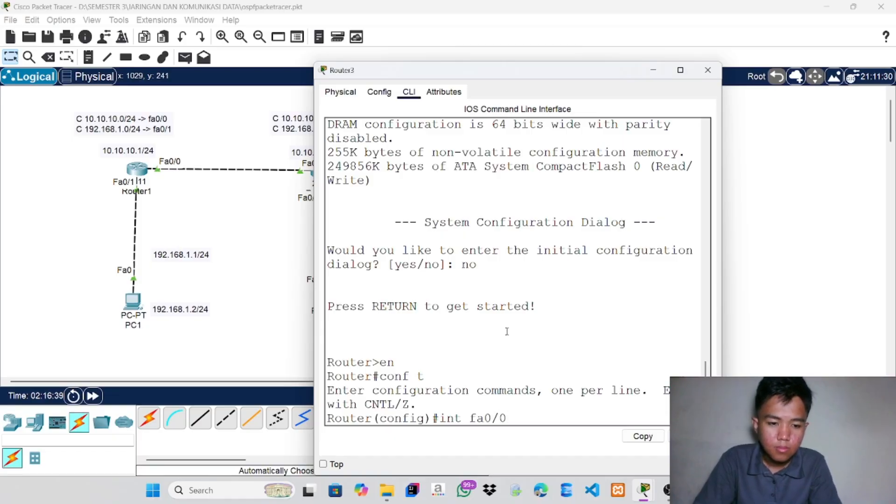
key("Return")
type("no s")
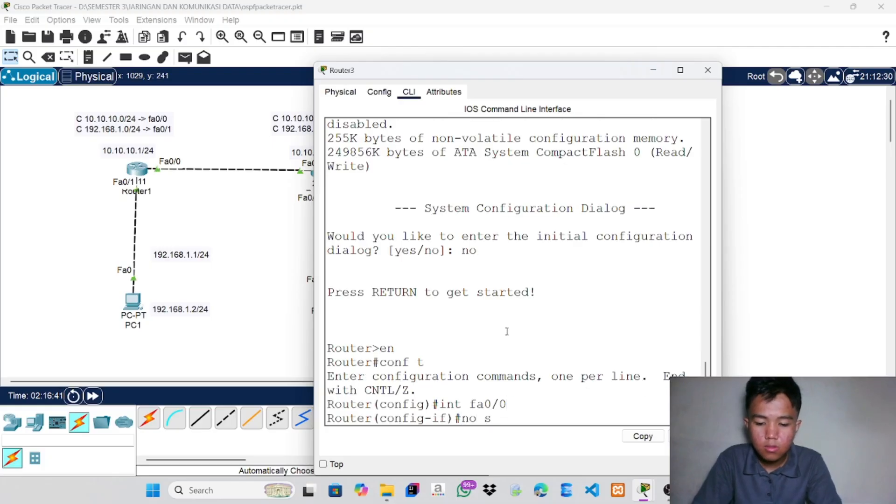
type("hutdown")
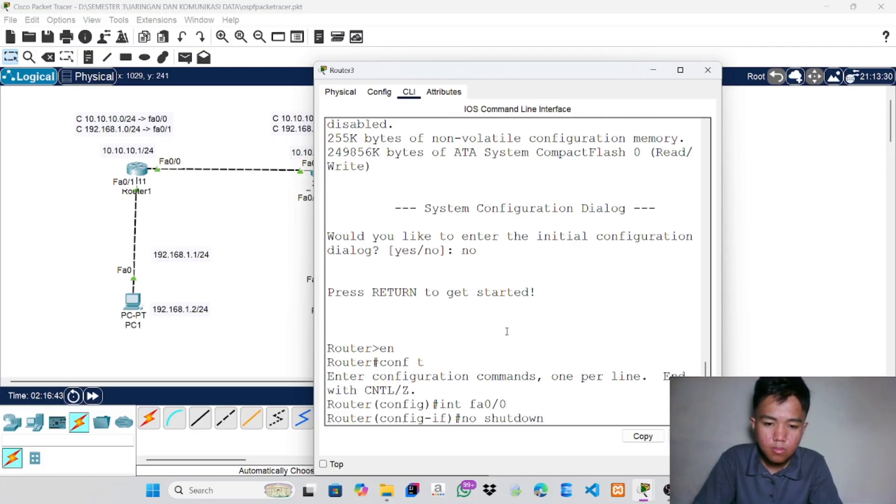
key("Return")
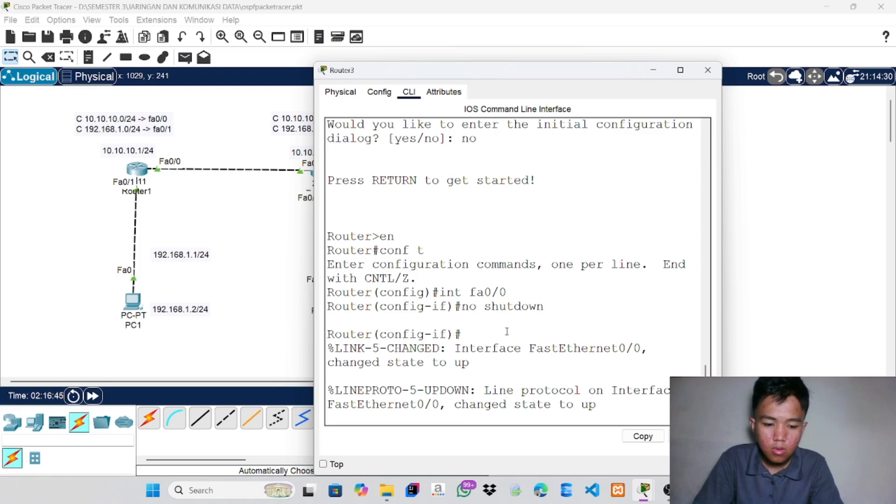
Assign Router3's fa0/0 the address with "ip address 10.20.20.2 255.255.255.252"
key("Return")
type("ip a")
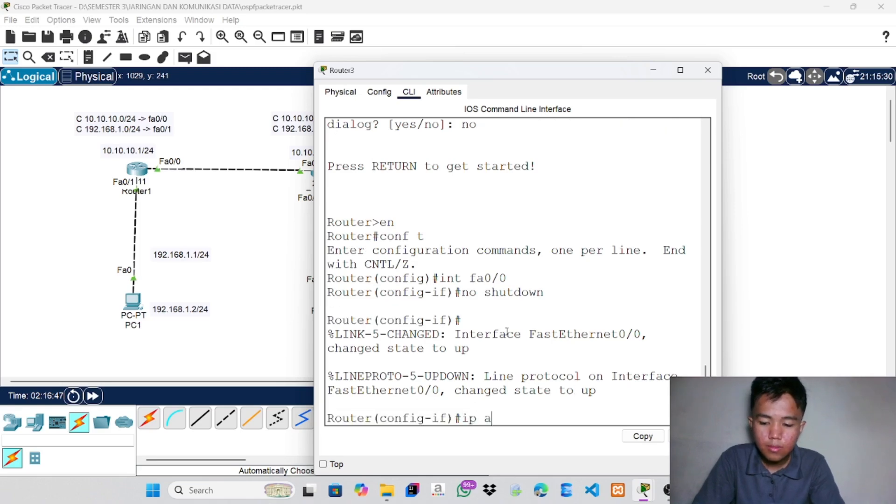
type("ddress 1")
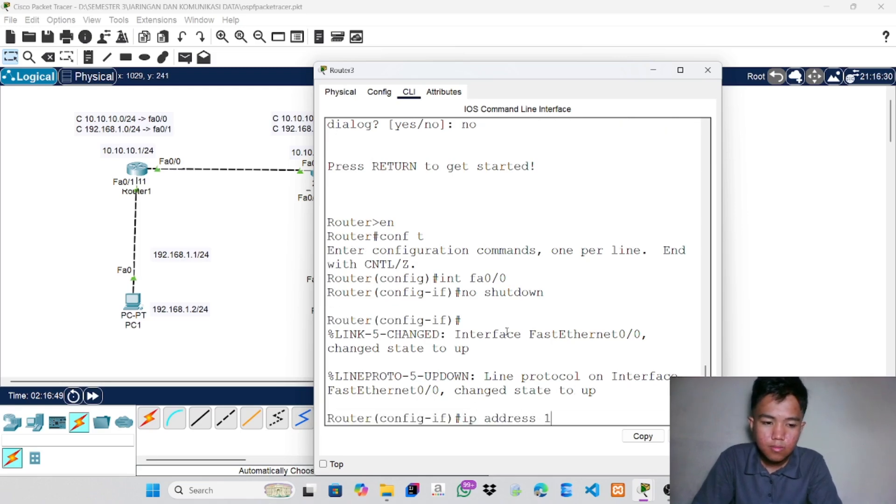
type("0.20.20")
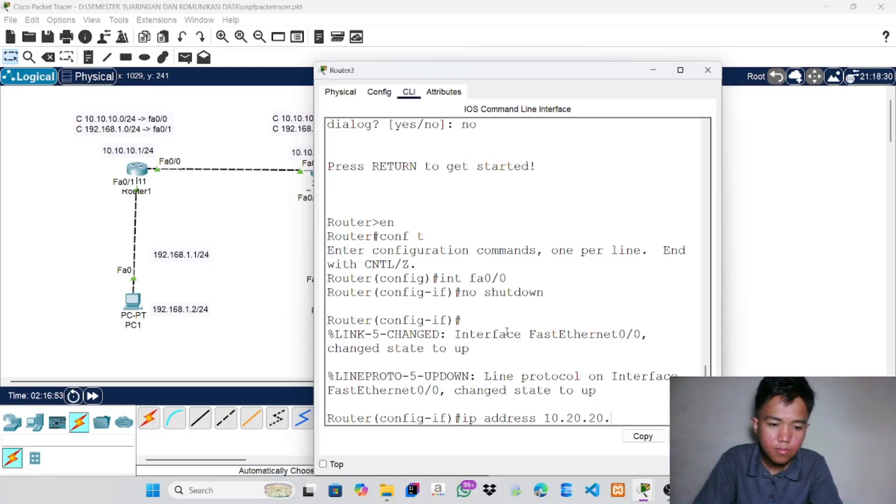
type(".2")
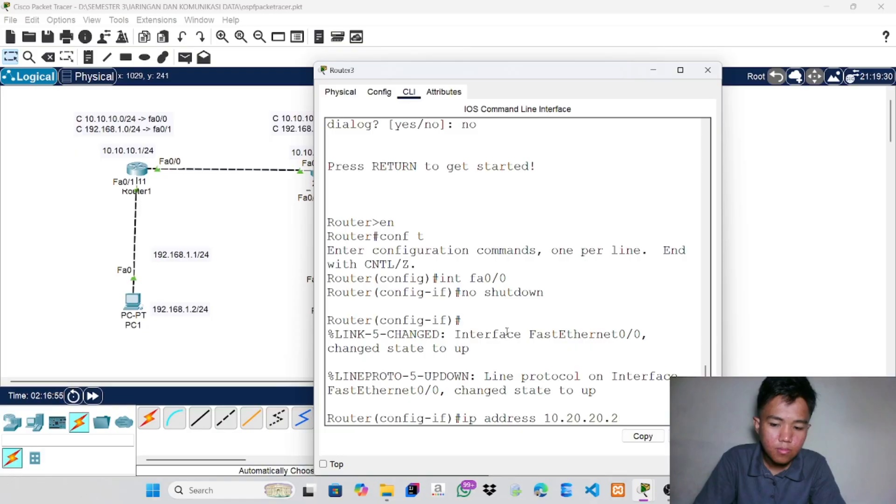
type(" 255.25")
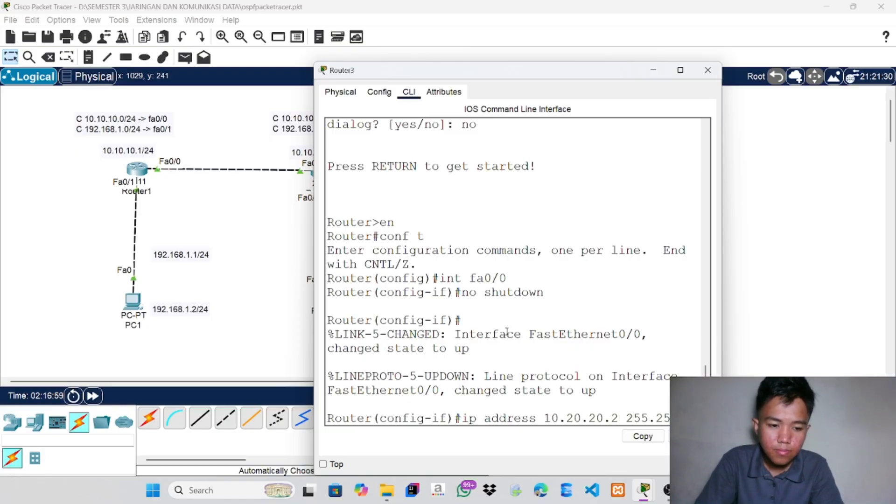
type("5.255")
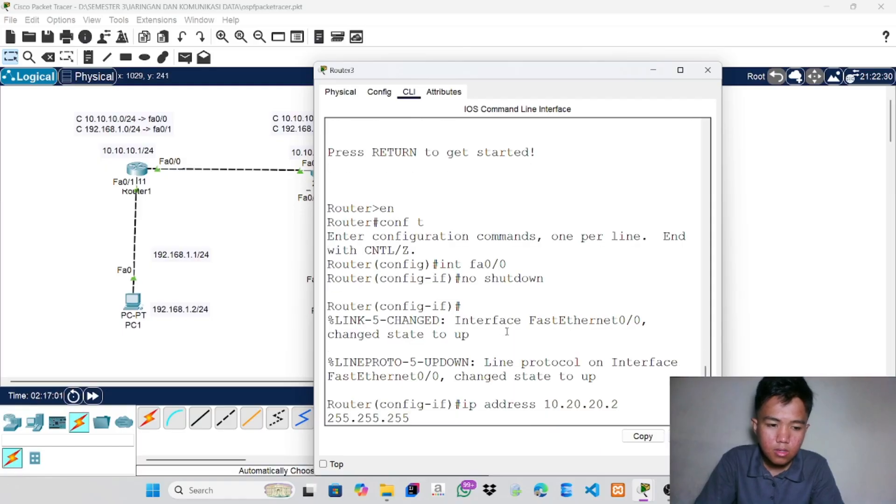
type(".252")
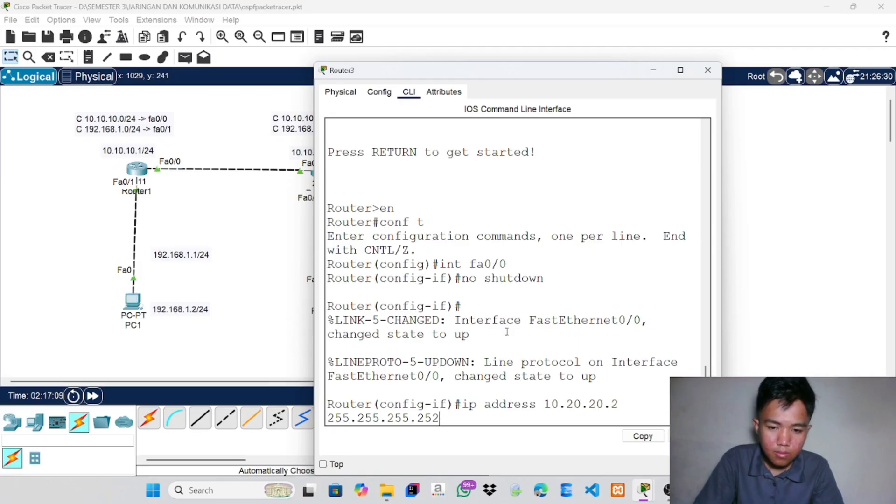
key("Return")
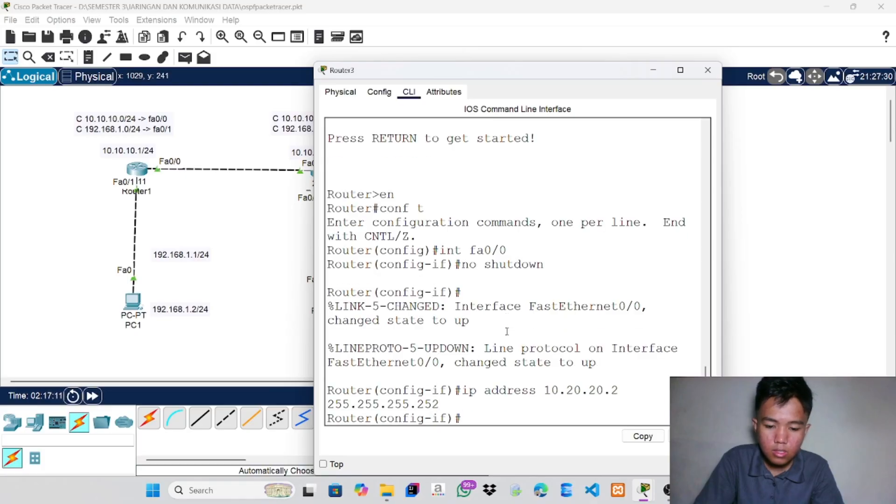
type("inf fa0")
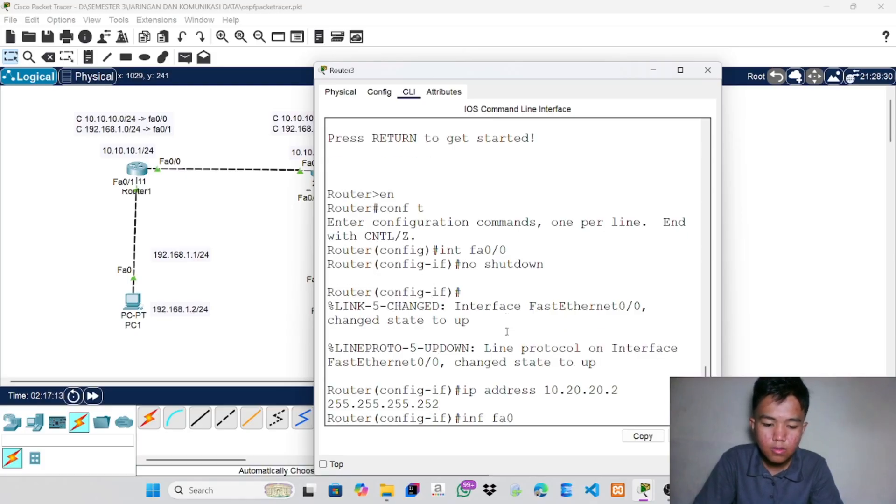
type("/1")
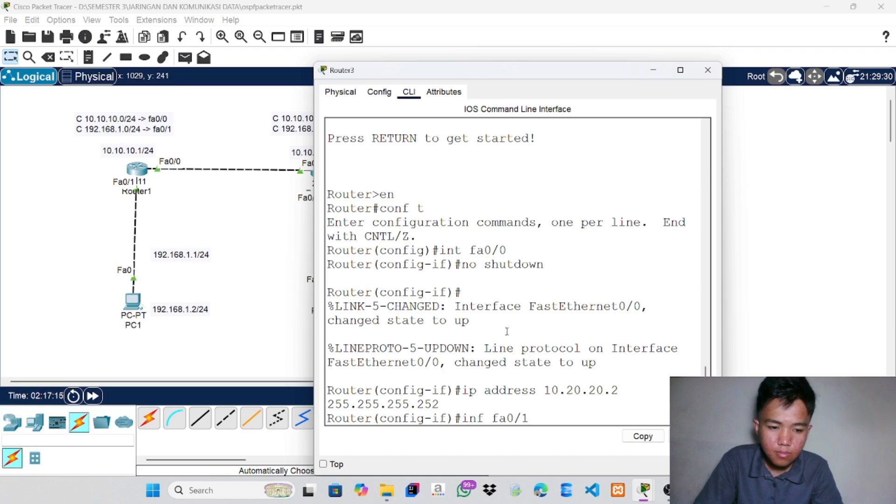
key("Return")
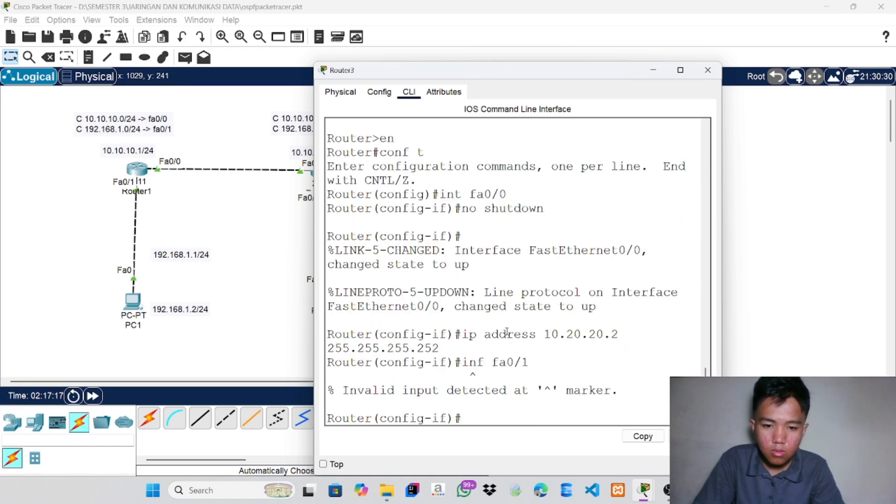
Enter interface fa0/1 on Router3 with "int fa0/1" and enable it with "no shutdown"
type("int f")
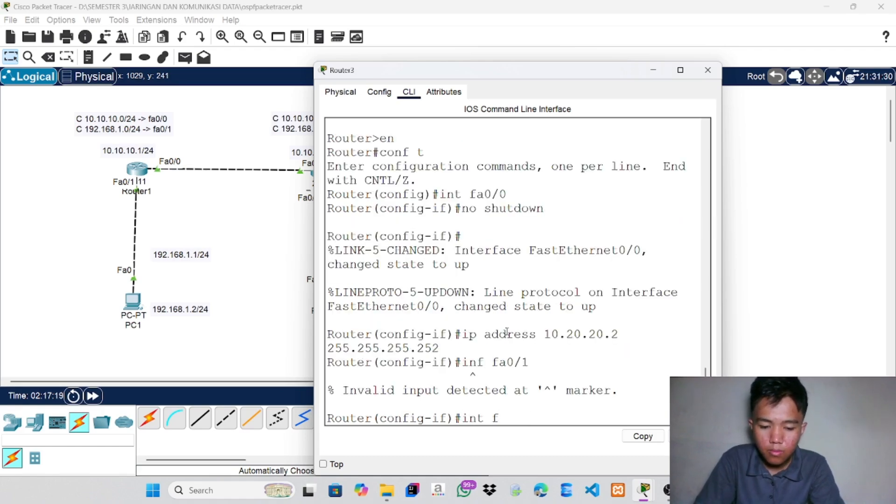
type("a0/1")
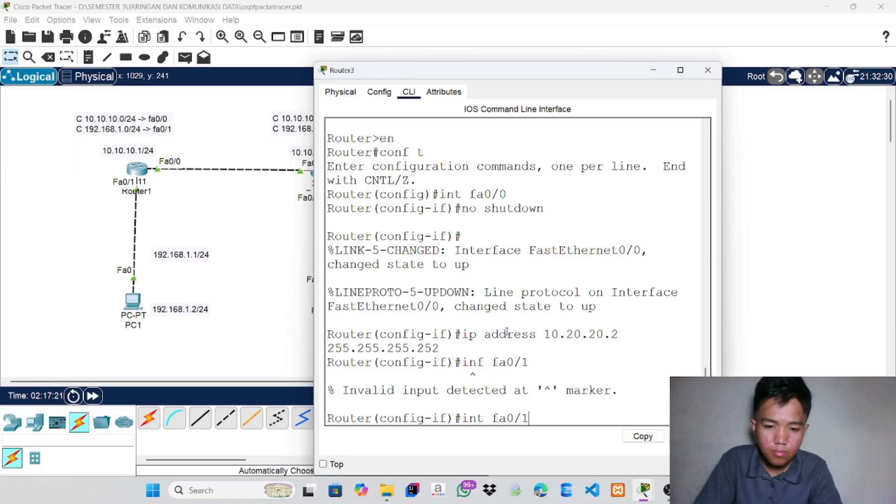
key("Return")
type("no sh")
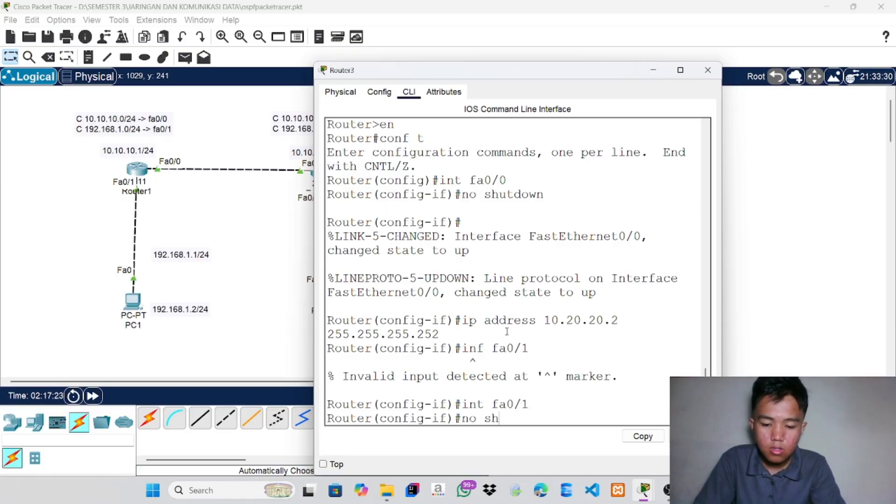
type("utdown")
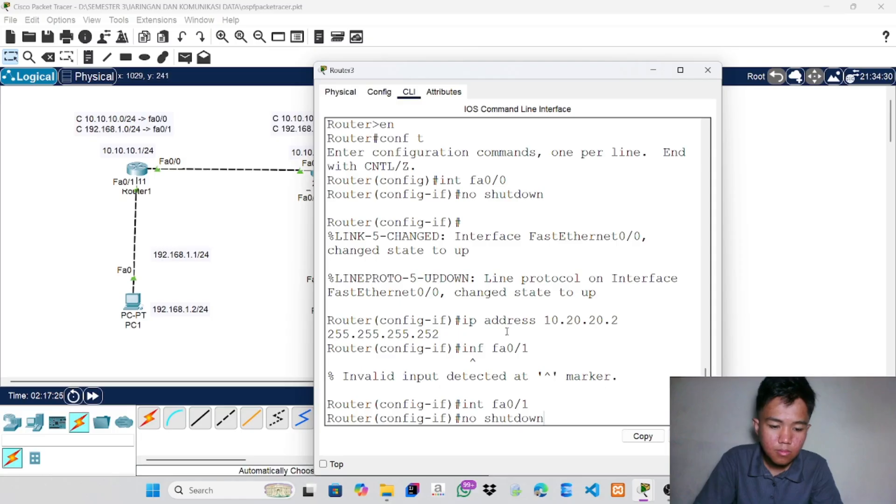
key("Return")
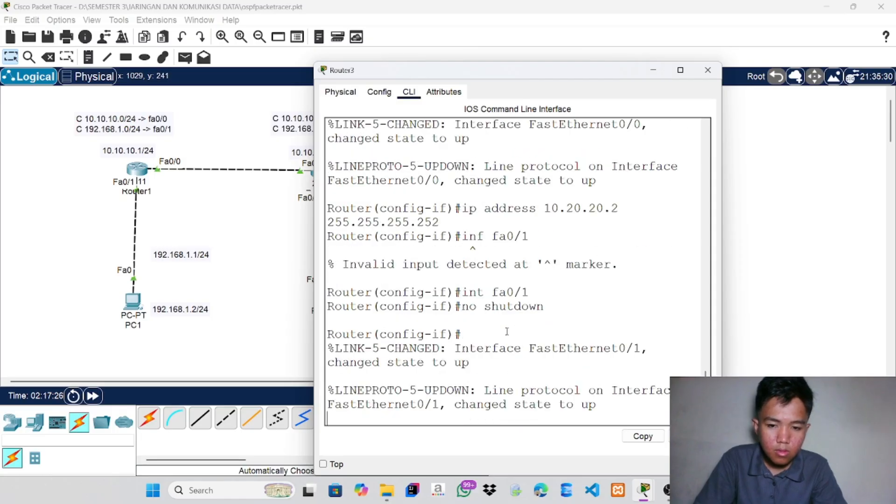
Start the "ip address" command for Router3's fa0/1 on a fresh prompt line
key("Return")
type("ip")
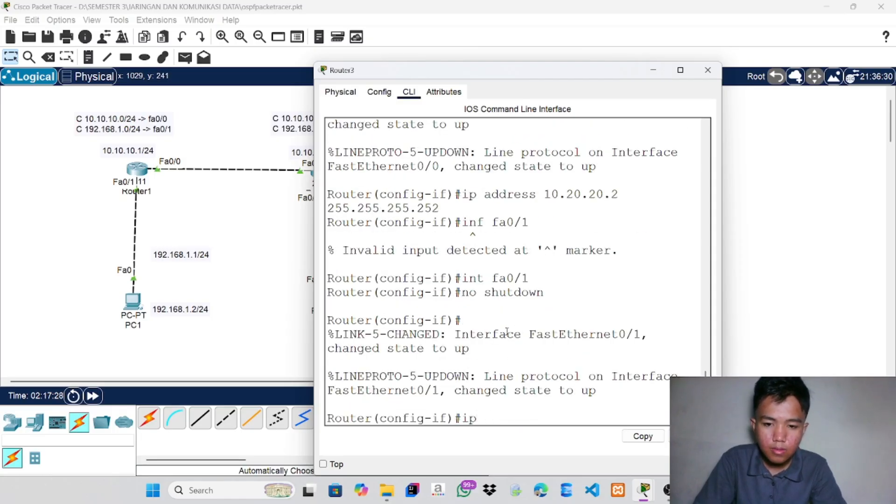
Assign IP address 192.168.3.1 with mask 255.255.255.0 to Router3's FastEthernet0/1 interface and close the router's window
type(" address")
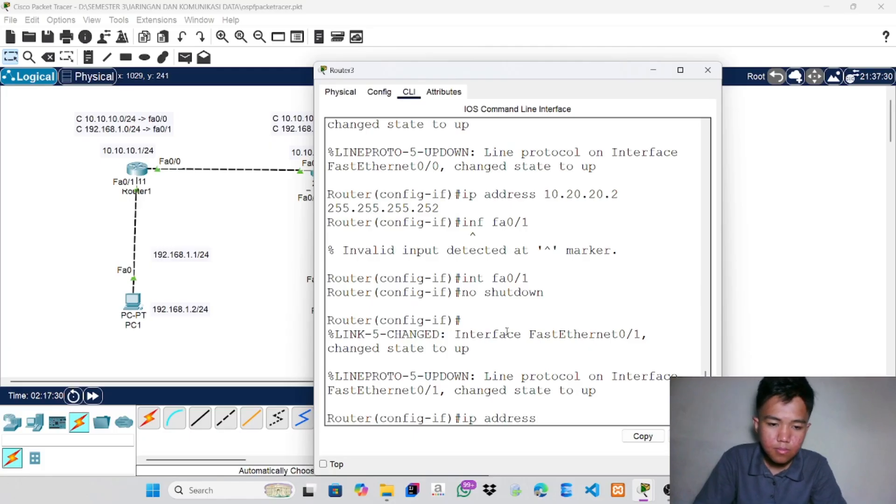
type(" 10")
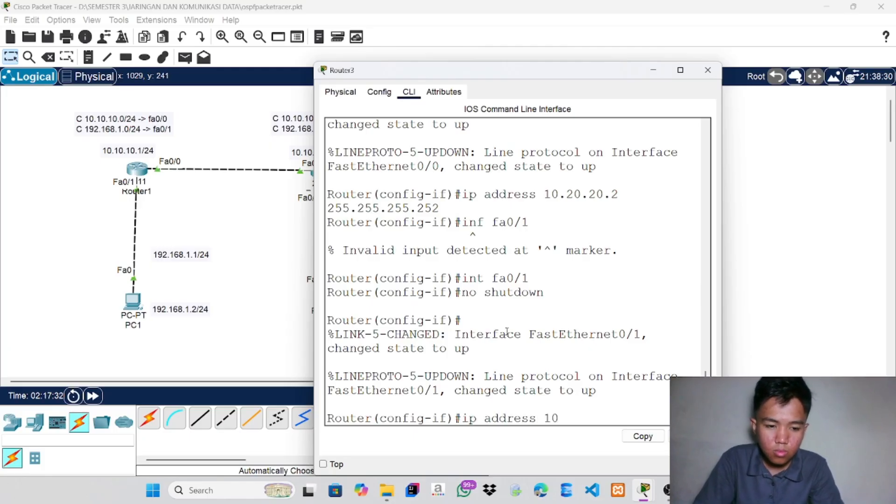
key("BackSpace")
key("BackSpace")
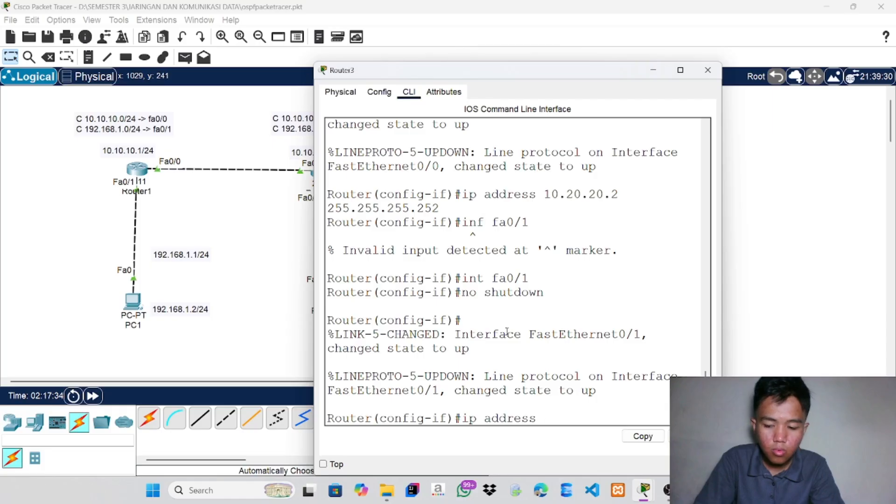
type("192.16")
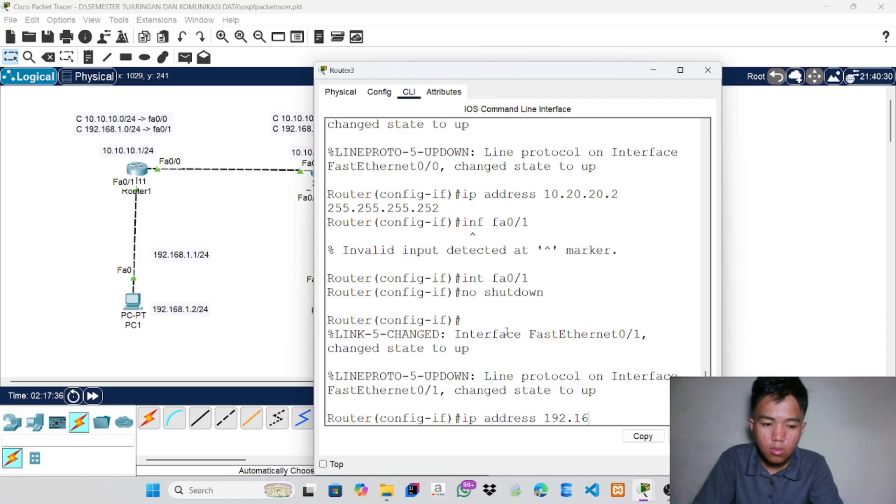
type("8.3.")
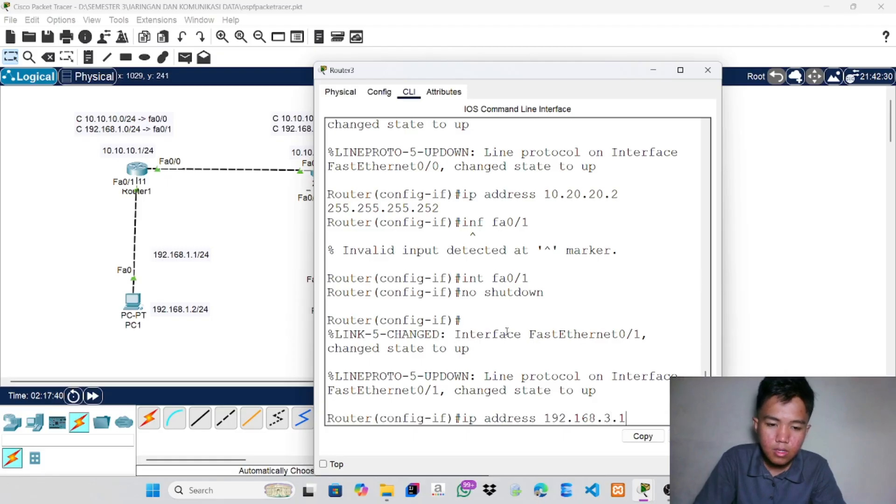
type("1 2555")
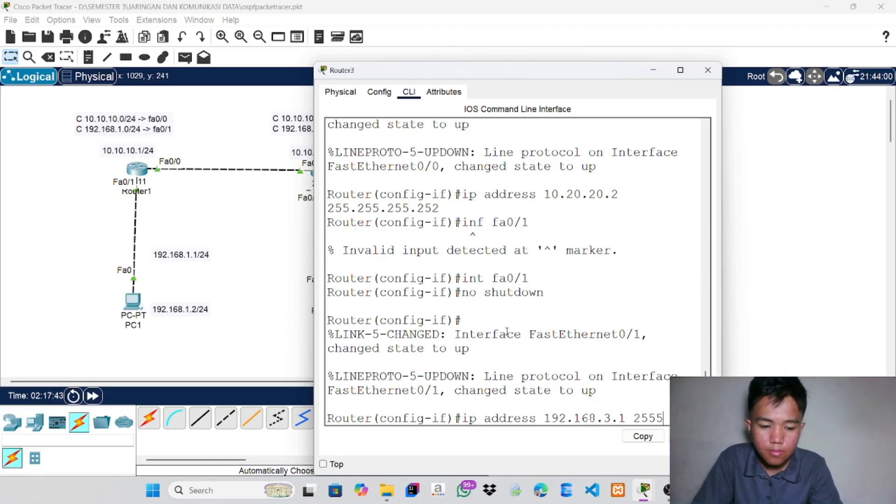
key("BackSpace")
type(".2")
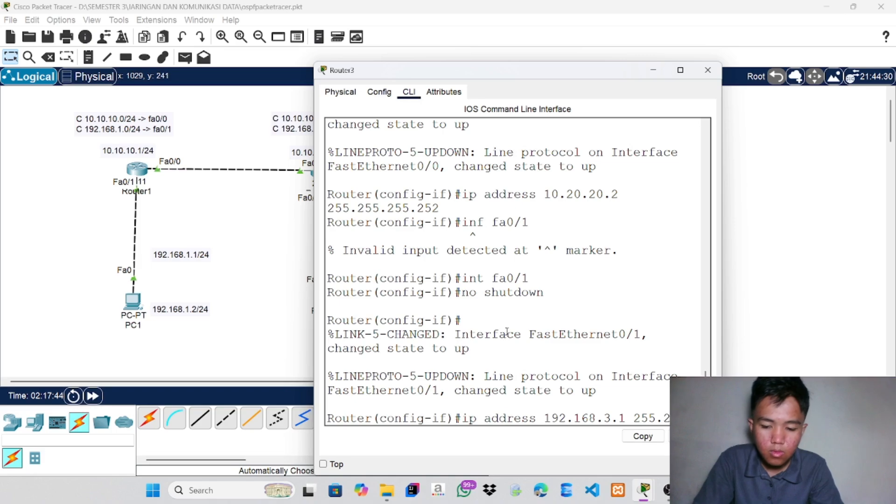
type("55.255.2")
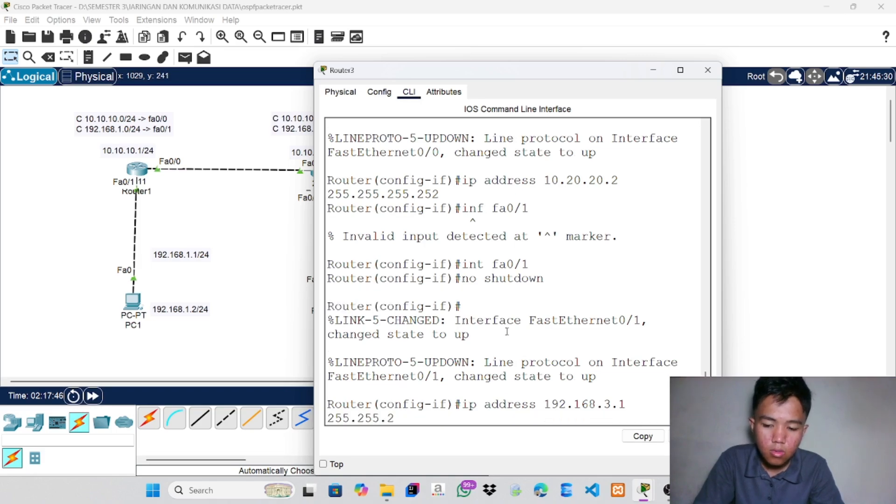
type(".0")
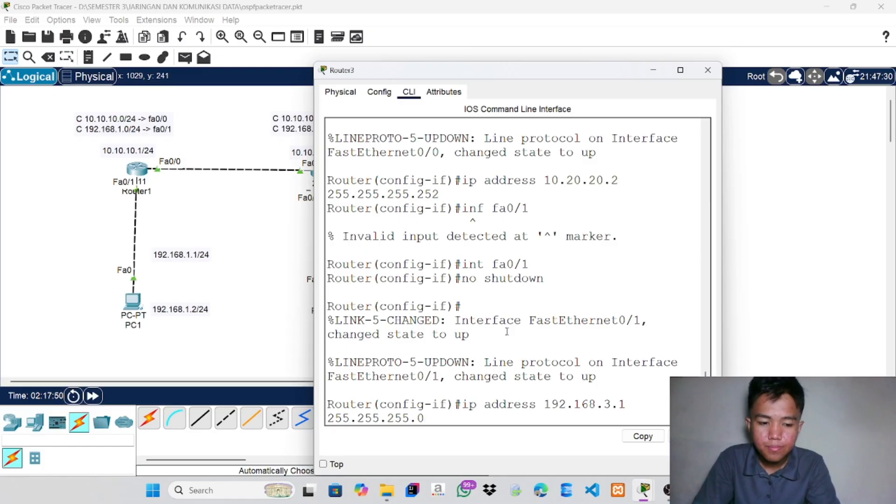
key("Return")
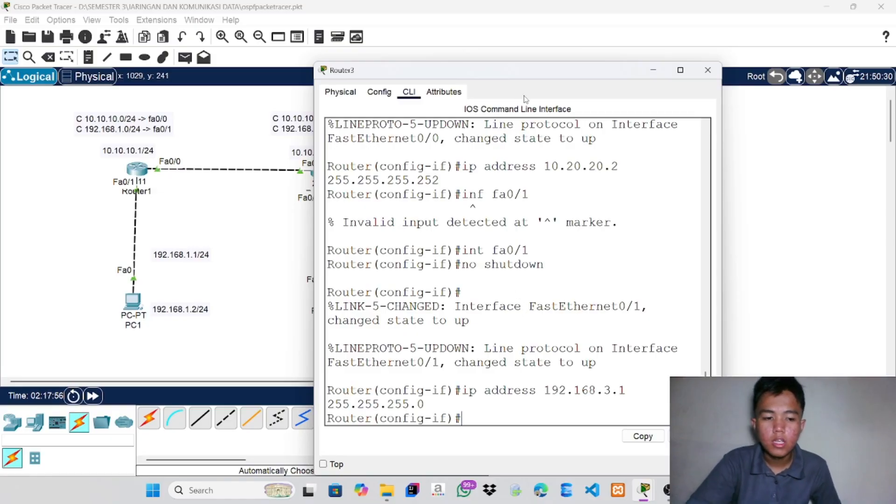
left_click(709, 75)
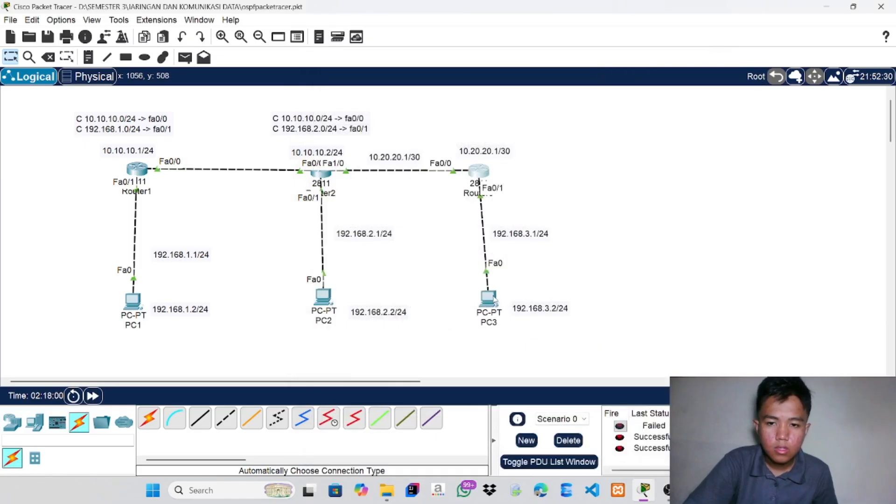
Set PC3's static IPv4 address to 192.168.3.2 with subnet mask 255.255.255.0
left_click(486, 299)
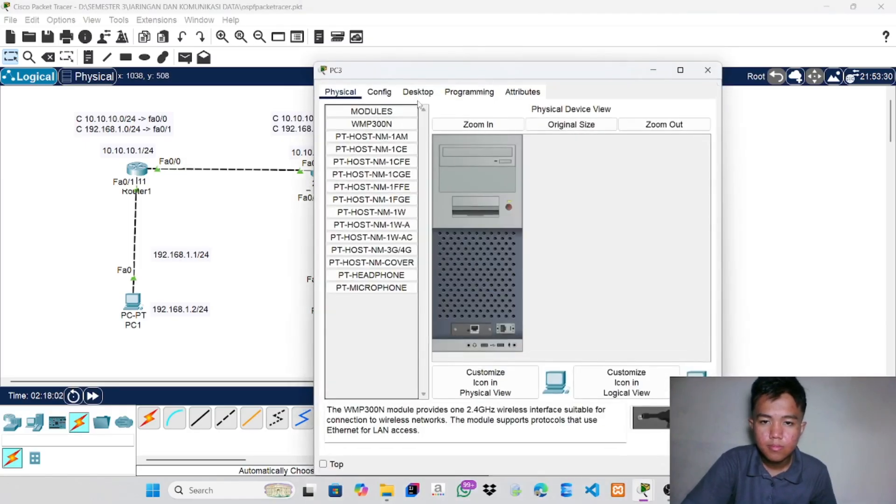
left_click(414, 95)
left_click(365, 128)
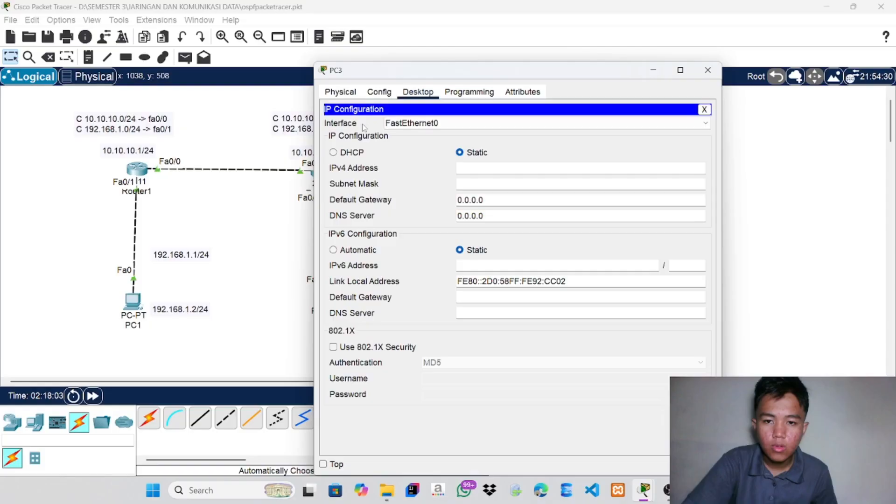
left_click(485, 168)
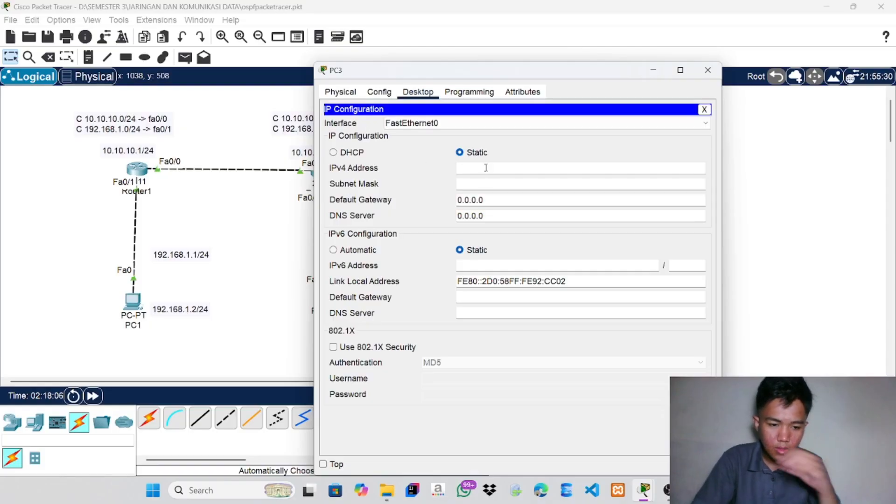
type("1")
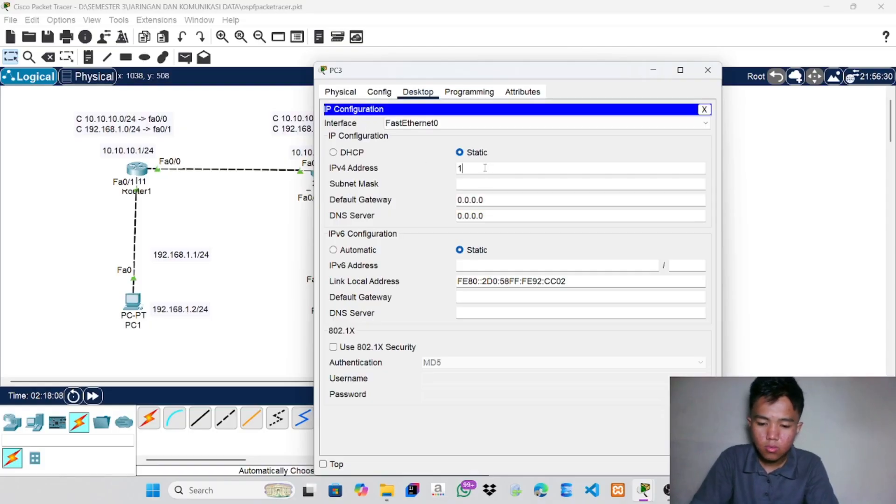
type("92.168")
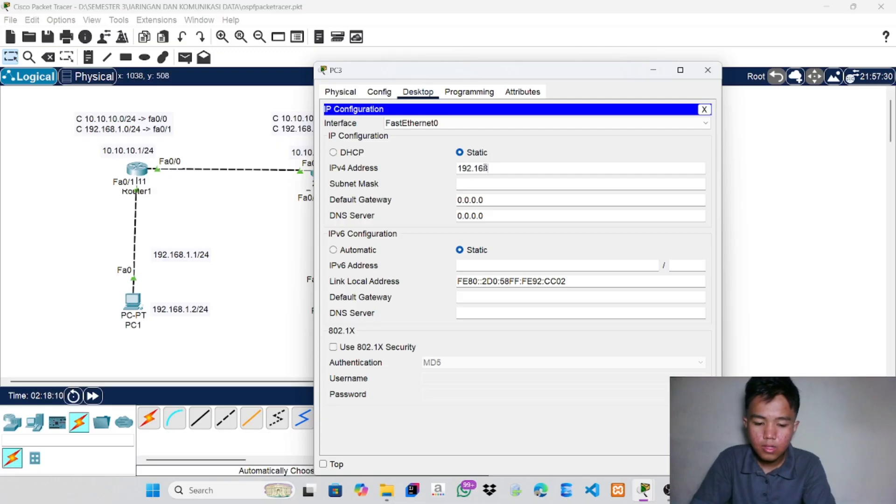
type(".")
type("3.1")
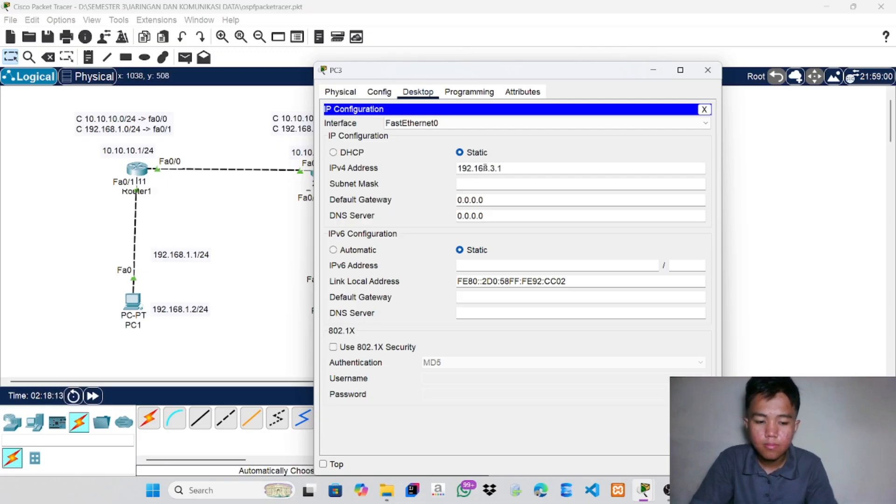
key("BackSpace")
type("2")
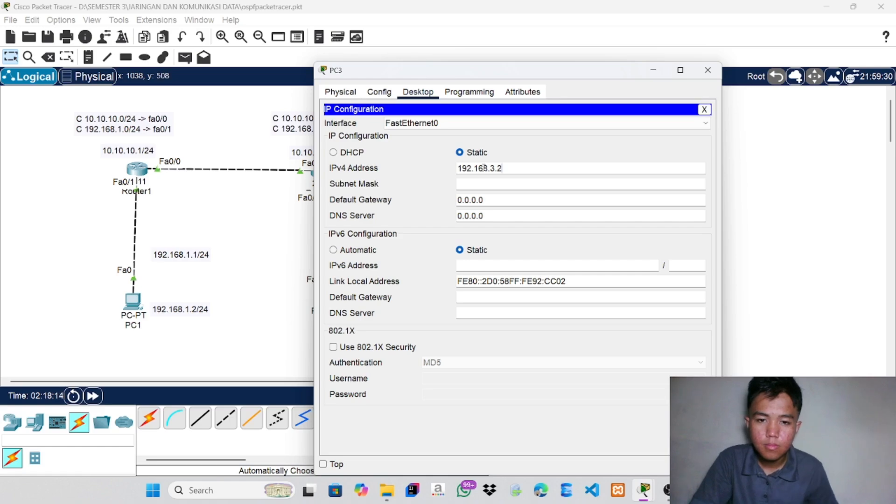
left_click(466, 181)
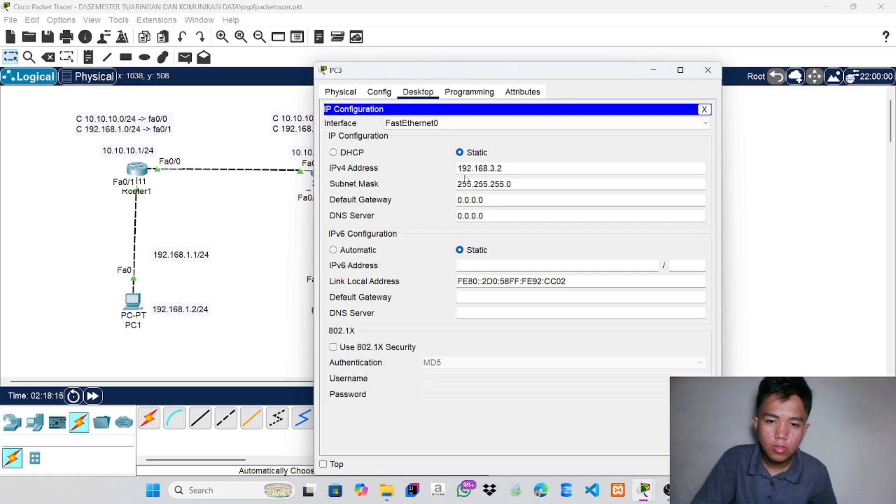
Set PC3's default gateway to 192.168.3.1 and close its configuration window
left_click(485, 202)
key("BackSpace")
key("BackSpace")
key("BackSpace")
key("BackSpace")
key("BackSpace")
key("BackSpace")
key("BackSpace")
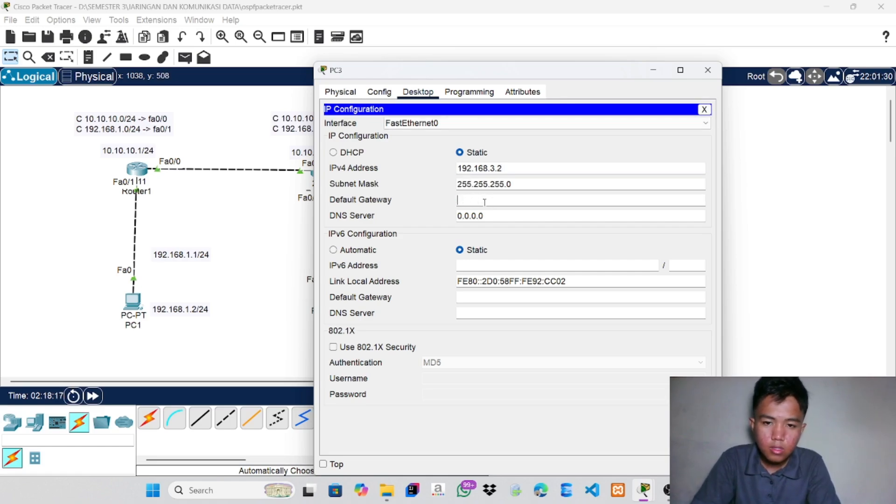
type("192.168")
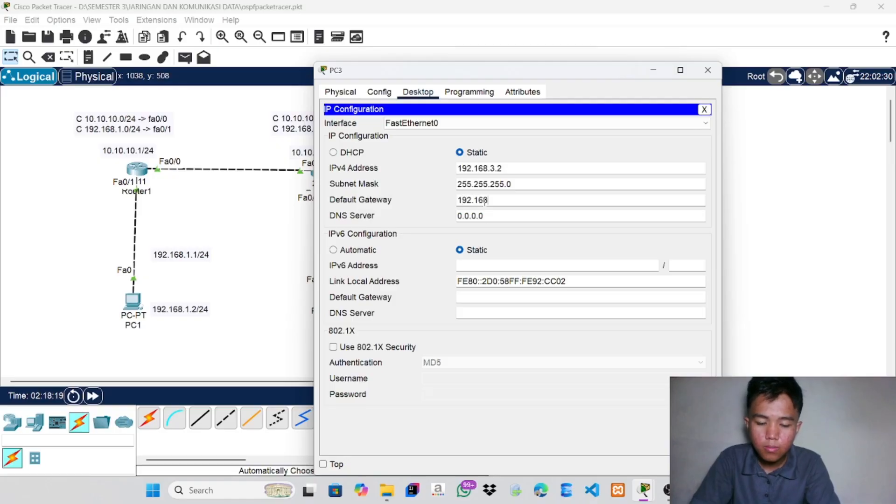
type(".3.1")
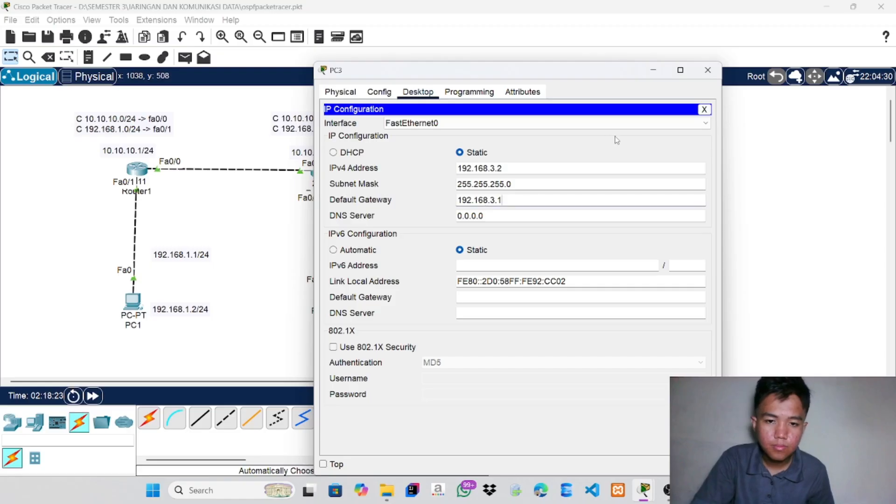
left_click(708, 70)
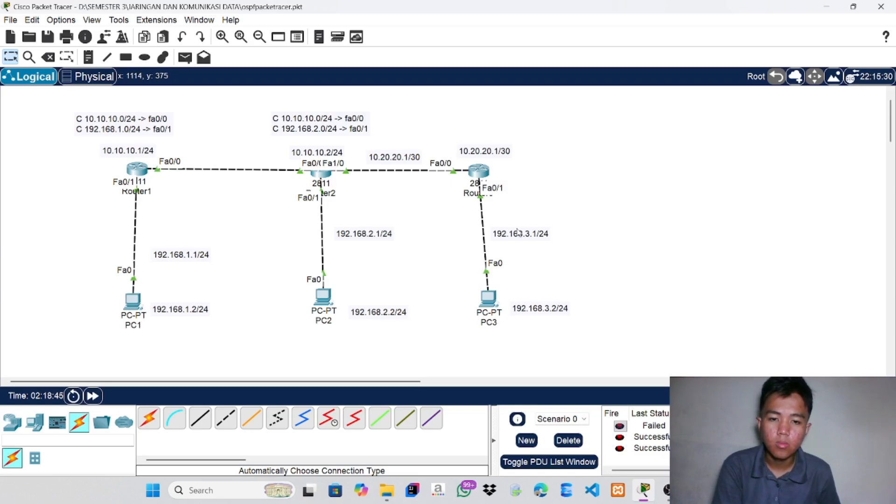
Reposition Router3 above PC3 and PC2 below Router2 so their vertical links run straight
left_click_drag(483, 181, 490, 181)
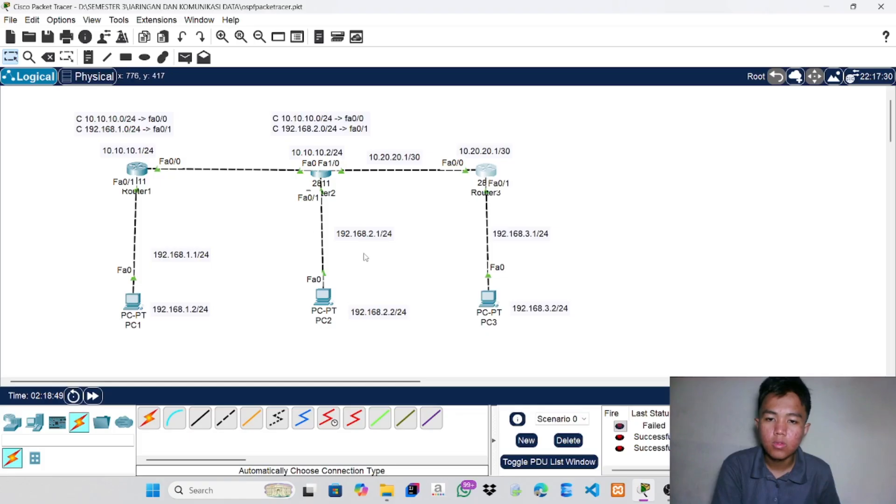
mouse_move(334, 303)
left_mouse_down()
mouse_move(317, 307)
mouse_move(331, 306)
left_mouse_up()
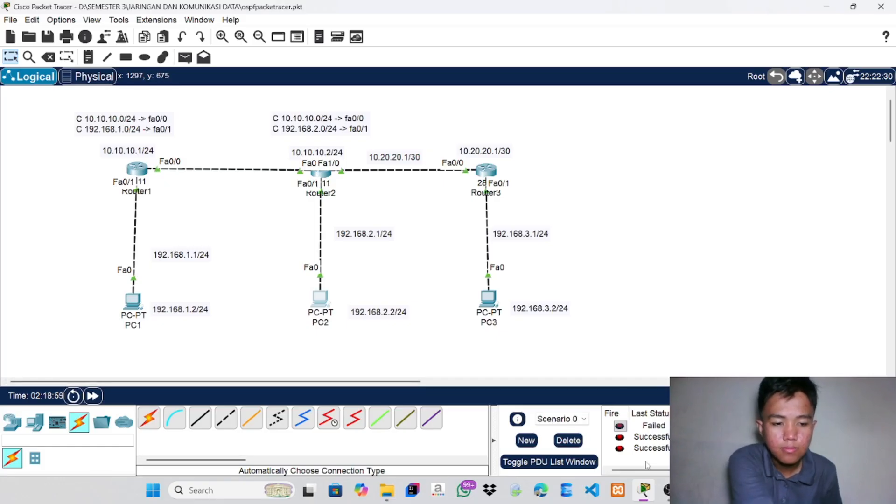
left_click(671, 490)
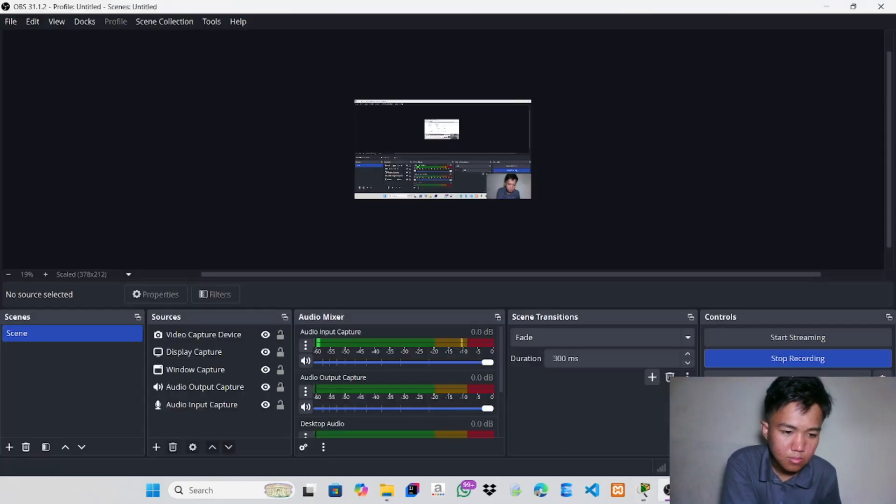
left_click(748, 367)
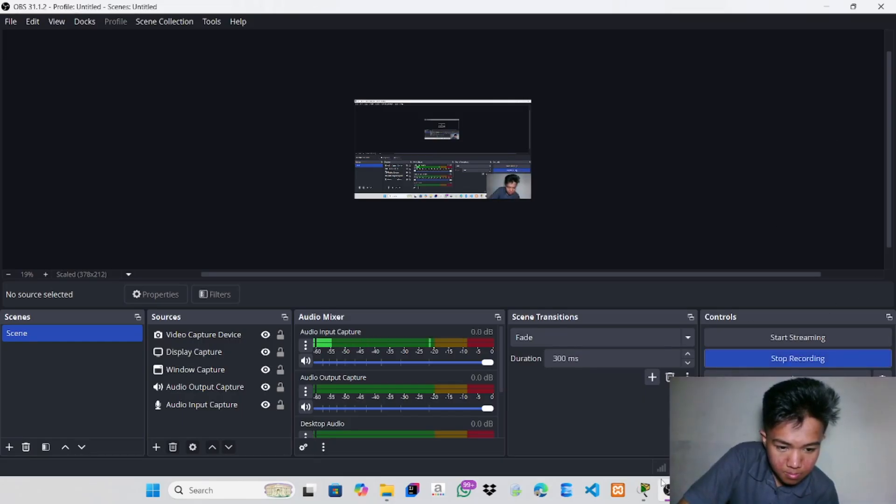
left_click(645, 490)
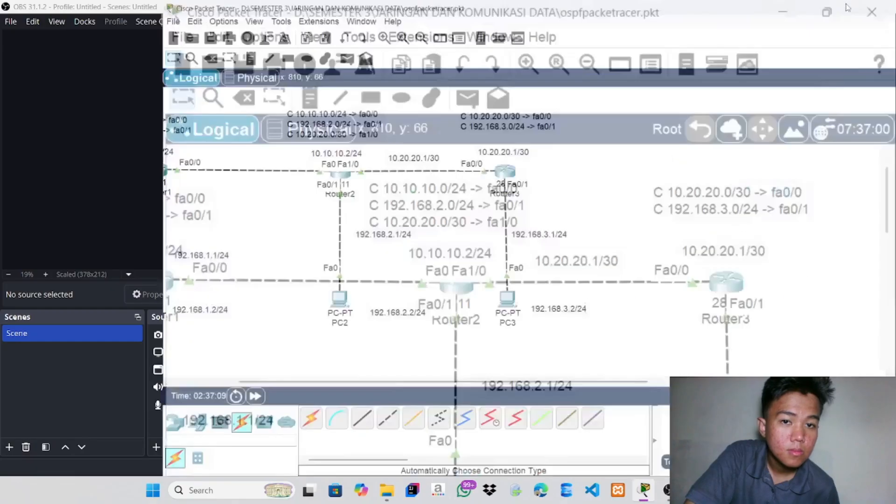
left_click(854, 8)
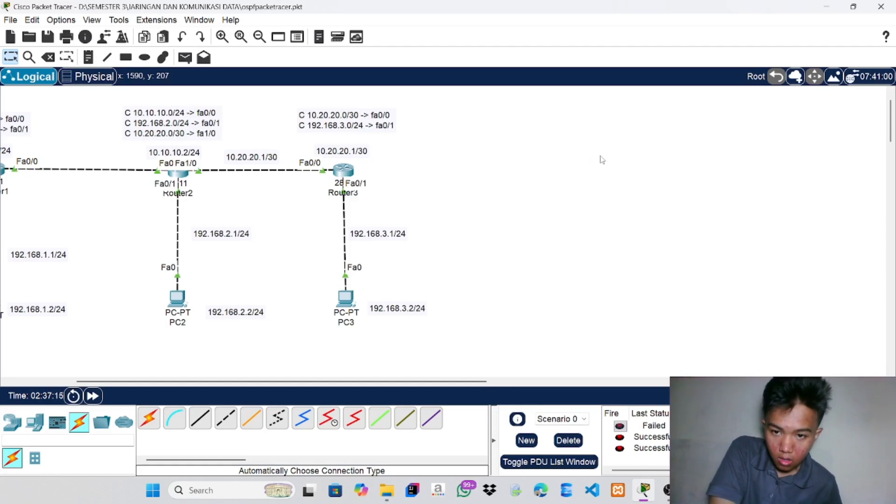
Delete the existing PDU results of Scenario 0 and send a simple PDU from PC2 to PC3
left_click_drag(325, 378, 260, 379)
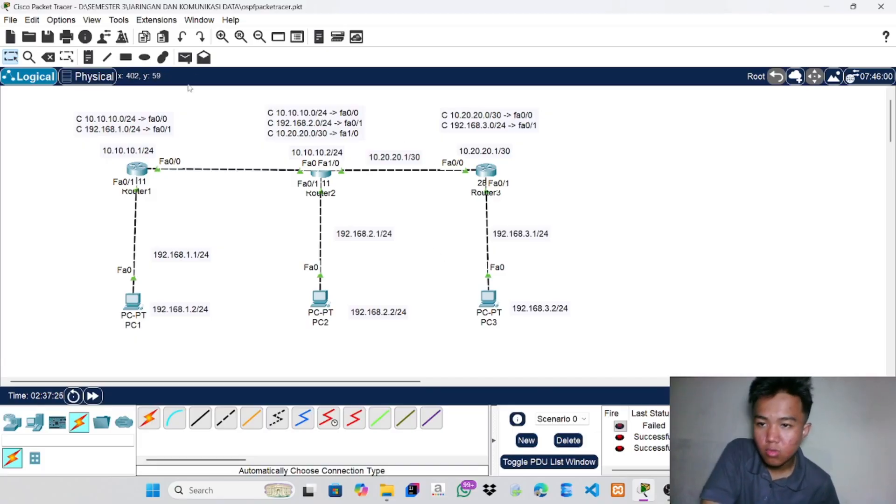
left_click(569, 441)
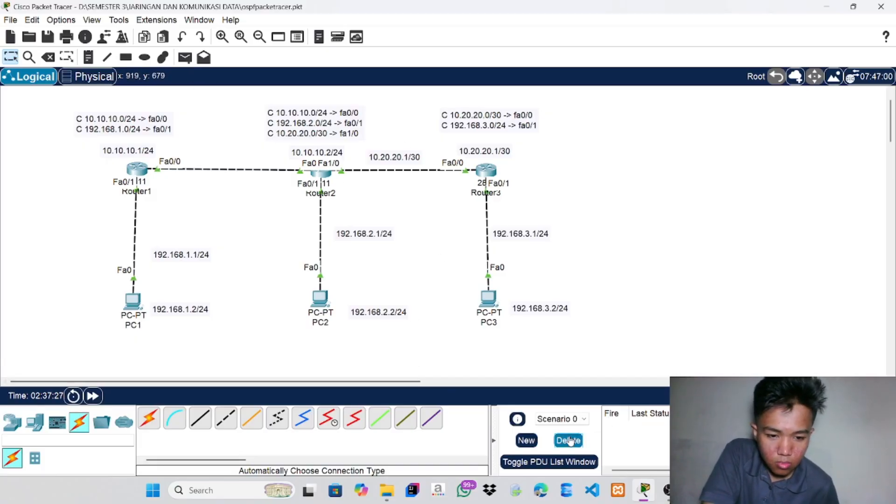
left_click(186, 58)
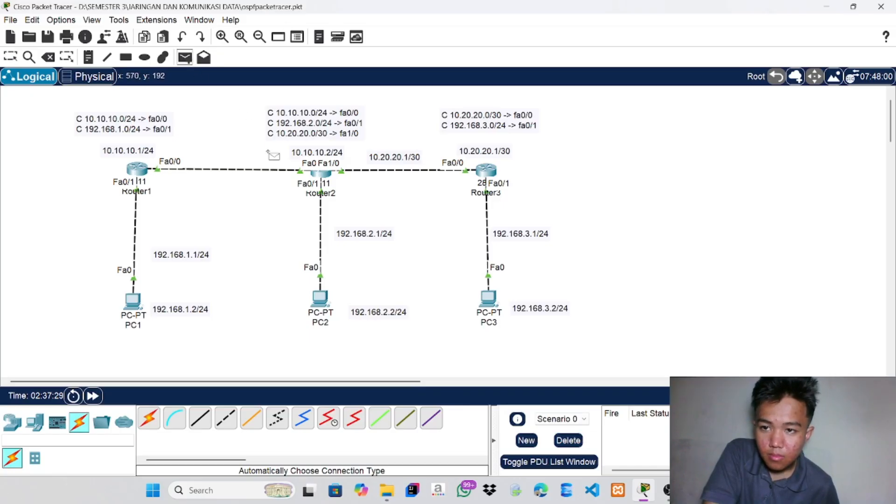
left_click(321, 299)
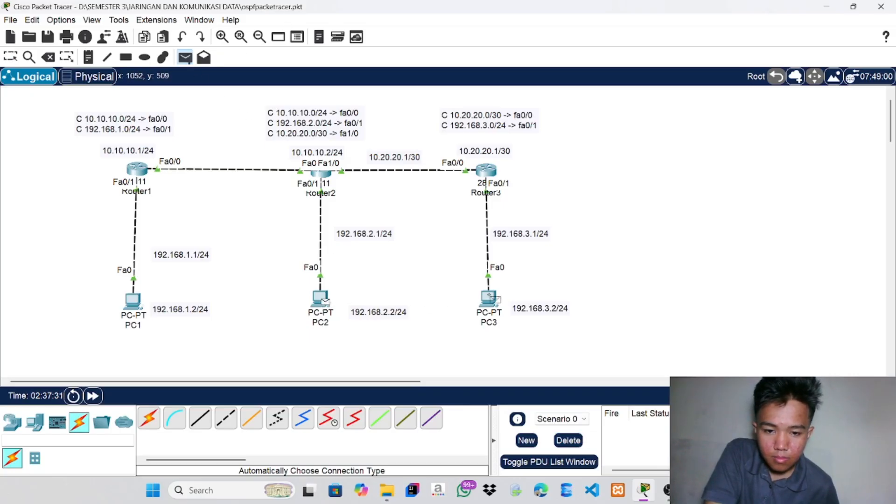
left_click(492, 298)
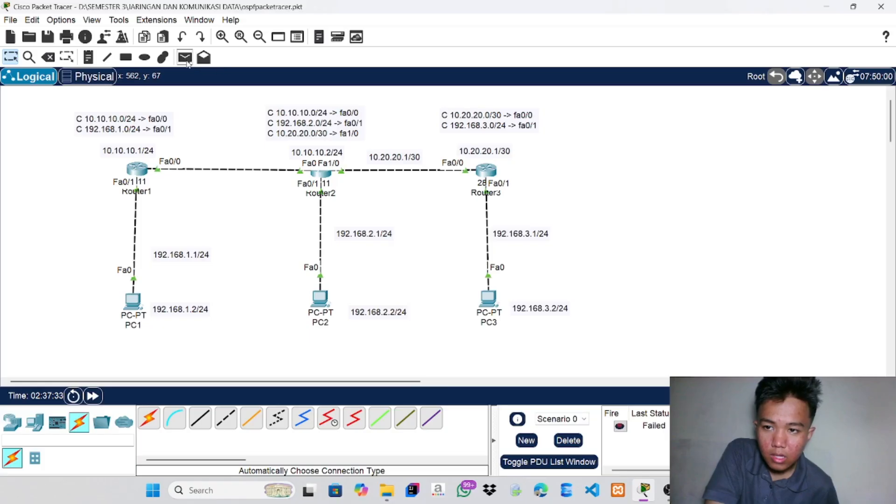
Send another simple PDU from PC2 to PC3, then delete all PDU results from Scenario 0
left_click(186, 59)
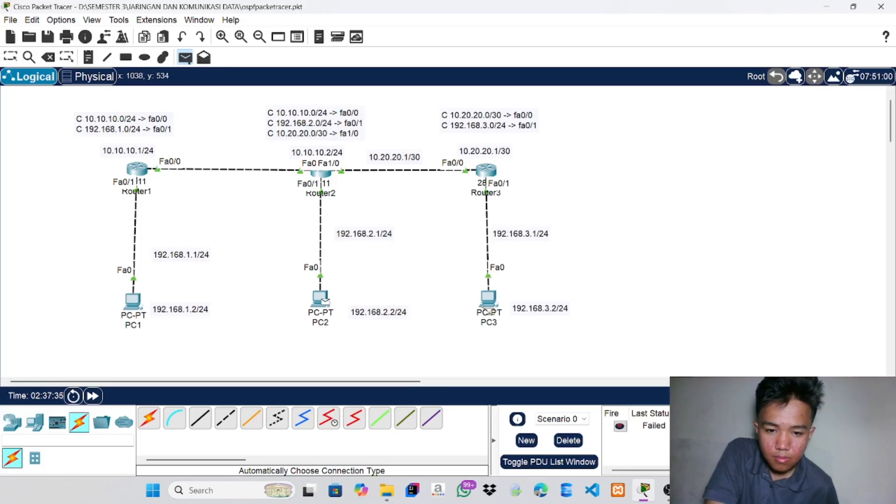
left_click(326, 301)
left_click(489, 298)
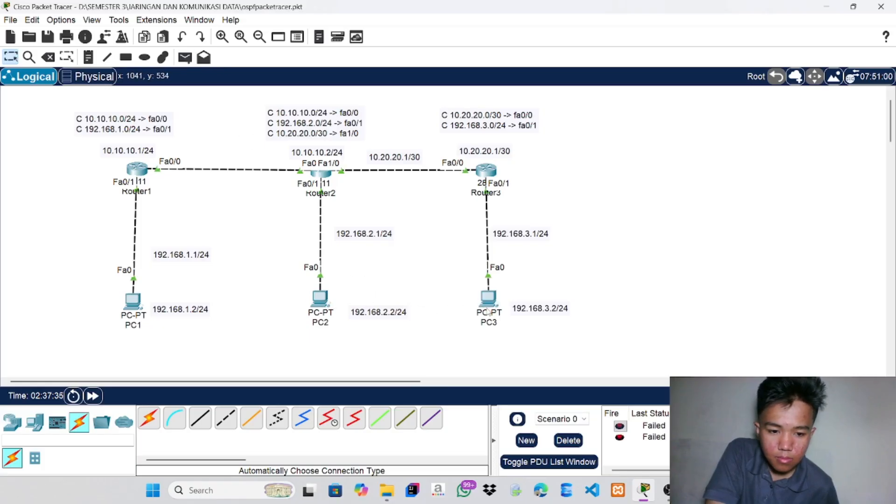
left_click(568, 440)
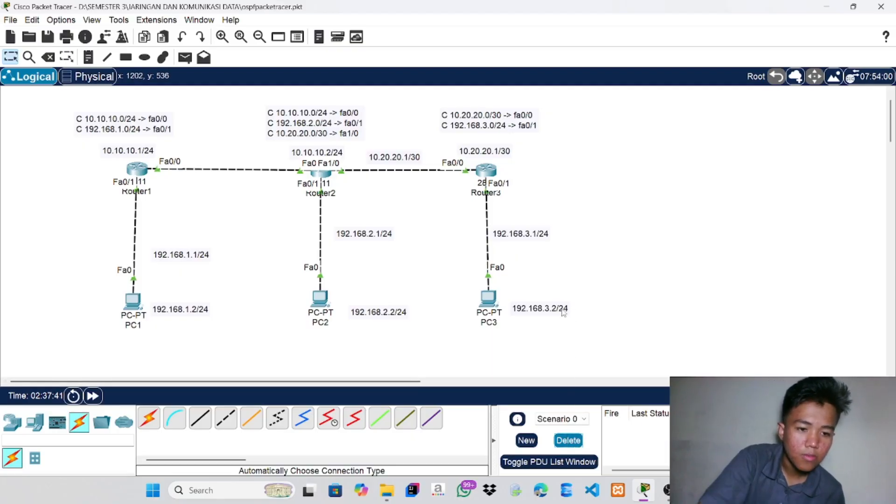
Enter global configuration mode in Router2's command line and open OSPF process 2 with router ospf 2
left_click(321, 173)
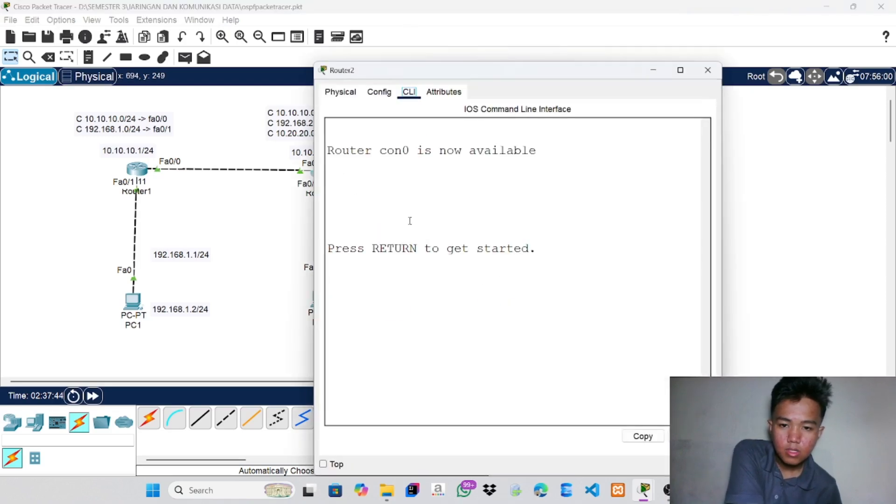
key("Return")
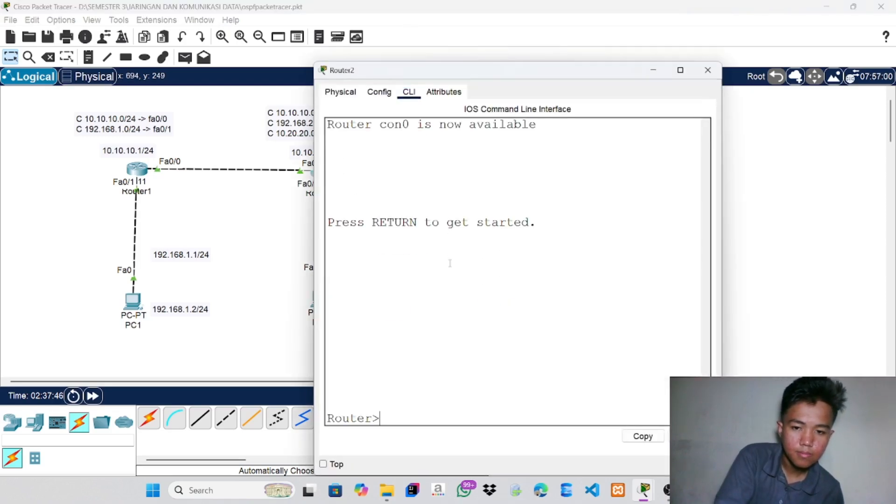
type("e")
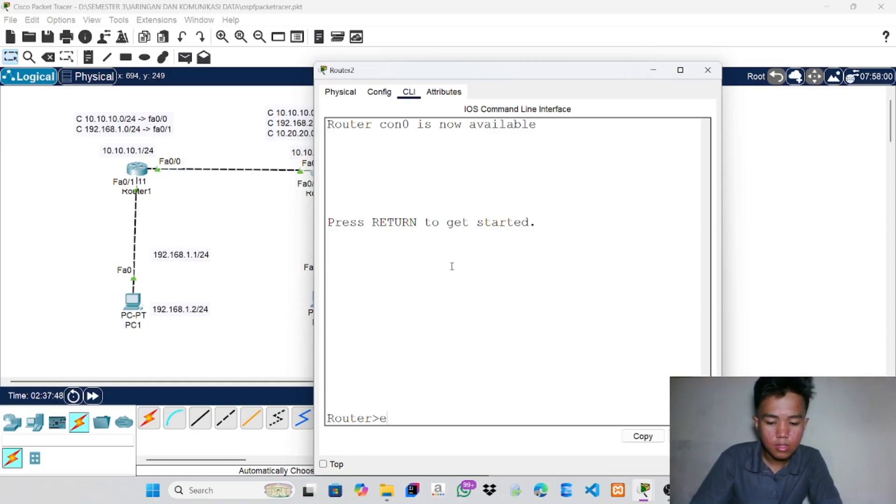
type("n")
key("Return")
type("con")
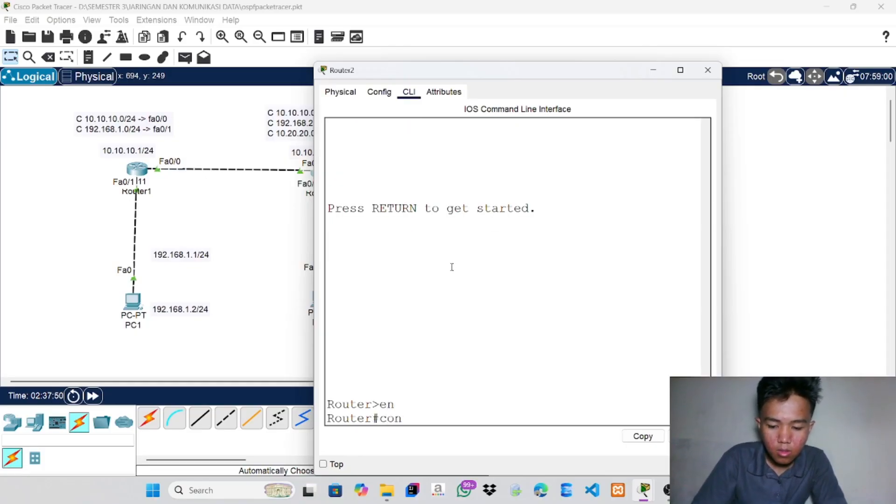
type("f t")
key("Return")
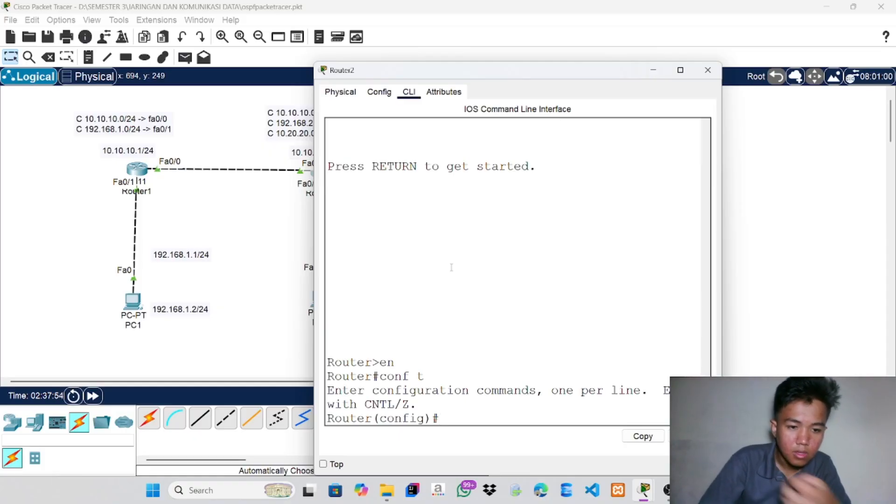
type("router")
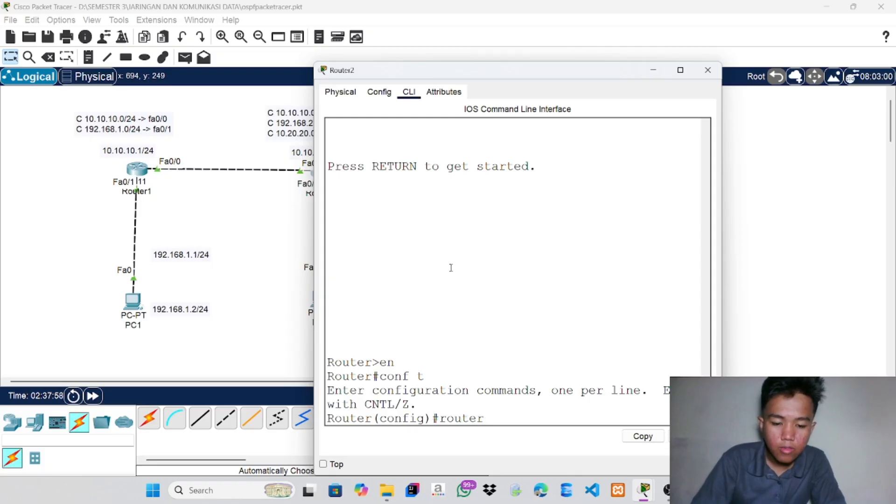
type(" ospf 2")
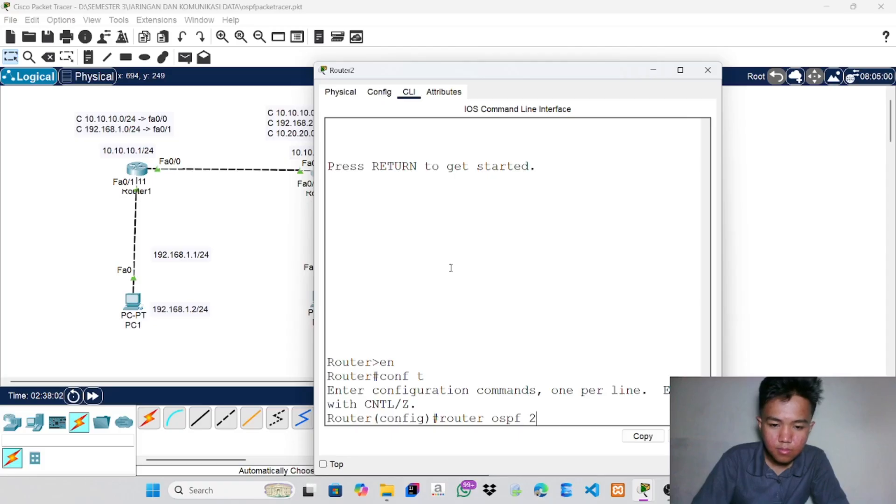
key("Return")
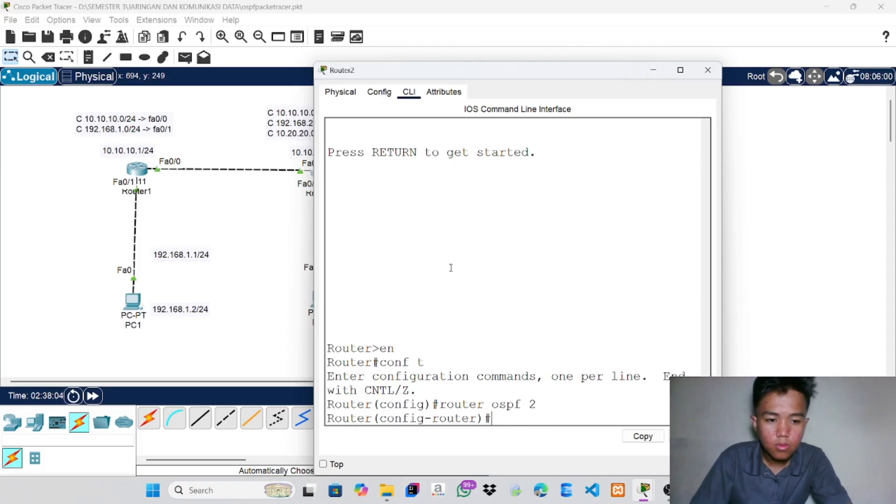
Advertise network 10.20.20.0 with its wildcard mask in area 0 on Router2, and minimize the router's window
type("network")
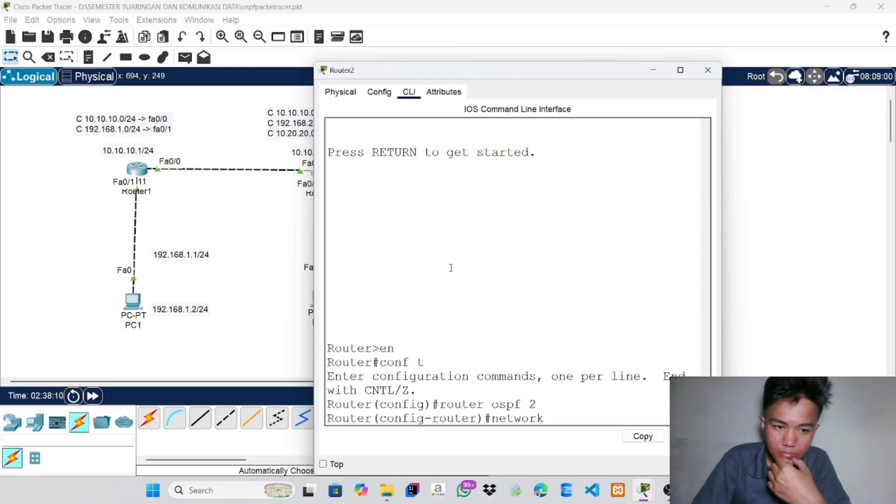
type("10")
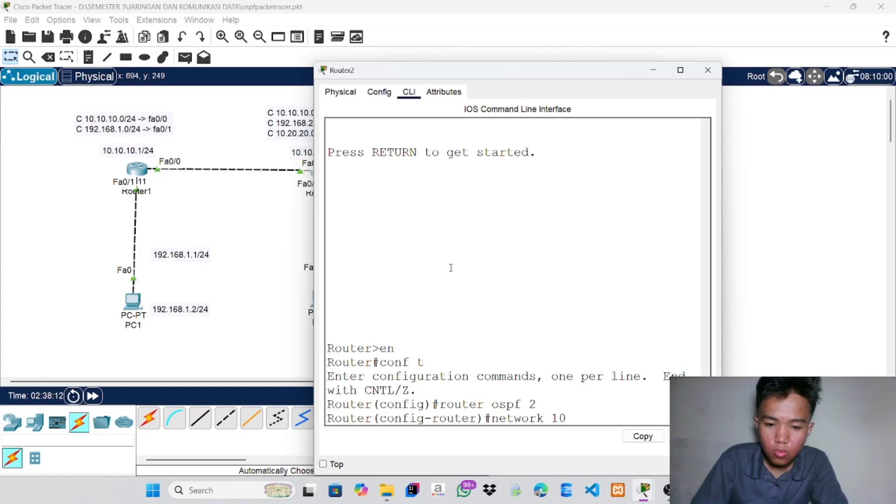
type(".20")
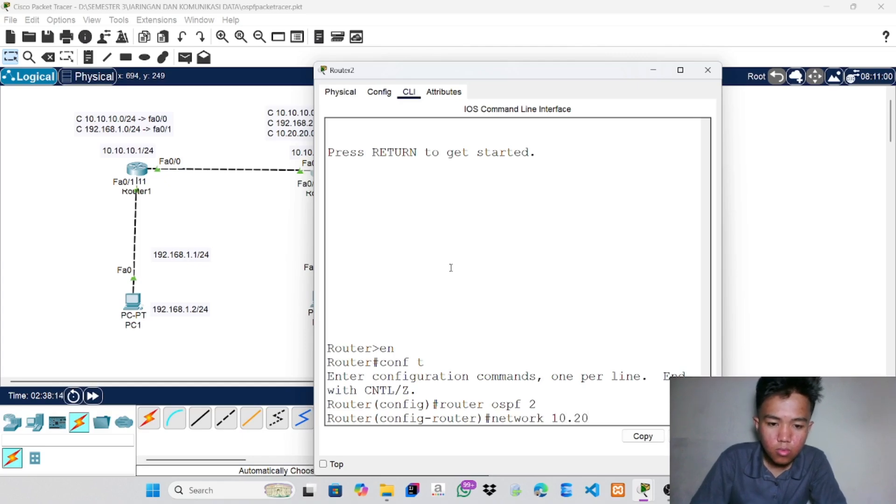
type(".20.")
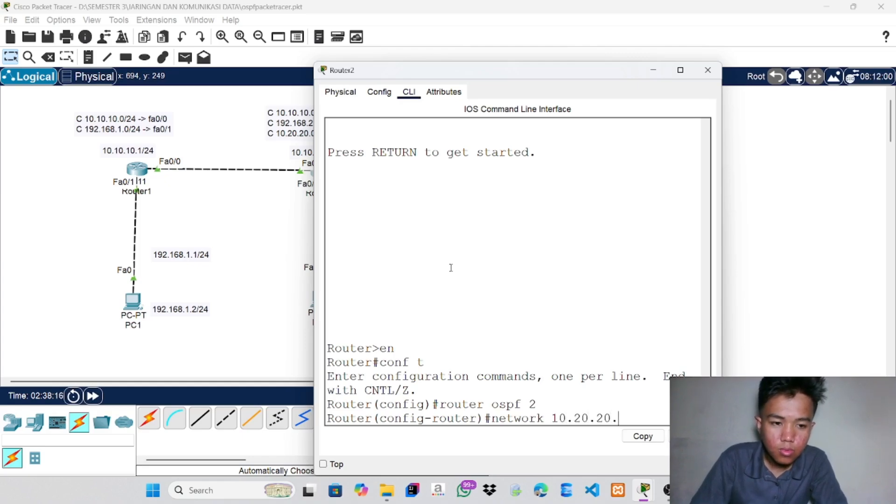
type("0")
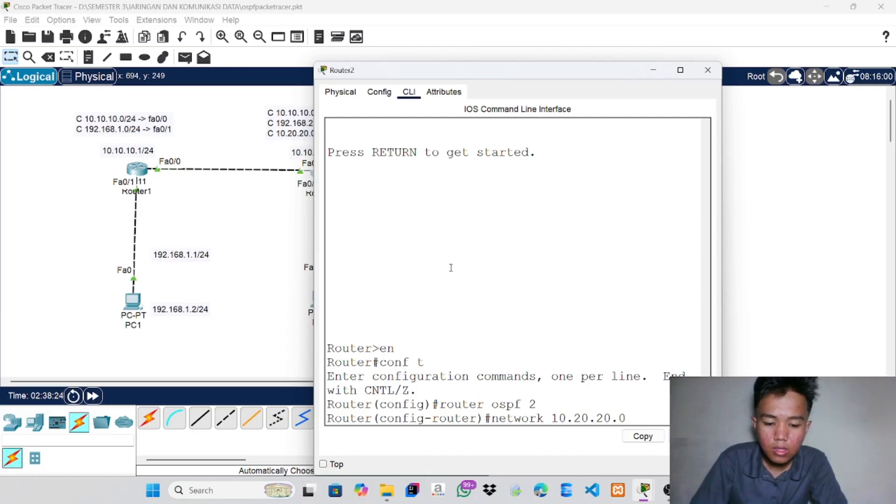
type("0.0.")
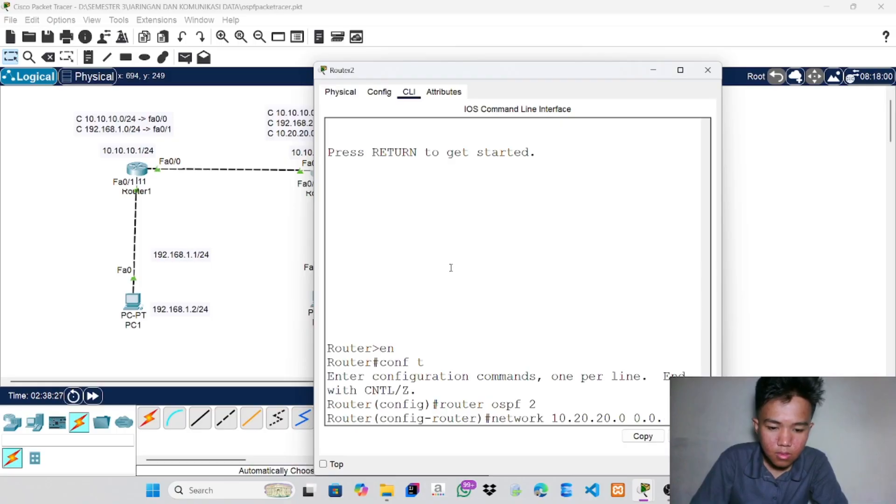
type("0 ")
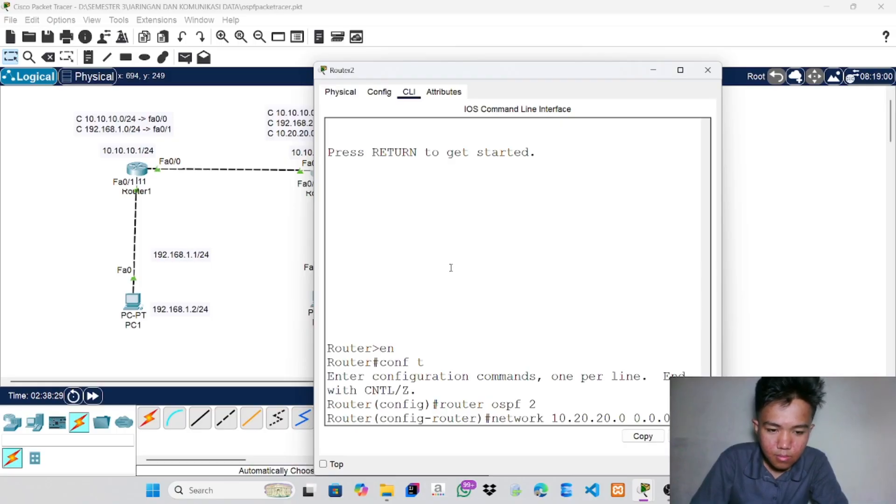
type("area")
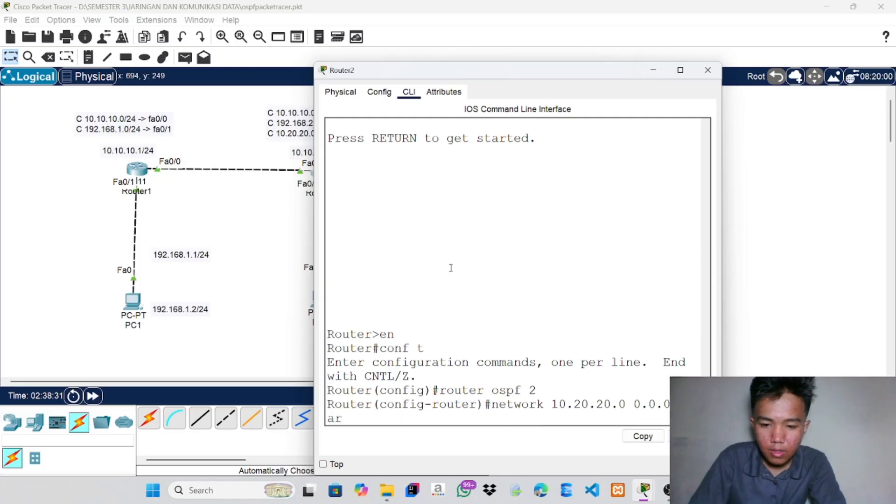
type(" 0")
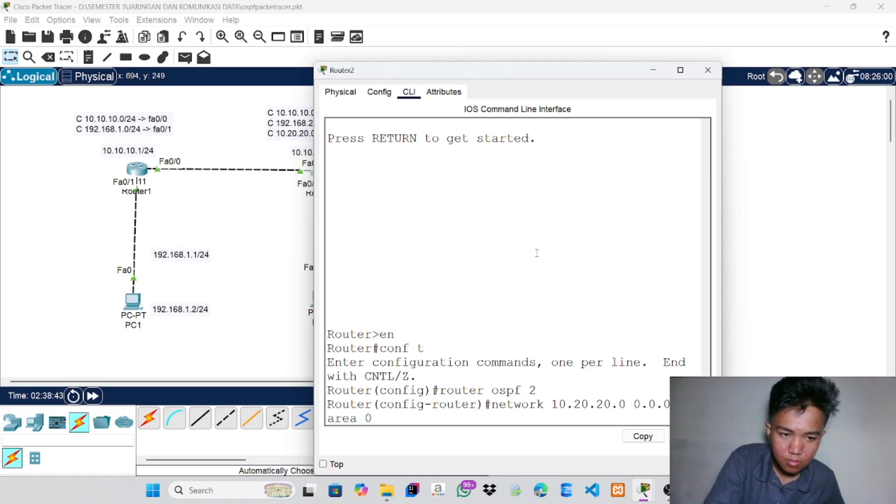
key("Return")
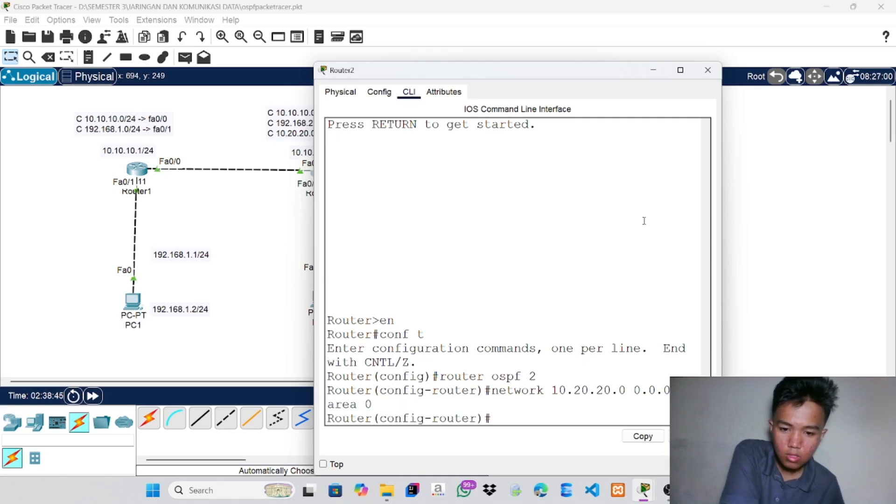
left_click(655, 72)
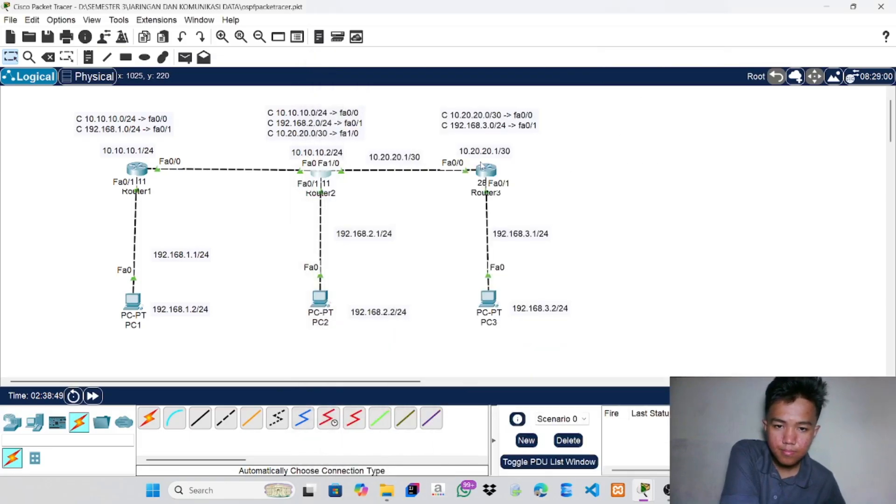
Enter global configuration mode in Router3's command line and open OSPF process 3 with router ospf 3
left_click(483, 169)
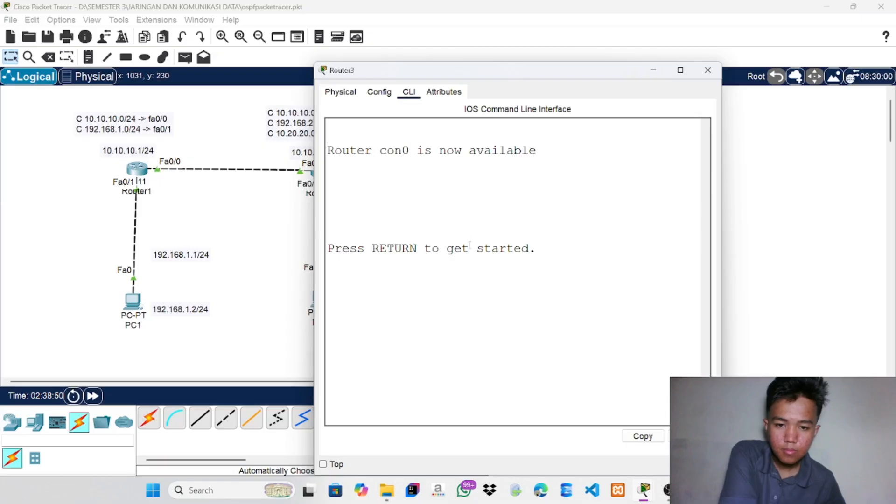
key("Return")
type("en")
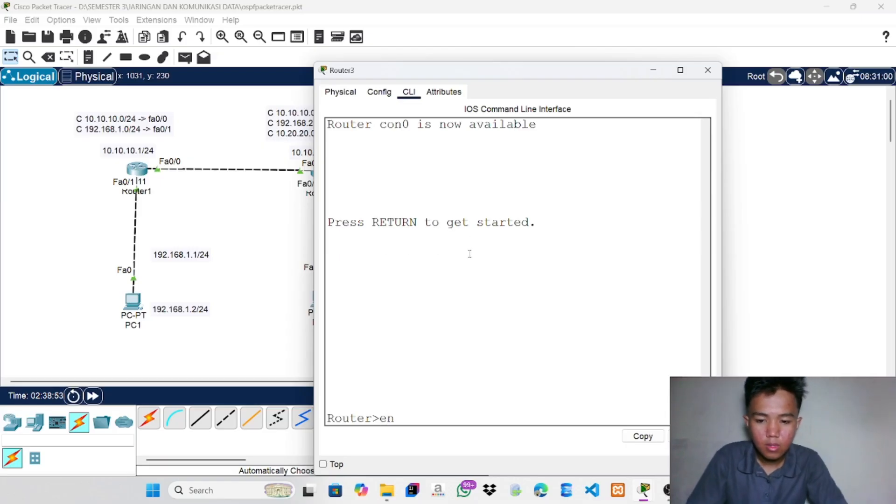
key("Return")
type("conf t")
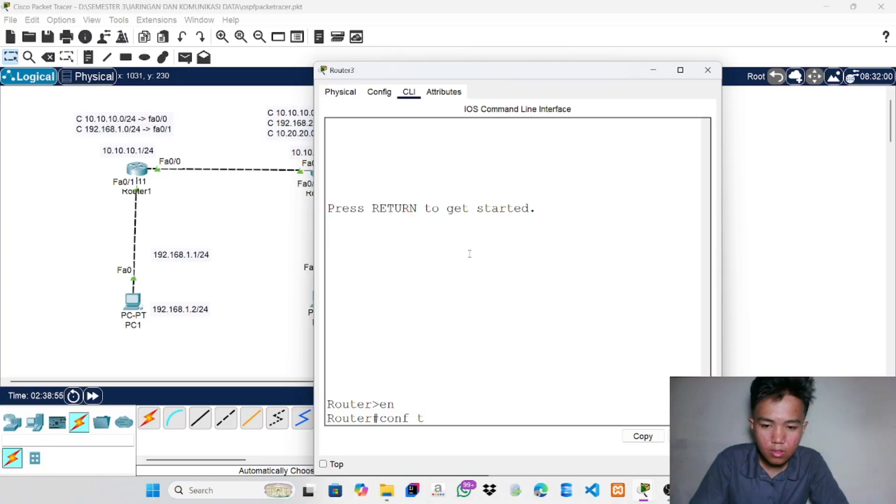
key("Return")
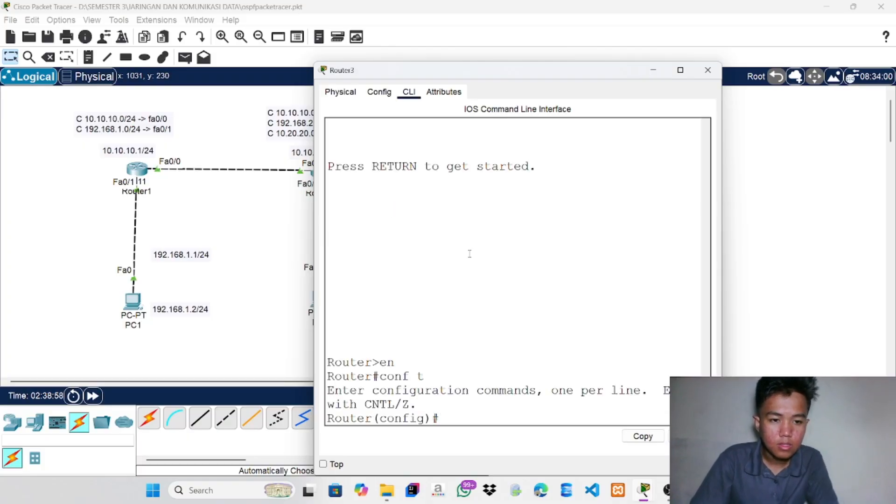
type("router")
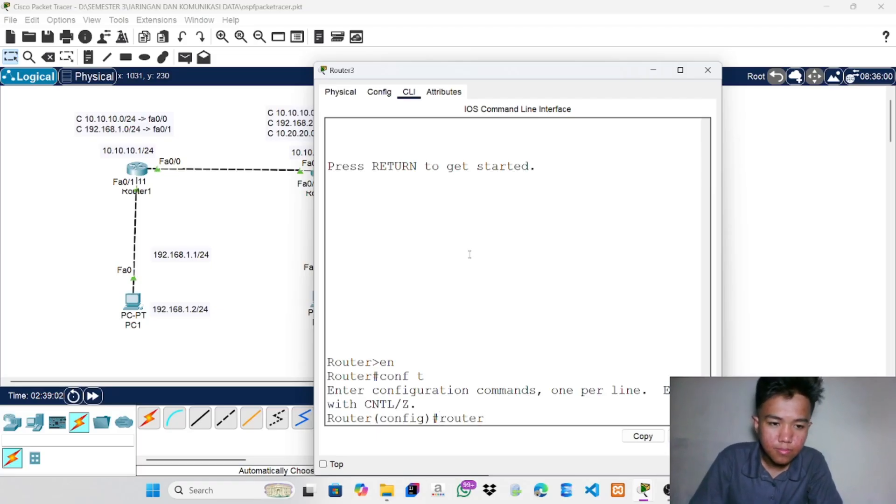
type(" os")
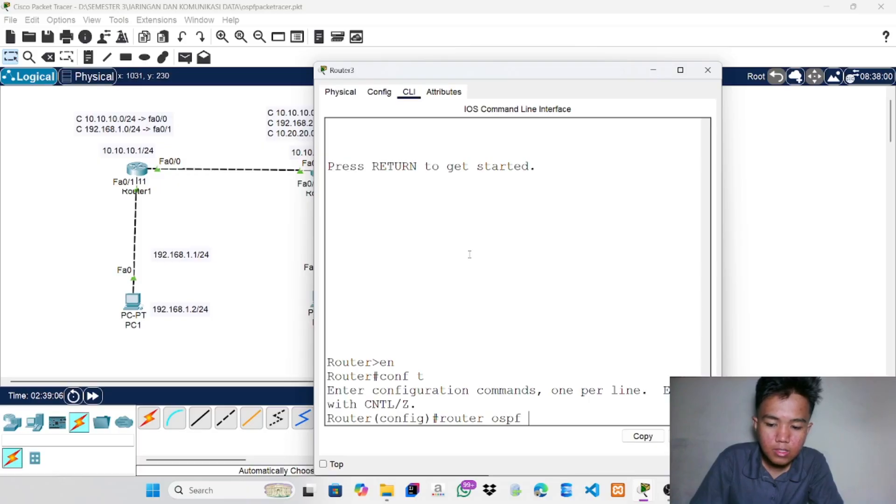
type("pf ")
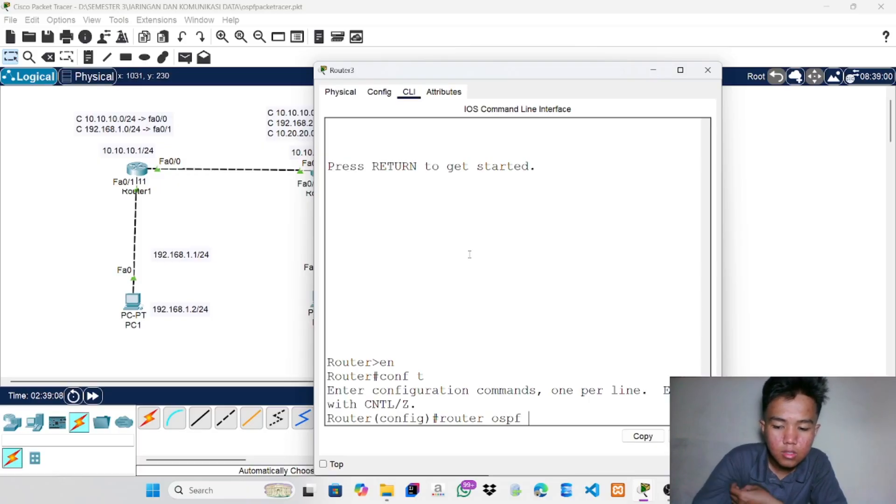
type("3")
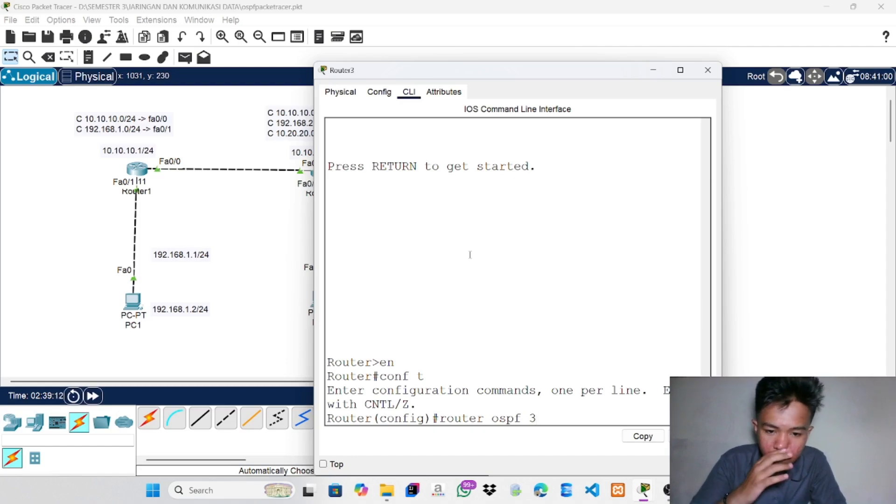
key("Return")
Advertise network 10.20.20.0 with wildcard mask 0.0.0.3 in area 0 under Router3's OSPF process
type("netw")
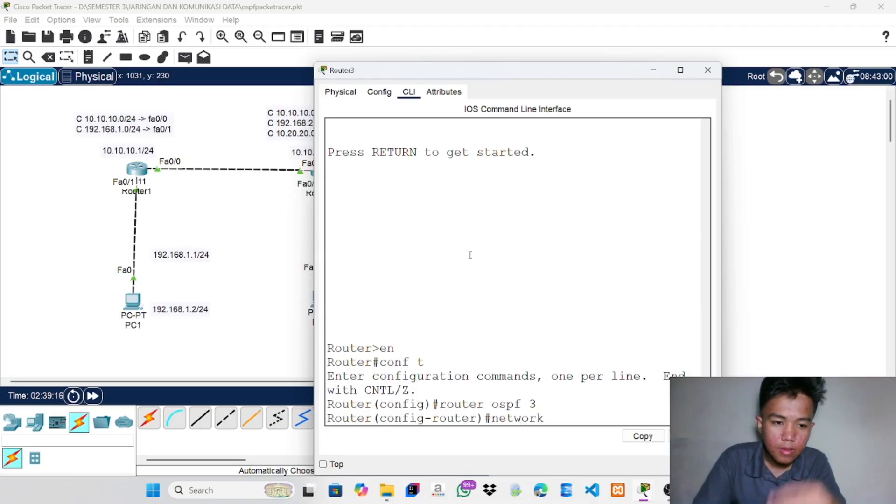
type("ork 10.2")
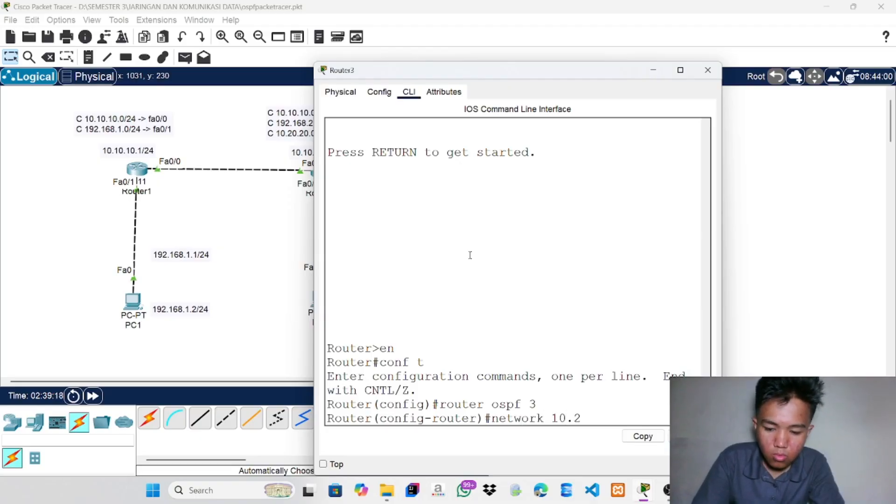
type("0.20.")
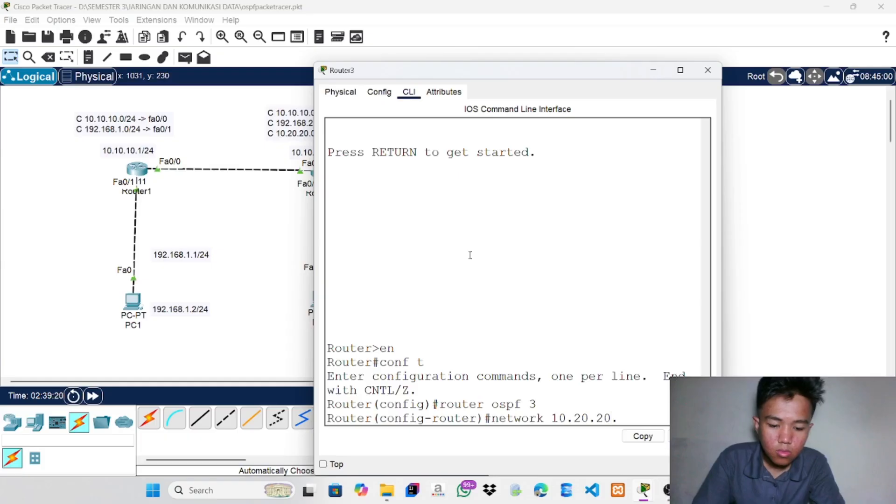
type("0 0")
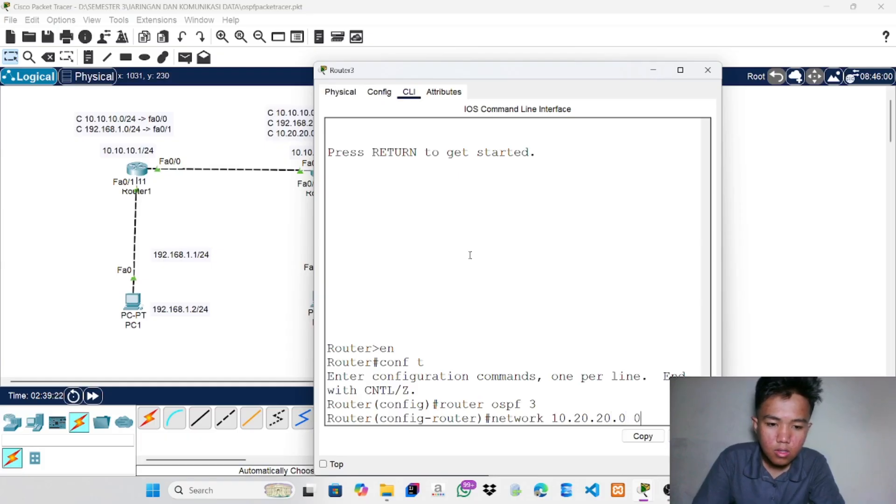
type(".0.0 ")
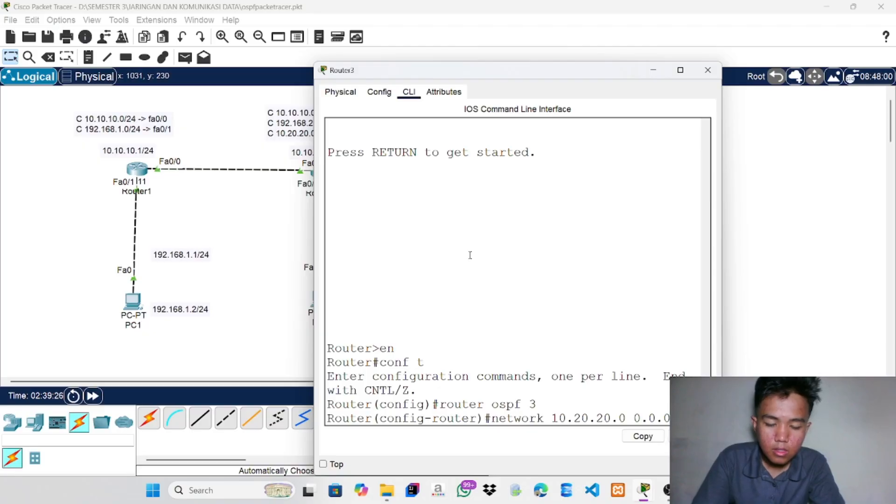
type("area 0")
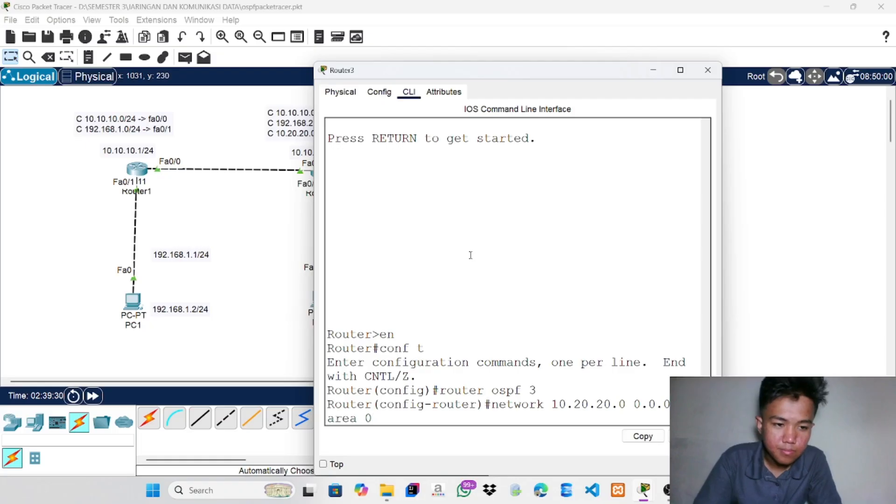
key("Return")
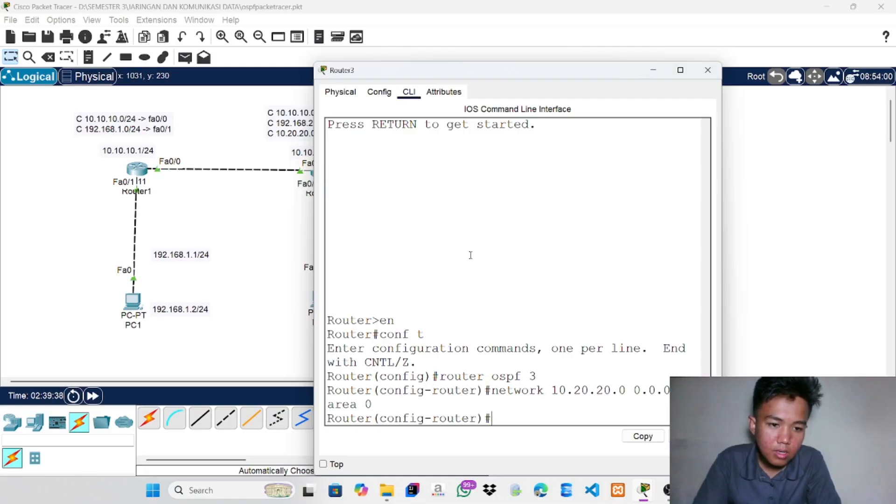
type("net")
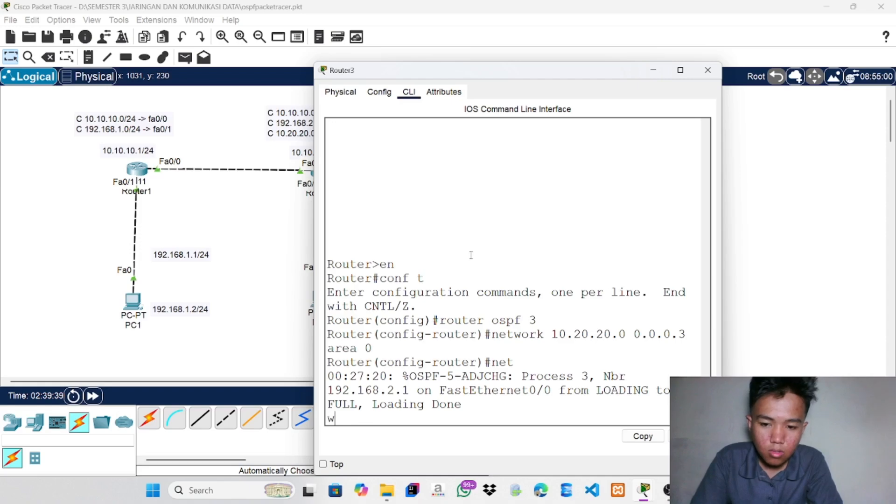
key("BackSpace")
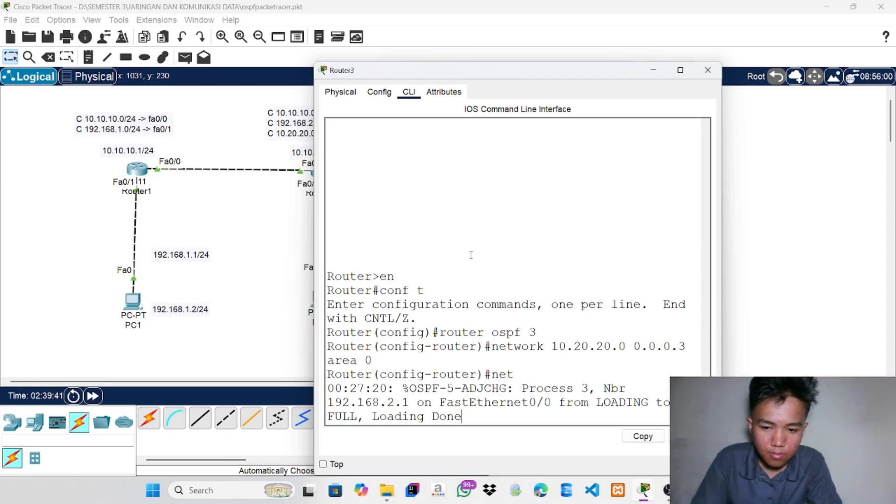
key("BackSpace")
key("Return")
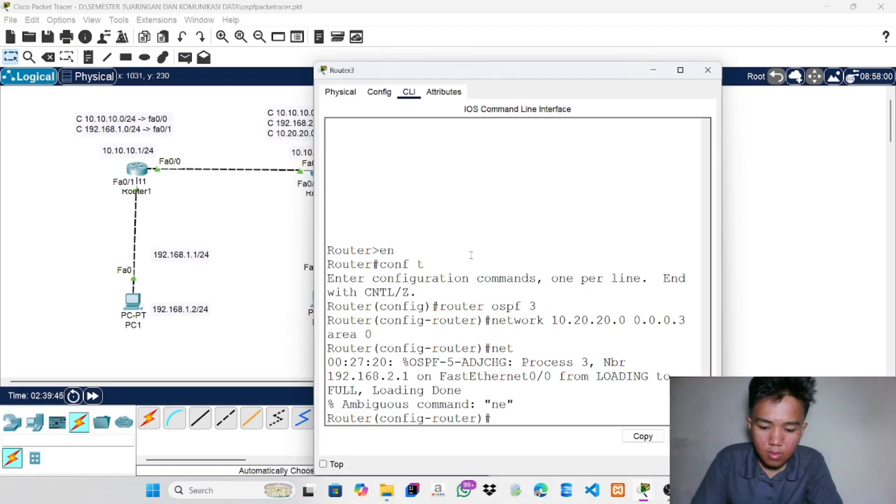
Advertise network 192.168.3.0 with wildcard mask 0.0.0.255 in area 0 on Router3, and close the router's window
type("netw")
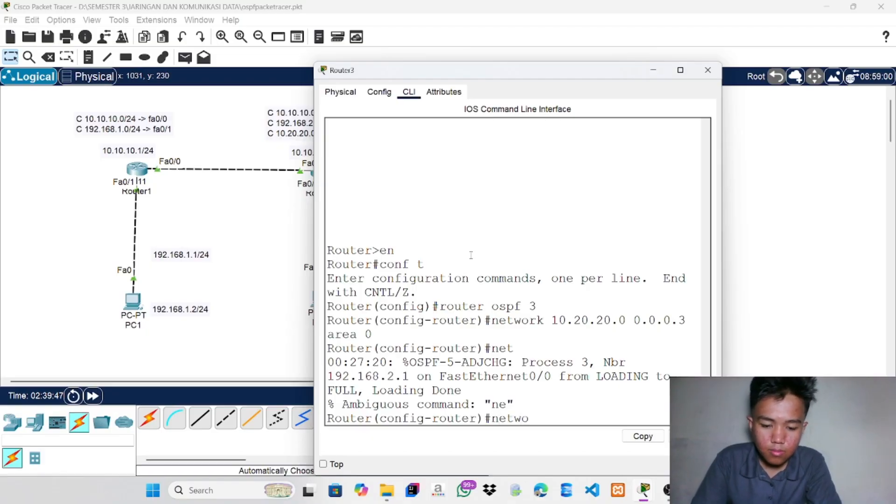
type("ork")
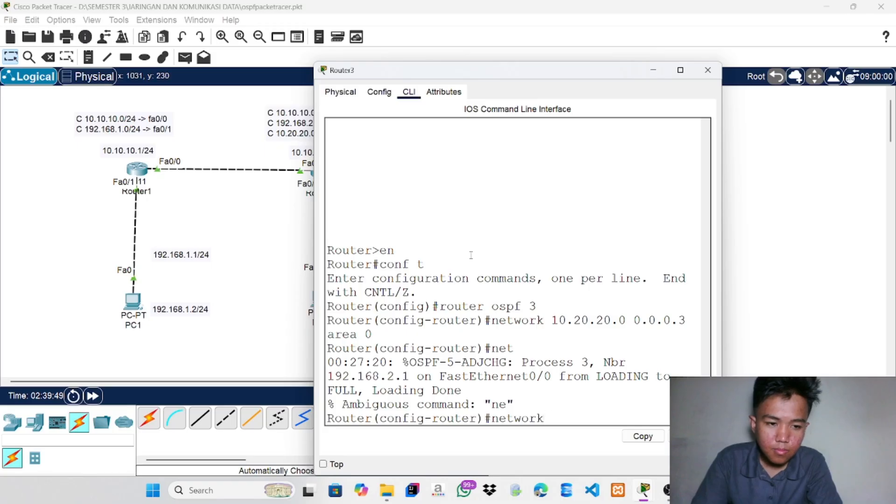
type(" 192.1")
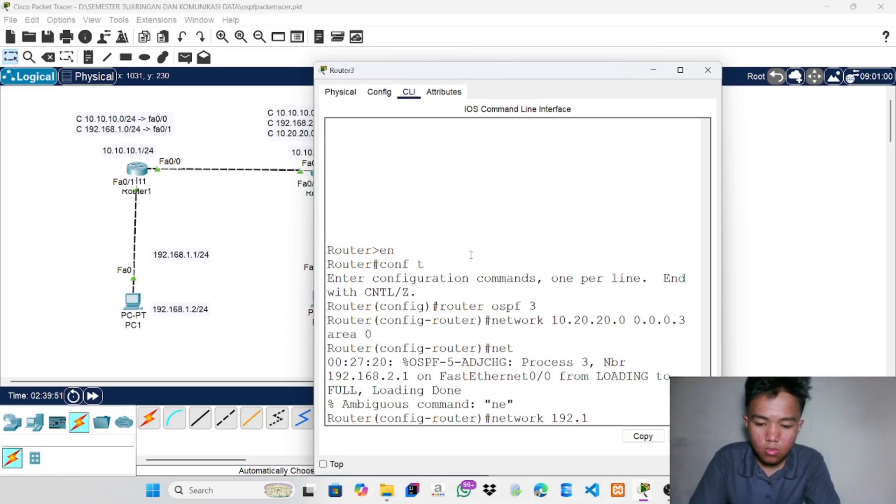
type("68")
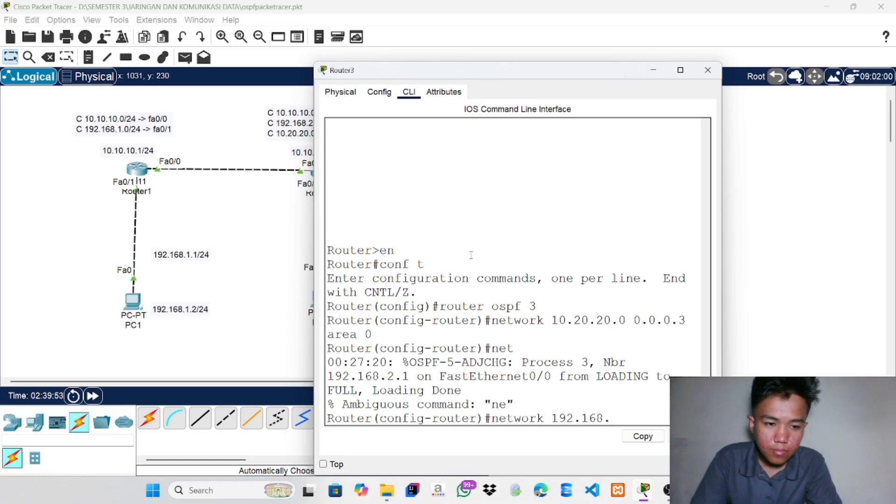
type(".2")
key("BackSpace")
type("3.0")
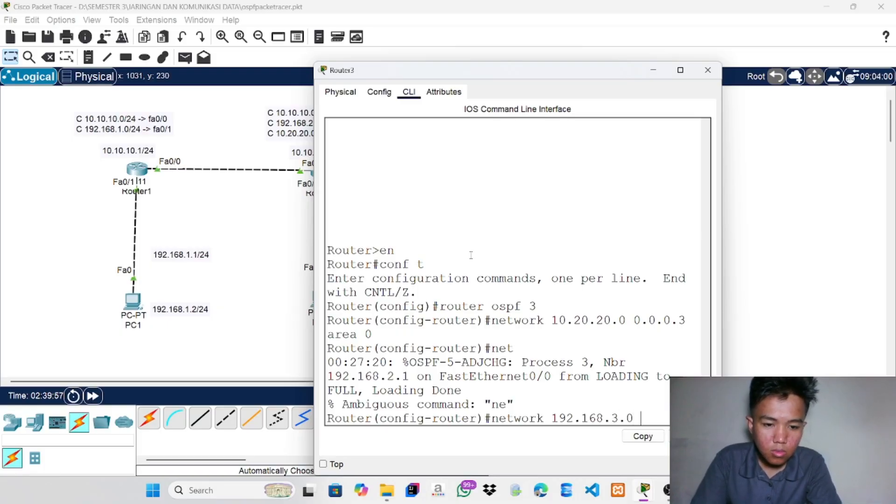
type(" 0.0.")
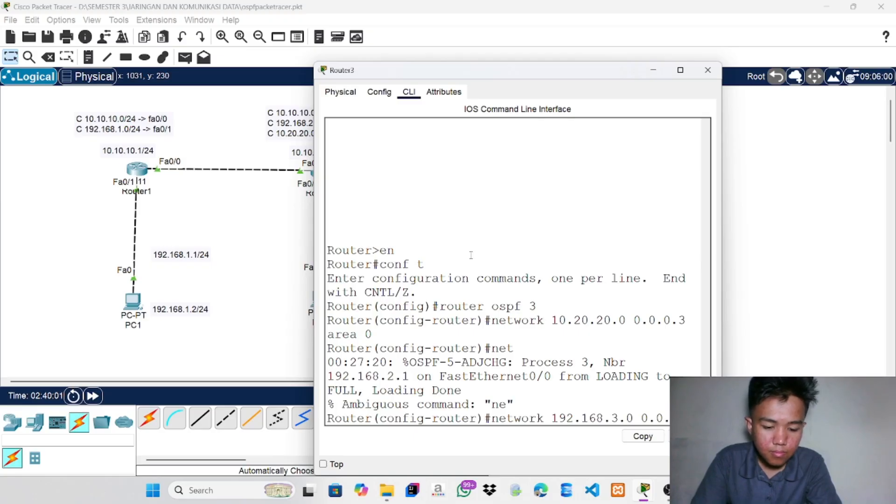
type("0.255")
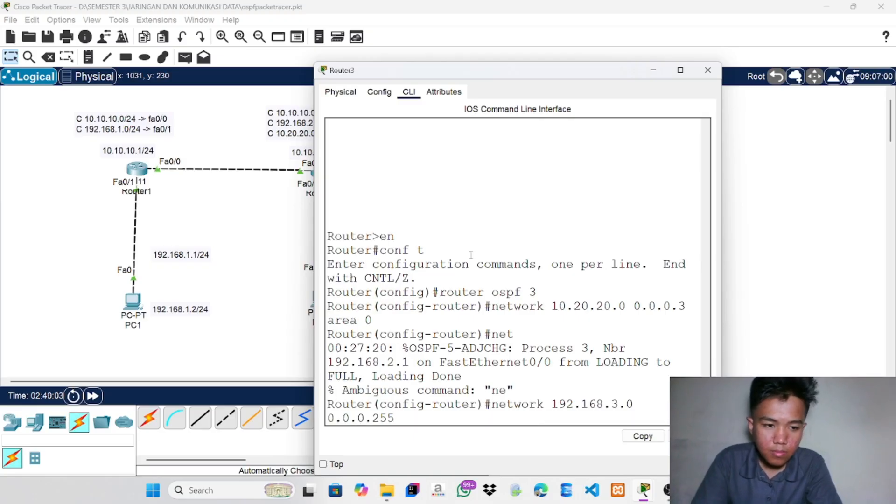
type(" area ")
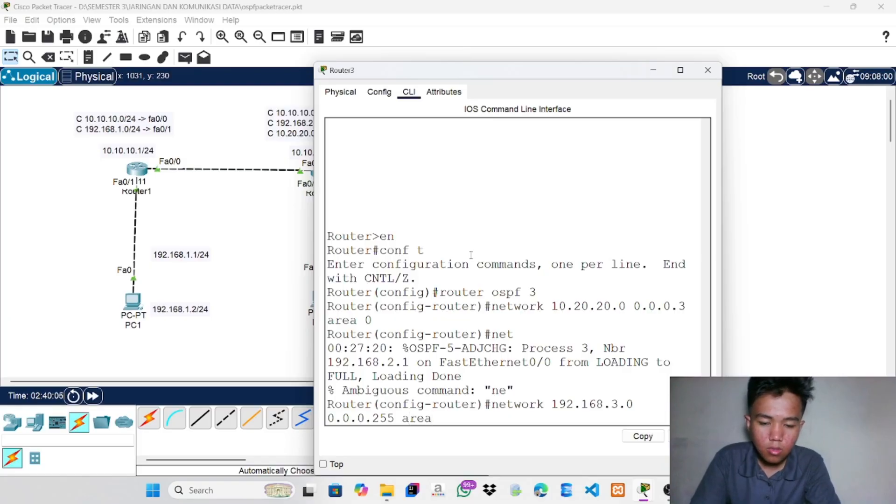
type("0")
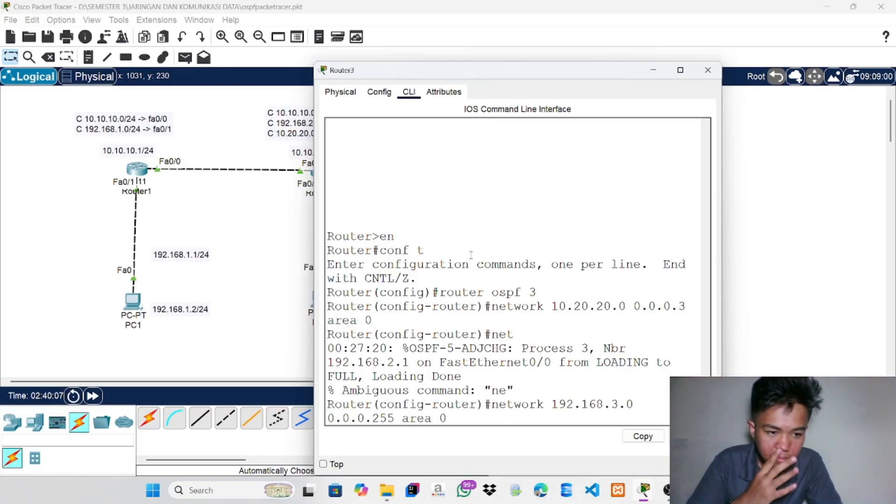
key("Return")
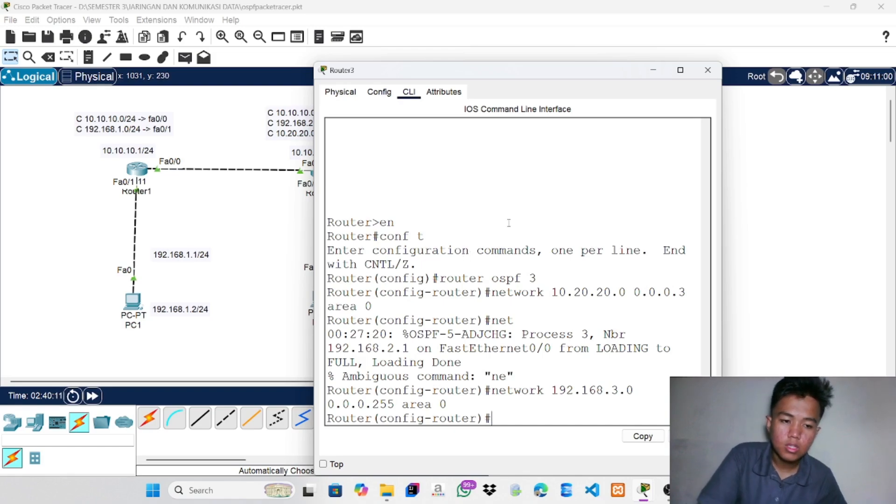
left_click(708, 70)
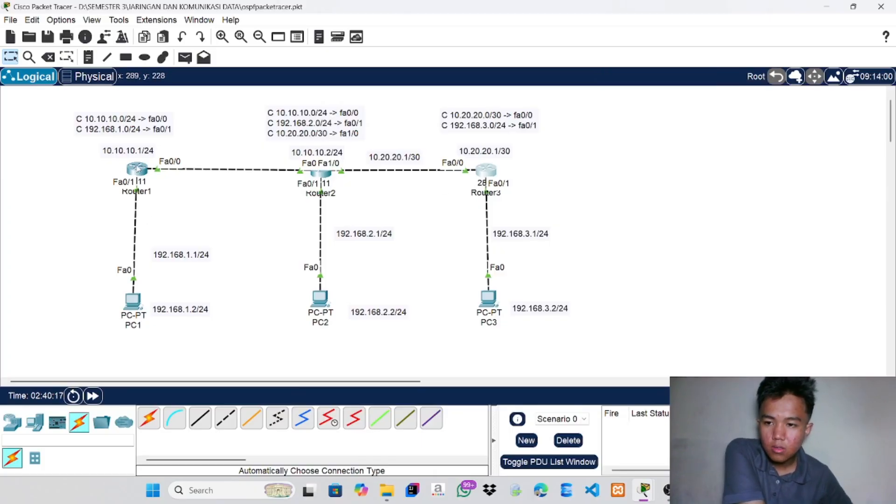
Enter privileged mode on Router1, examine its routing table with show ip route, and close the router's window
left_click(136, 169)
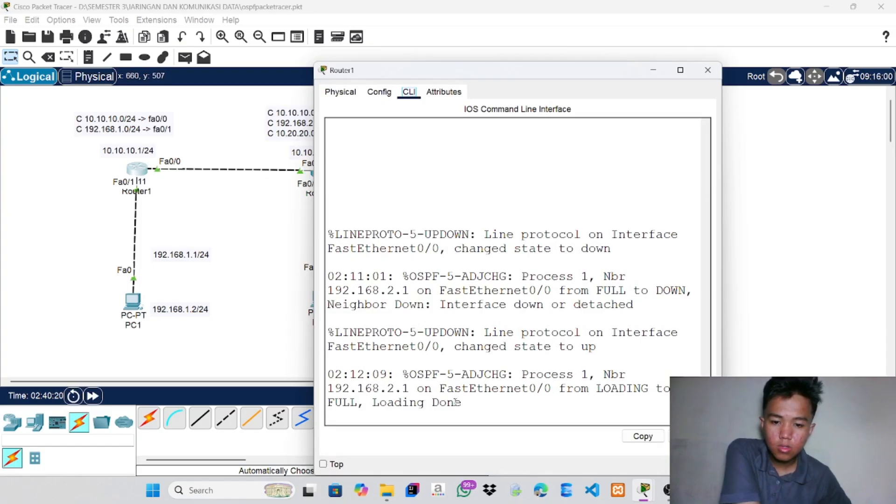
key("Return")
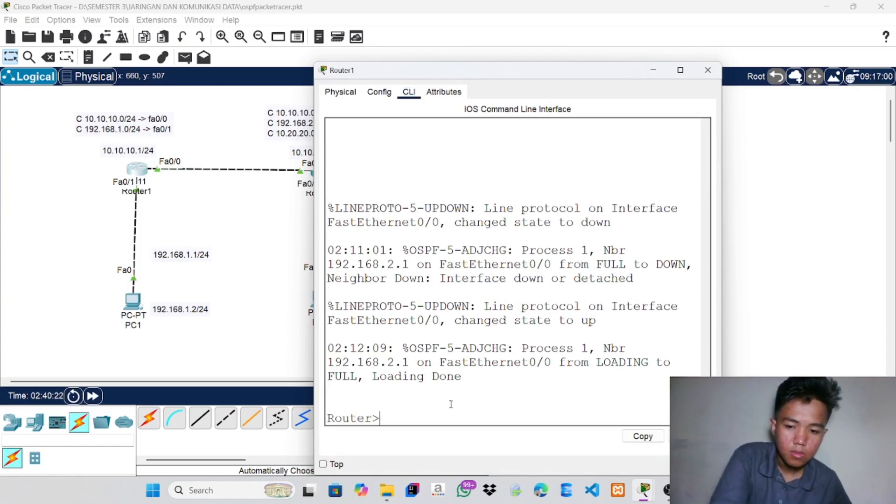
type("en")
key("Return")
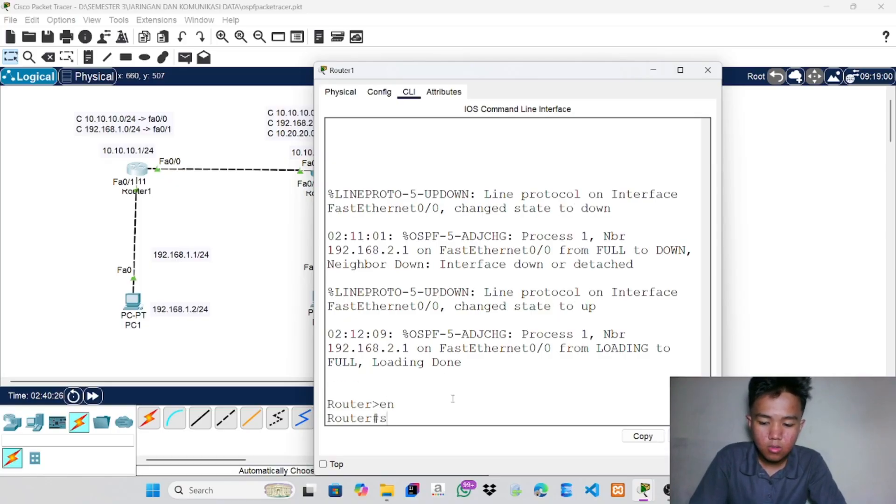
type("sho w")
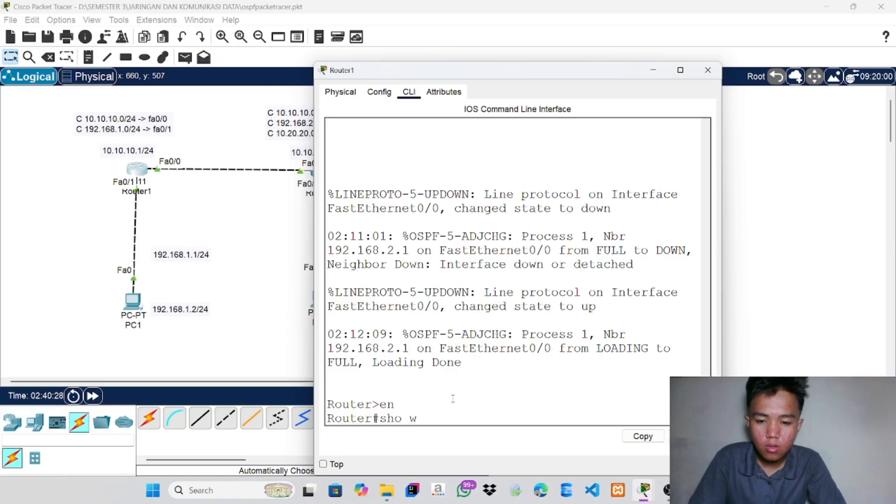
key("BackSpace")
key("BackSpace")
type("w")
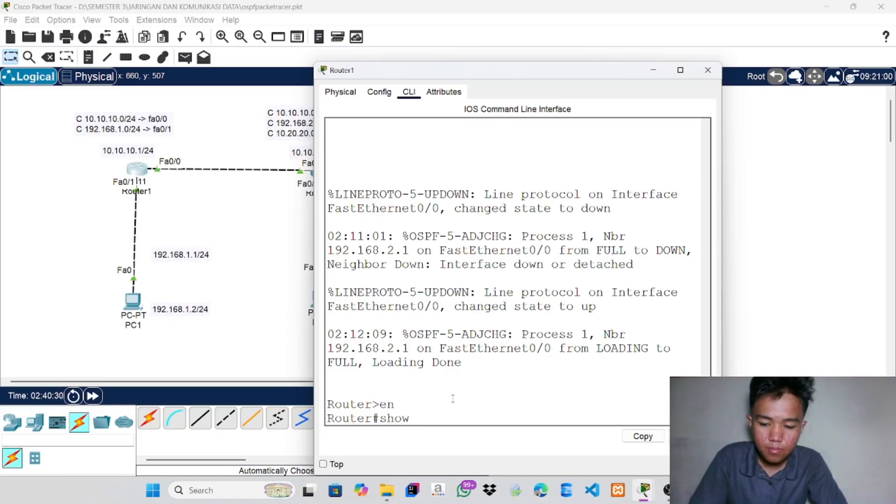
type(" ip route")
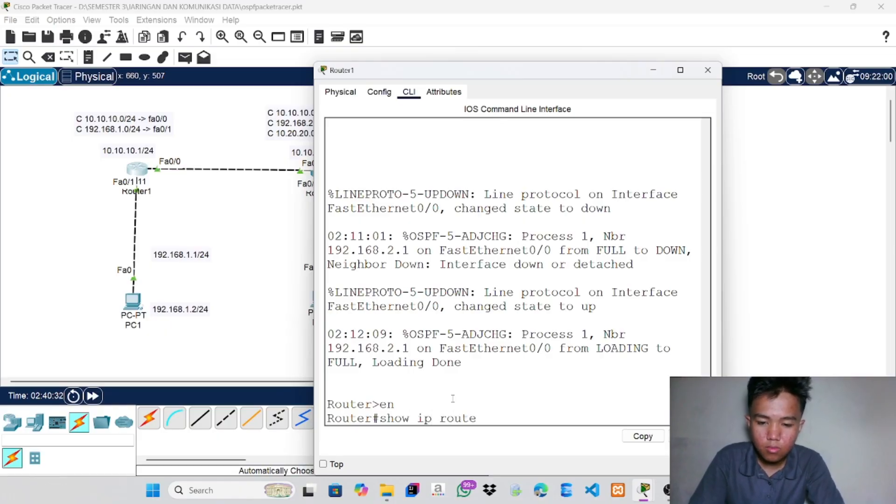
key("Return")
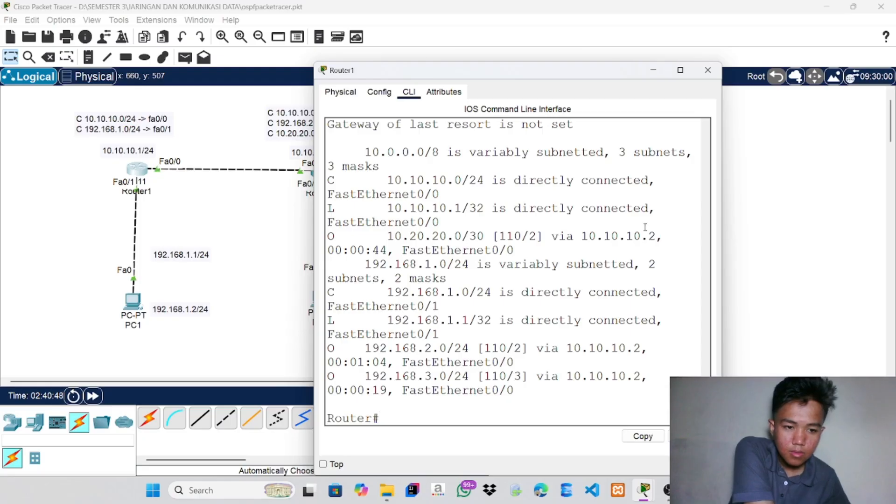
left_click(708, 70)
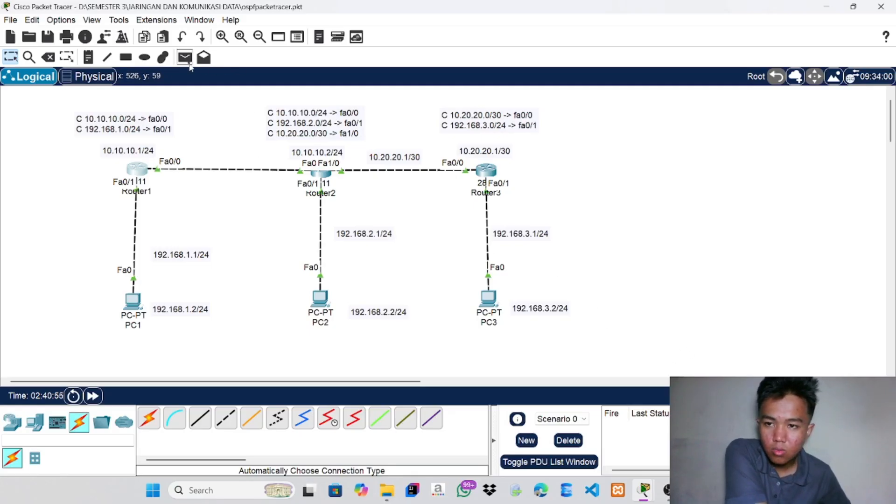
Send a simple PDU from PC1 to PC2 to test their connectivity
left_click(189, 62)
left_click(135, 303)
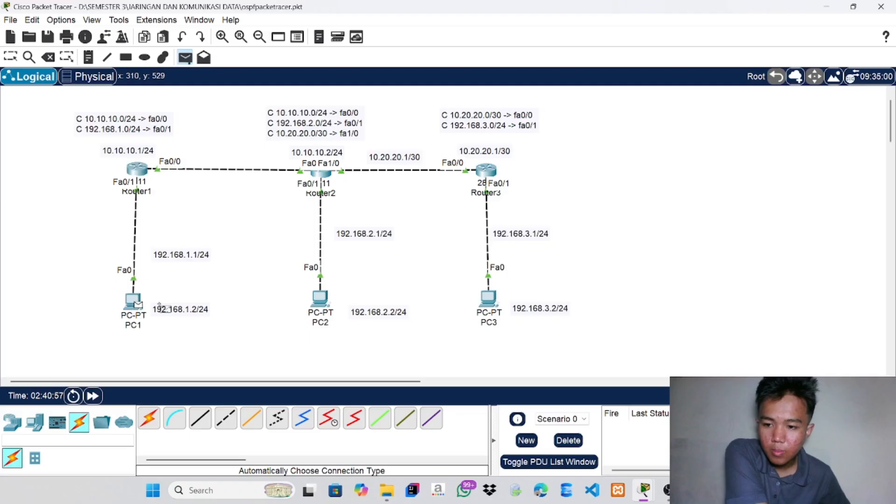
left_click(327, 303)
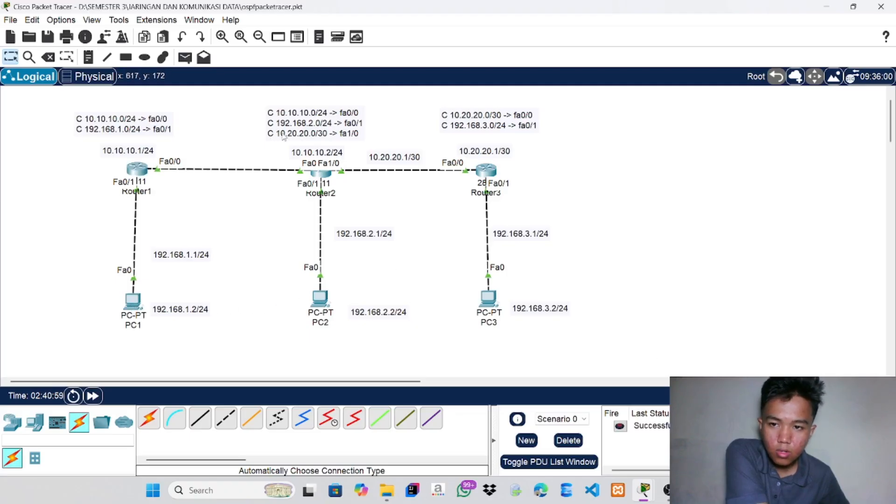
Send a simple PDU from PC2 to PC3 twice to test connectivity between them
left_click(186, 58)
left_click(321, 298)
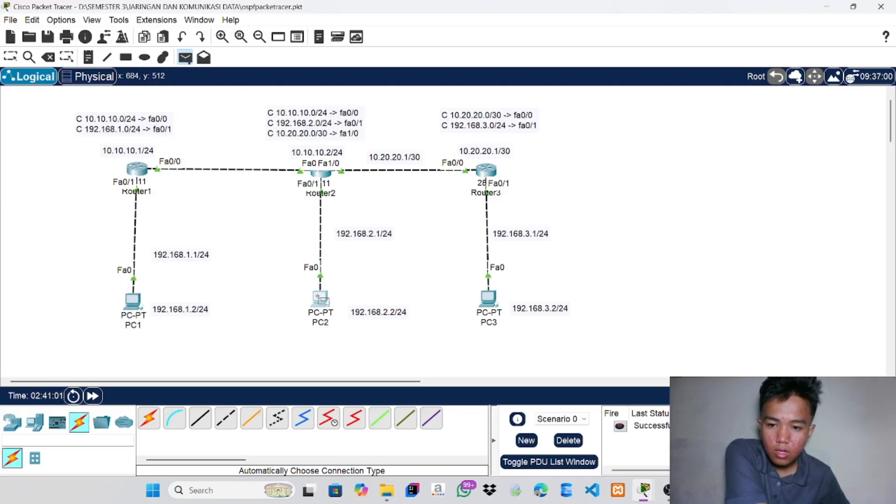
left_click(495, 305)
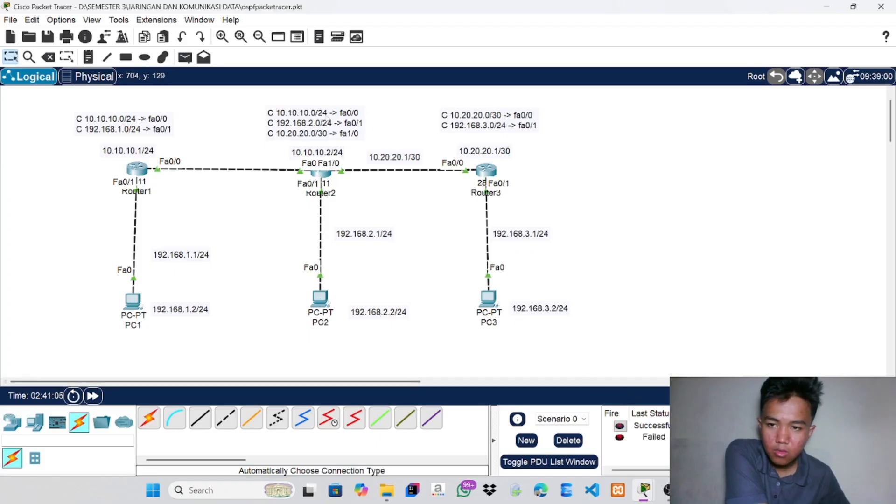
left_click(186, 58)
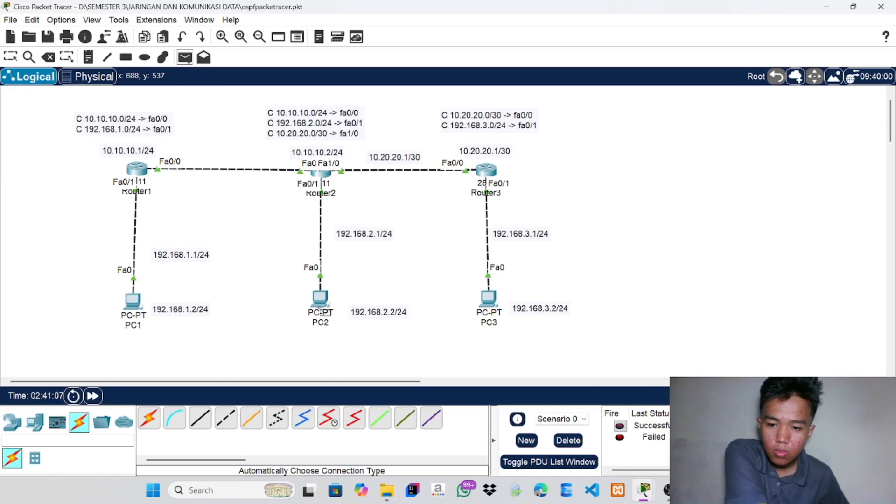
left_click(321, 303)
left_click(487, 306)
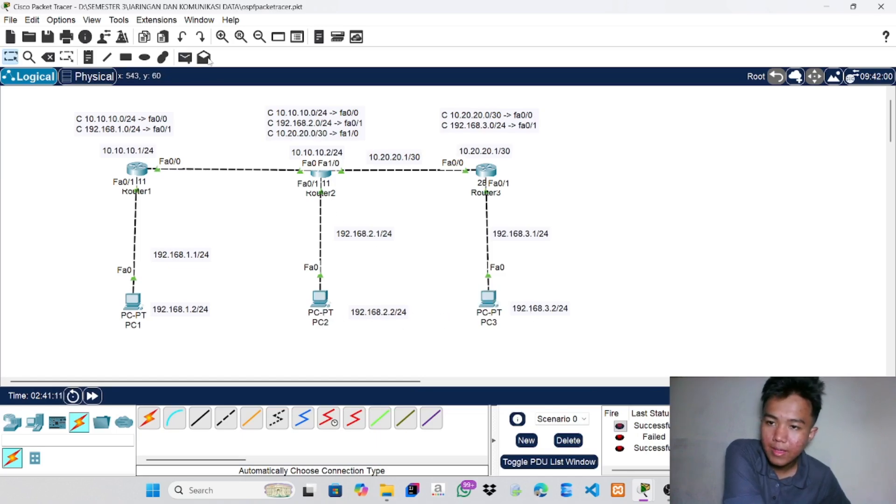
Send a simple PDU from PC1 to PC3 to test connectivity between them
left_click(186, 57)
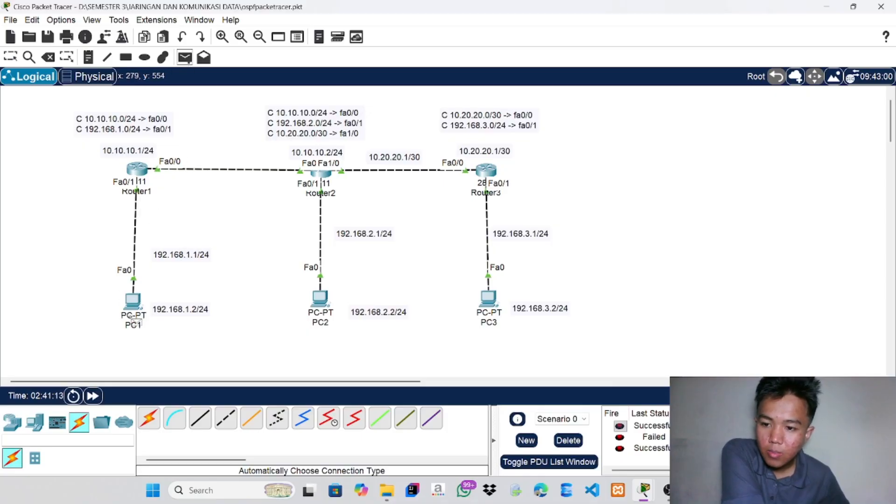
left_click(136, 304)
left_click(488, 308)
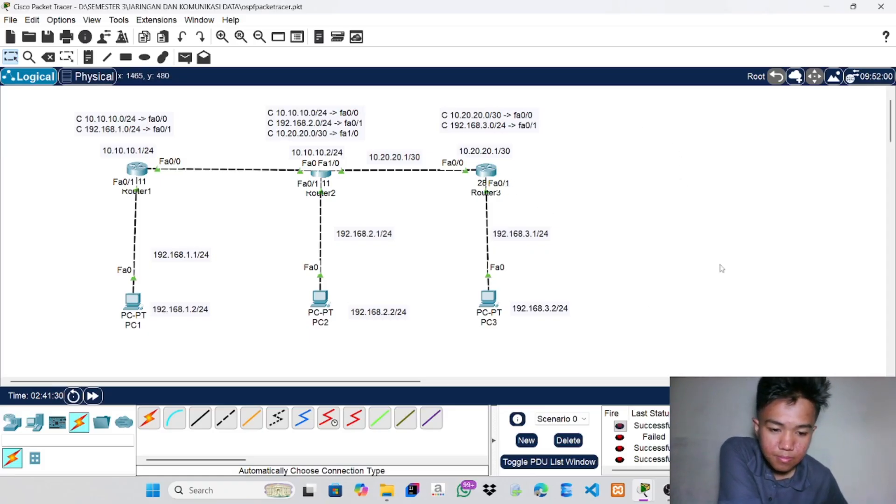
left_click(668, 490)
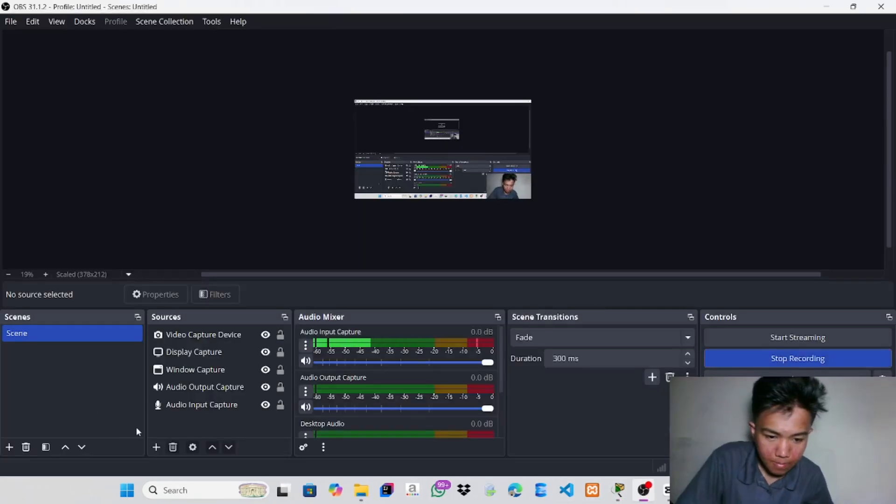
mouse_move(618, 490)
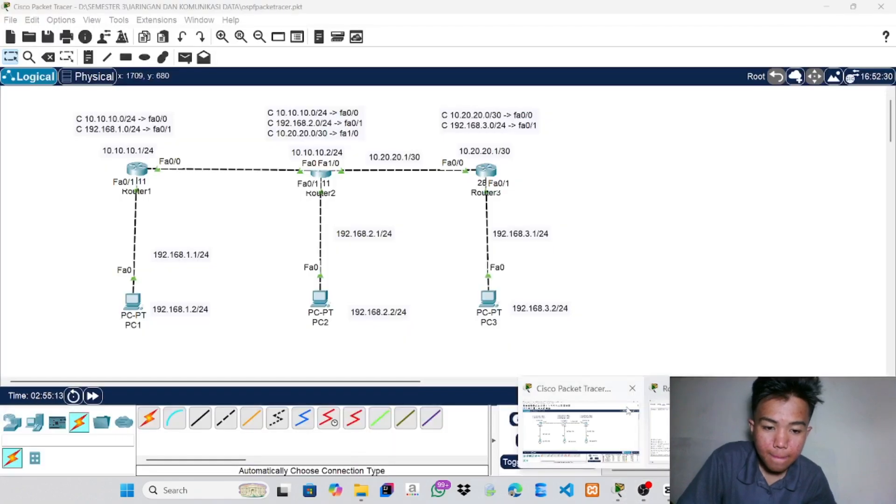
left_click(627, 411)
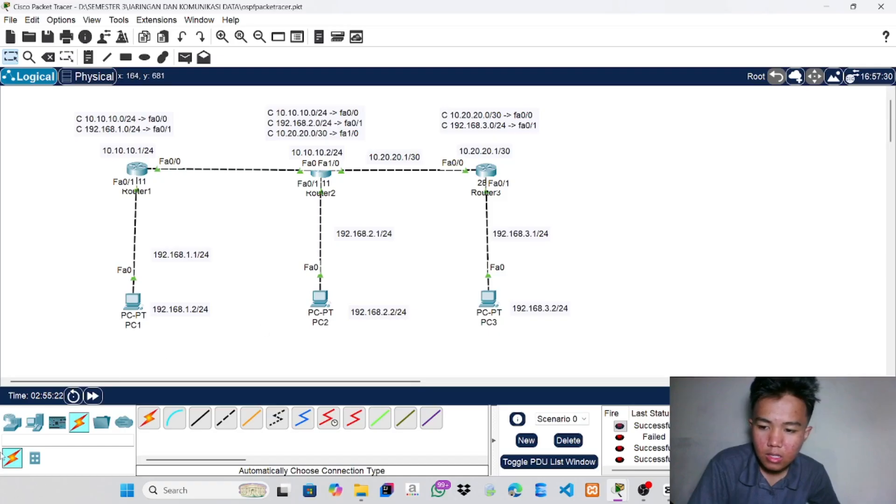
Add a 2811 router to the right of Router3 and a PC below it, beside PC3
left_click(12, 422)
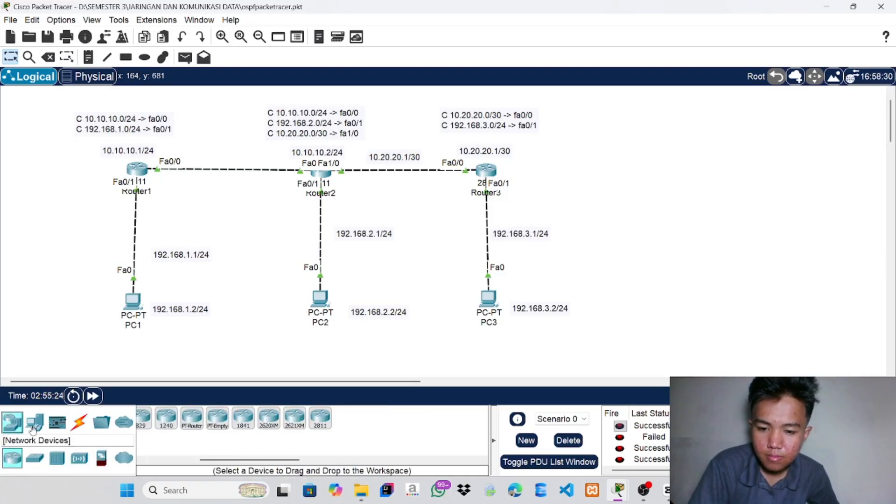
left_click(321, 418)
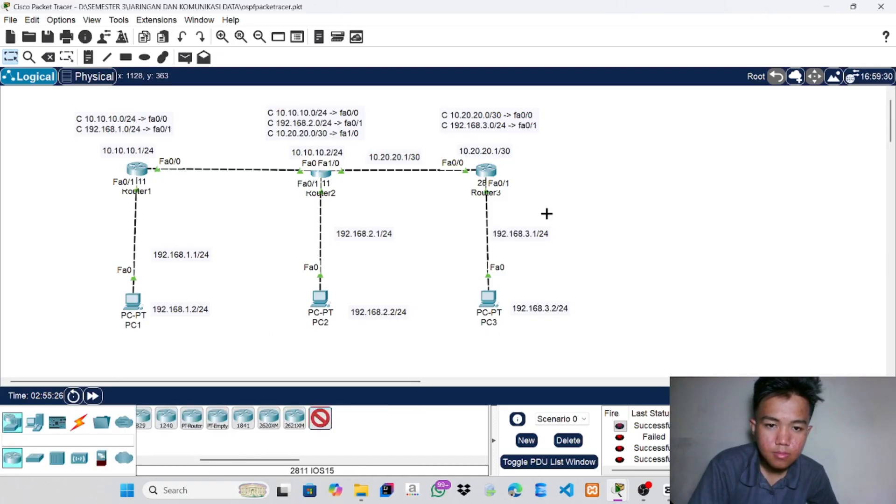
left_click(643, 169)
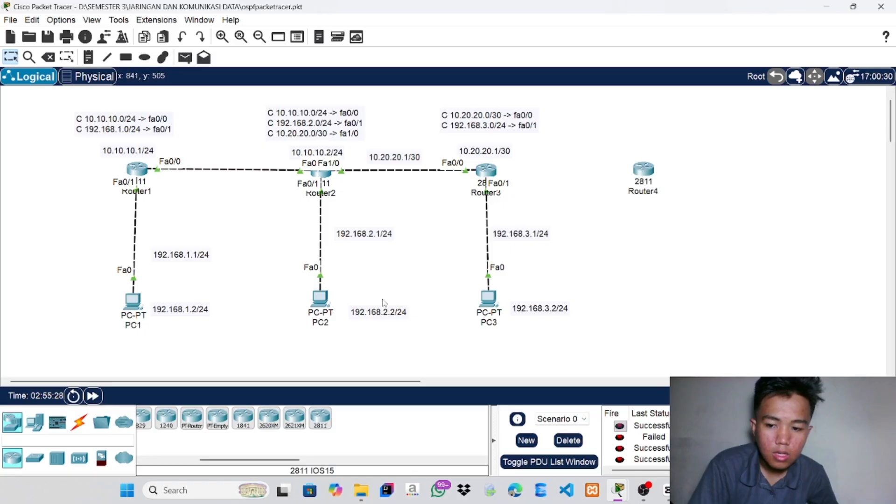
left_click(34, 422)
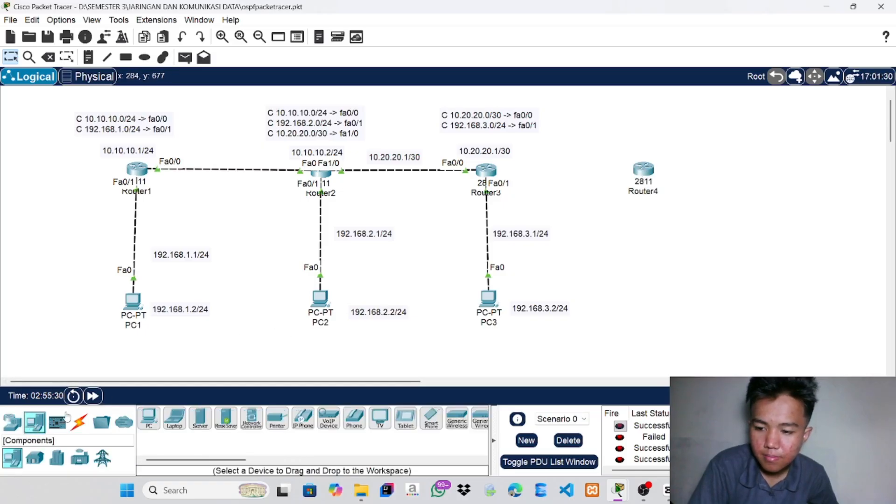
left_click(149, 418)
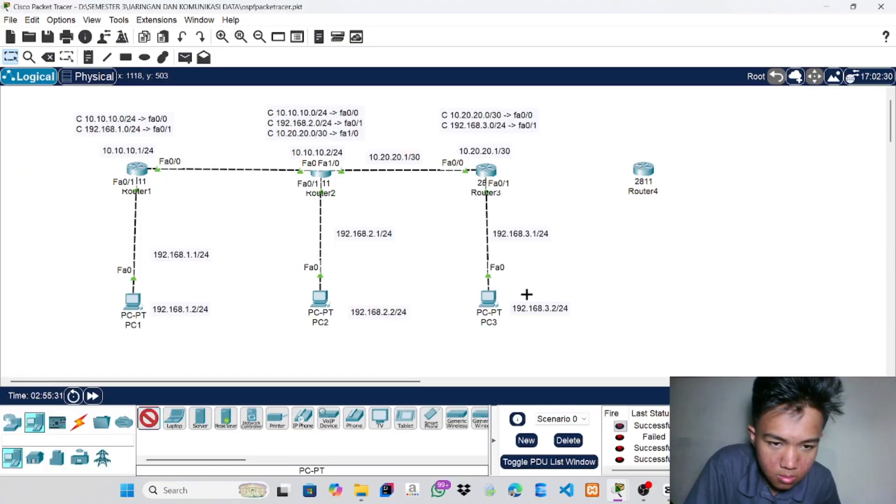
left_click(635, 308)
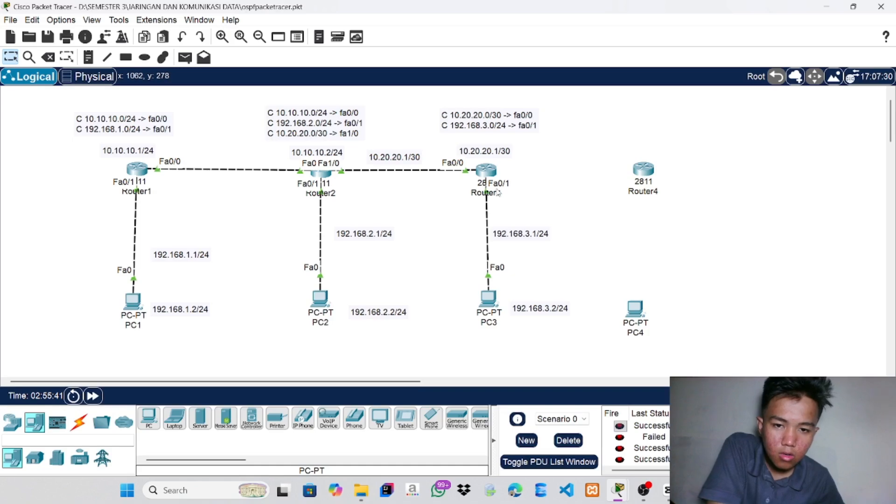
Open Router3's command line and enter privileged mode, then global configuration mode with conf t
left_click(487, 169)
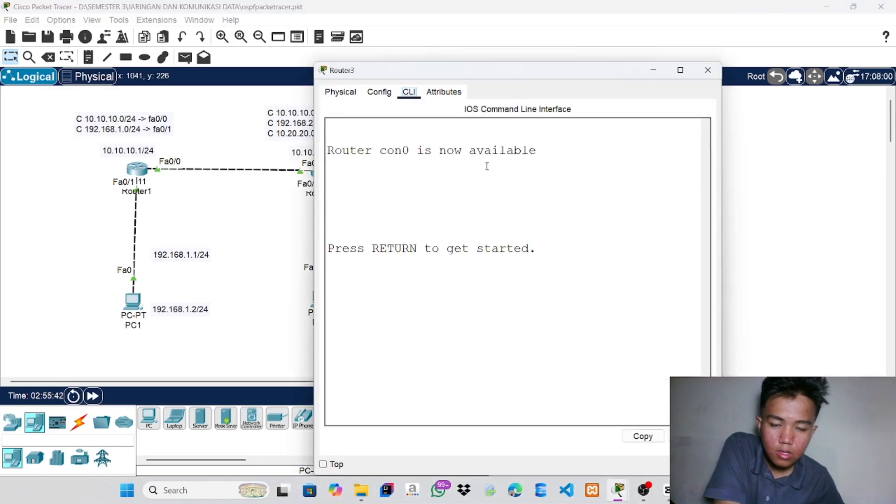
left_click(463, 263)
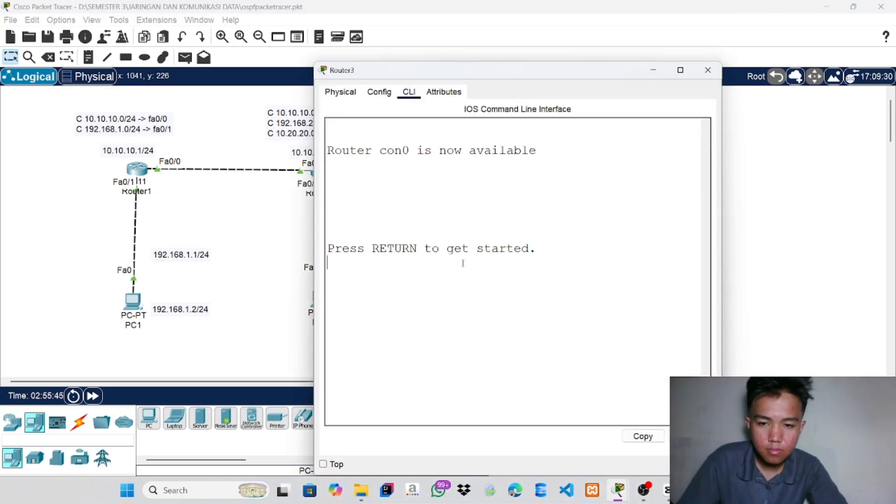
key("Return")
type("en")
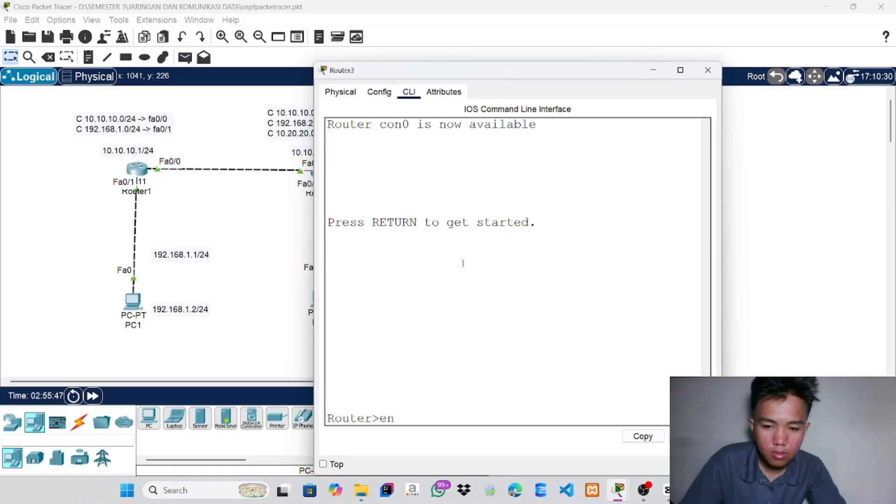
key("Return")
type("conf")
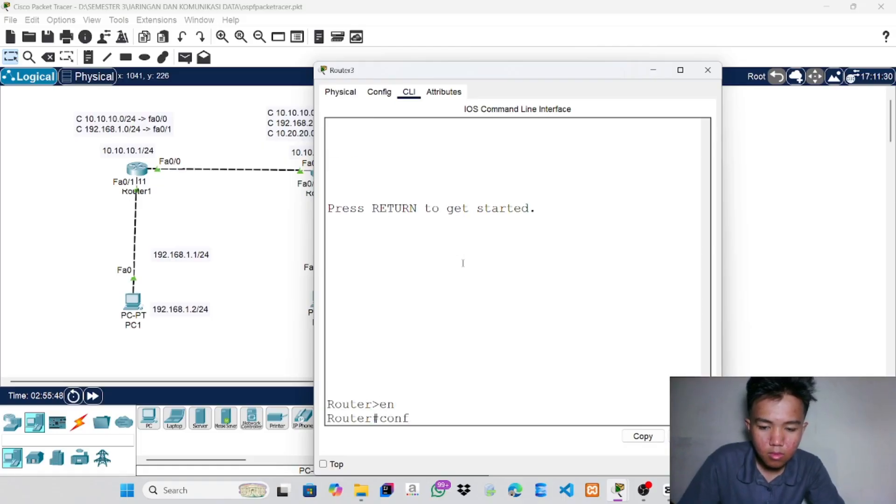
type(" t")
key("Return")
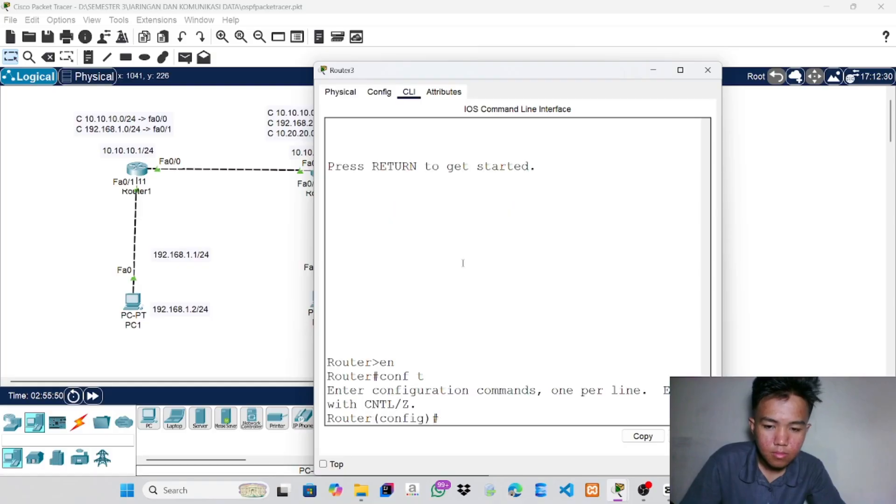
Try to save Router3's configuration with write and writ from global configuration mode
type("write")
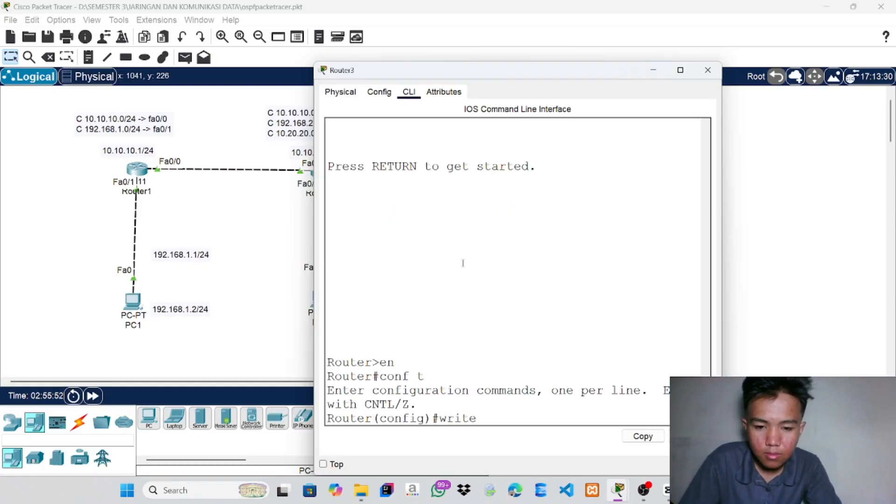
key("Return")
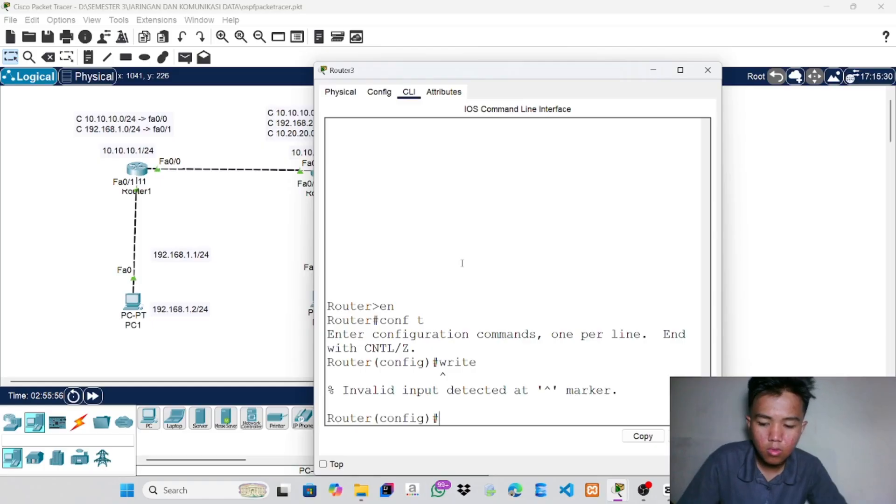
type("writ")
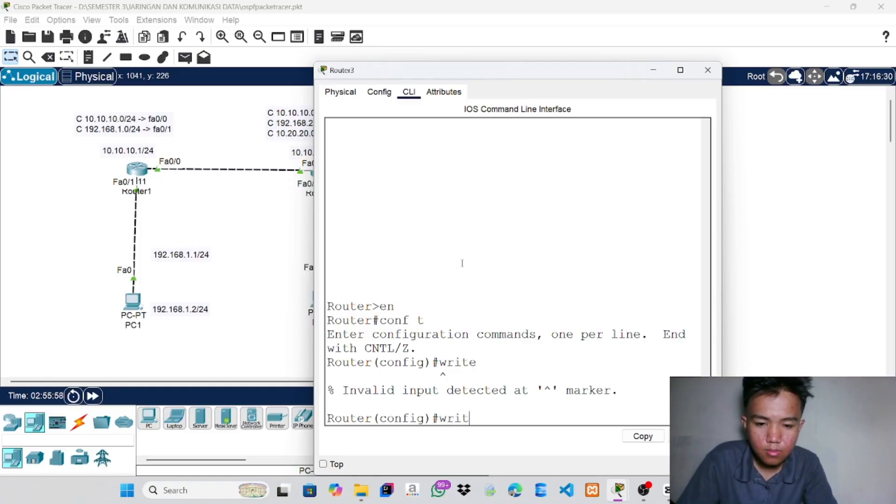
key("Return")
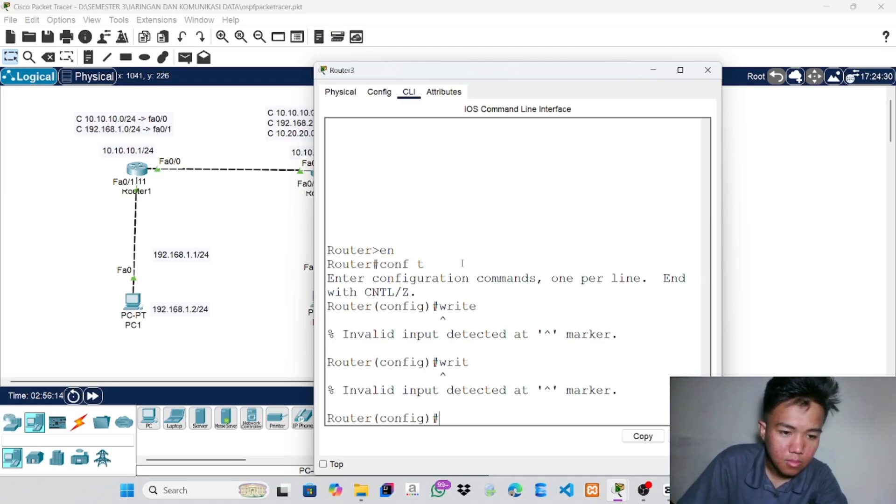
Save Router3's running configuration from global configuration mode with do writ
type("d")
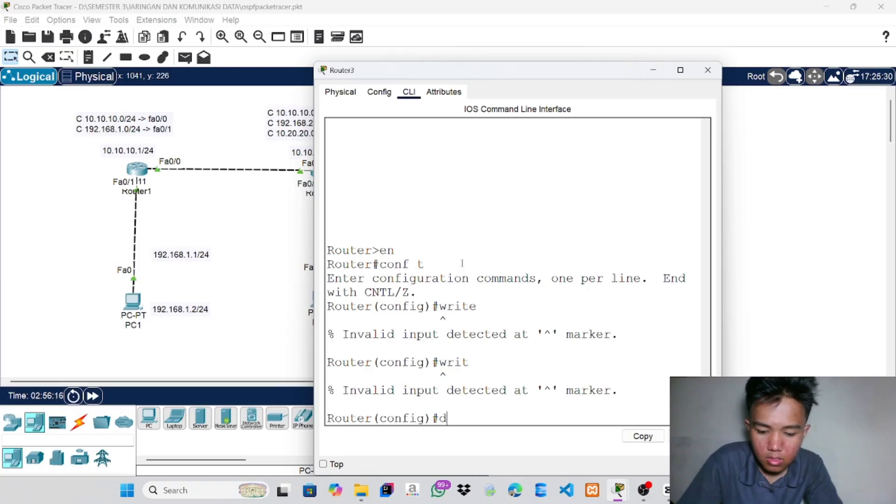
type("o wwit")
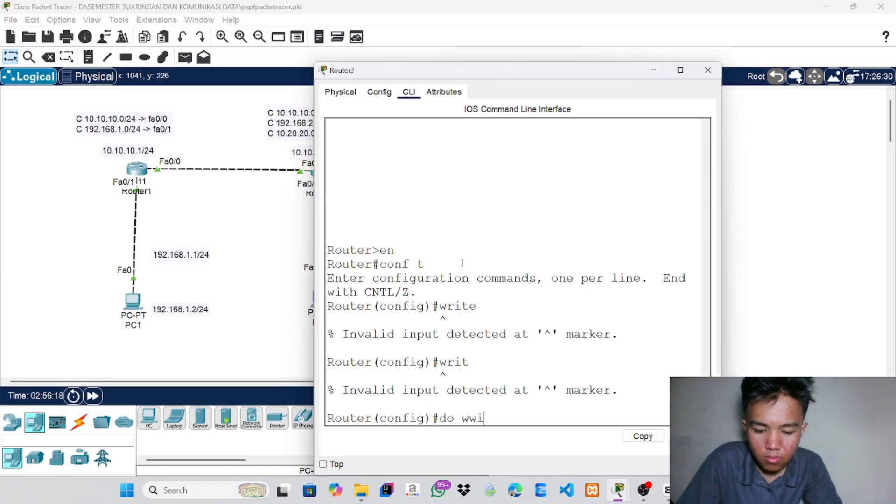
key("BackSpace")
key("BackSpace")
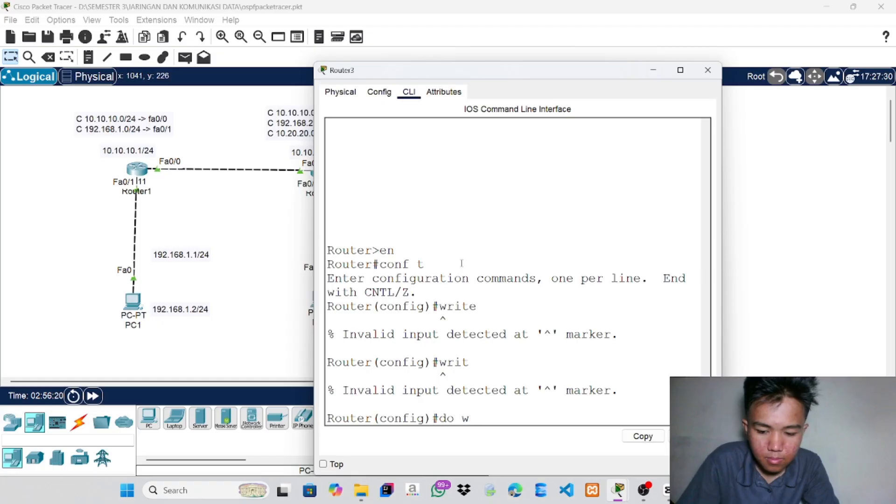
type("rit")
key("Return")
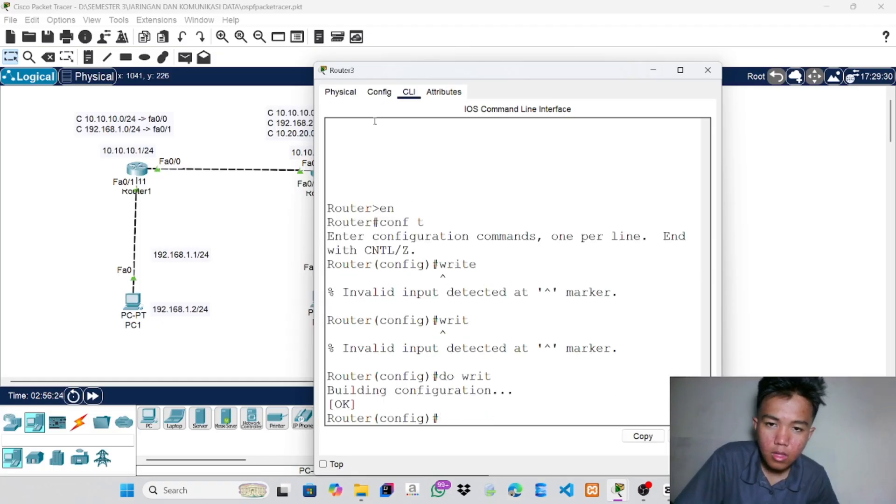
With Router3 powered off, install an NM-1FE-TX module in its empty network module slot, and power the router back on
left_click(352, 96)
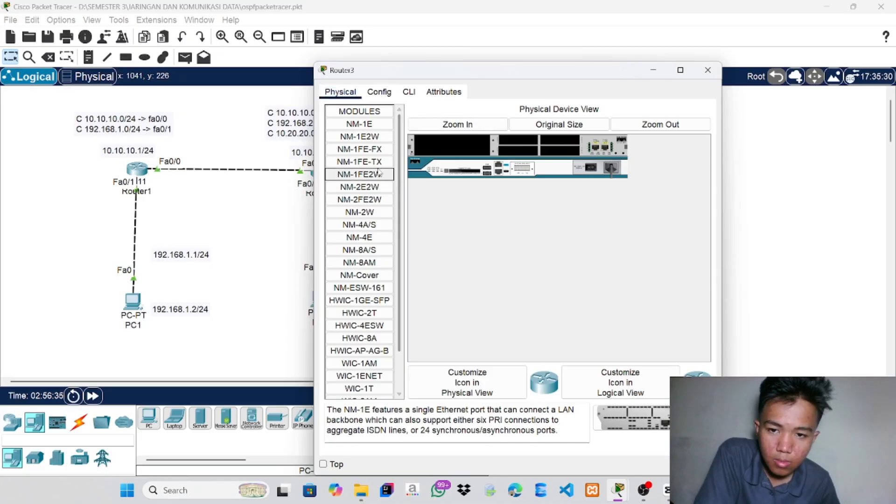
left_click_drag(371, 162, 452, 152)
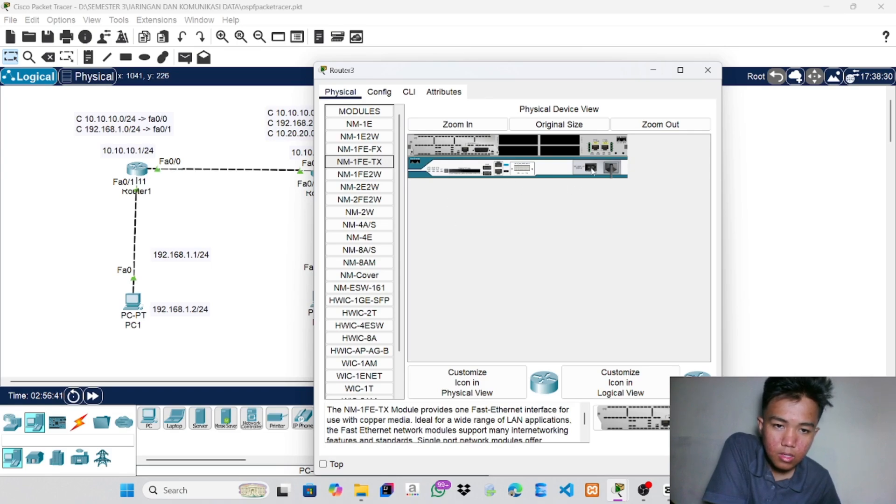
left_click(592, 169)
left_click(408, 92)
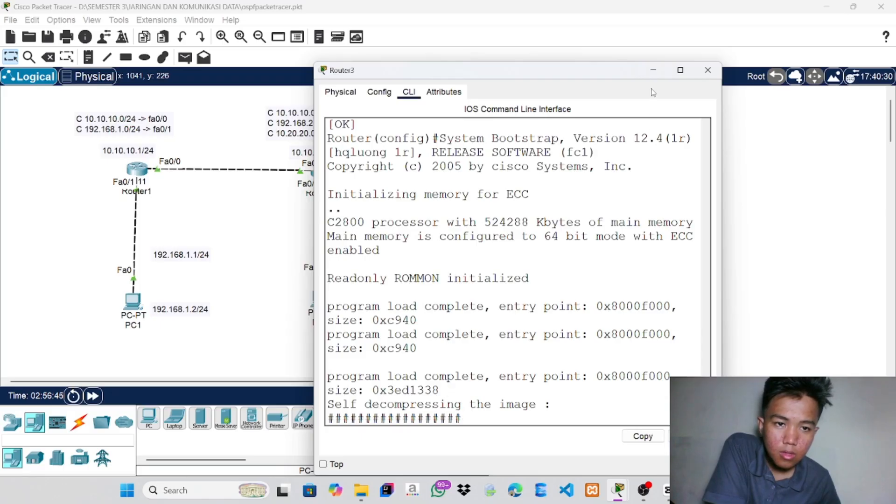
left_click(707, 70)
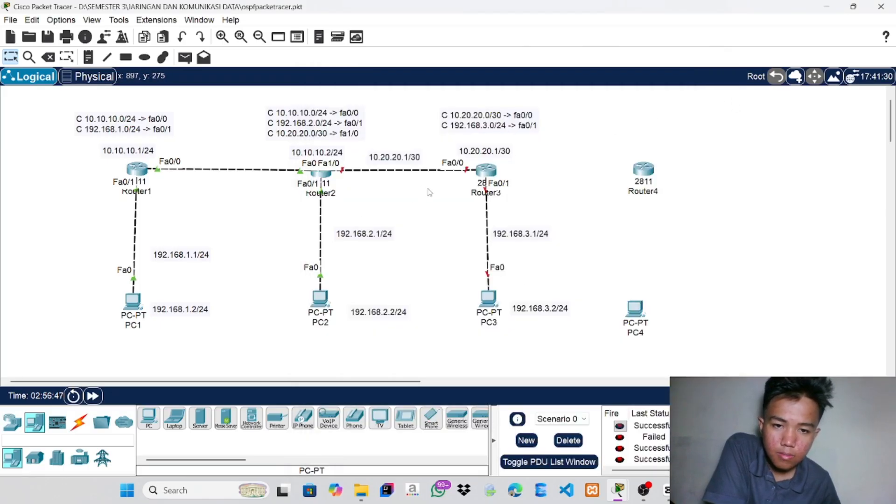
Cable Router3 to Router4 with an automatically chosen connection
left_click(80, 422)
left_click(148, 418)
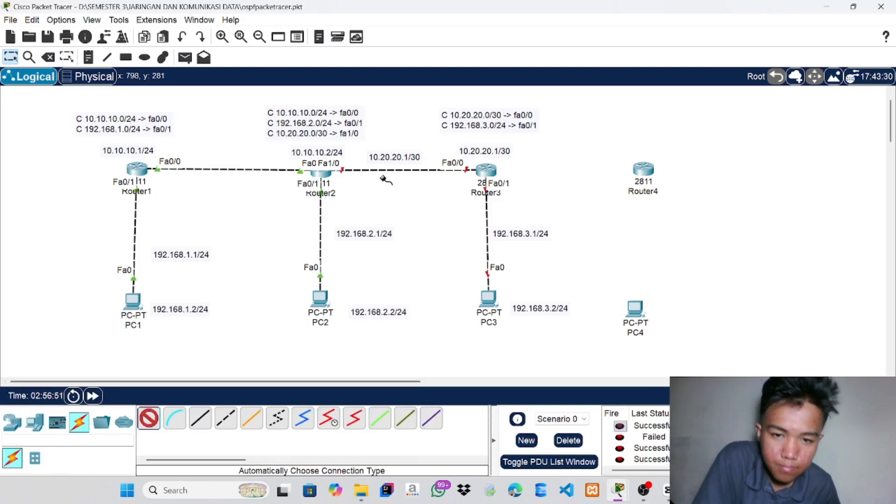
left_click(484, 171)
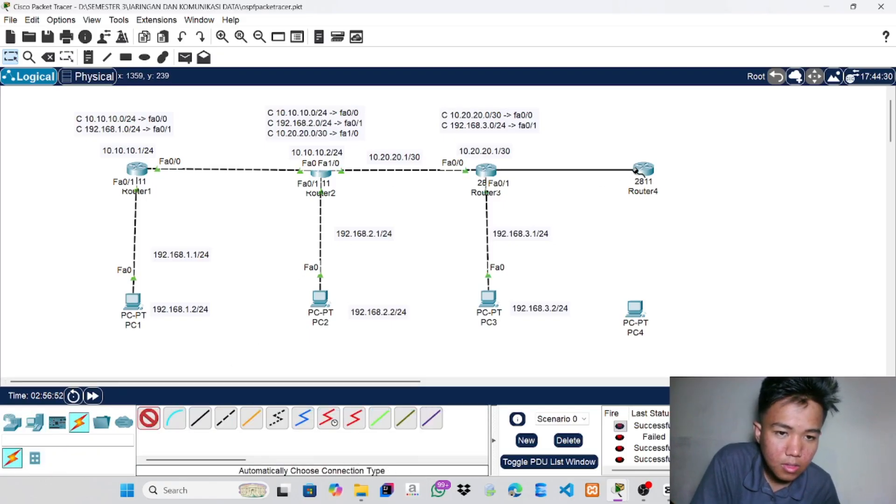
left_click(641, 170)
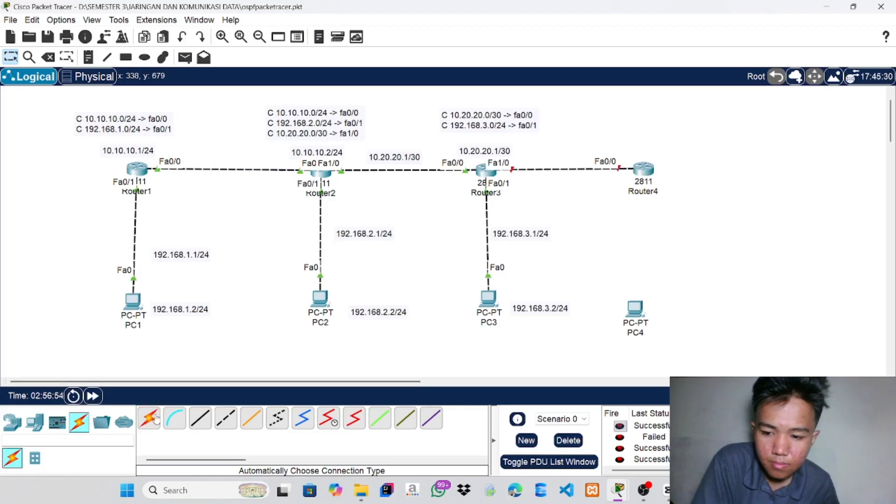
Cable Router4 to PC4 with an automatically chosen connection, and align PC4 directly under Router4
left_click(644, 172)
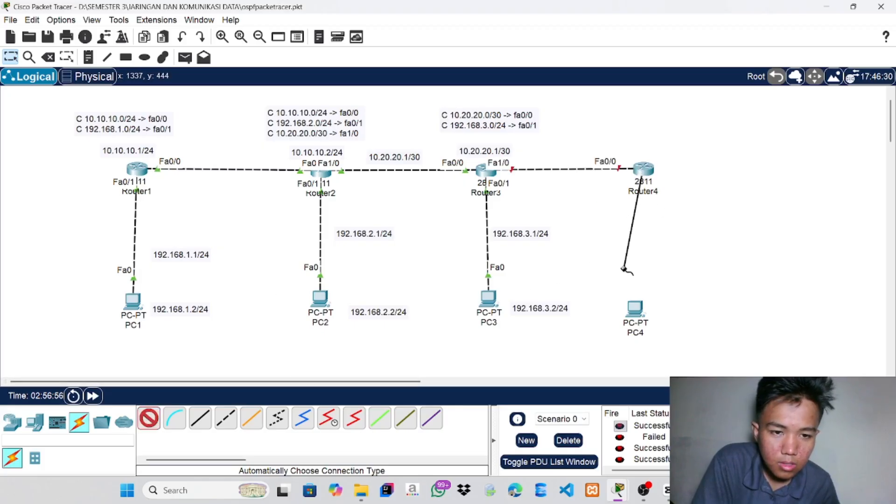
left_click(635, 313)
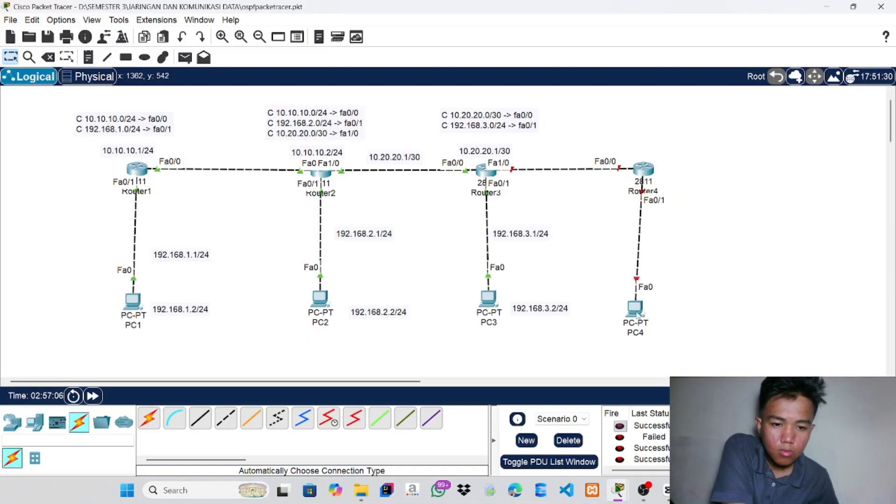
left_click_drag(637, 314, 648, 313)
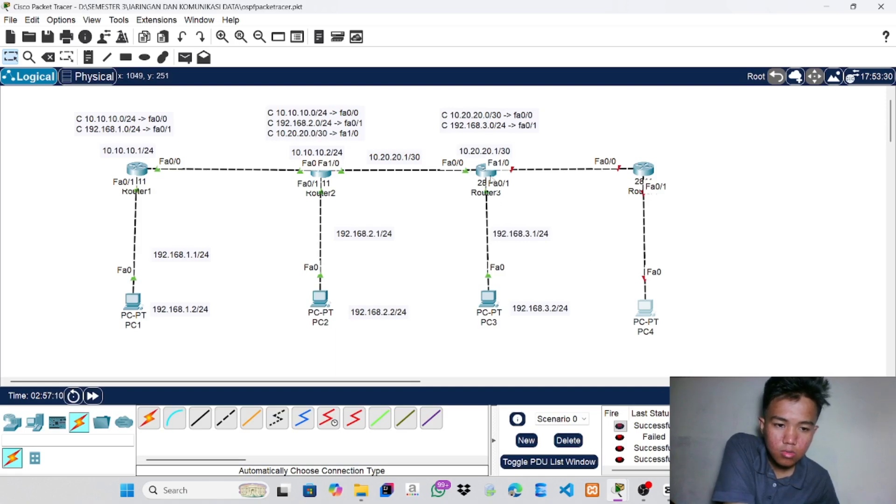
Enter global configuration mode in Router3's command line with en and conf t, and minimize the router window
left_click(488, 175)
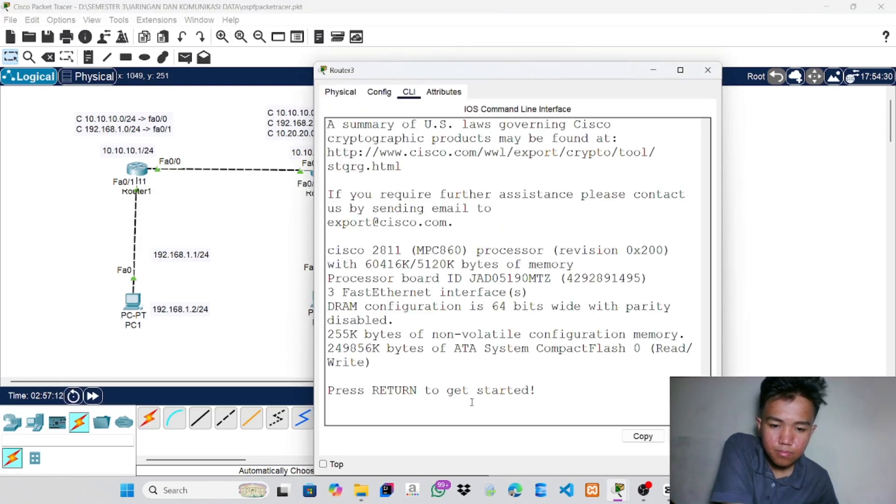
key("Return")
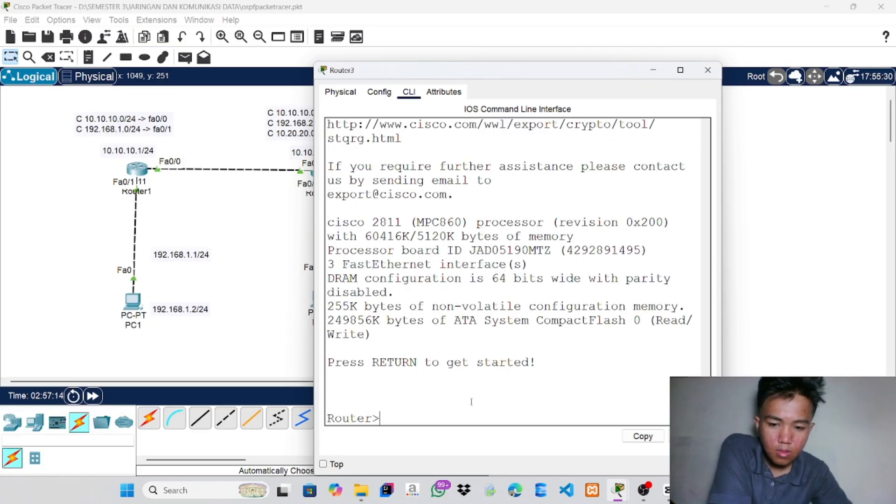
type("en conf")
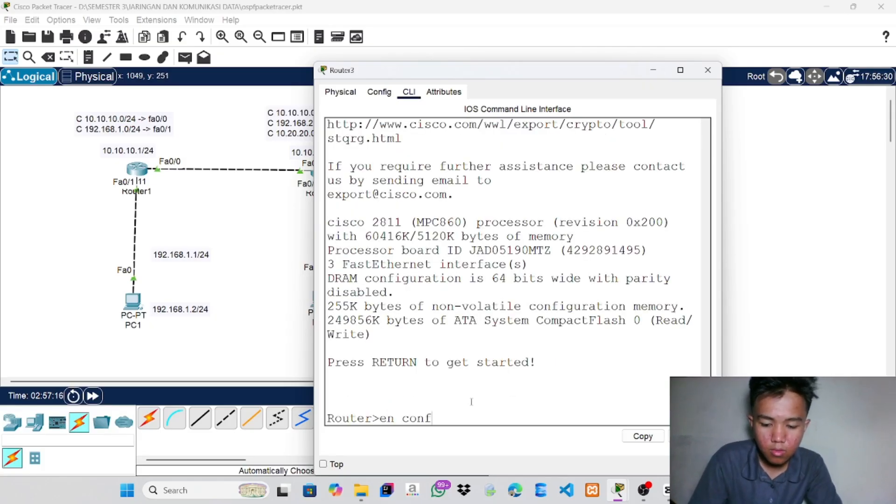
key("BackSpace")
key("BackSpace")
key("BackSpace")
key("BackSpace")
key("BackSpace")
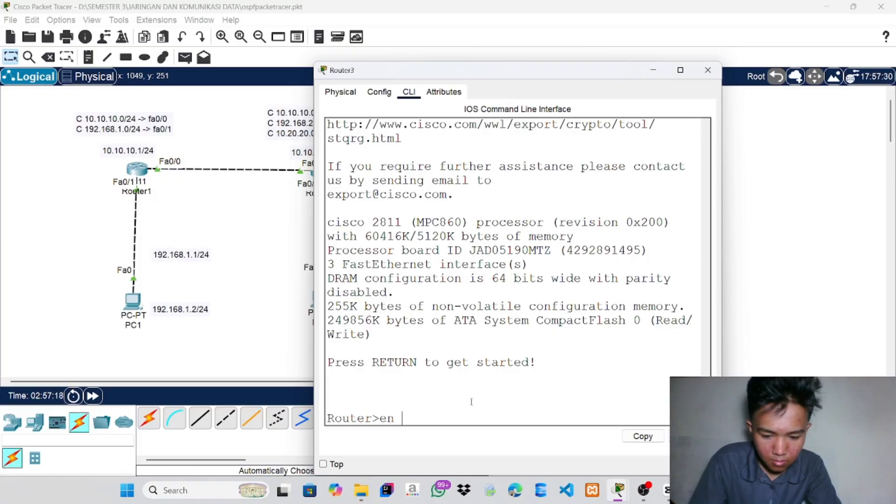
key("Return")
type("conf t")
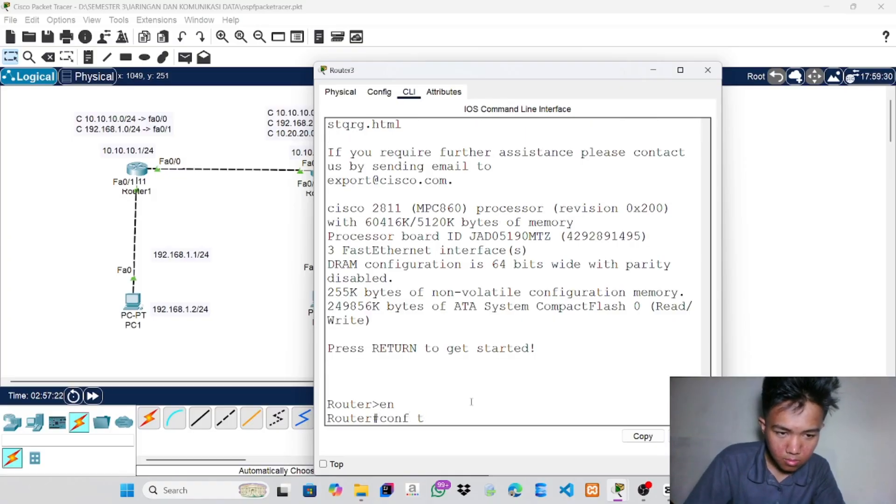
key("Return")
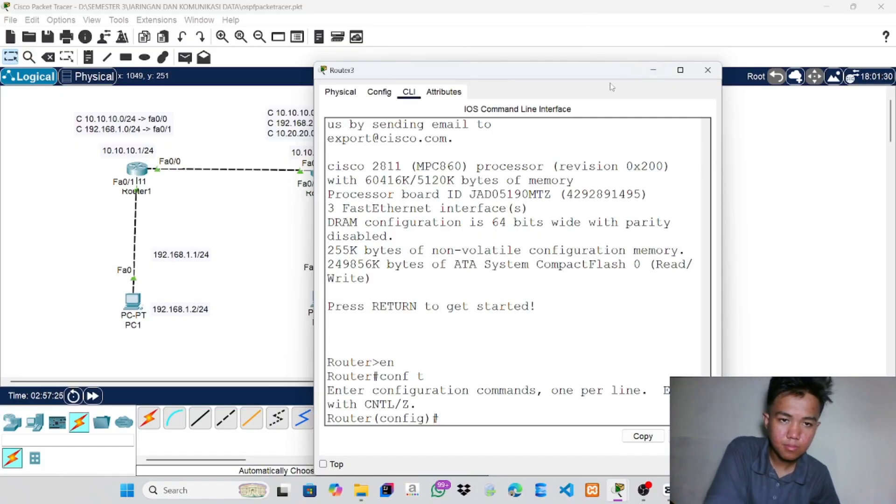
left_click(654, 70)
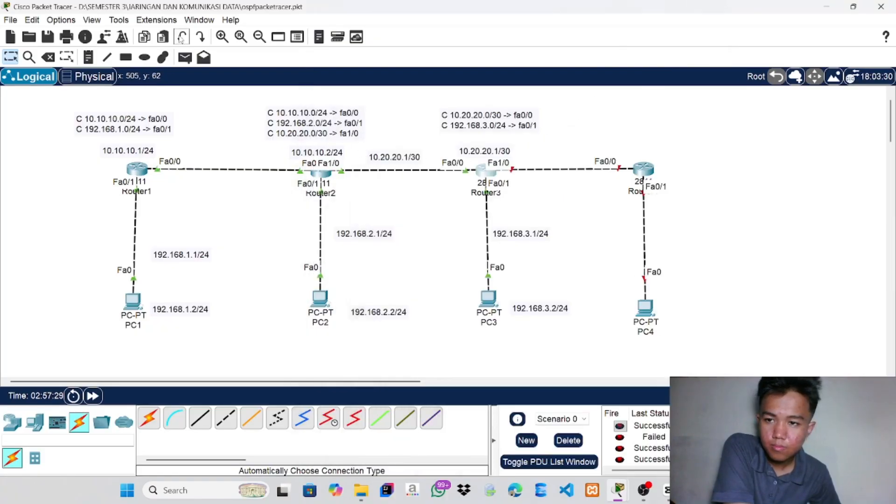
Add address notes 10.30.30.1/30 above the Router3–Router4 link near Router3 and 10.30.30.2/30 above Router4
left_click(89, 59)
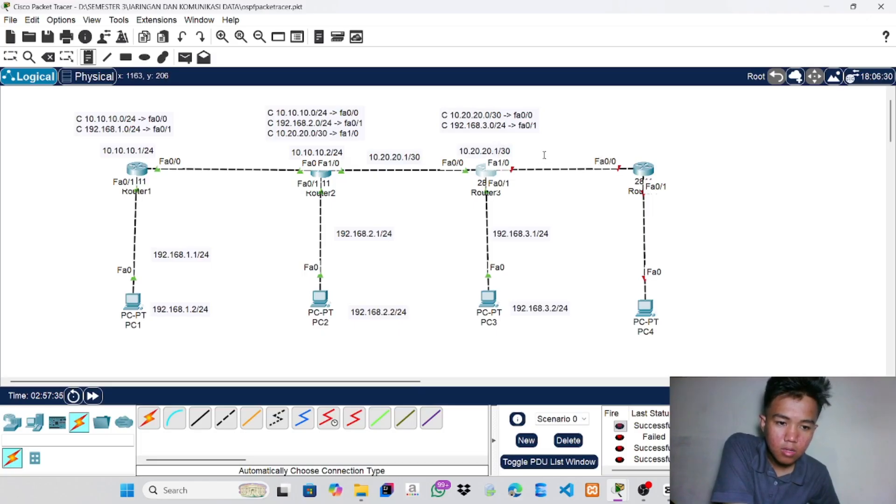
left_click(544, 159)
type("10")
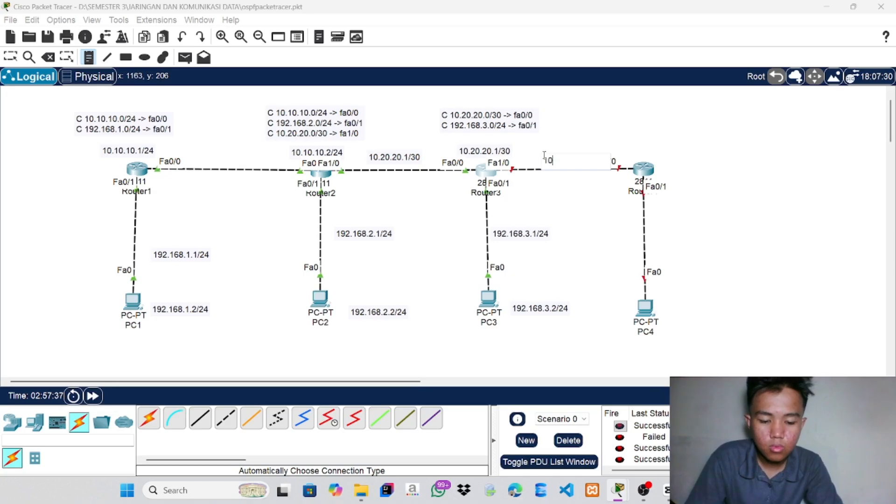
type(".30.")
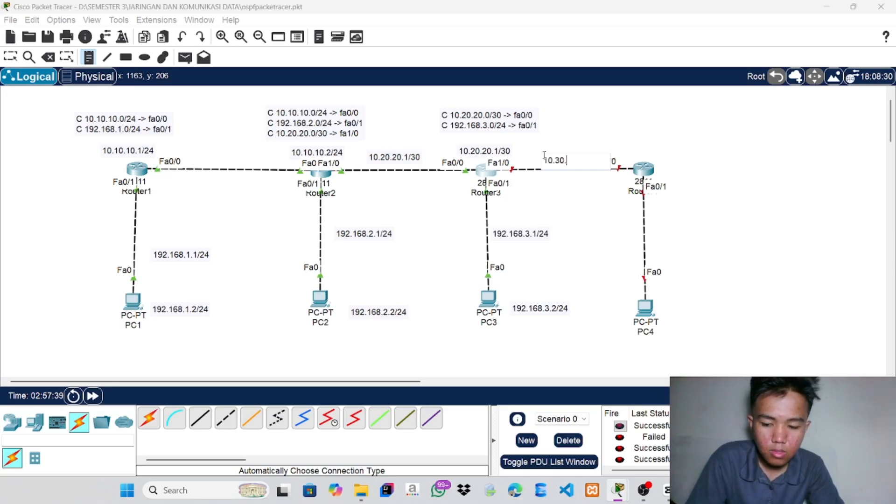
type("30.1")
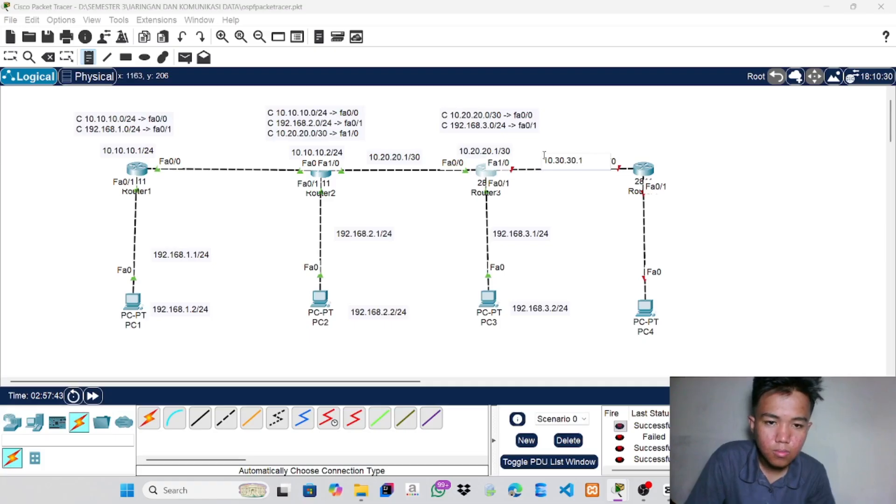
type("/30")
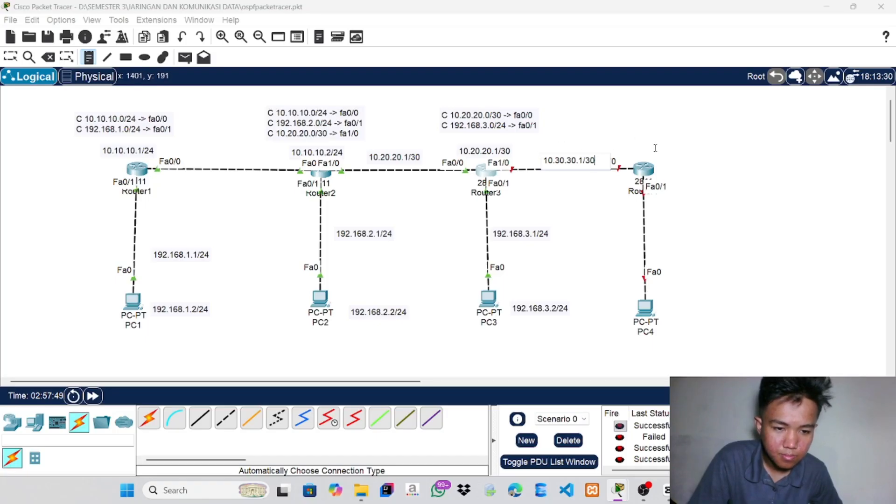
left_click(655, 148)
left_click(656, 149)
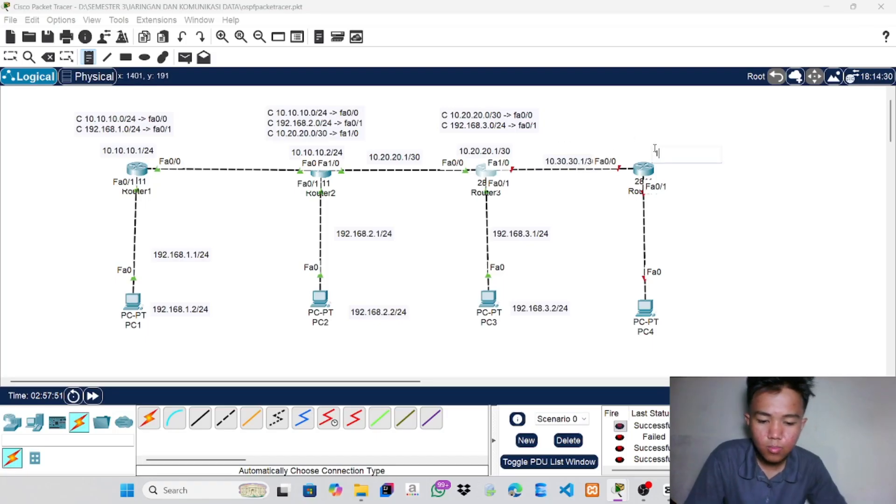
type("10.2")
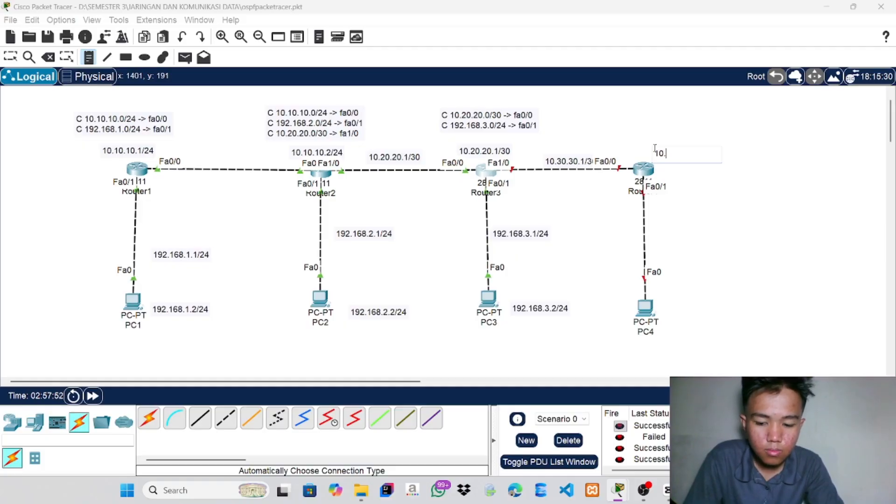
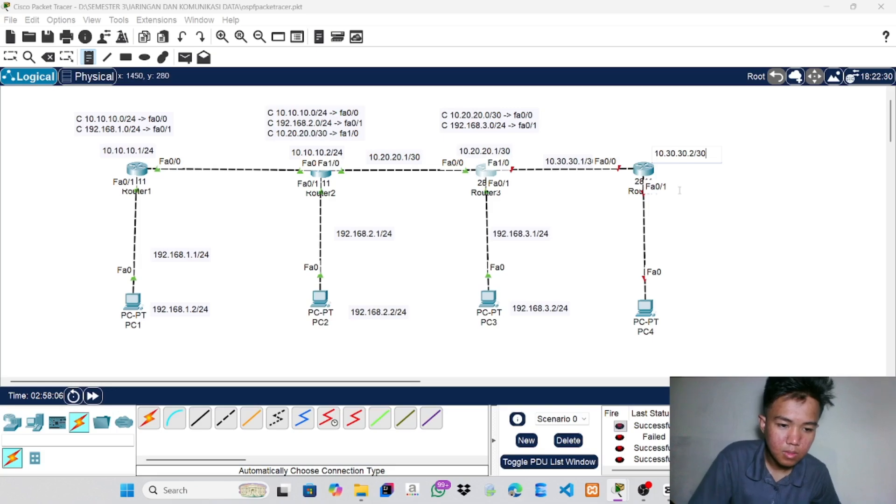
Add address notes 192.168.4.1/24 beside the Router4–PC4 link and 192.168.4.2/24 beside PC4
left_click(662, 264)
type("19")
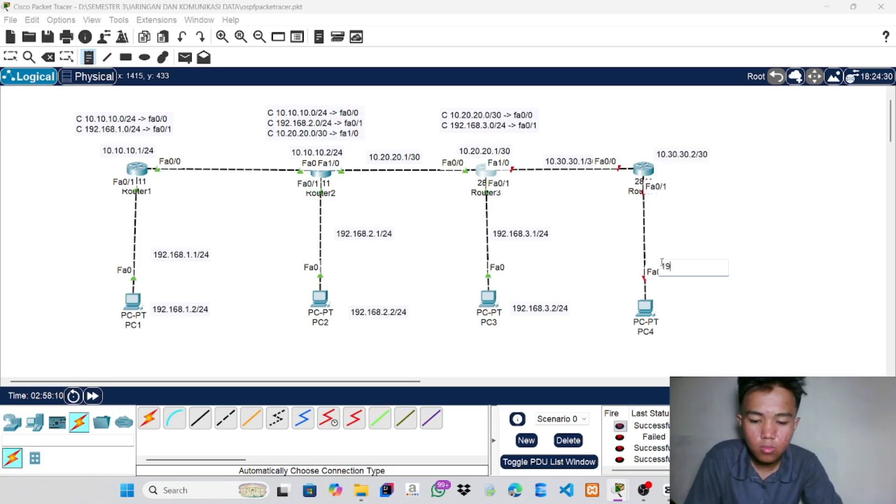
type("2.168.4")
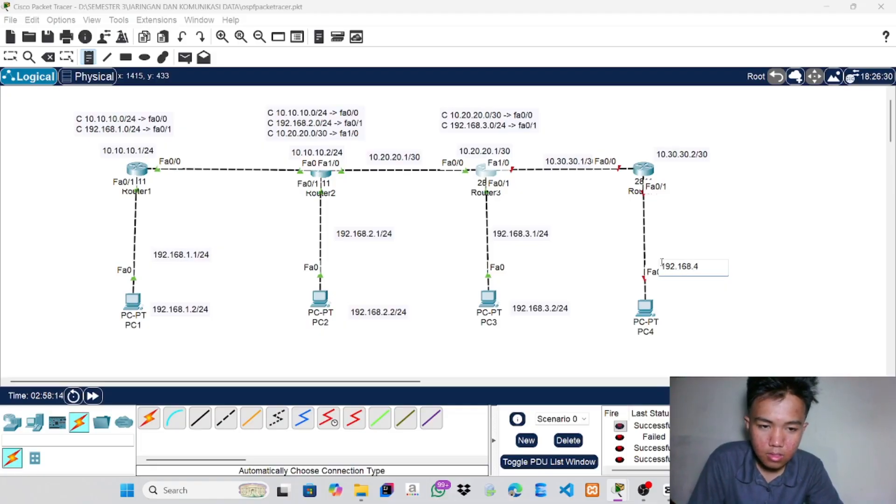
type(".1/24")
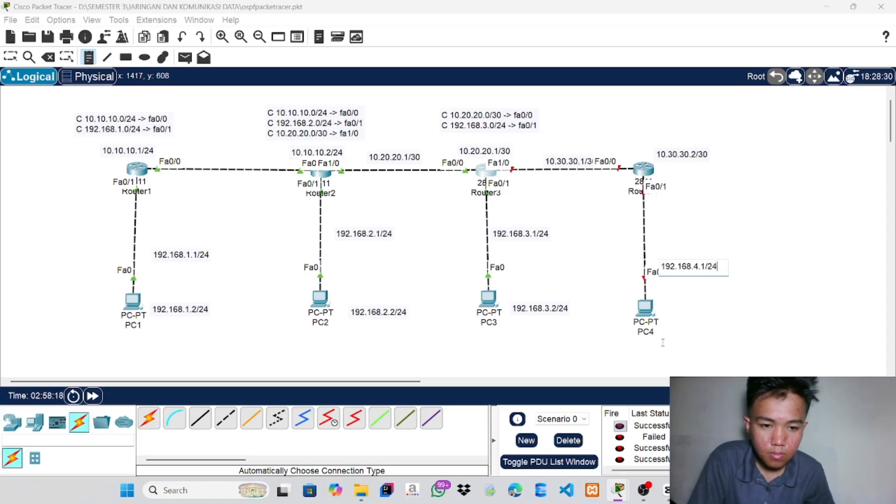
left_click(668, 328)
type("192")
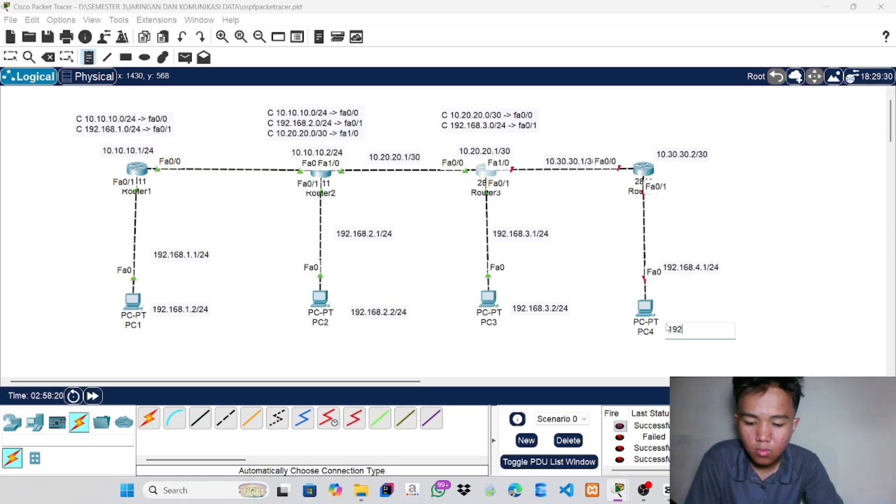
type(".168.")
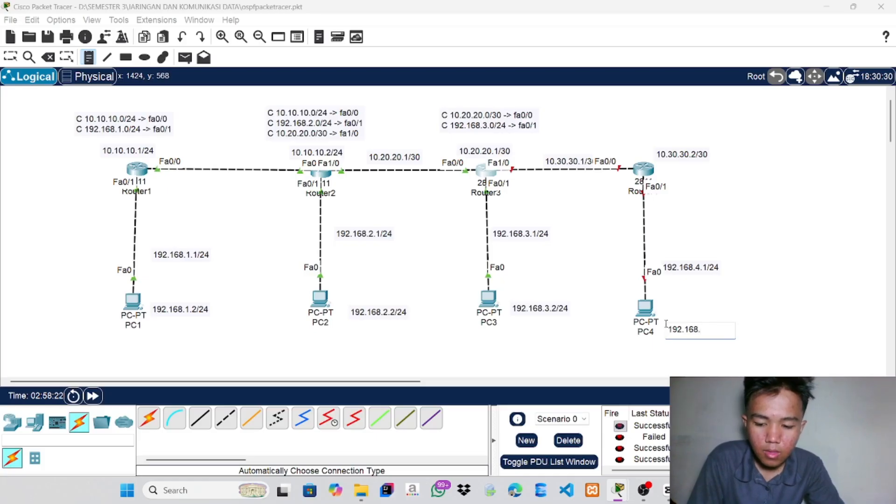
type("4.2/24")
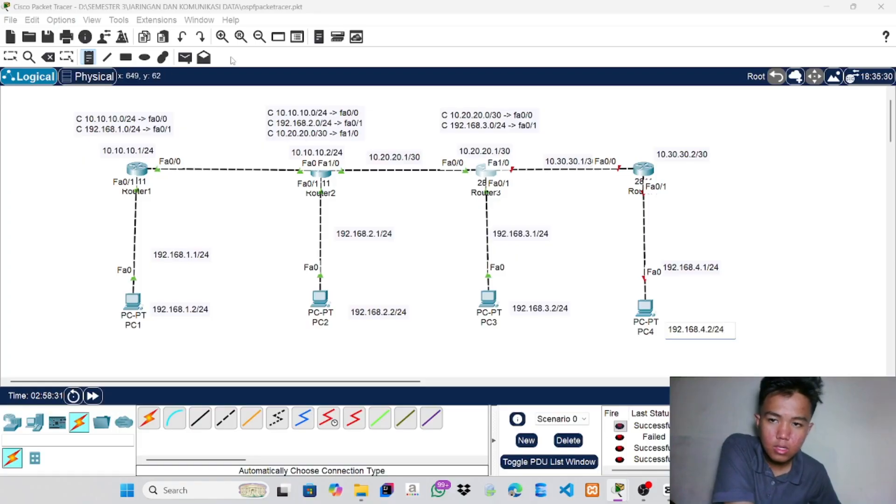
left_click(618, 151)
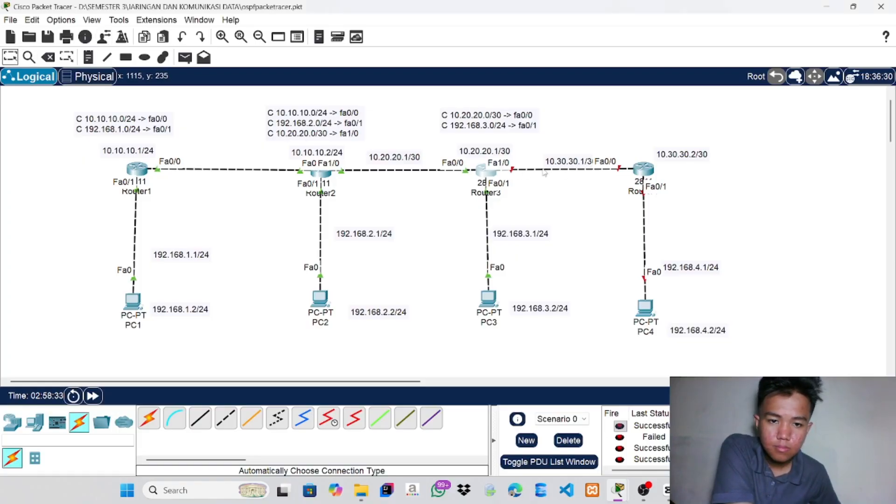
Reposition the four new address notes so they clear the port labels and sit close to Router4, its links and PC4
left_click_drag(568, 161, 561, 152)
left_click(556, 152)
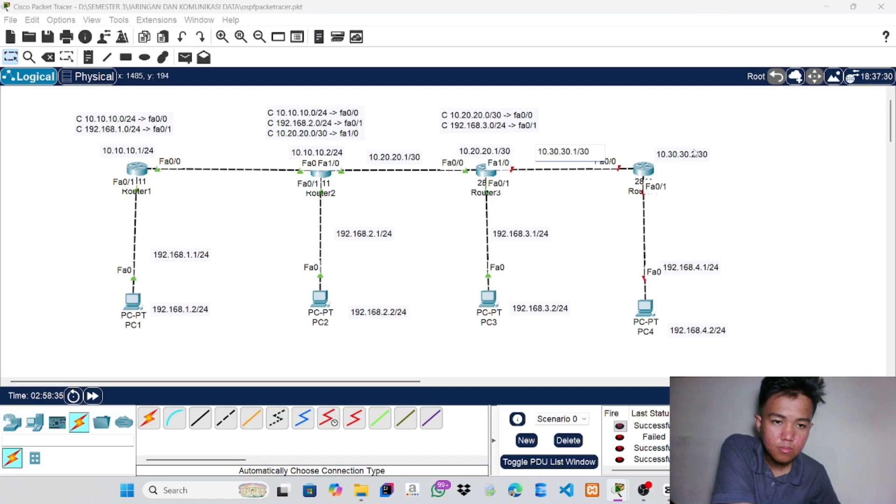
left_click_drag(696, 154, 669, 155)
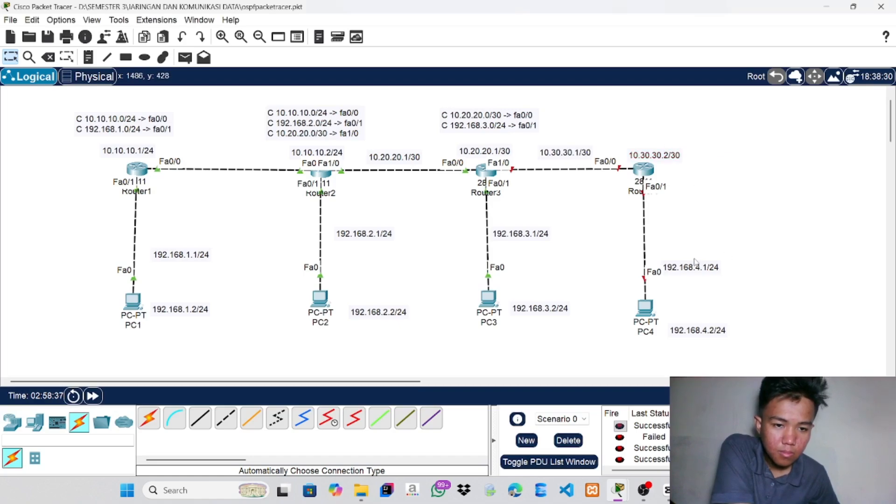
left_click_drag(696, 267, 690, 240)
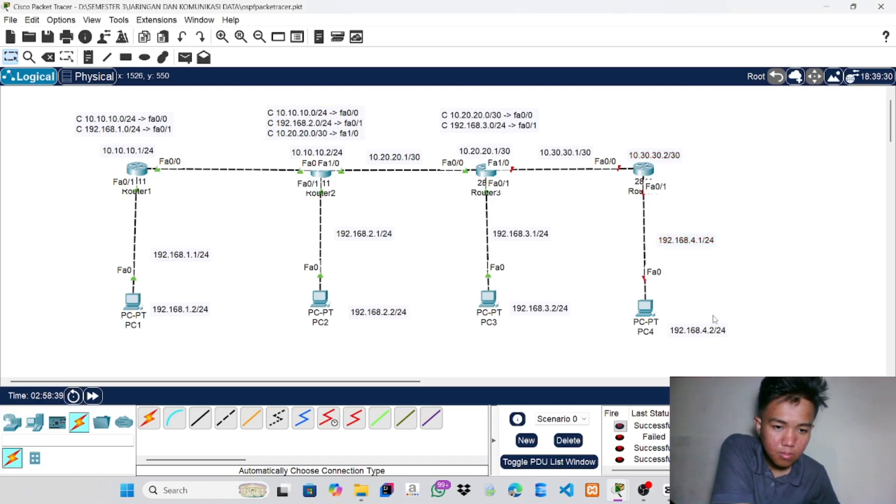
left_click_drag(713, 329, 708, 320)
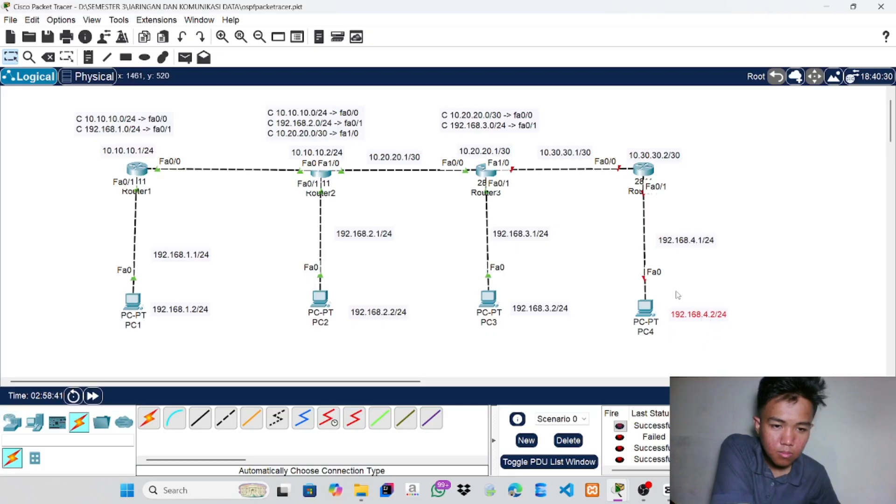
In Router3's command line, select interface fa1/0 with int fa1/0 and enable it with no shutdown
left_click(490, 173)
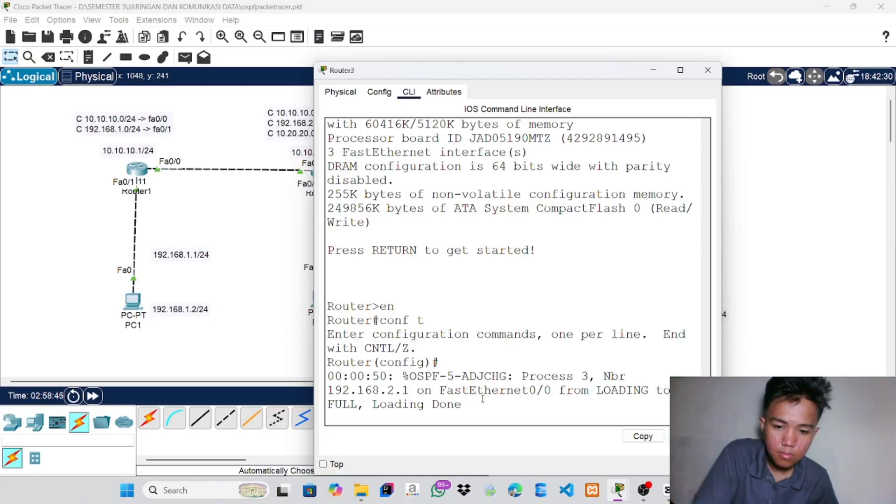
key("Return")
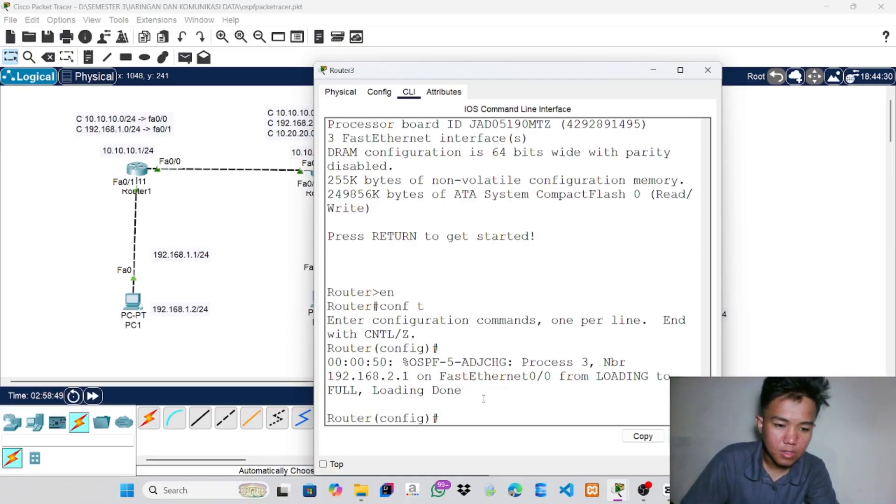
type("in")
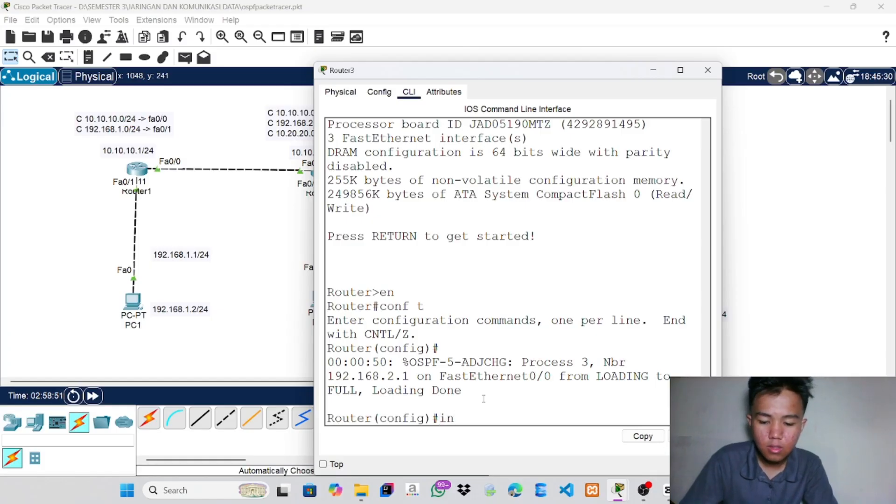
type("f")
key("BackSpace")
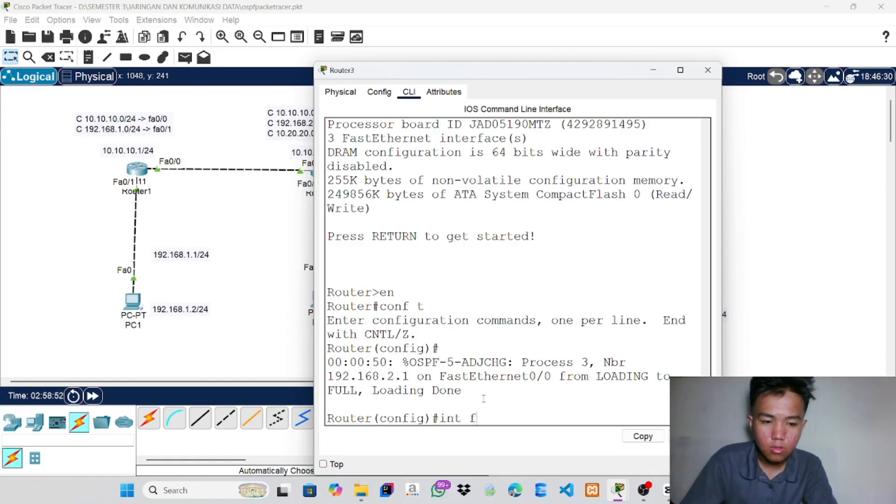
type("t fa")
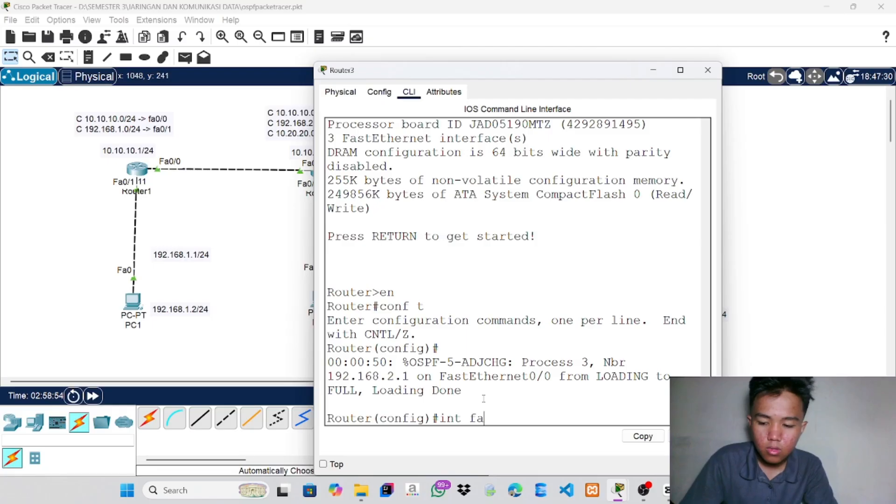
type("1/0")
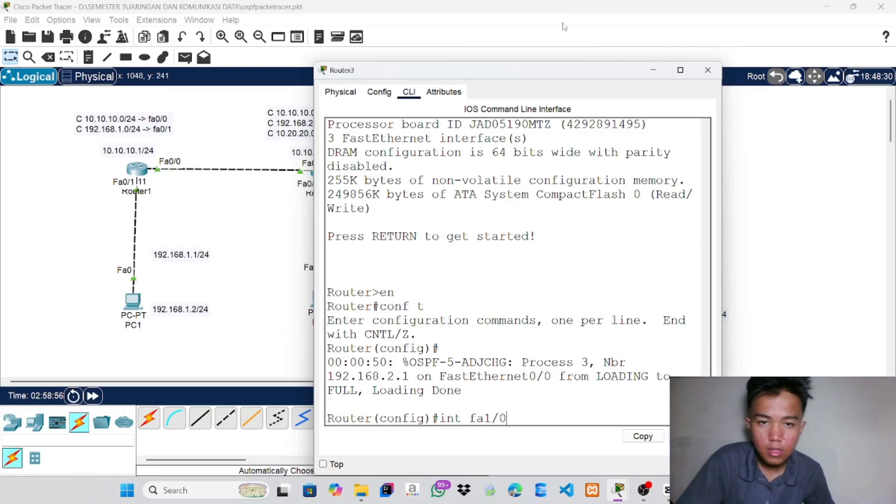
left_click_drag(529, 76, 521, 41)
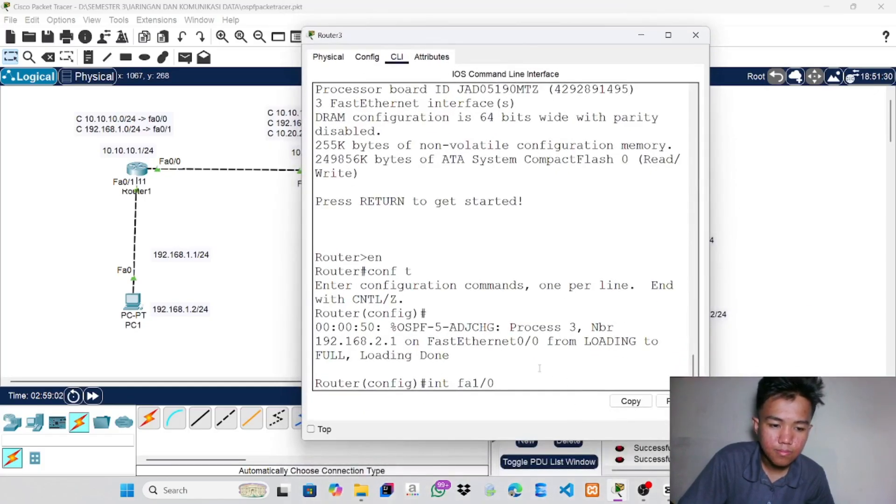
key("Return")
type("no")
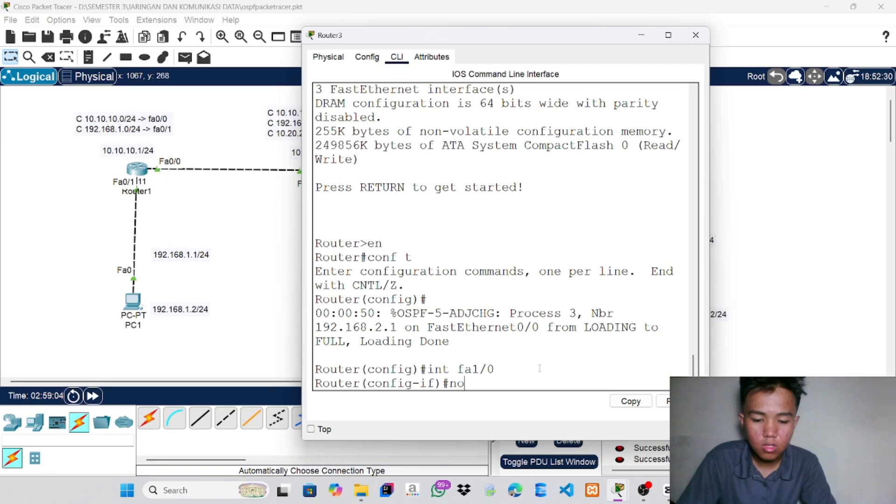
type(" shutdown")
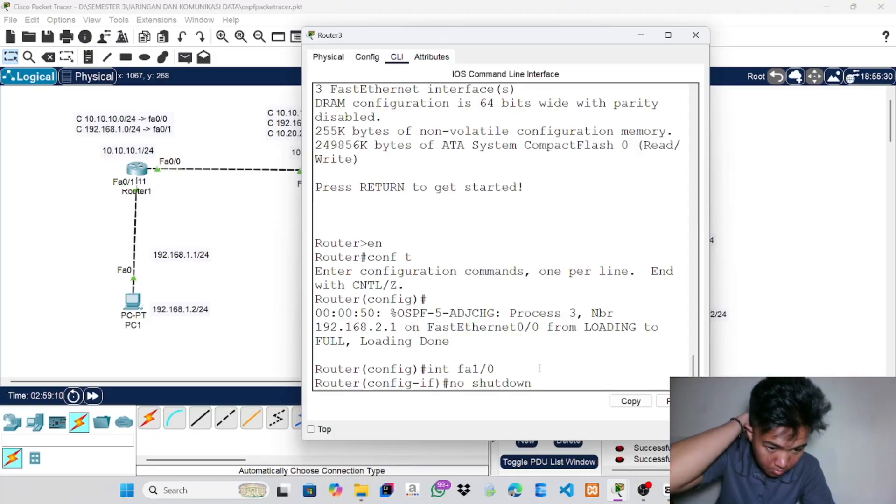
key("Return")
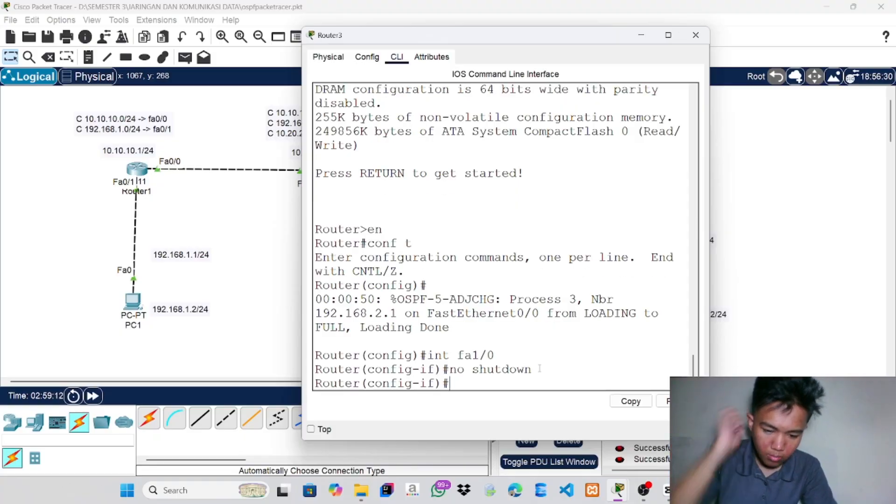
Assign Router3's fa1/0 the address 10.30.30.1 with mask 255.255.255.252 using ip address, and put the router window away
type("ip address")
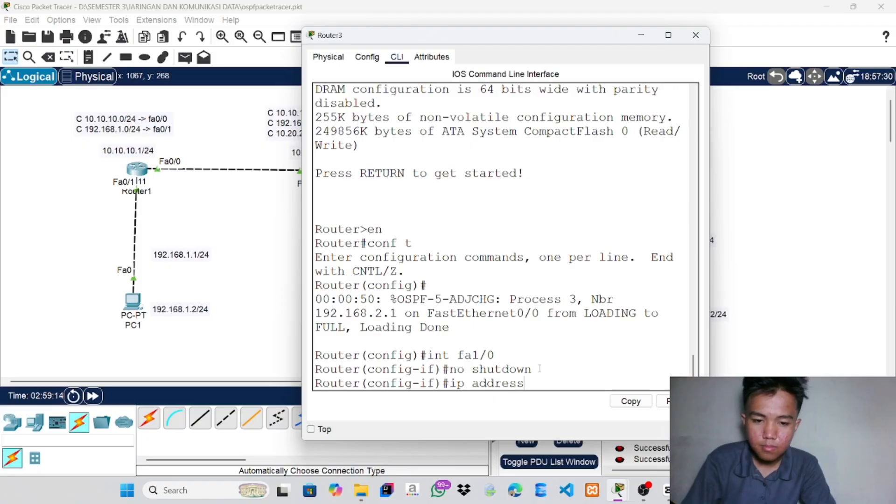
type(" 10")
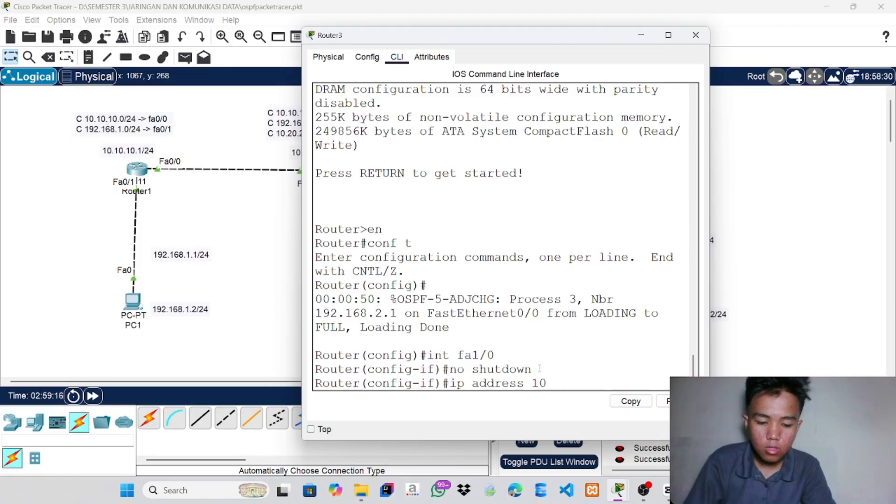
type(".30.30")
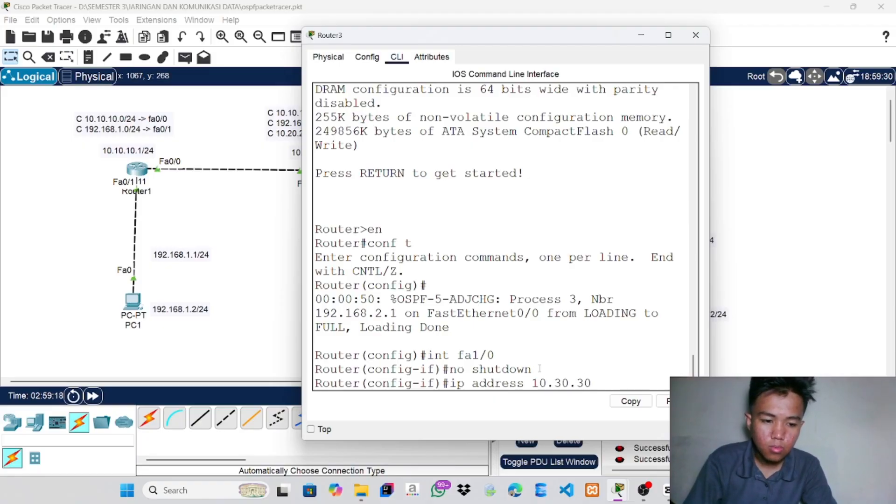
type(".1")
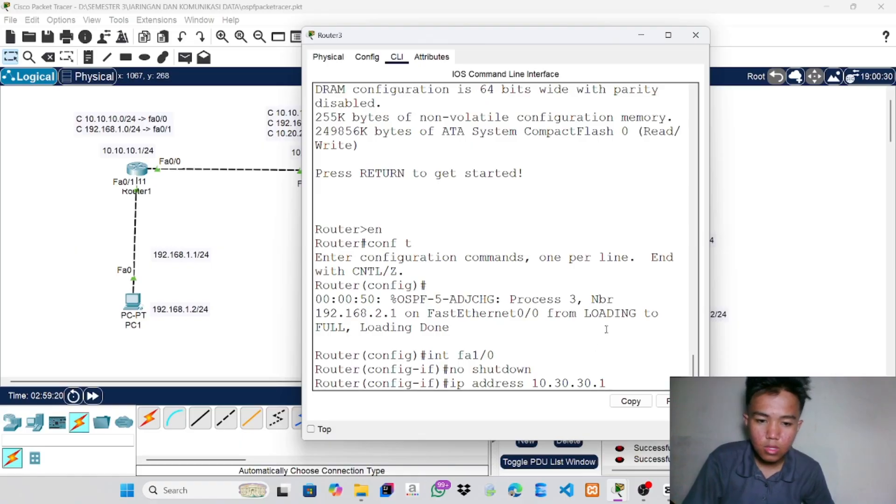
left_click_drag(497, 35, 493, 60)
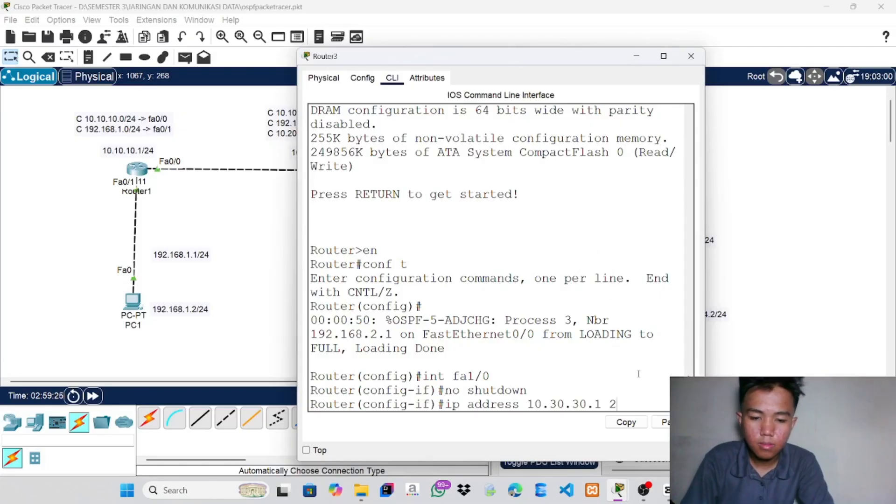
type("255.25")
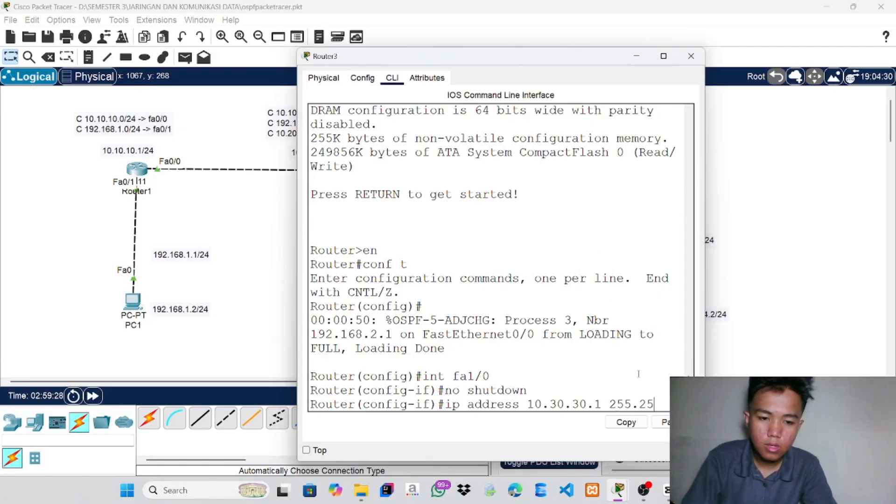
type("5.255.25")
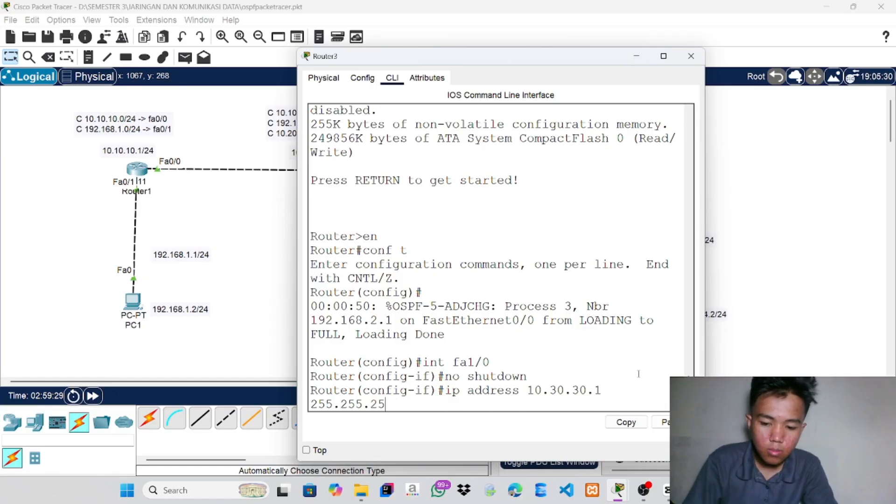
type("2")
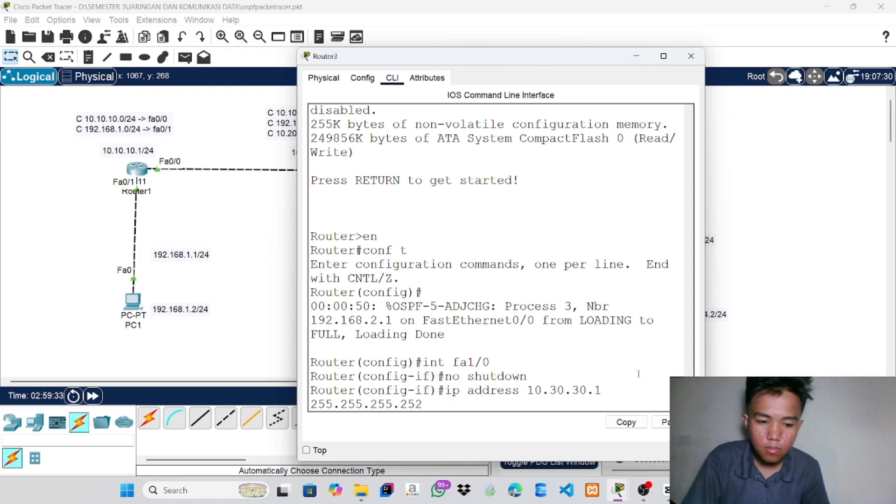
key("Return")
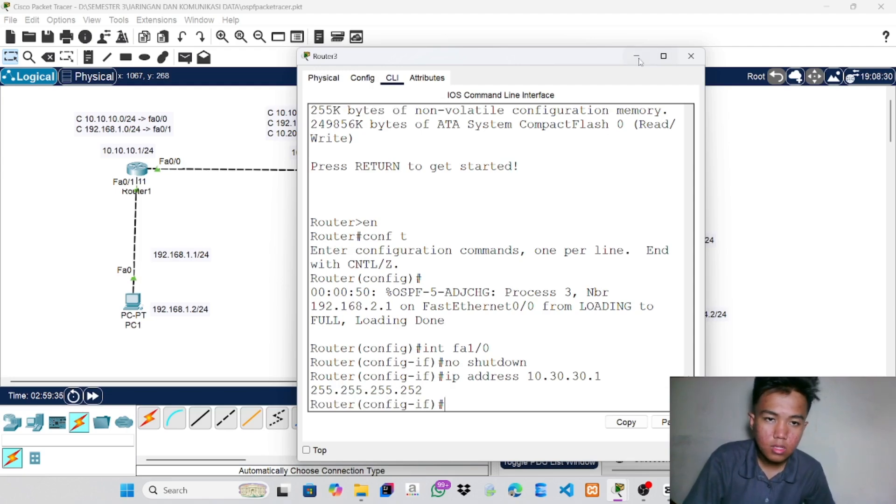
left_click(706, 90)
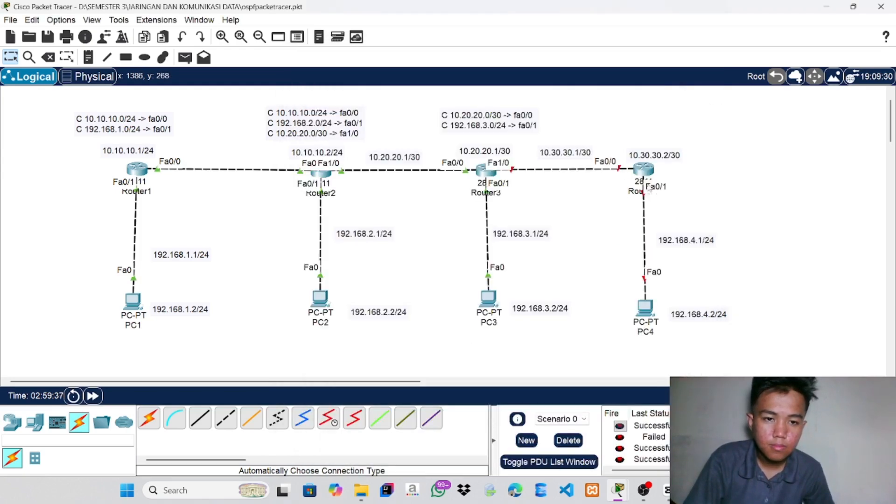
In Router4's command line, answer no to the initial configuration dialog and enter global configuration mode with en and conf t
left_click(643, 168)
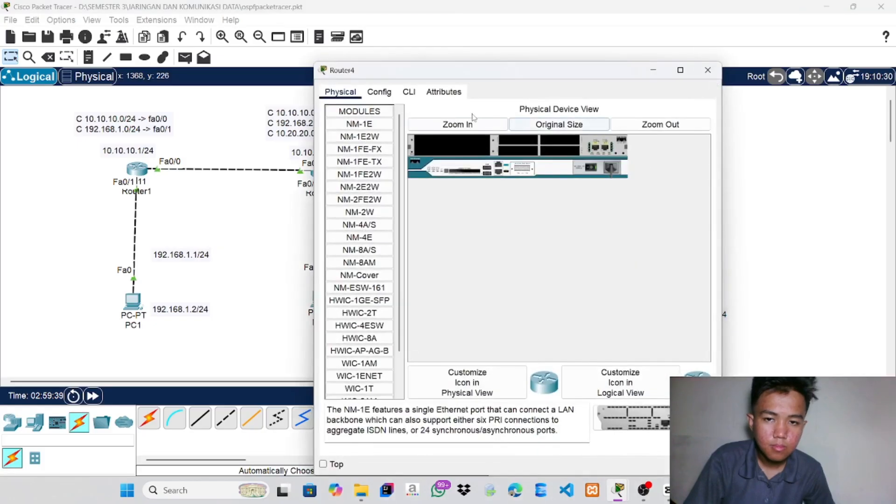
left_click(409, 92)
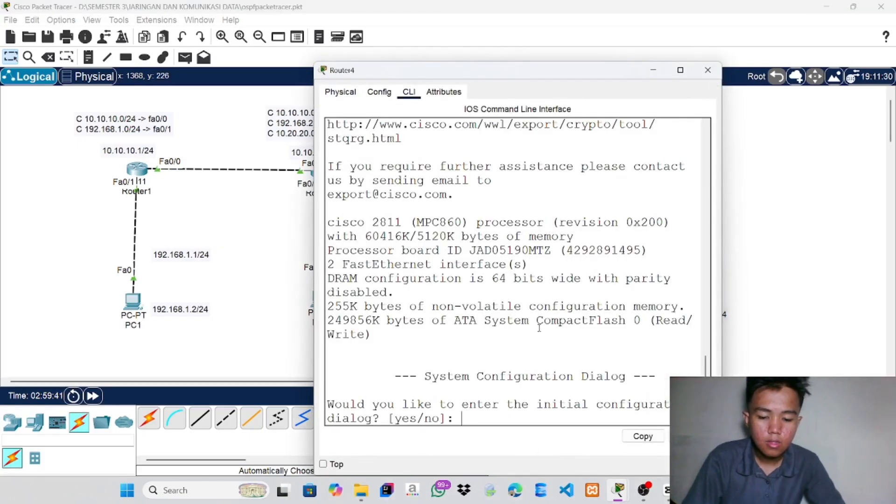
type("np")
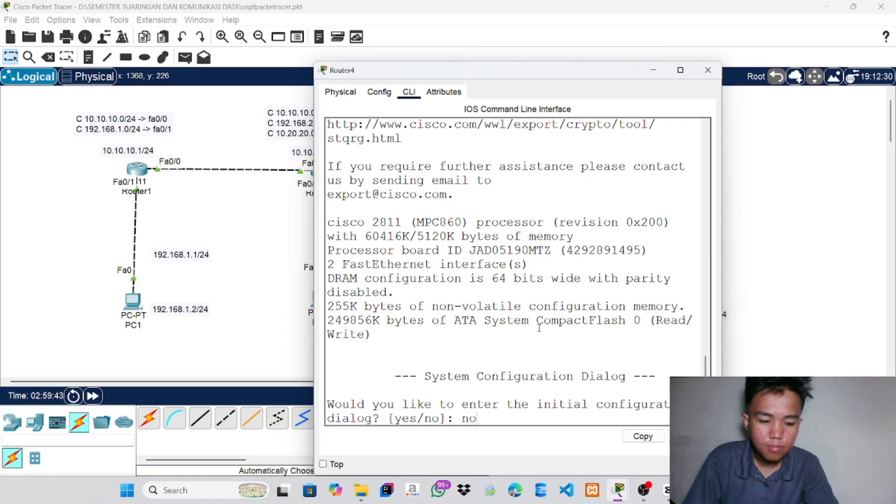
key("Return")
key("Return")
type("en")
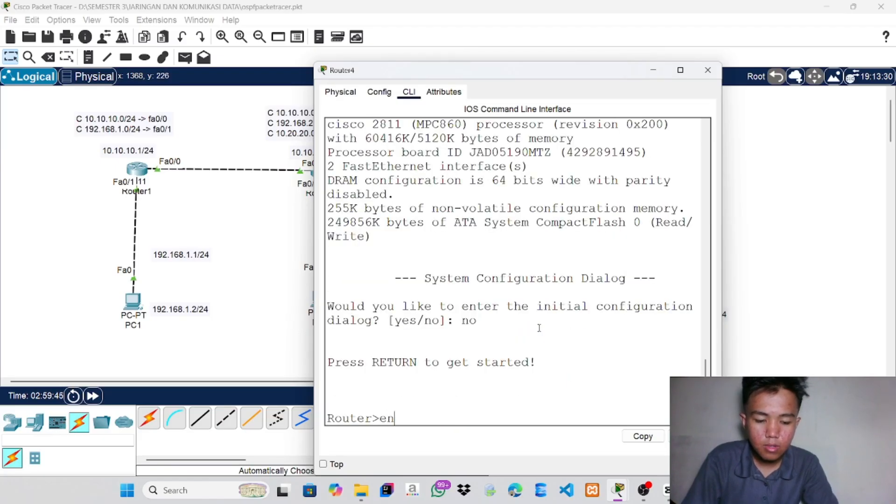
key("Return")
type("conf")
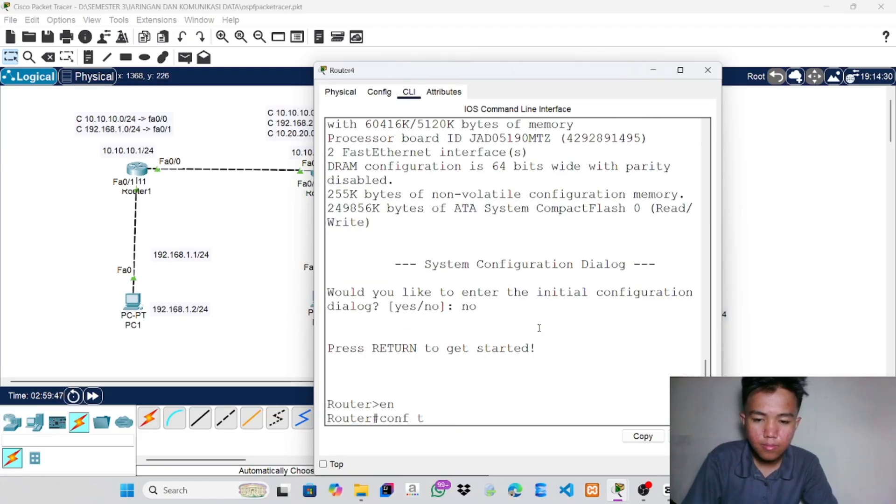
type(" t")
key("Return")
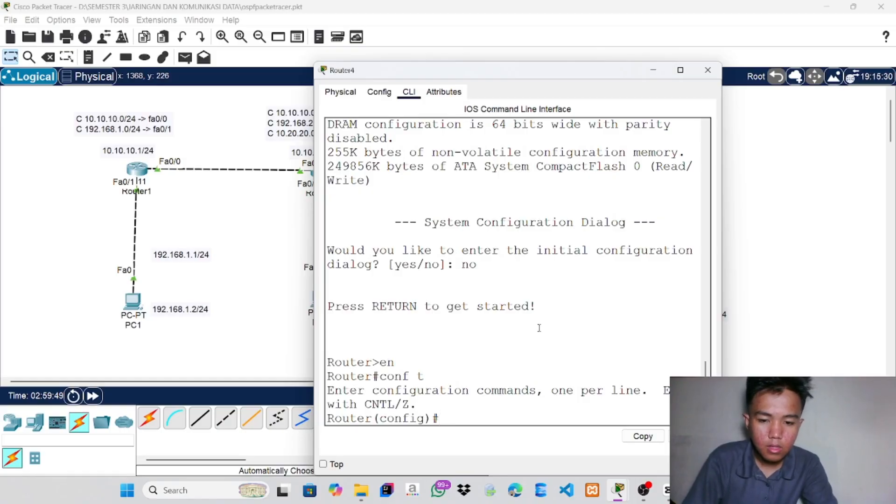
Select Router4's interface fa0/0 with int fa0/0 and enable it with no shutdown
type("in")
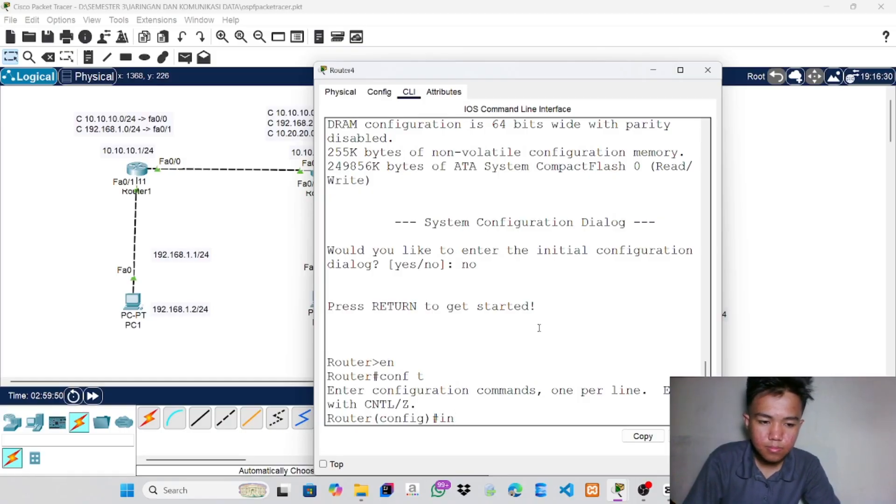
type("f")
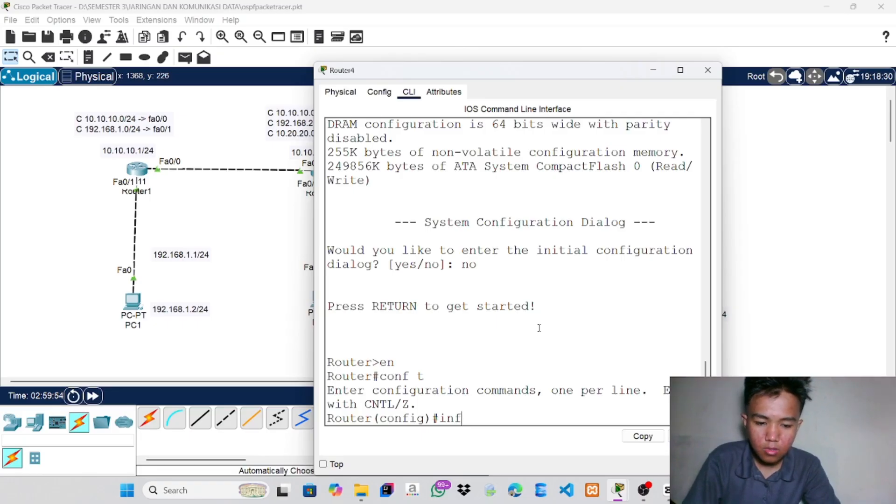
key("BackSpace")
type("t ")
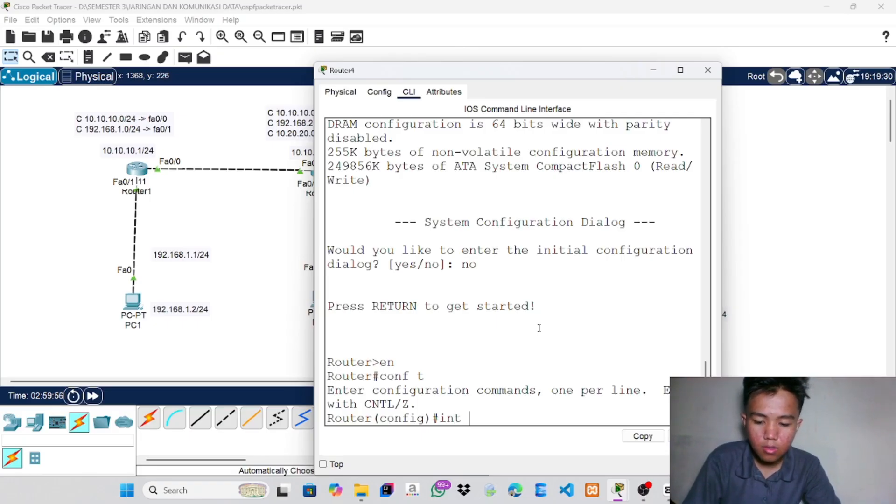
type("fa0/")
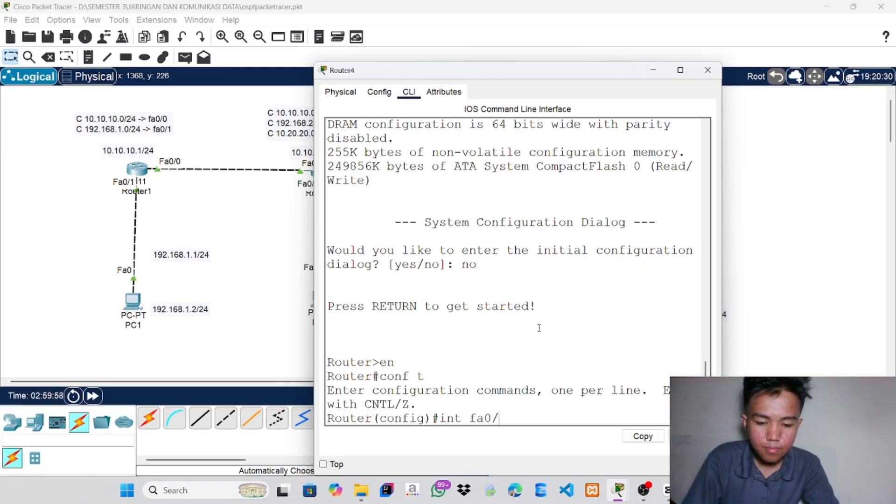
type("0")
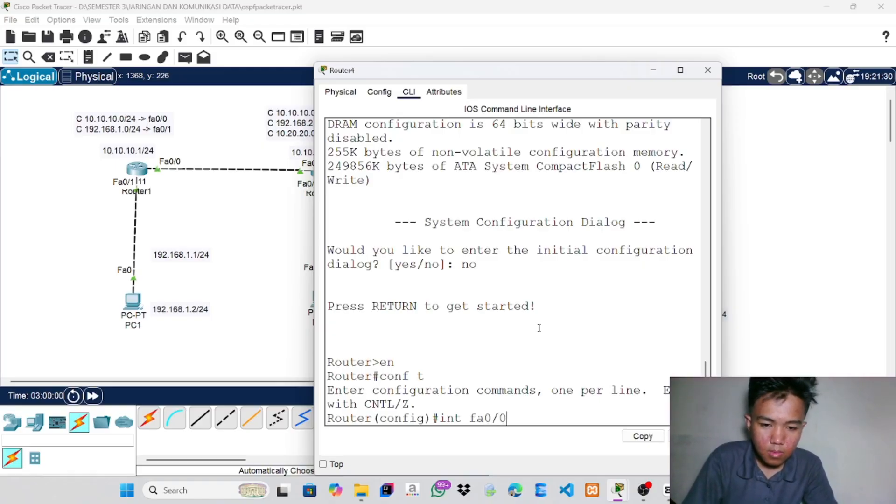
key("Return")
type("no shu")
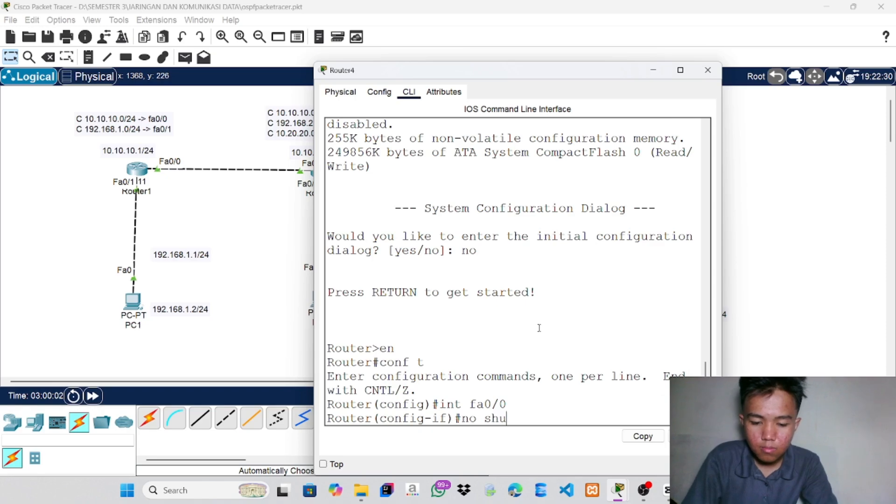
type("tdown")
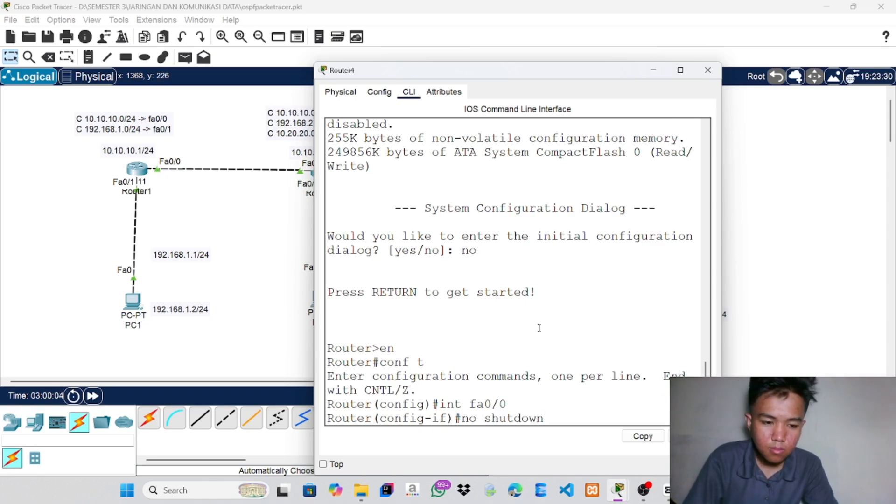
key("Return")
key("Return")
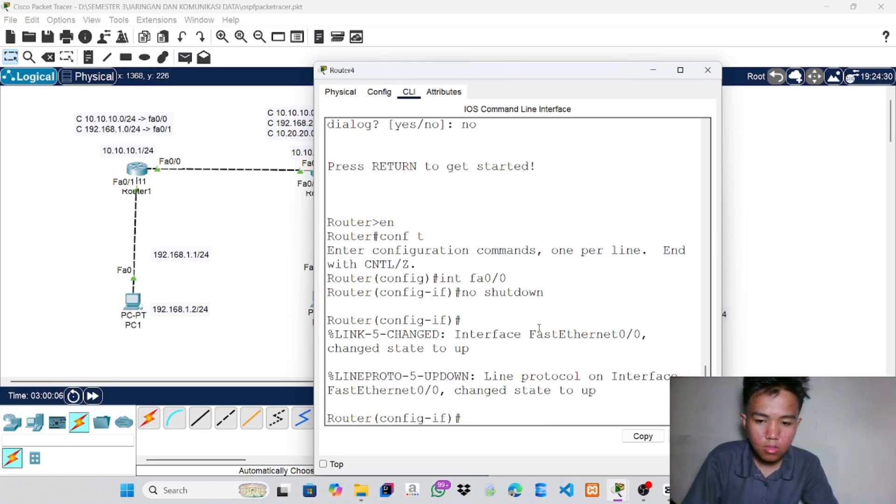
Assign Router4's fa0/0 the address 10.30.30.2 with mask 255.255.255.252 using ip address
type("ip addres")
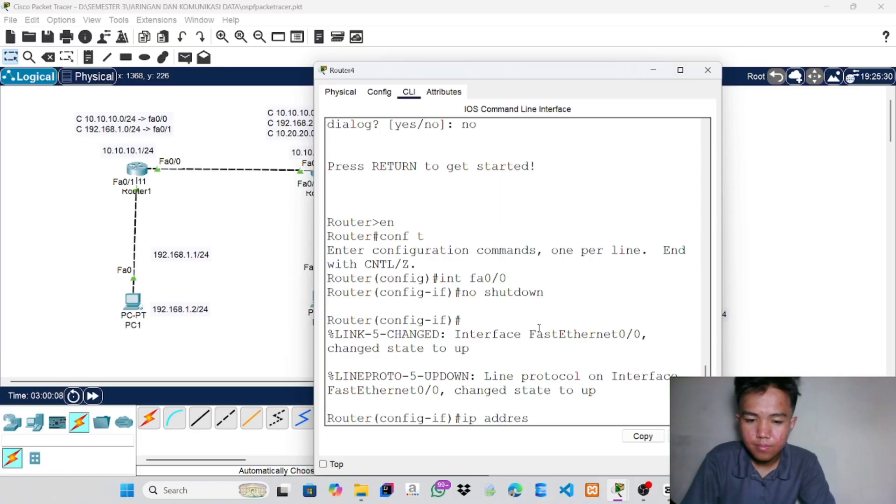
type("a")
key("BackSpace")
type("s ")
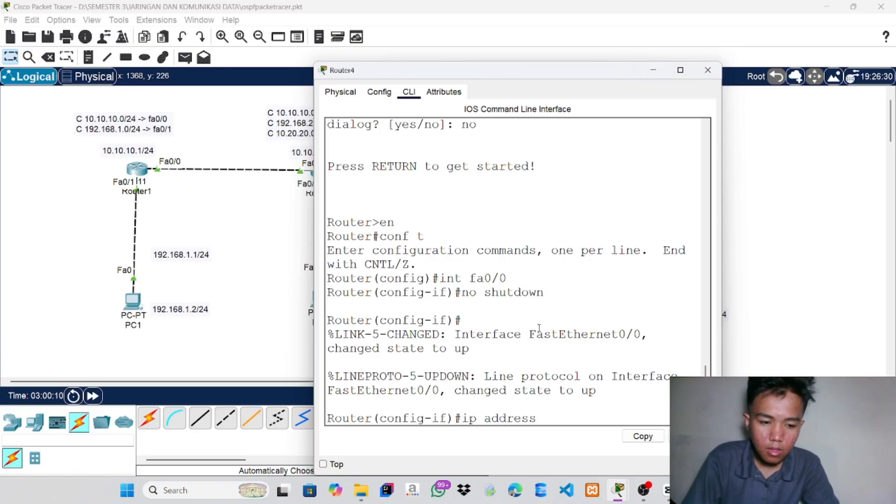
type("10.2")
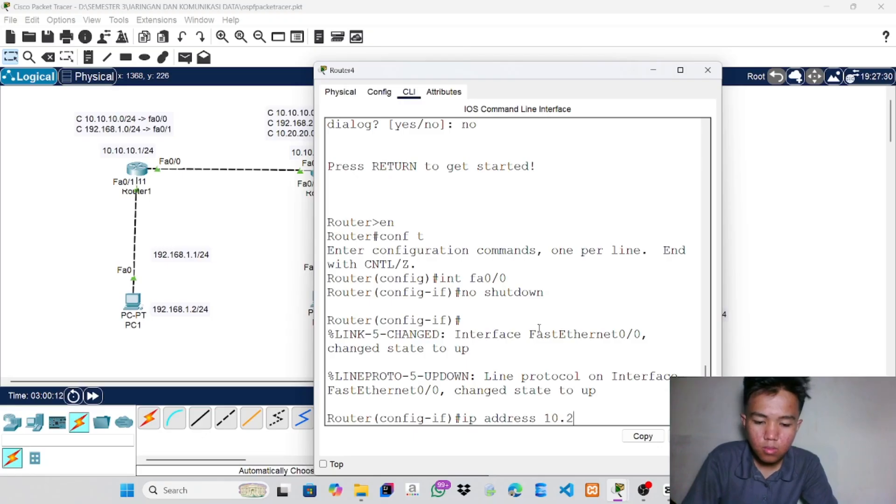
key("BackSpace")
type("30.3")
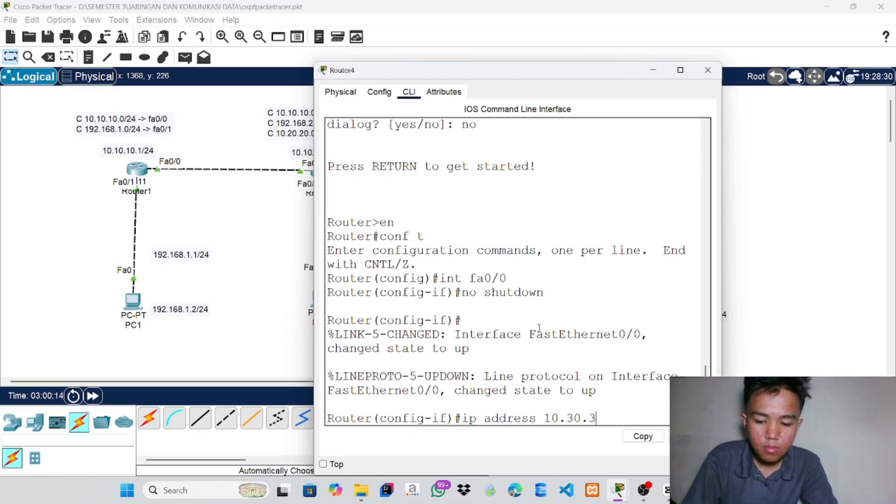
type("0.2")
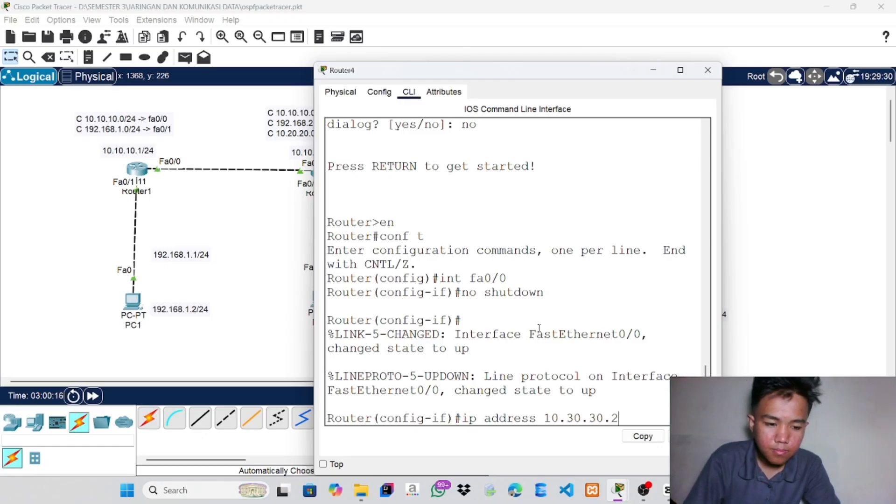
type(" 255.")
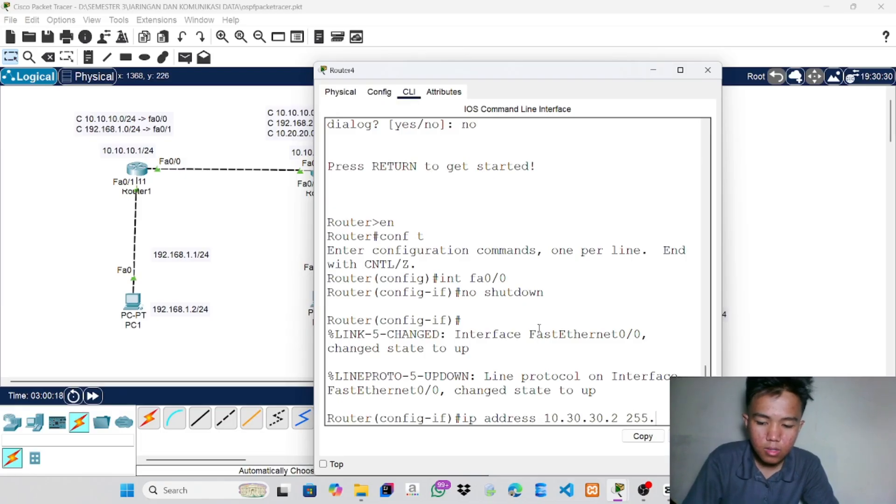
type("25")
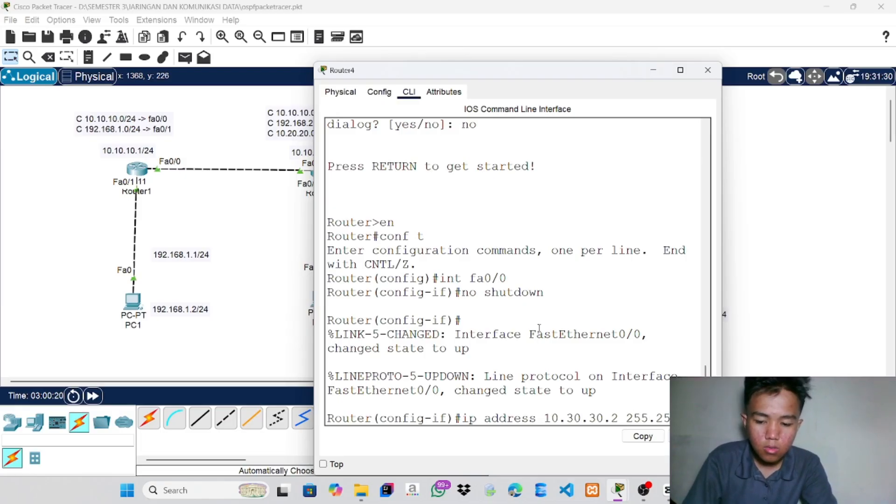
type("5.255.252")
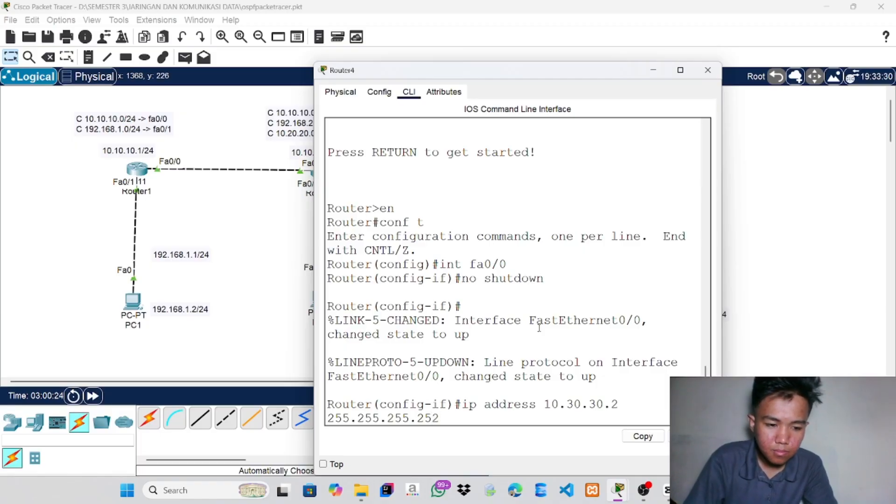
key("Return")
key("Return")
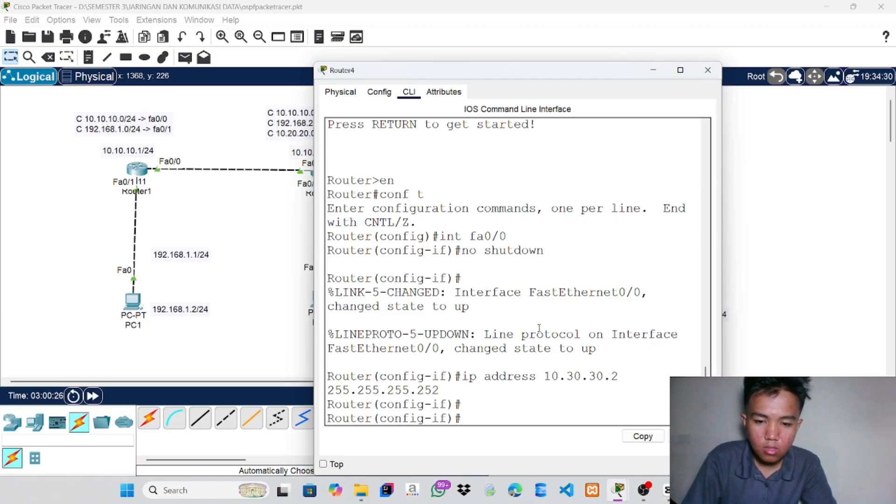
Select Router4's interface fa0/1 with int fa0/1 and enable it with no shutdown
type("inf fa0")
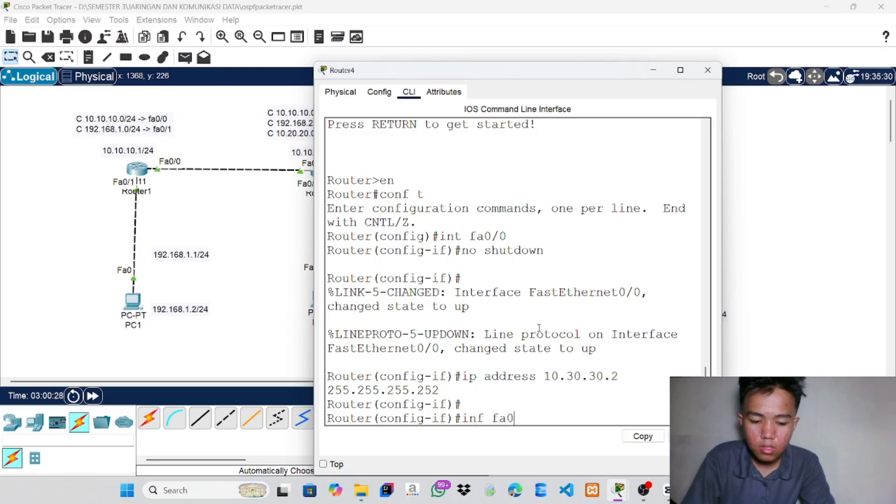
type("/1")
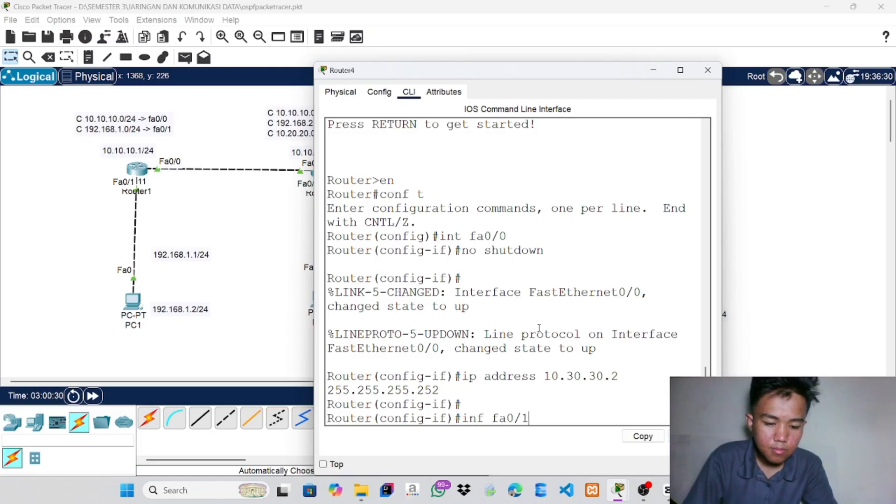
key("Left")
key("Left")
key("Left")
key("Left")
key("Left")
key("Left")
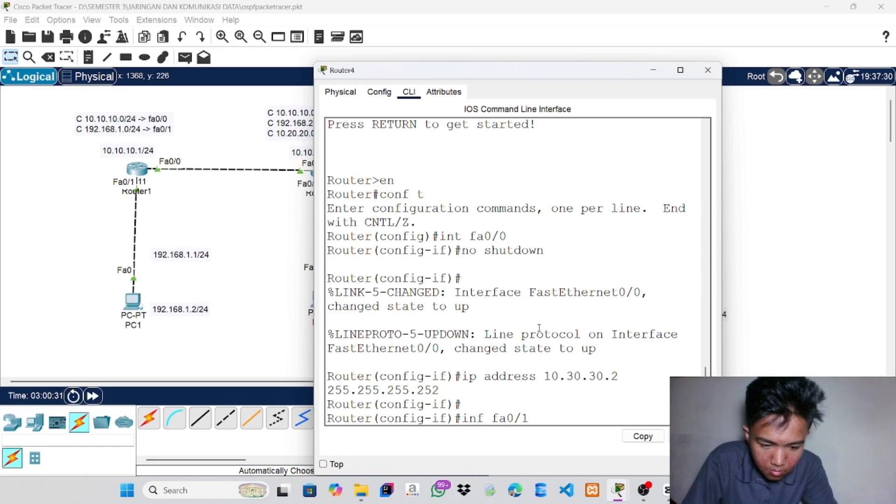
key("BackSpace")
type("t")
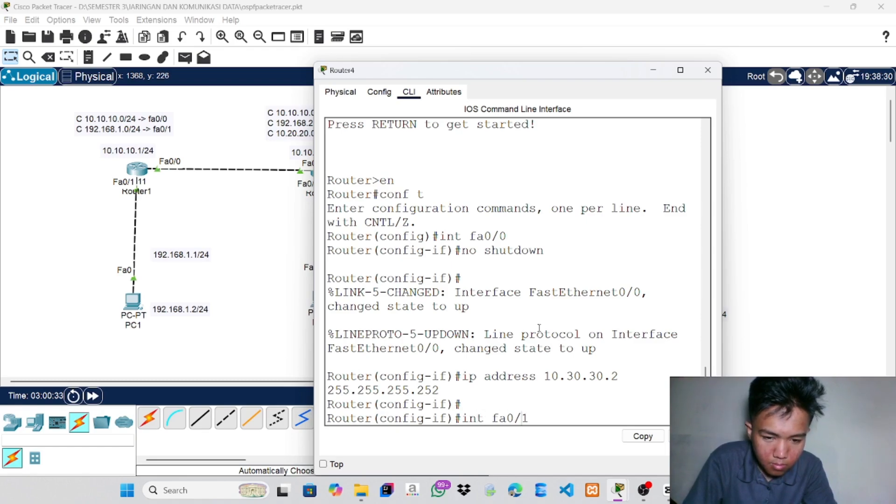
key("Return")
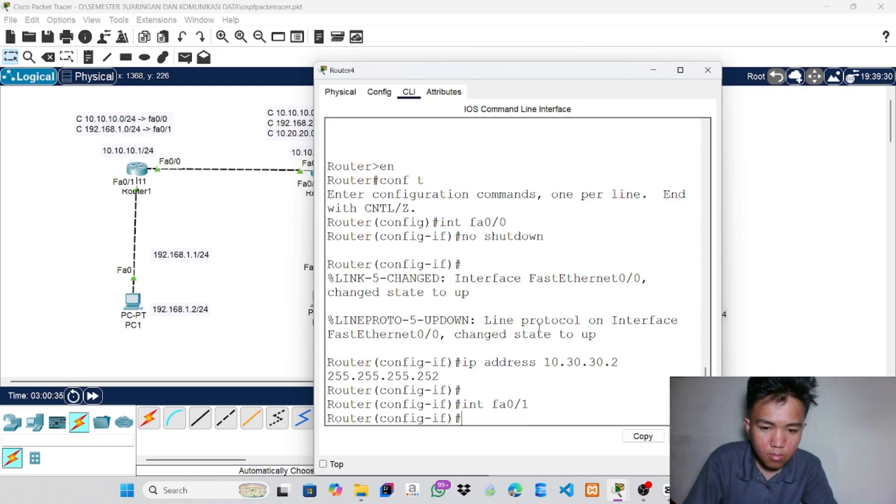
type("no")
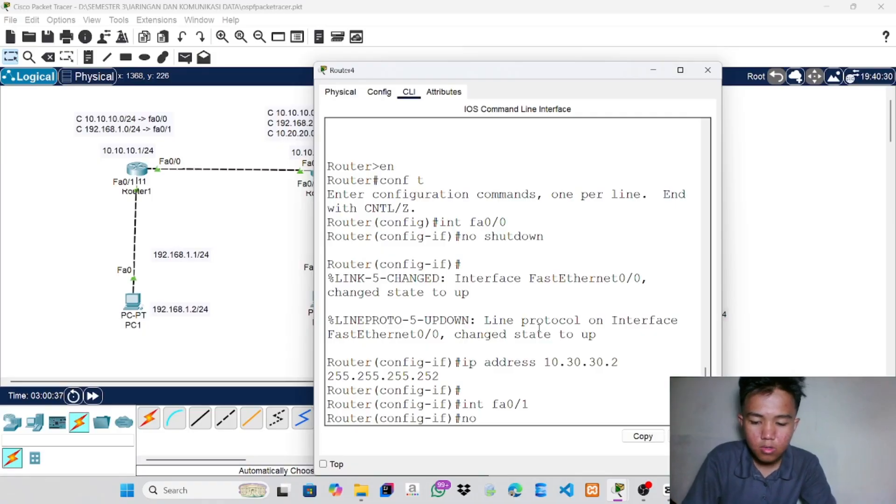
type(" shutdown")
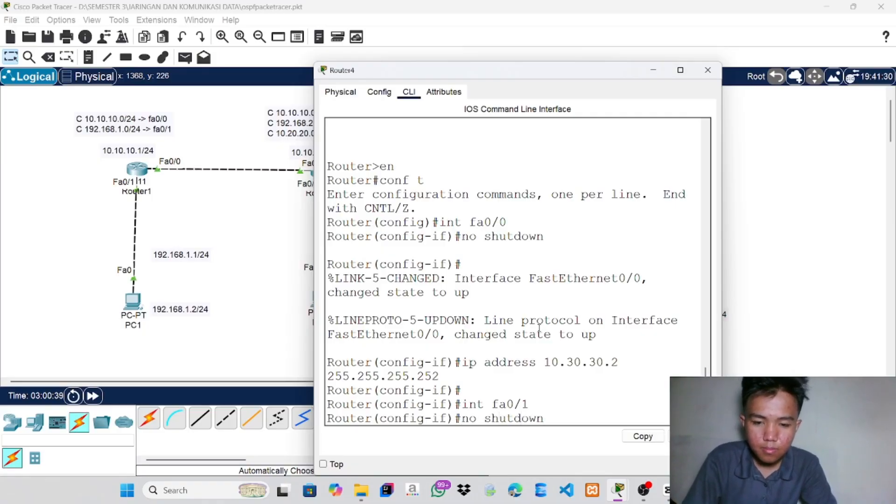
key("Return")
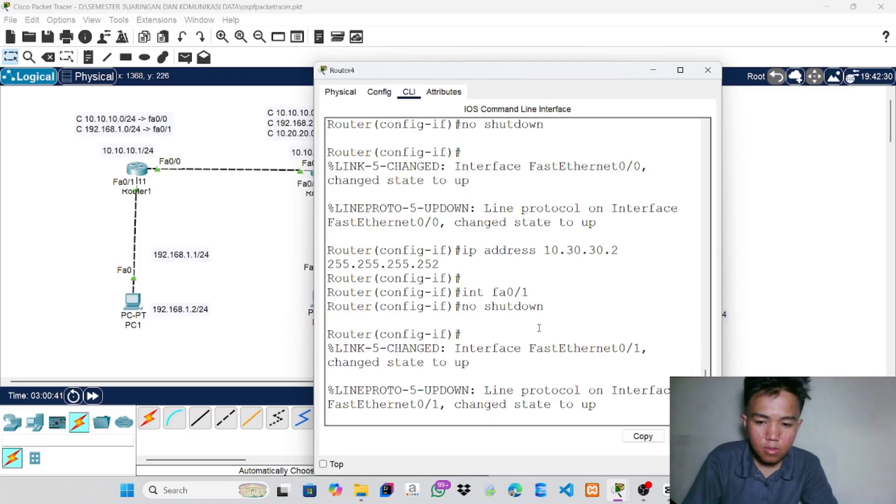
Assign Router4's fa0/1 the address 192.168.4.1 with mask 255.255.255.0 using ip address, and put the router window away
type("ig-if)#ip")
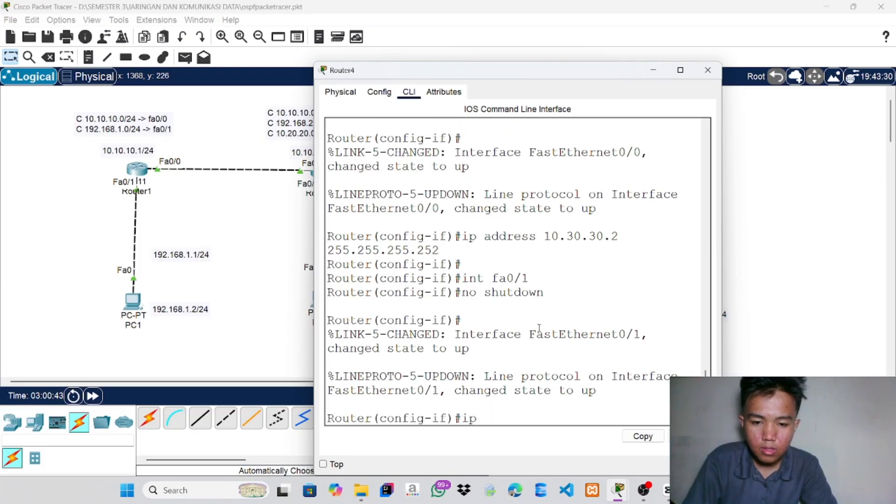
type(" address")
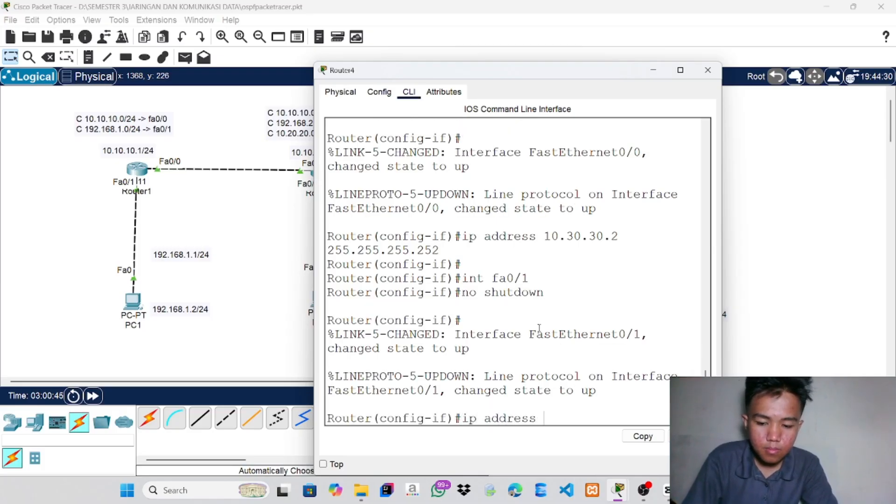
type(" 192.")
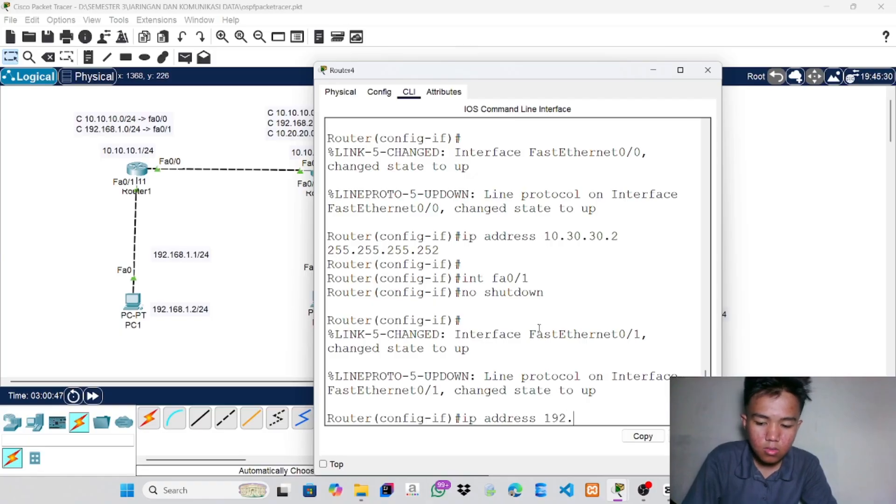
type("168")
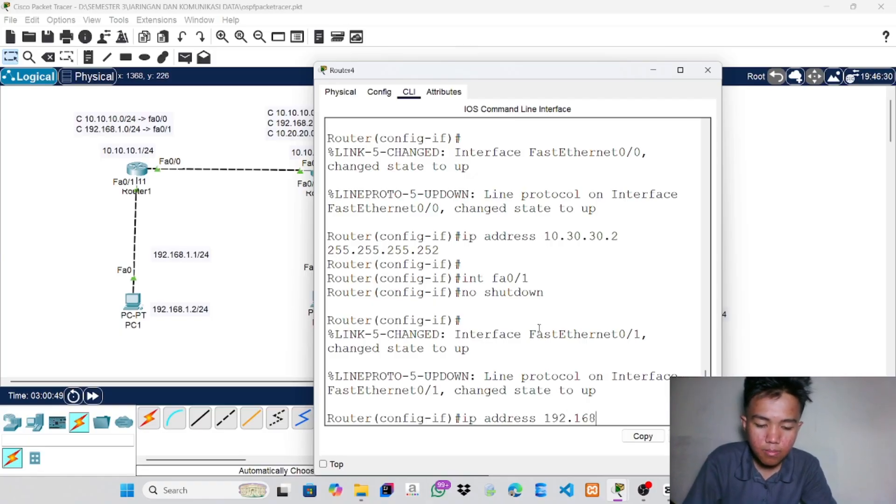
type(".")
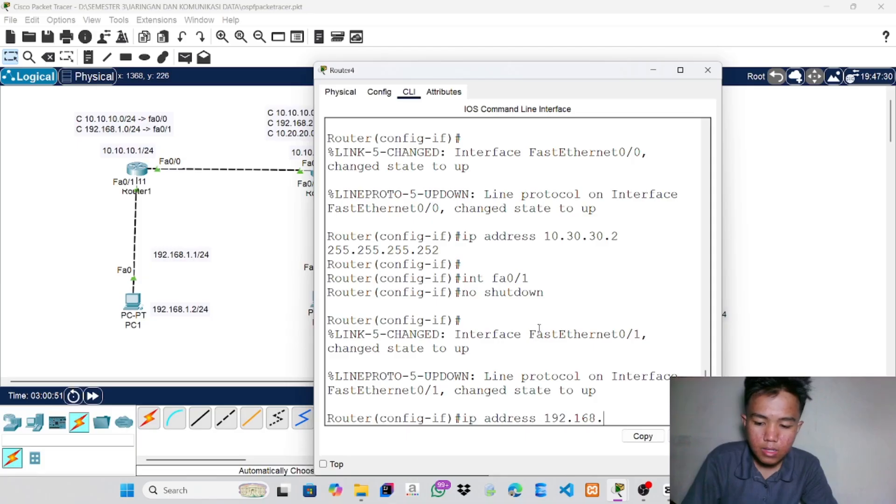
type("4.1 2")
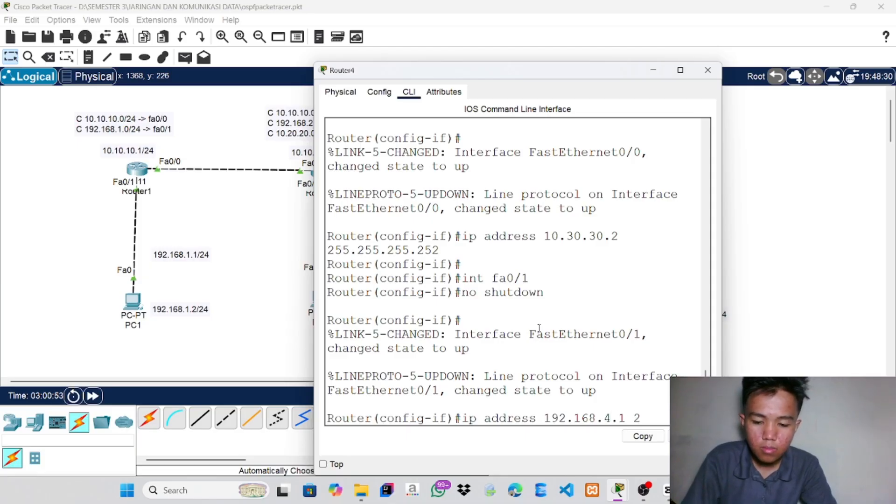
type("55.2")
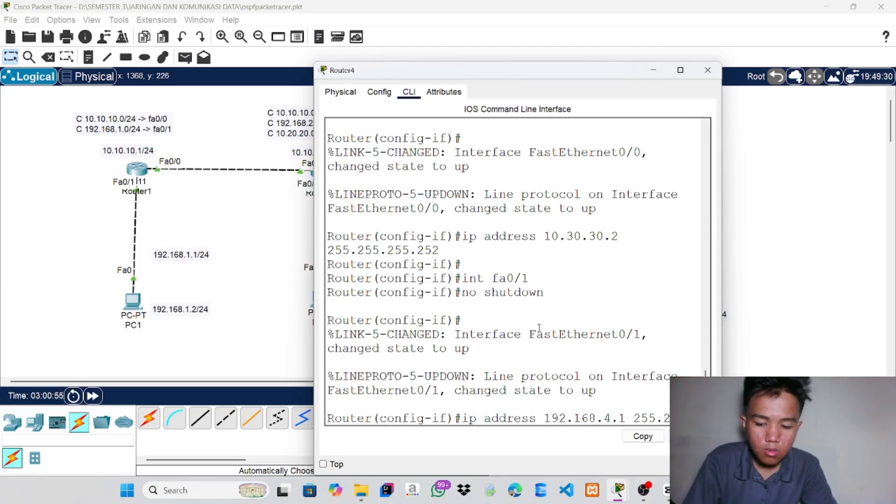
type("55.255.")
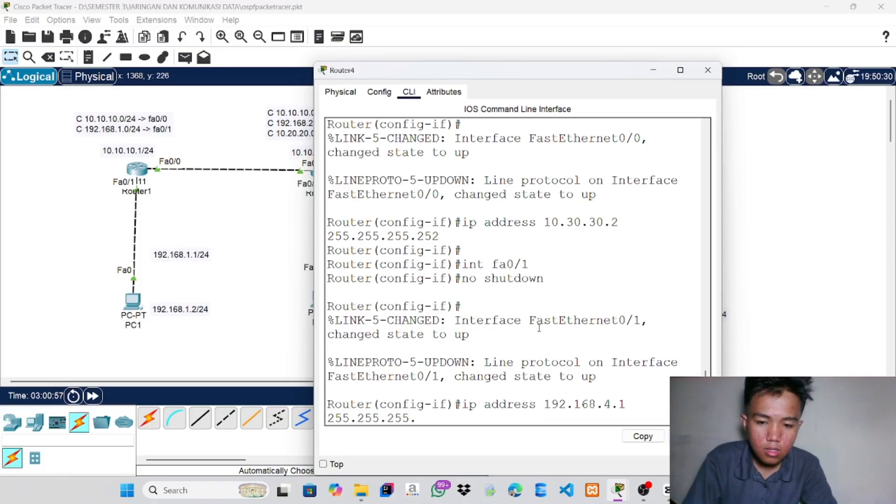
type("0")
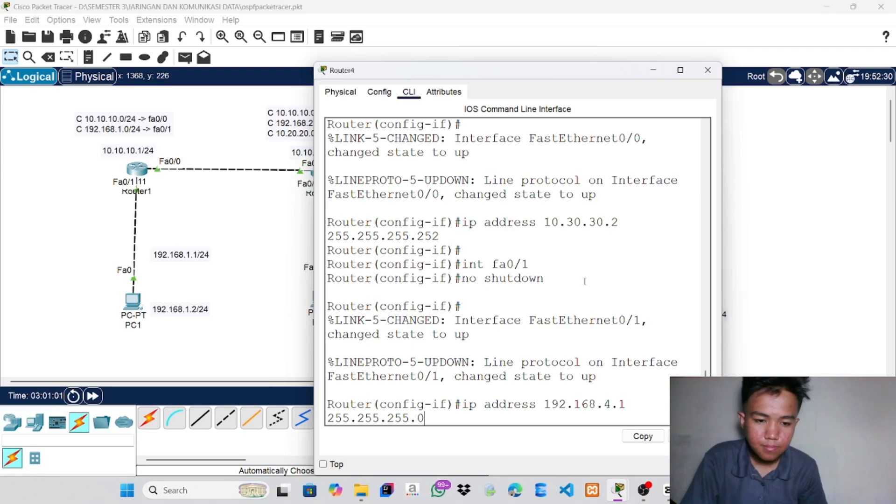
key("Return")
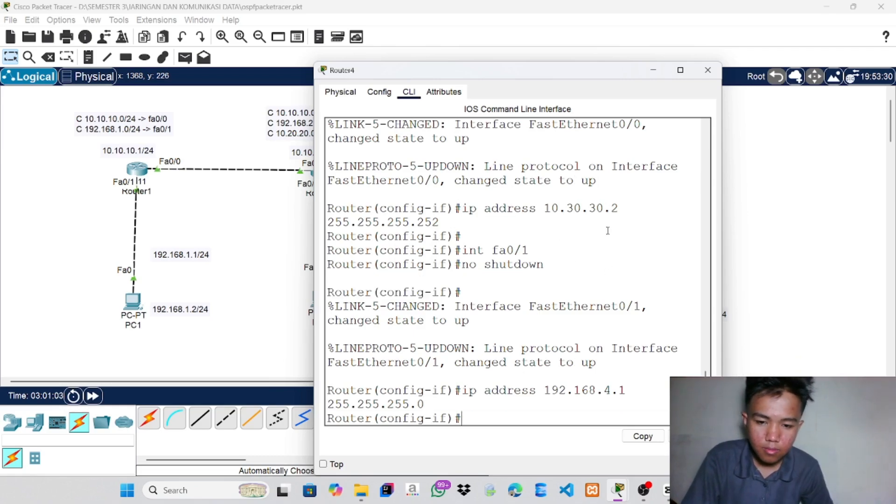
left_click(765, 124)
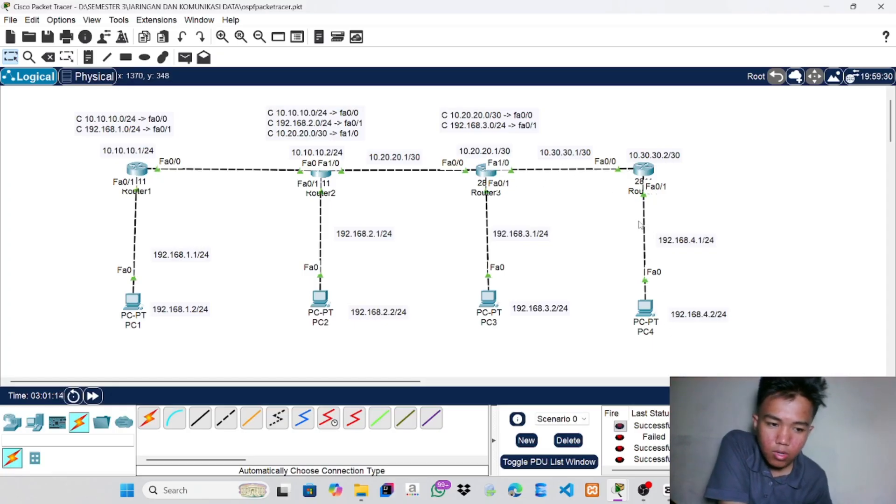
In PC4's IP configuration, set the static IPv4 address to 192.168.4.2 with subnet mask 255.255.255.0
left_click(649, 312)
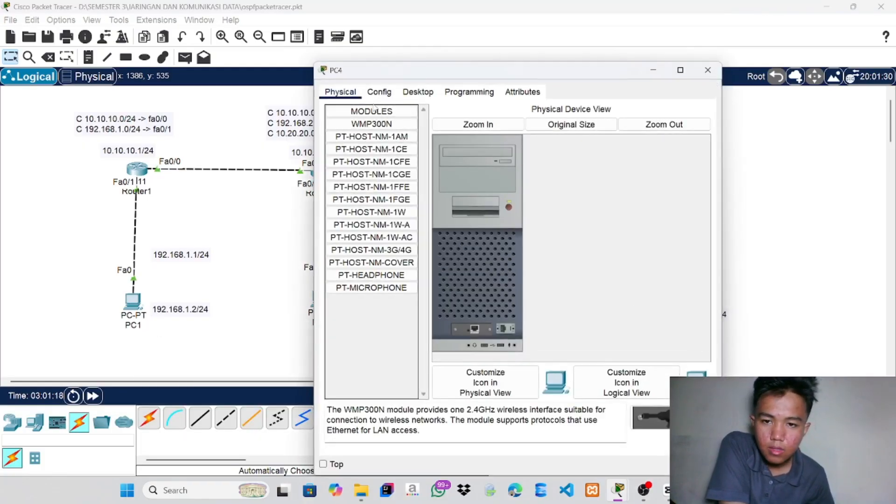
left_click(418, 91)
left_click(377, 136)
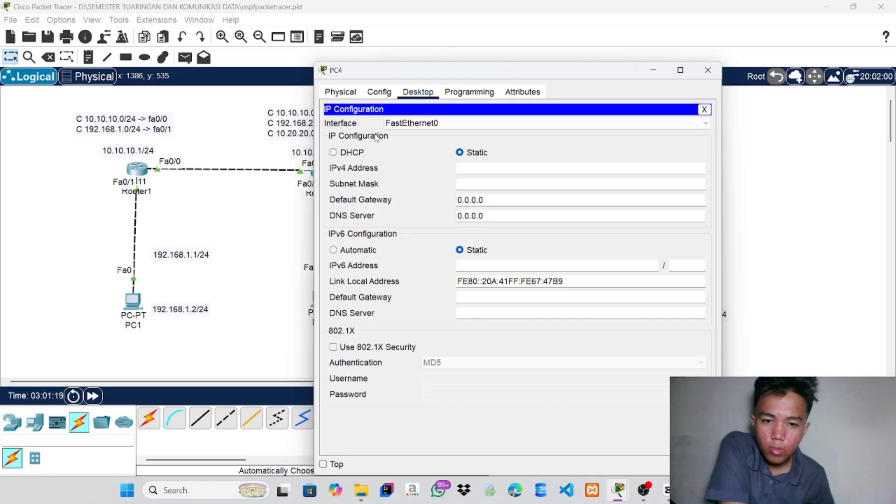
left_click(466, 168)
type("19")
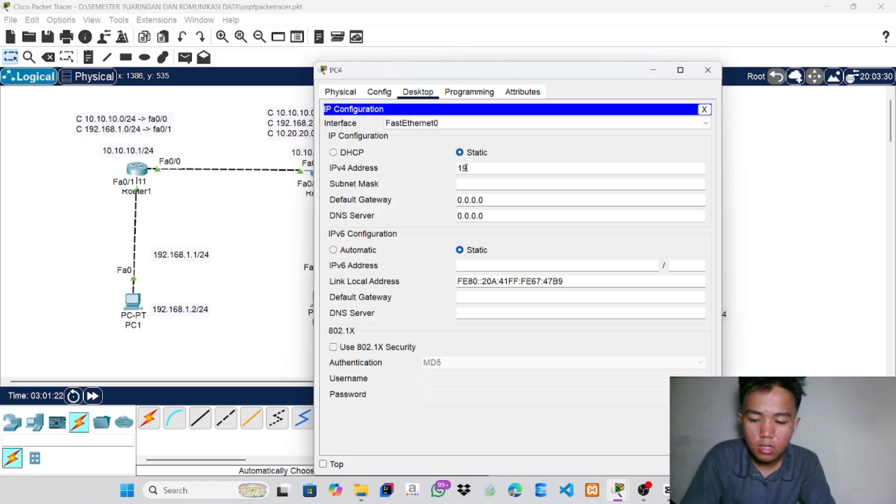
type("2.168.4.2")
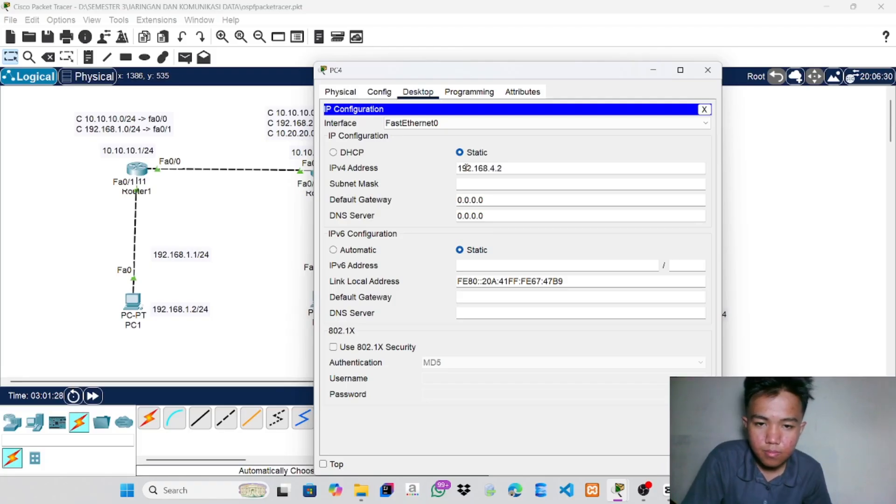
left_click(479, 185)
Set PC4's default gateway to 192.168.4.1 and close its configuration window
left_click(494, 199)
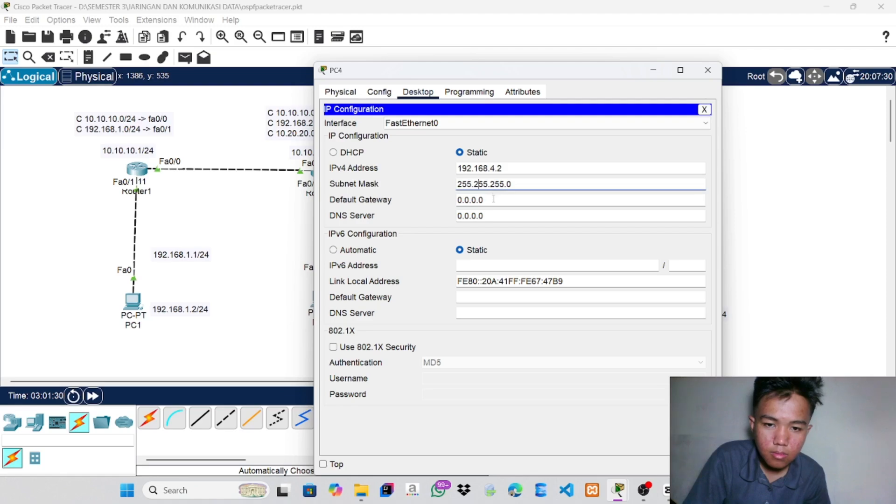
key("BackSpace")
key("BackSpace")
key("BackSpace")
key("BackSpace")
key("BackSpace")
key("BackSpace")
key("BackSpace")
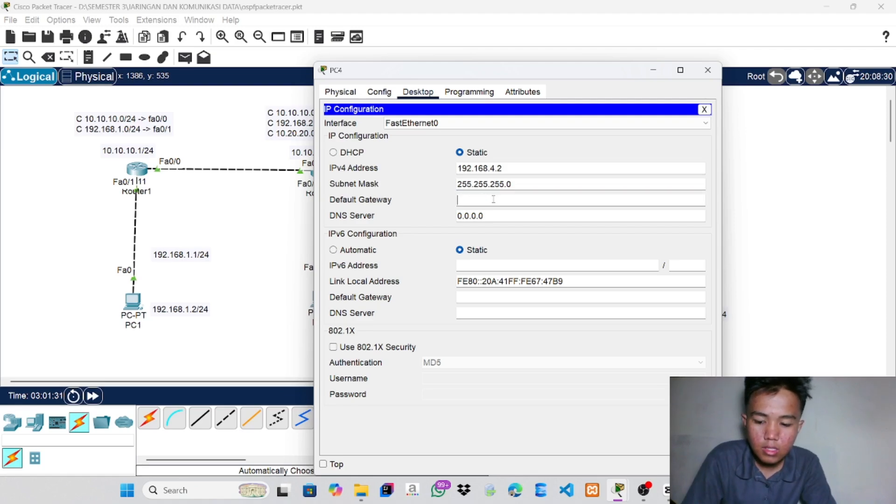
type("192.168")
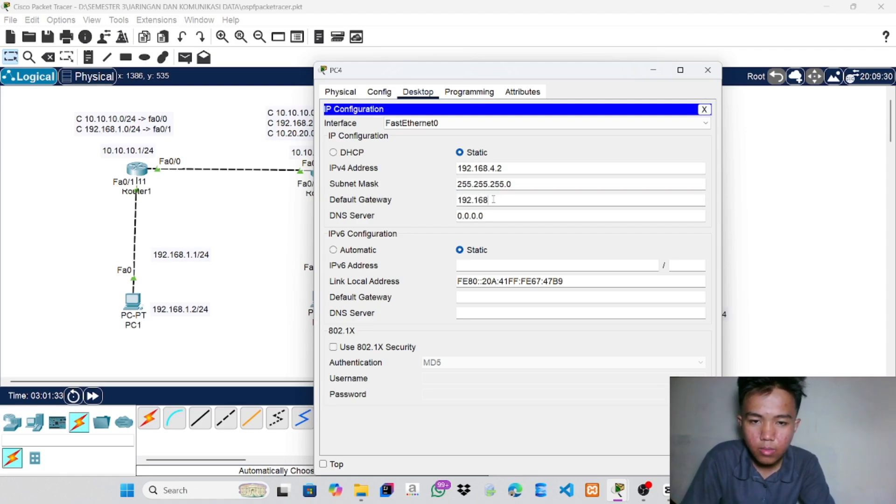
type(".4")
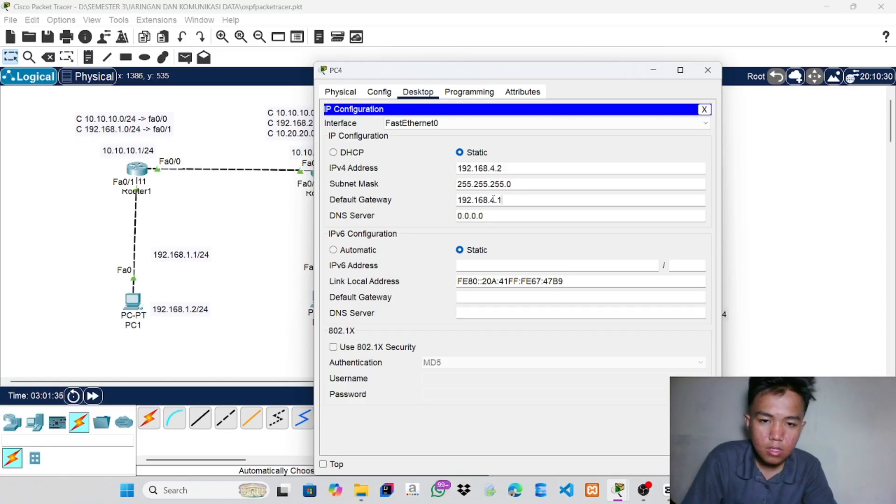
type(".1")
left_click(708, 70)
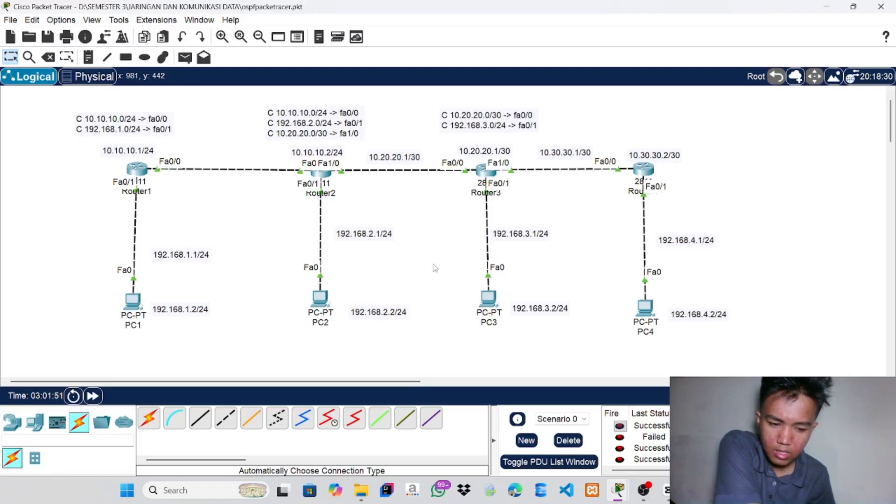
Clear the existing PDU tests from Scenario 0 and send a simple PDU from PC3 to PC4
left_click(569, 441)
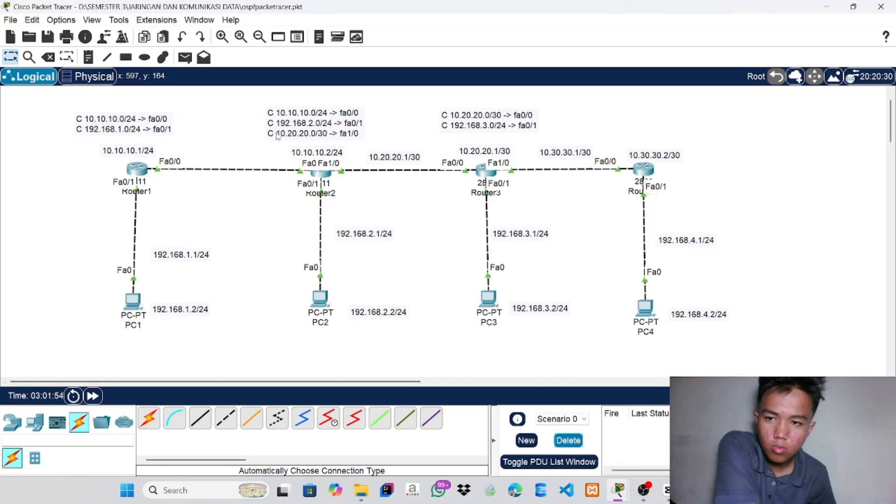
left_click(185, 57)
left_click(489, 299)
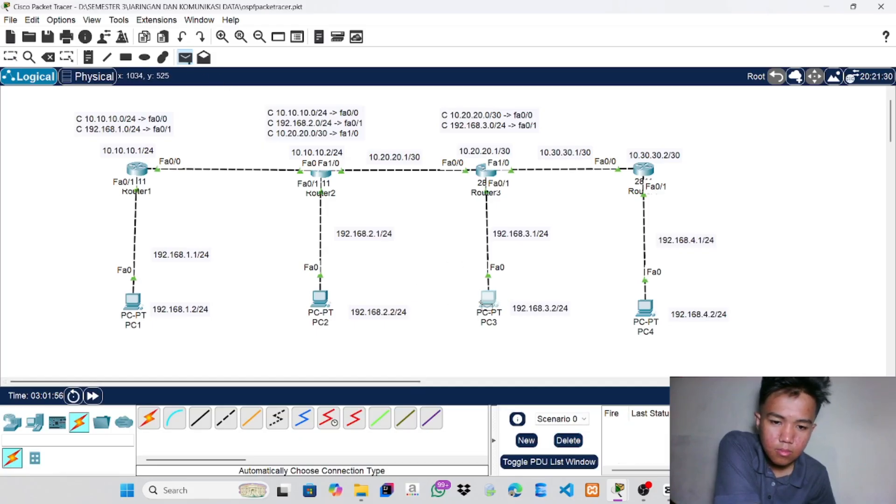
left_click(647, 312)
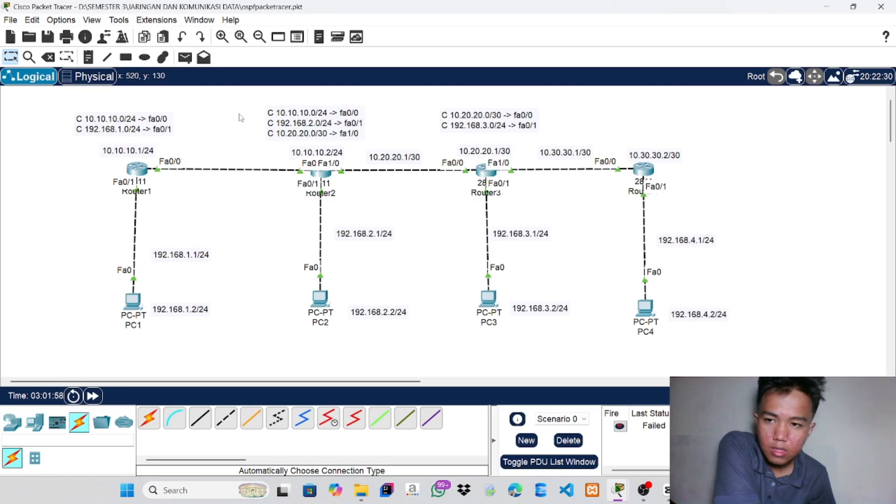
Test connectivity with a simple PDU from PC2 to PC4, and clear Scenario 0's PDU list
left_click(185, 58)
left_click(321, 298)
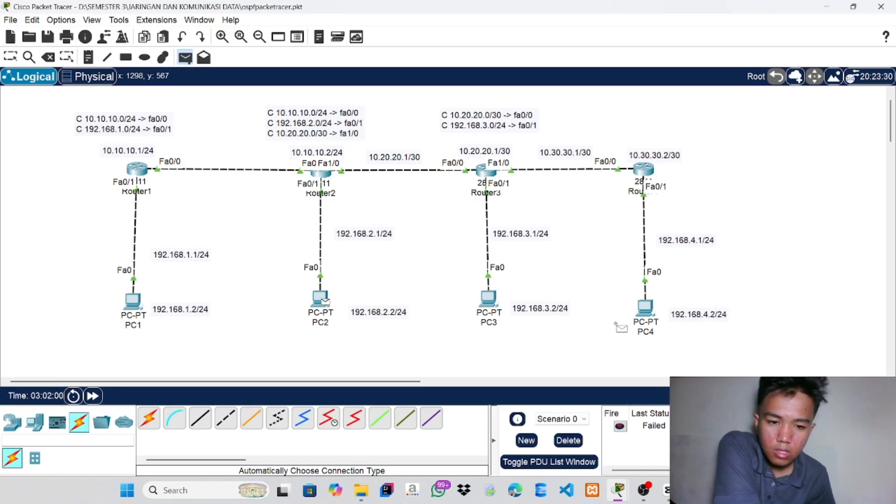
left_click(643, 320)
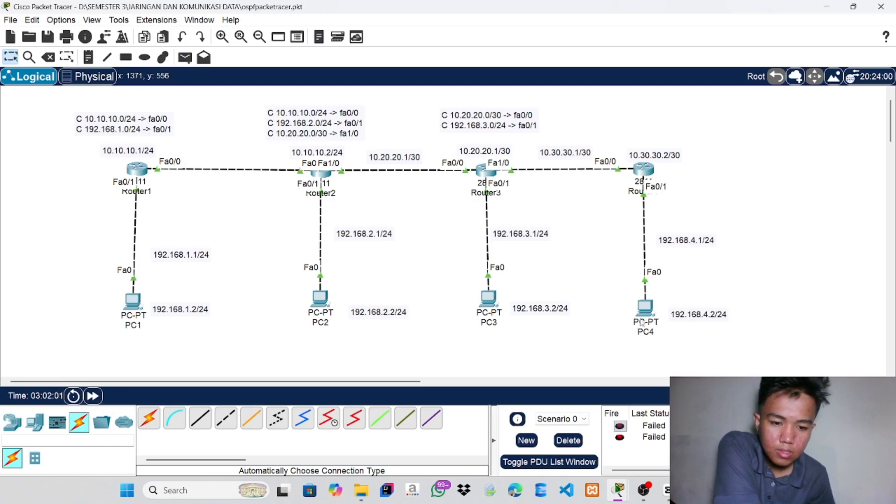
left_click(570, 442)
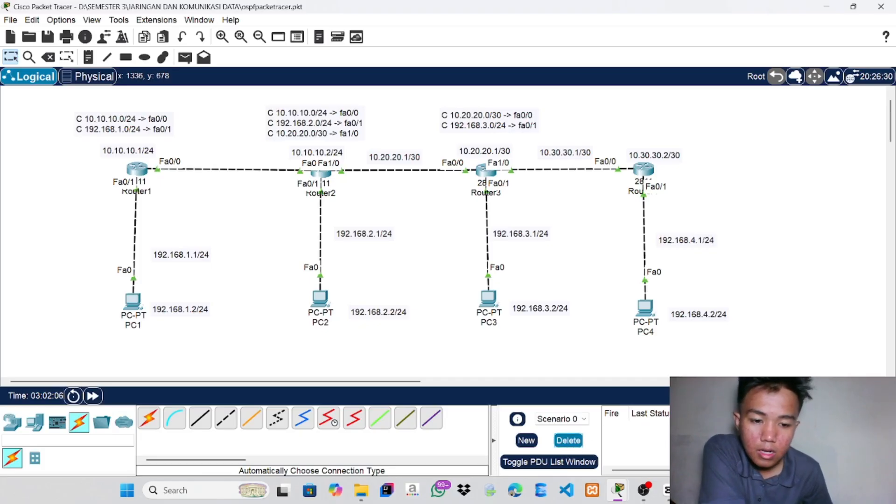
mouse_move(655, 489)
left_click(664, 458)
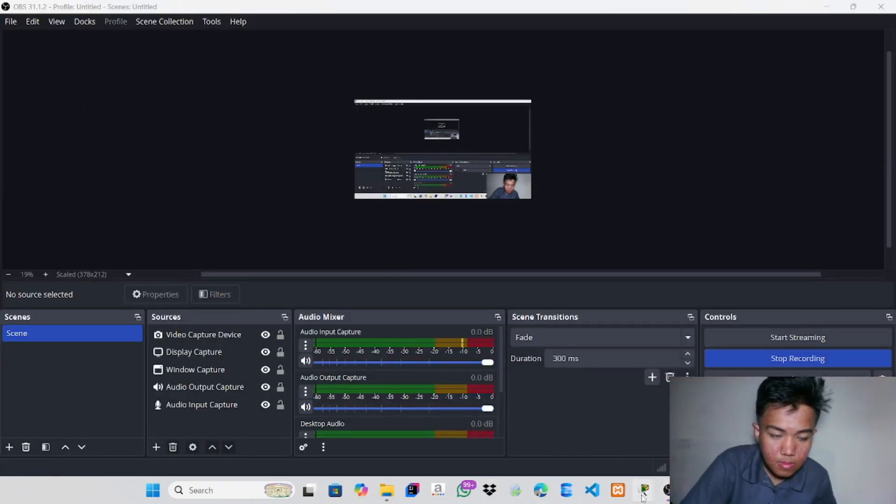
mouse_move(645, 489)
left_click(497, 432)
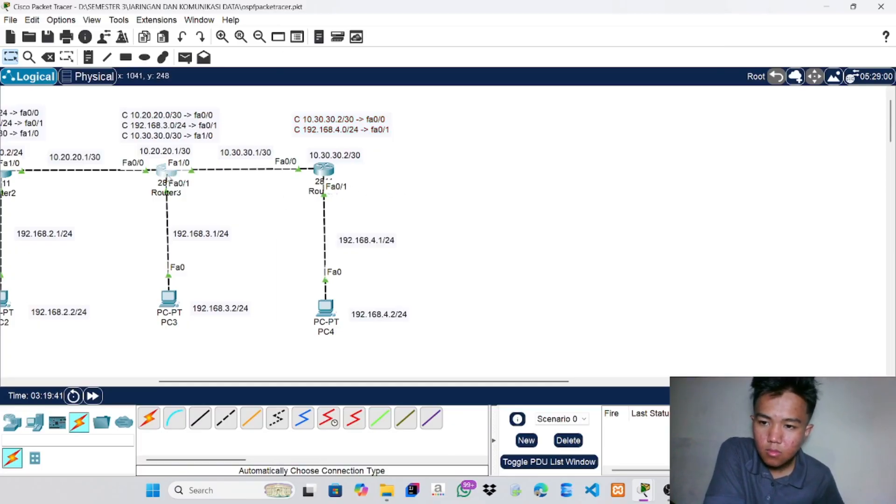
Open Router3's command line and enter global configuration mode using en and conf t
left_click(179, 177)
key("Return")
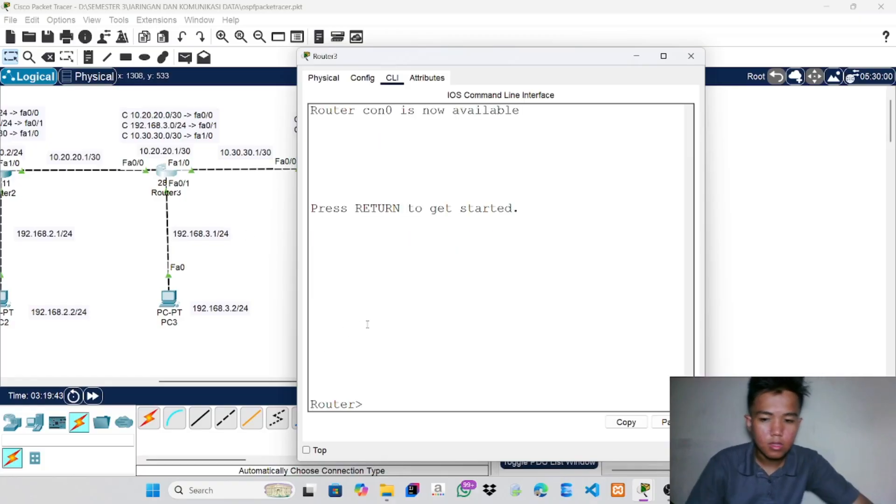
type("en")
key("Return")
type("co")
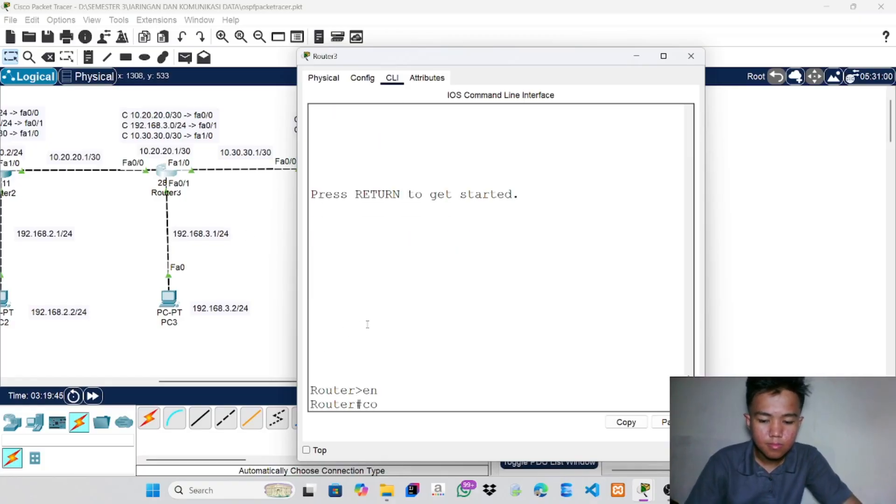
type("nf t")
key("Return")
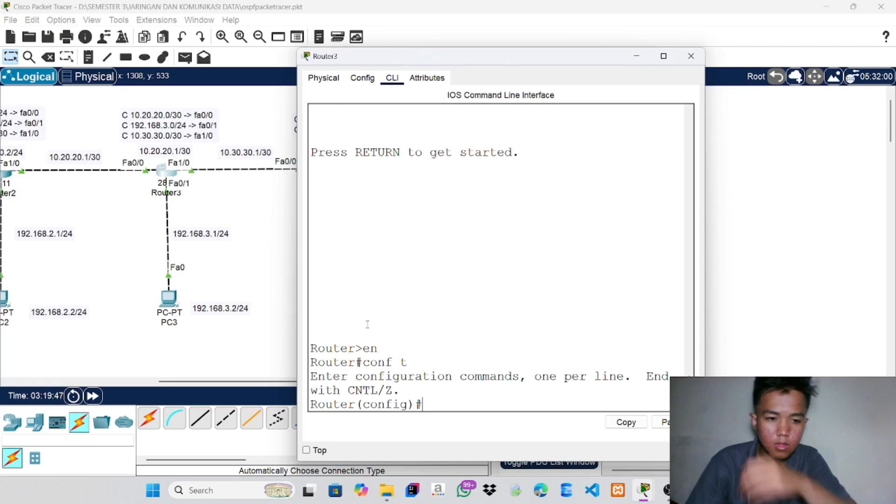
Enter Router3's OSPF process 3 configuration with router ospf 3
type("r")
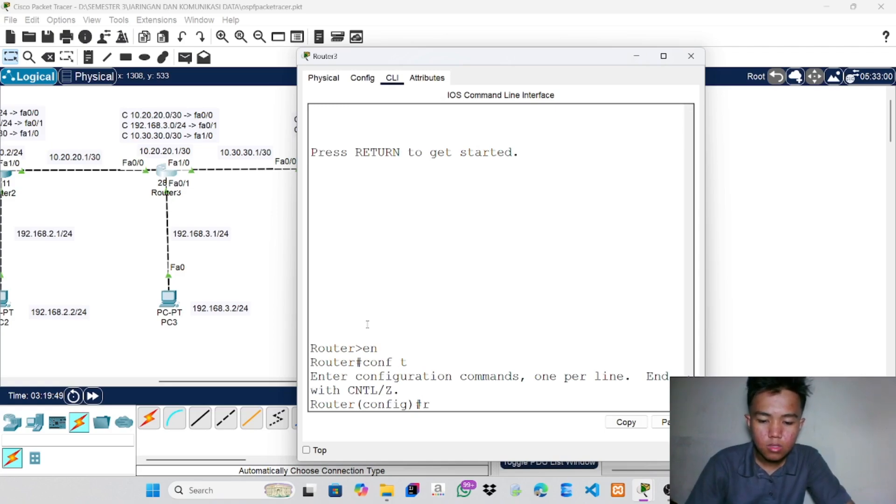
type("oute")
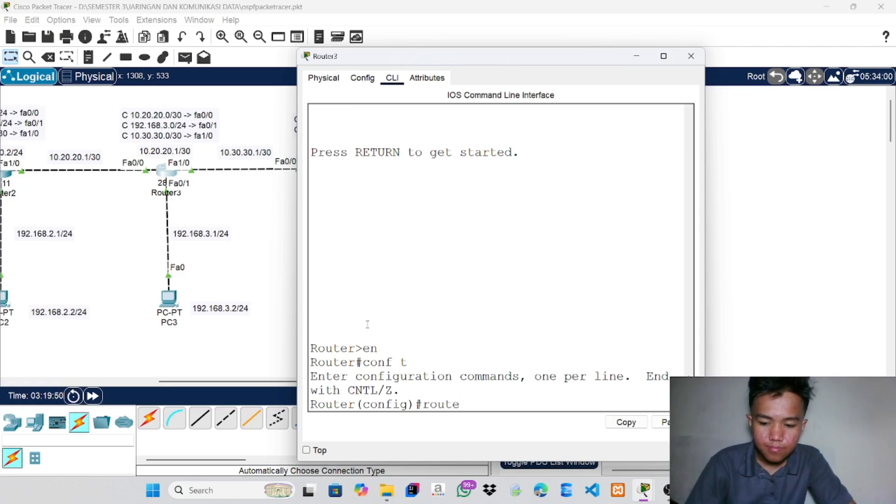
type("r os")
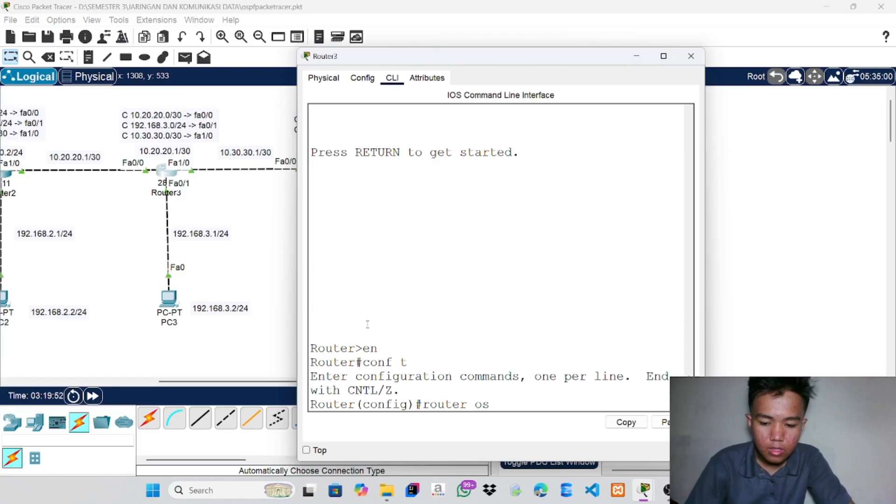
type("f")
key("BackSpace")
key("BackSpace")
type("pf 3")
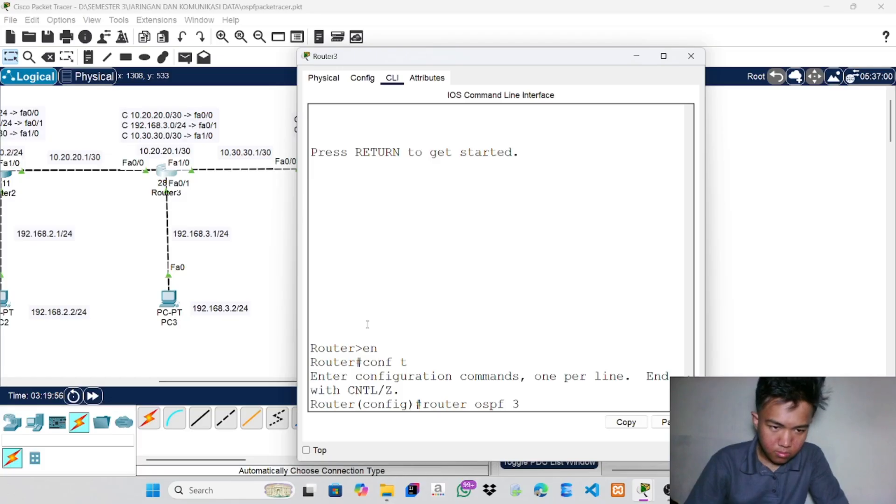
key("Return")
Advertise network 10.30.30.0 with wildcard 0.0.0.3 in area 0 on Router3, and close the router window
type("net")
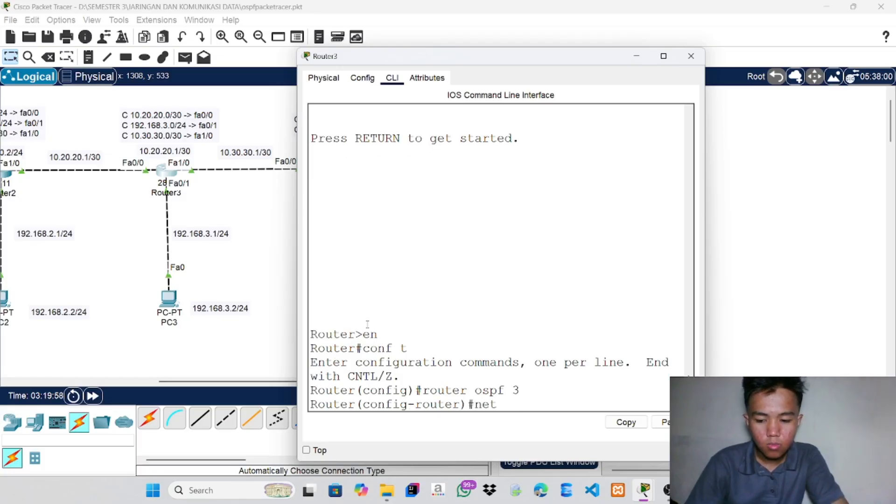
type("work ")
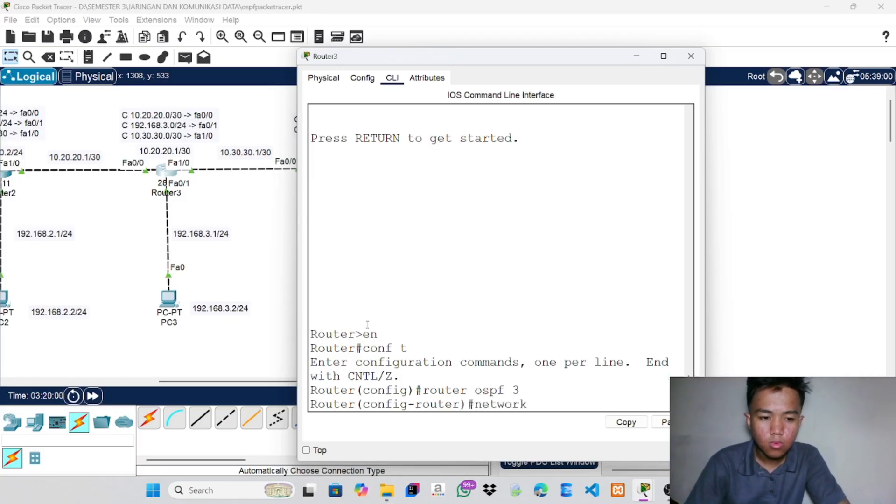
type("10")
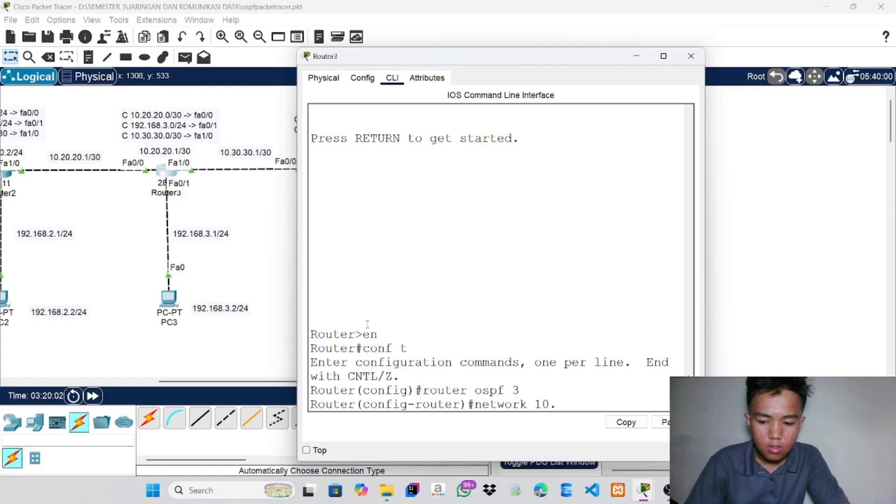
type(".2")
key("BackSpace")
type("30.3")
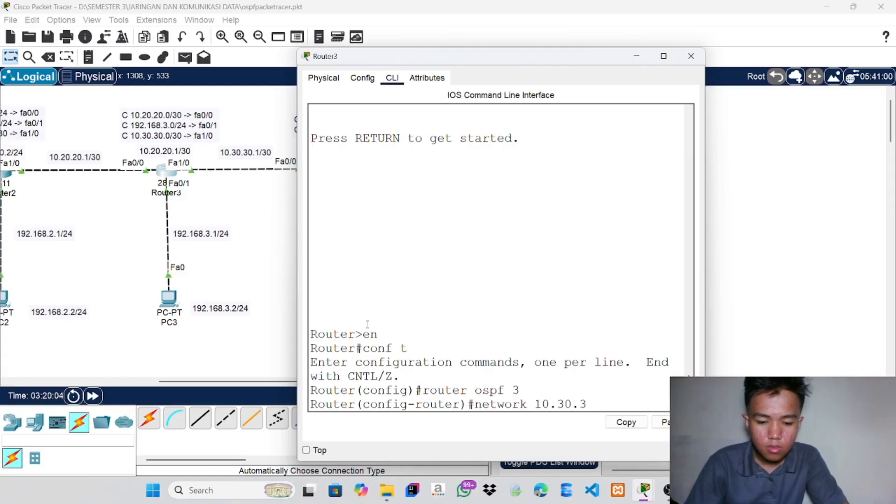
type("0.0")
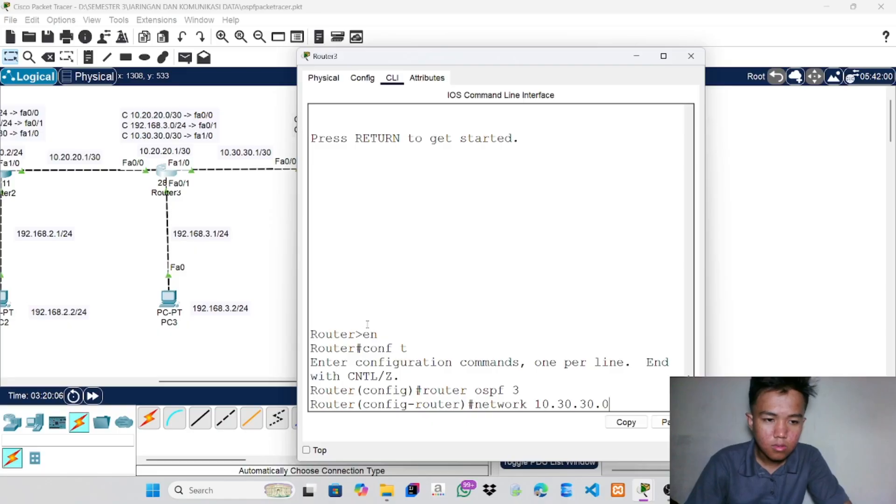
type(" 0.")
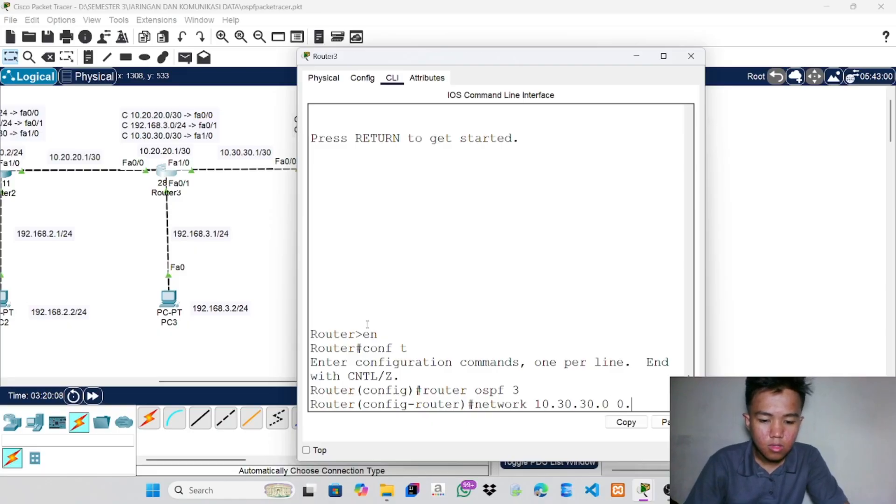
type("0.00")
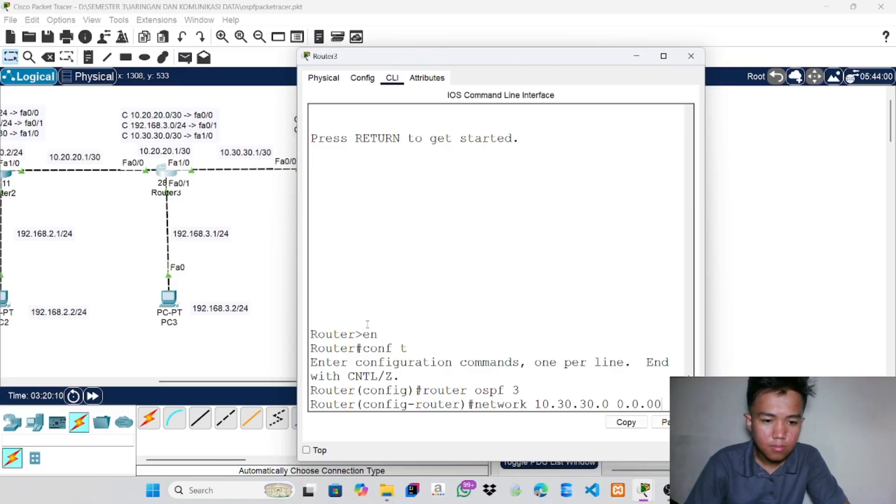
key("BackSpace")
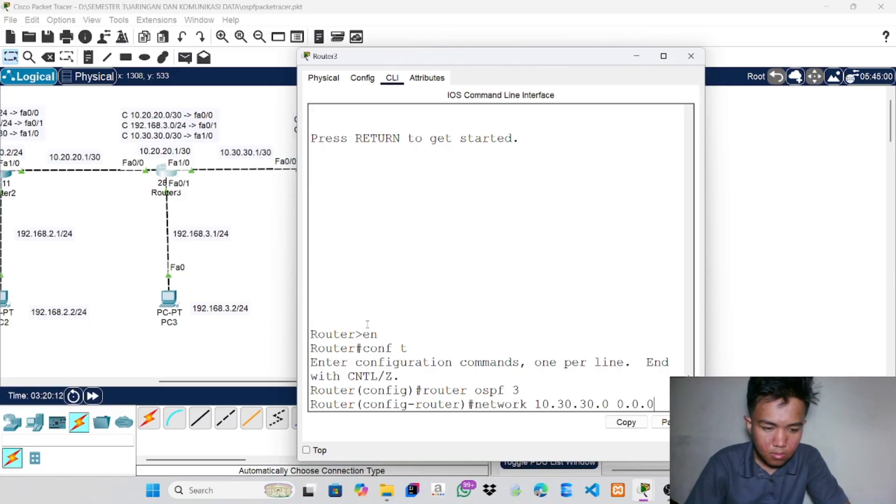
type(".3 area")
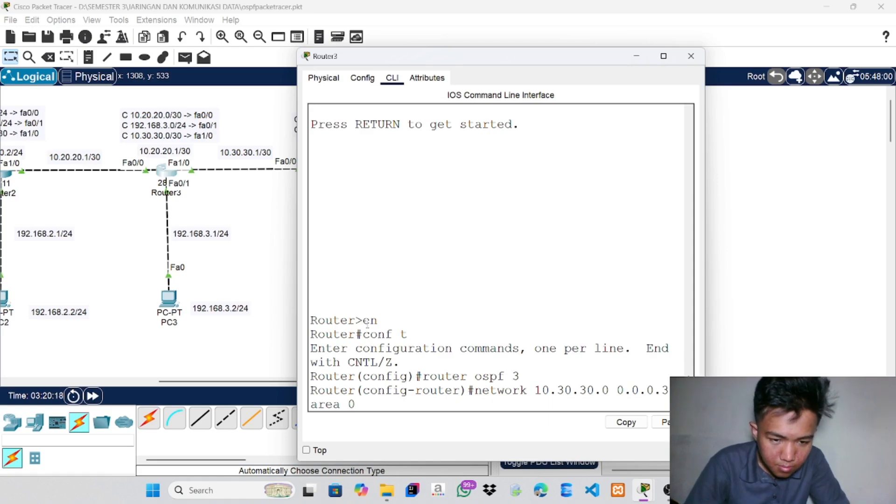
key("Return")
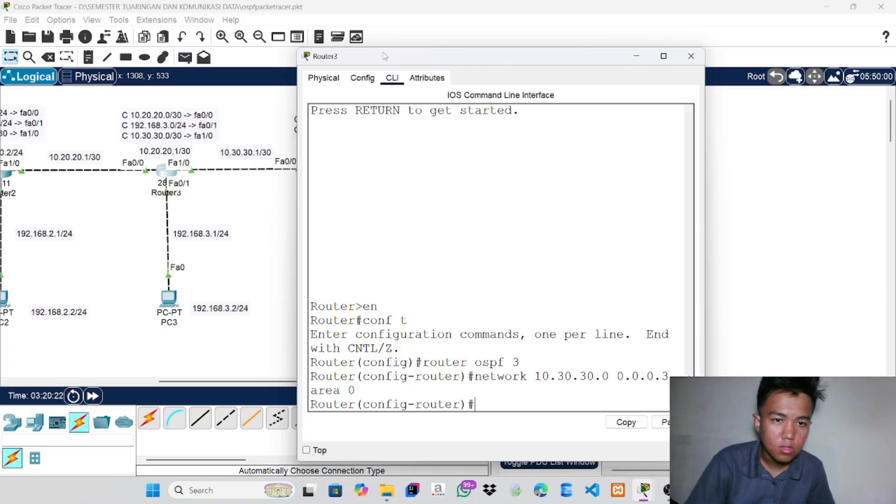
left_click(691, 57)
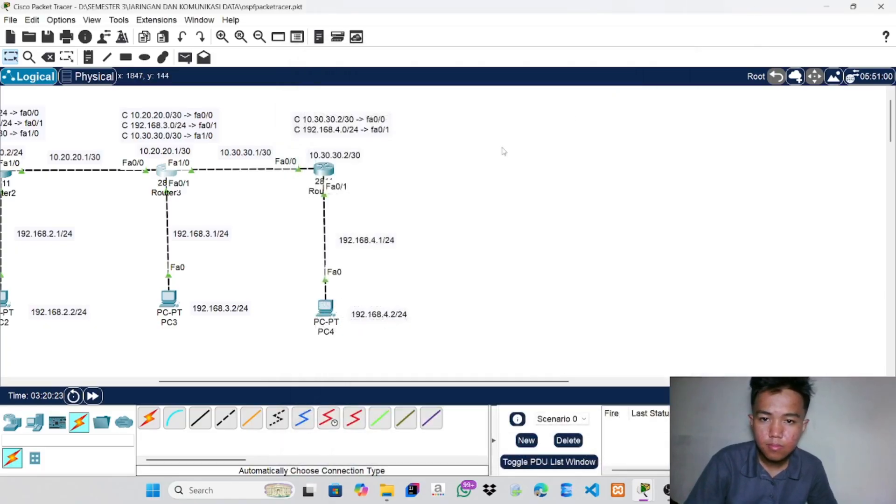
Open Router4's command line and enter global configuration mode using en and conf t
left_click(328, 174)
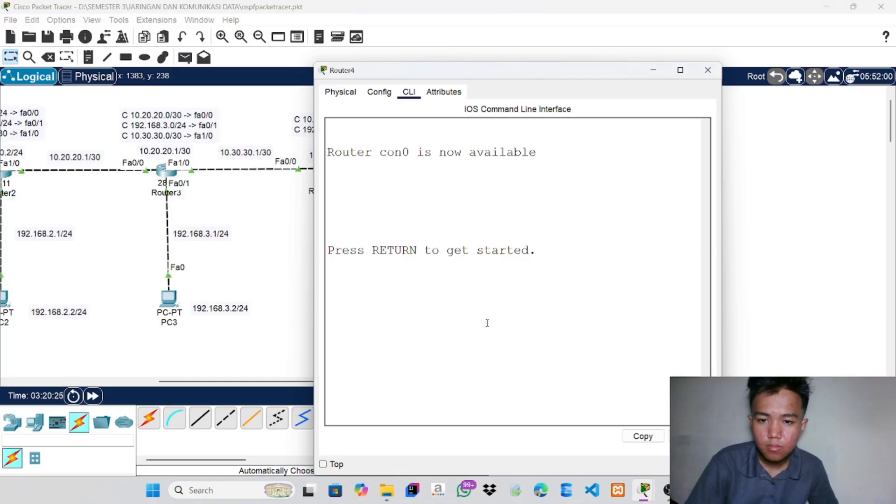
left_click(488, 349)
key("Return")
type("en")
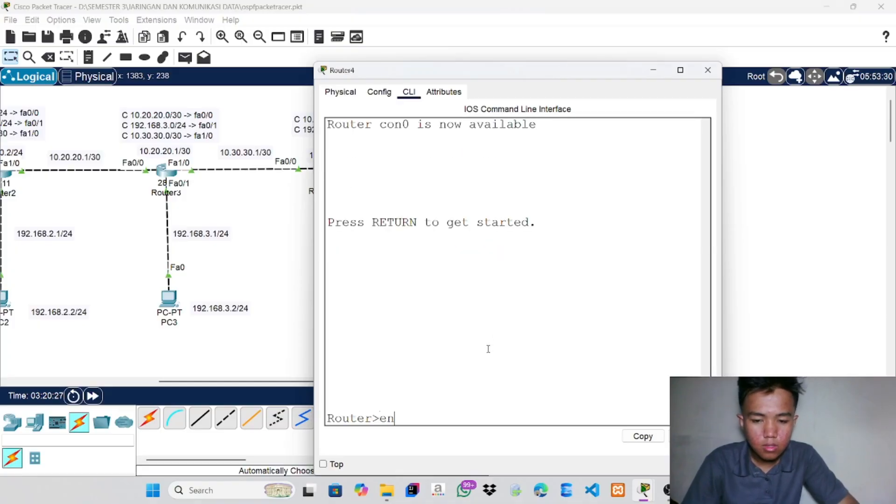
key("Return")
type("conf t")
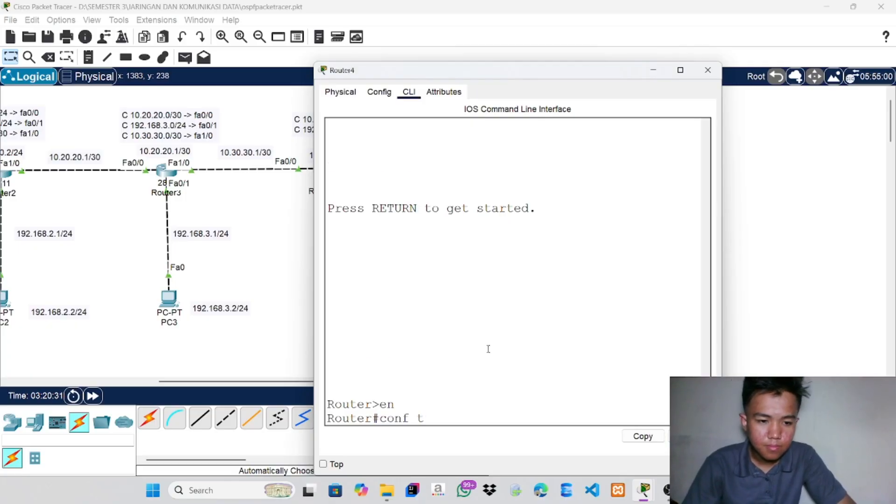
key("Return")
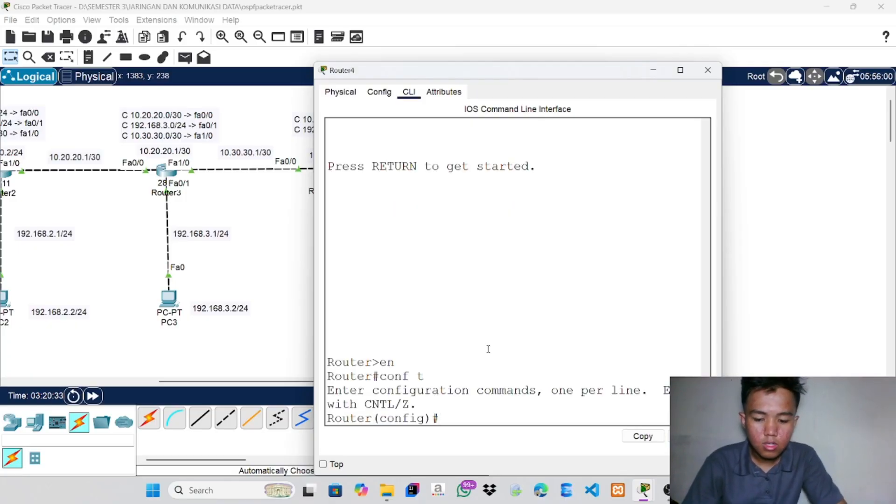
Try to advertise network 10.30.30.0 with wildcard 0.0.0.3 in area 0 directly from Router4's global configuration mode
type("networ")
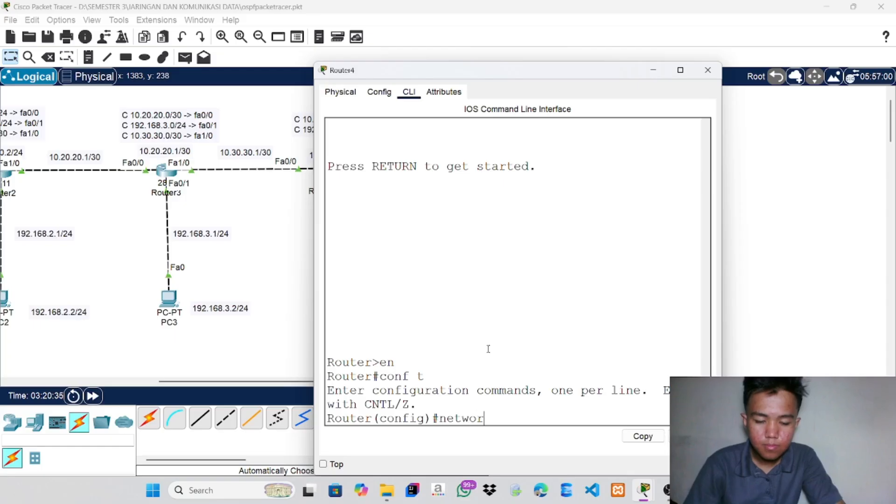
type("k 10.2")
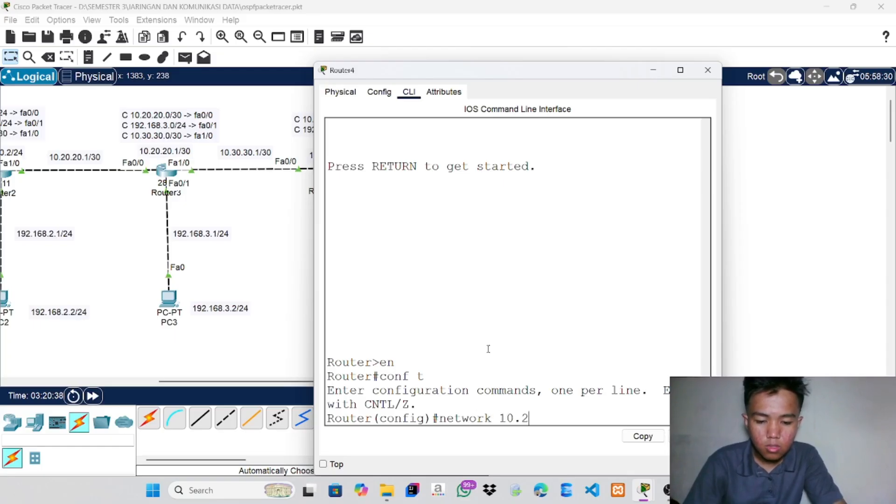
key("BackSpace")
type("30")
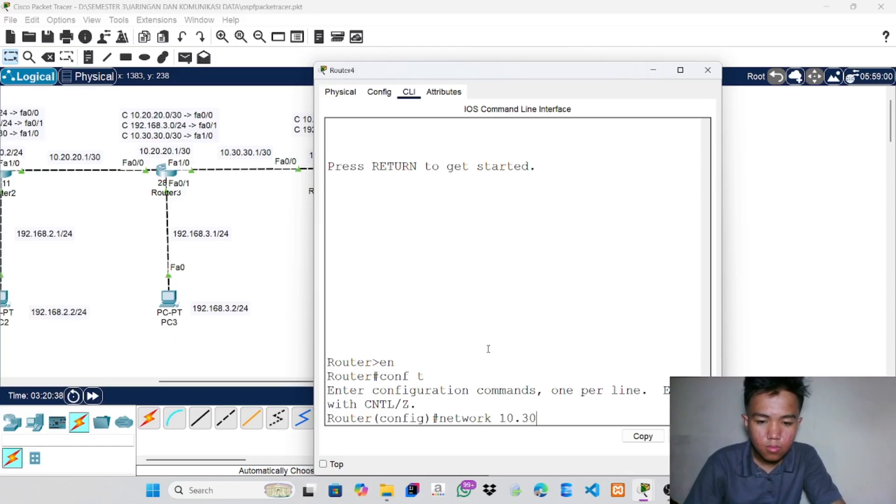
type(".30")
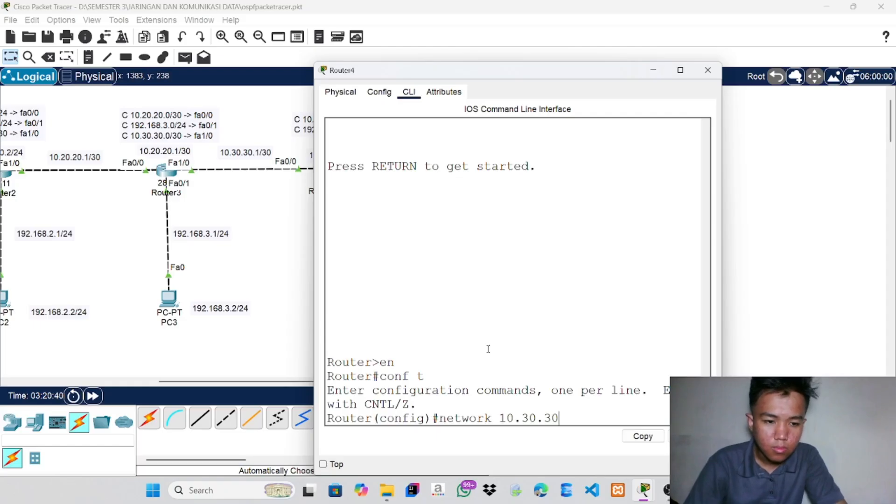
type(".0")
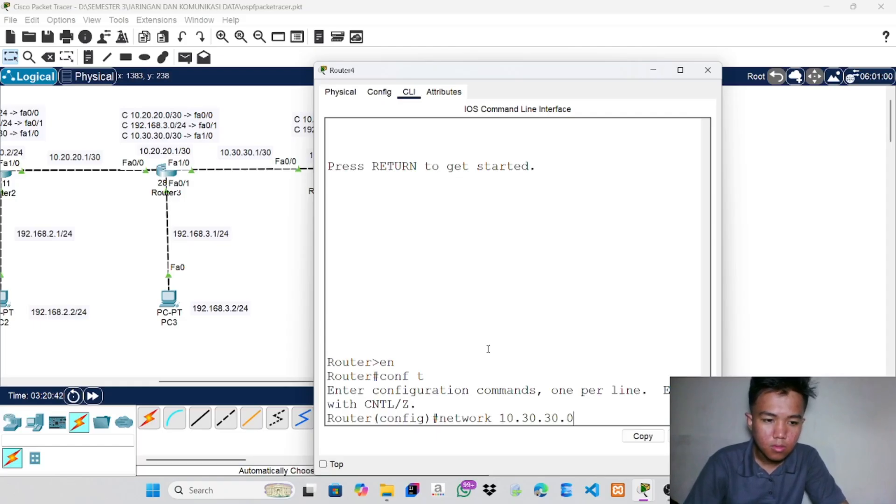
type(" 0.0.")
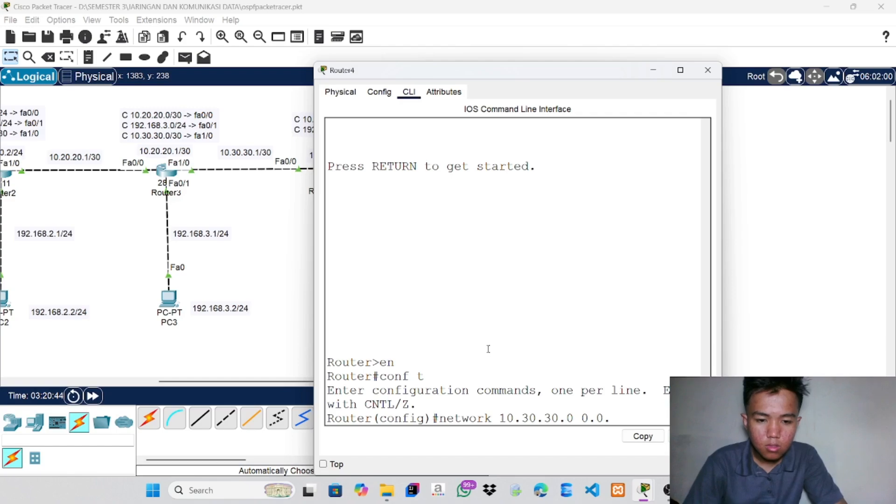
type("0.3")
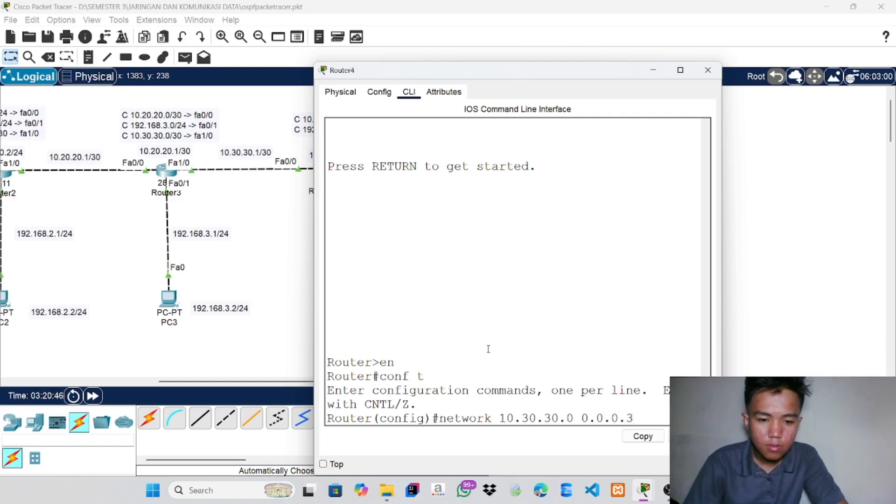
type(" area")
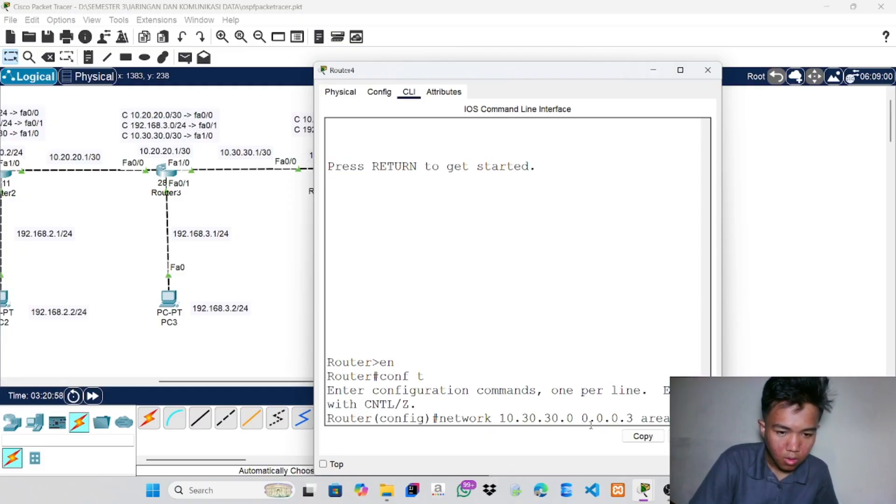
key("Return")
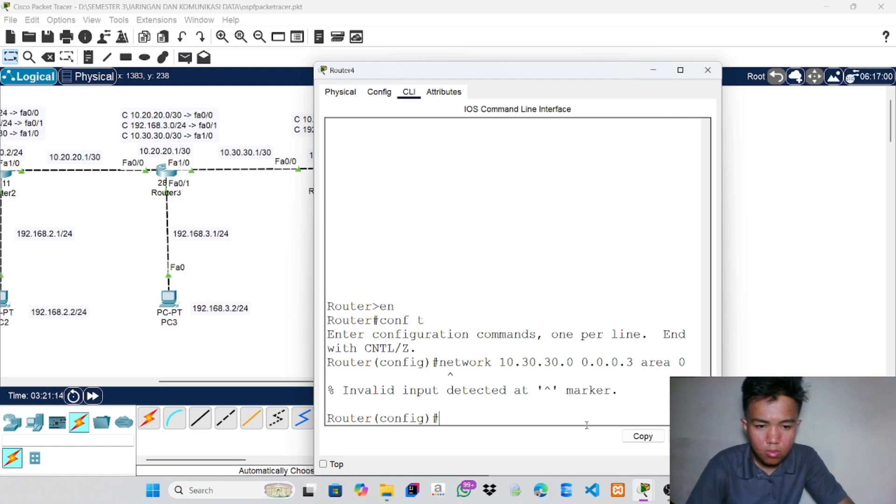
type("network")
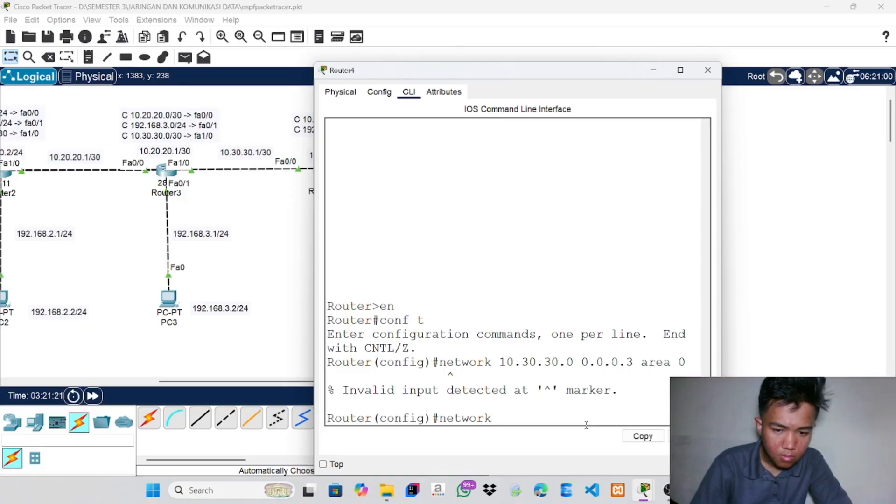
key("BackSpace")
key("BackSpace")
key("BackSpace")
key("BackSpace")
key("BackSpace")
key("BackSpace")
key("BackSpace")
key("BackSpace")
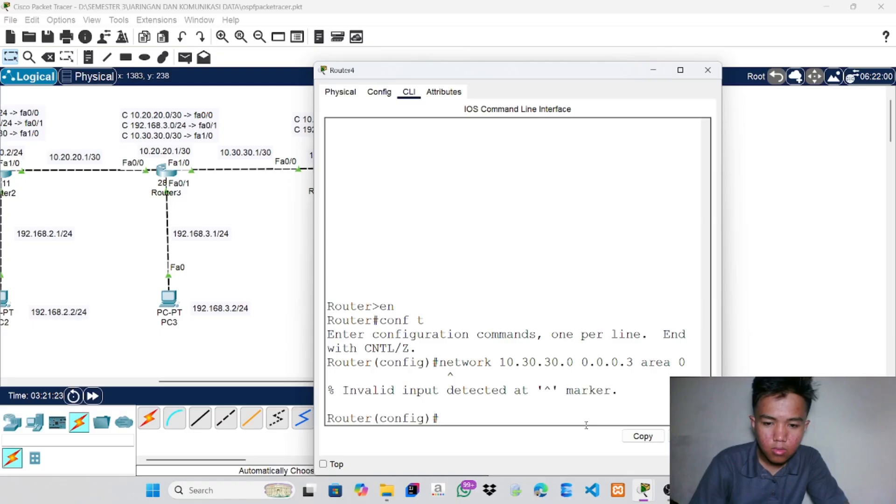
Enter Router4's OSPF process 4 configuration with router ospf 4
type("router")
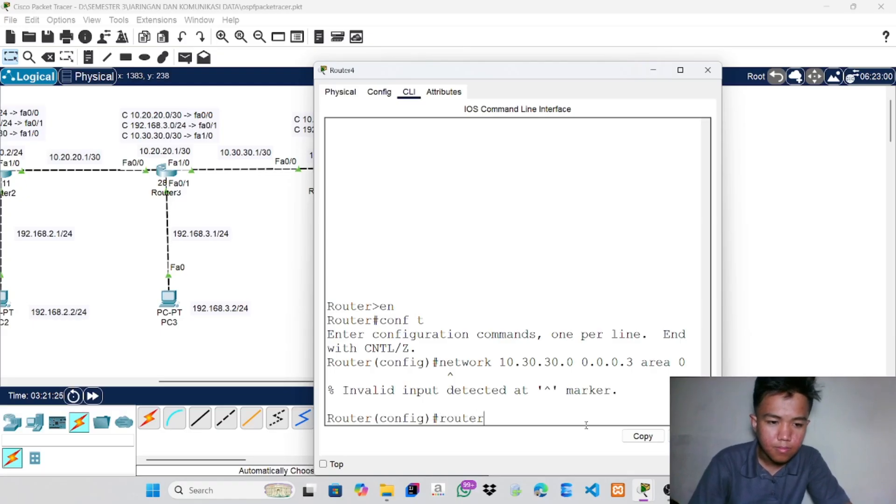
type(" osp[")
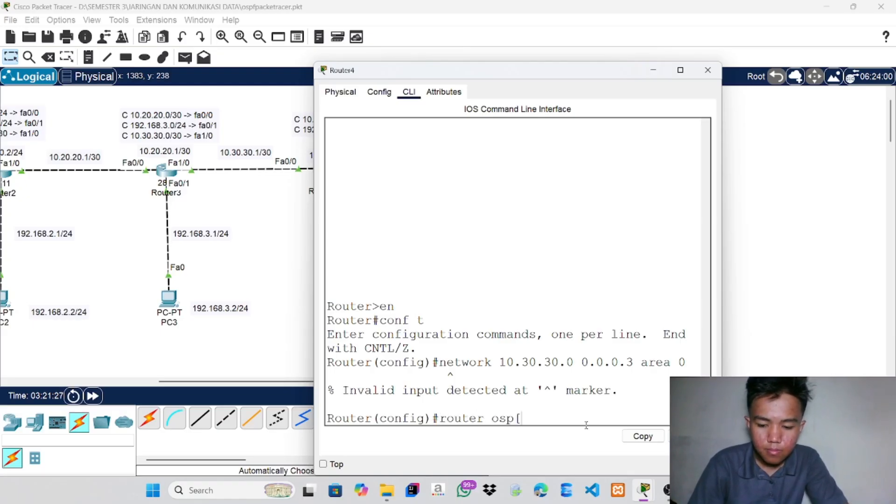
key("BackSpace")
type("f 4")
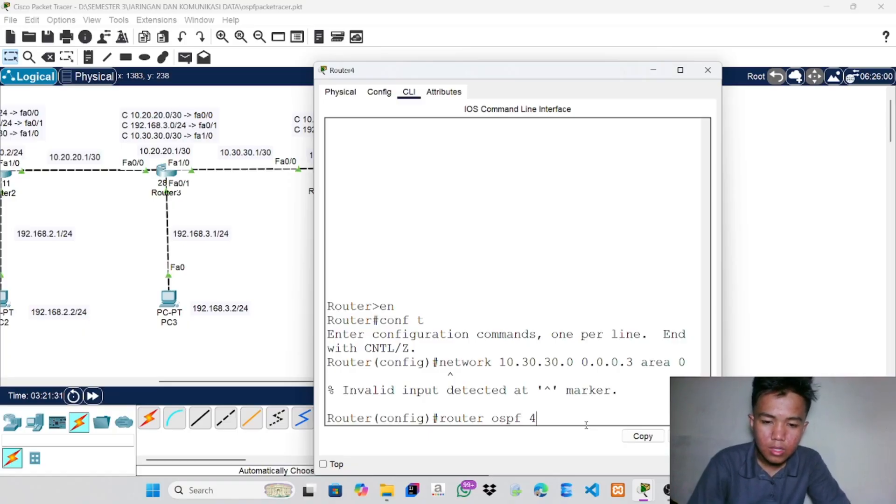
key("Return")
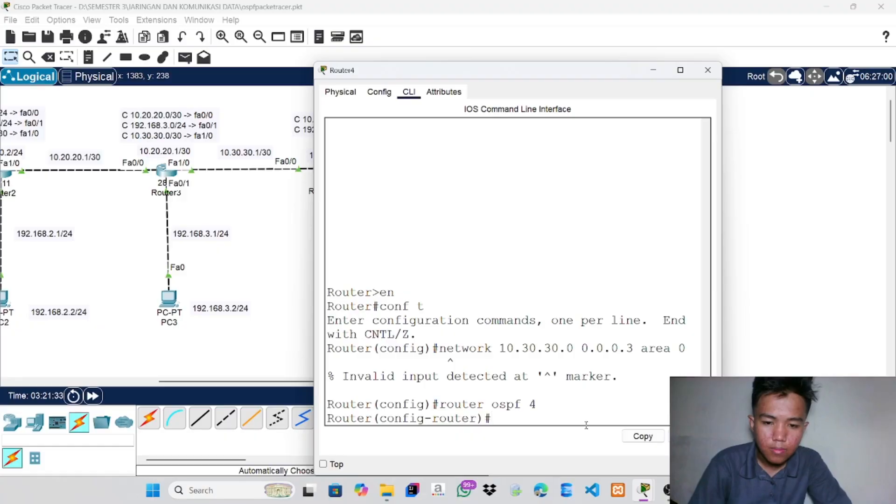
Advertise network 10.30.30.0 with wildcard 0.0.0.3 in area 0 under Router4's OSPF process 4
type("netw")
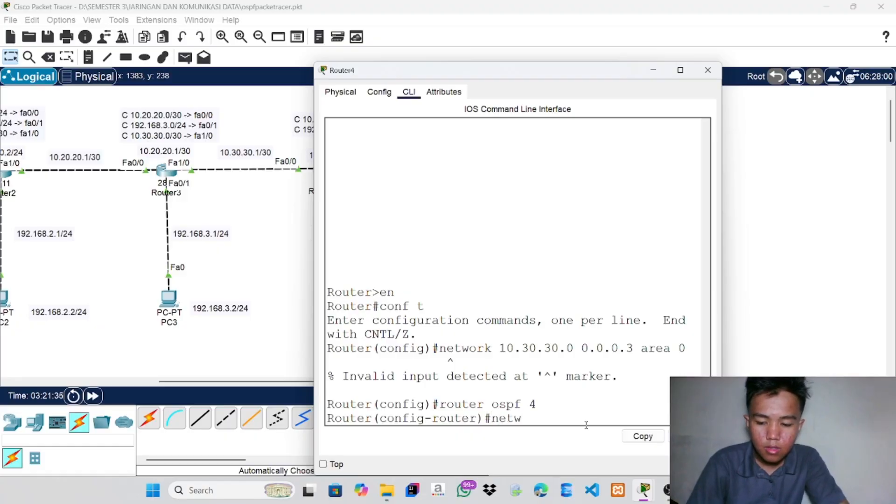
type("ork 10.2")
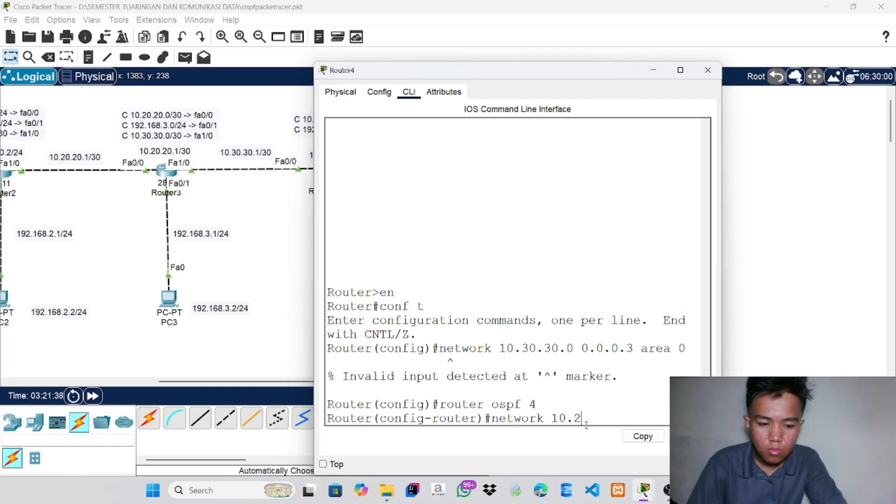
key("BackSpace")
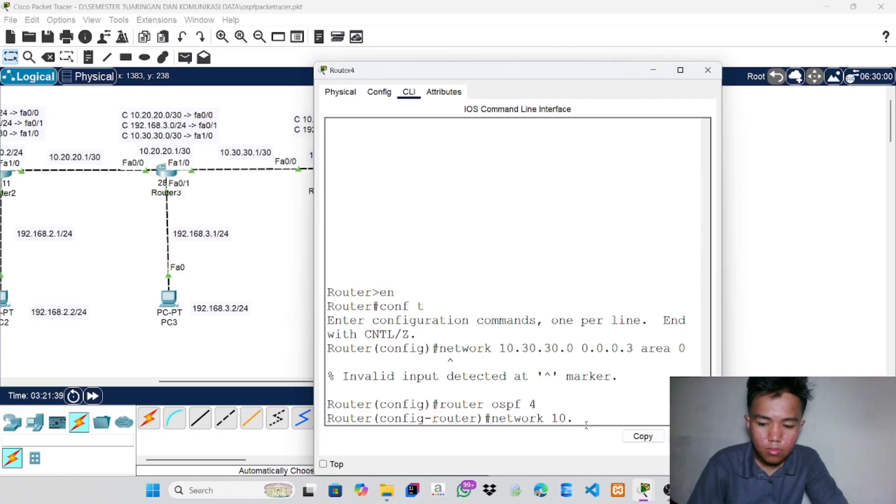
type("30")
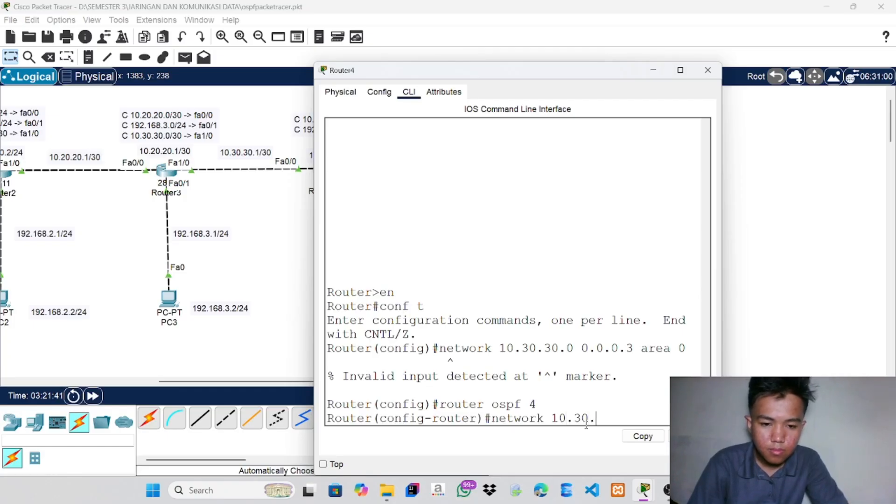
type(".30.0")
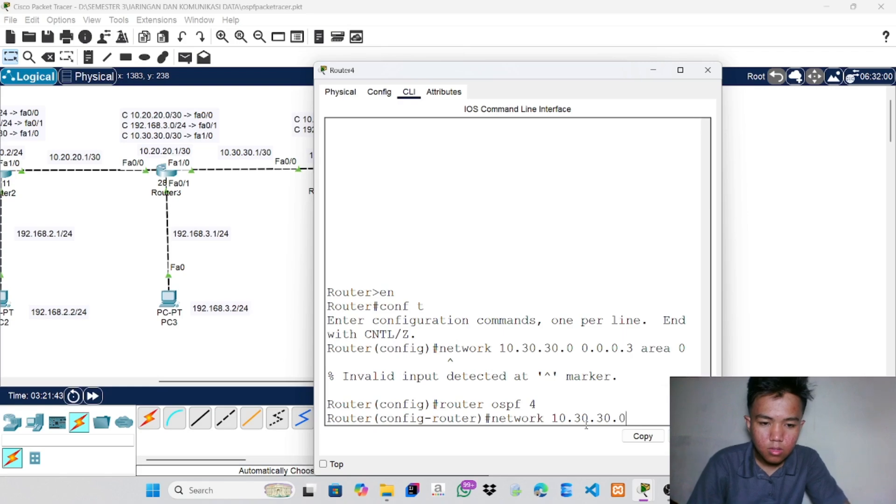
type(" 0.0.0")
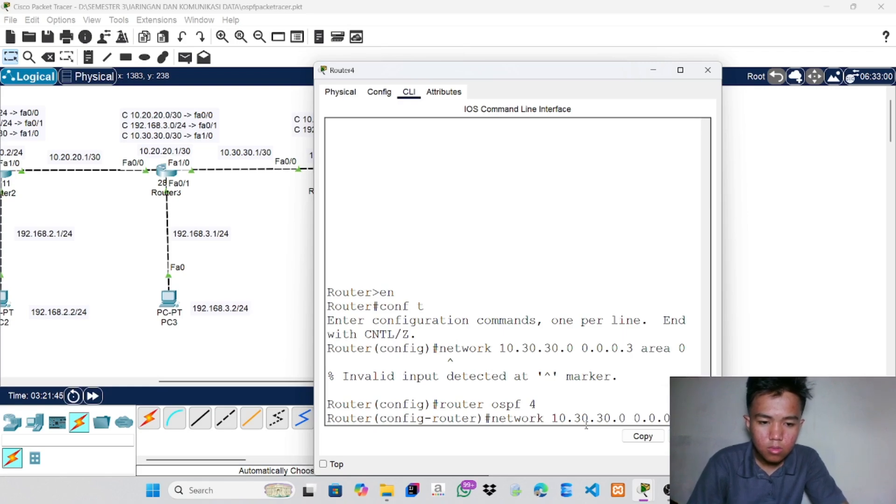
type(".3 area")
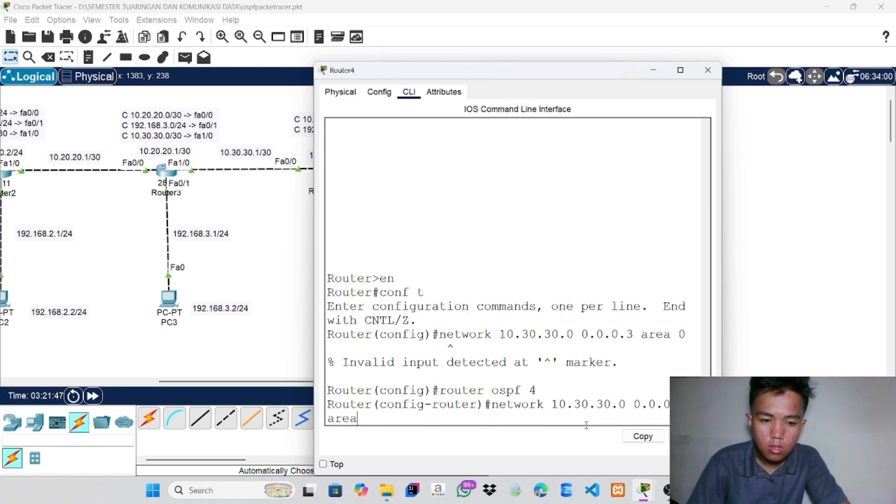
type(" 0")
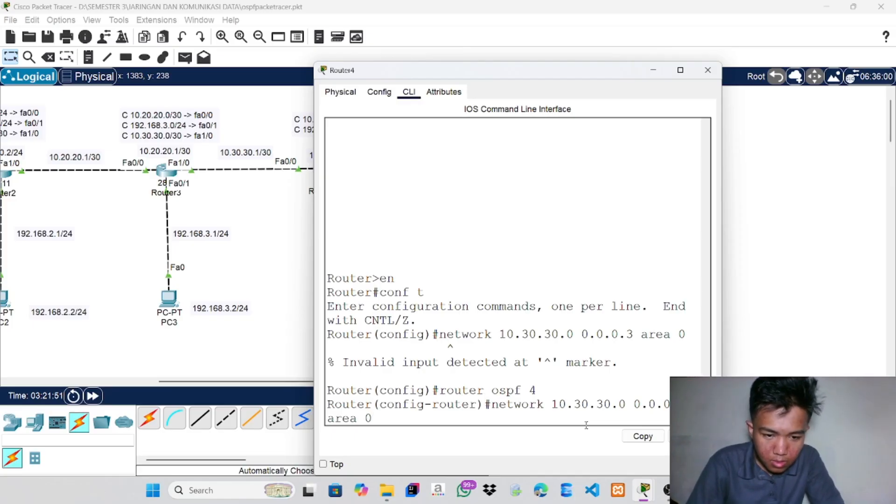
key("Return")
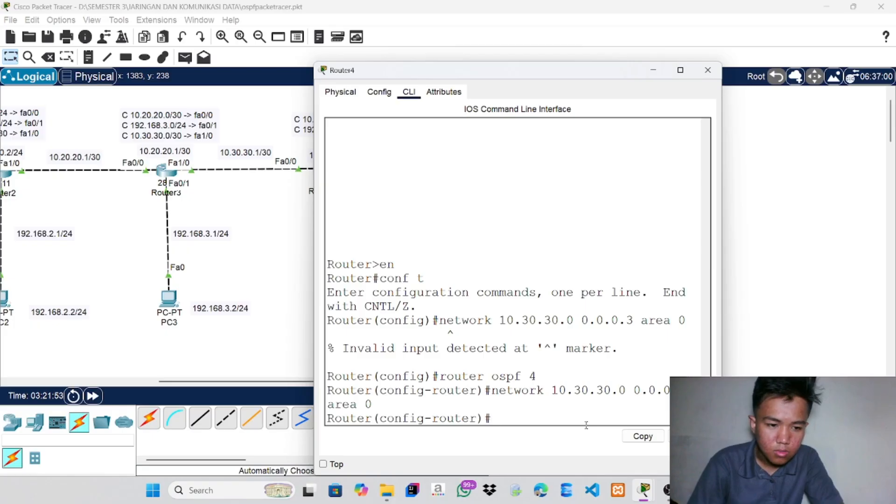
Advertise network 192.168.4.0 with wildcard 0.0.0.255 in area 0 under Router4's OSPF process 4, and close Router4's window
type("netw")
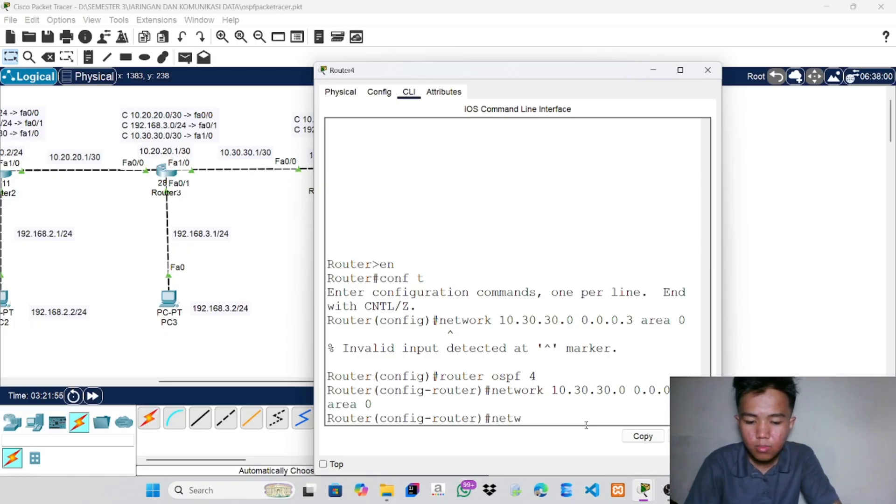
type("ork")
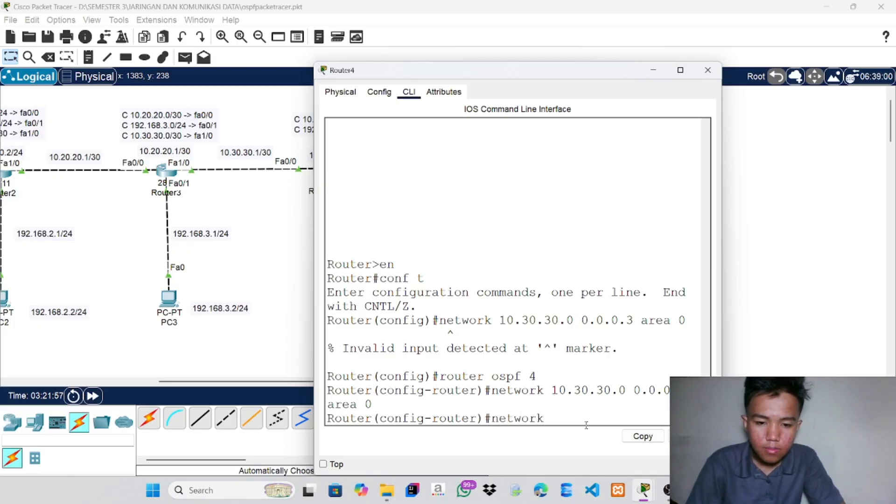
type(" 192")
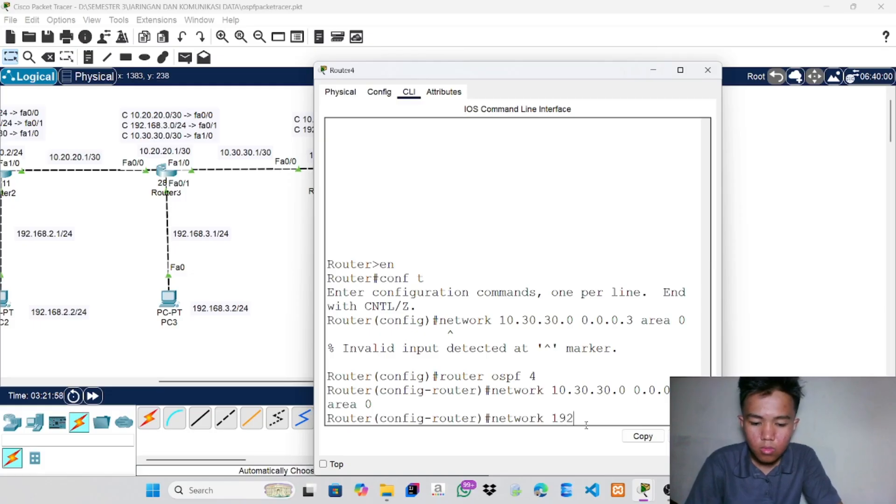
type(".168.")
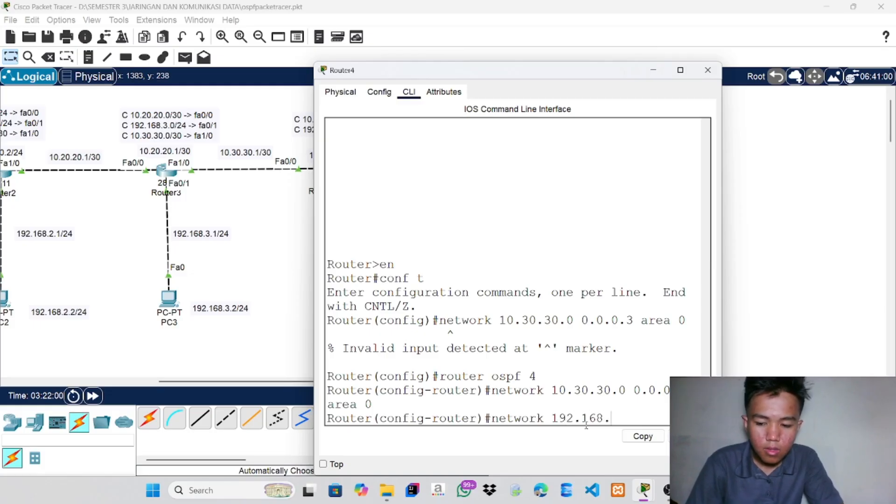
type("4.")
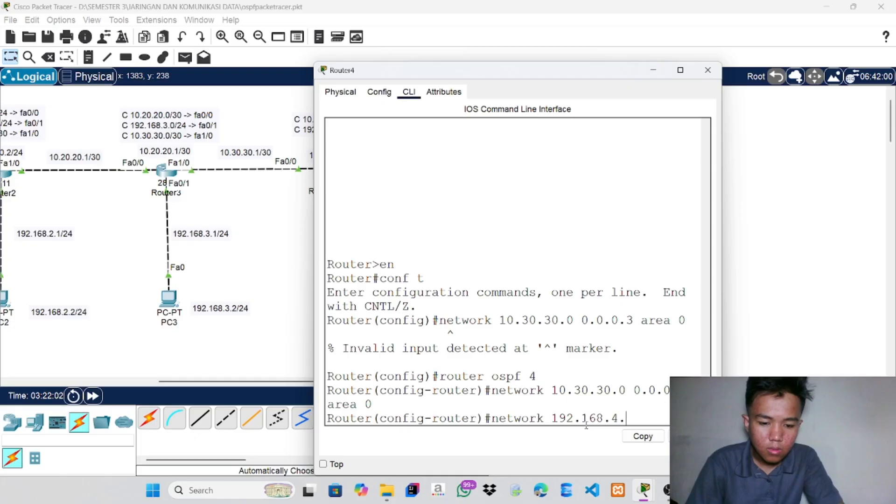
type("0")
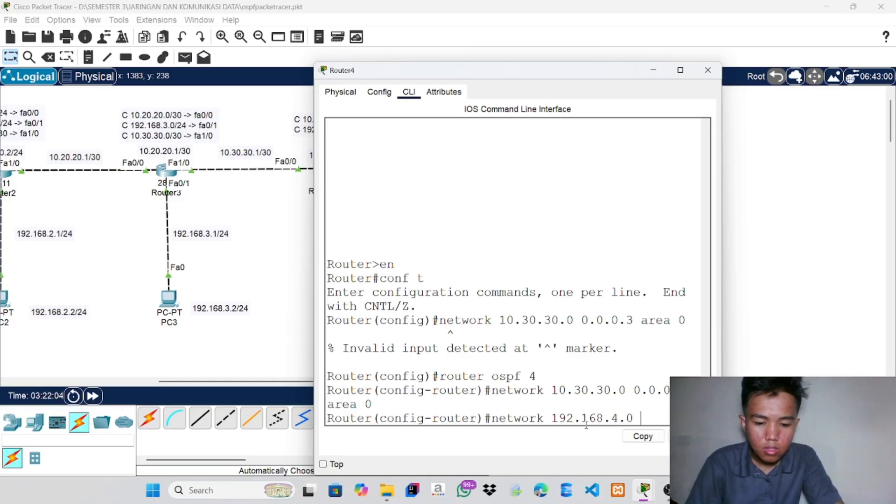
type(" 0.0.")
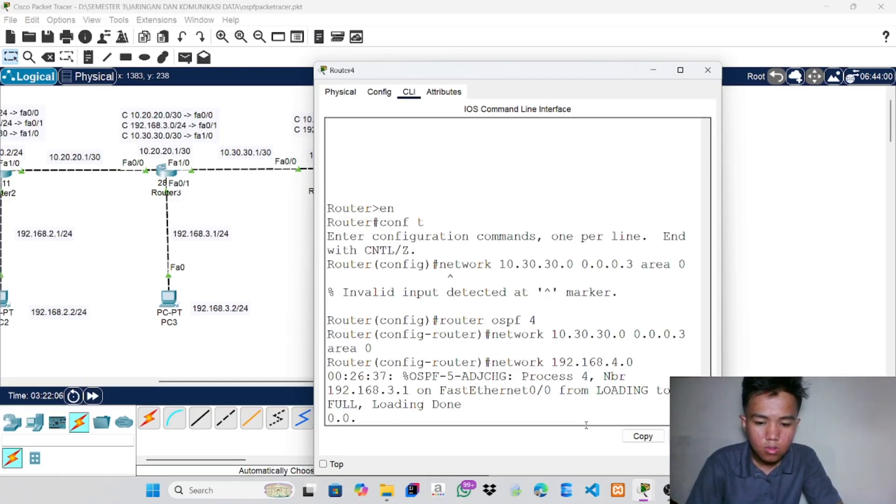
key("BackSpace")
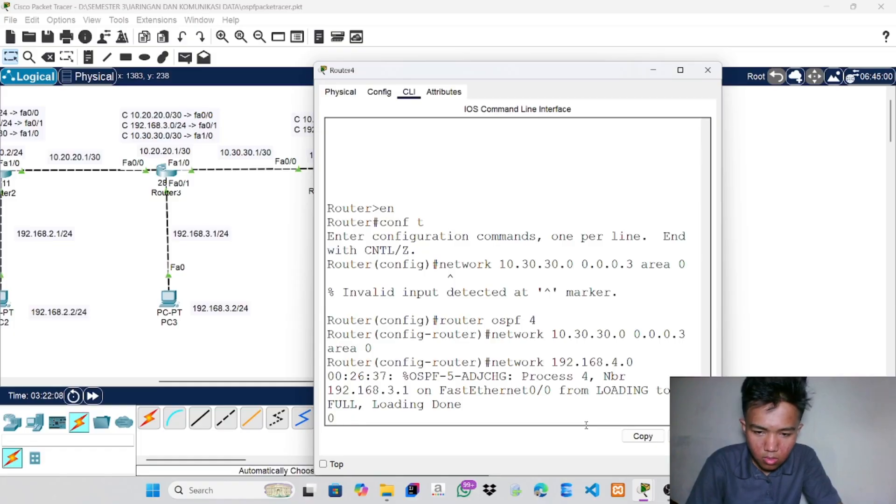
key("BackSpace")
key("Tab")
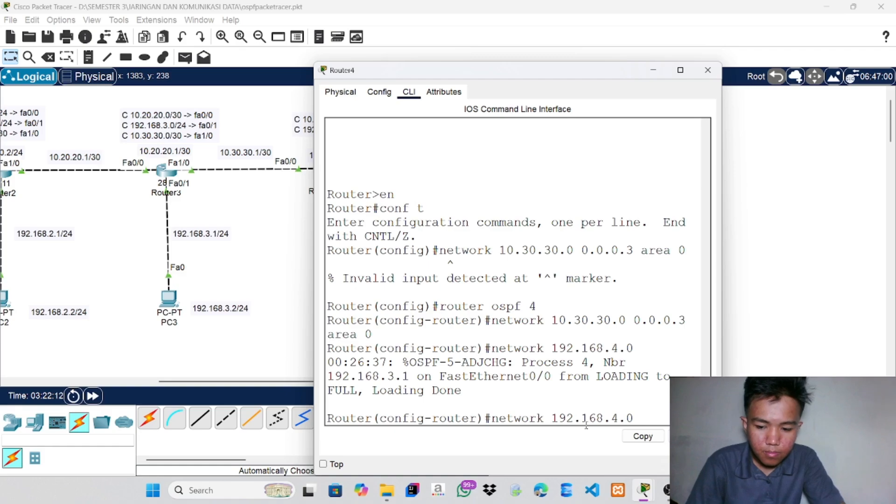
type("0.0")
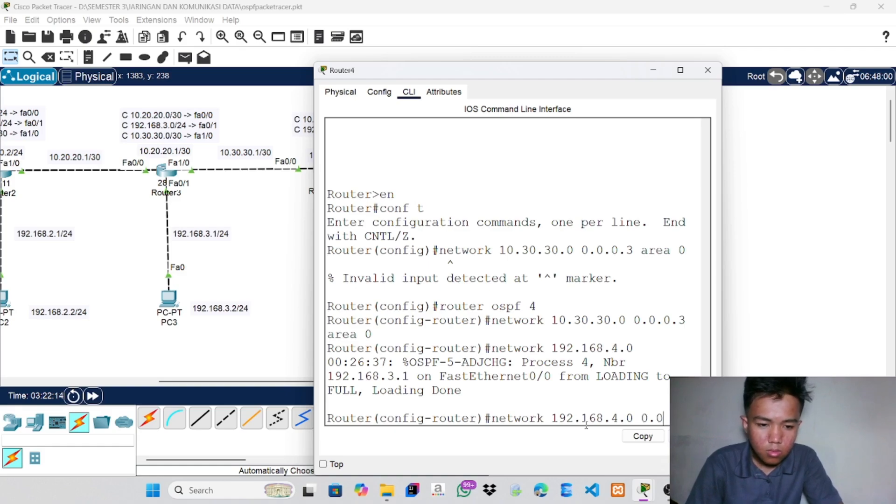
type(".")
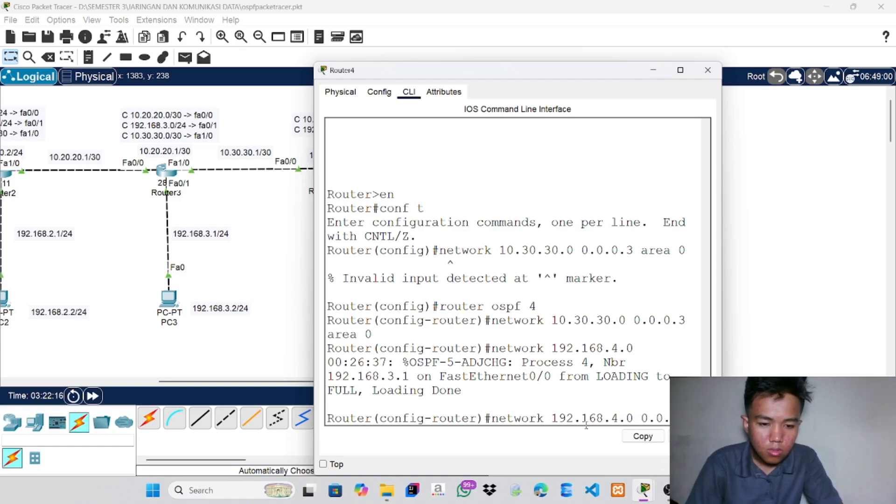
type("0.255")
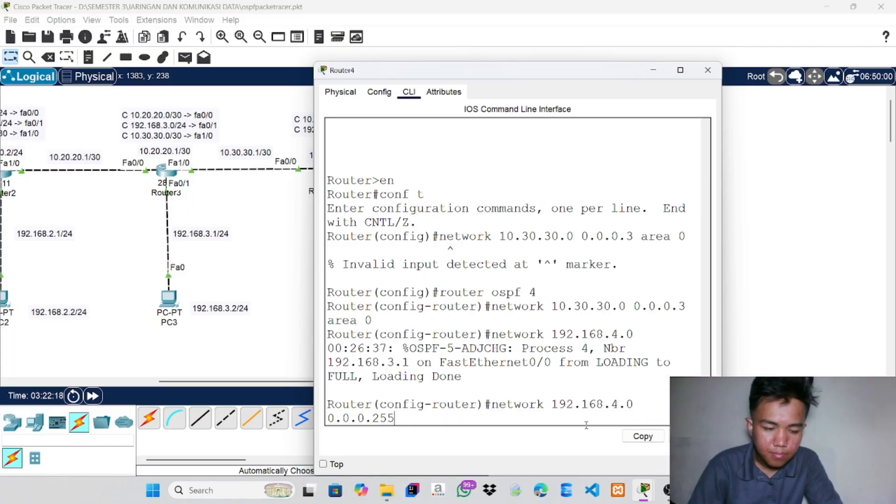
type(" a")
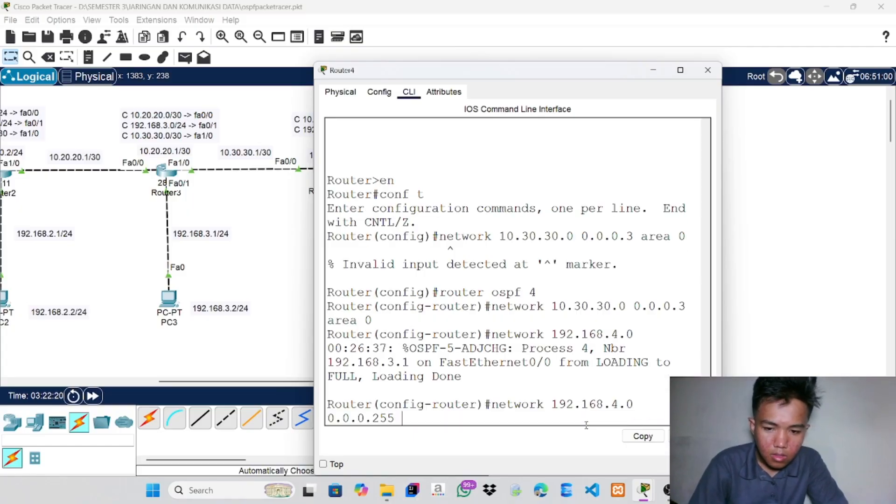
type("rea 0")
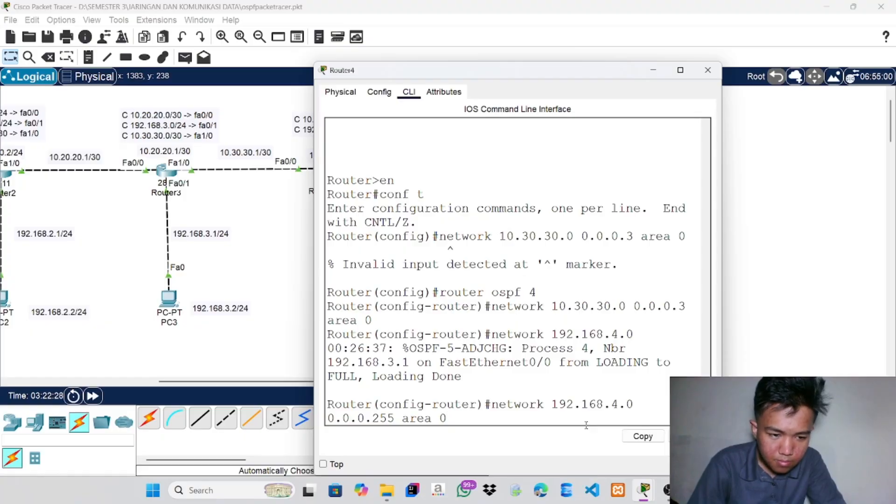
key("Return")
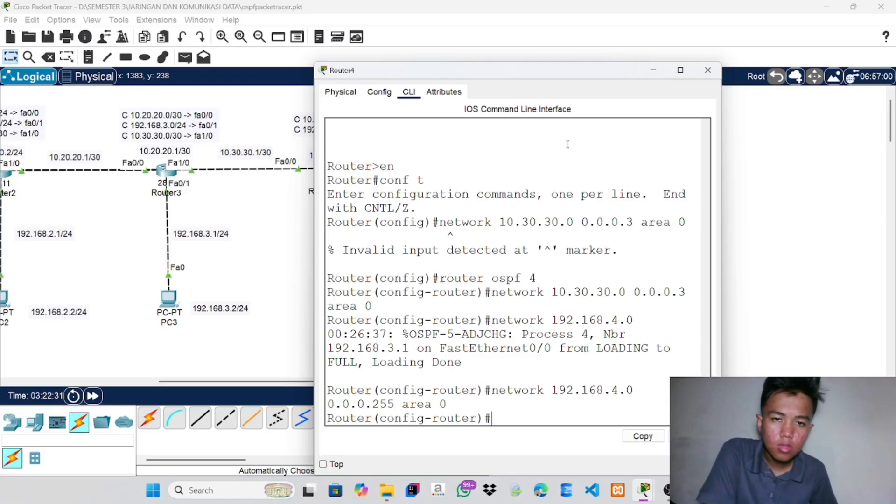
left_click(719, 76)
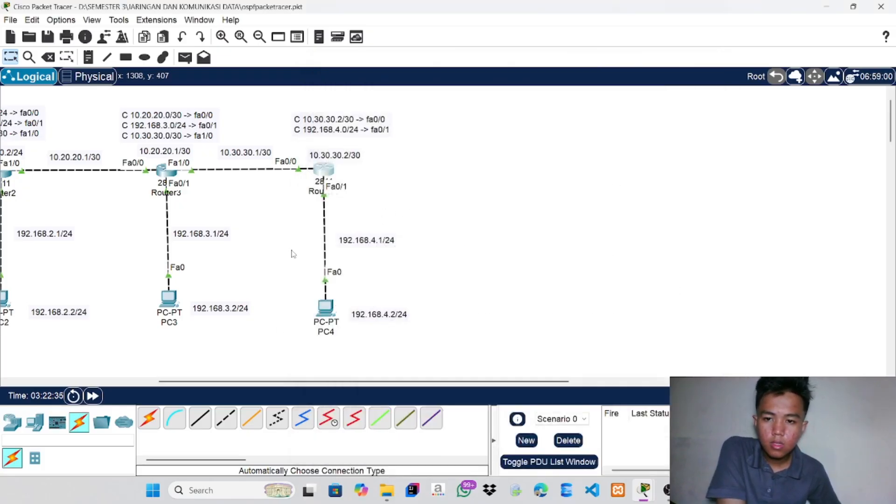
Open Router1's command line and enter global configuration mode using en and conf t
left_click_drag(263, 381, 117, 381)
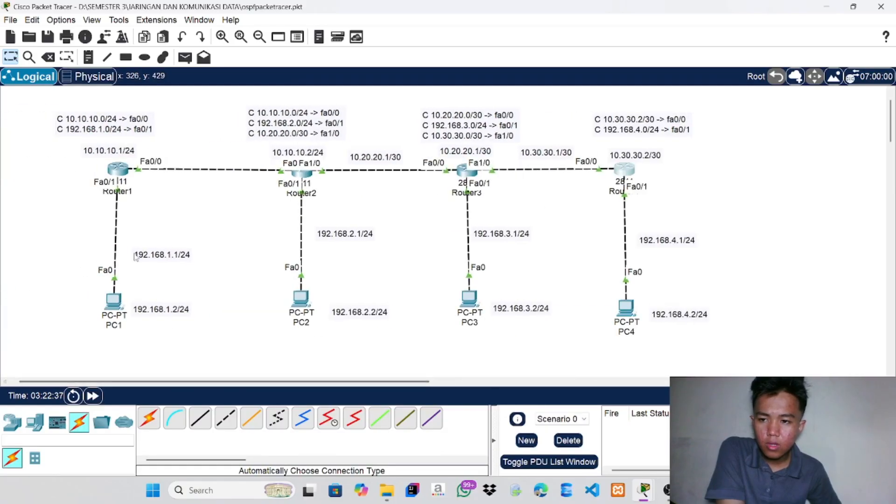
left_click(115, 170)
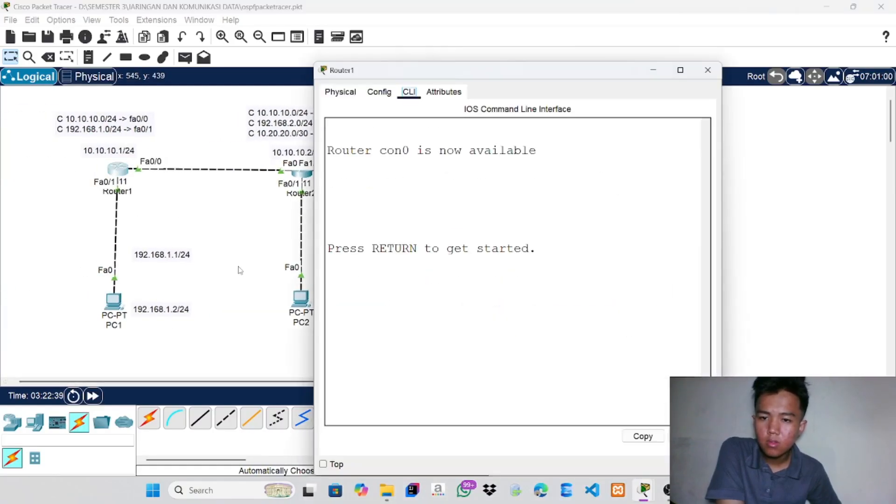
key("Return")
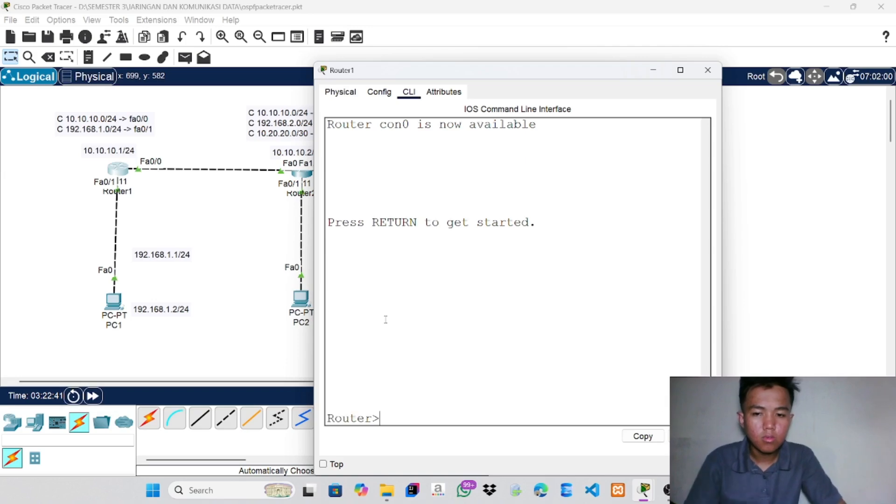
type("en")
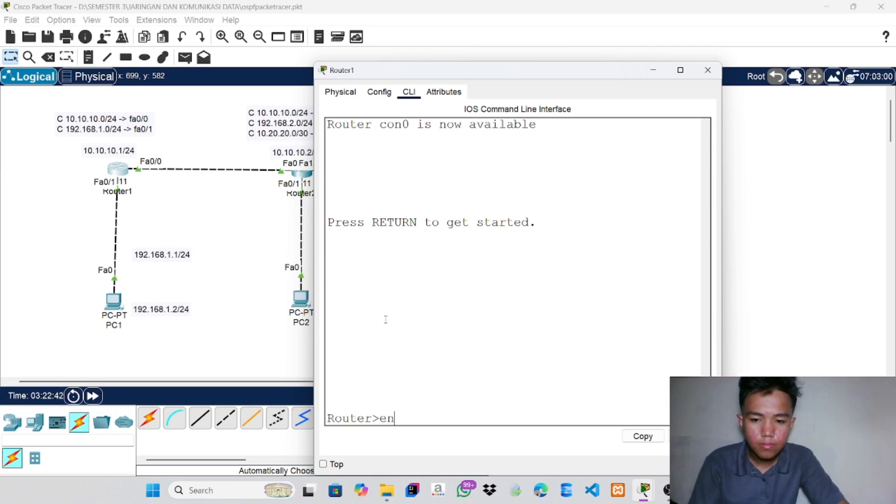
key("Return")
type("conf t")
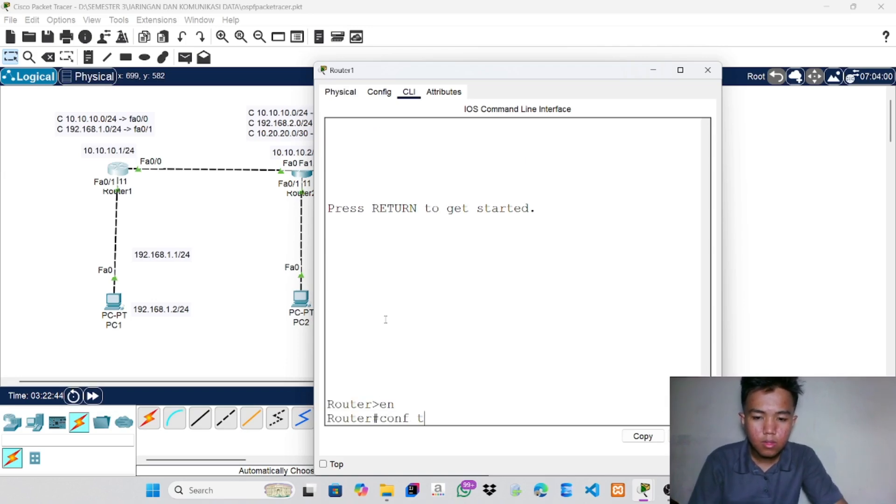
key("Return")
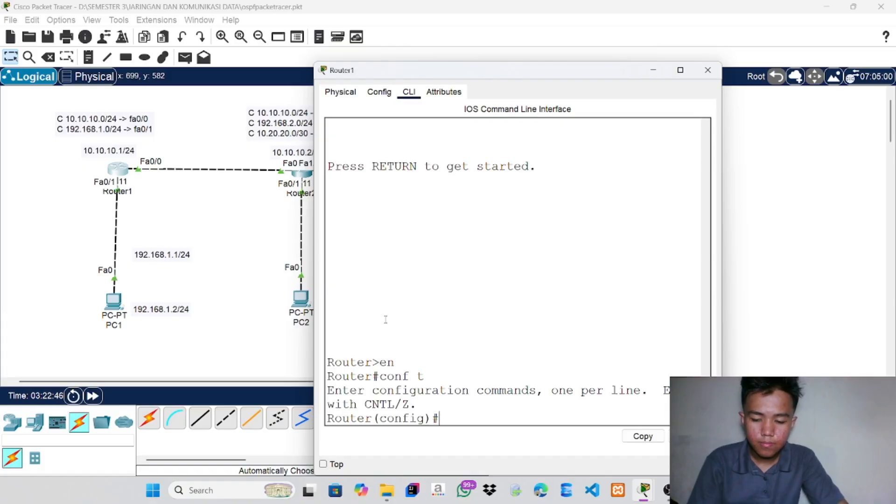
Display Router1's routing table with do show ip route, and close Router1's window after reviewing the routes
type("do show ip")
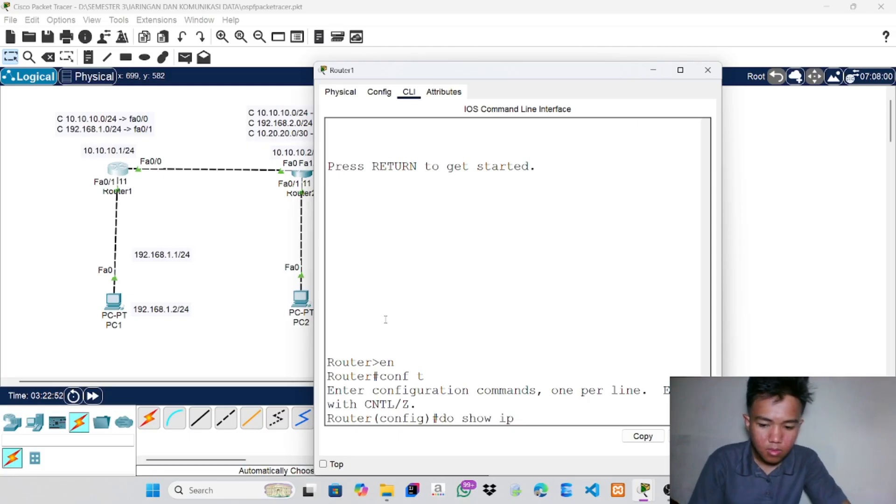
type(" route")
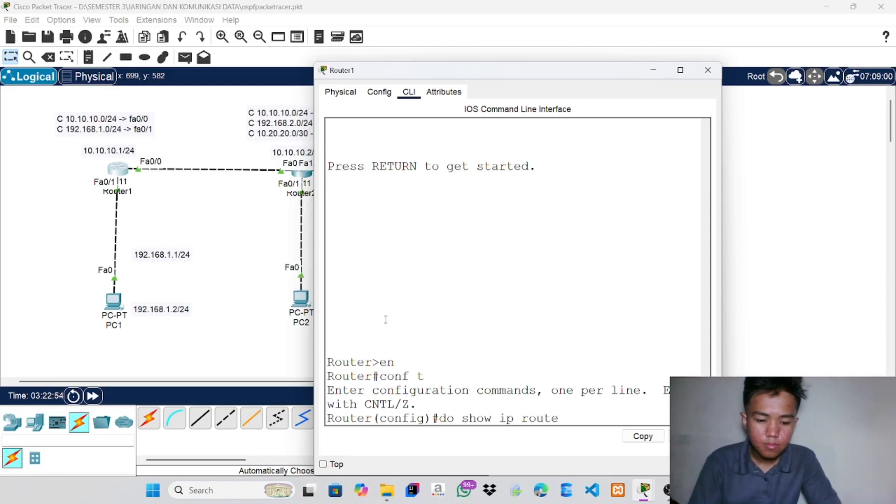
key("Return")
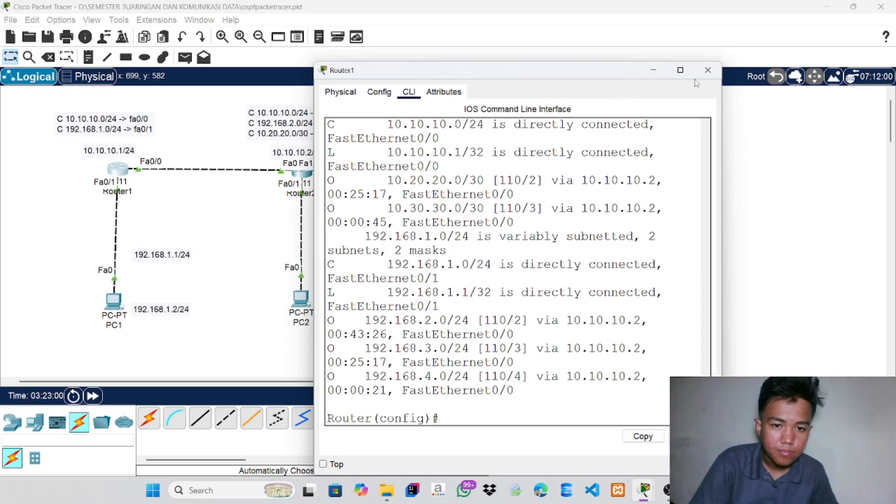
left_click(707, 70)
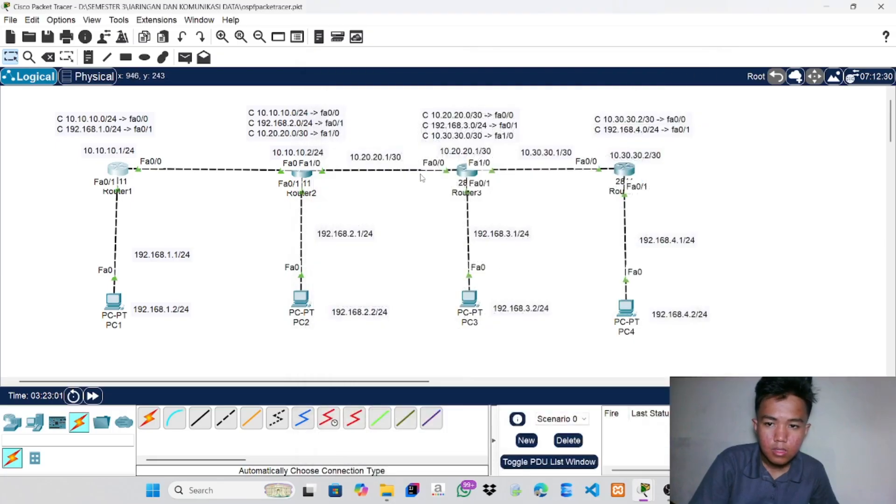
Open Router2's command line and enter privileged mode using en
left_click(310, 178)
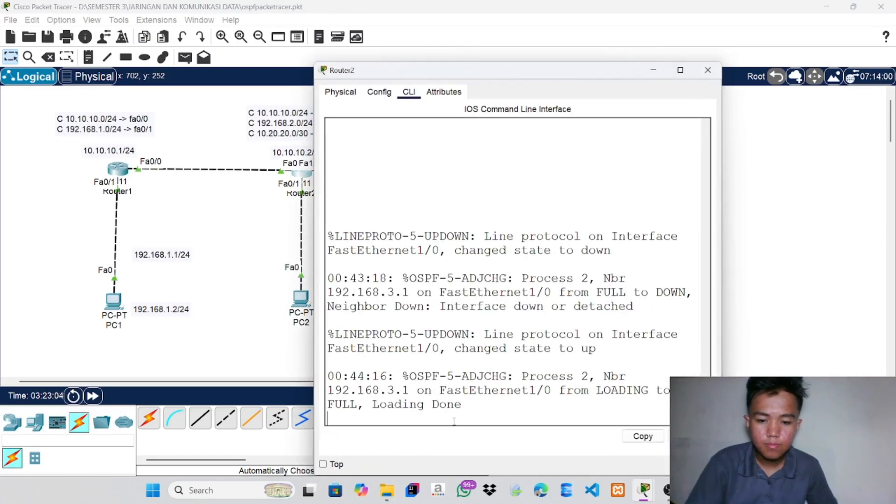
key("Return")
type("en")
key("Return")
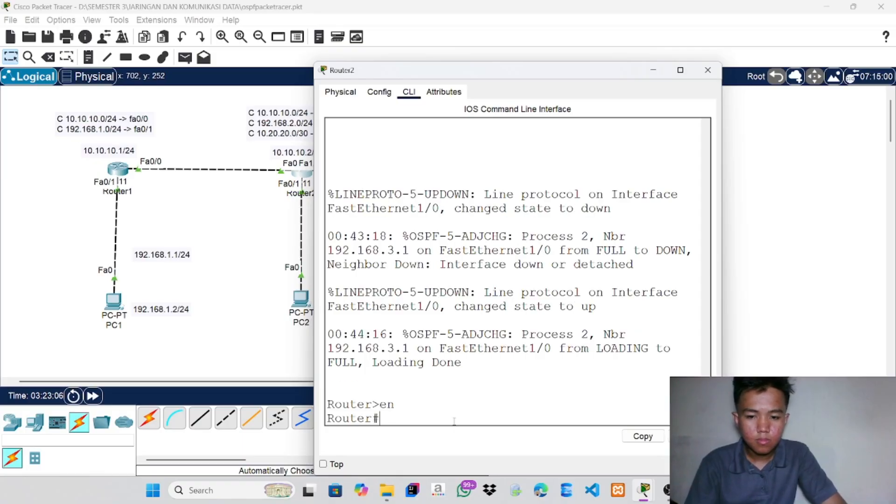
Try to display Router2's routing table with do show ip route directly from privileged mode
type("do s")
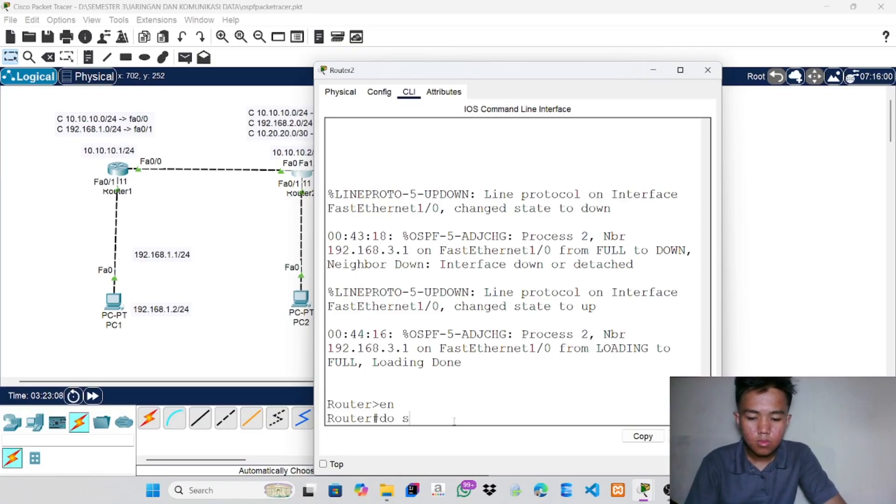
type("how ip ro")
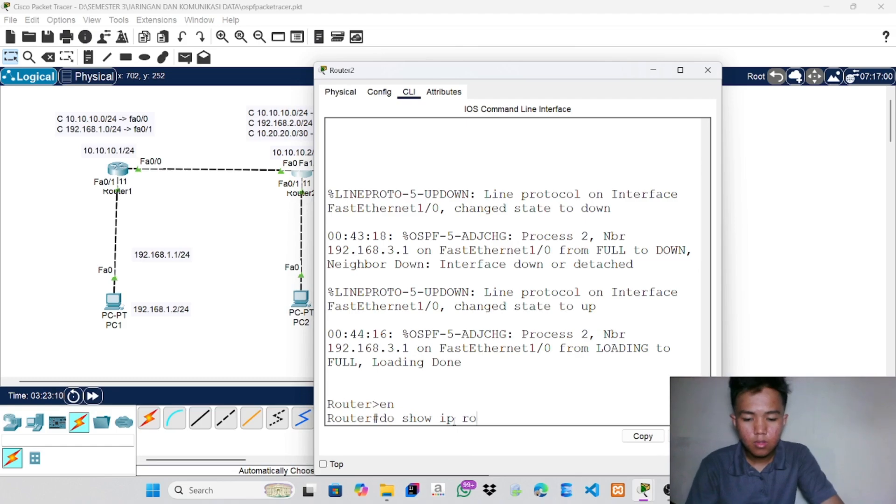
type("ute")
key("Return")
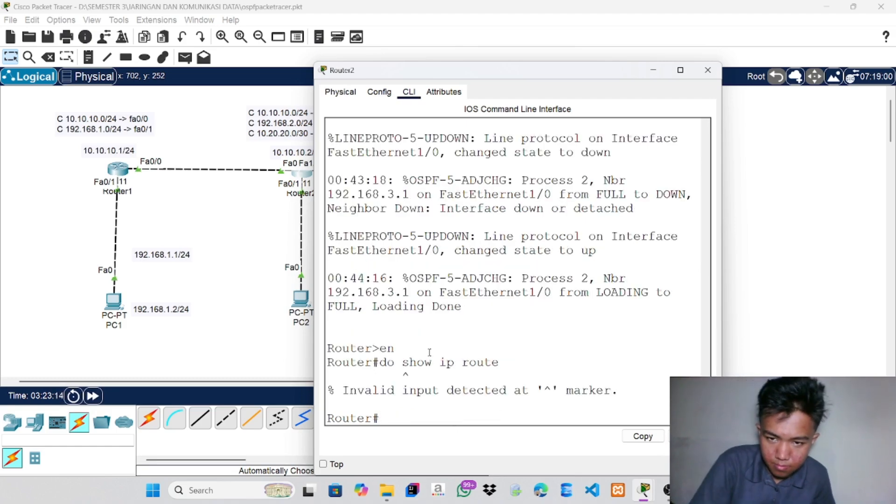
scroll(430, 333, "up", 1)
scroll(434, 295, "down", 1)
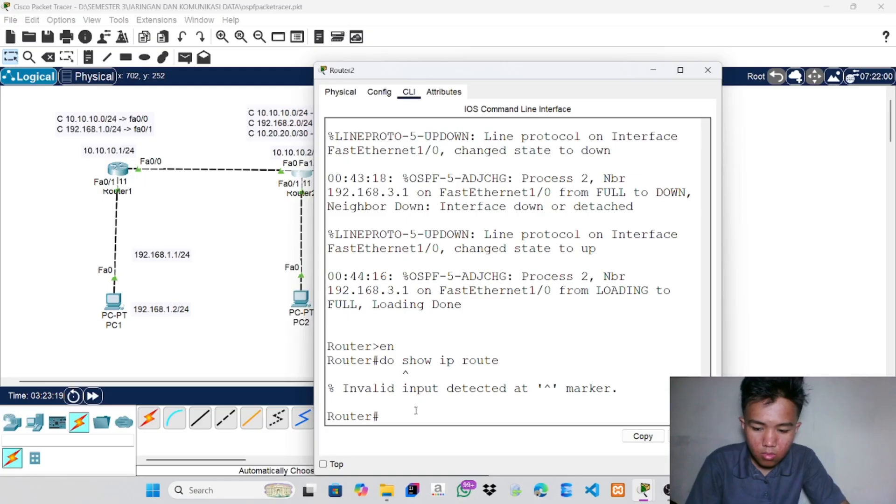
Exit Router2's console session with ex, and re-enter global configuration mode using en and conf t
type("e")
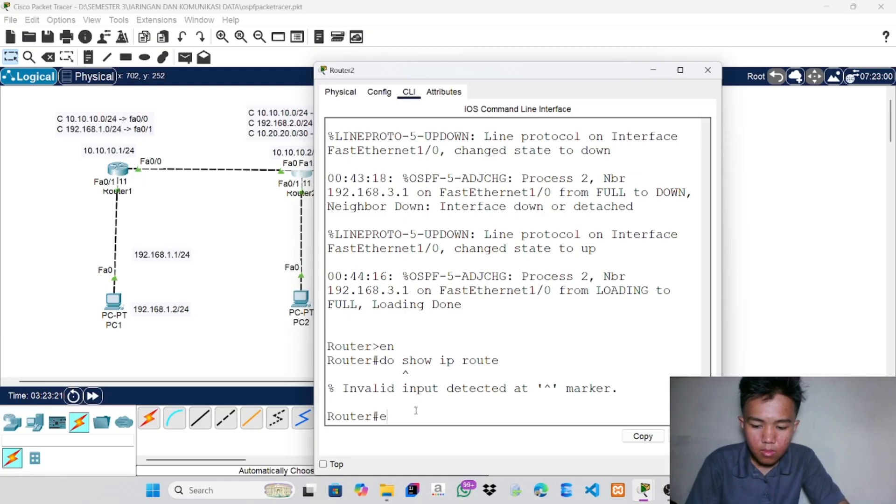
type("x")
key("Return")
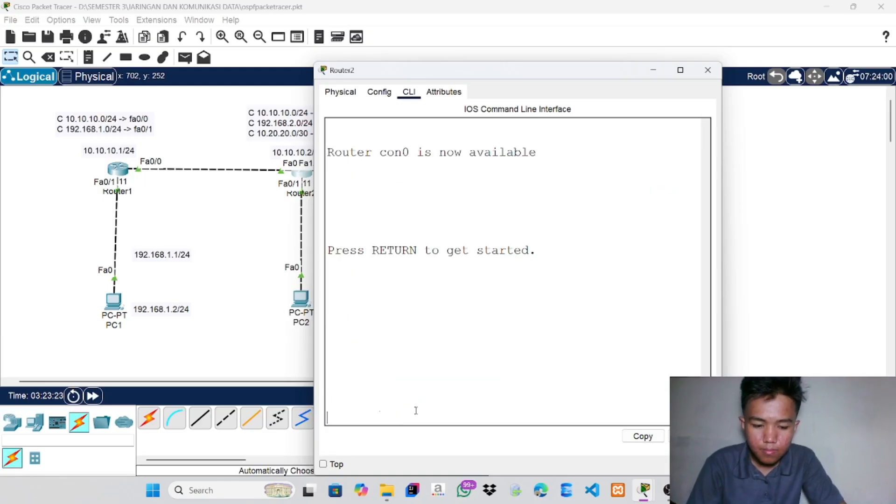
key("Return")
type("en")
key("Return")
type("con")
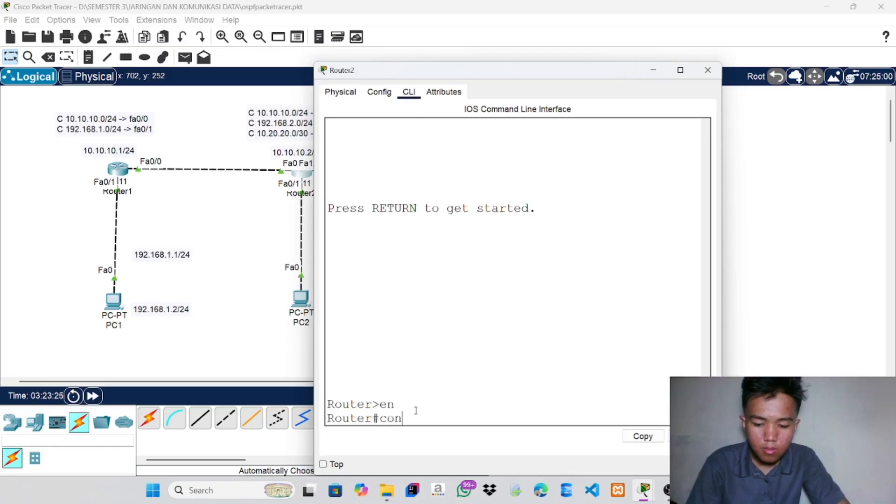
type("f t")
key("Return")
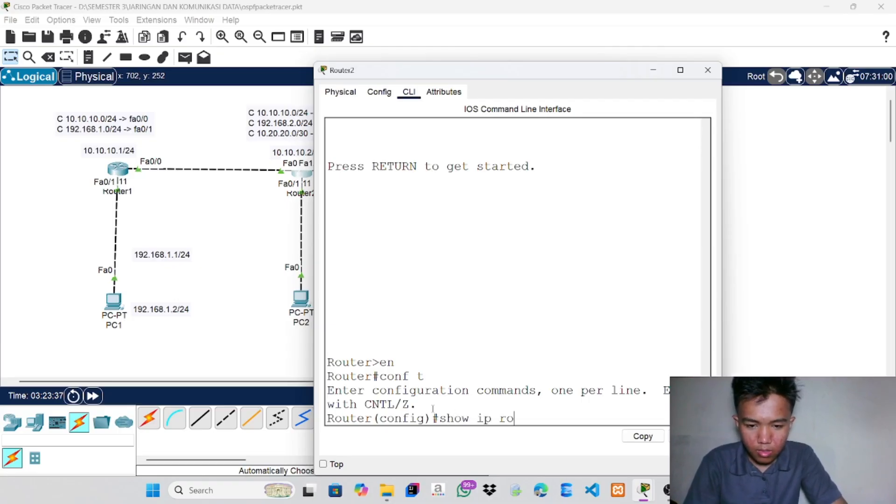
Display Router2's routing table from configuration mode, trying show ip route and do show ip route, and close the router's window after reviewing the routes
key("Return")
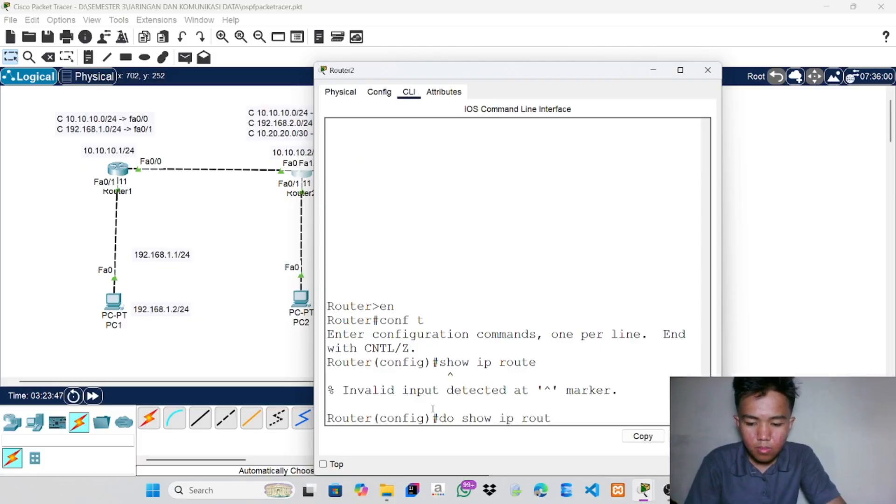
key("Return")
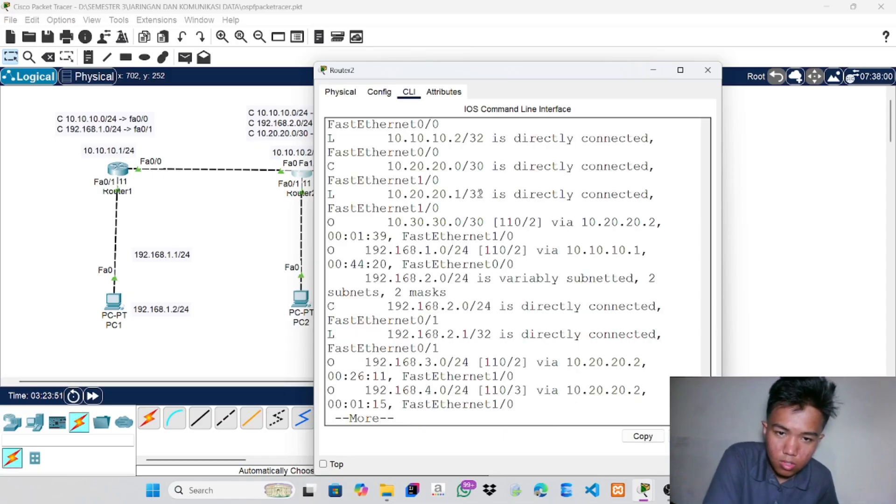
left_click(708, 70)
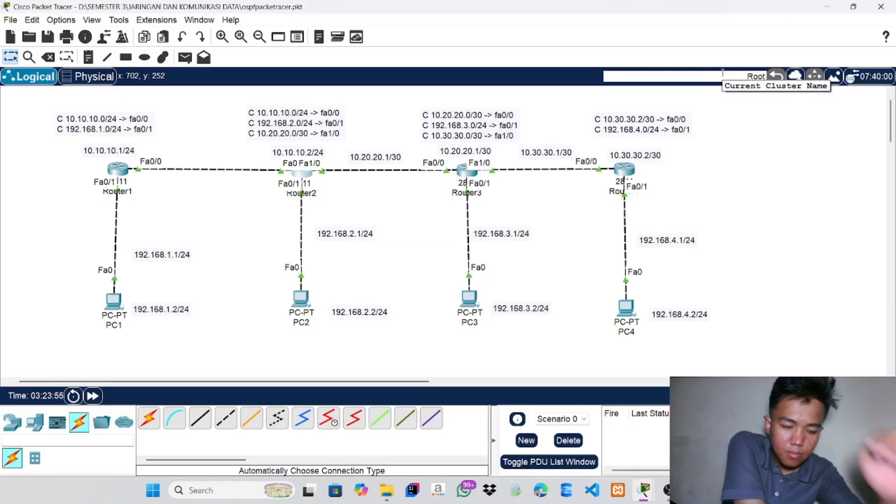
Send a simple PDU from PC3 to PC4 to test connectivity between them
left_click(182, 60)
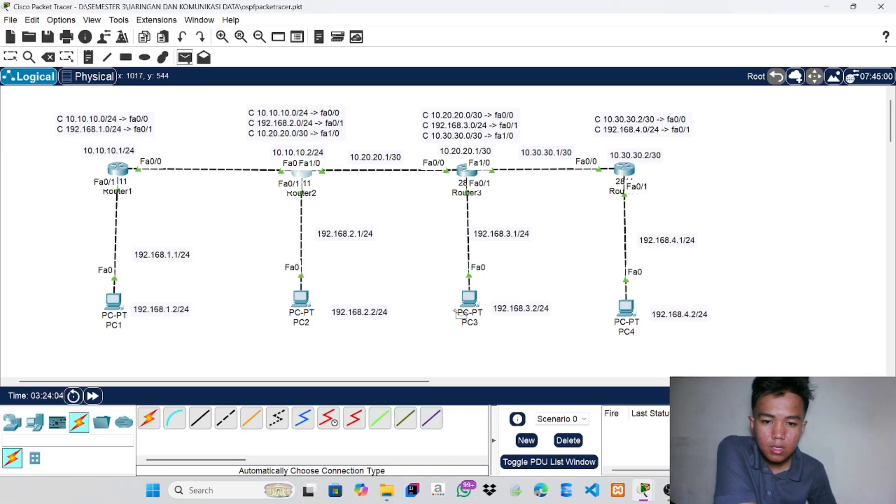
left_click(469, 307)
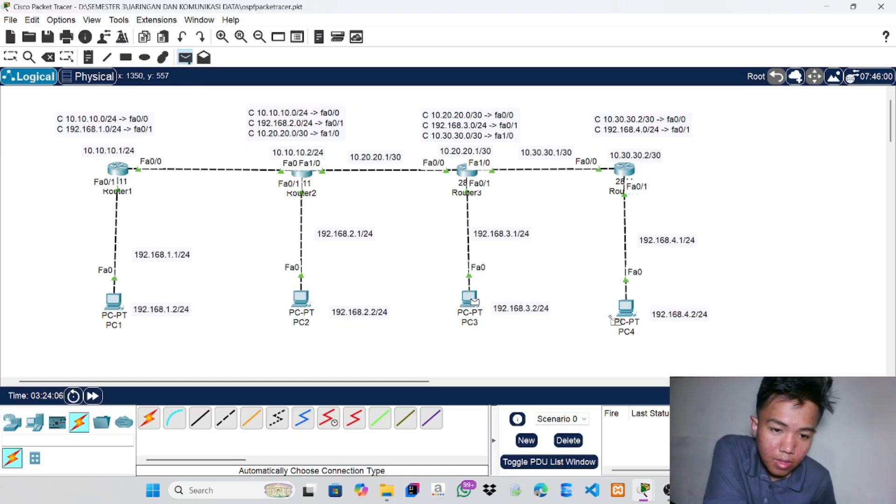
left_click(627, 308)
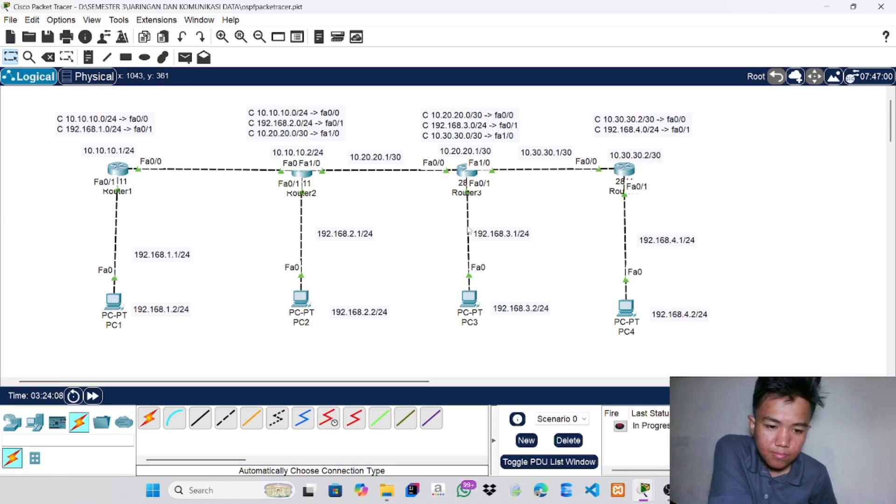
Start another simple PDU for a further connectivity test
left_click(185, 57)
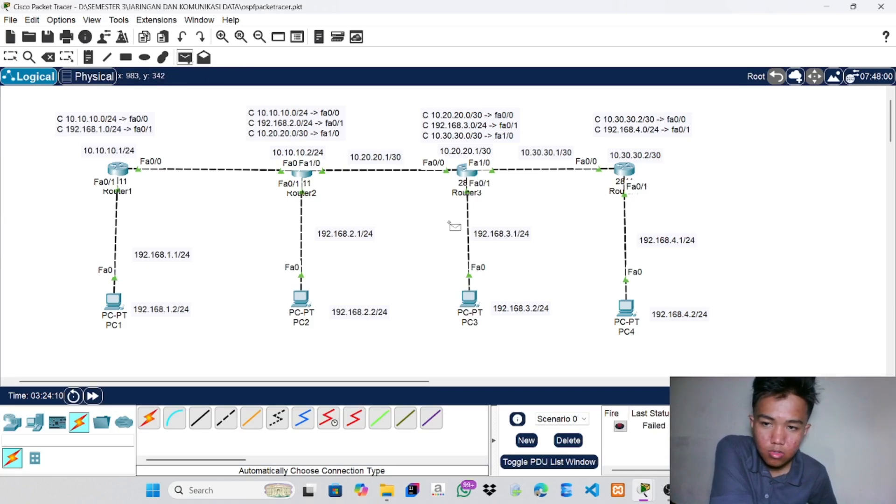
Test connectivity to PC4 by sending simple PDUs from PC3, PC2 and PC1 in turn
left_click(475, 301)
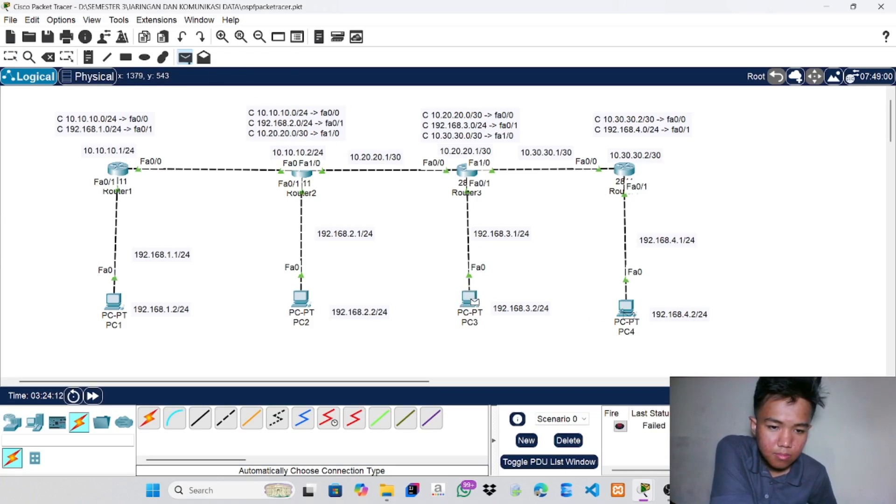
left_click(626, 309)
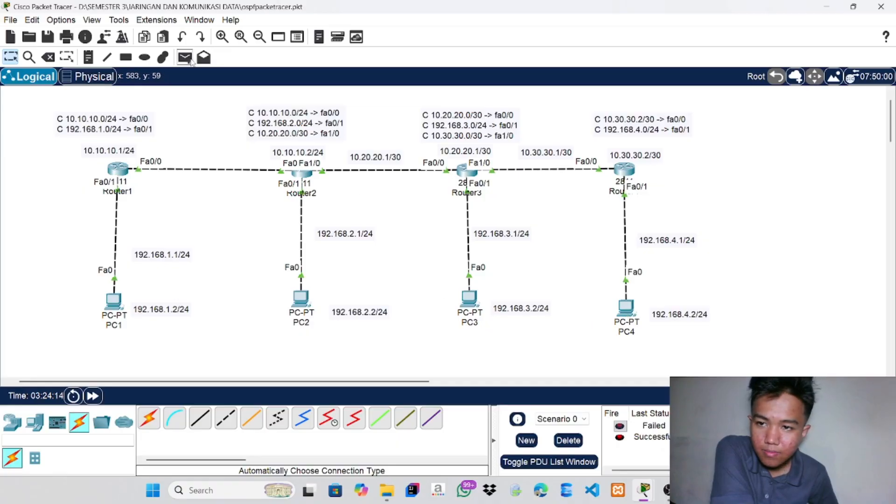
left_click(187, 59)
left_click(302, 300)
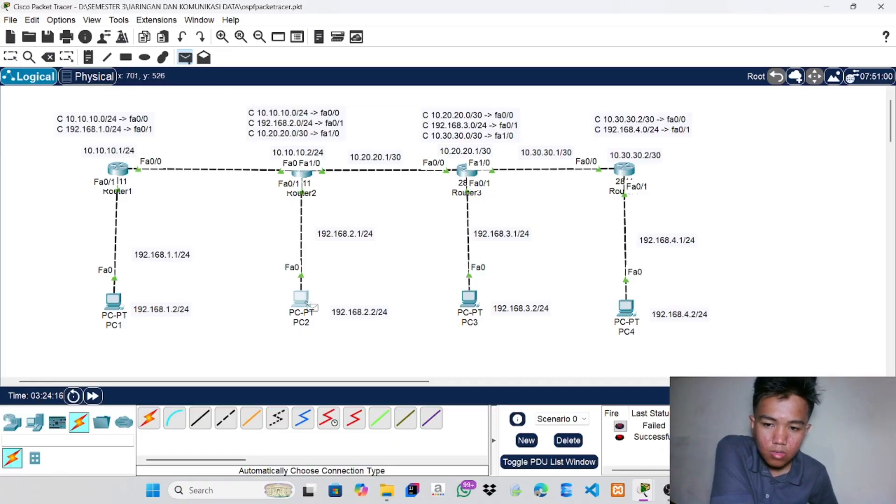
left_click(626, 310)
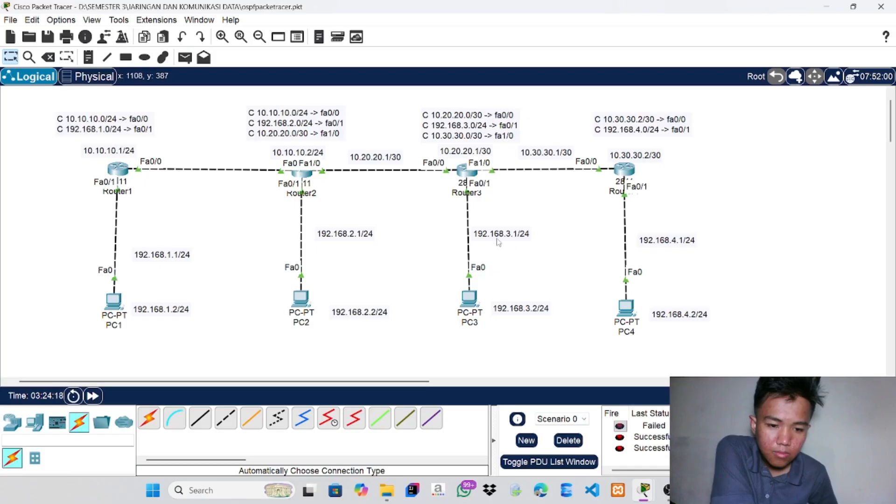
left_click(185, 58)
left_click(114, 301)
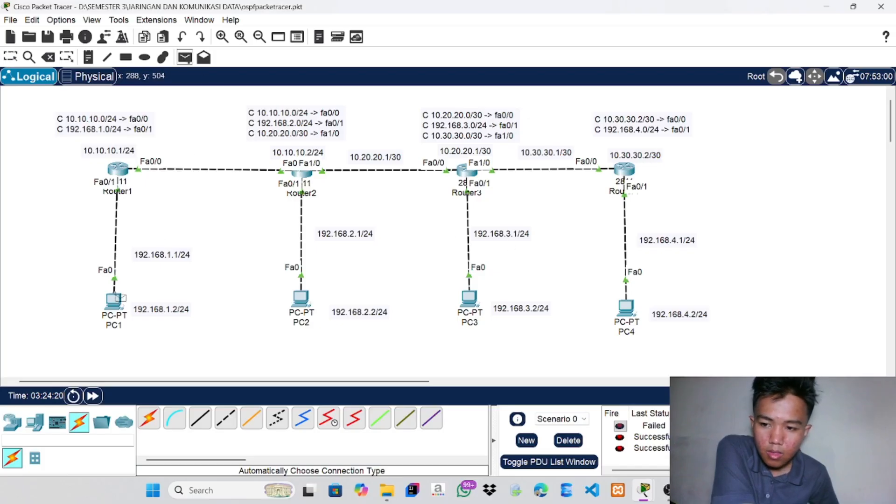
left_click(625, 308)
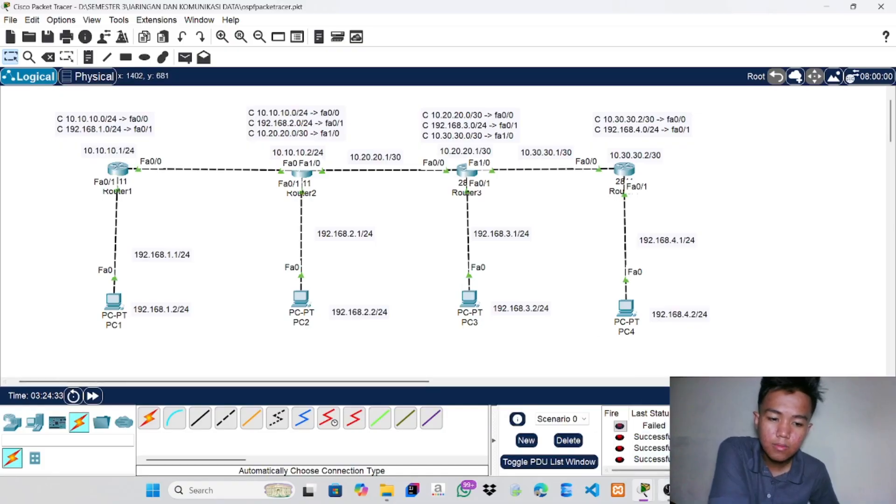
left_click(667, 490)
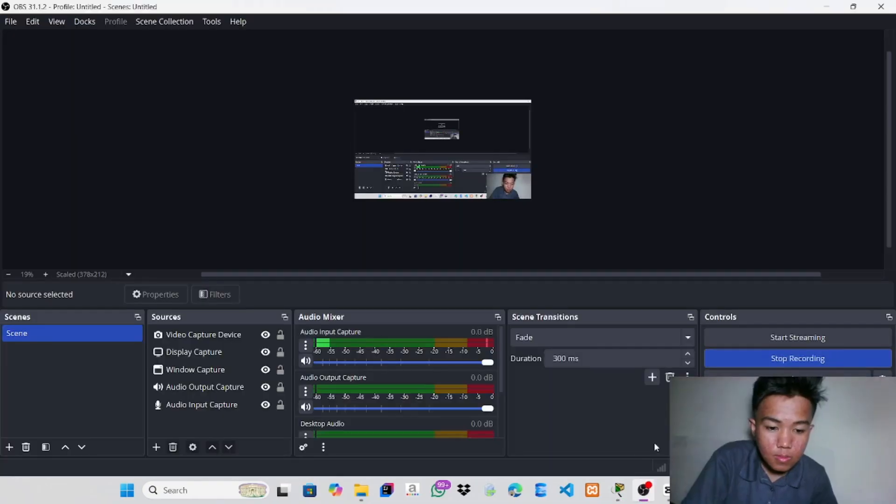
mouse_move(617, 477)
left_click(581, 429)
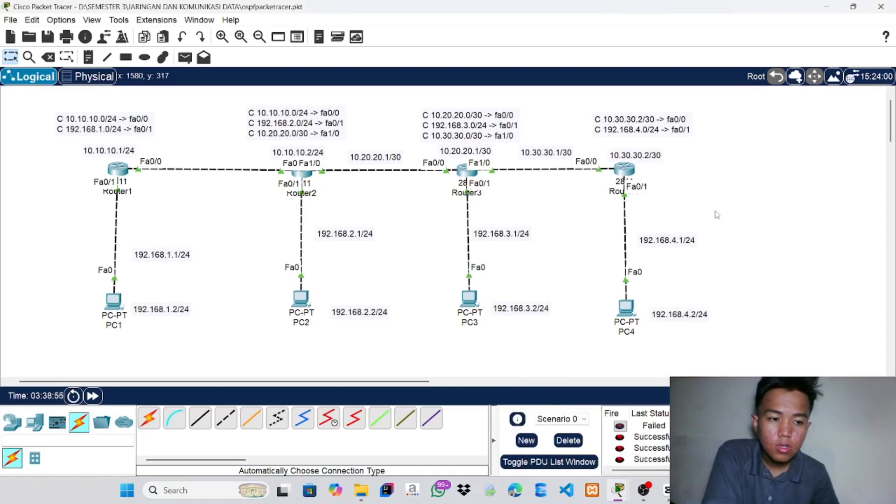
Add a 2960 switch to the empty workspace area to the right of Router4
left_click_drag(398, 381, 498, 390)
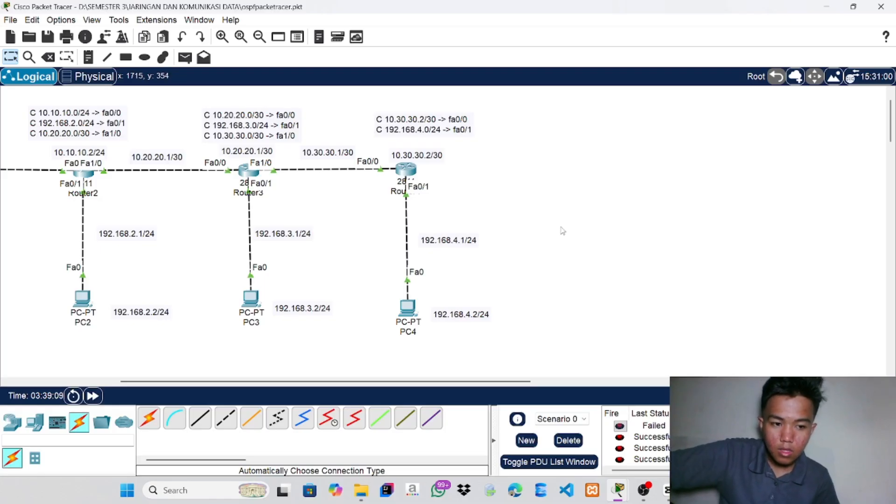
left_click(12, 422)
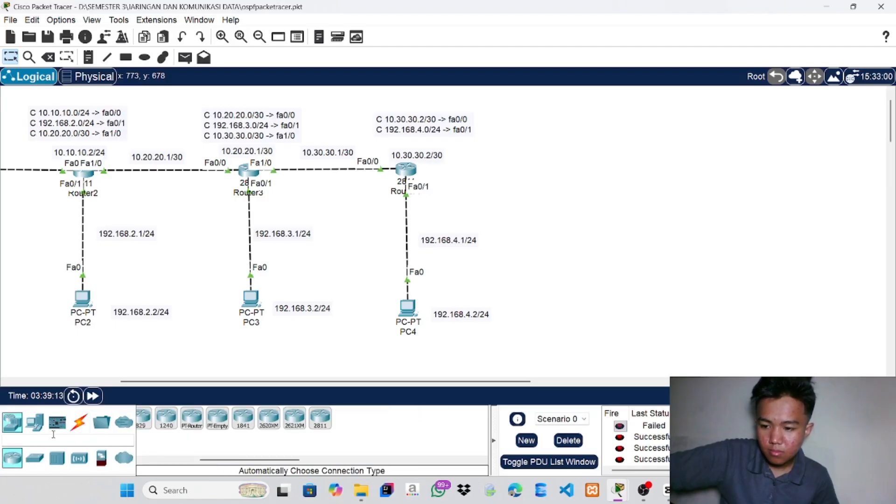
left_click(35, 458)
left_click(148, 418)
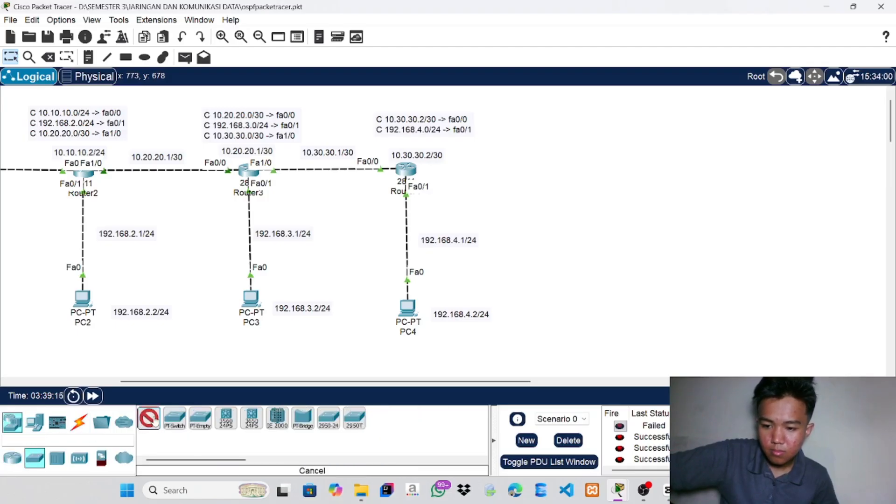
left_click(571, 160)
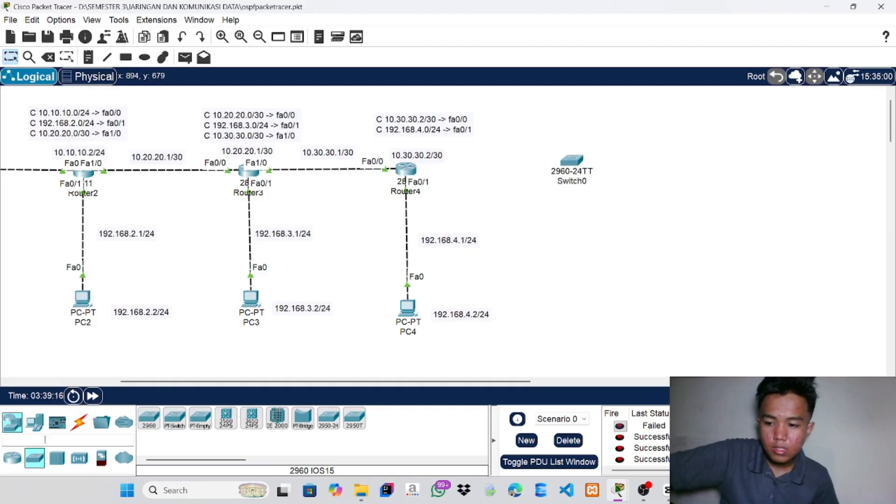
Add two PCs near the new switch, one below it and one to its lower right
left_click(35, 422)
left_click(148, 419)
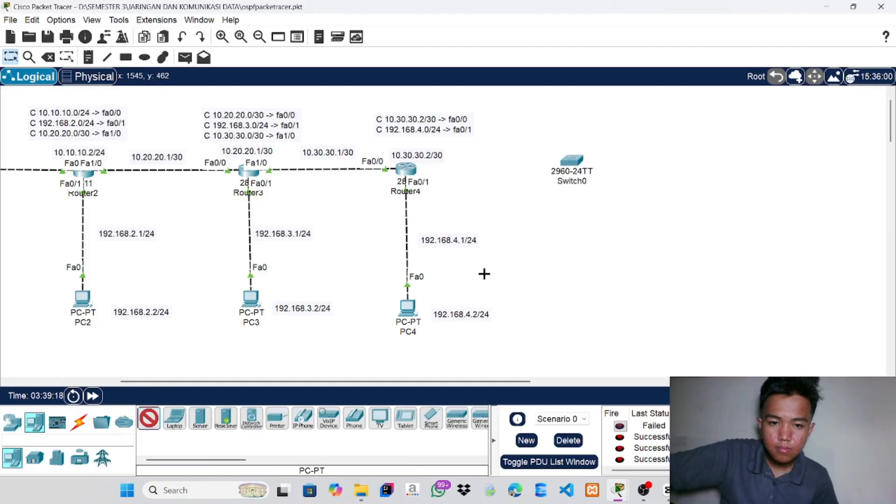
left_click(548, 298)
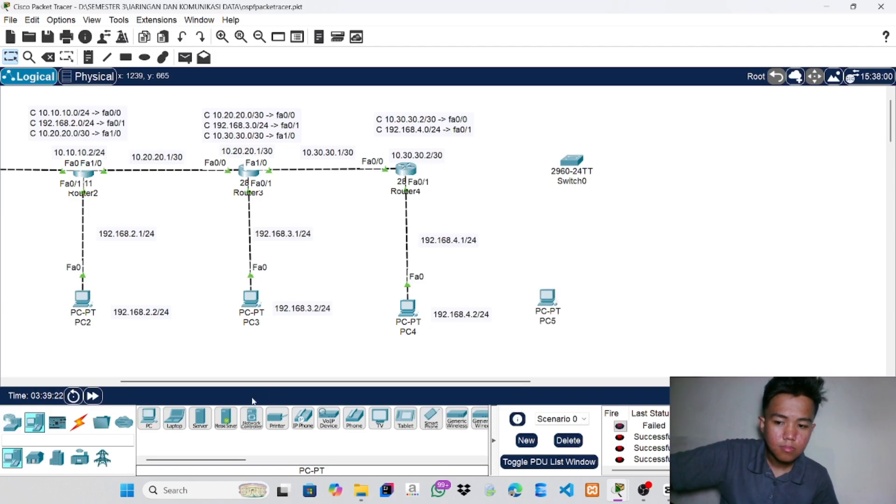
left_click(148, 418)
left_click(649, 204)
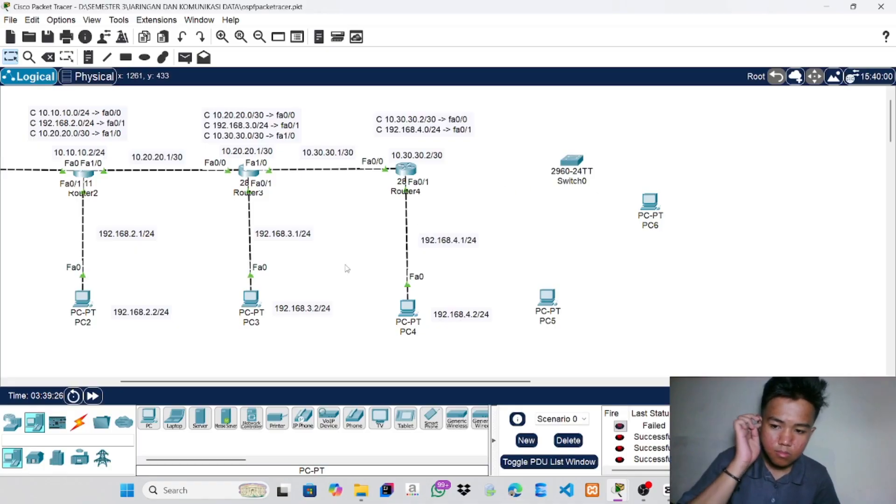
Rearrange the new devices so the switch sits beside Router4, with PC6 to its upper right and PC5 to its lower right
left_click_drag(577, 177, 547, 183)
left_click_drag(549, 302, 549, 240)
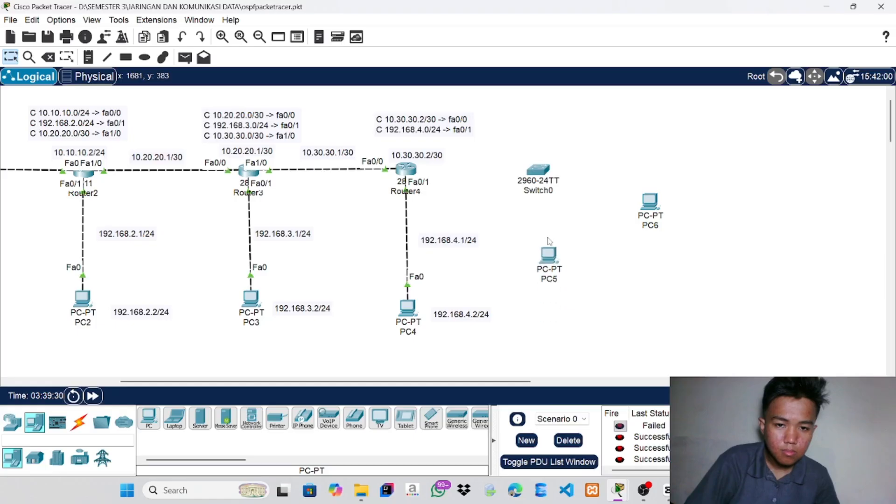
left_click_drag(645, 215, 609, 148)
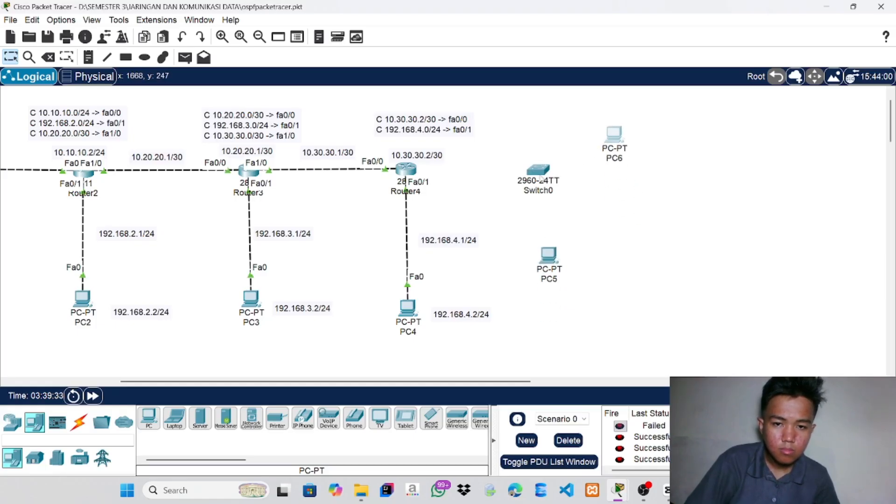
left_click_drag(533, 183, 524, 181)
left_click_drag(559, 254, 565, 235)
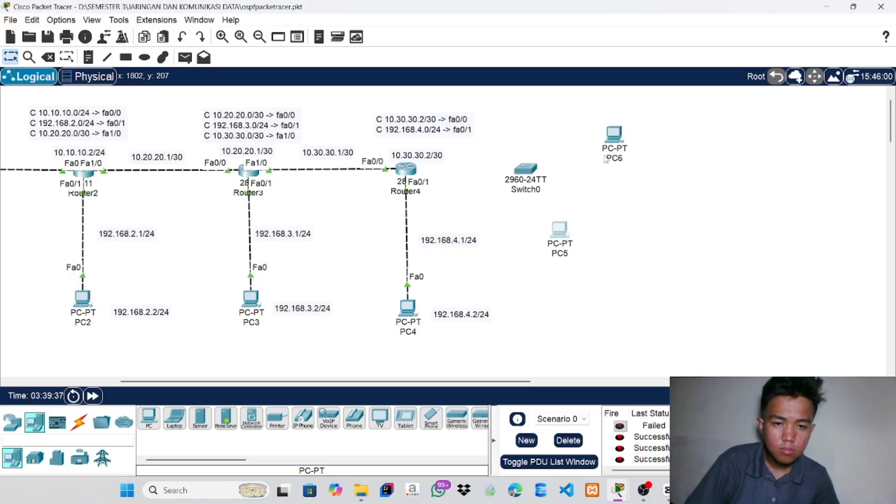
left_click_drag(606, 160, 509, 175)
left_click_drag(580, 158, 565, 154)
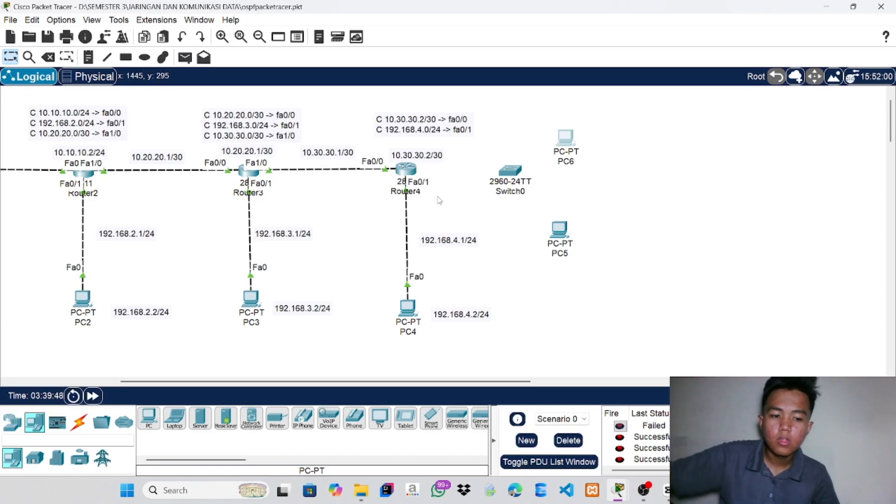
Enter global configuration mode on Router4's command line and save its configuration with do write
left_click(412, 175)
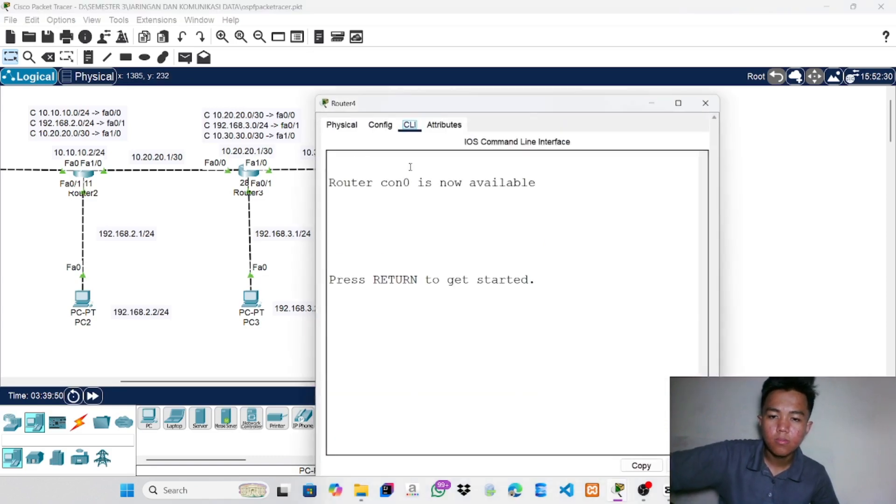
key("Return")
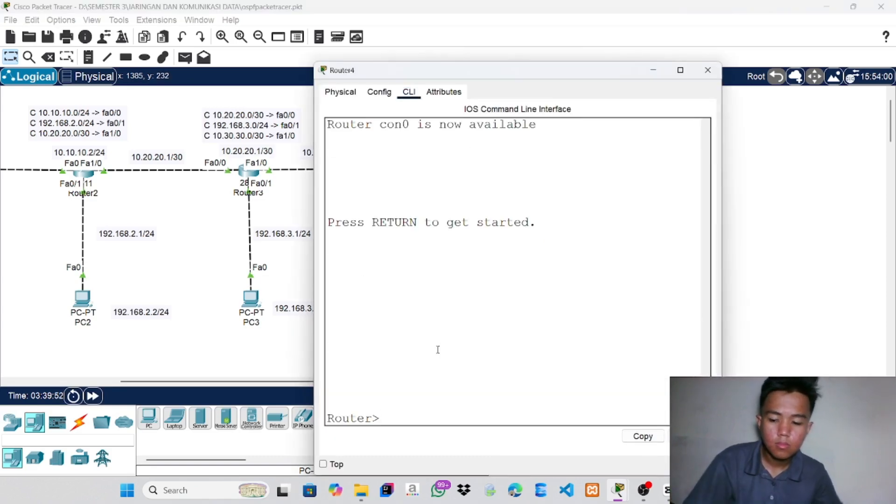
type("en")
key("Return")
type("co")
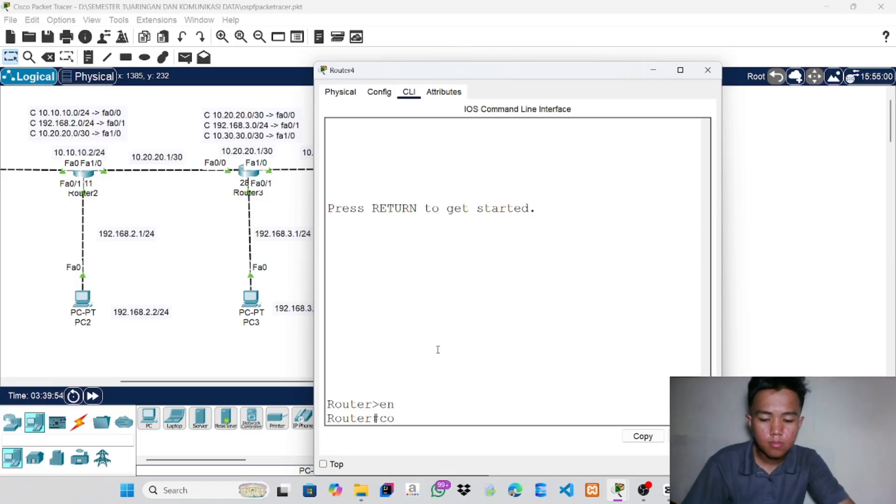
type("nf t")
key("Return")
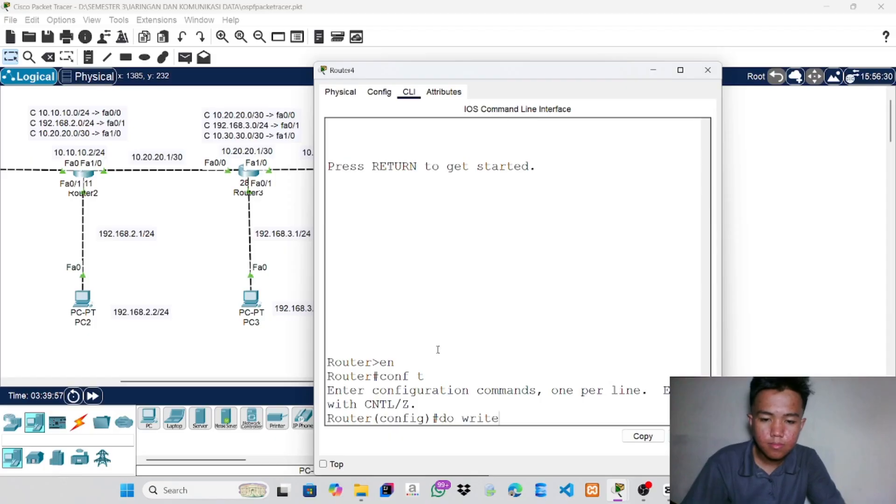
type("do write")
key("Return")
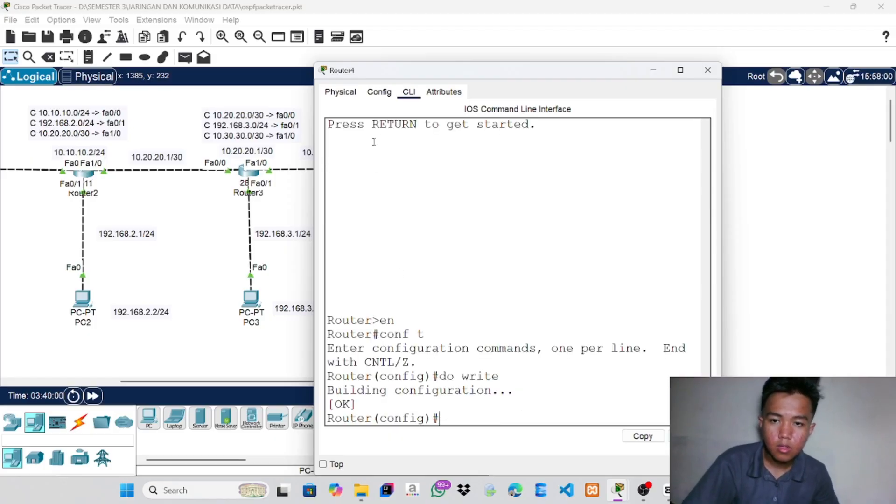
Power off Router4, install an NM-1FE-TX module in its empty network module slot, and power it back on
left_click(354, 95)
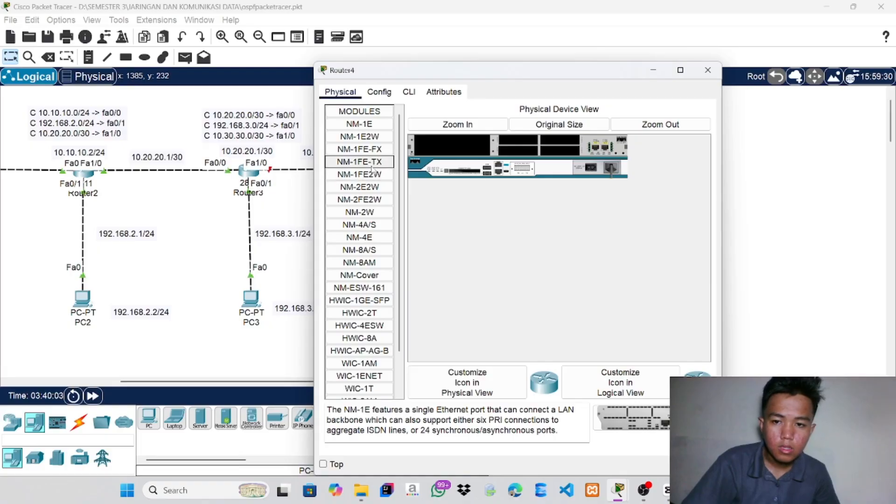
left_click_drag(359, 162, 458, 151)
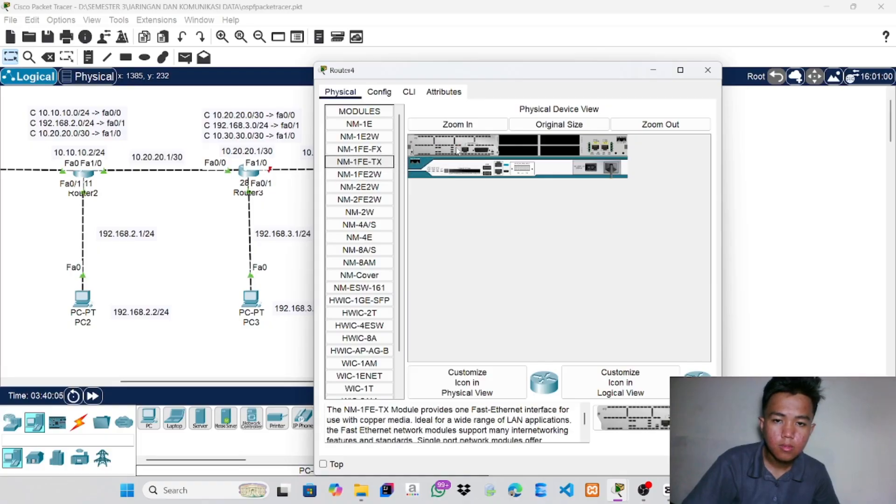
left_click(592, 170)
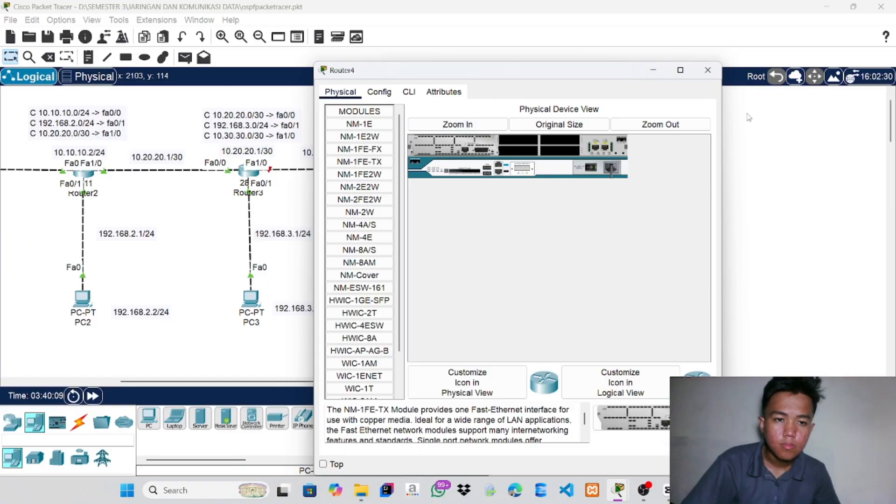
left_click(760, 124)
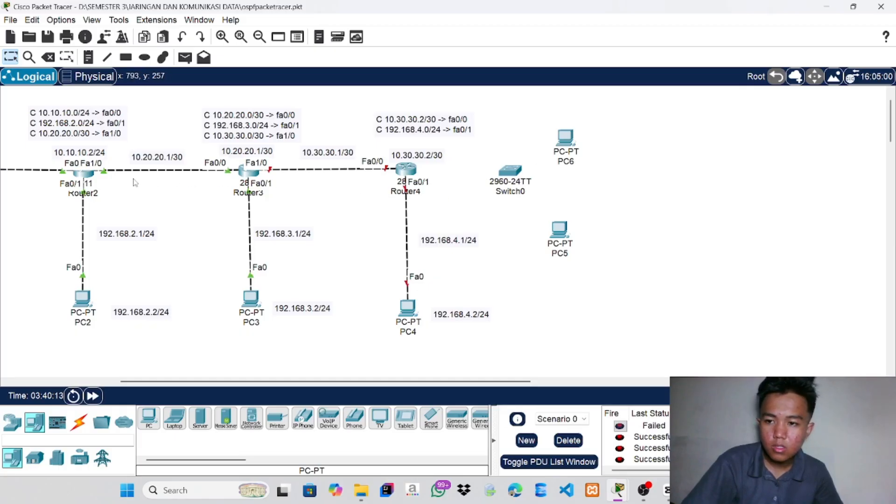
Connect Router4 to the 2960 switch using an automatically chosen cable type
left_click(79, 422)
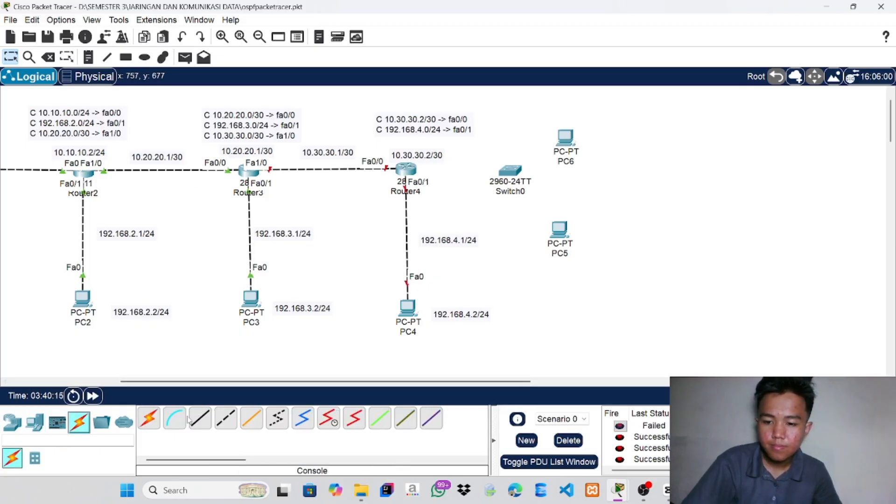
left_click(149, 420)
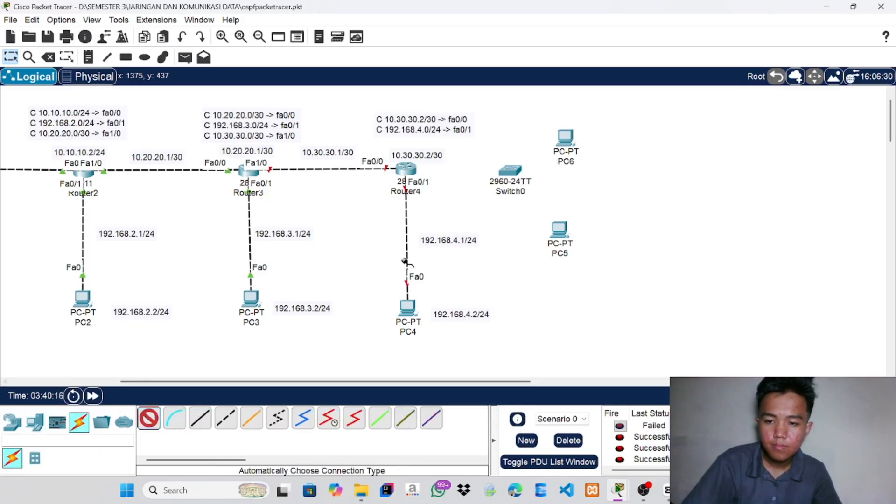
left_click(414, 171)
left_click(497, 178)
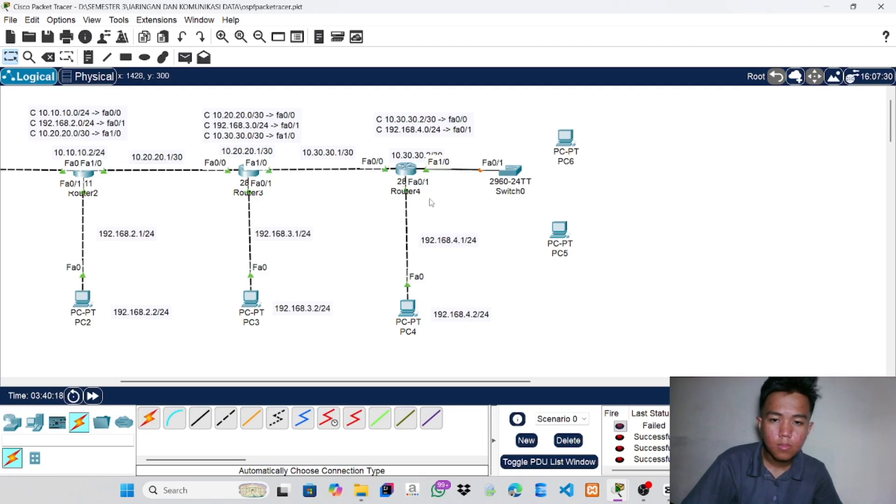
Connect the 2960 switch to PC5 using an automatically chosen cable type
left_click(150, 419)
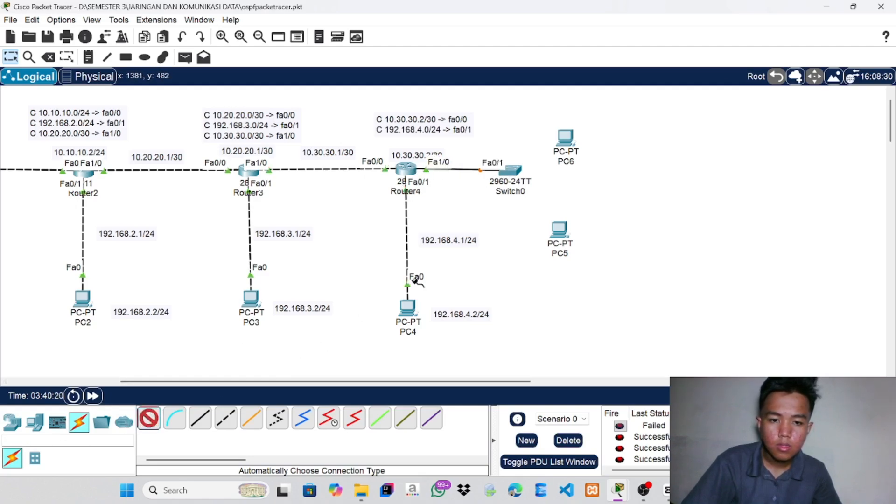
left_click(512, 171)
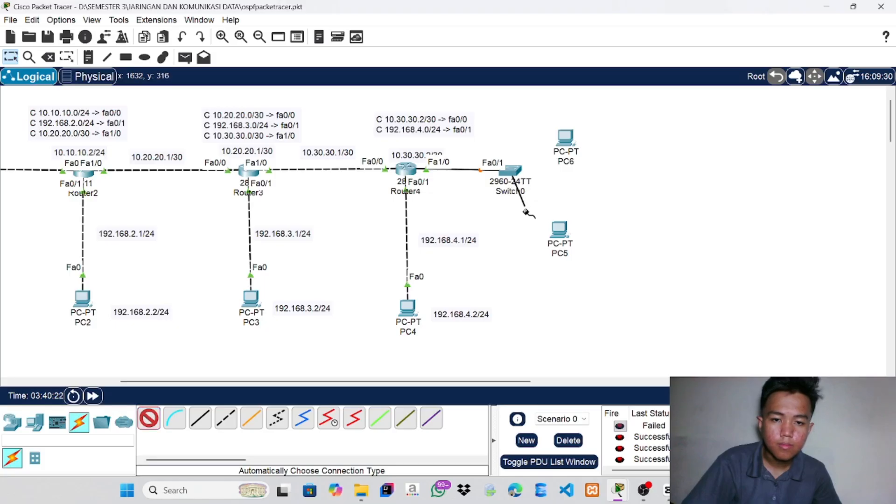
left_click(559, 234)
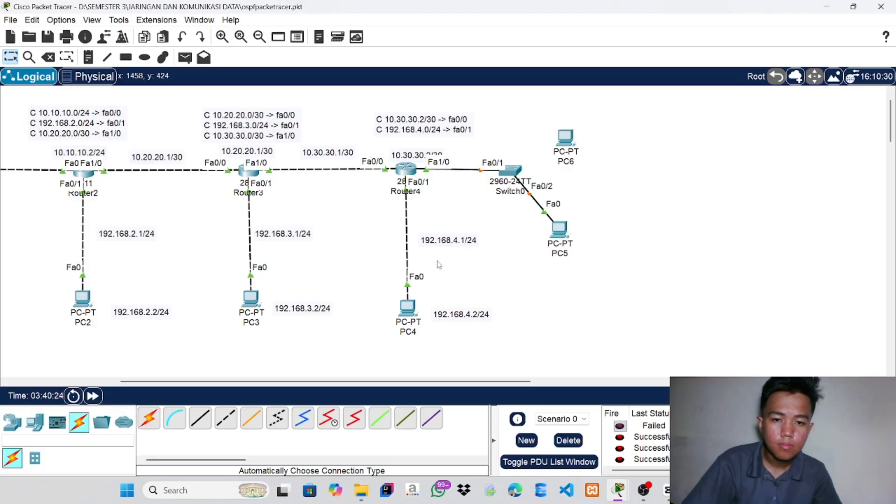
Connect the 2960 switch to PC6 using an automatically chosen cable type
left_click(149, 419)
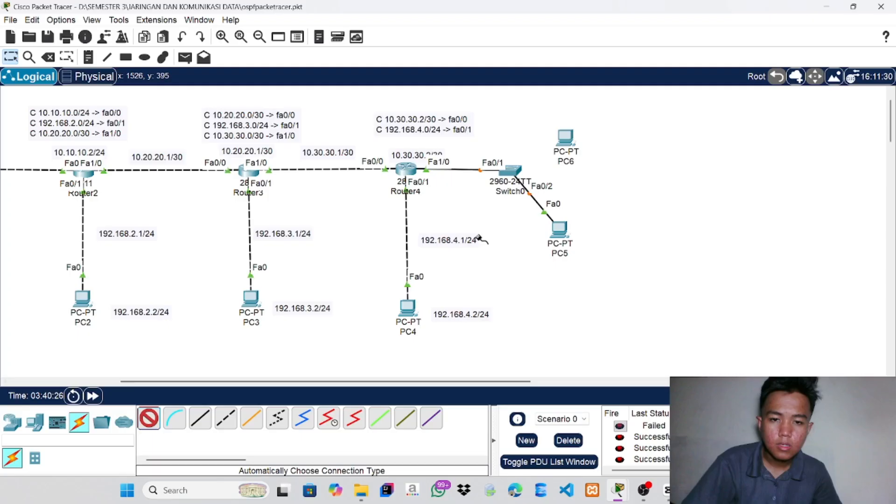
left_click(512, 171)
left_click(565, 138)
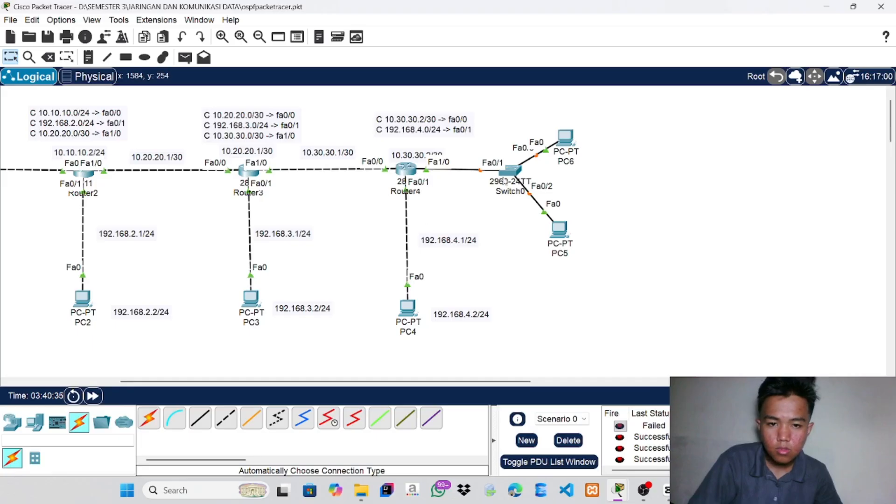
Open Switch0's command line and enter global configuration mode with en and conf t
left_click(509, 174)
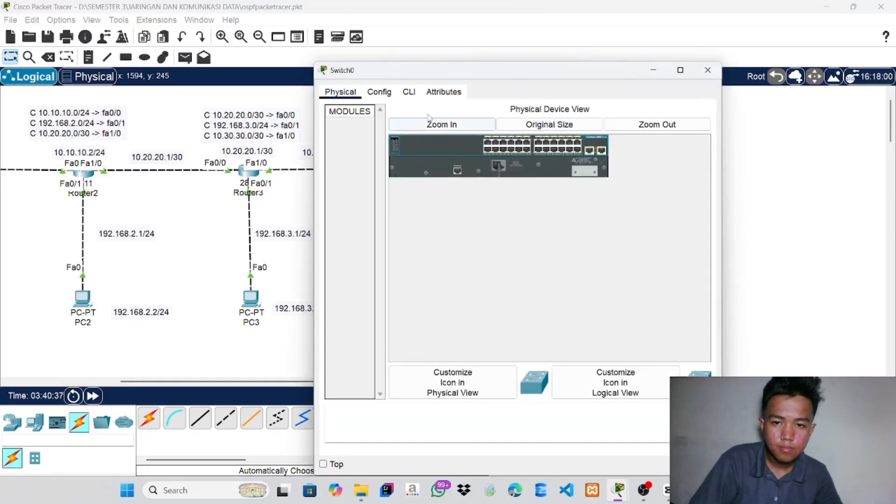
left_click(410, 93)
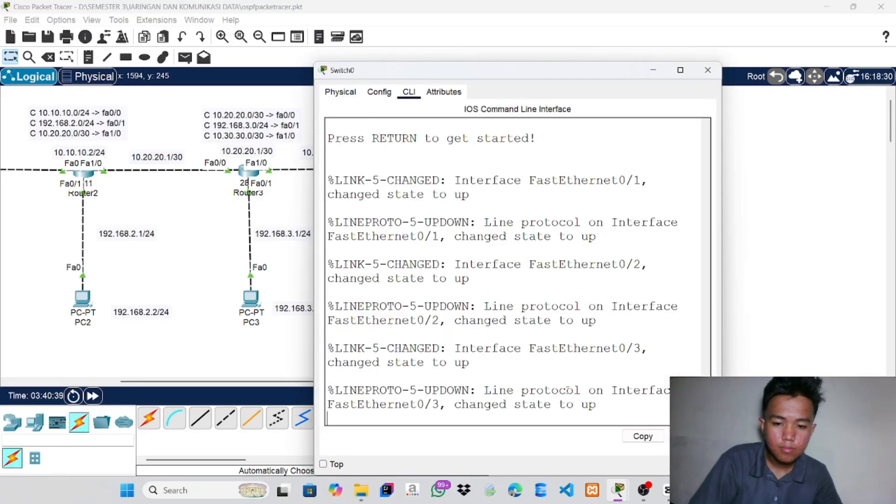
key("Return")
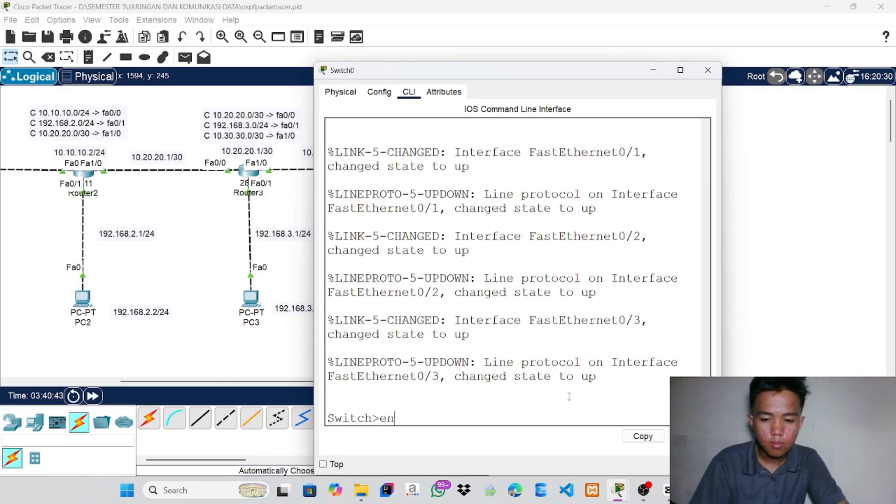
type("en")
key("Return")
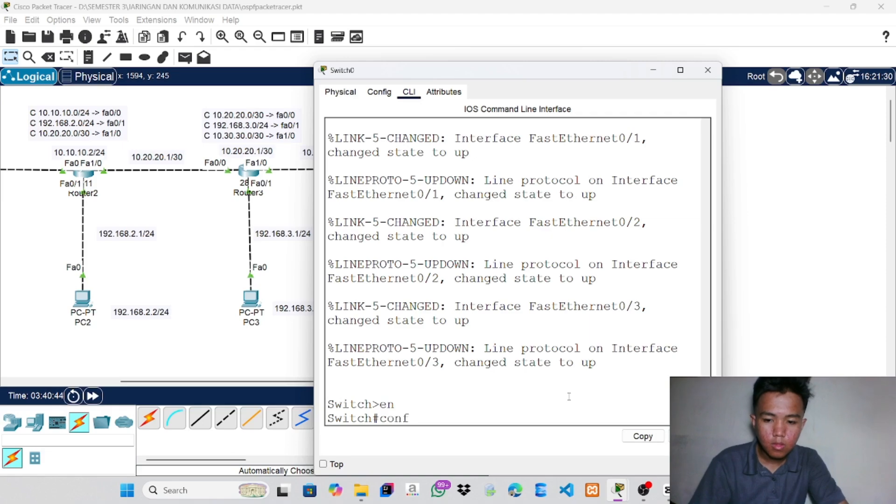
type("conf t")
key("Return")
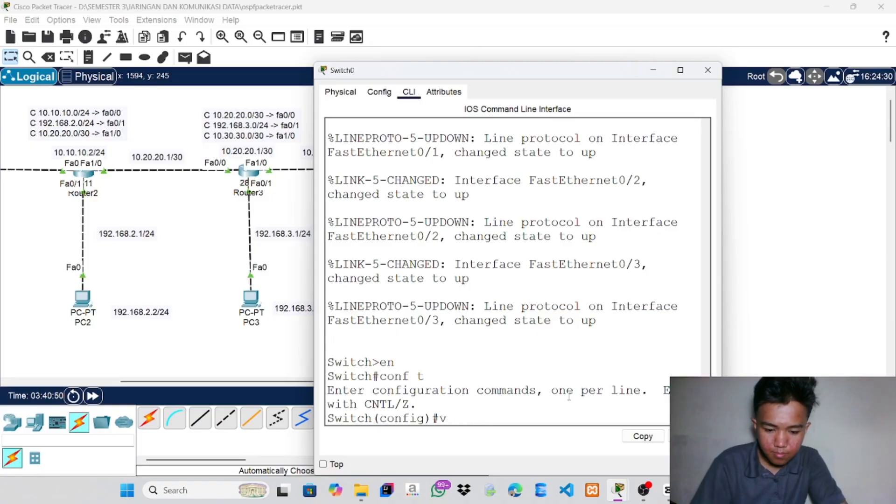
Create VLAN 5 and VLAN 6 on Switch0, and exit back to global configuration mode
key("Return")
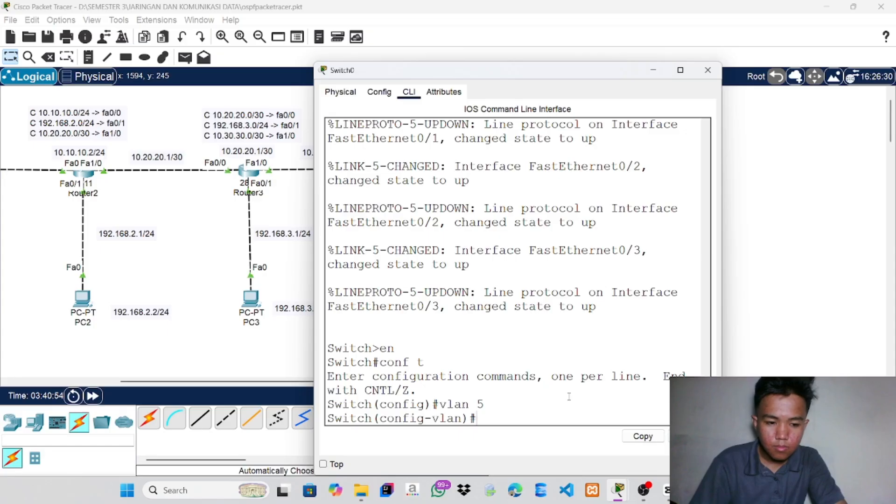
type("vlan 6")
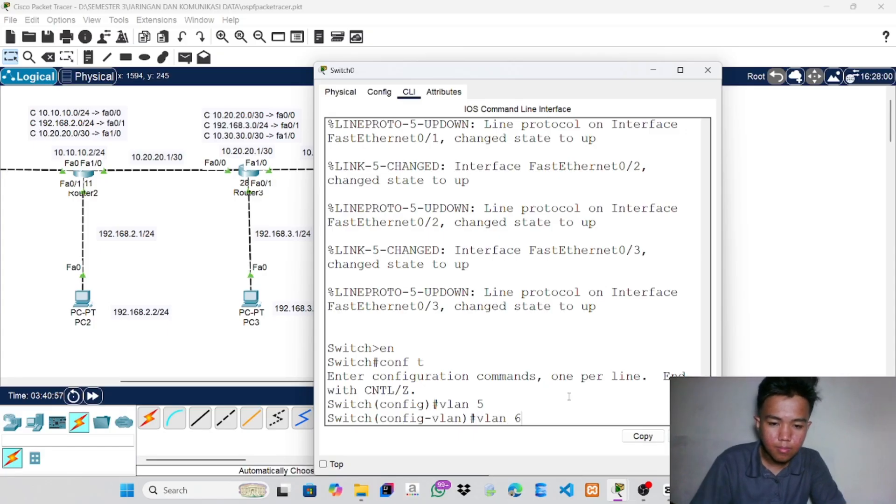
key("Return")
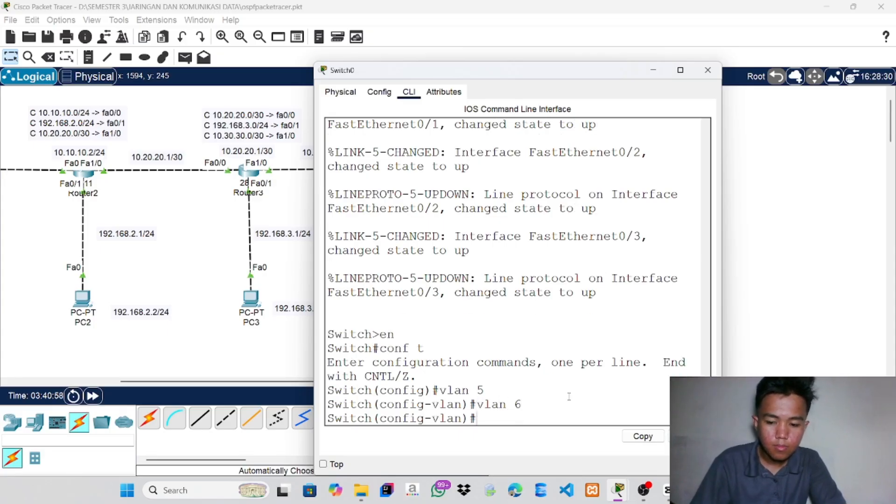
type("exit")
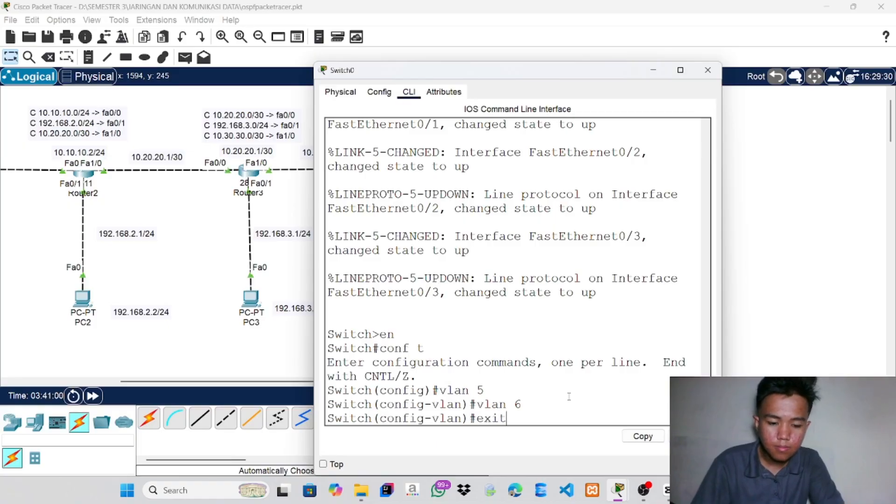
key("Return")
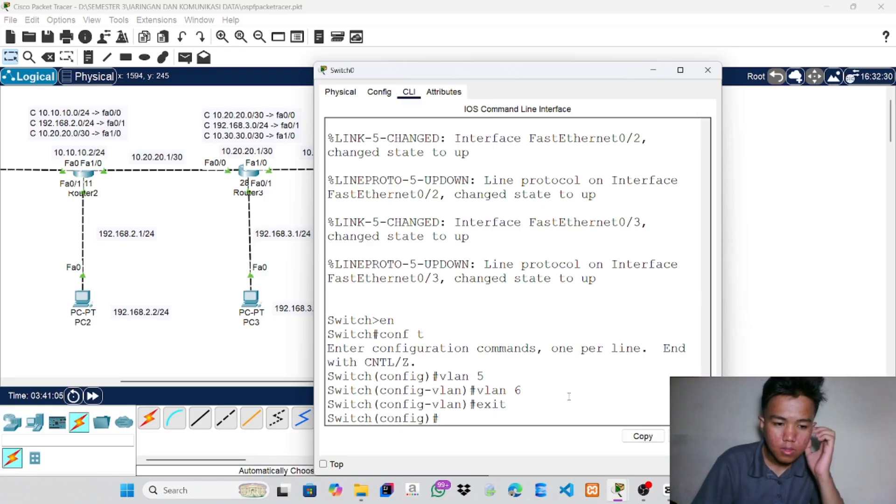
Configure Switch0's interface fa0/2 as an access port with sw mod acc and assign it to VLAN 5
type("in")
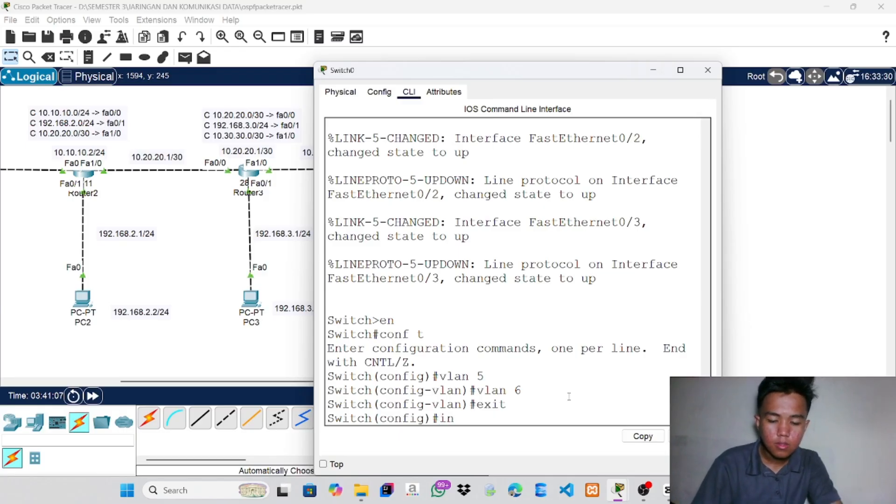
type("t fa")
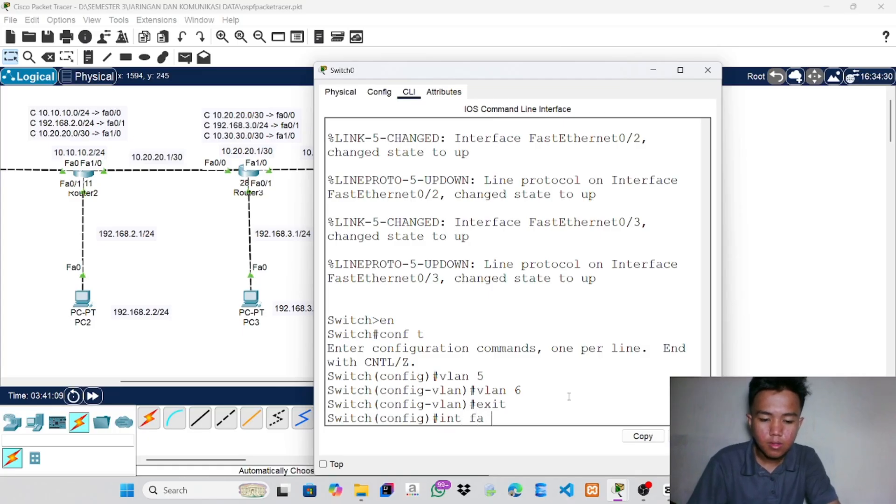
type("0/2")
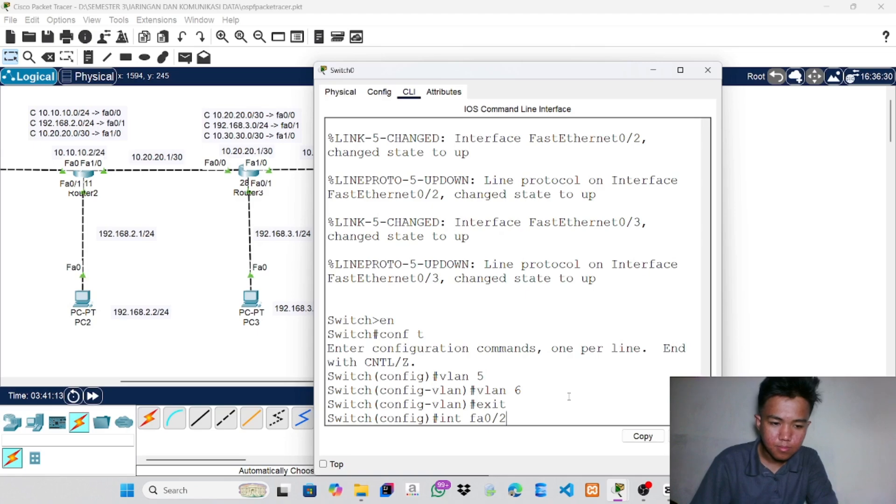
key("Return")
type("sw mod ")
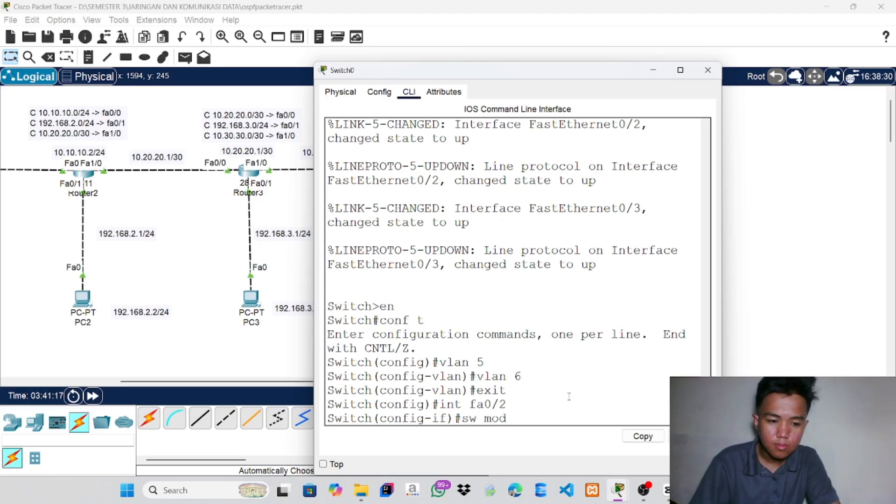
type("acc")
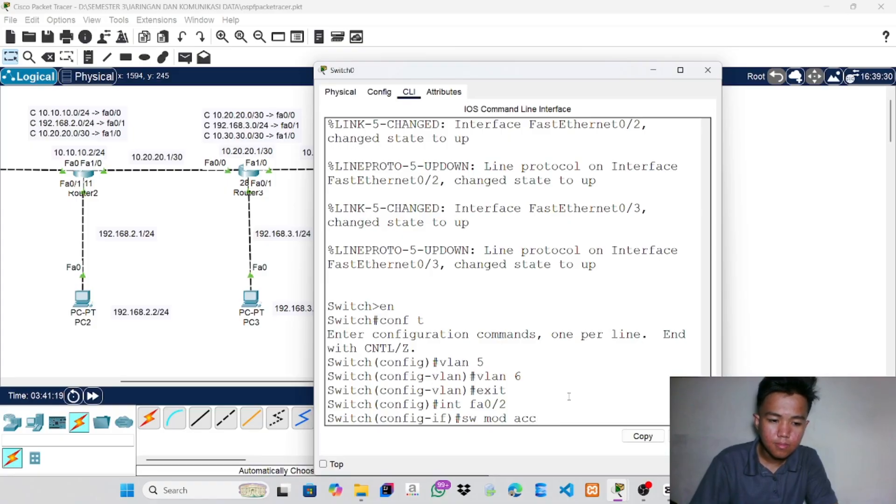
key("Return")
type("s")
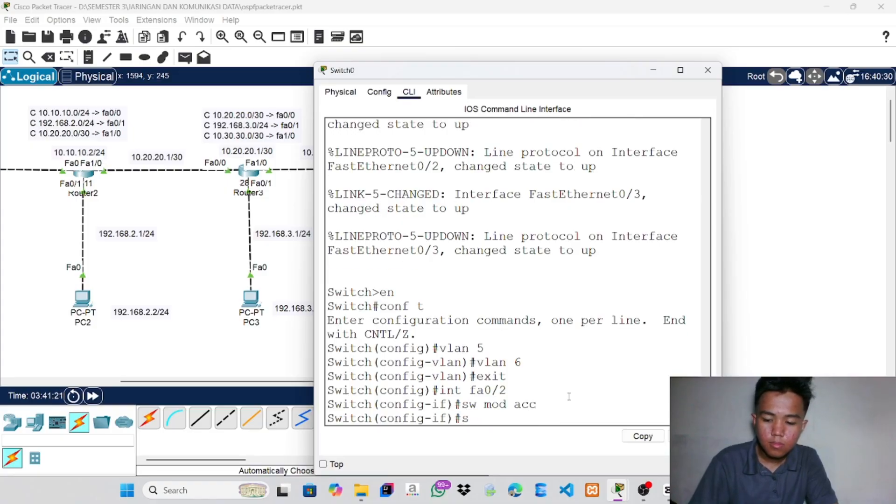
type("w ac")
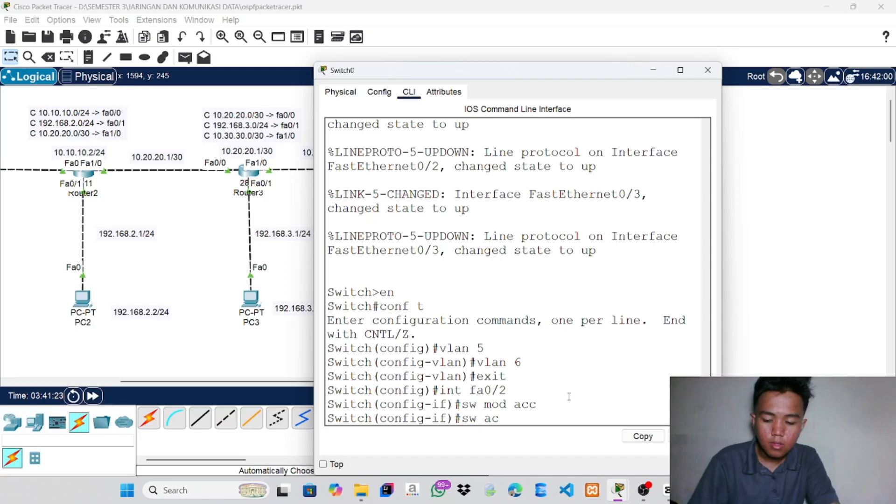
type("c vlan 5")
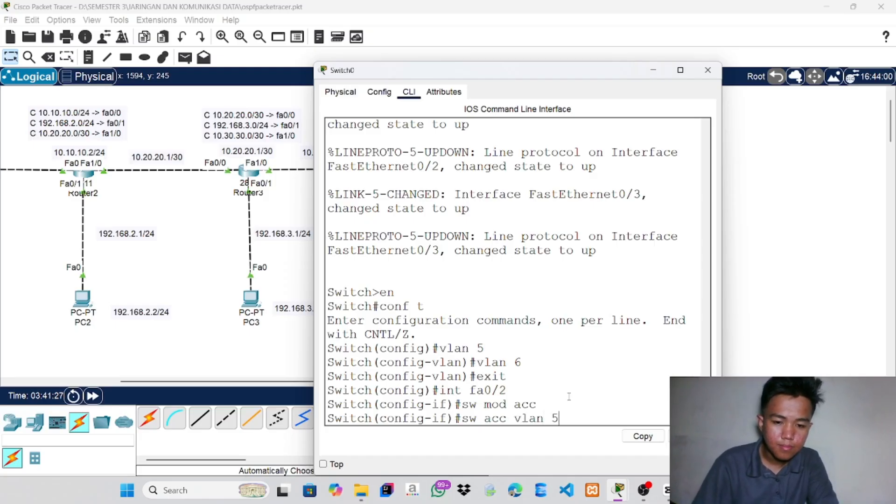
key("Return")
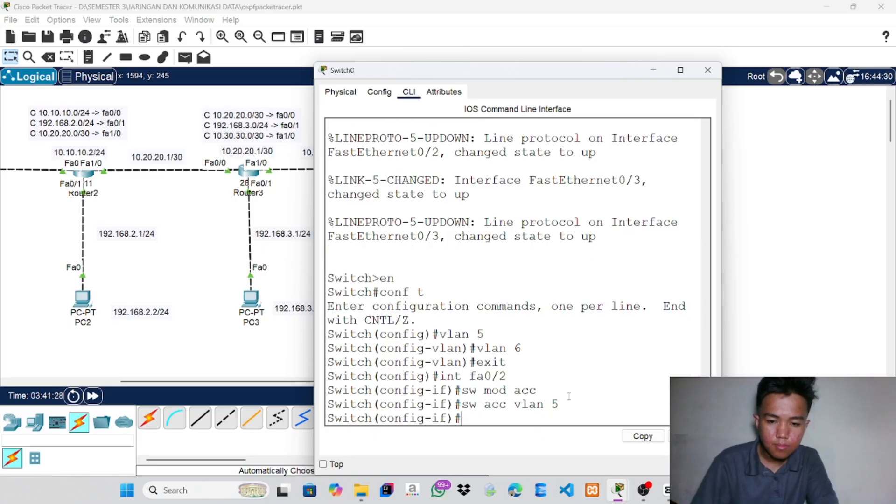
key("Return")
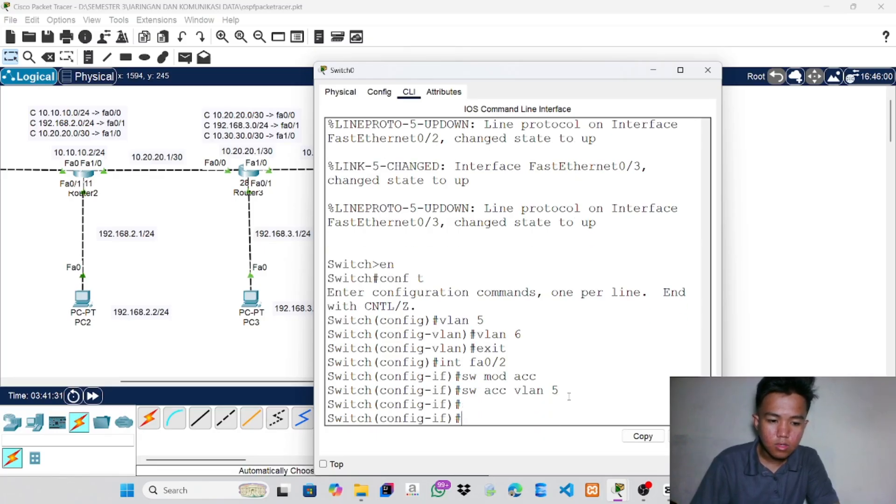
Configure Switch0's interface fa0/3 as an access port with sw mod acc and assign it to VLAN 6
type("int ")
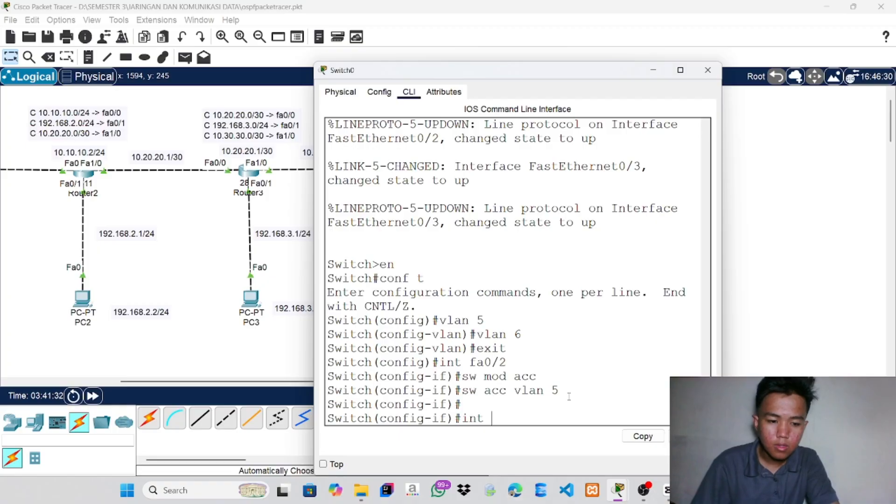
type("fa")
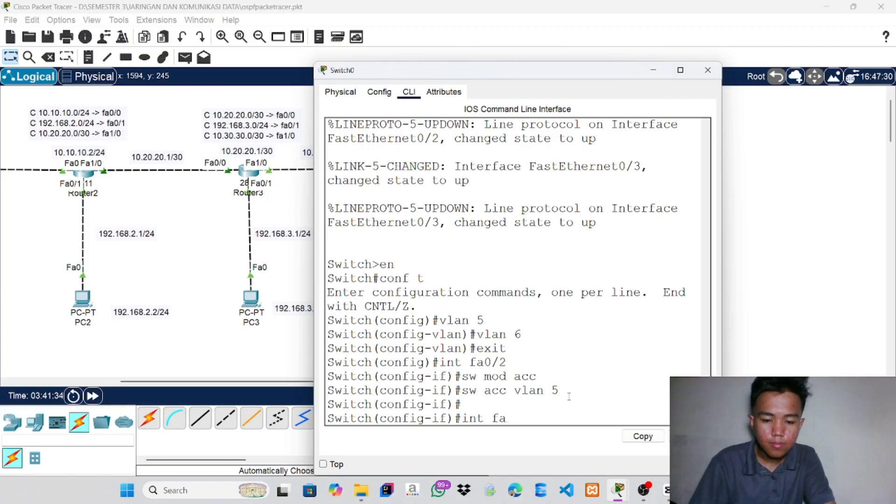
type("0/3")
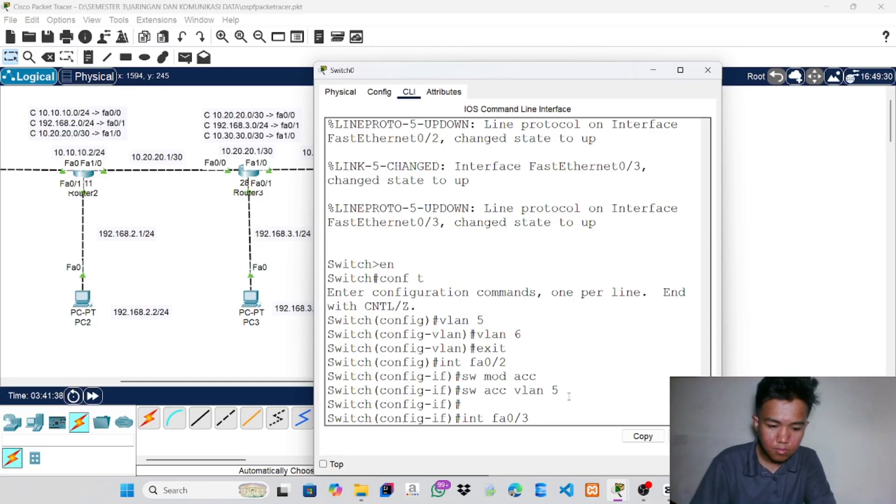
key("Return")
type("sw")
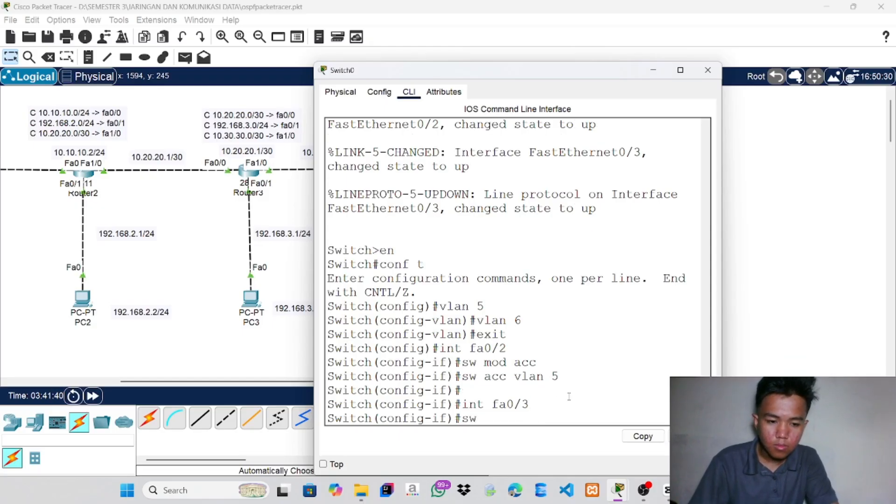
type(" mod acc")
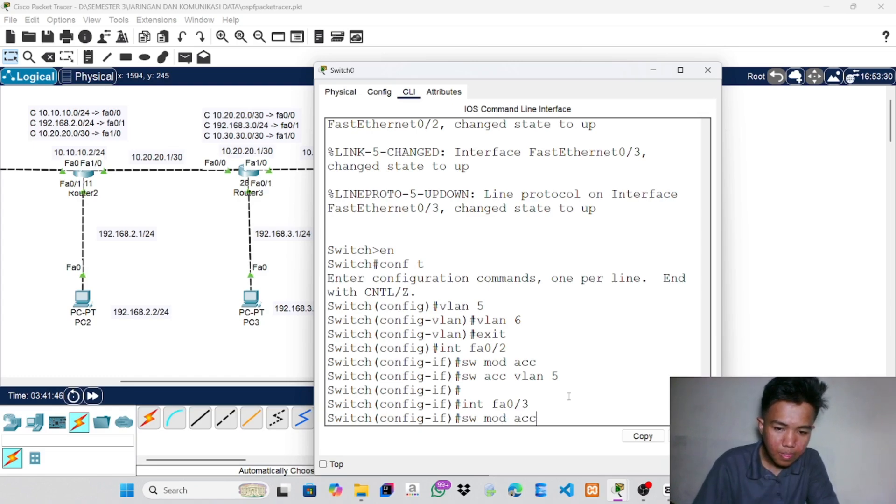
key("Return")
type("sw")
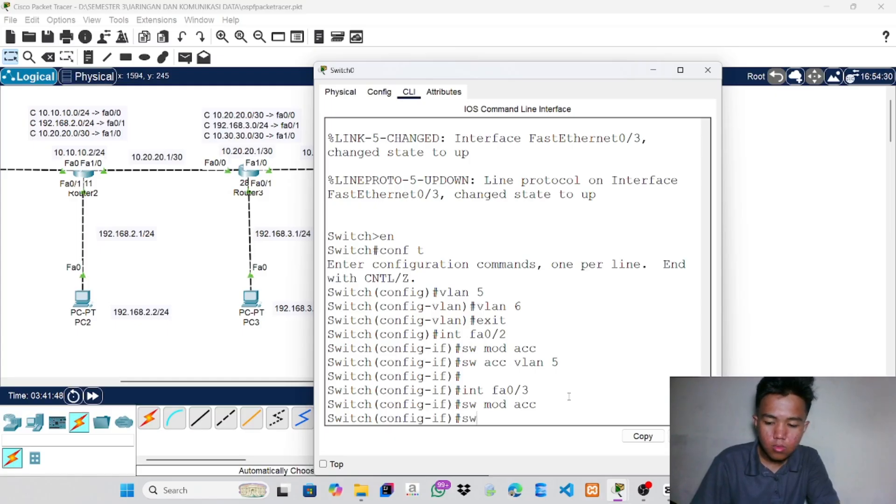
type(" acc v")
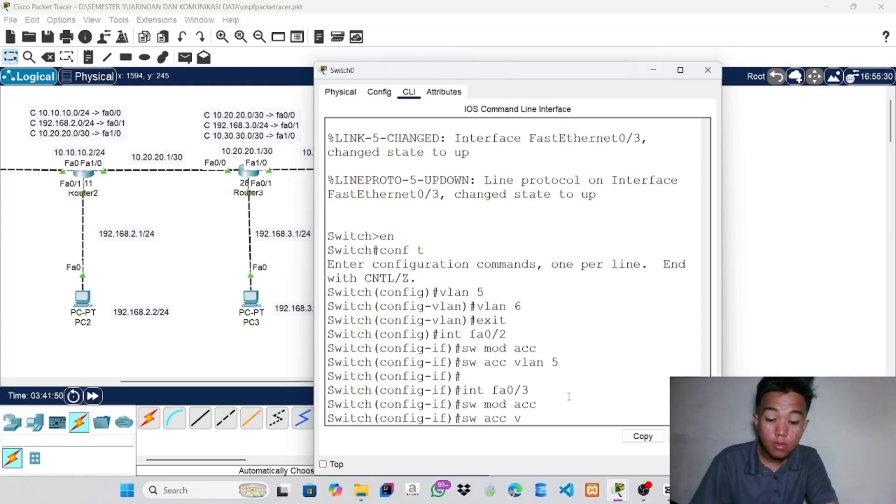
type("lan 6")
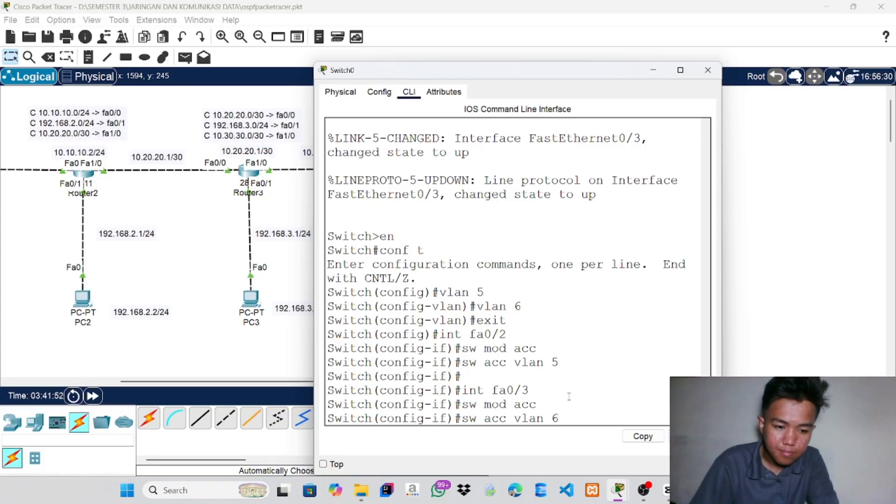
key("Return")
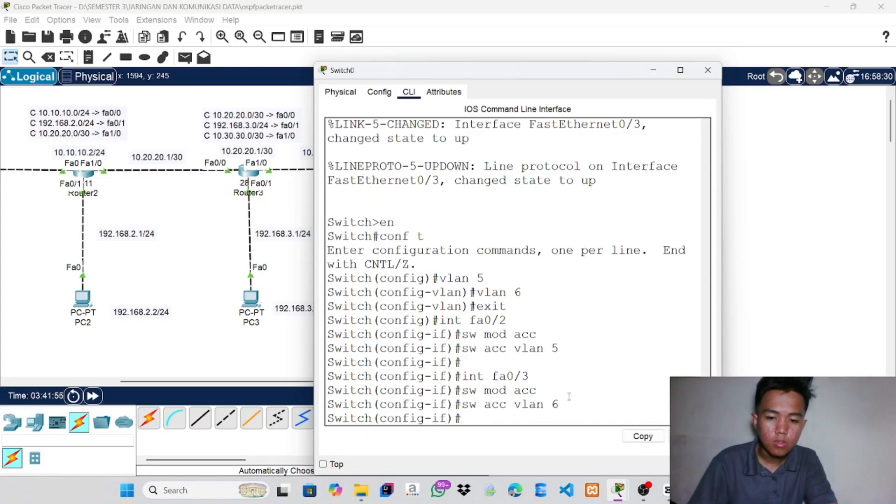
Configure Switch0's interface fa0/1 as a trunk port with sw mod trunk
type("int fa")
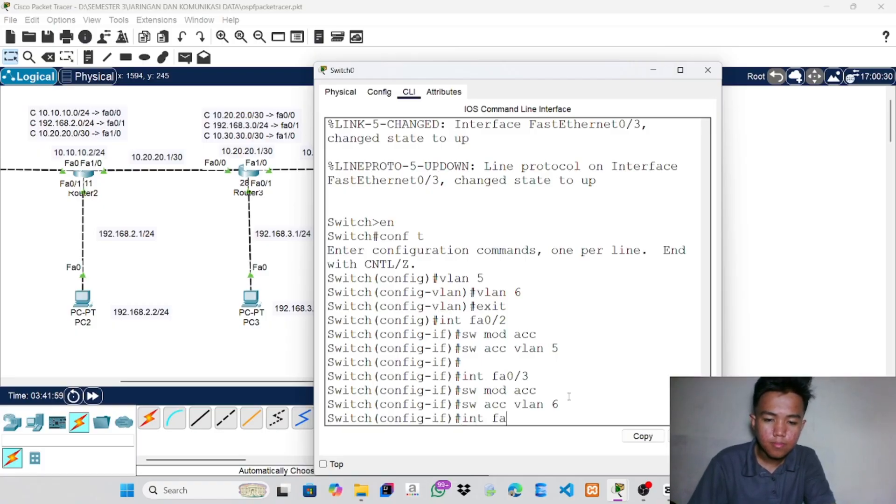
type("0/1")
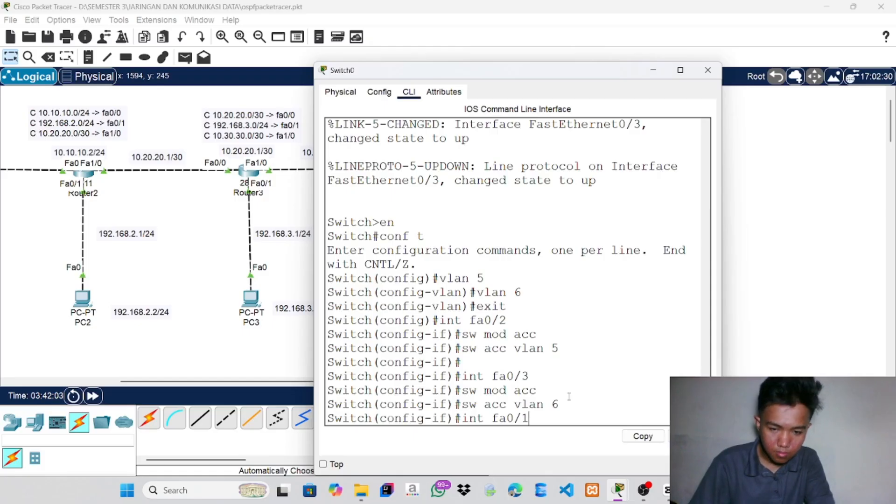
key("Return")
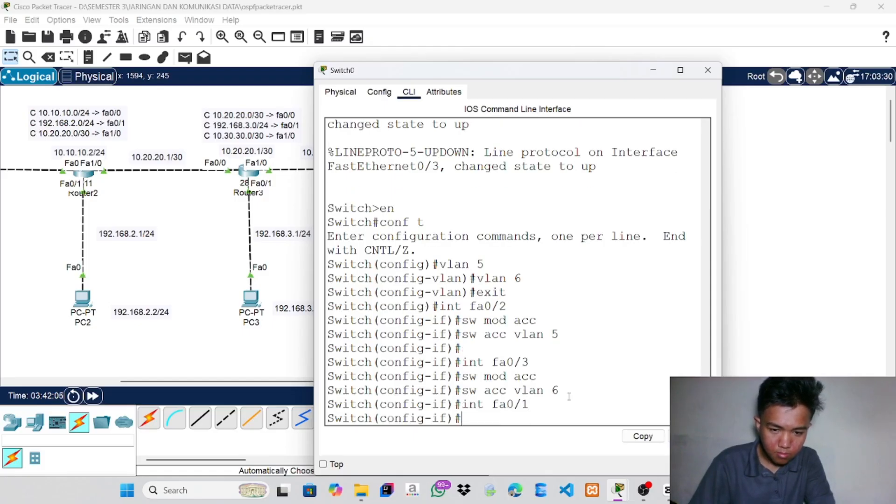
type("sw mo")
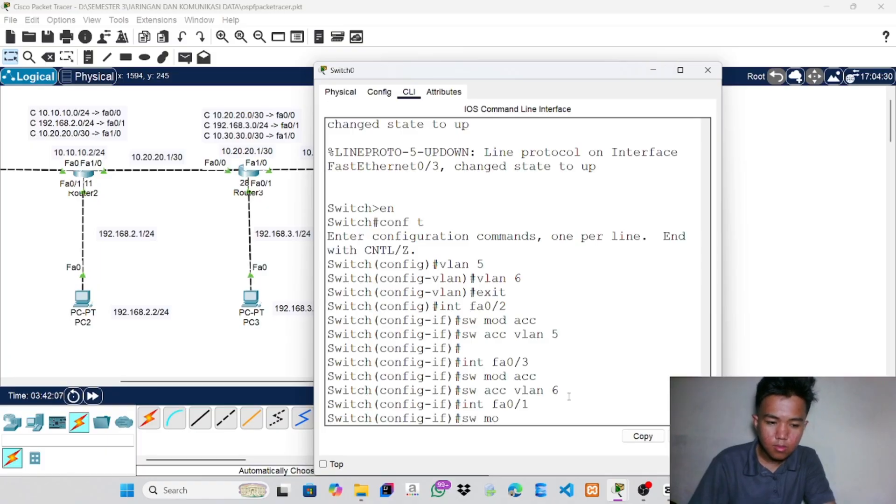
type("d")
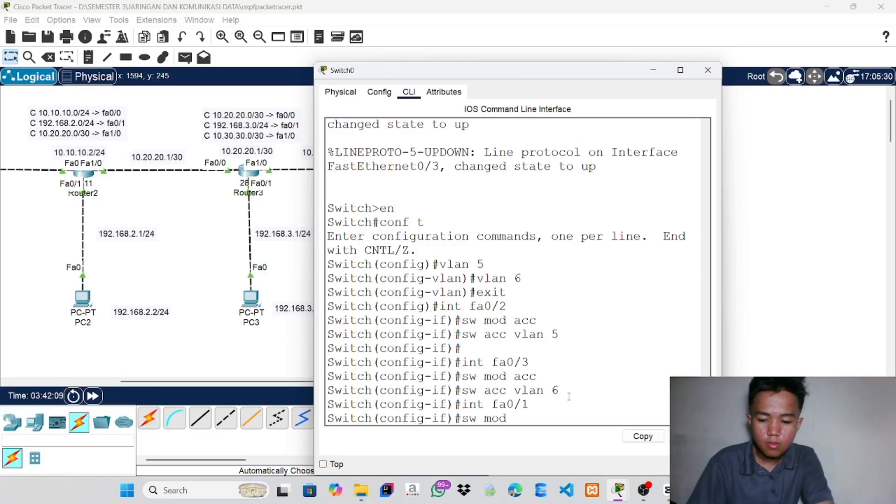
type(" trunk")
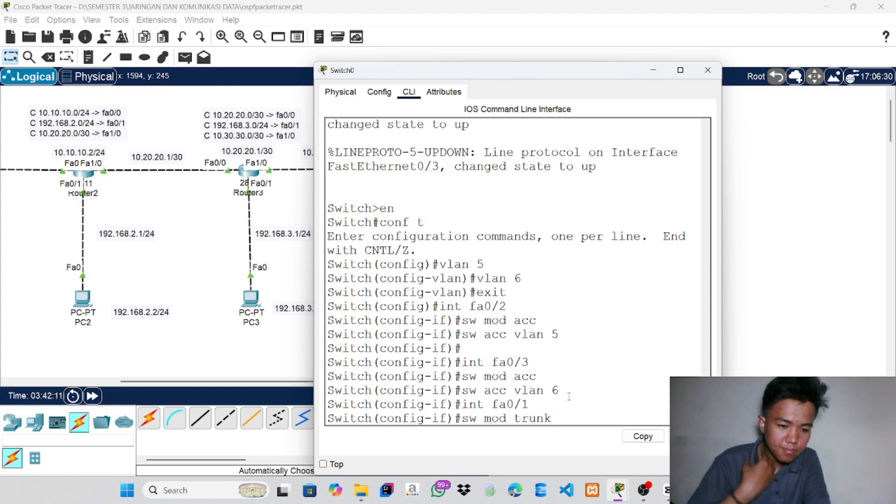
key("Return")
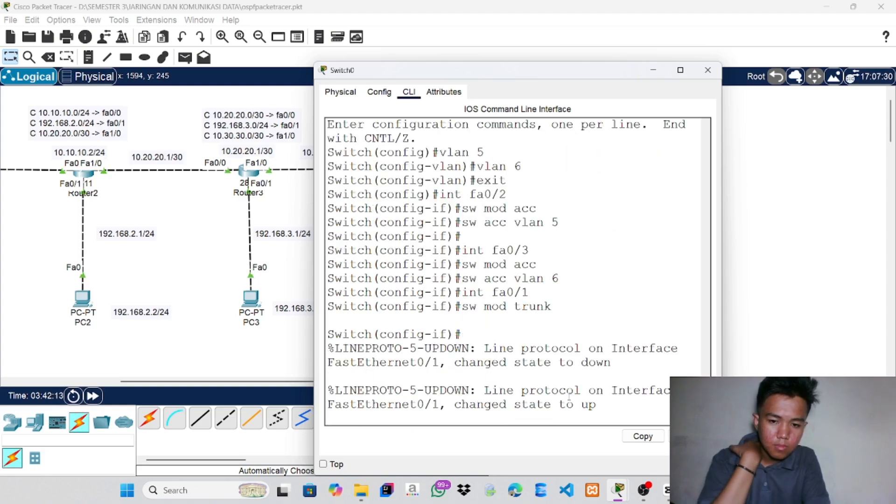
key("Return")
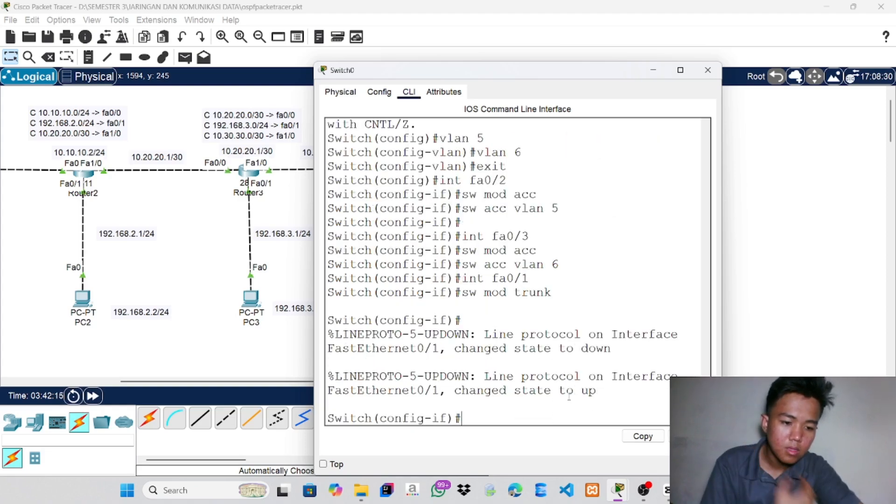
Close Switch0's window, open Router4's command line, and enter global configuration mode with en and conf t
left_click(707, 70)
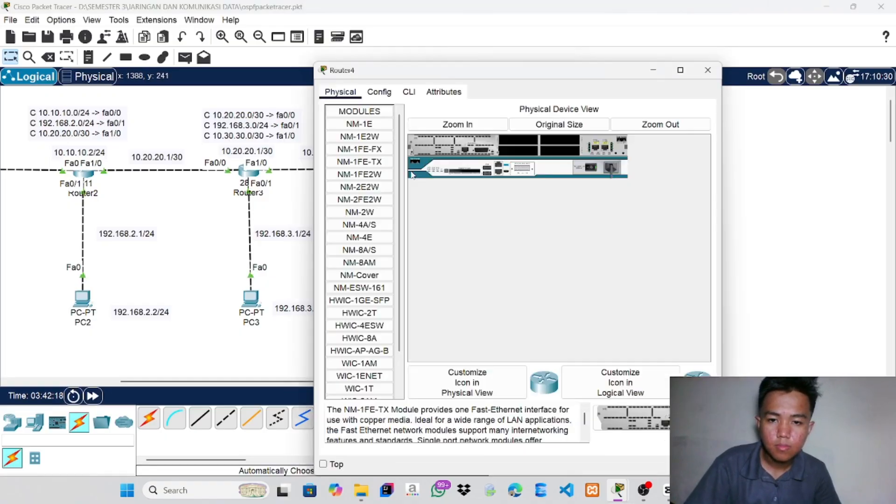
left_click(411, 172)
left_click(410, 93)
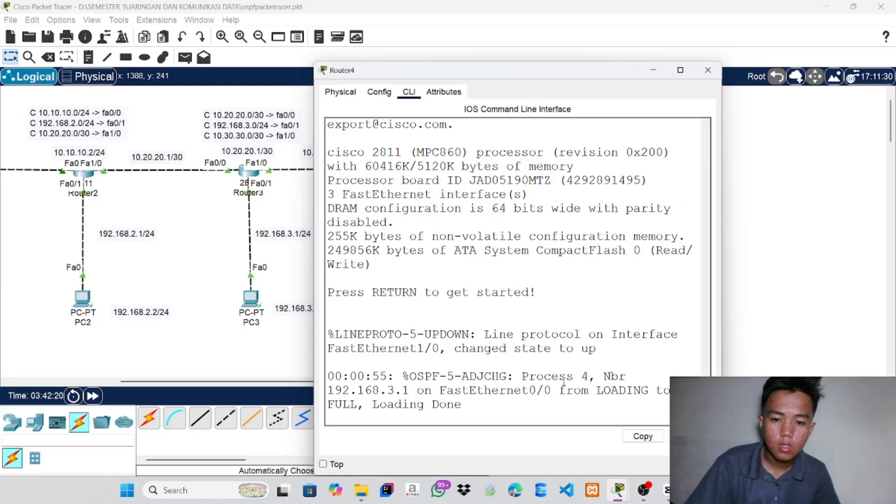
key("Return")
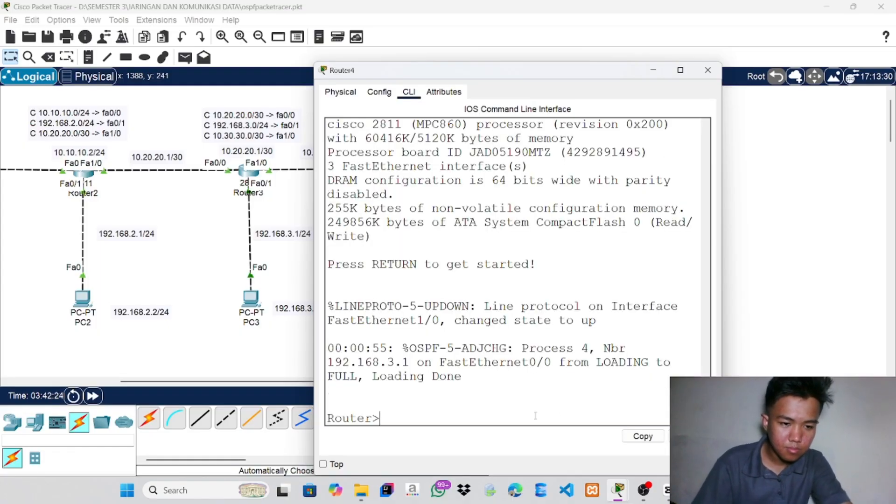
type("en")
key("Return")
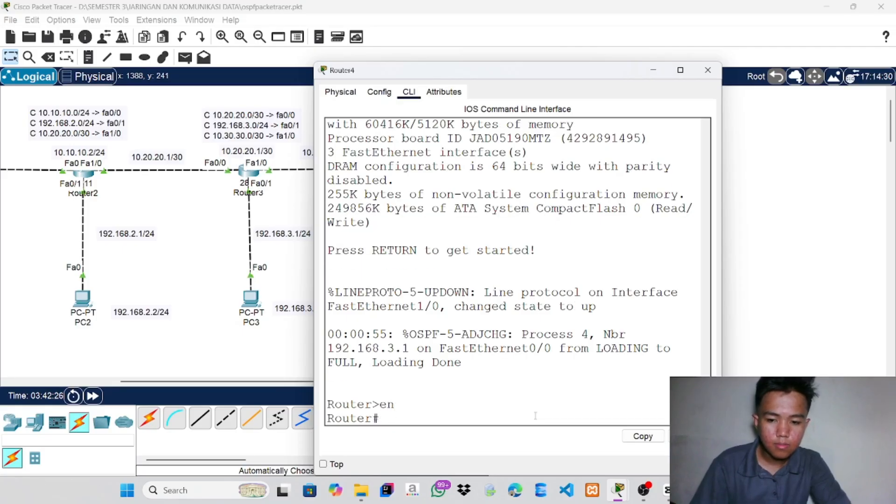
type("conf t")
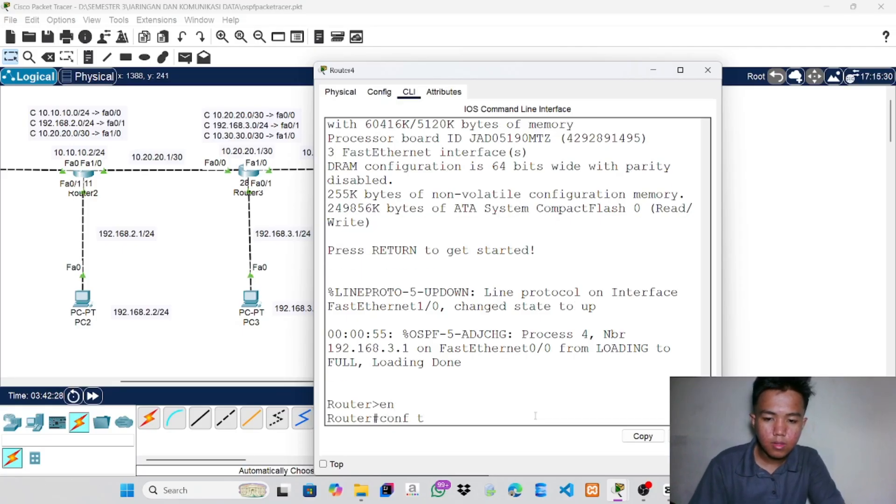
key("Return")
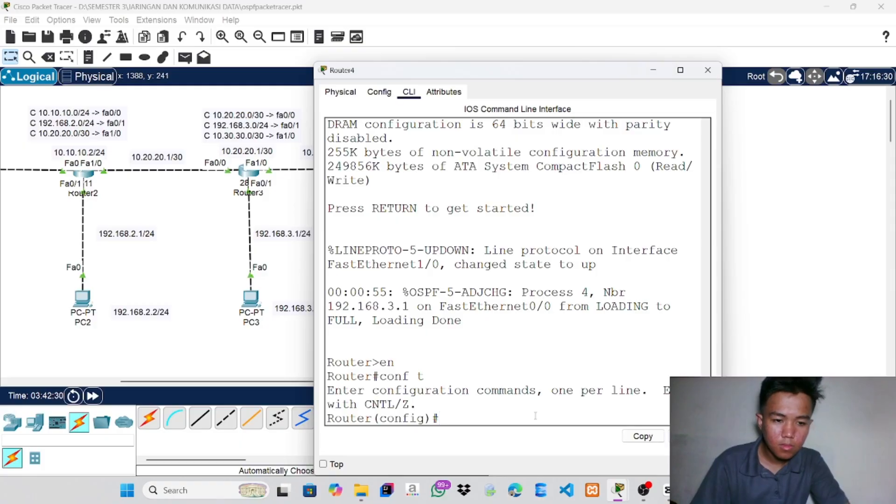
Create subinterface fa1/0.5 on Router4 with the int command
type("inf")
key("BackSpace")
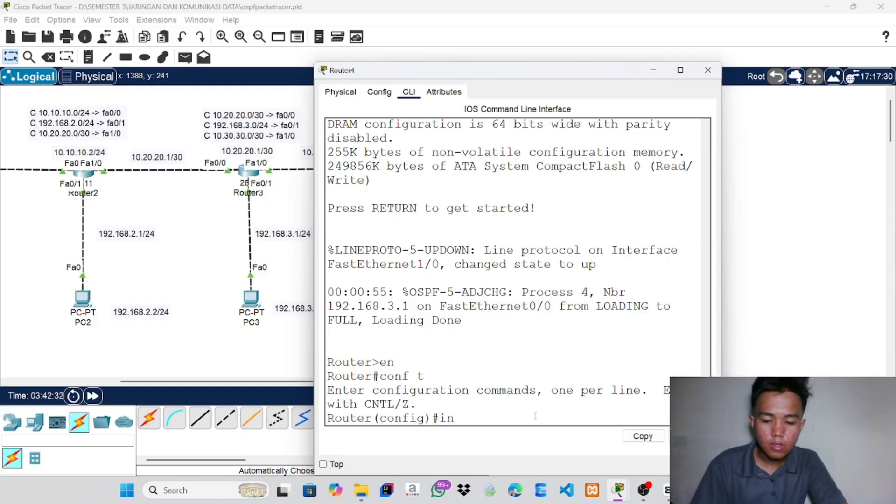
type("t fa")
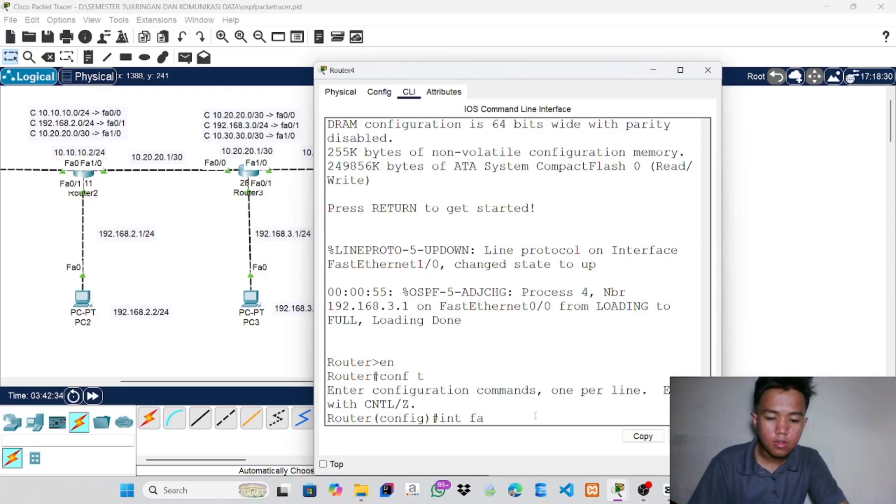
type("0")
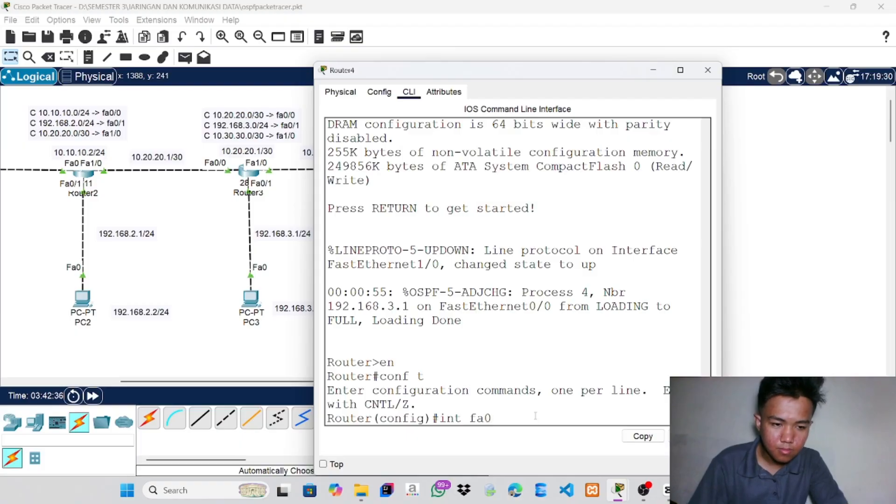
key("BackSpace")
type("1")
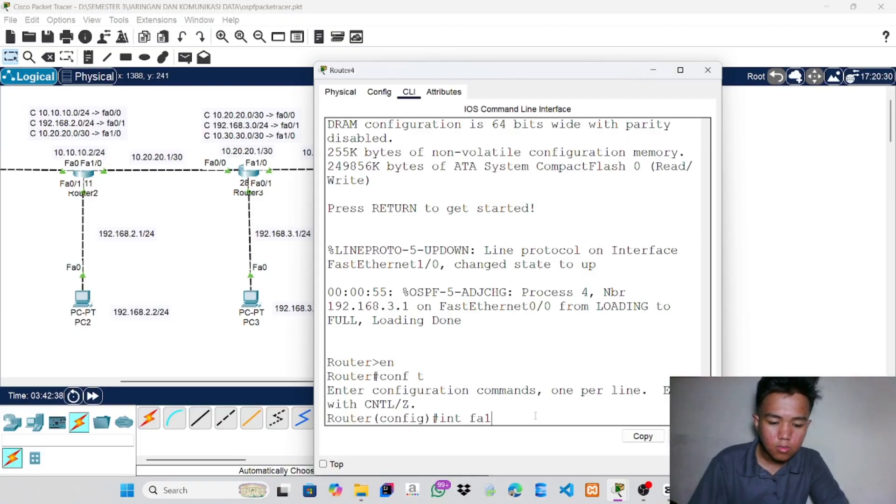
type("/0.5")
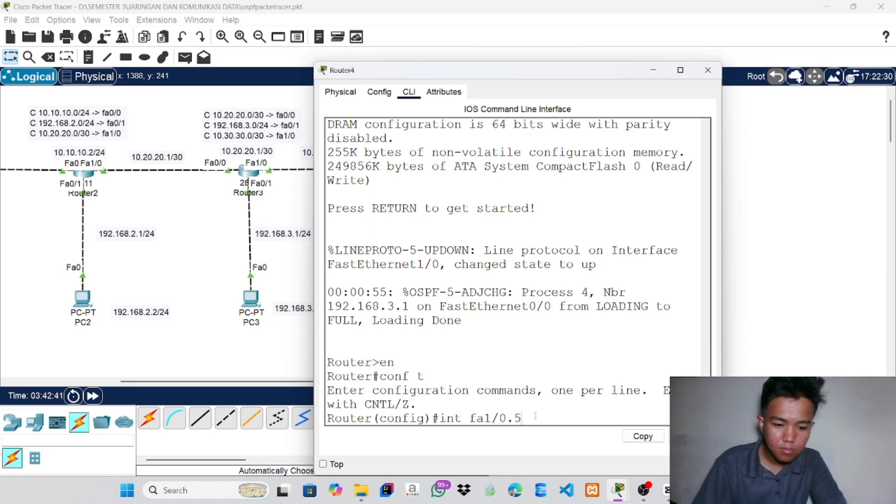
key("Return")
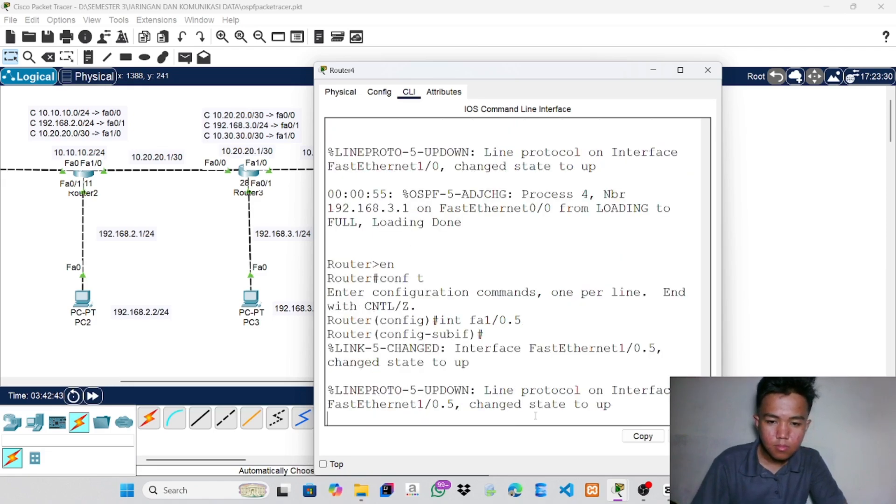
key("Return")
type("enc")
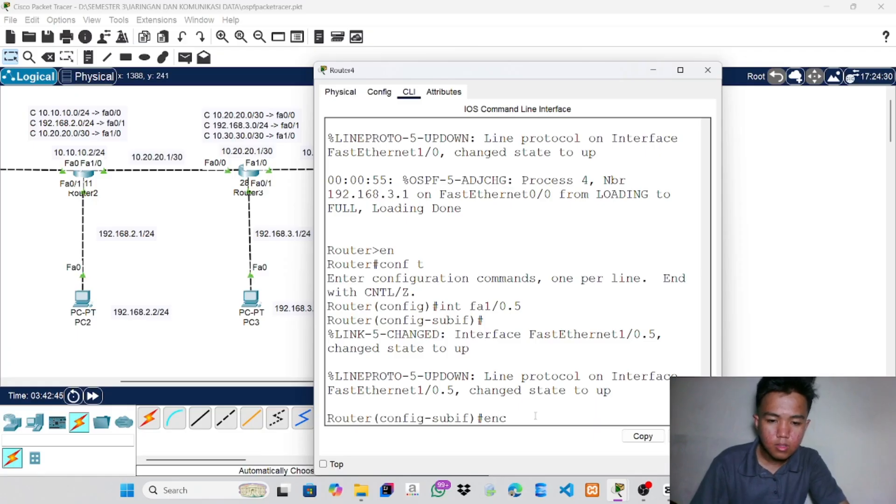
type(" do")
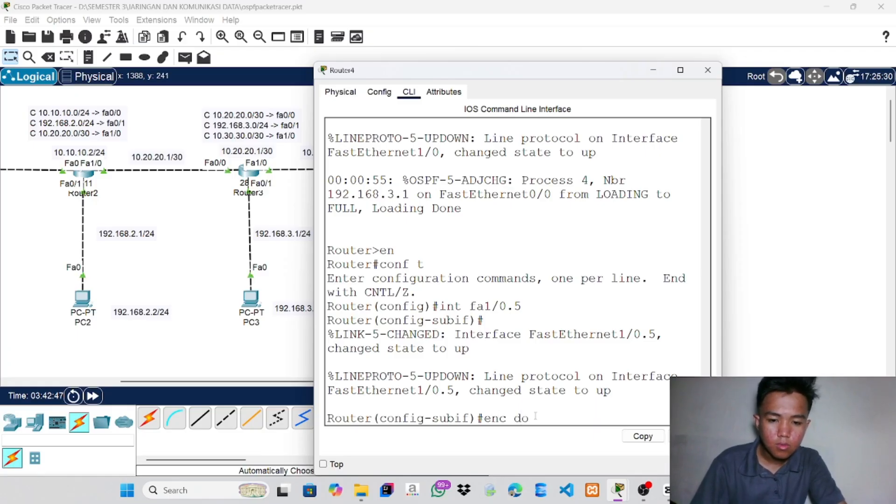
key("Return")
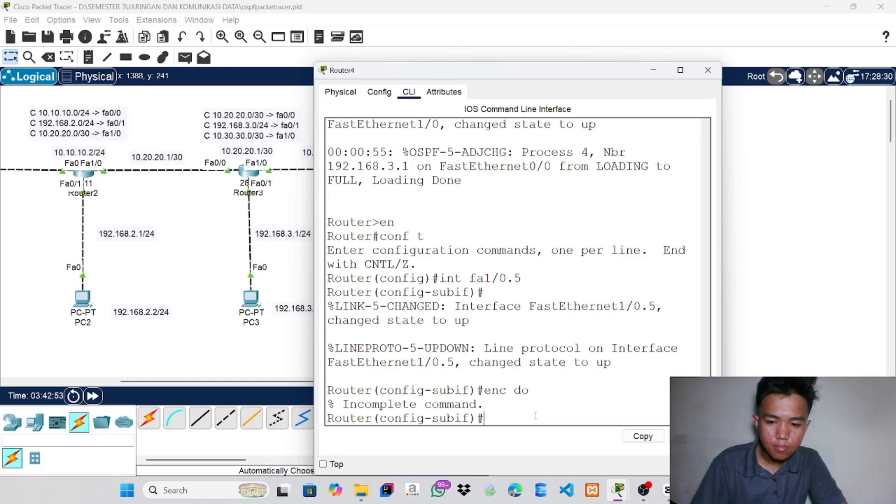
Set the encapsulation of Router4's subinterface fa1/0.5 to VLAN 5 with enc dot1Q 5
type("en")
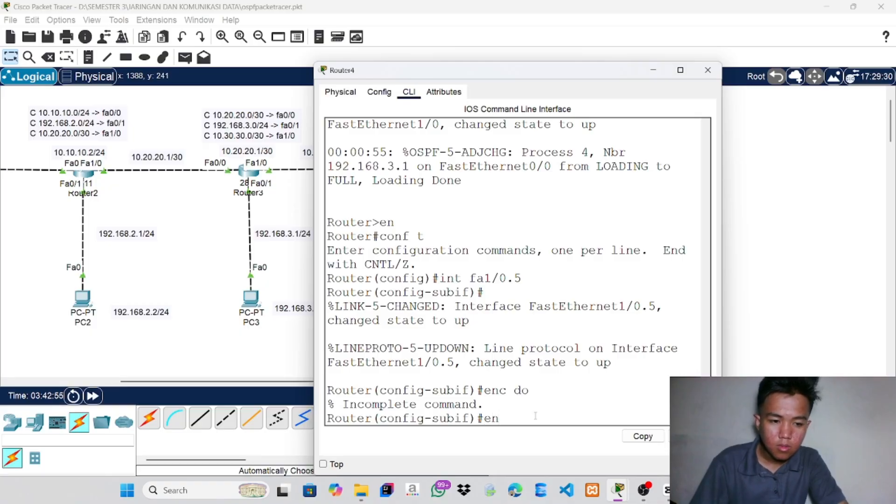
type("c dot")
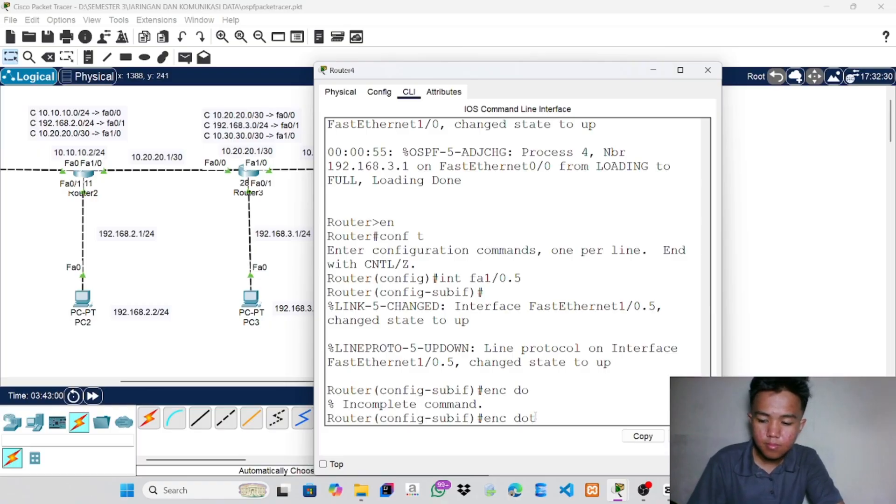
type("1Q")
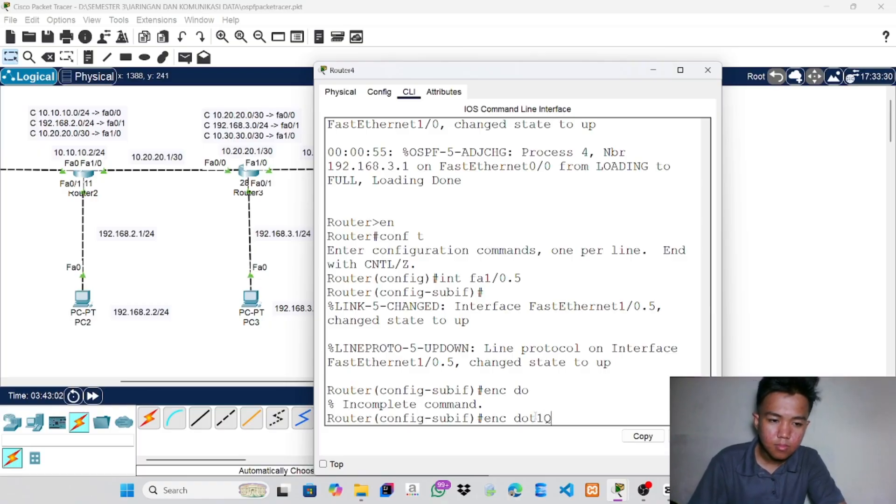
type(" 5")
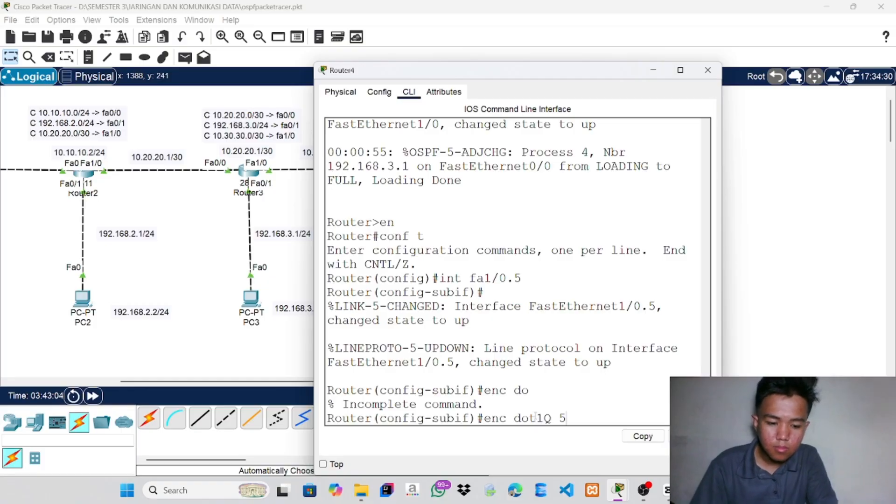
key("Return")
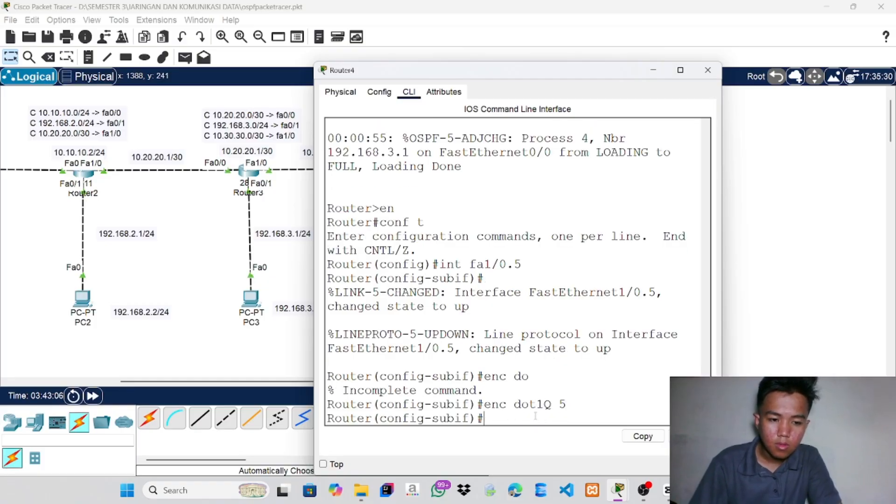
type("ip ")
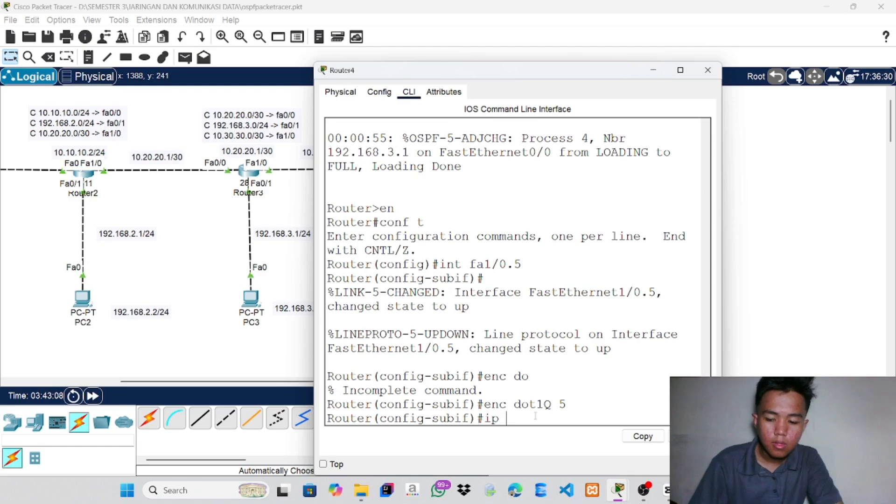
type("add")
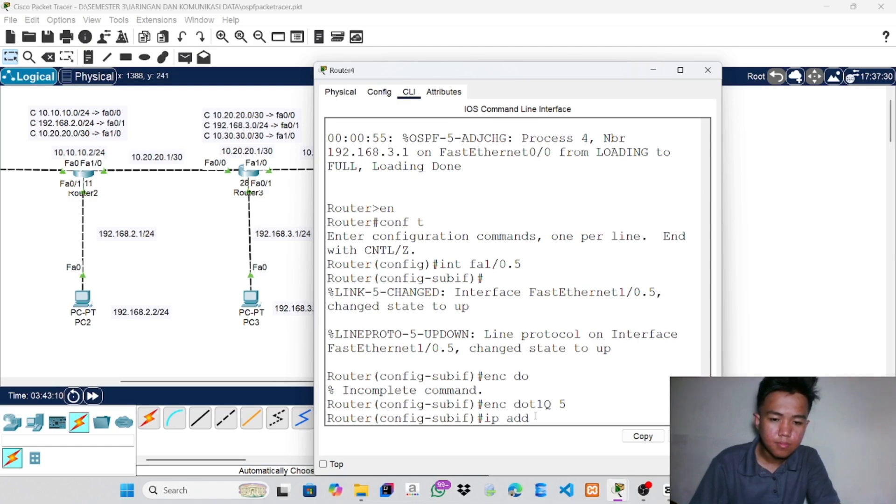
key("Return")
Assign IP address 192.168.5.1 with mask 255.255.255.0 to Router4's subinterface fa1/0.5 with the ip address command
type("ip")
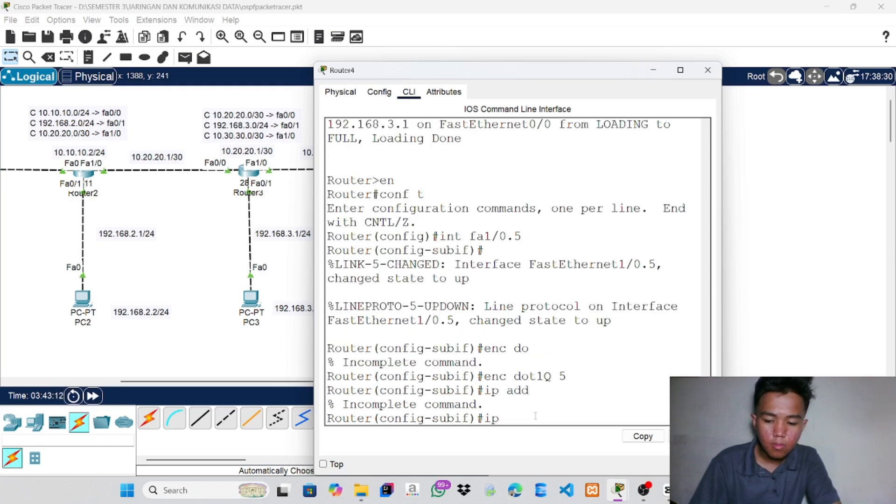
type(" address")
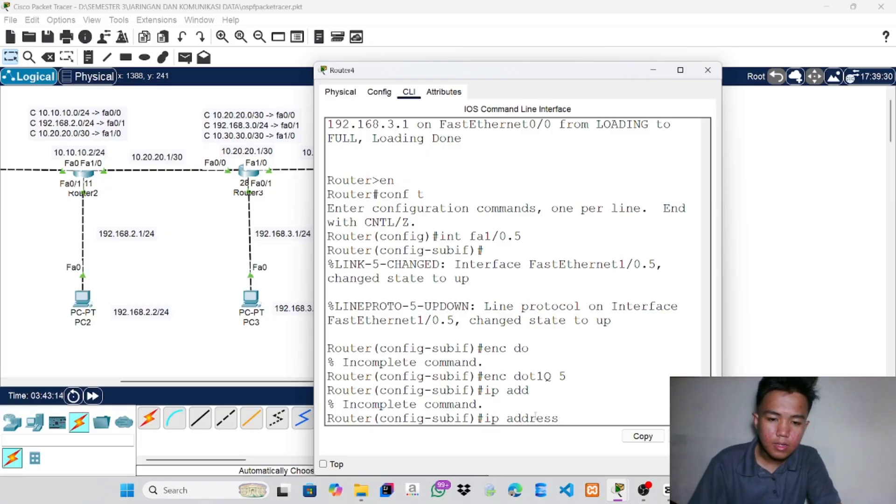
type(" 192.")
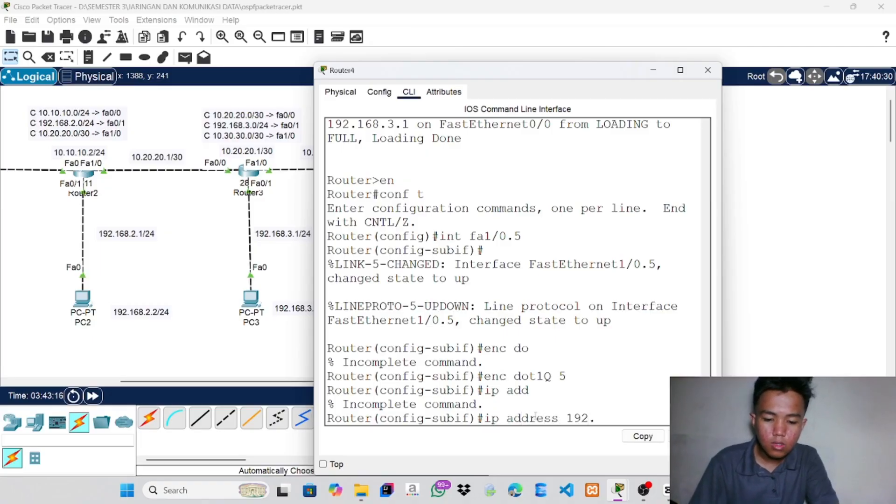
type("168")
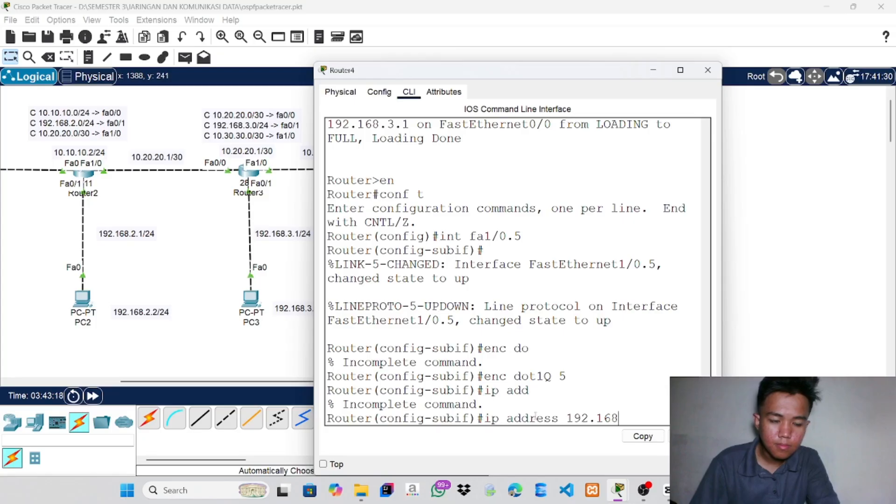
type(".5.1")
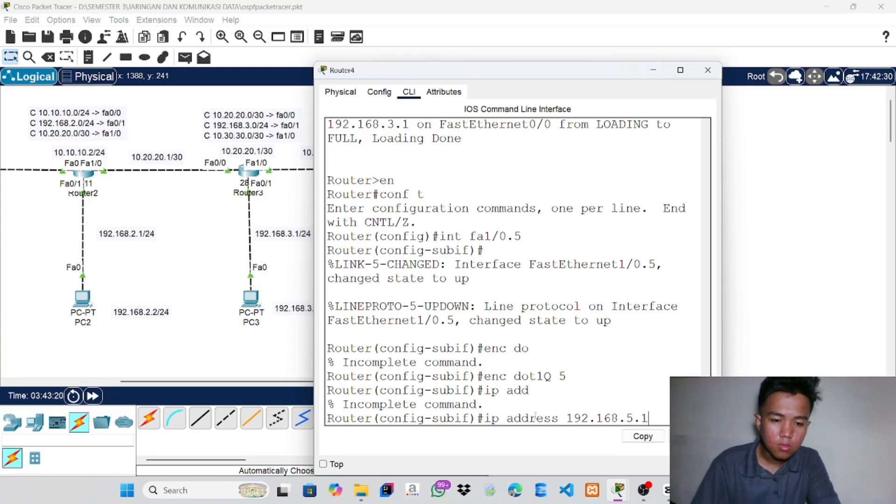
type(" 25")
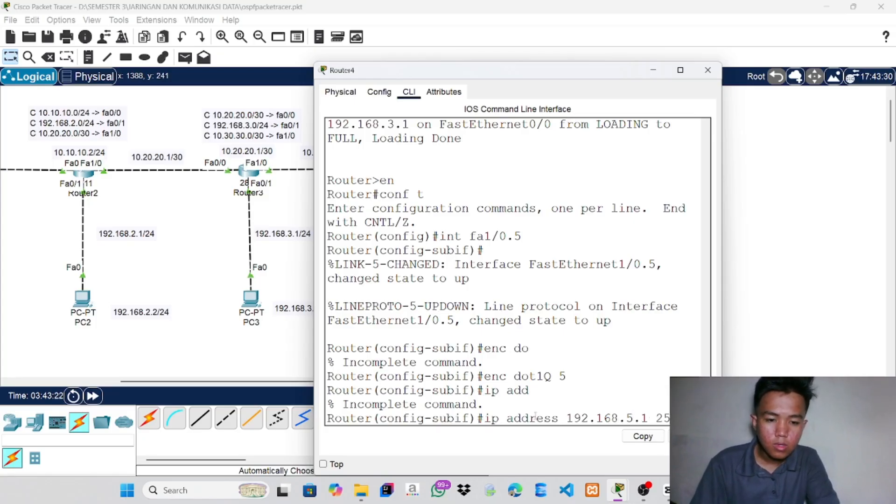
type("5.255")
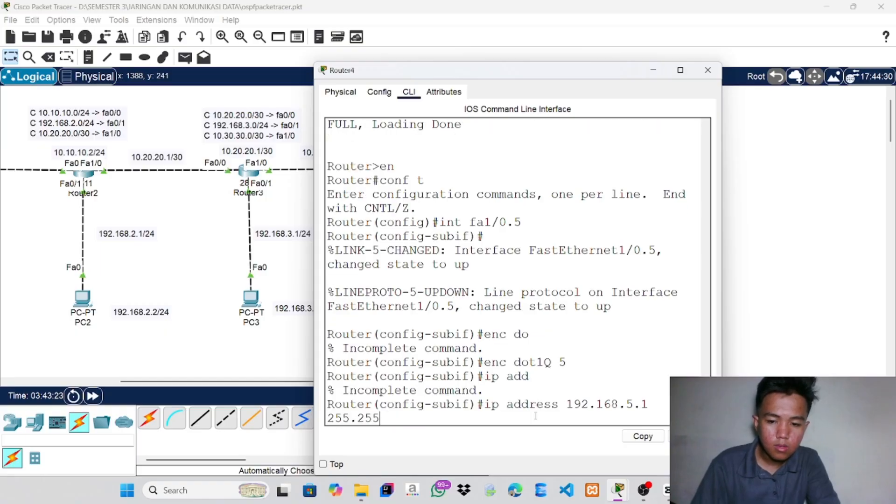
type(".255.")
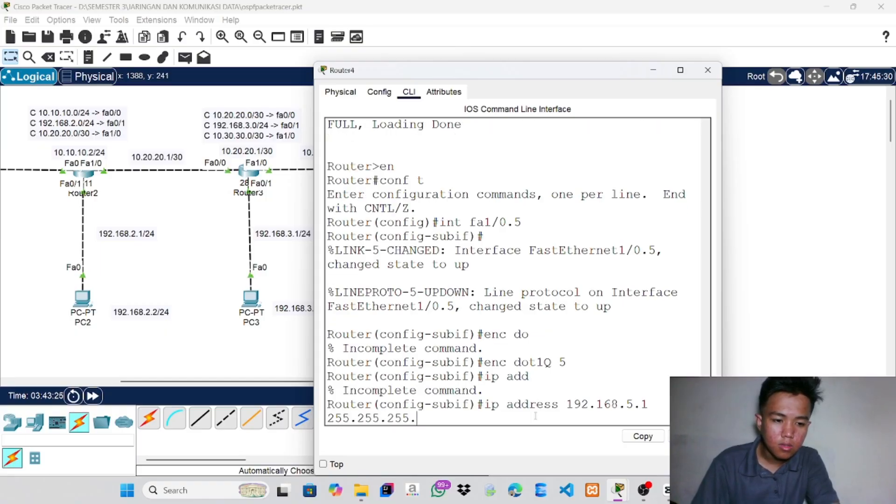
type("0")
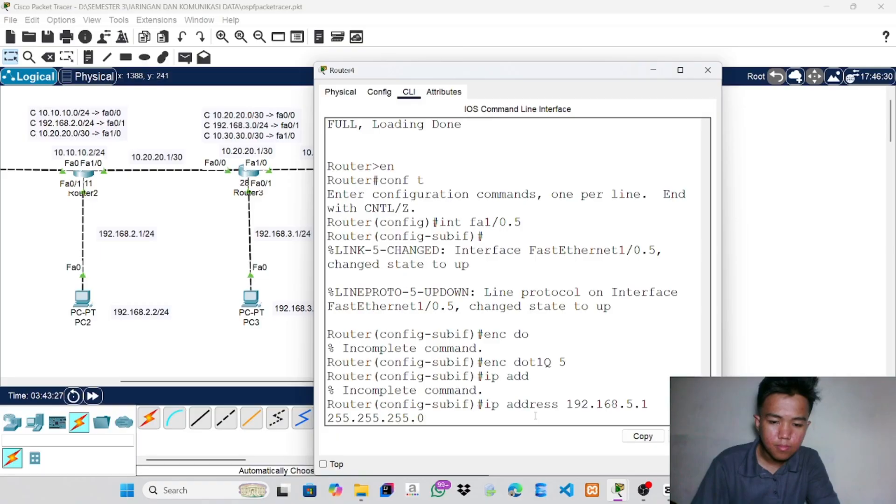
key("Return")
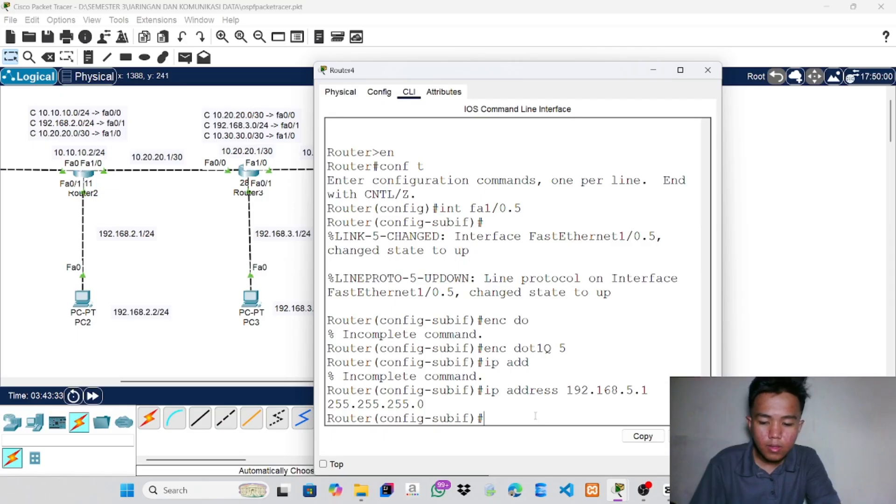
Create subinterface fa1/0.6 on Router4 with int fa1/0.6
type("int ")
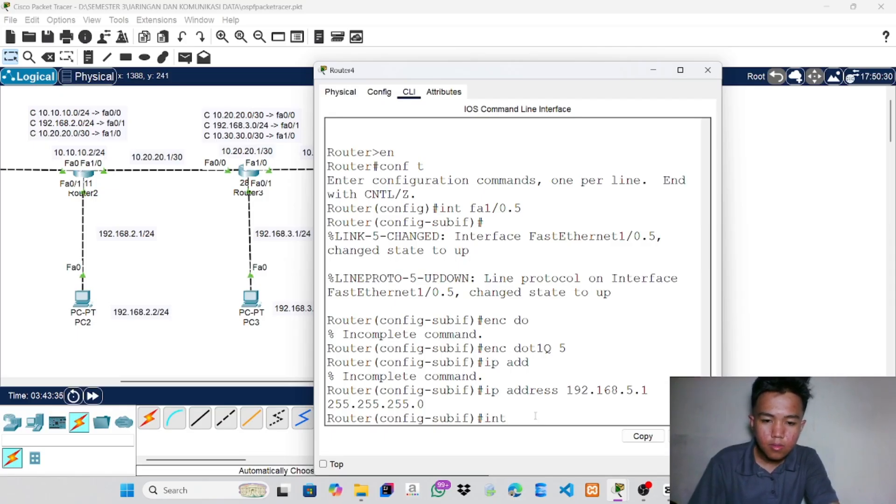
type("fa1")
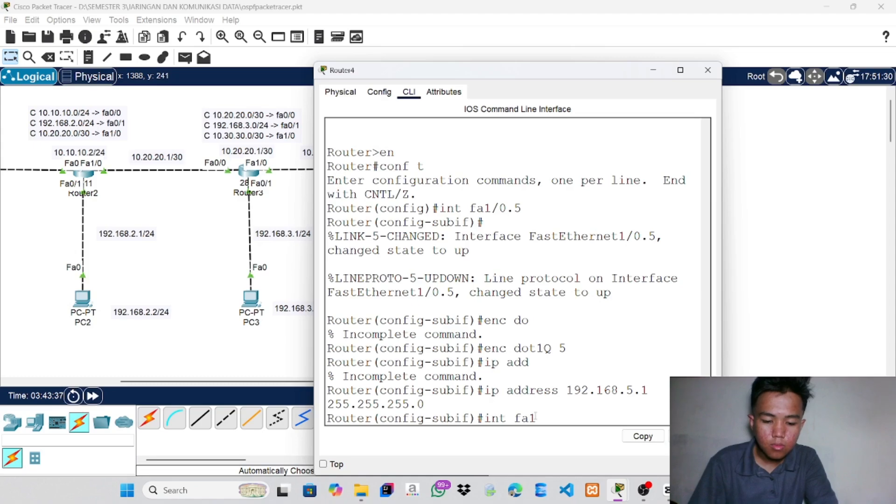
type("/0.6")
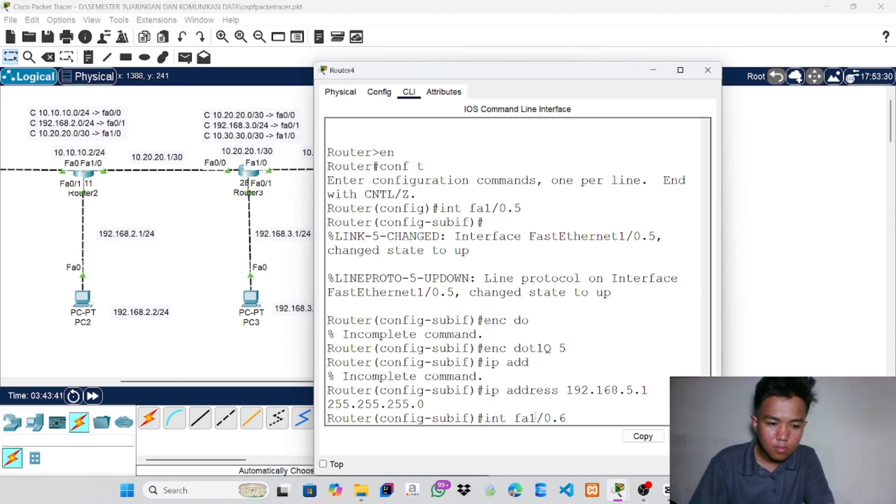
key("Return")
Try to set the encapsulation of Router4's subinterface fa1/0.6 to VLAN 5 with enc dot1Q 5
type("enc")
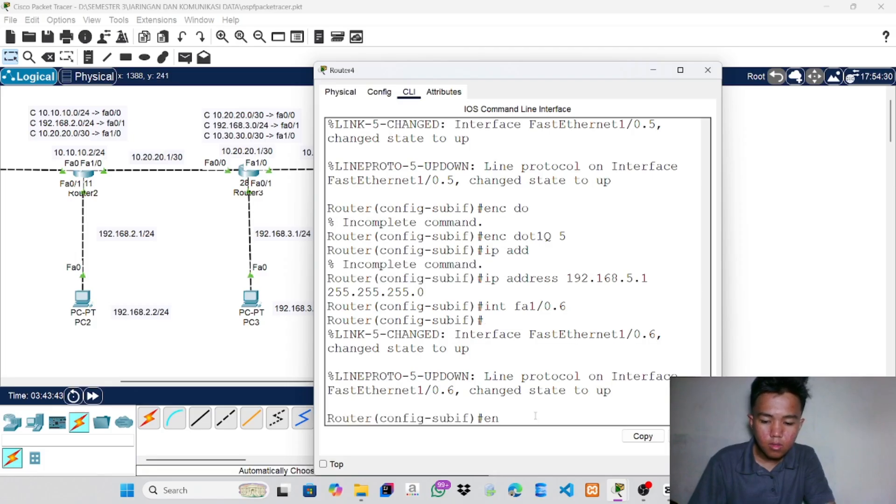
key("Return")
type("enc")
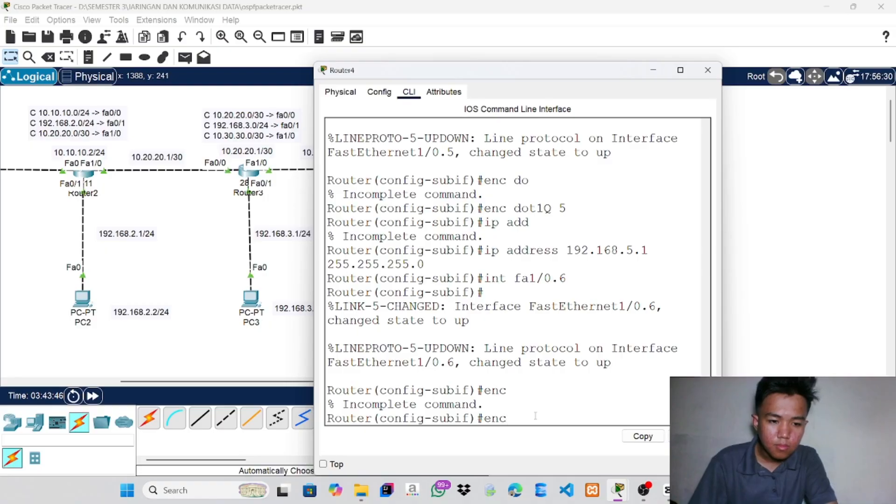
type(" dot")
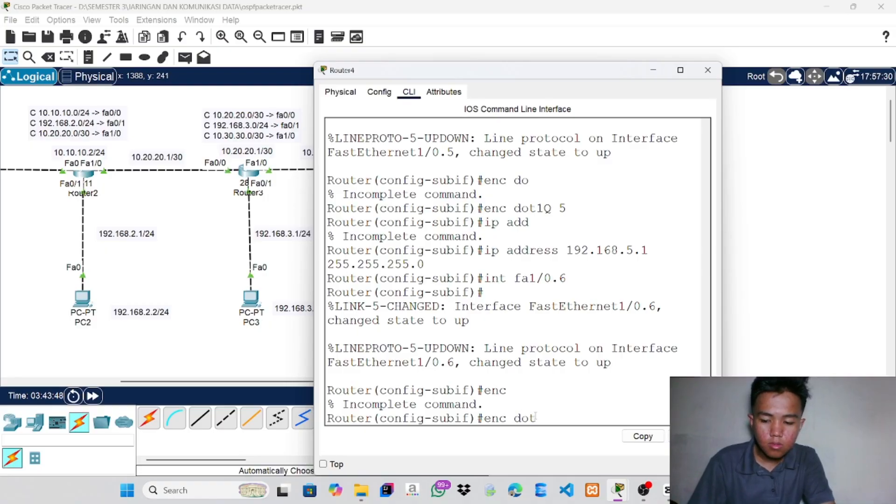
key("Tab")
type("1q")
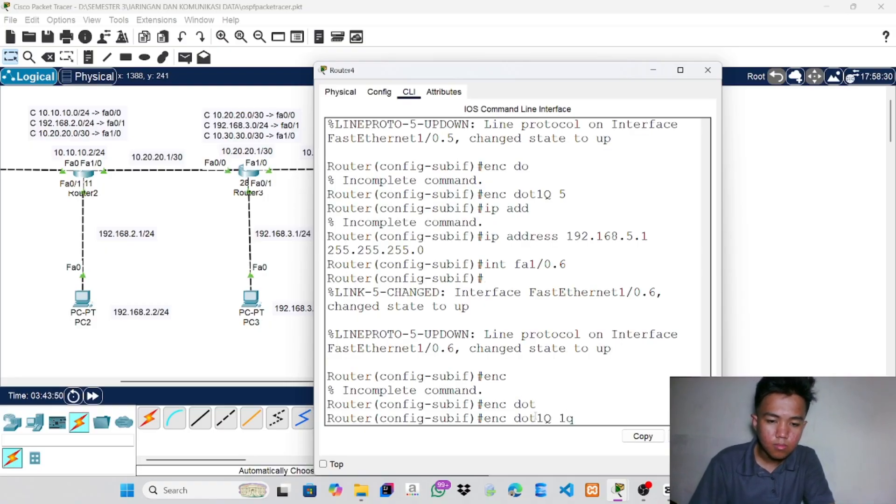
key("BackSpace")
key("Tab")
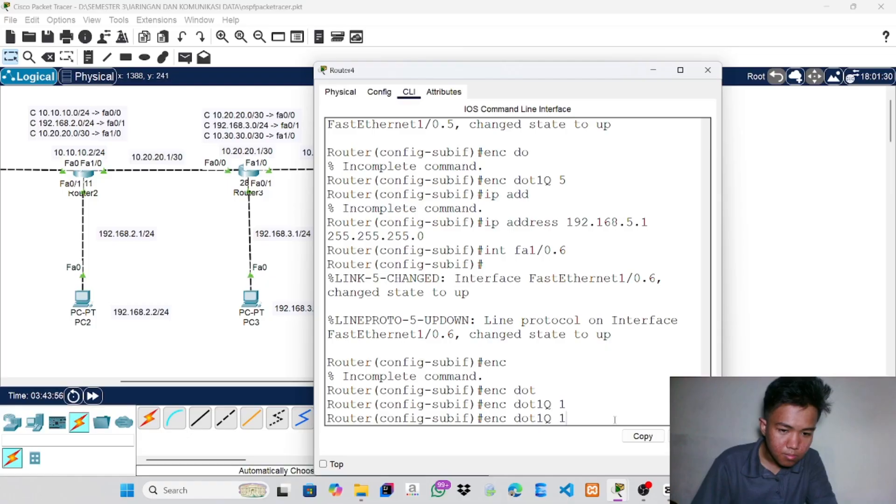
key("BackSpace")
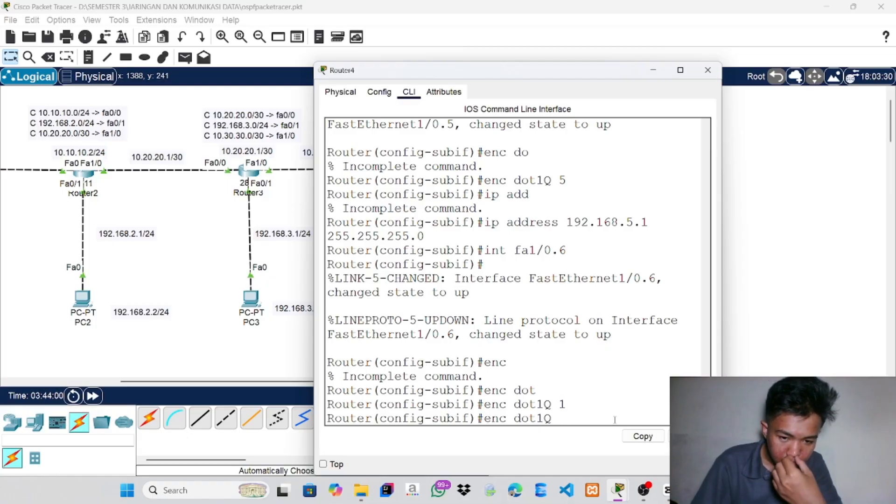
type("5")
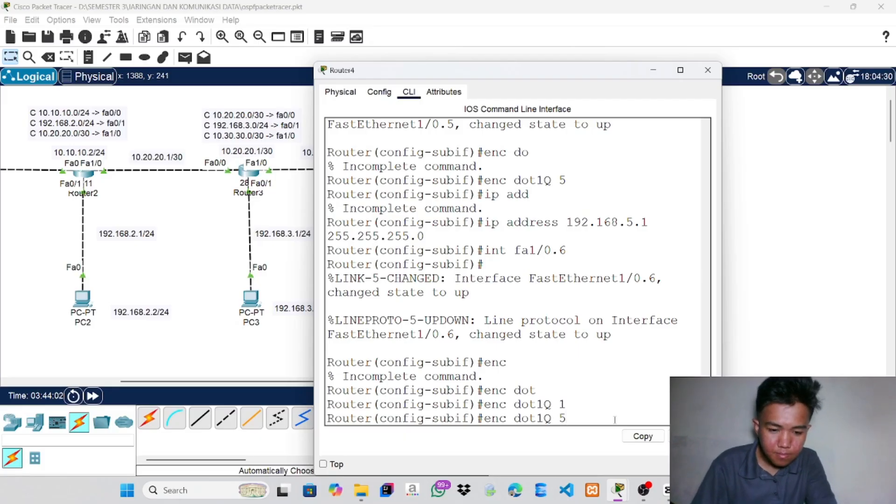
key("Return")
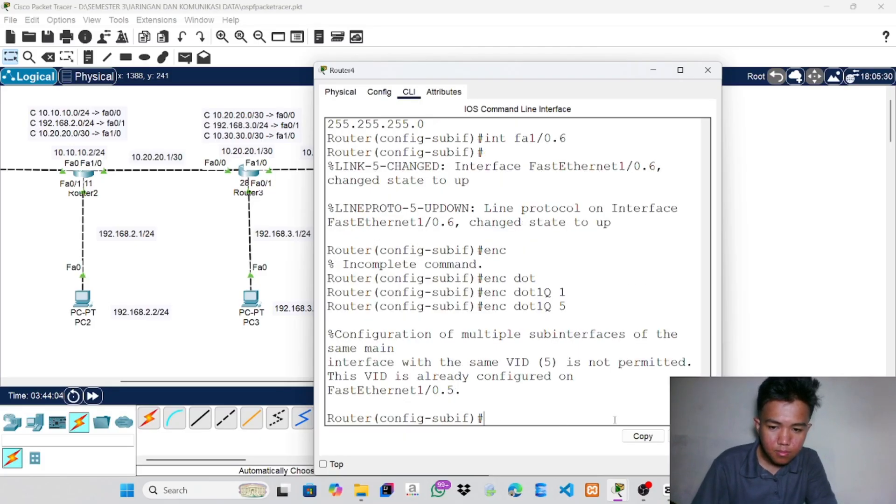
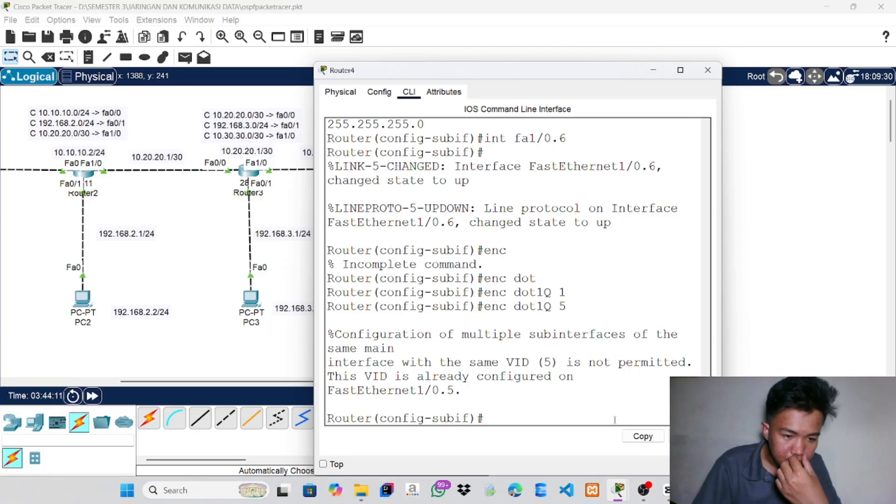
type("ip a")
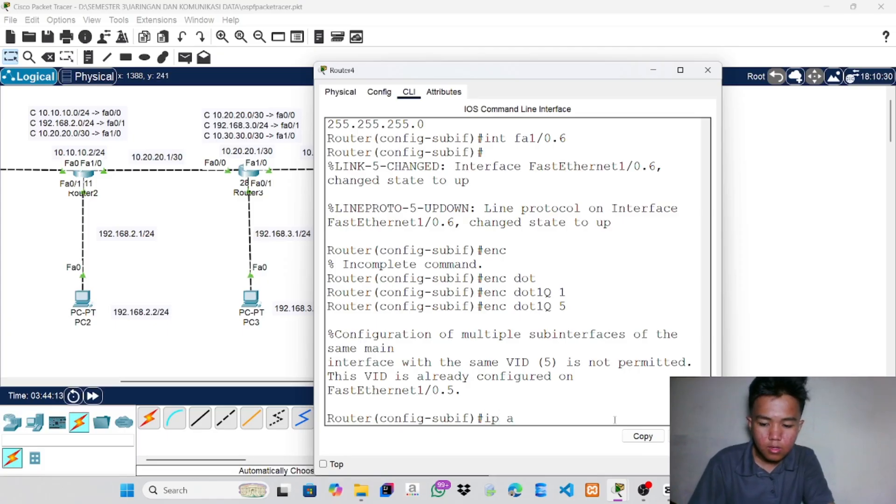
type("ddress")
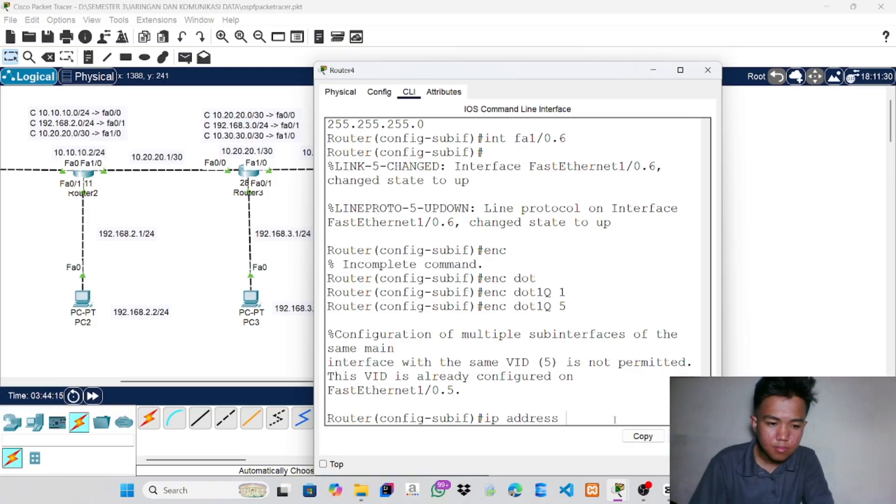
type(" 192.168")
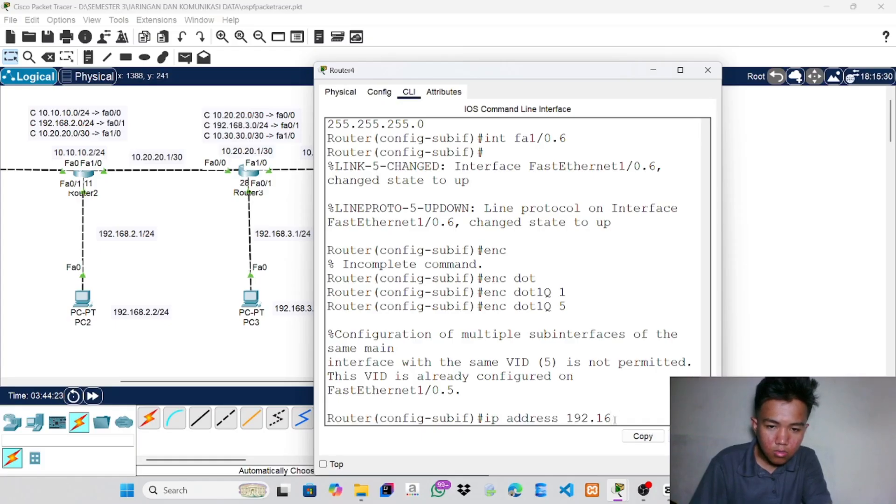
key("BackSpace")
key("BackSpace")
key("BackSpace")
key("BackSpace")
key("BackSpace")
key("BackSpace")
key("BackSpace")
key("BackSpace")
key("BackSpace")
key("BackSpace")
key("BackSpace")
key("BackSpace")
key("BackSpace")
key("BackSpace")
key("BackSpace")
key("BackSpace")
Set the encapsulation of Router4's subinterface fa1/0.6 to VLAN 6 with enc dot1Q 6
type("e")
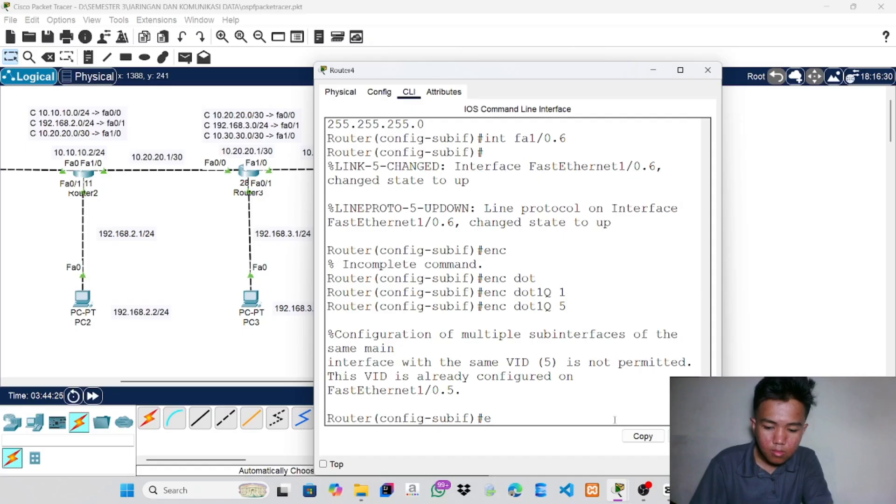
type("nc do")
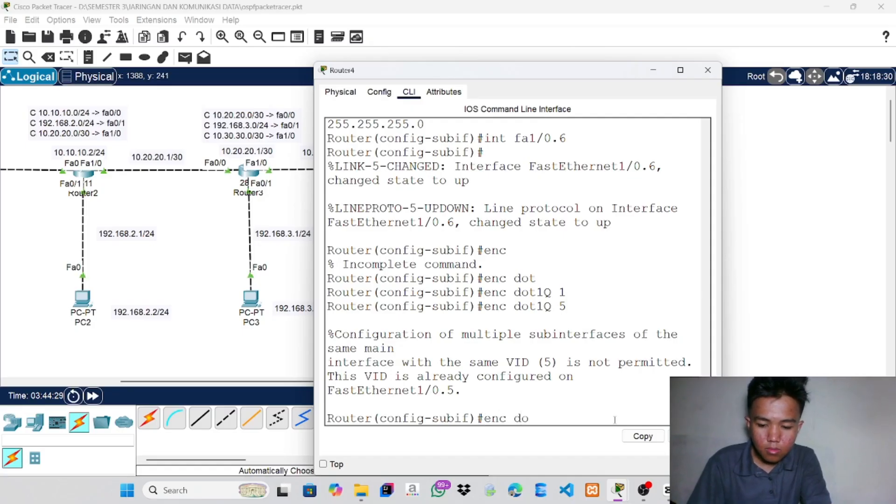
type("t")
type("1")
key("Tab")
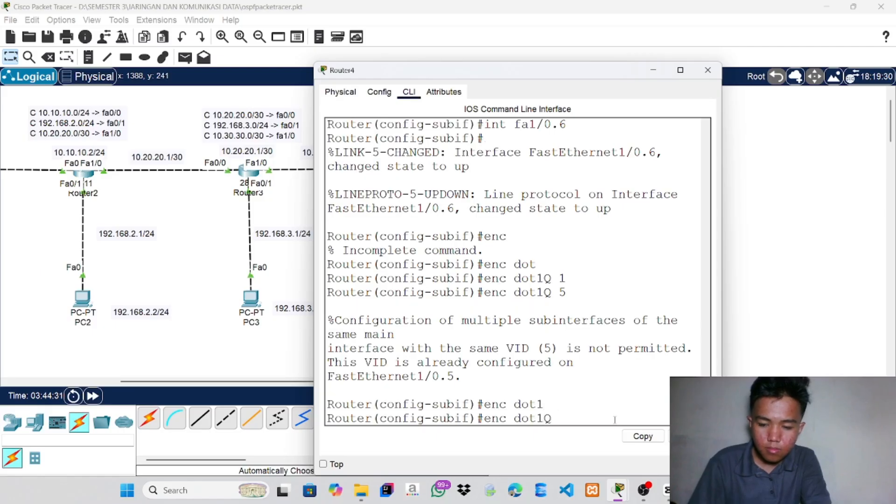
type("q")
key("Tab")
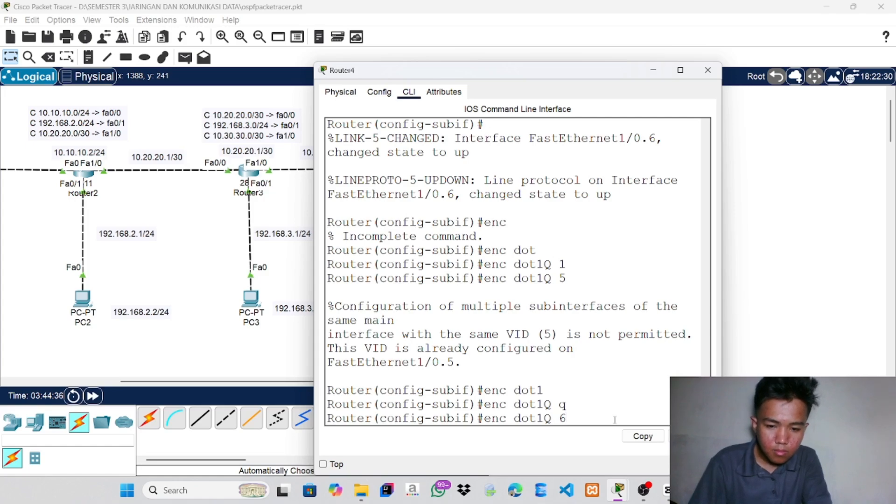
key("Return")
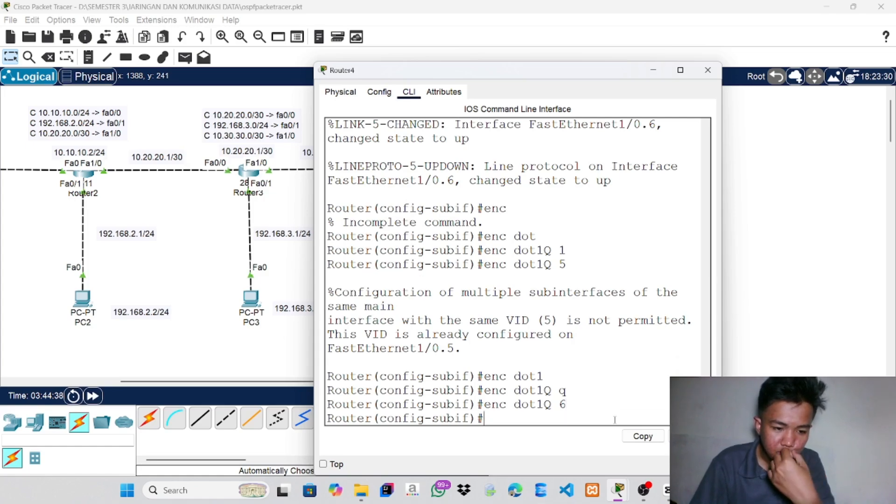
Assign IP address 192.168.6.1 with mask 255.255.255.0 to Router4's subinterface fa1/0.6 using ip address, and close the router's configuration window
type("ip")
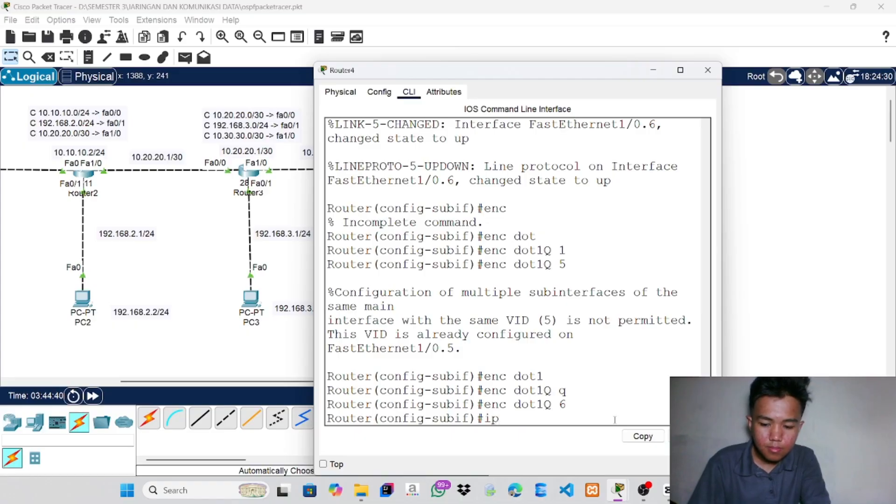
type(" address")
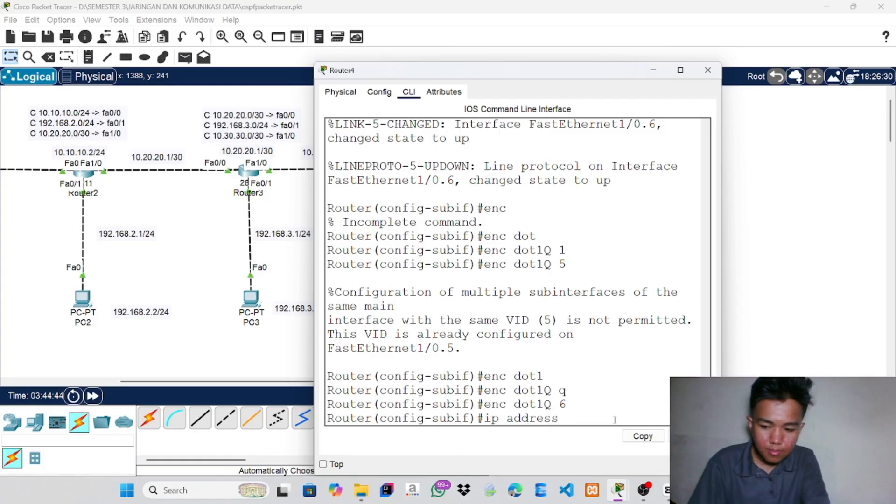
type(" 192.168")
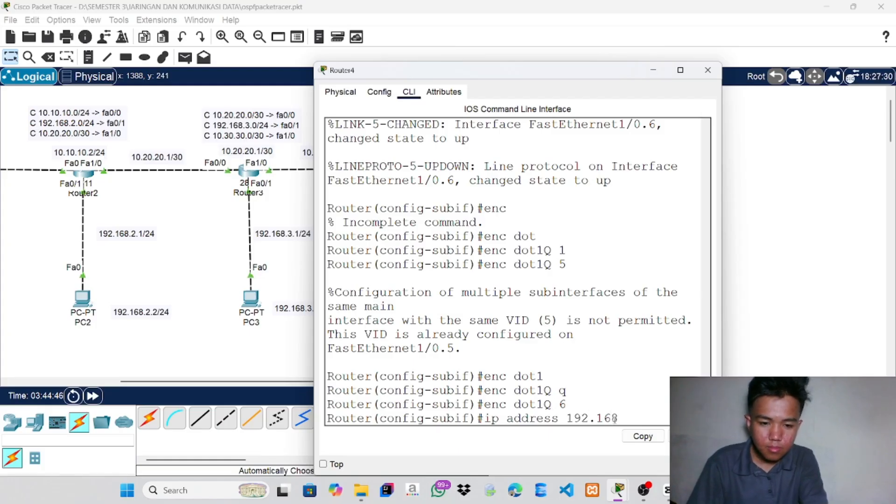
type(".6")
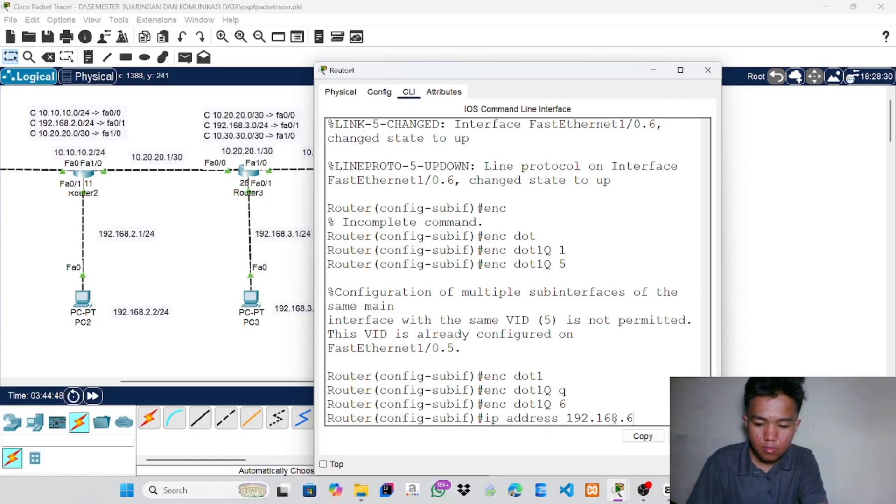
type(".1")
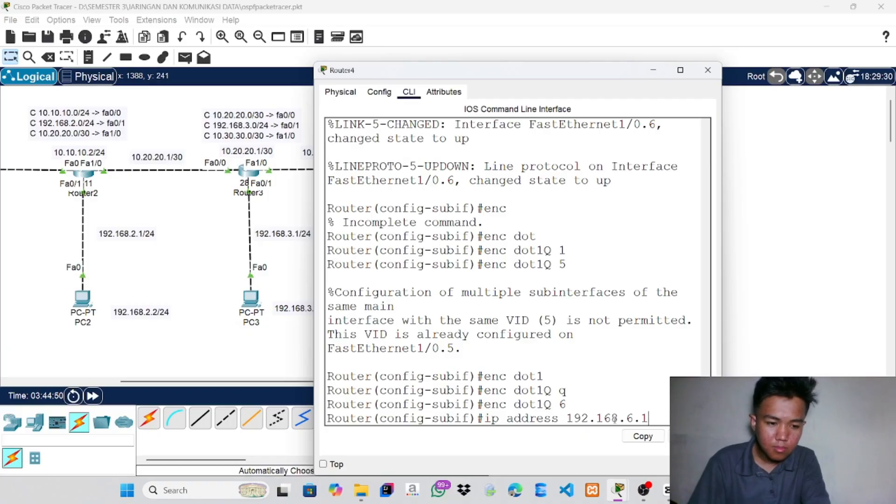
type(" 25")
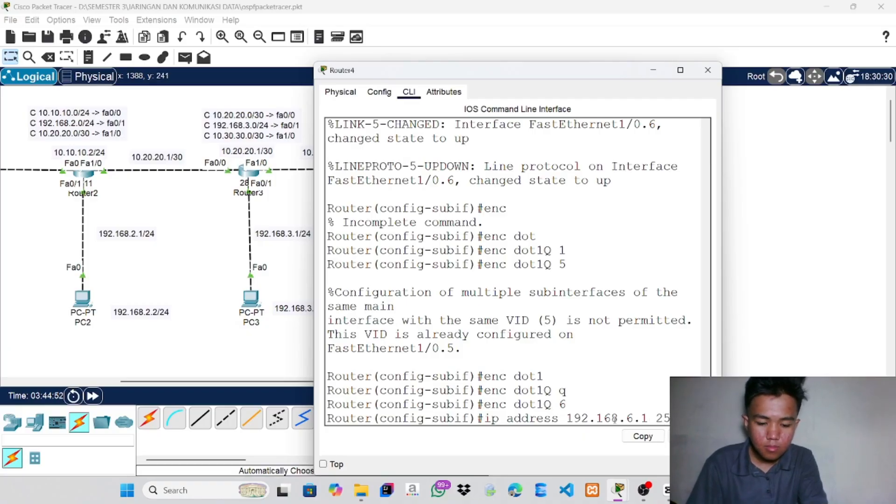
type("5.255.")
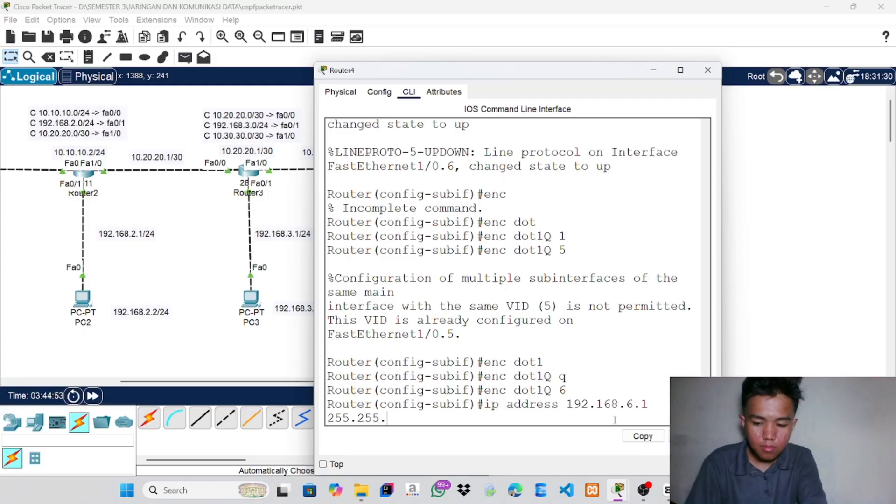
type("25")
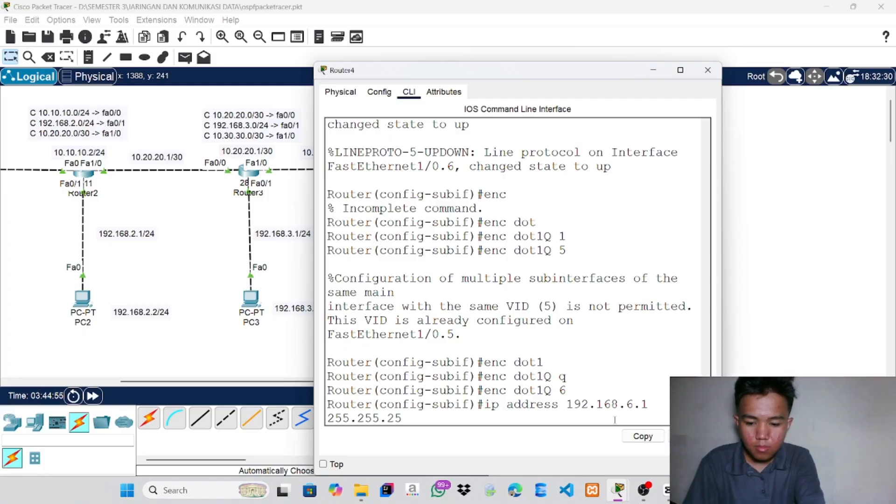
type("5.0")
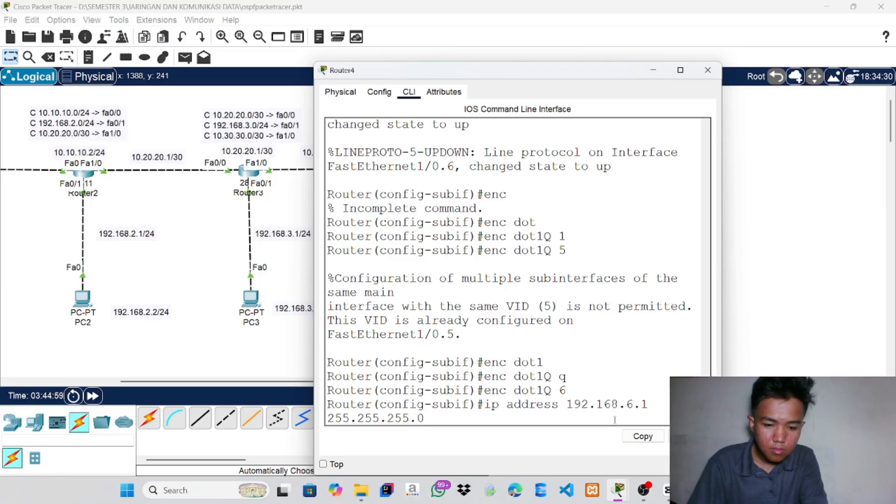
key("Return")
key("Return")
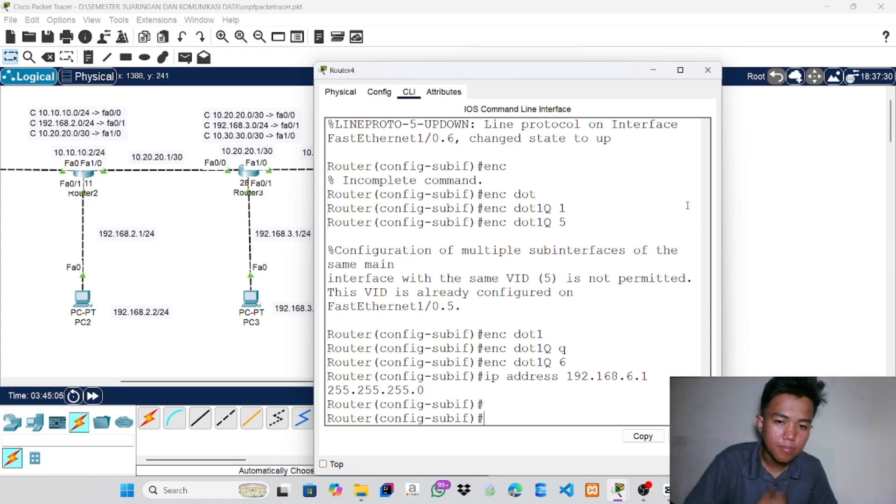
left_click(708, 70)
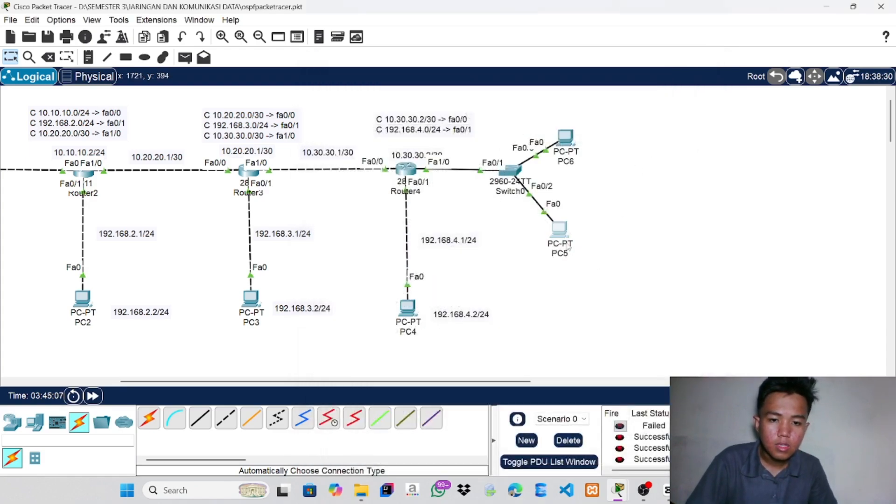
Give PC5 the static IPv4 address 192.168.5.2 with subnet mask 255.255.255.0
left_click(570, 249)
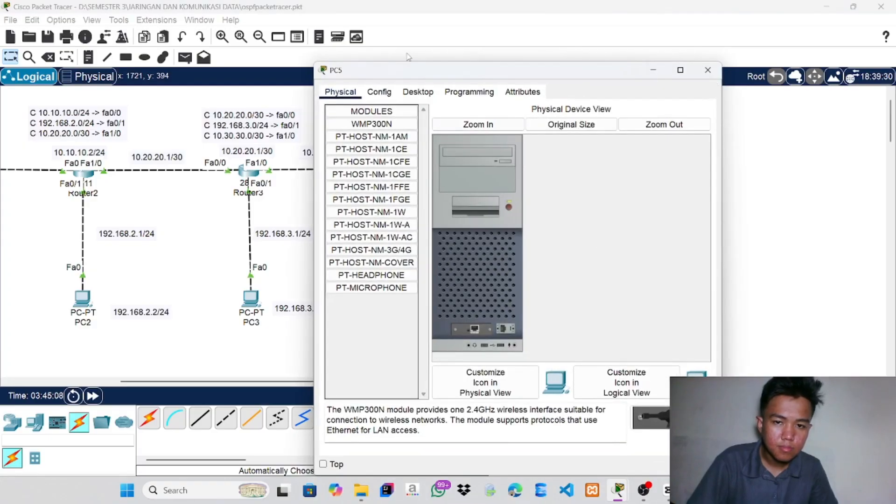
left_click(418, 93)
left_click(361, 126)
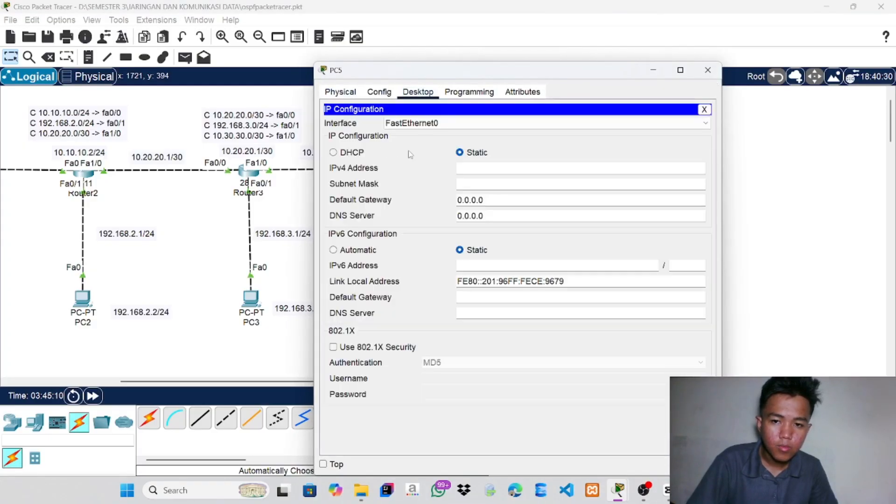
left_click(464, 168)
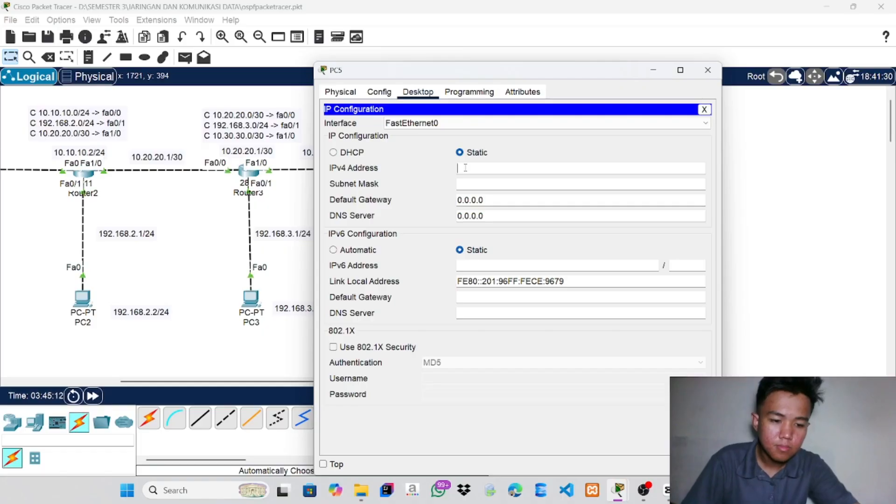
type("192")
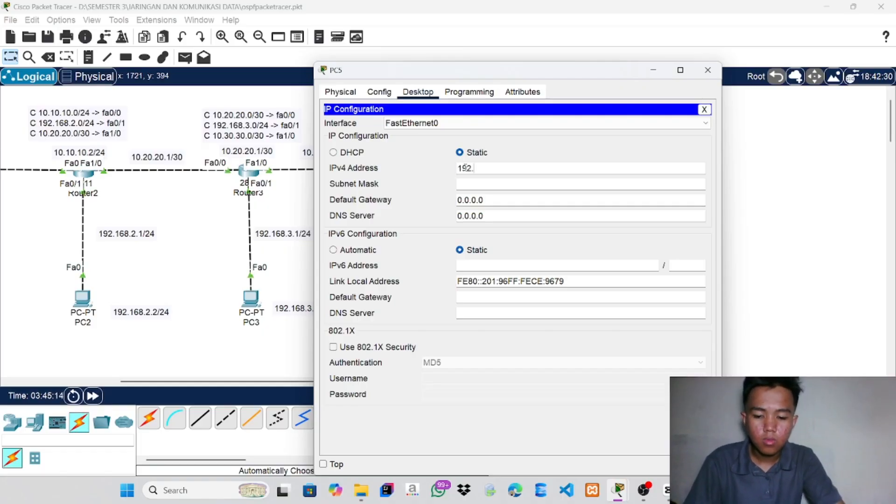
type(".168.5")
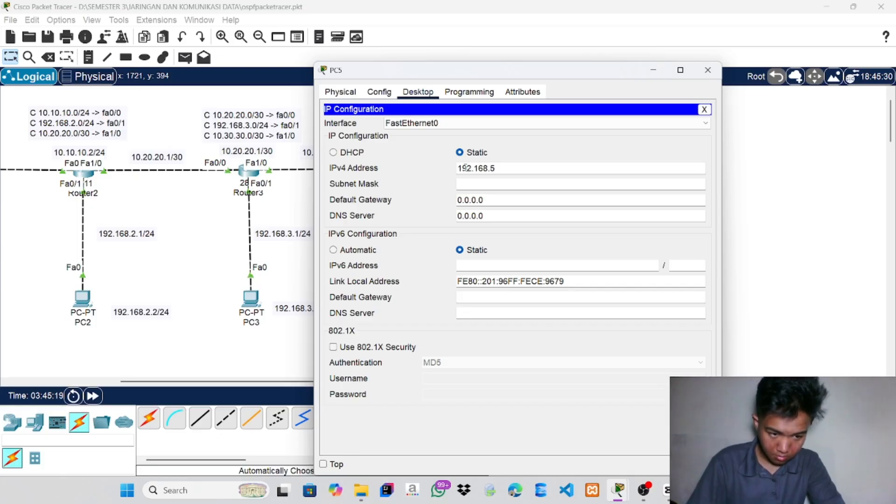
type(".2")
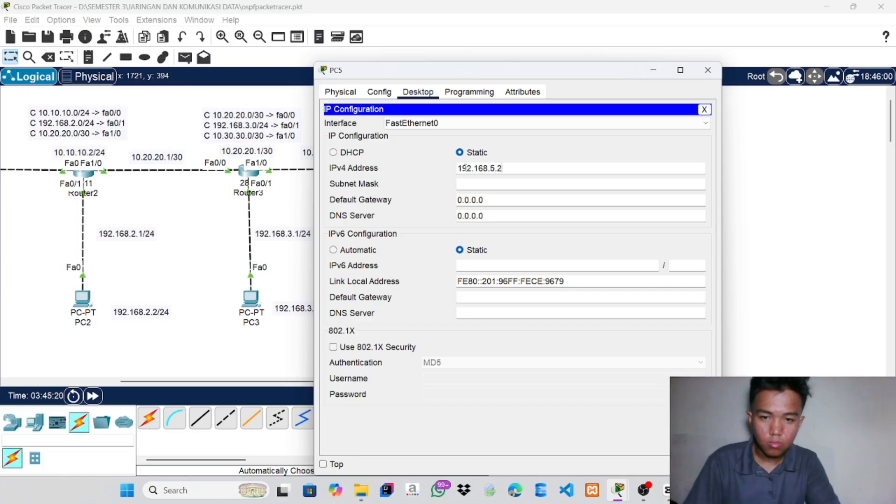
left_click(490, 183)
Set PC5's default gateway to 192.168.5.1 and close its configuration window
key("BackSpace")
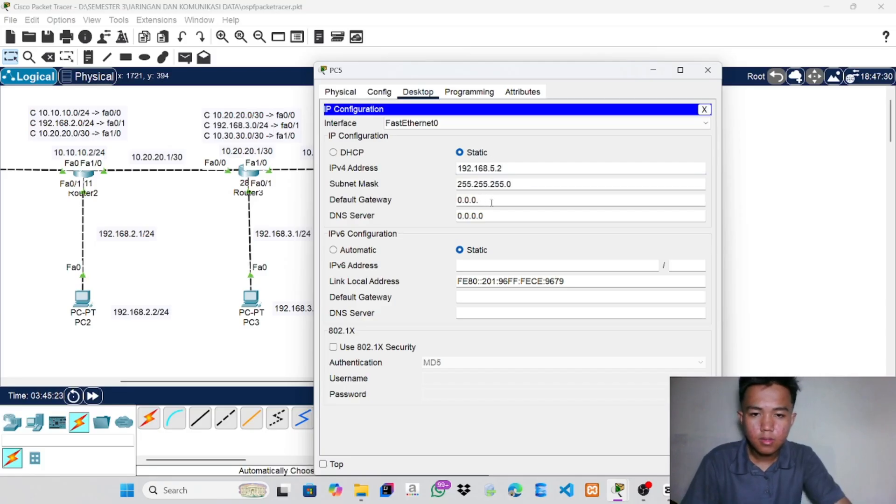
key("BackSpace")
key("BackSpace")
key("BackSpace")
key("BackSpace")
key("BackSpace")
key("BackSpace")
type("192")
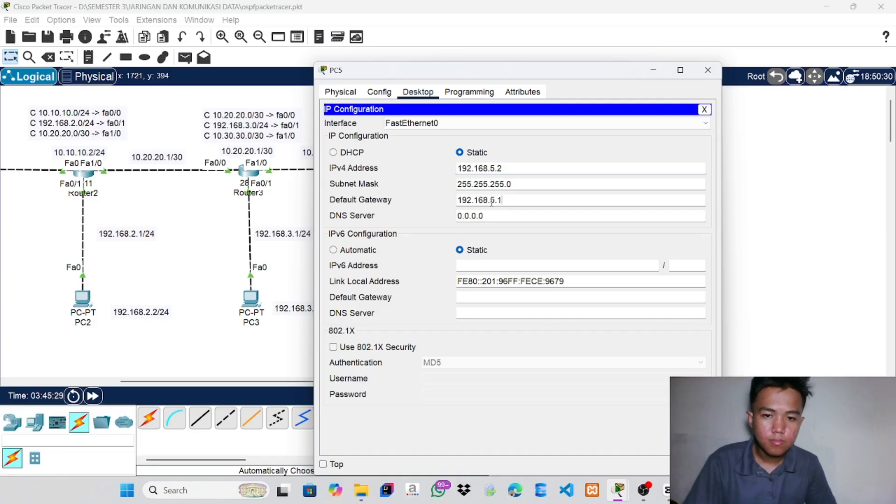
left_click(741, 226)
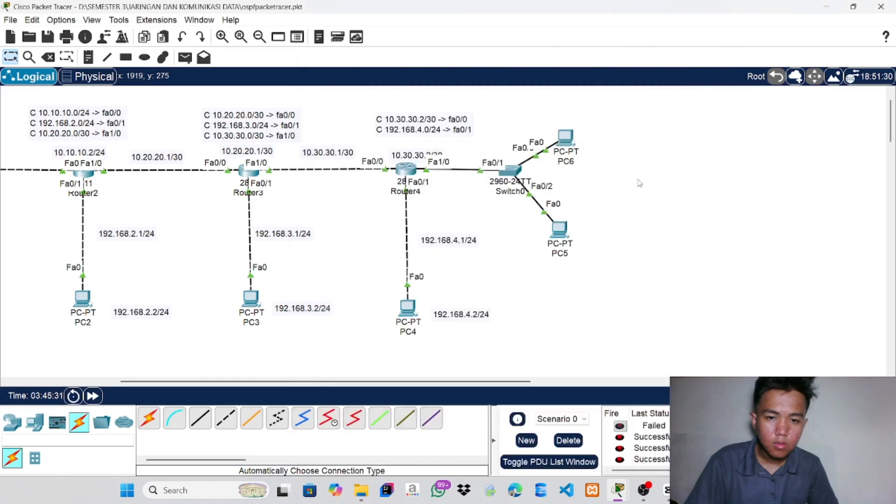
Give PC6 the static IPv4 address 192.168.6.2 with subnet mask 255.255.255.0
left_click(565, 137)
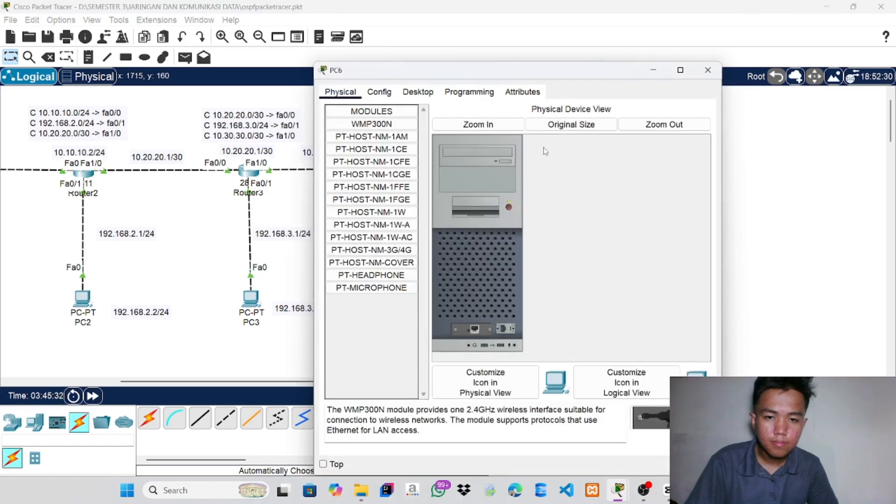
left_click(391, 92)
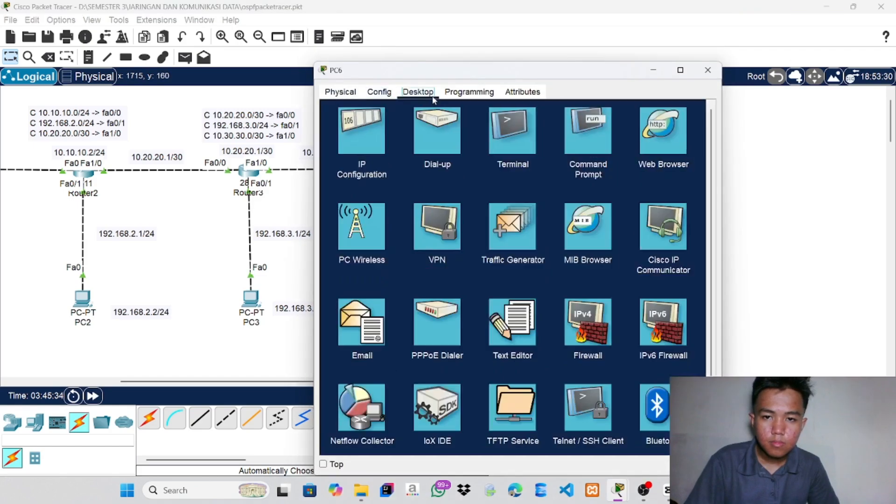
left_click(433, 93)
left_click(366, 128)
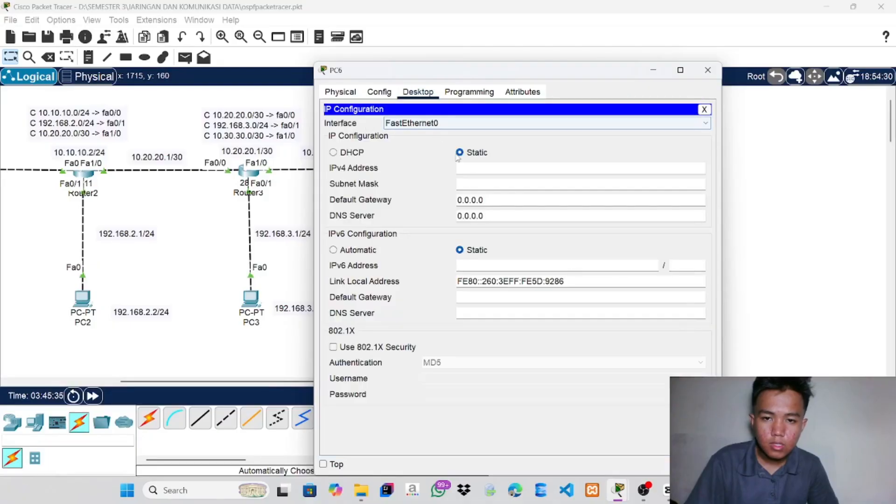
left_click(479, 170)
type("192")
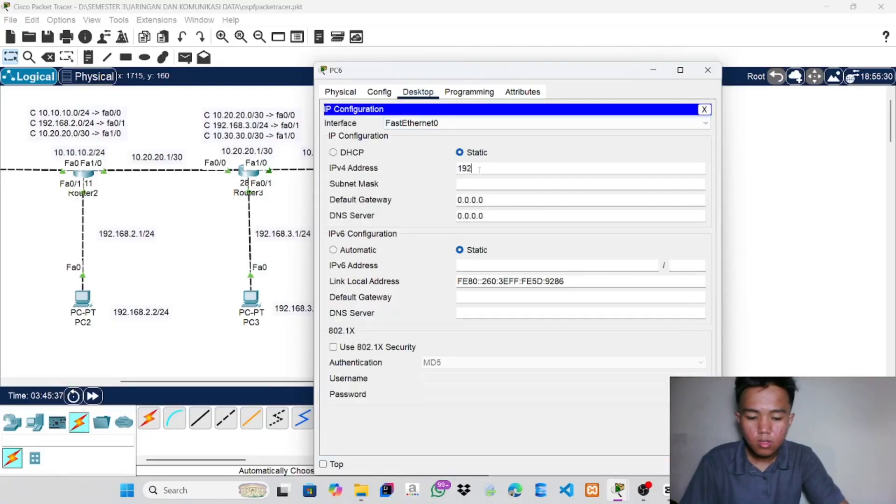
type(".168.")
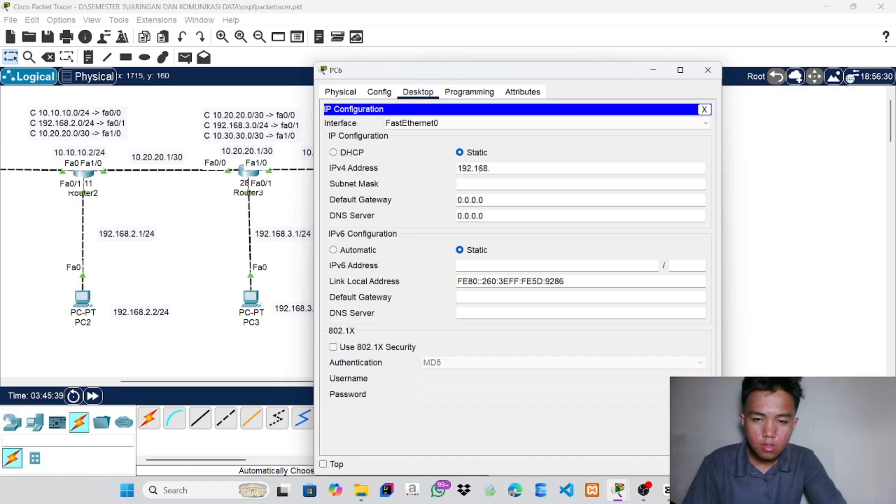
type("6.2")
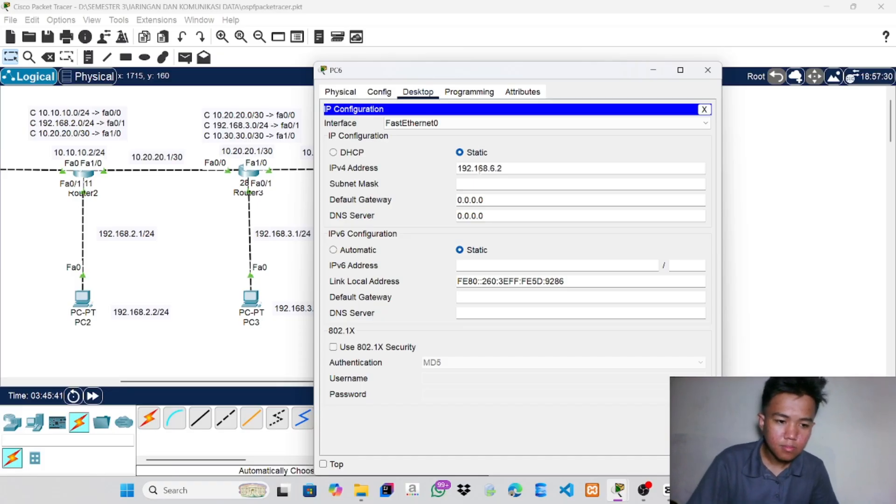
left_click(500, 185)
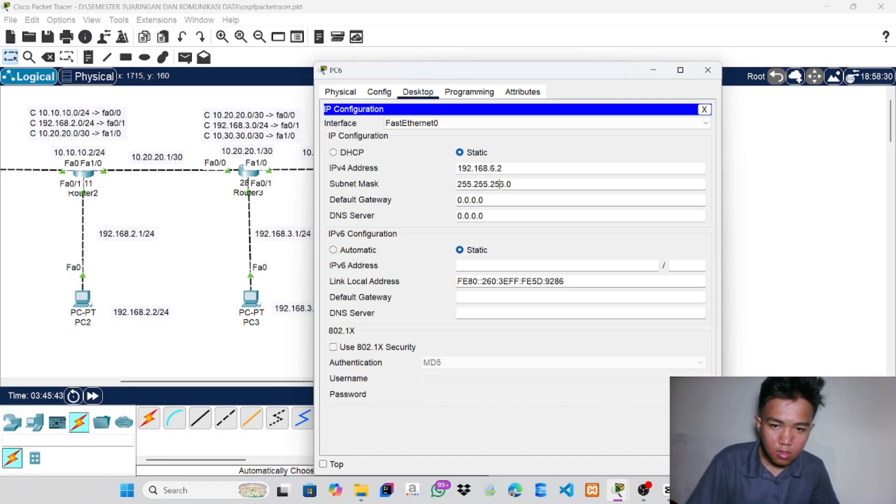
Set PC6's default gateway to 192.168.6.1 and close its configuration window
left_click(498, 200)
key("BackSpace")
key("BackSpace")
key("BackSpace")
key("BackSpace")
key("BackSpace")
key("BackSpace")
key("BackSpace")
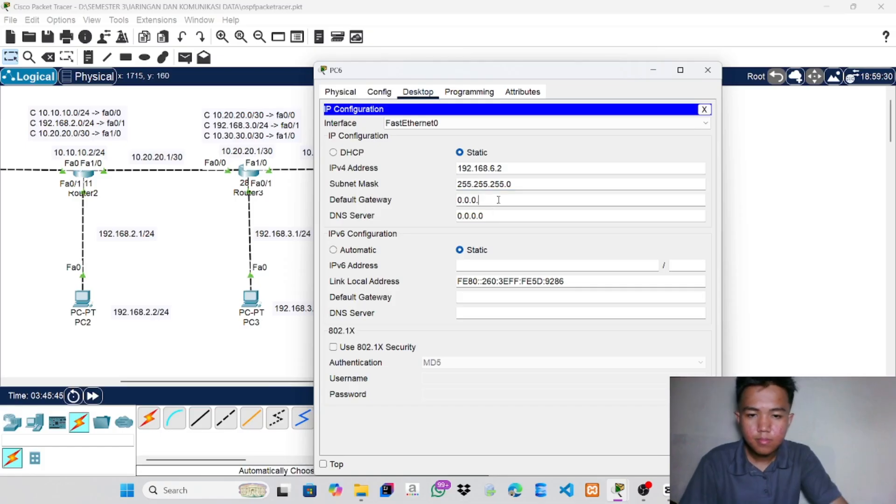
type("192.1")
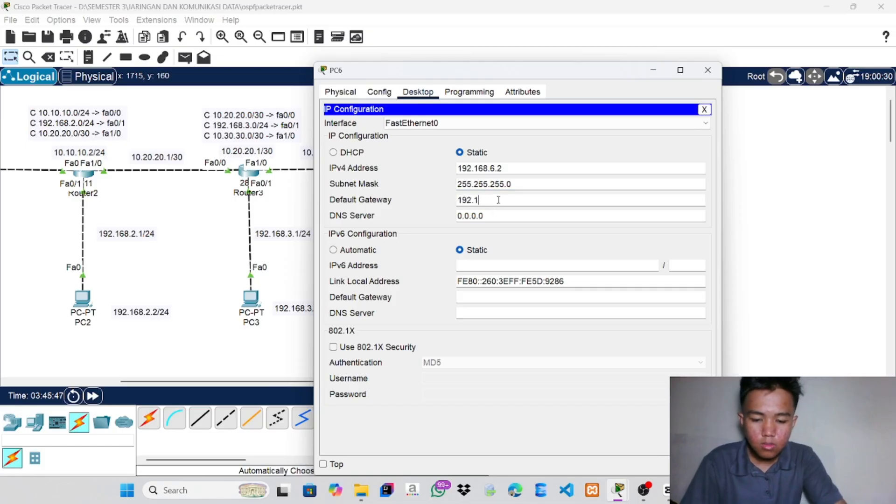
type("68")
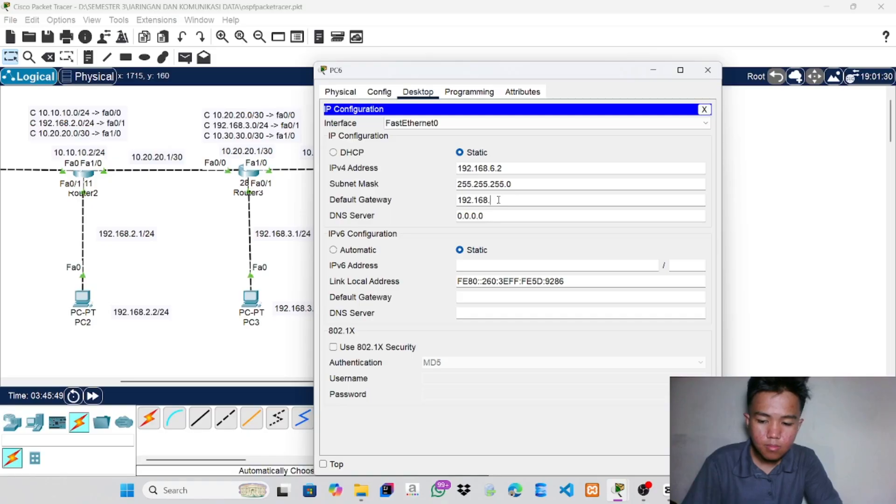
type(".6.")
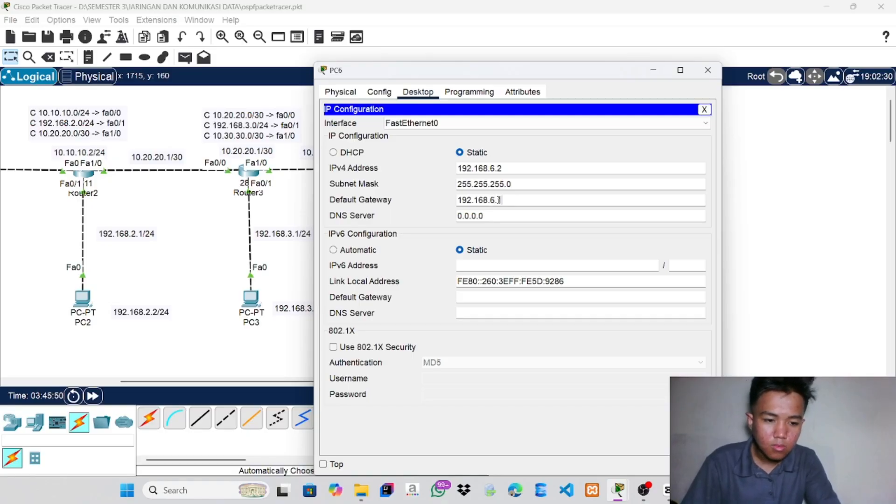
type("1")
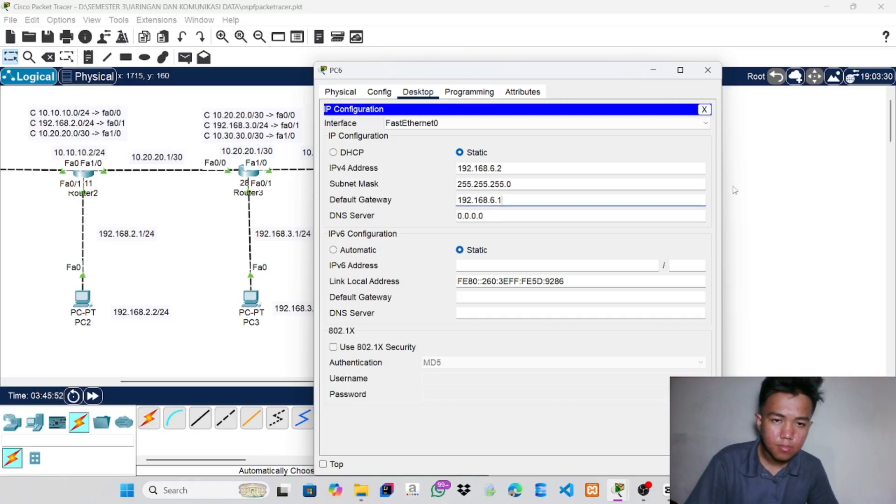
left_click(768, 183)
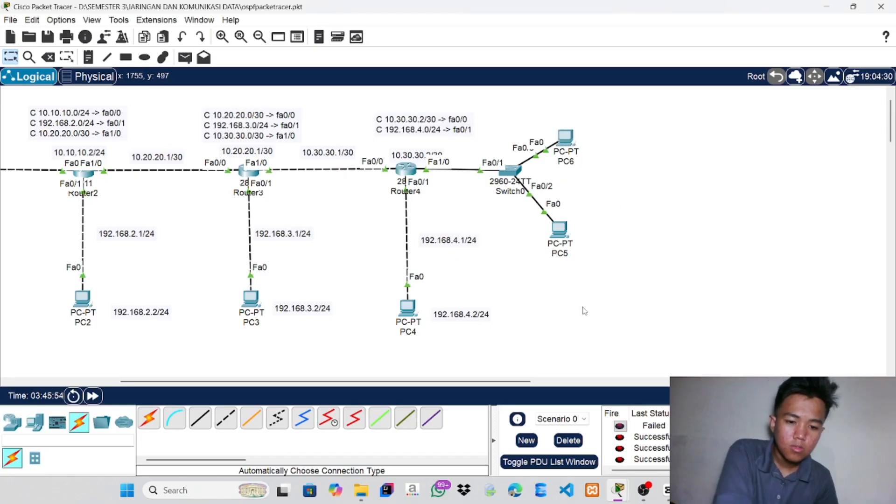
Delete Scenario 0 to clear its list of earlier PDU tests
left_click(564, 445)
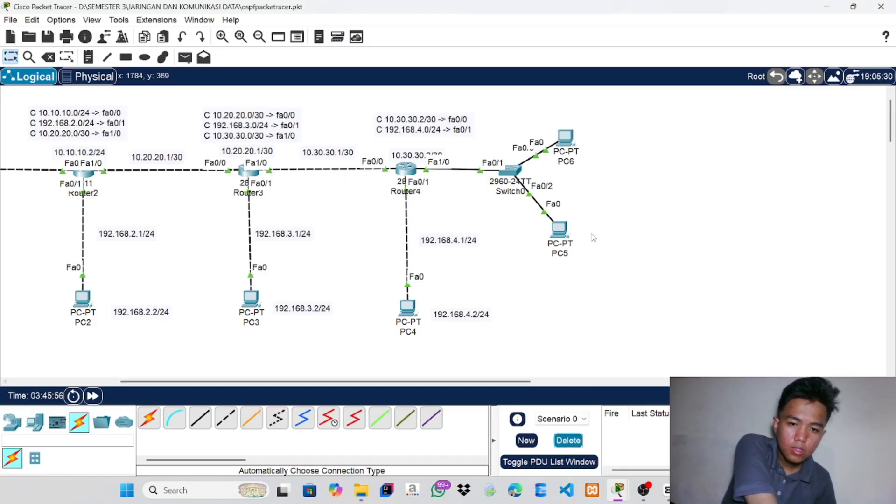
scroll(635, 210, "down", 1)
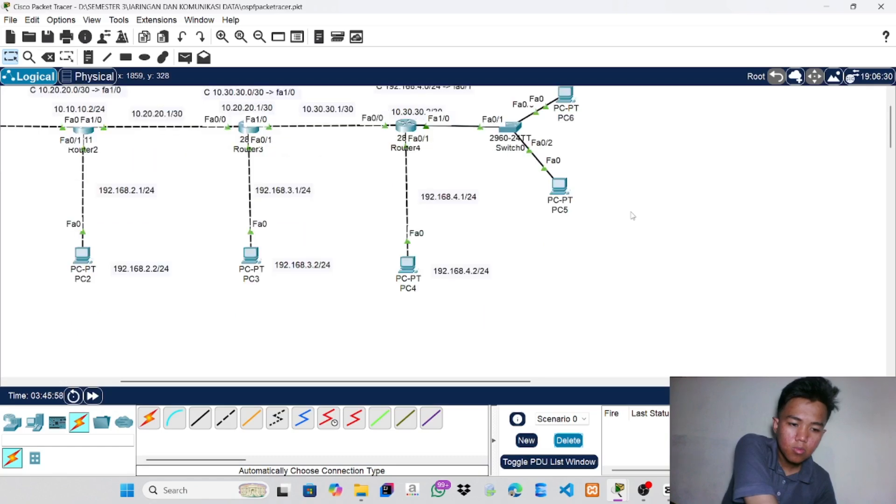
Test connectivity between the two VLAN PCs by sending a simple PDU from PC5 to PC6 twice
scroll(630, 218, "up", 1)
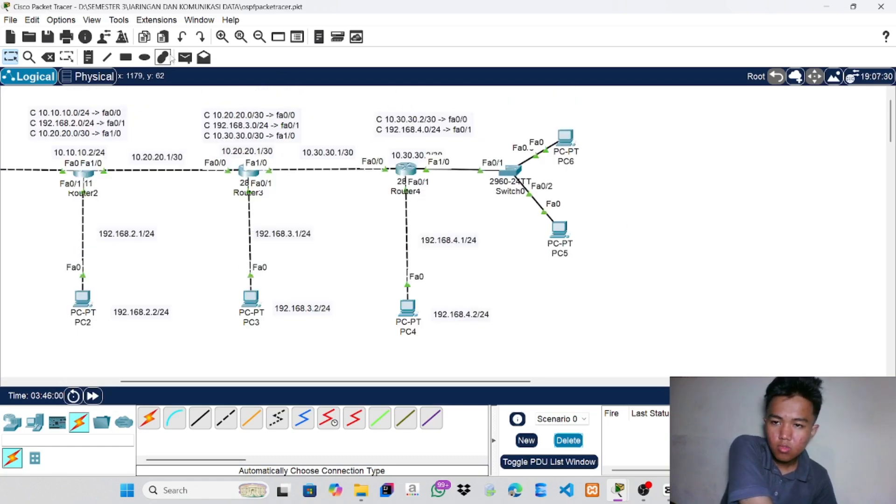
left_click(185, 57)
left_click(560, 230)
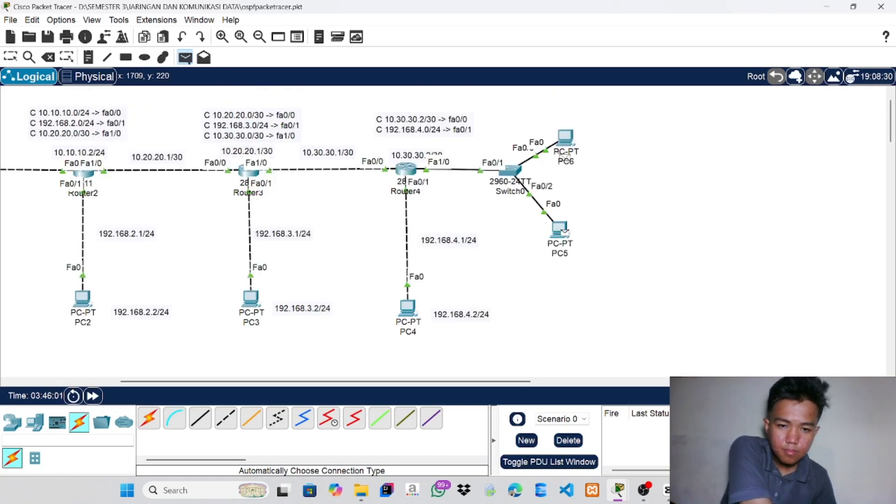
left_click(565, 149)
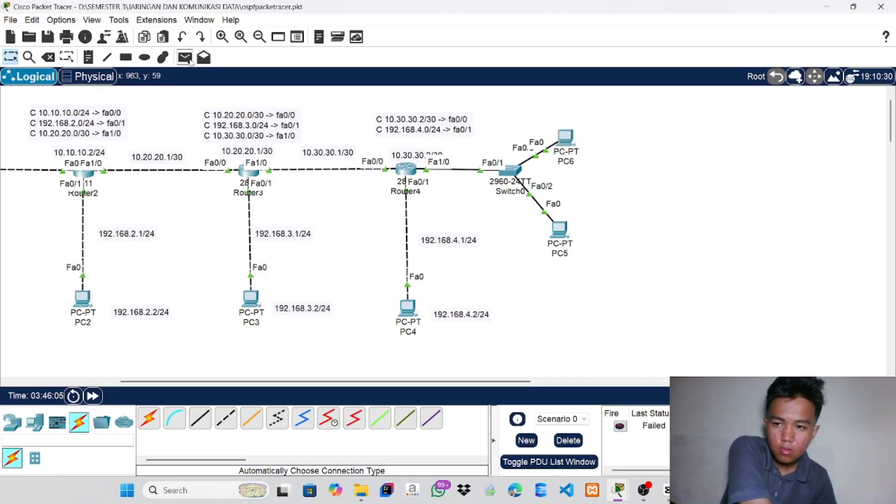
left_click(185, 57)
left_click(560, 229)
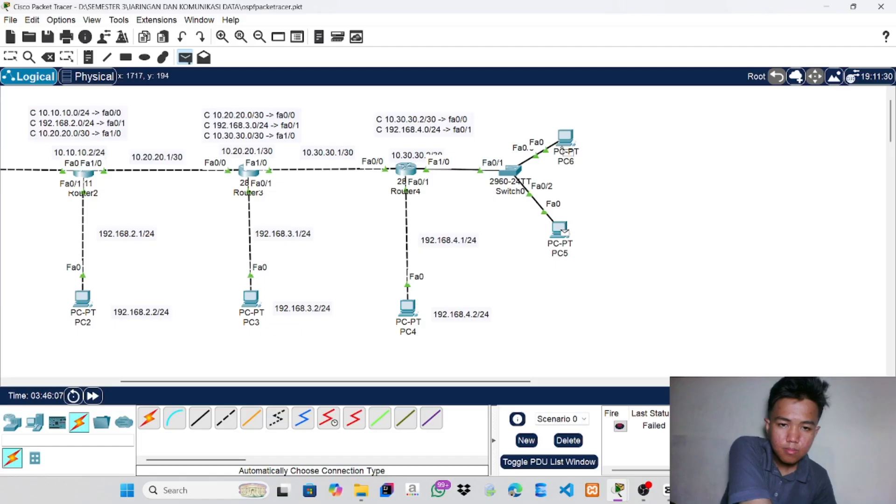
left_click(564, 149)
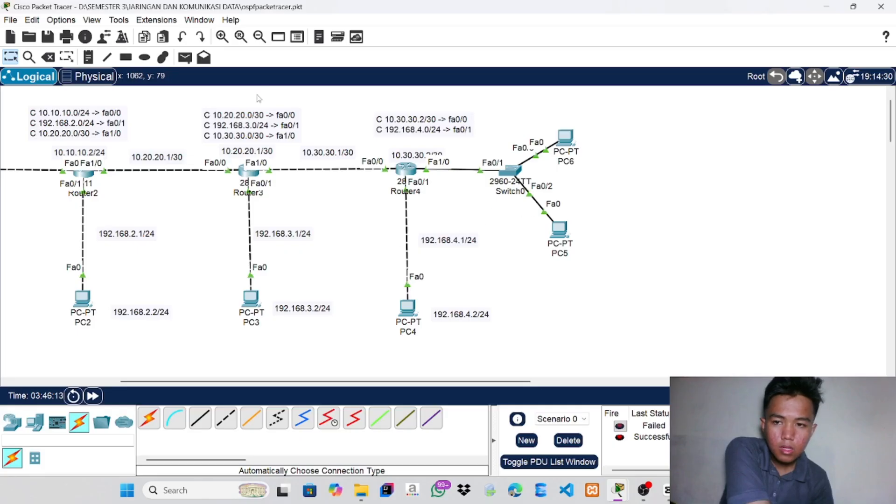
Send a simple PDU from PC3 to PC5 to test reachability across the routers
left_click(186, 58)
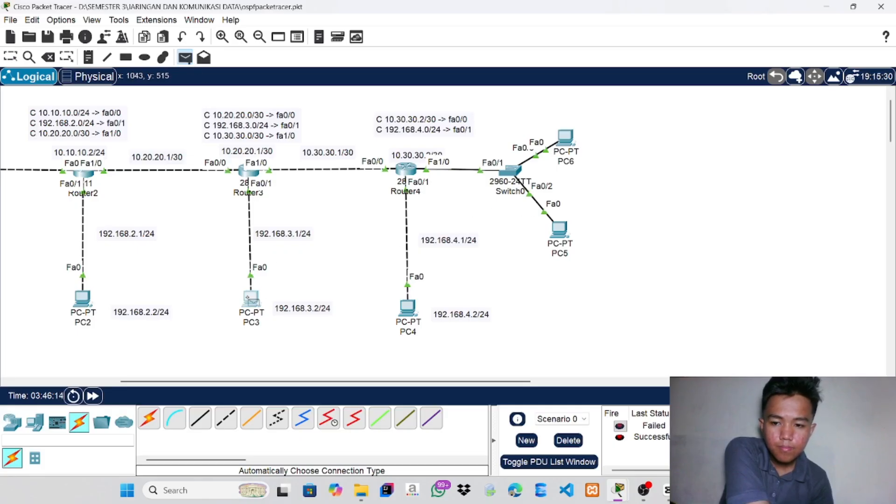
left_click(251, 298)
left_click(560, 231)
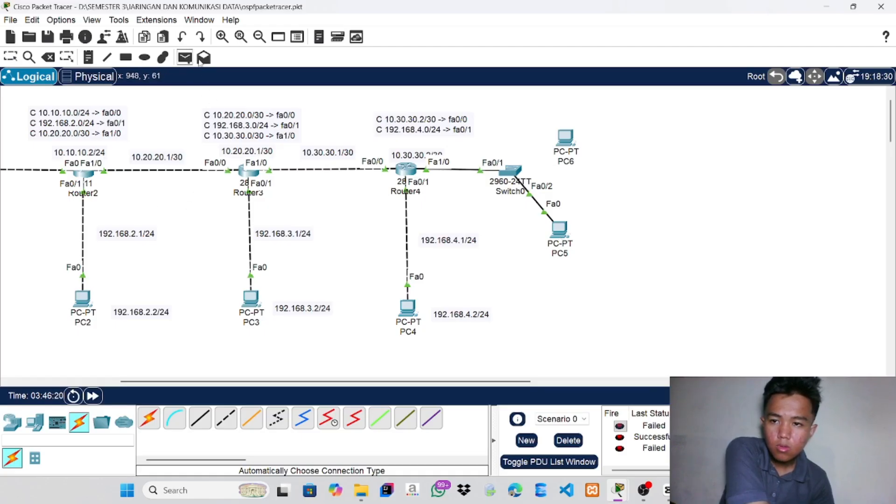
Redo the last undone change to restore the cable between Switch0 and PC6
left_click(201, 37)
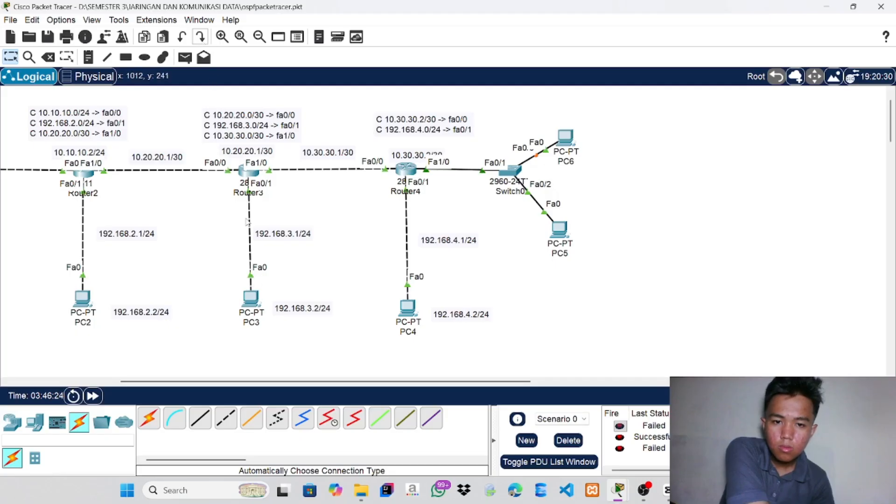
left_click(274, 297)
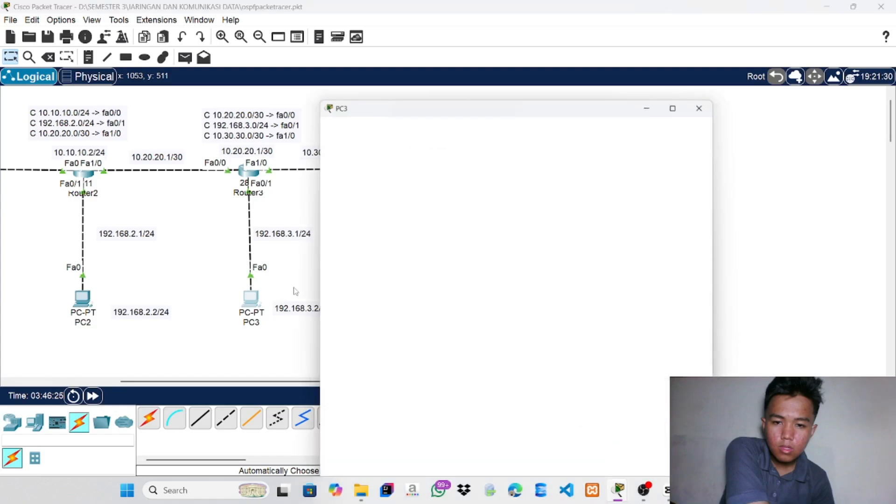
left_click(708, 102)
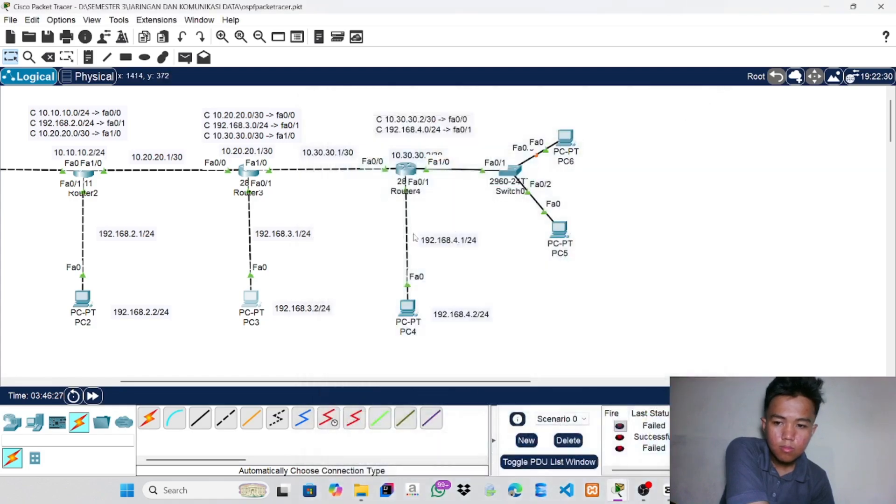
Repeat the connectivity tests with one simple PDU from PC3 to PC5 and one from PC5 to PC6
left_click(185, 57)
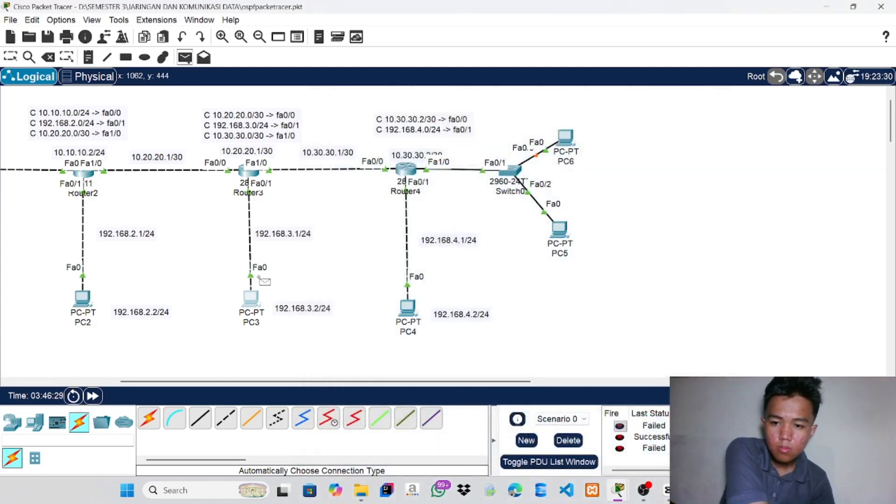
left_click(251, 301)
left_click(559, 230)
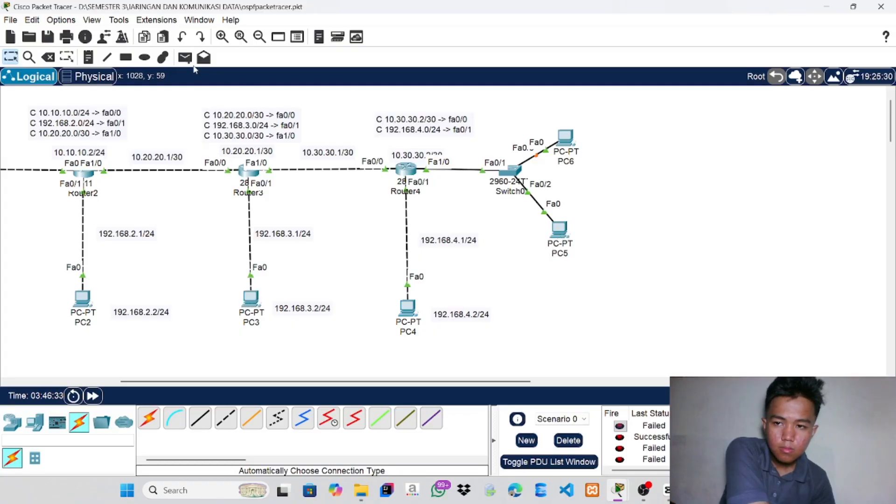
left_click(184, 57)
left_click(558, 224)
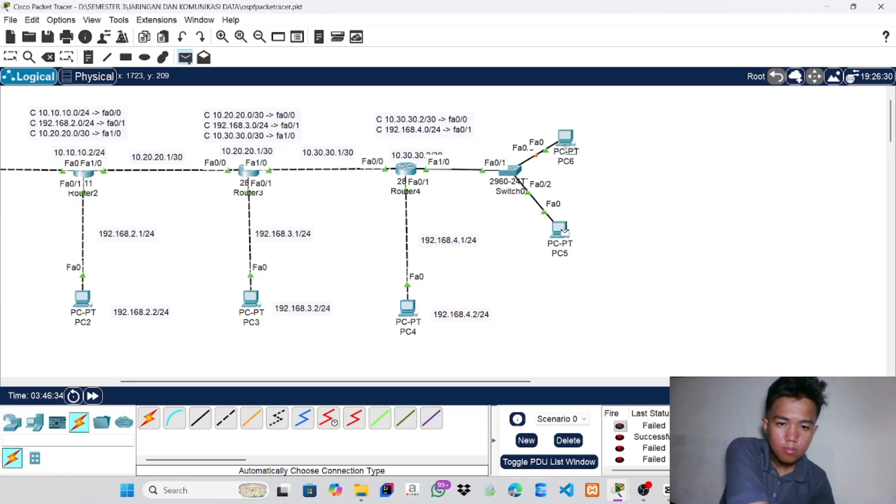
left_click(563, 136)
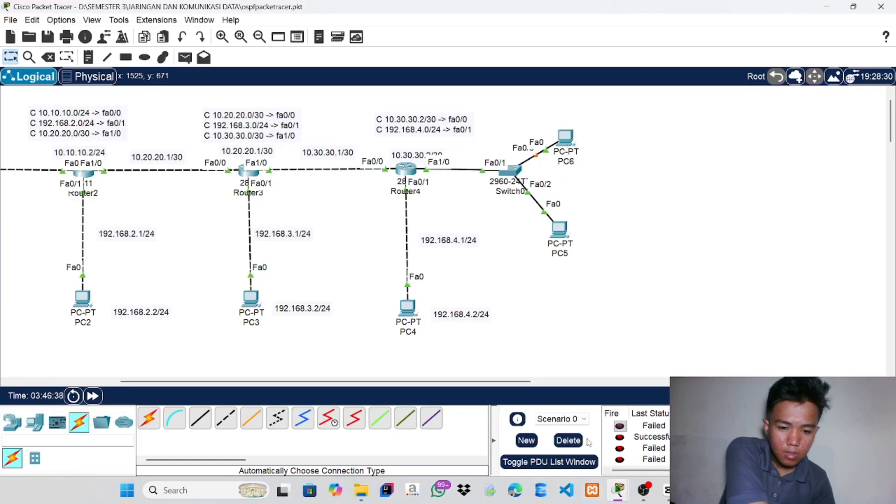
Delete Scenario 0 to clear its PDU list and send three simple PDUs from PC5 to PC6
left_click(568, 440)
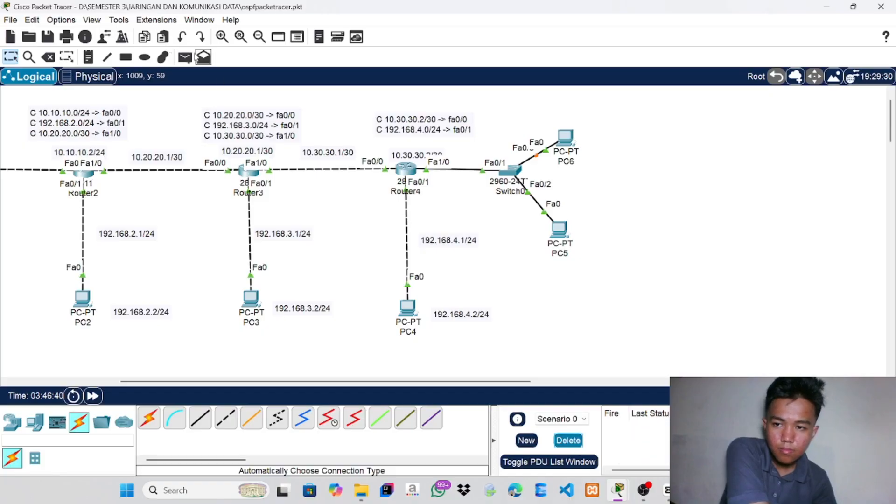
left_click(187, 57)
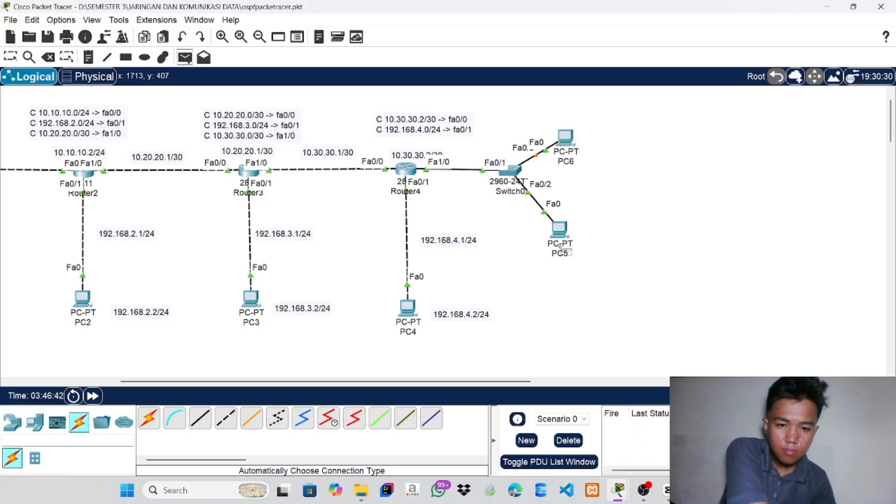
left_click(560, 230)
left_click(566, 140)
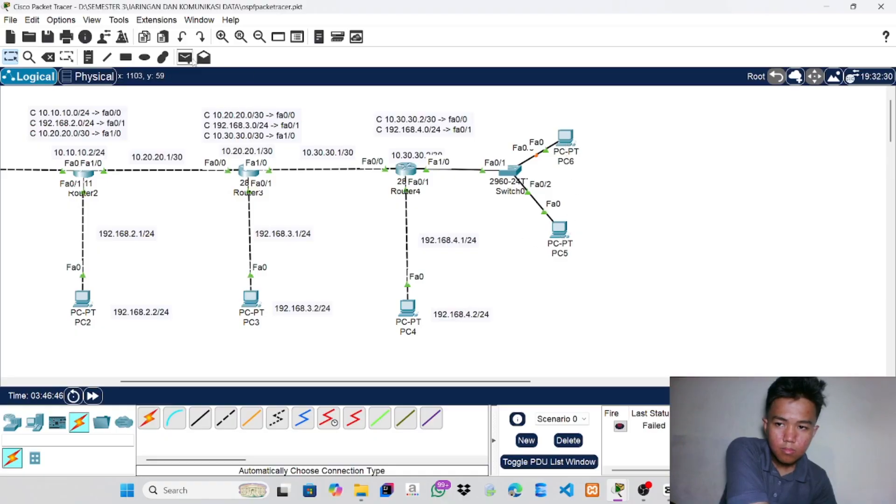
left_click(184, 57)
left_click(558, 230)
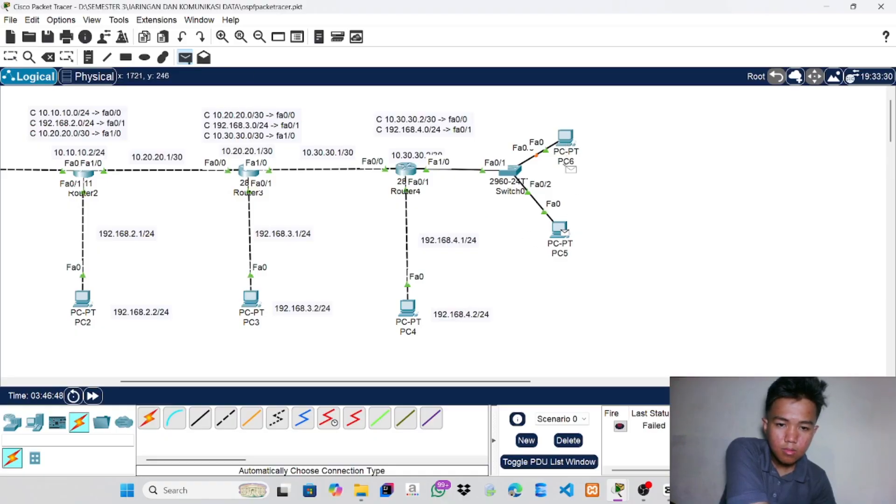
left_click(568, 139)
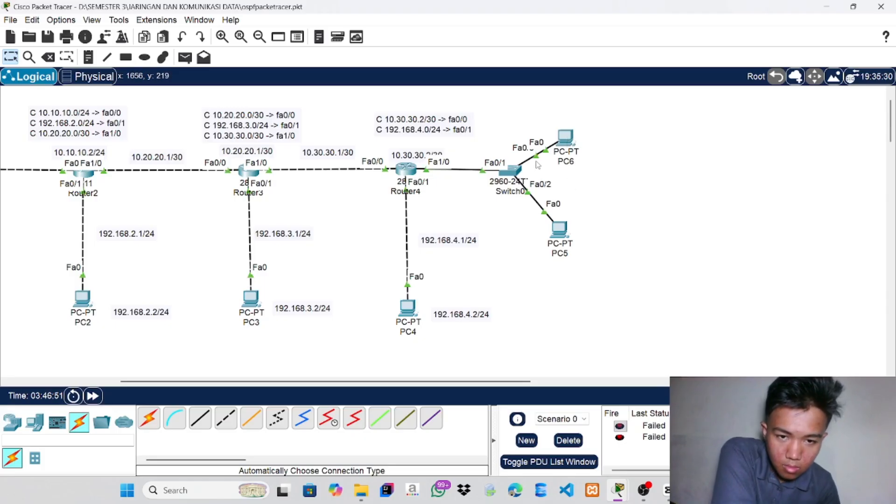
left_click(185, 57)
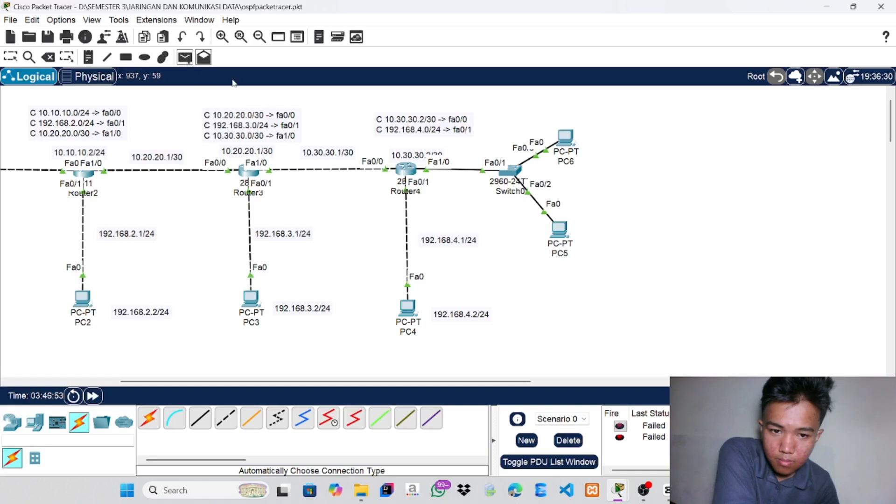
left_click(560, 229)
left_click(566, 140)
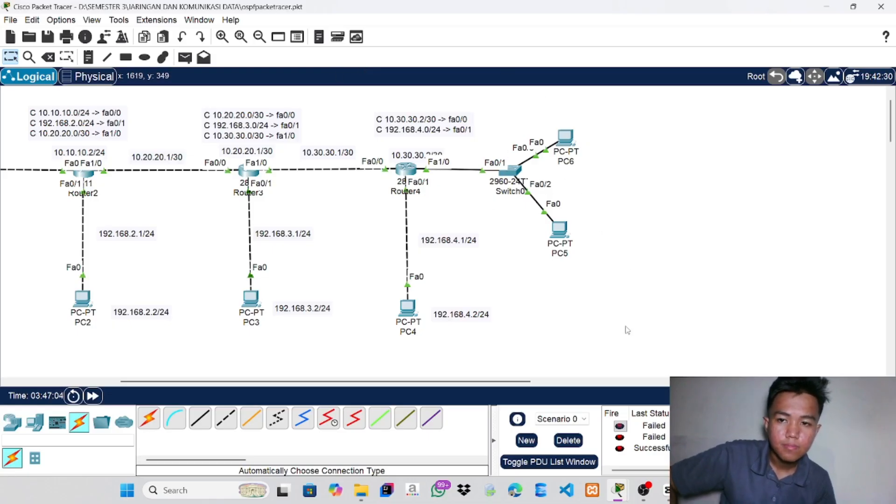
Return from OBS Studio to the Packet Tracer topology window and maximize it
left_click(644, 490)
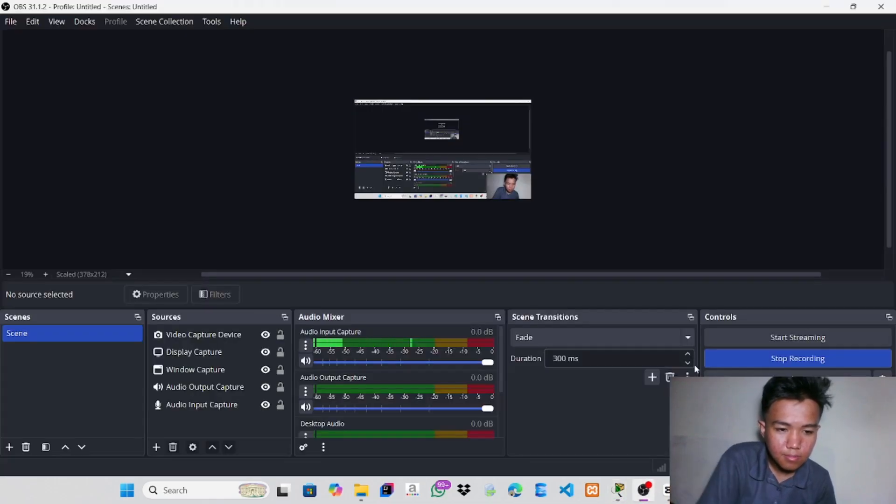
mouse_move(644, 491)
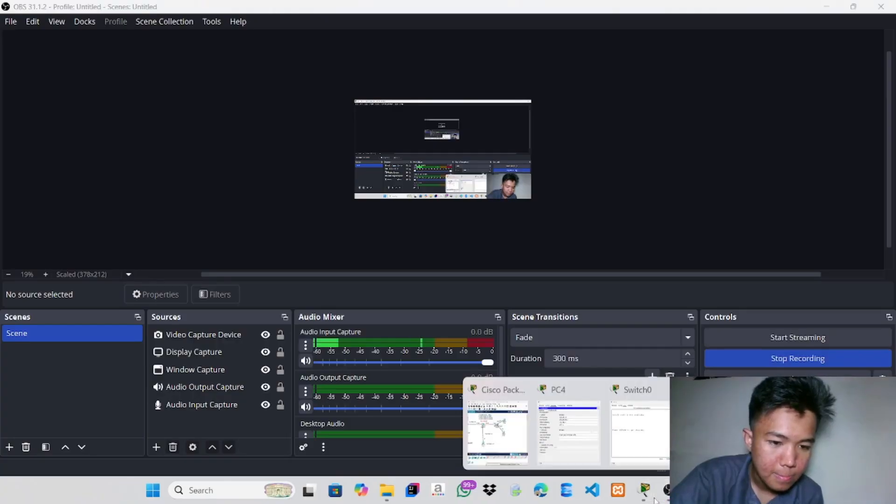
left_click(524, 440)
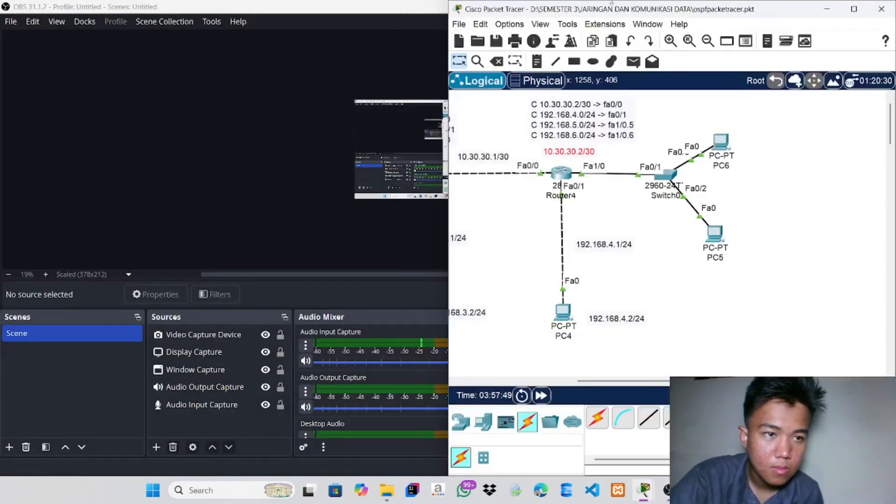
left_click(856, 9)
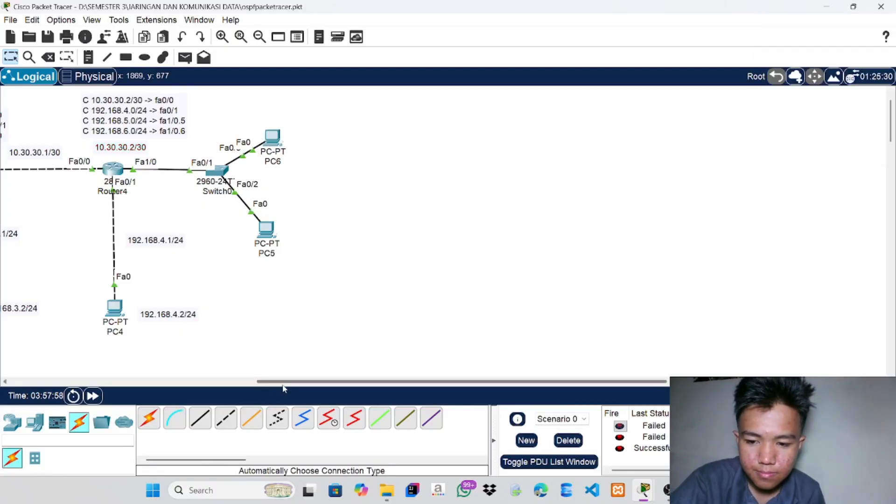
Open Router4's command line and enter global configuration mode with "en" and "conf t"
left_click_drag(284, 383, 187, 383)
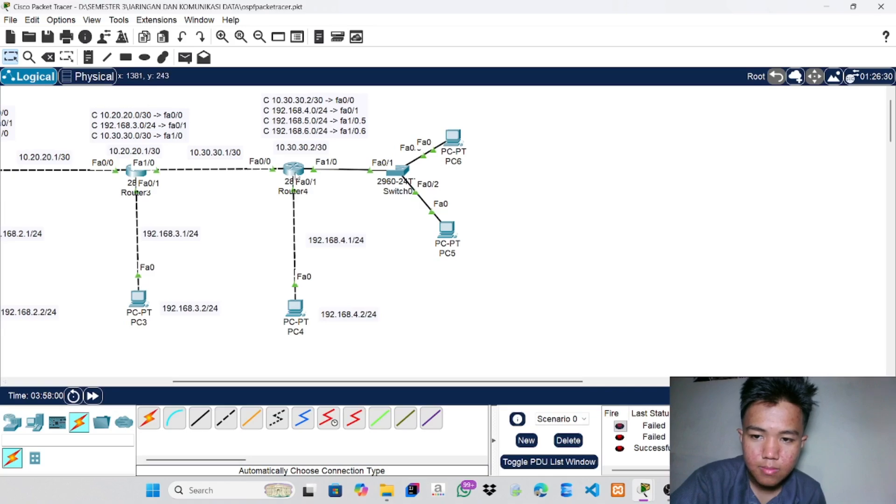
left_click(295, 173)
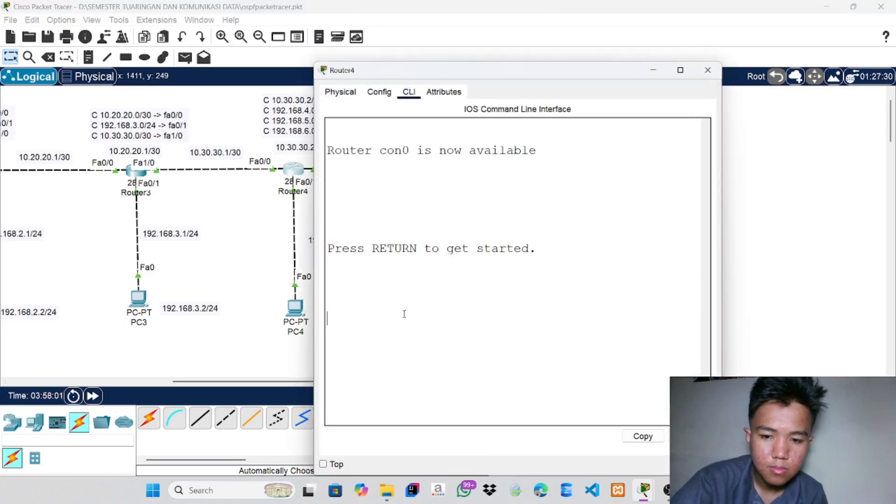
key("Return")
type("er>e")
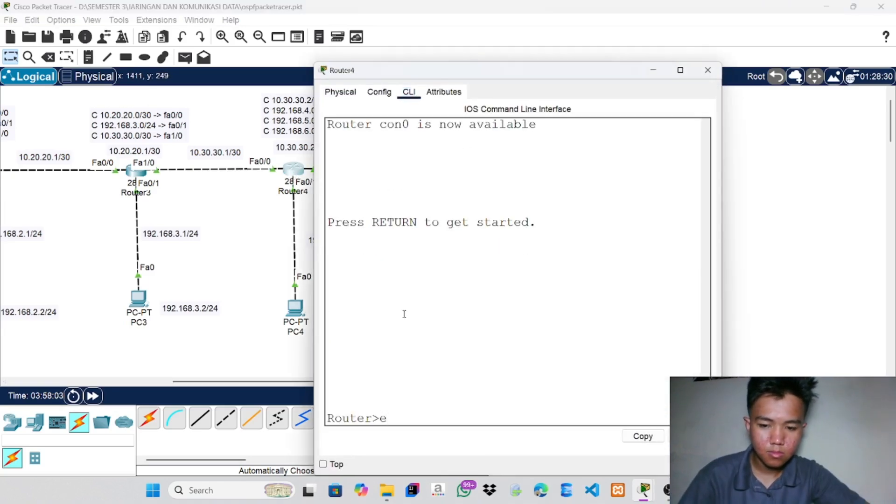
type("n")
key("Return")
type("con")
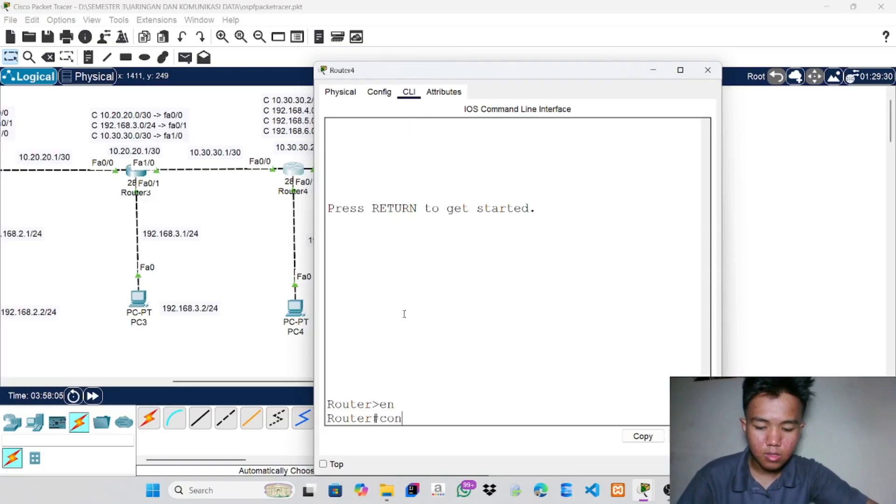
type("f t")
key("Return")
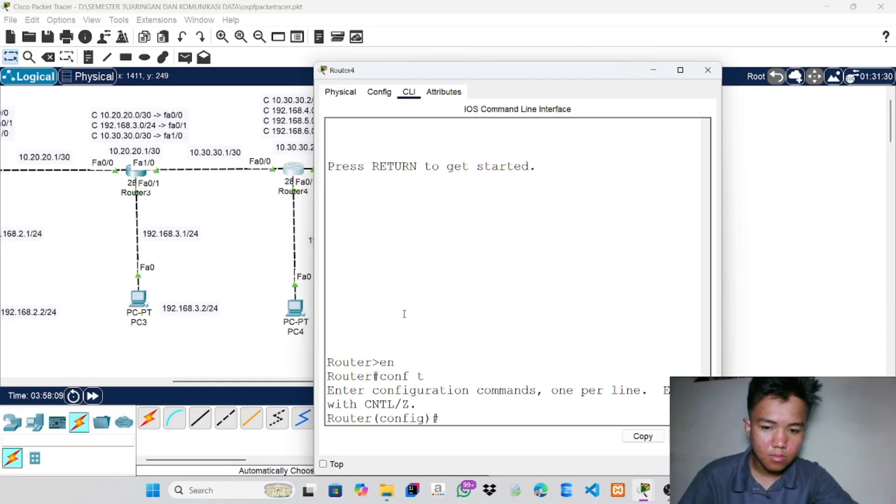
Enter router configuration mode for OSPF process 4 on Router4 with "router ospf 4"
type("router ")
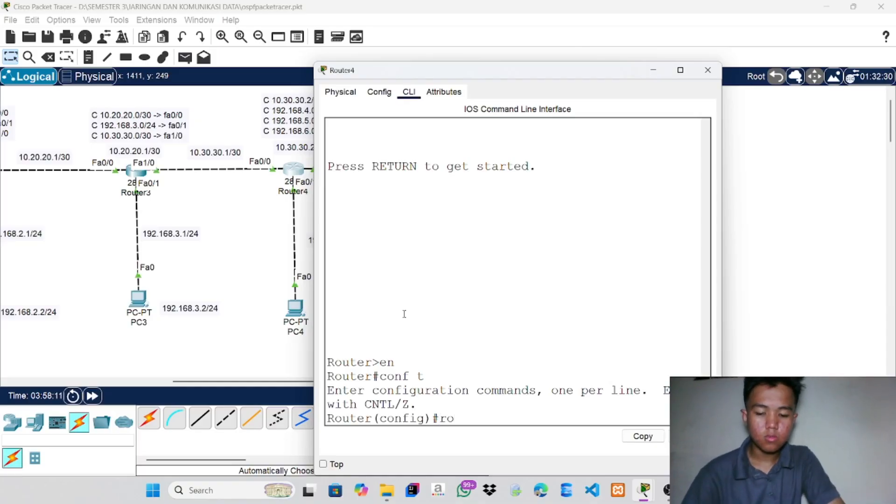
type("os")
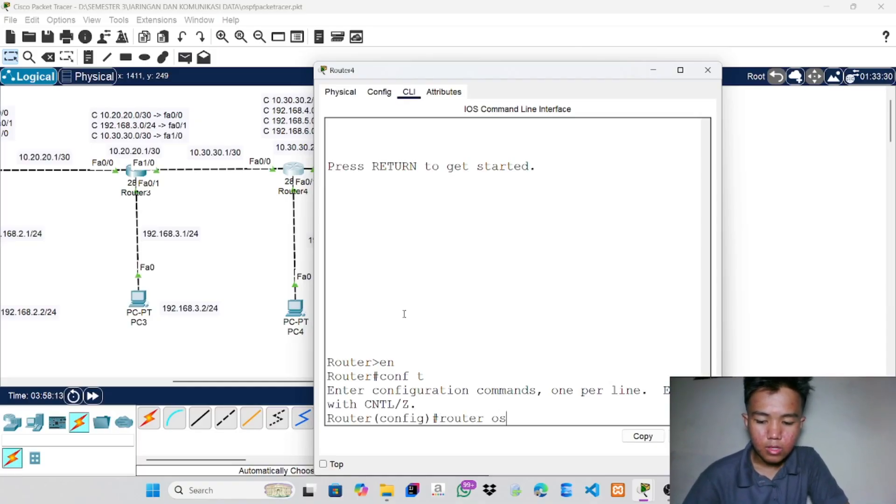
type("pf 4")
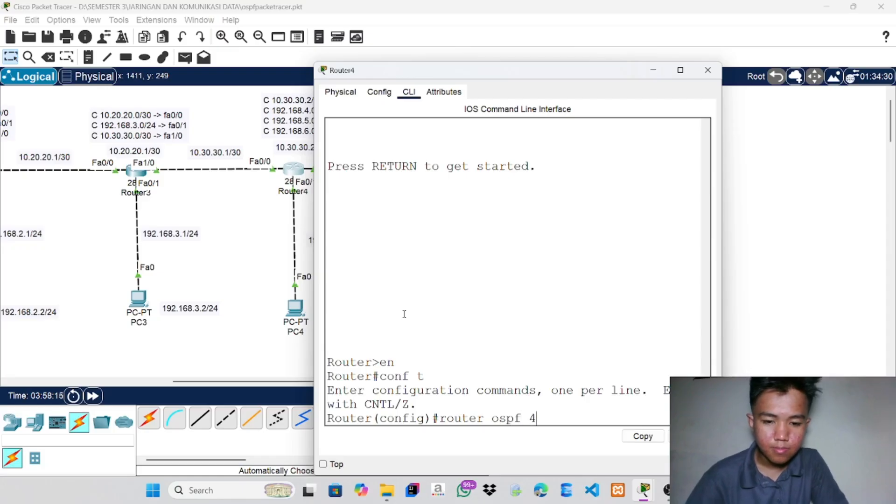
key("Return")
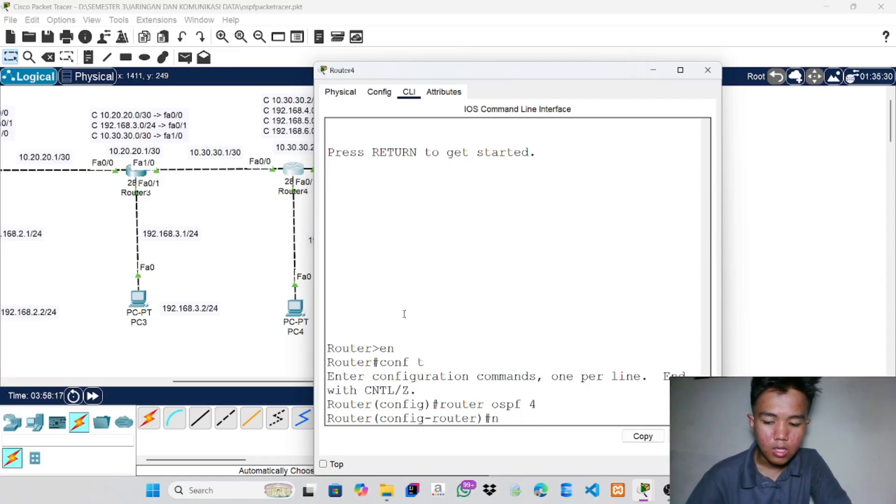
Advertise network 192.168.5.0 with wildcard mask 0.0.0.255 in area 0 of Router4's OSPF process
type("netwok")
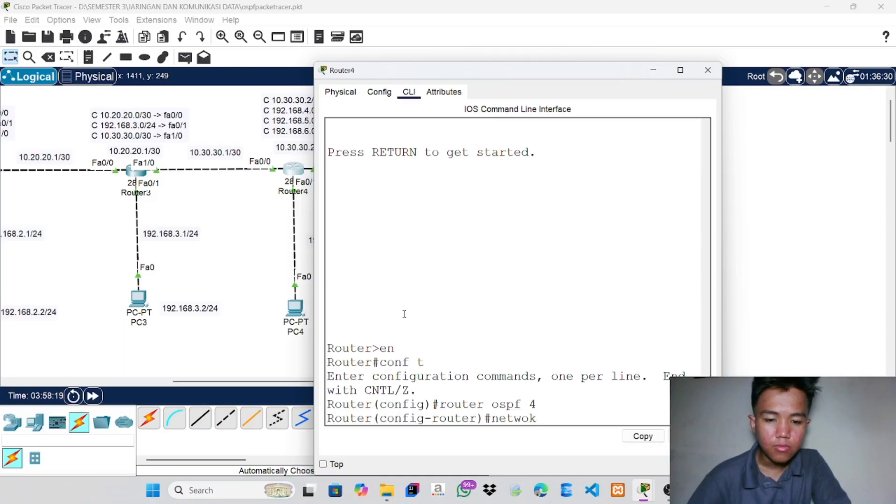
key("BackSpace")
type("rk")
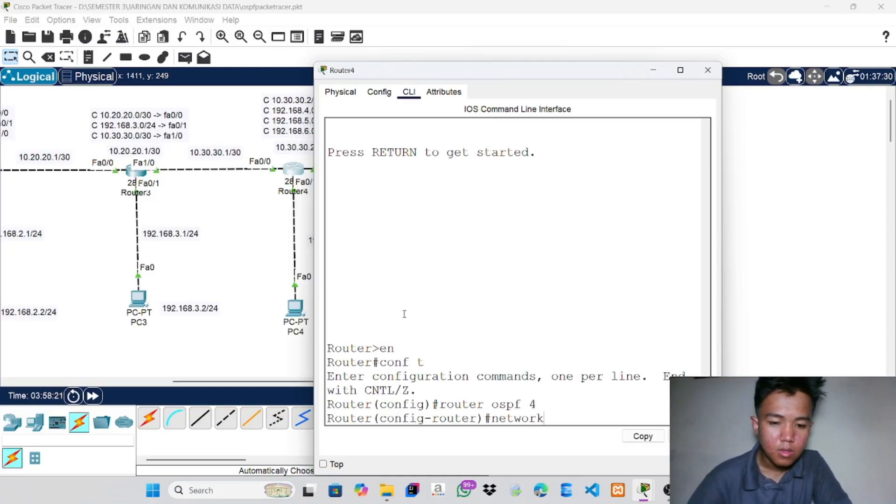
type(" 192")
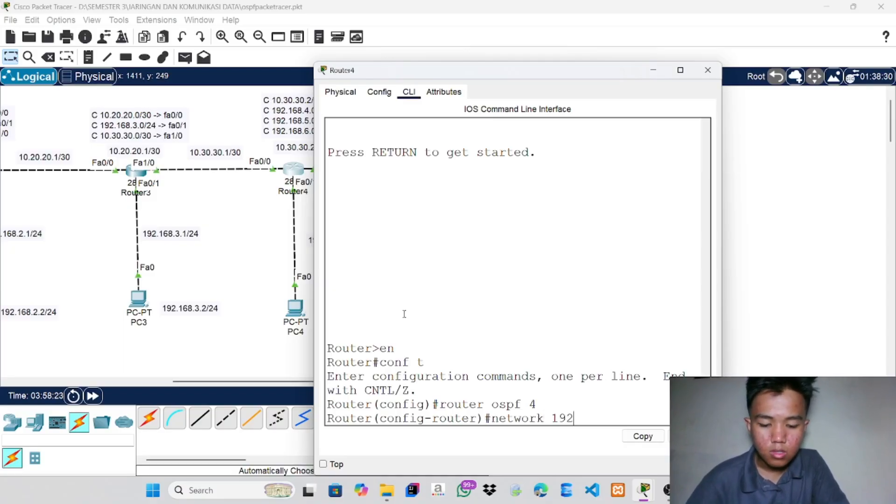
type(".168.")
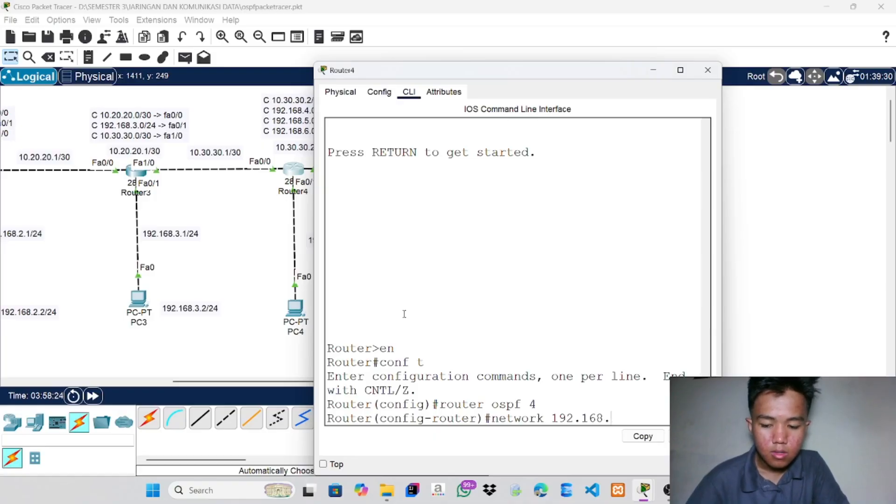
type("5.0")
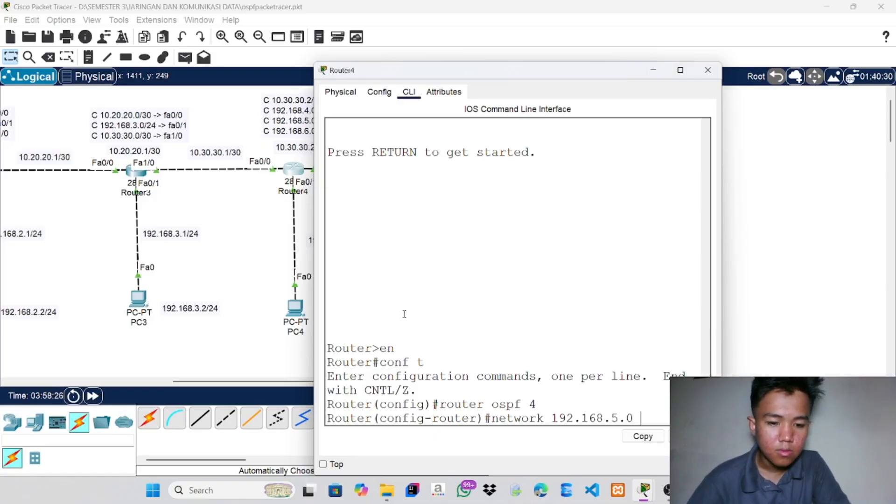
type(" 0.0.")
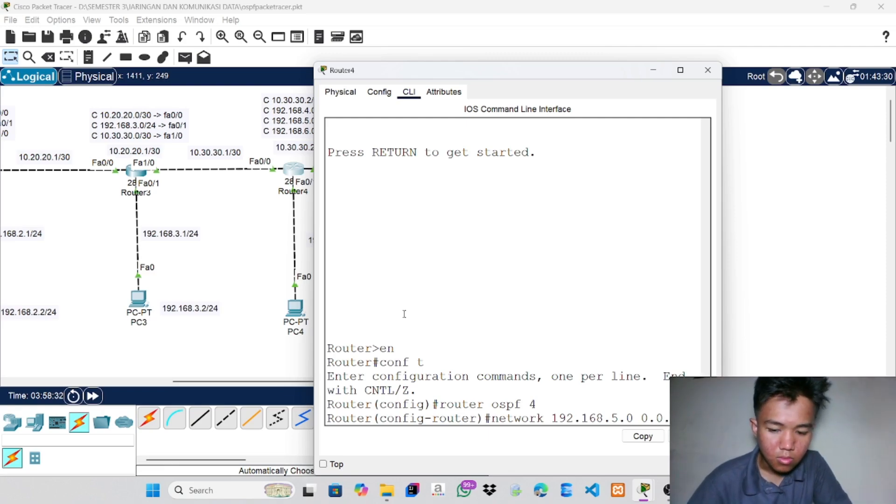
type("0.255 ar")
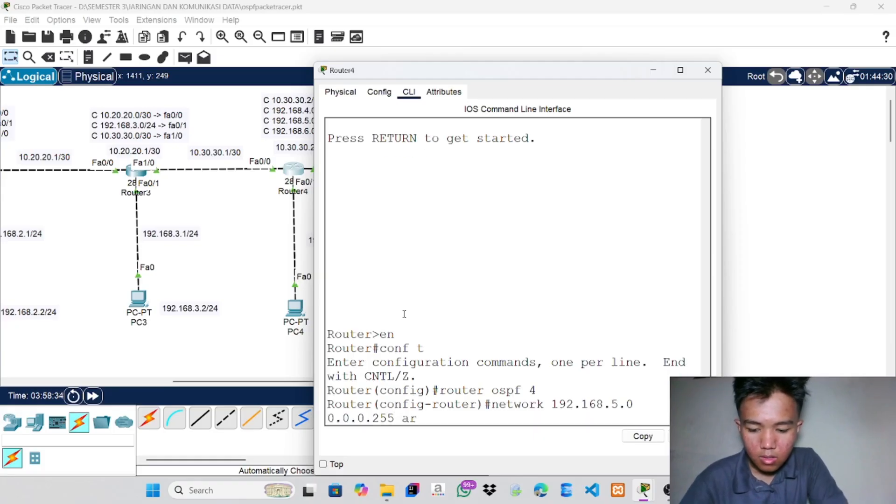
type("ea 0")
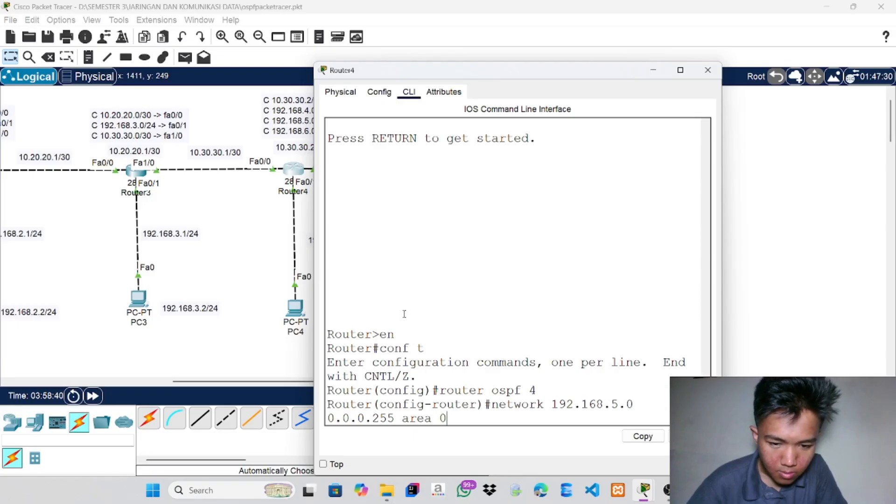
key("Return")
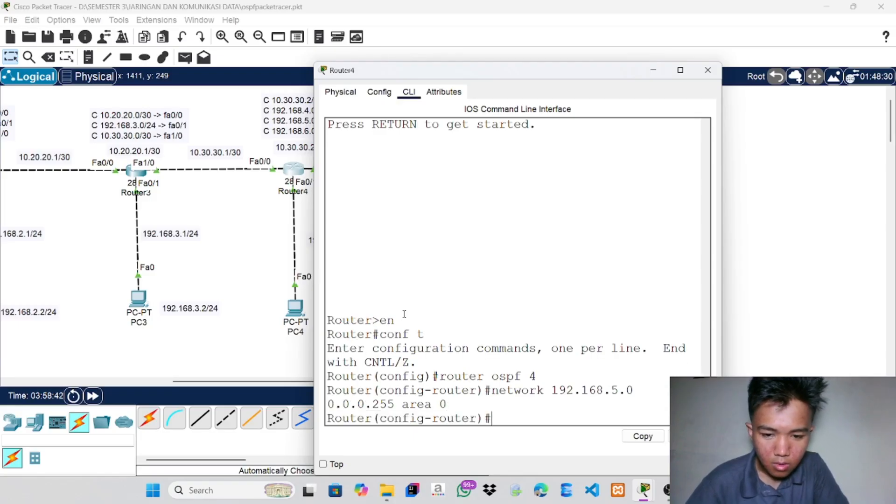
Advertise network 192.168.6.0 with wildcard mask 0.0.0.255 in OSPF area 0 on Router4 and close its window
type("netwo")
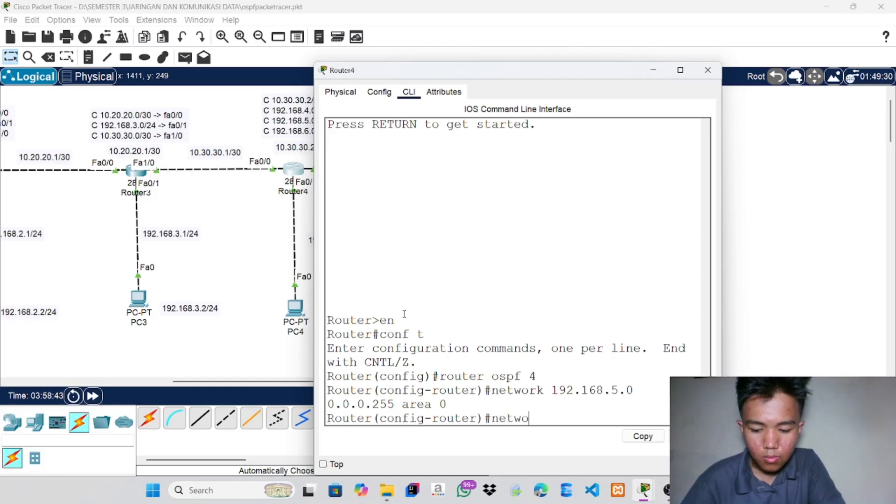
type("rk 1")
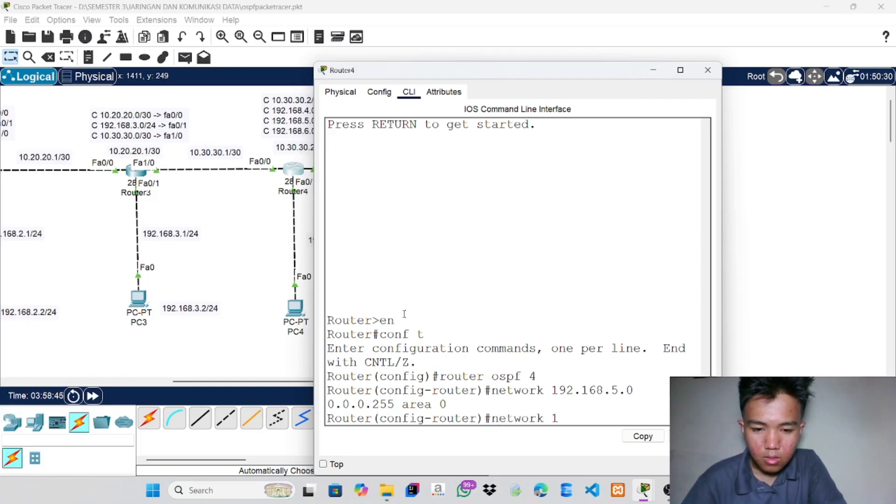
type("92")
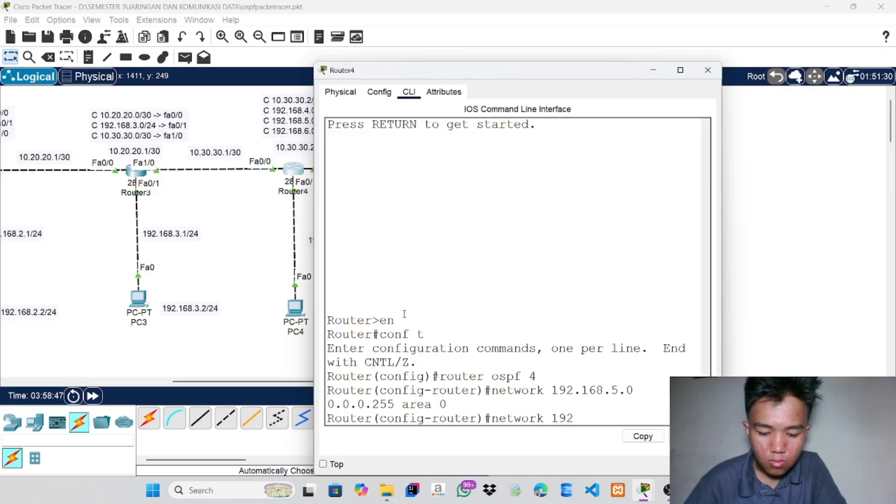
type(".168.")
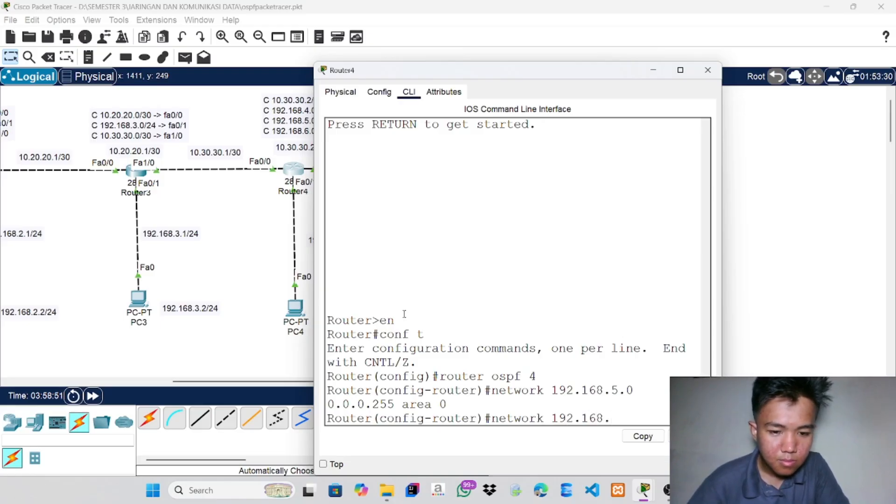
type("6.0 ")
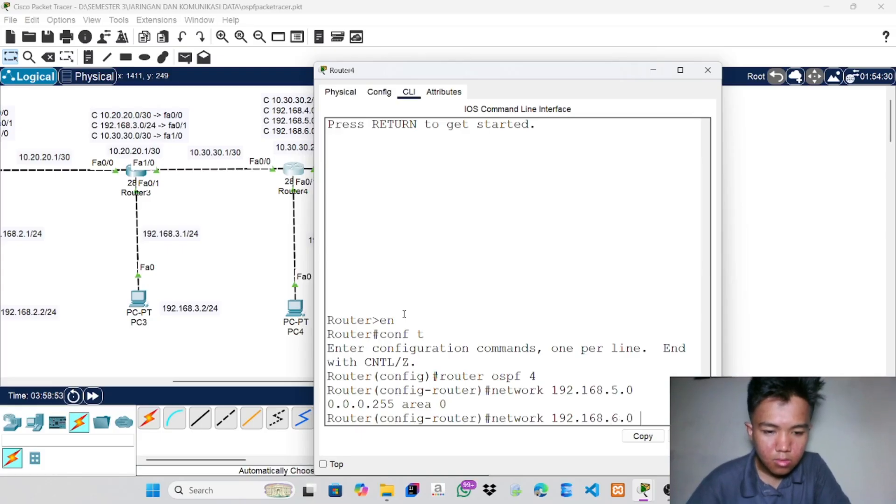
type("0.0.")
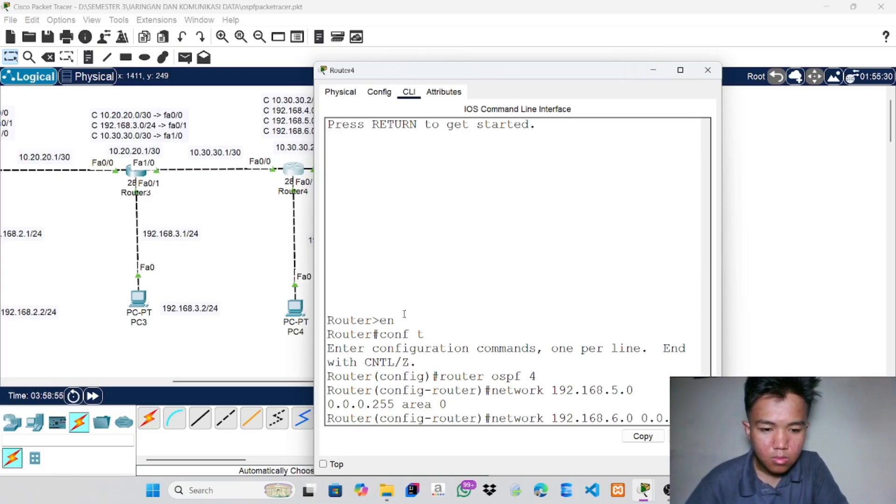
type("0.255")
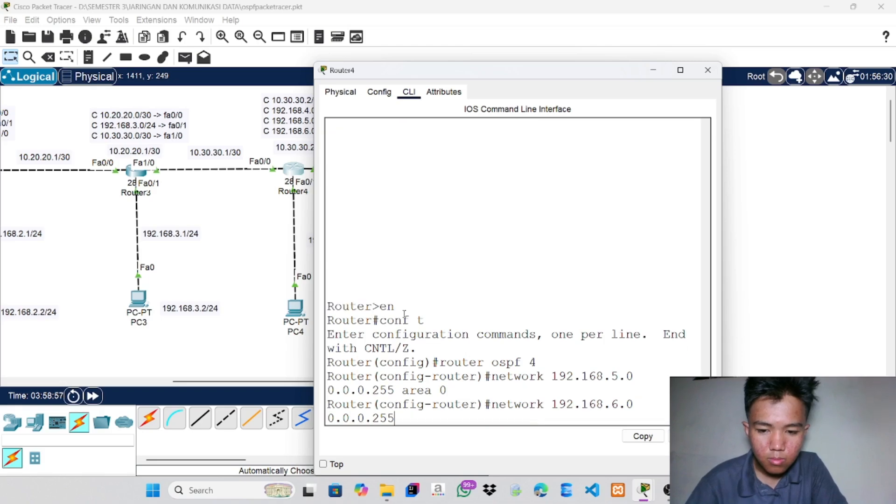
type(" a")
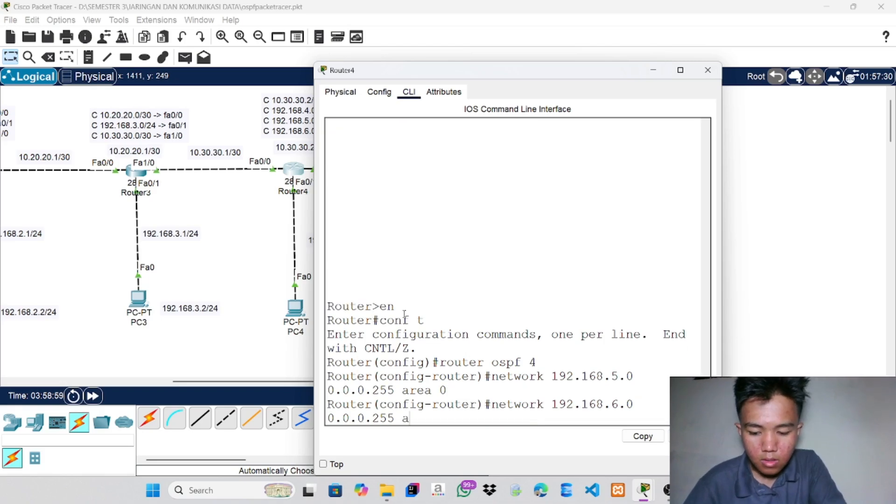
type("rea 0")
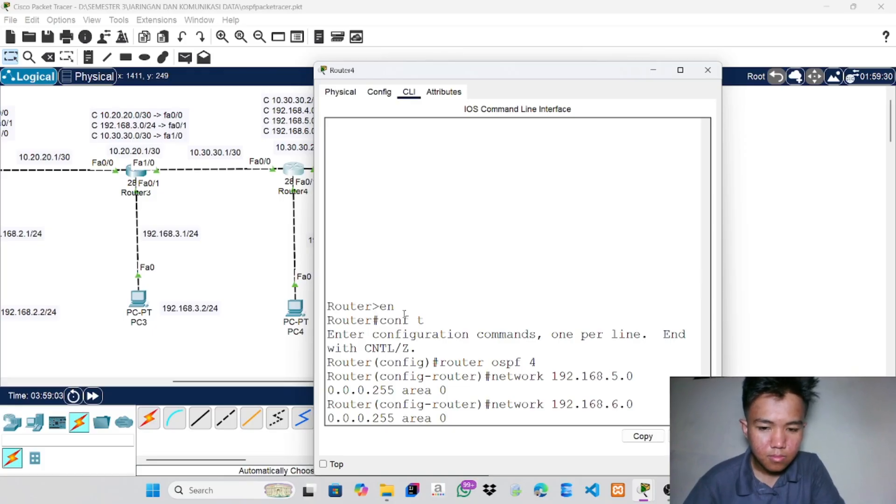
key("Return")
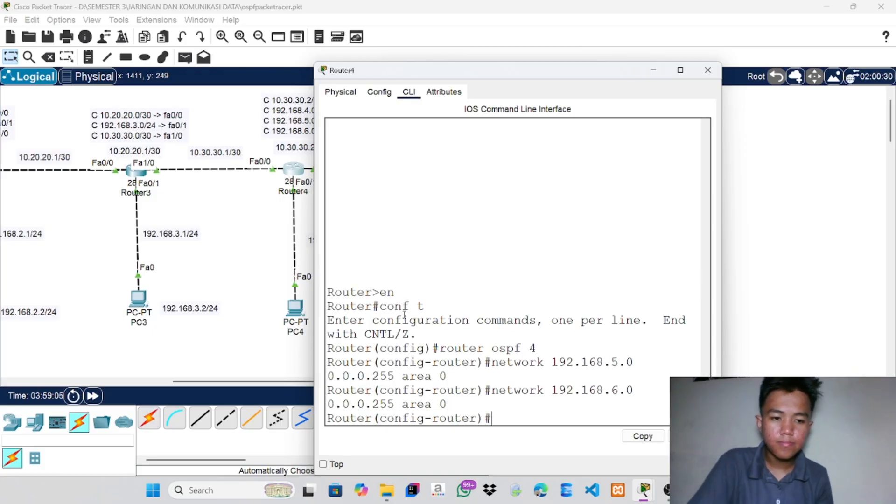
left_click(707, 70)
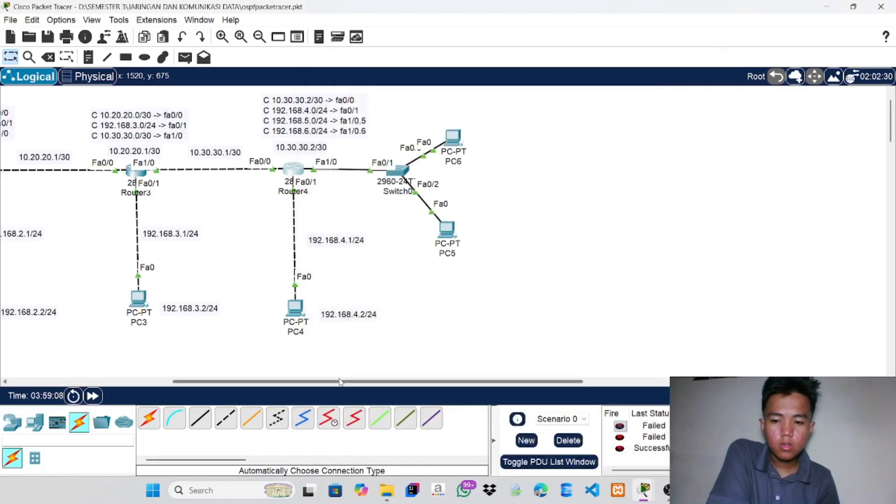
Open Router1's command line and enter global configuration mode with "en" and "conf t"
left_click_drag(339, 381, 173, 351)
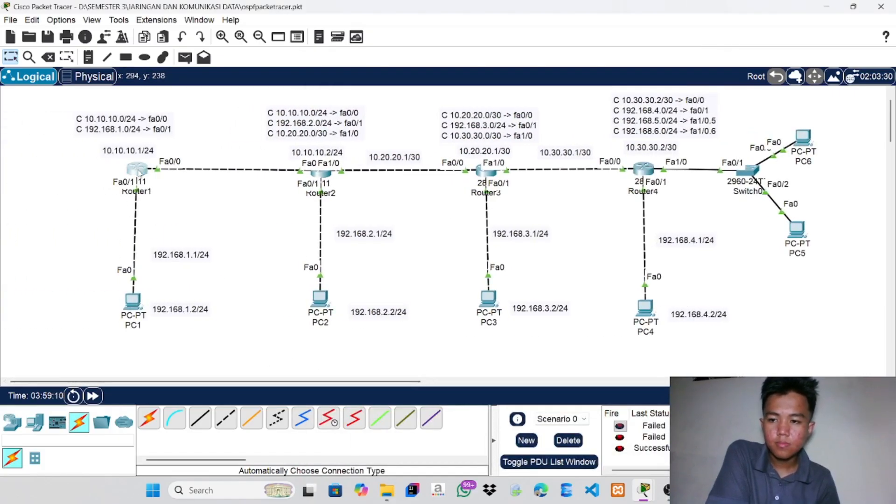
left_click(137, 169)
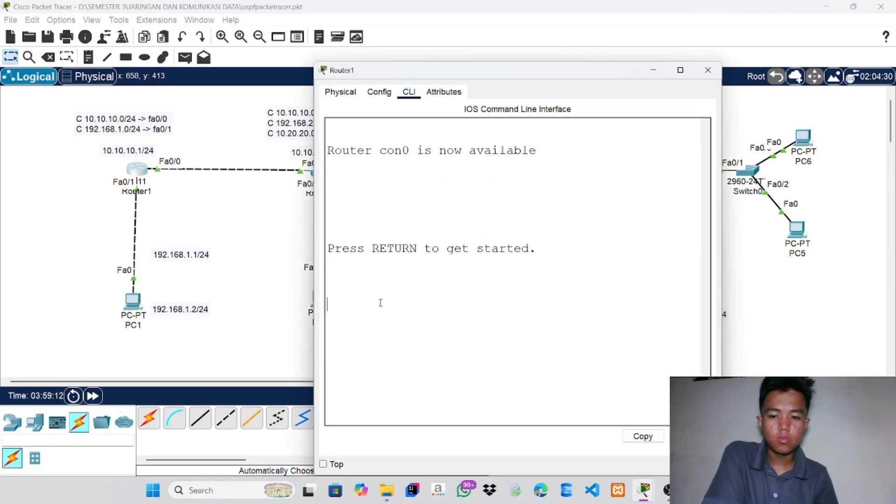
key("Return")
type("en")
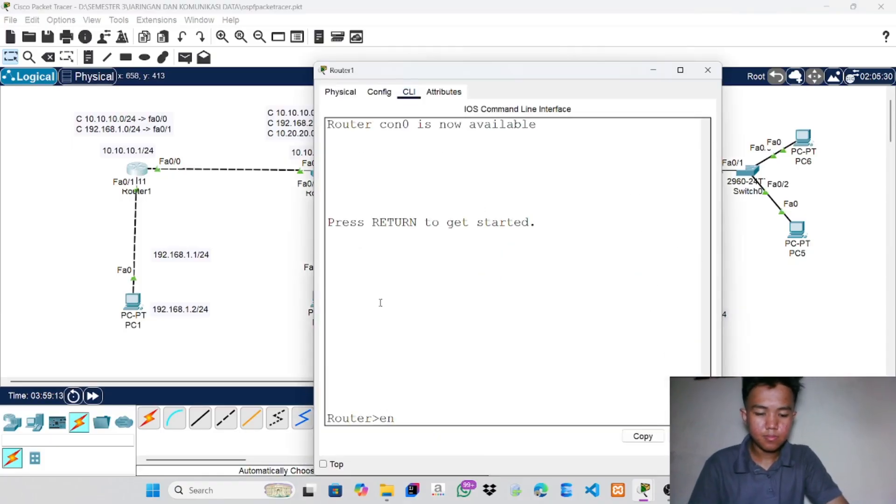
key("Return")
type("conf t")
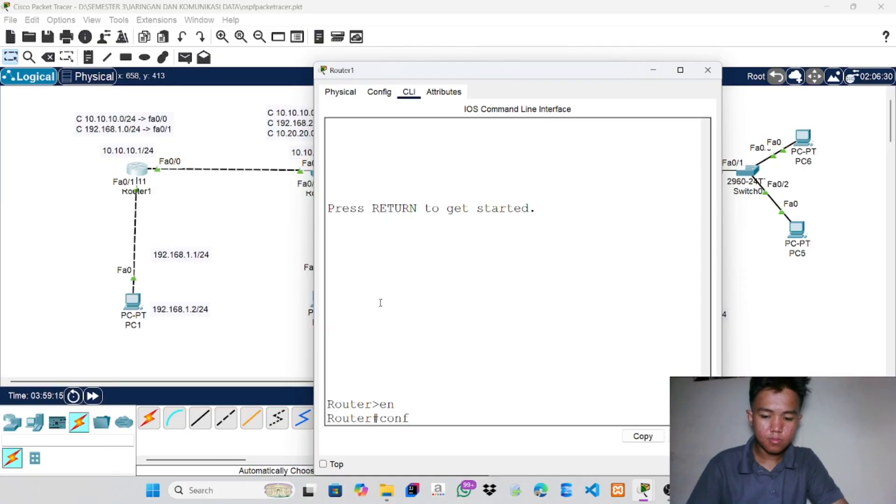
key("Return")
Display Router1's complete routing table with "do show ip route" and dismiss the open Router1 and Router2 windows
type("do sh")
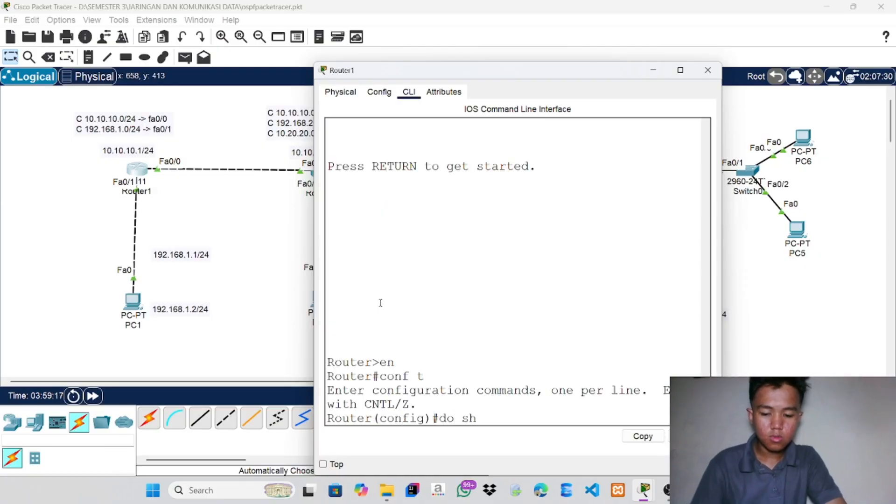
type("ow ip")
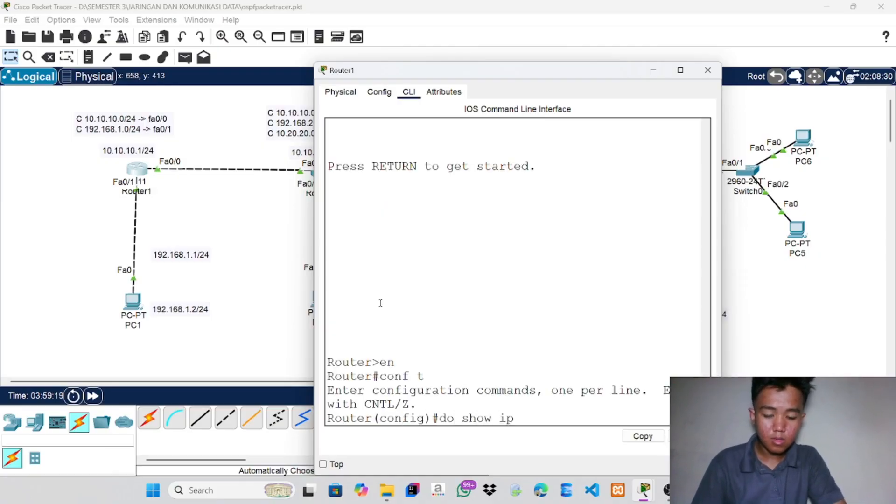
type(" route")
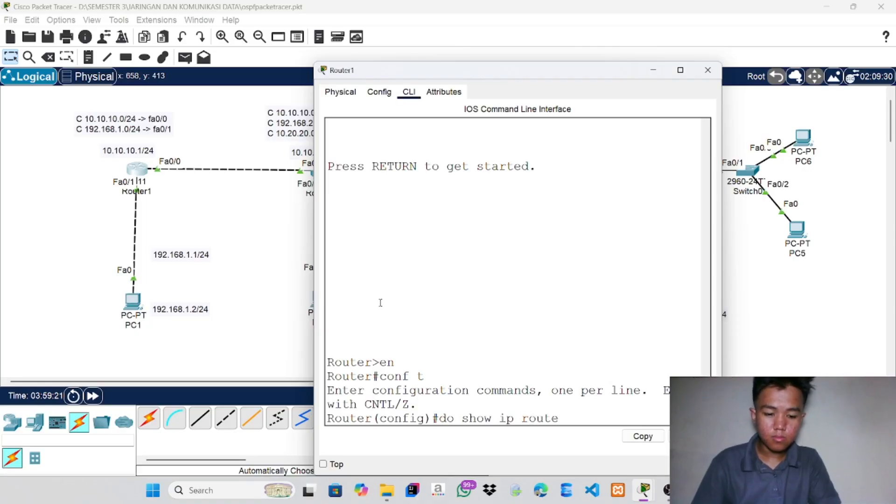
key("Return")
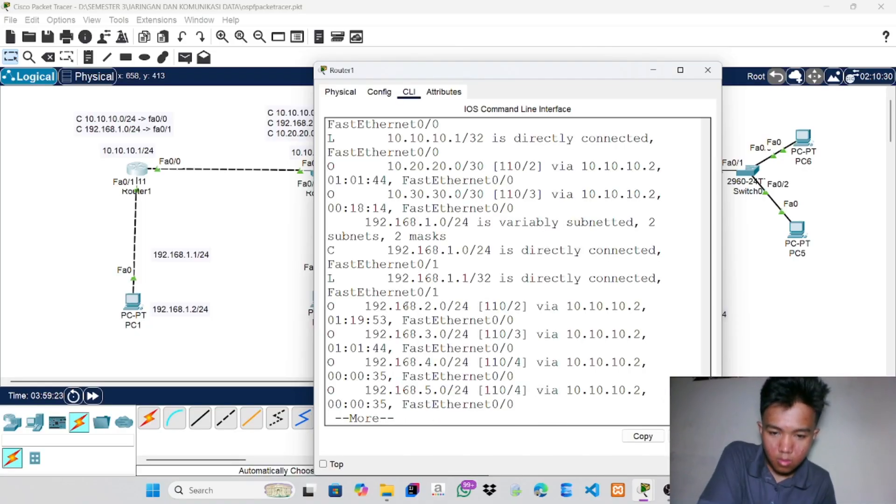
scroll(455, 347, "down", 1)
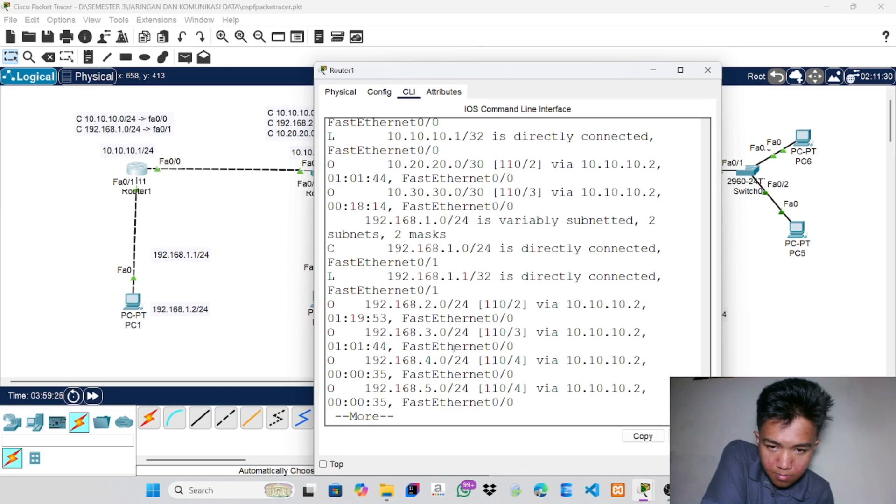
scroll(454, 348, "up", 1)
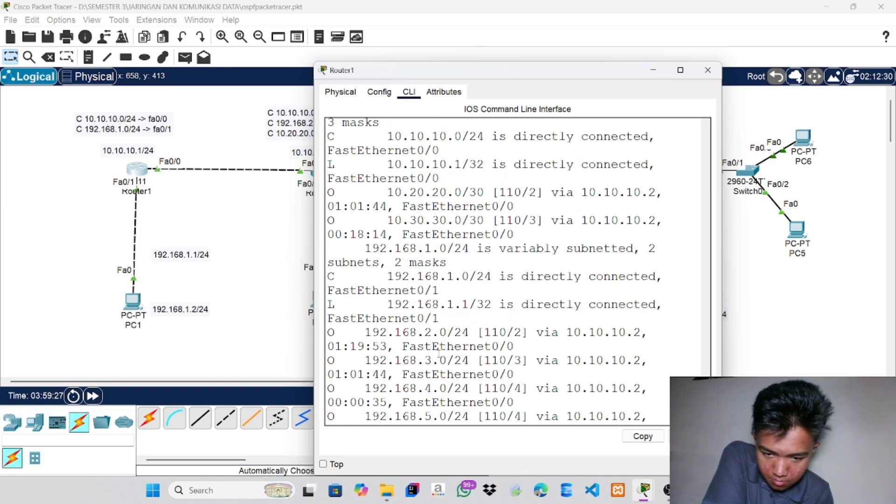
scroll(438, 358, "down", 1)
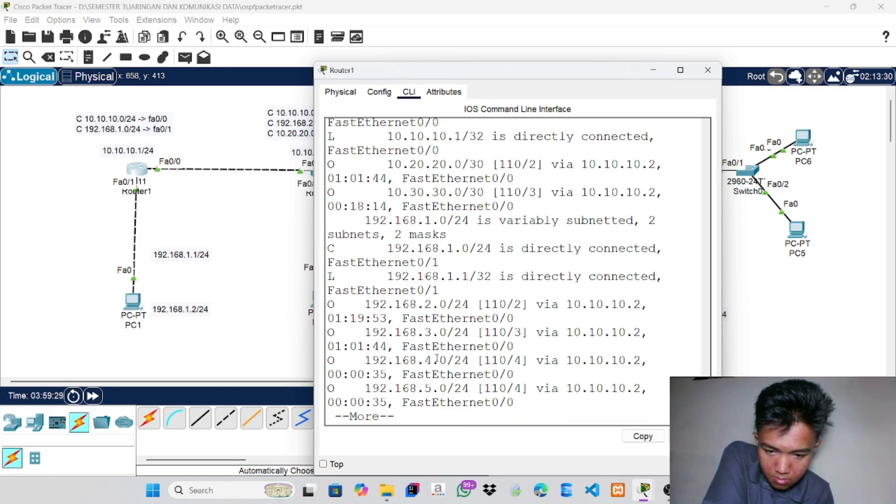
key("Return")
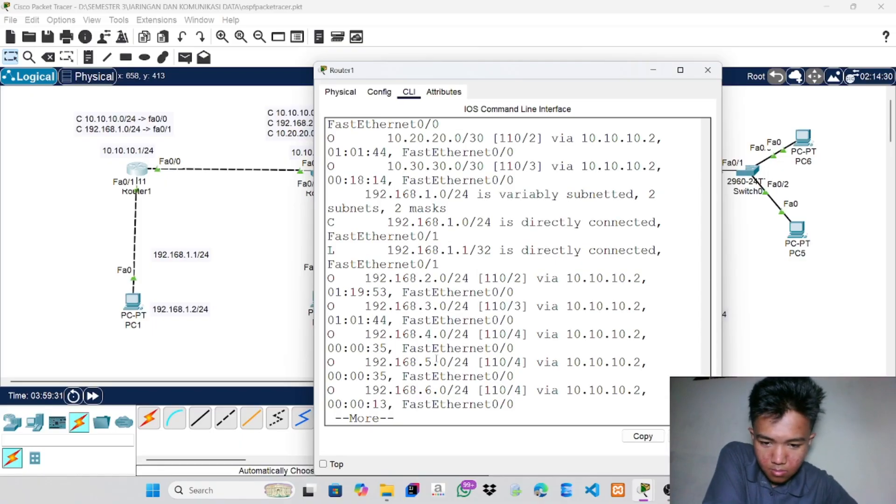
key("Return")
key("Return")
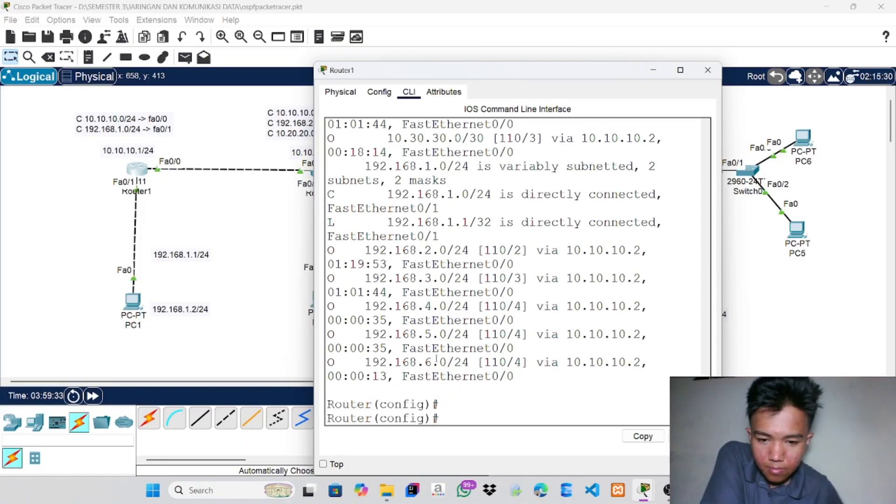
left_click(707, 70)
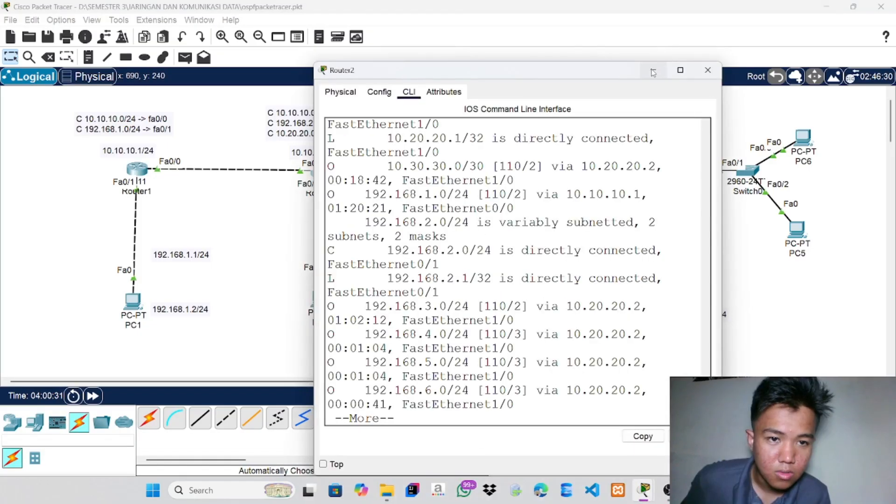
left_click(653, 71)
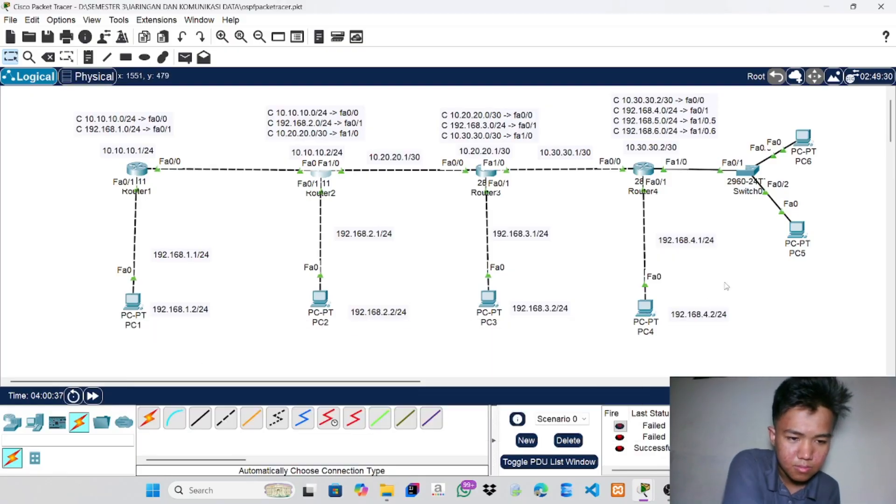
left_click(156, 422)
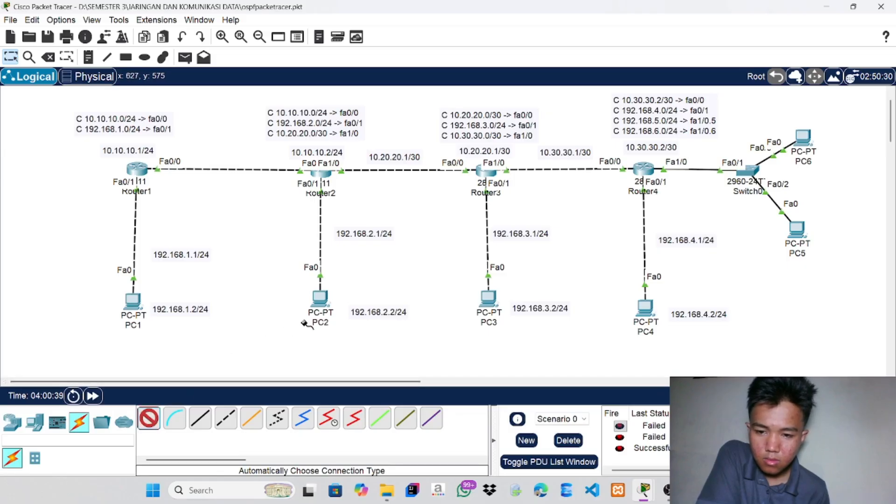
left_click(647, 308)
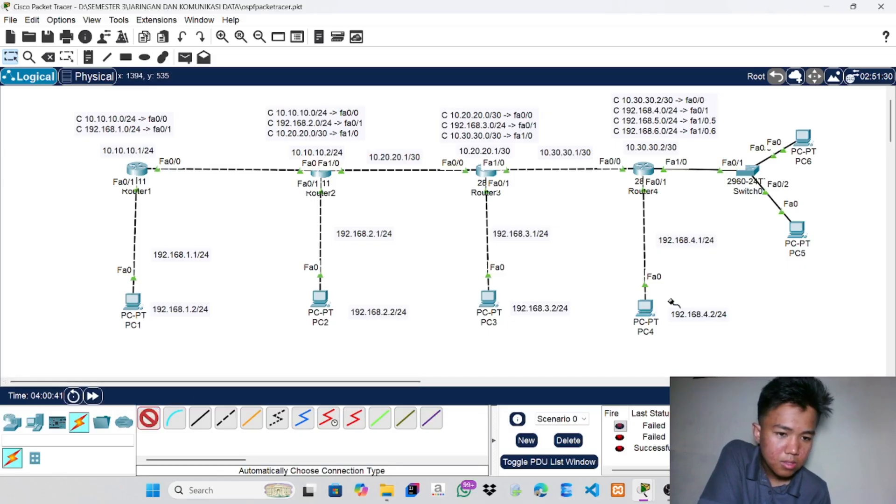
left_click(799, 238)
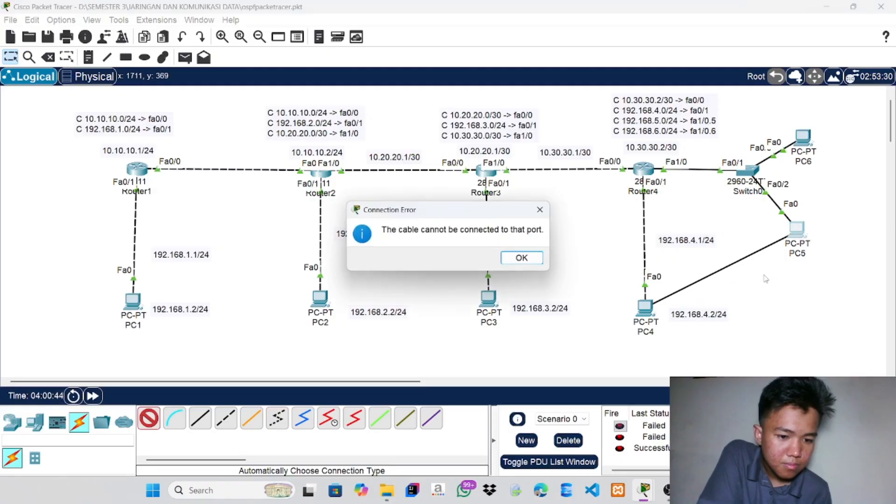
left_click(522, 258)
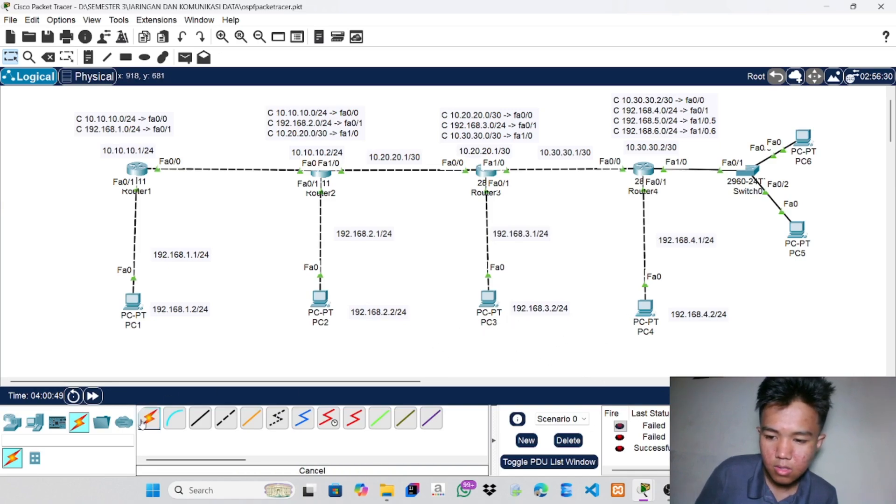
left_click(149, 418)
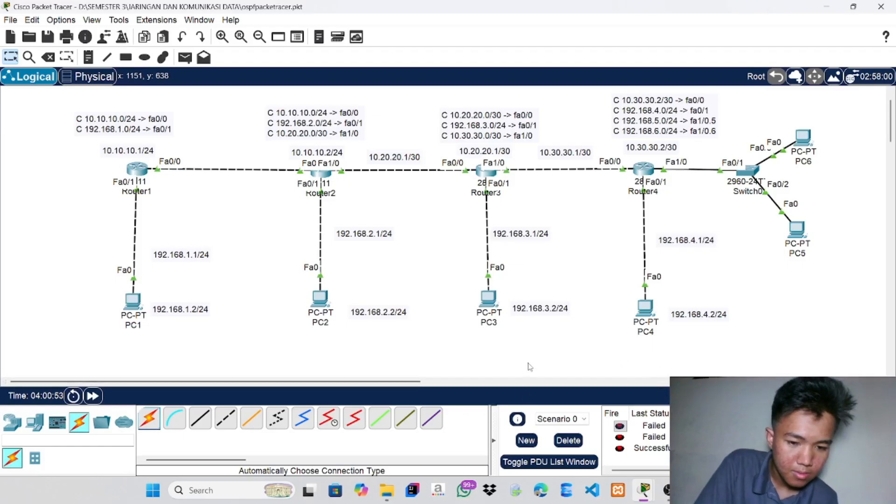
Delete the current PDU scenario's test results and send a simple PDU from PC4 to PC5
left_click(567, 440)
left_click(185, 57)
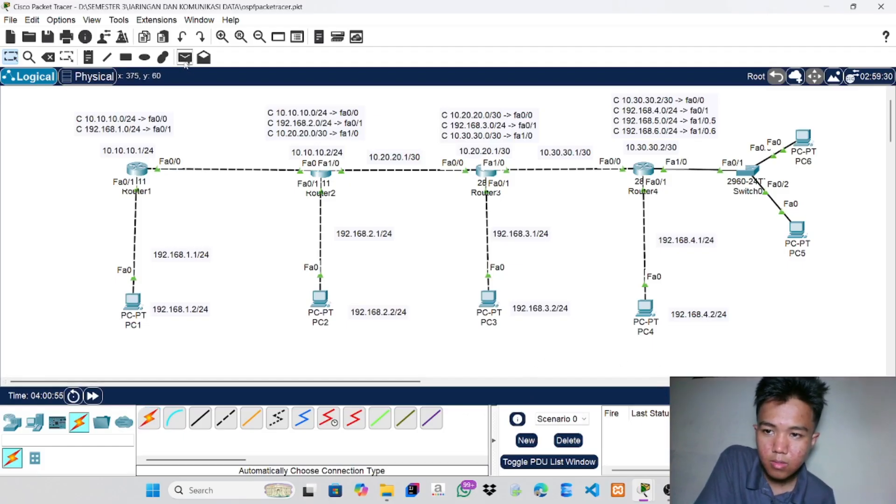
left_click(646, 308)
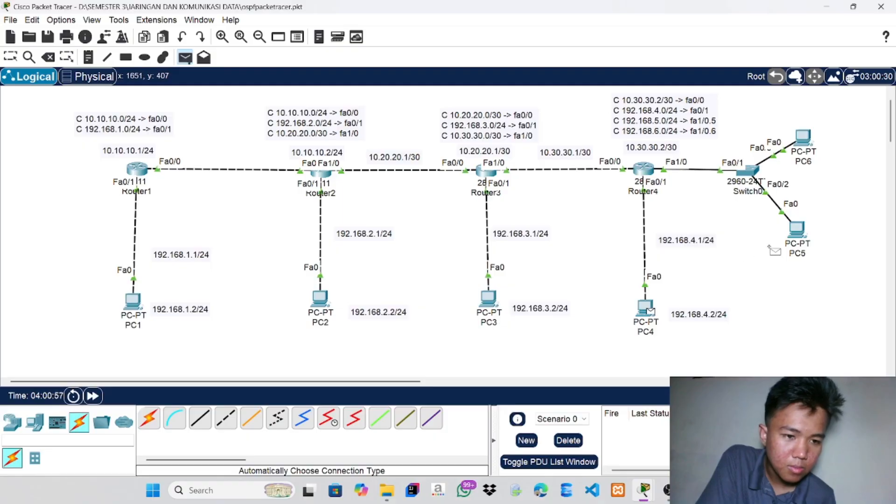
left_click(797, 230)
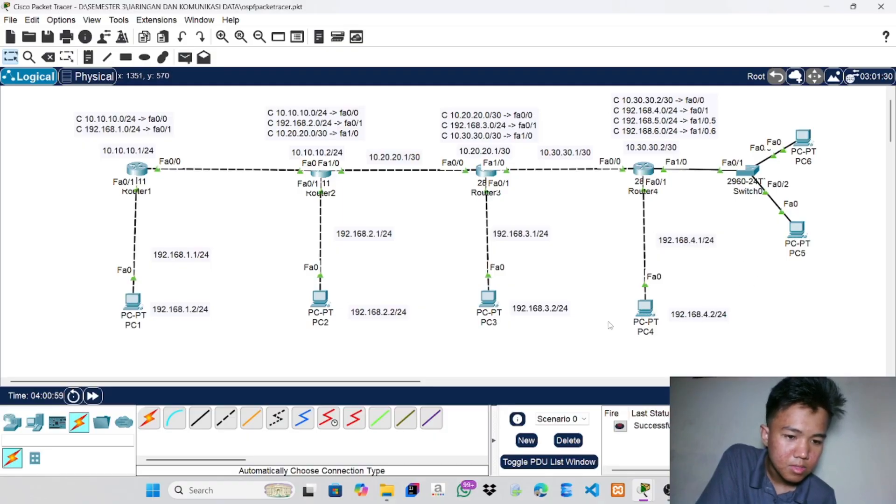
Test connectivity to PC5 by sending a simple PDU from PC3 and another from PC2
left_click(184, 57)
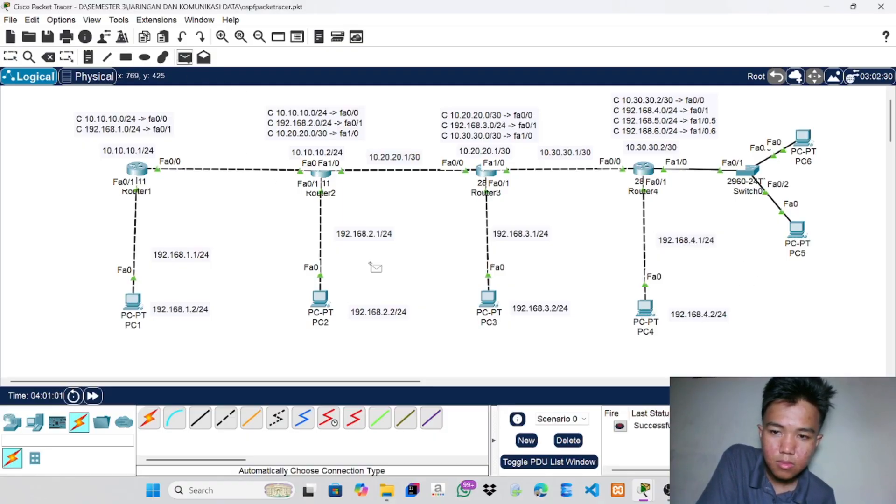
left_click(488, 297)
left_click(797, 231)
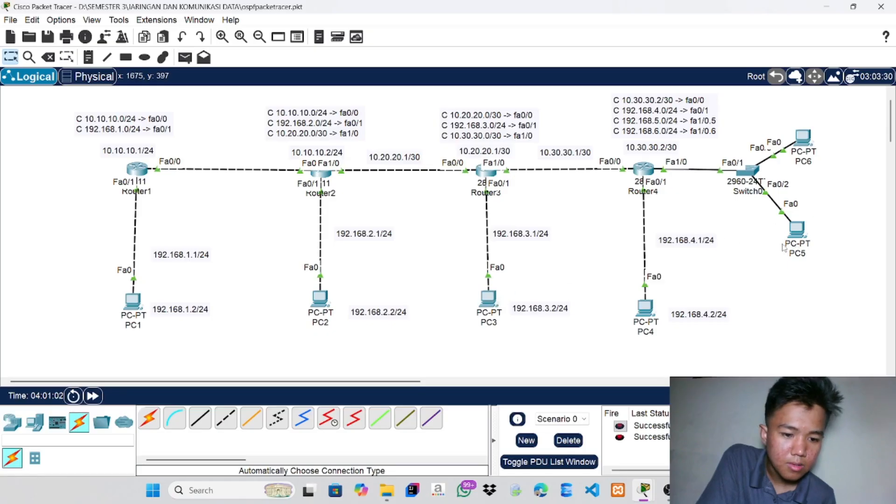
left_click(184, 58)
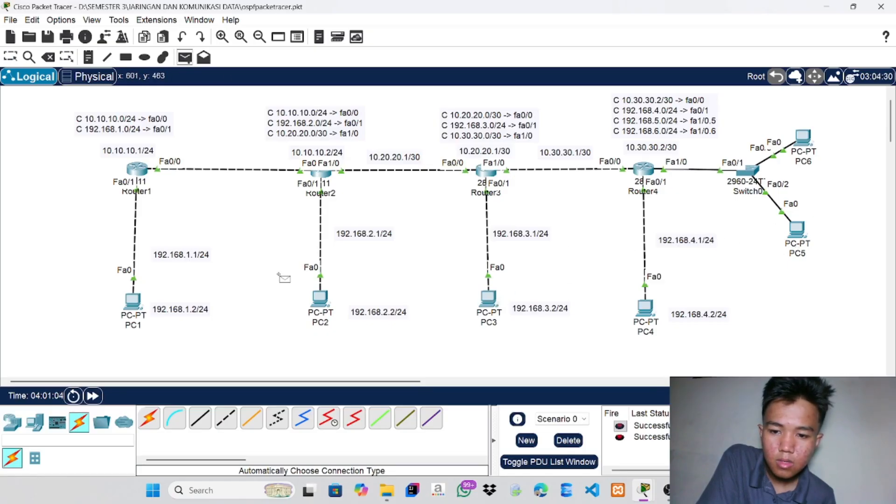
left_click(320, 298)
left_click(802, 243)
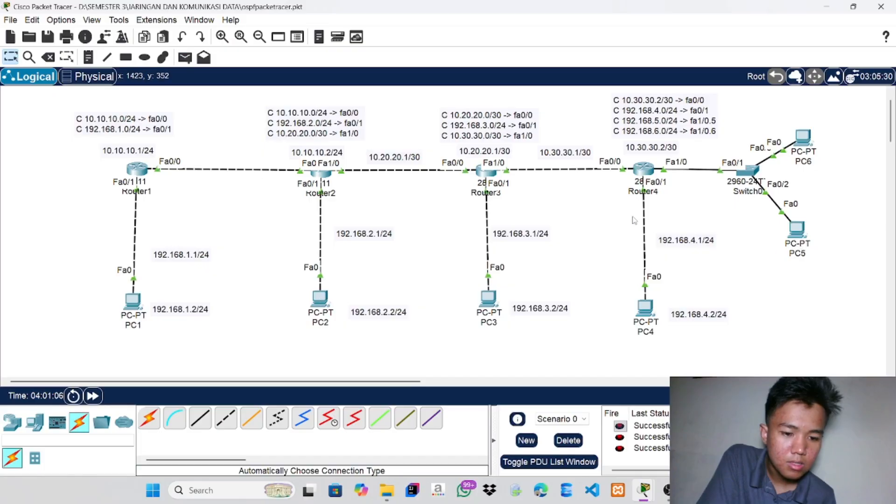
Send a simple PDU from PC1 to PC6 to test connectivity across the whole topology
left_click(186, 60)
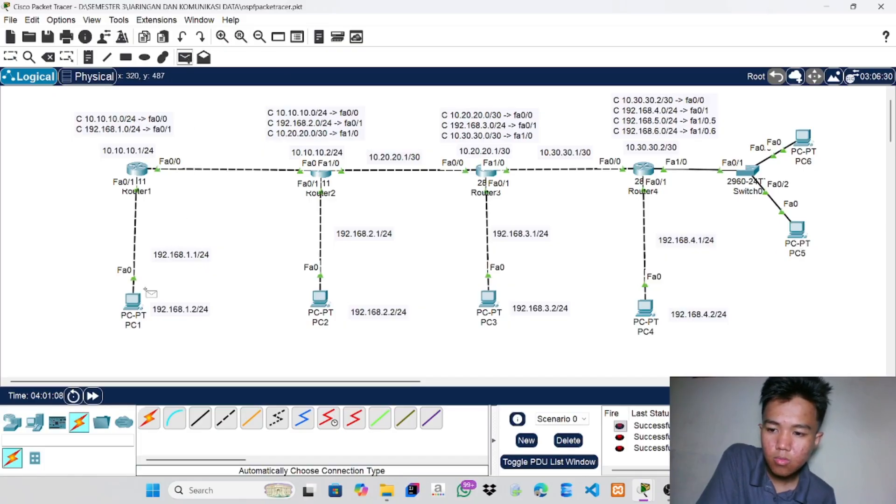
left_click(135, 303)
left_click(803, 138)
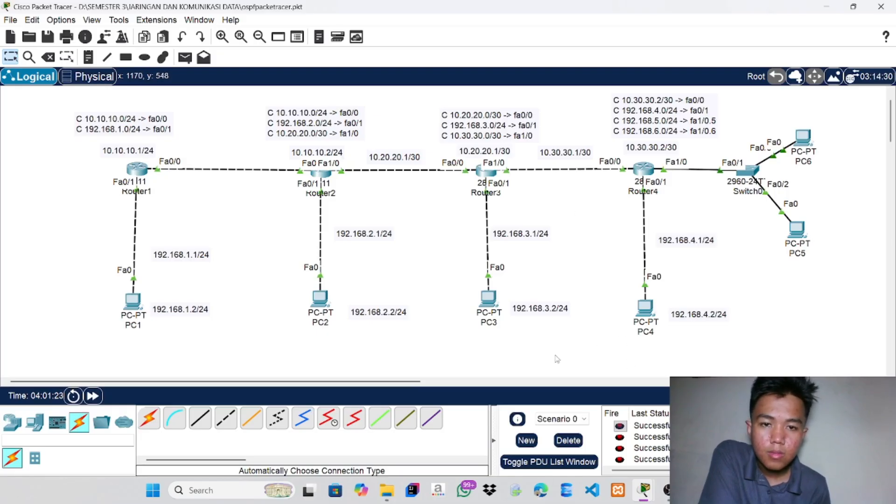
left_click(667, 490)
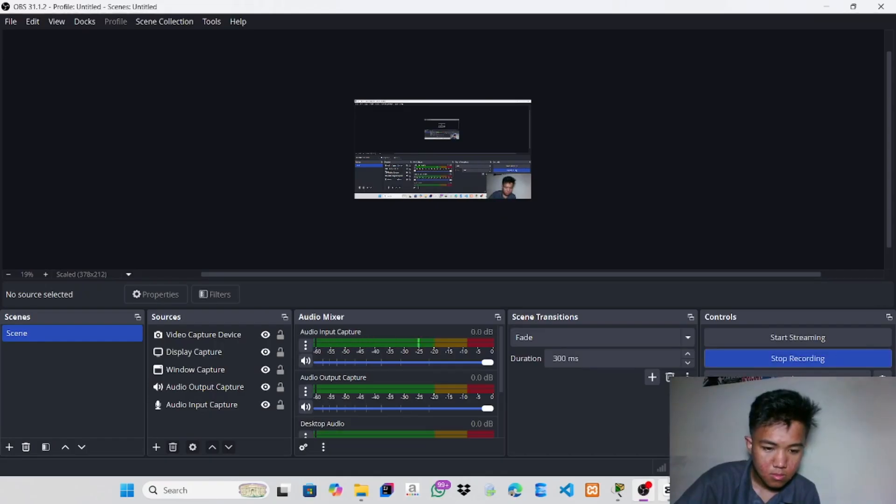
mouse_move(619, 491)
left_click(425, 426)
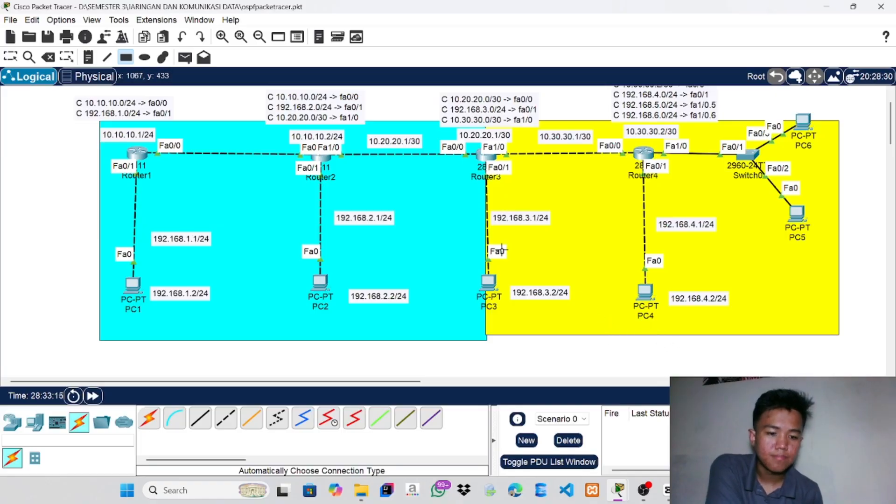
Leave the rectangle drawing tool, open Router3's command line and enter global configuration mode with "en" and "conf t"
scroll(570, 288, "down", 1)
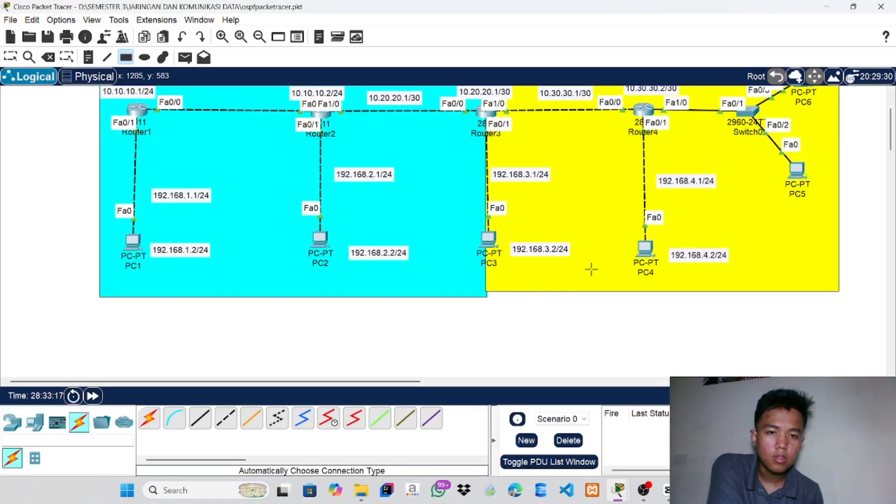
left_click(6, 57)
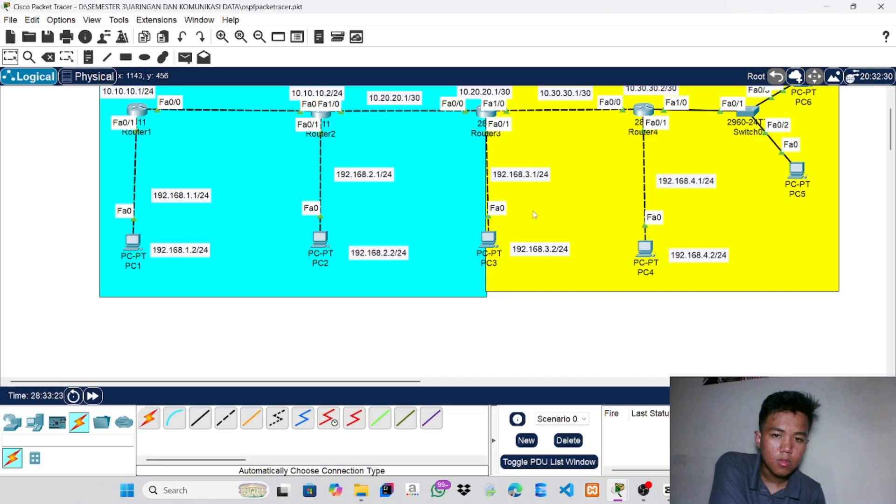
left_click(480, 112)
left_click(498, 396)
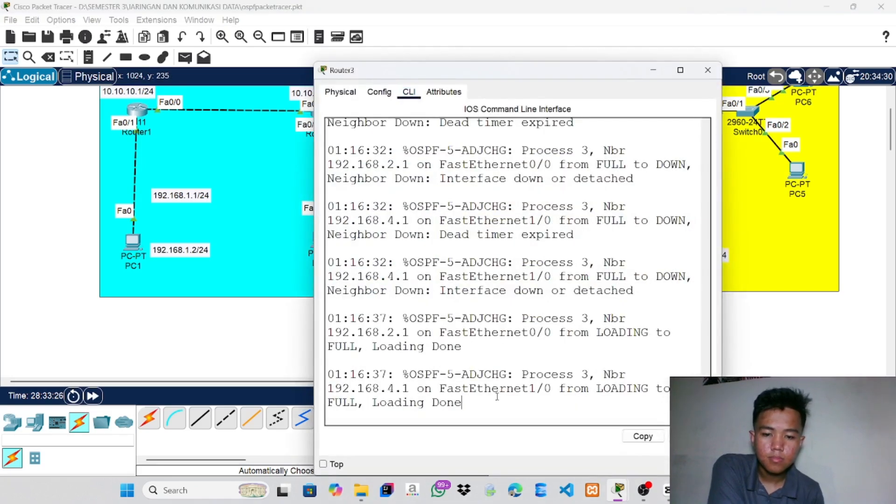
key("Return")
type("en")
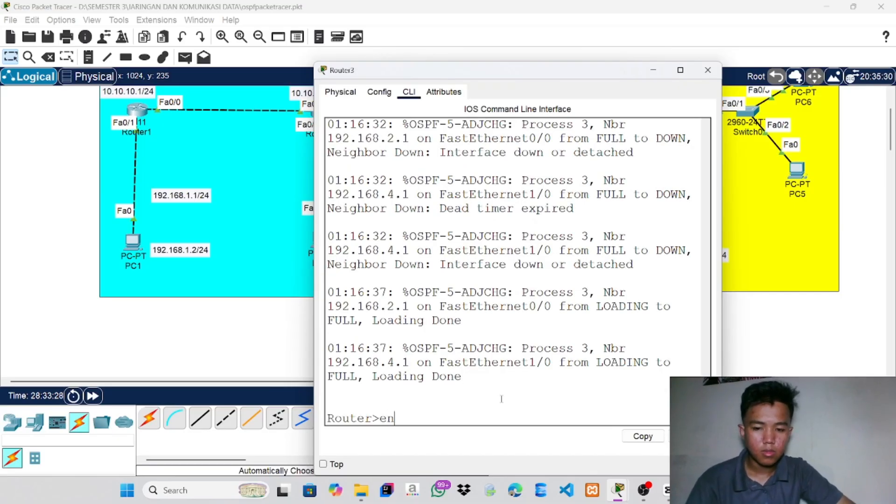
key("Return")
type("conf t")
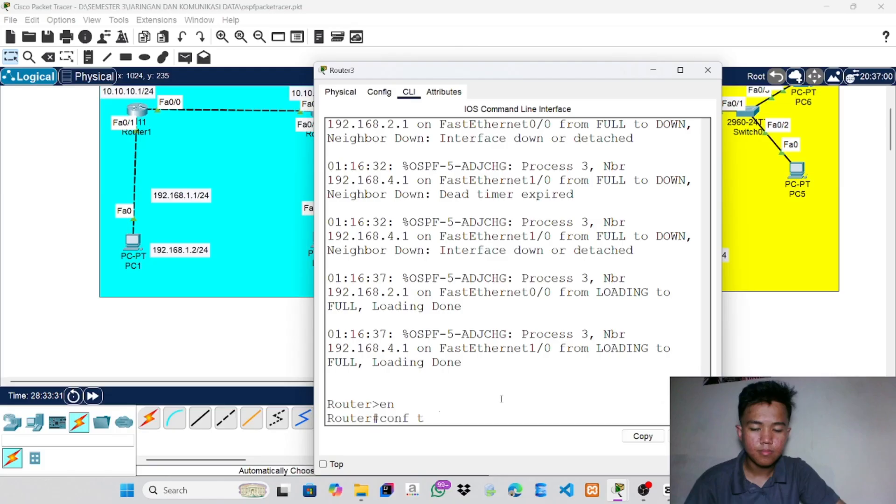
key("Return")
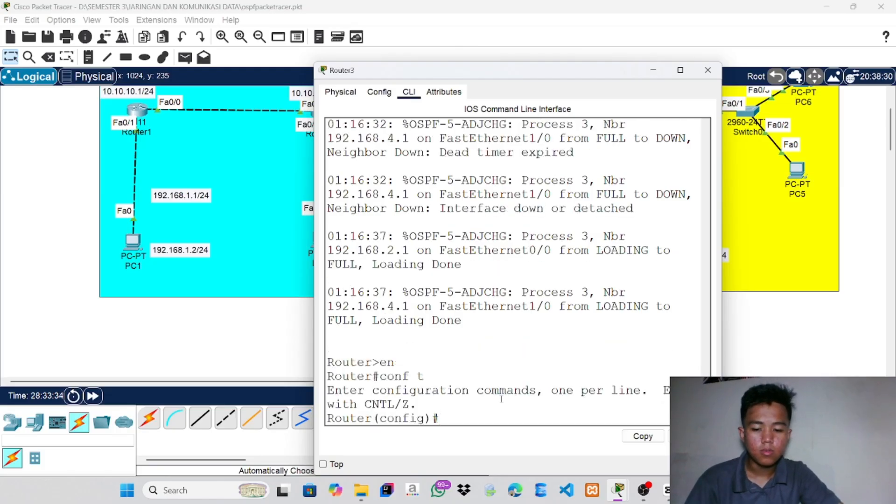
Enter the configuration mode of OSPF process 3 on Router3 with "router ospf 3"
type("router")
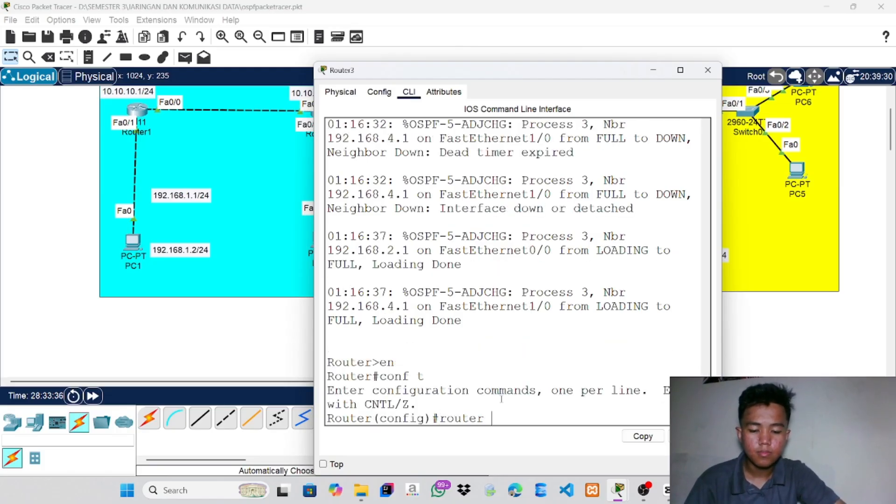
type(" os")
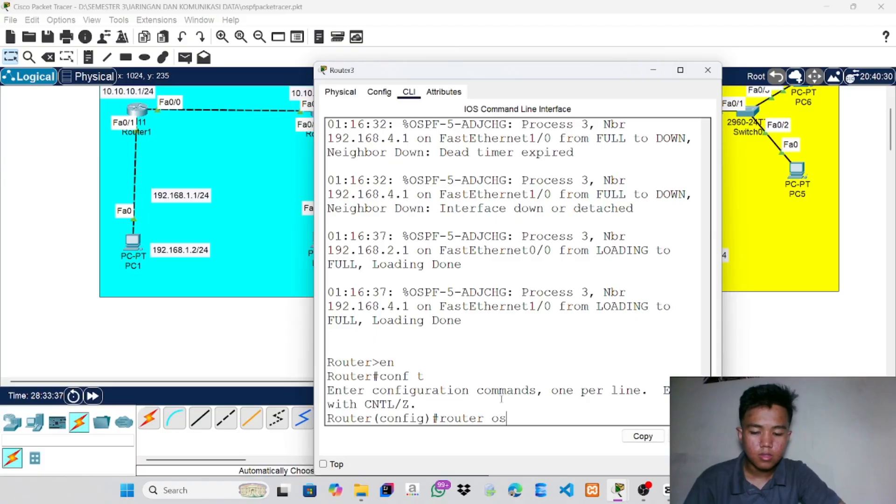
type("pf 3")
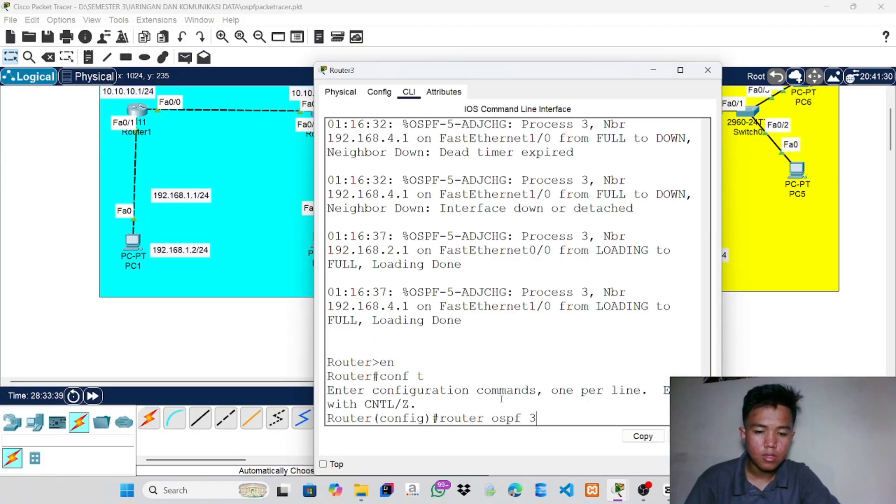
key("Return")
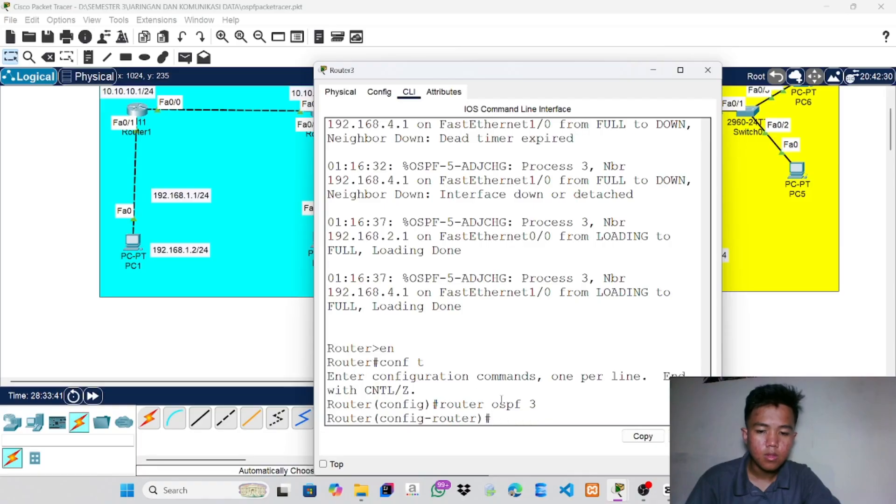
Write the command "no network 10.30.30.0 area 0" at the OSPF prompt without executing it
type("no network")
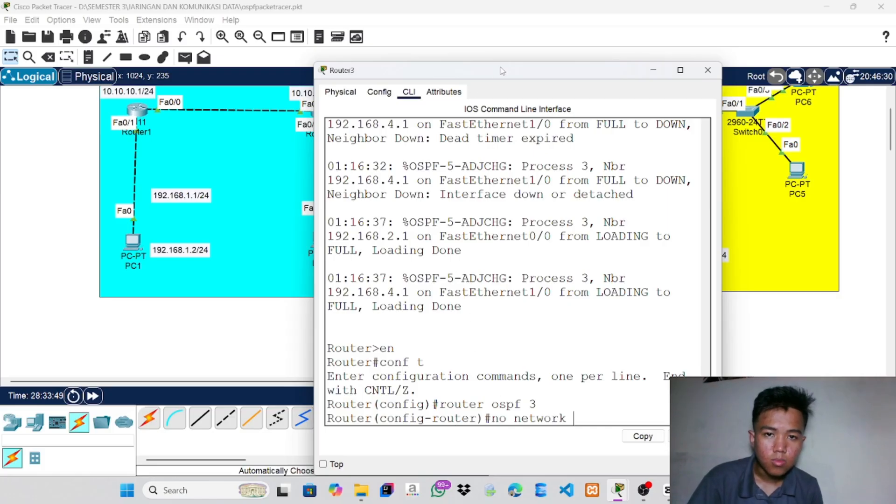
left_click_drag(503, 70, 477, 46)
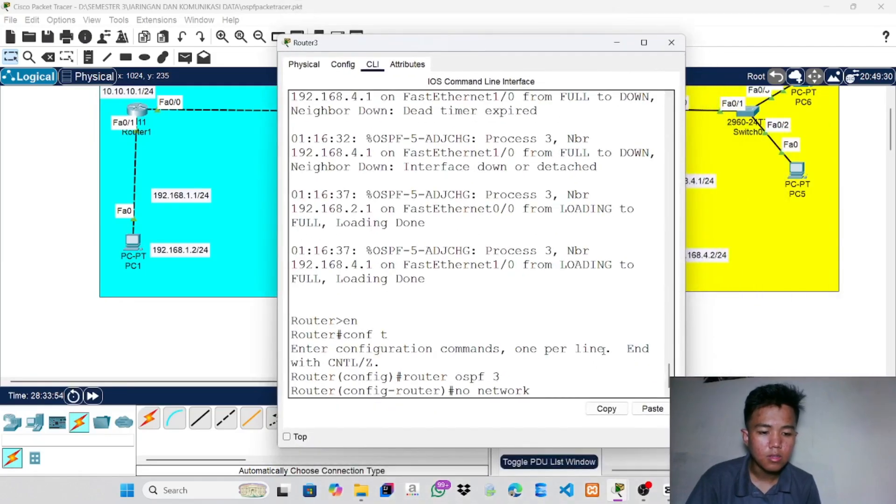
type("10.30.2")
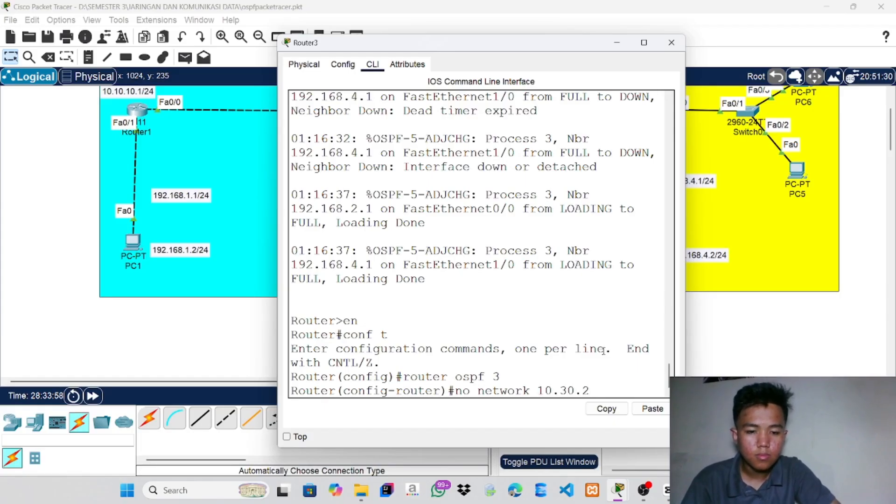
type("030.")
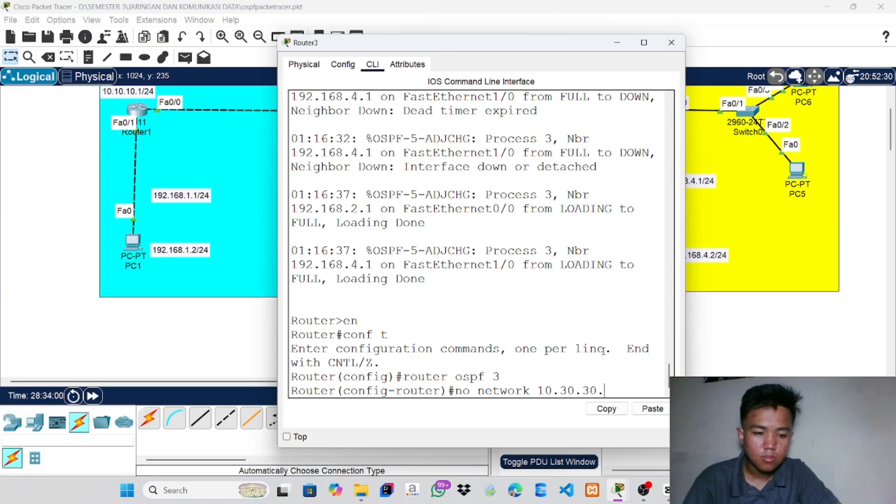
type("0")
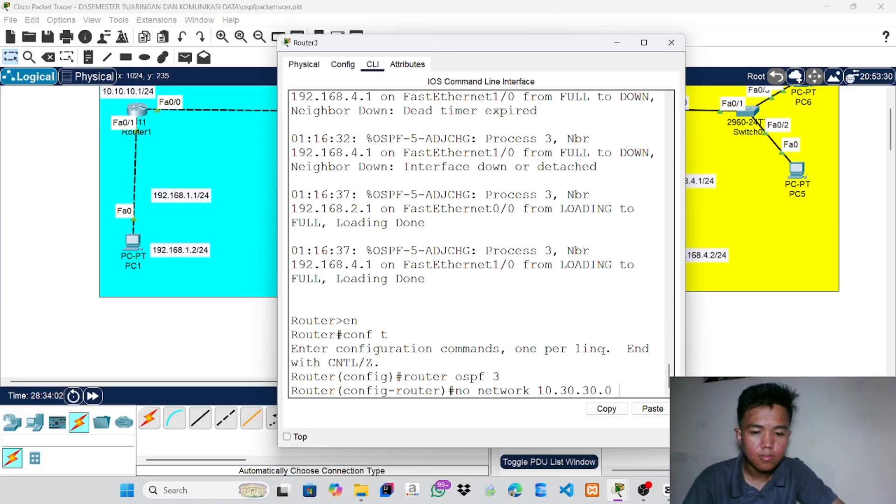
type(" area")
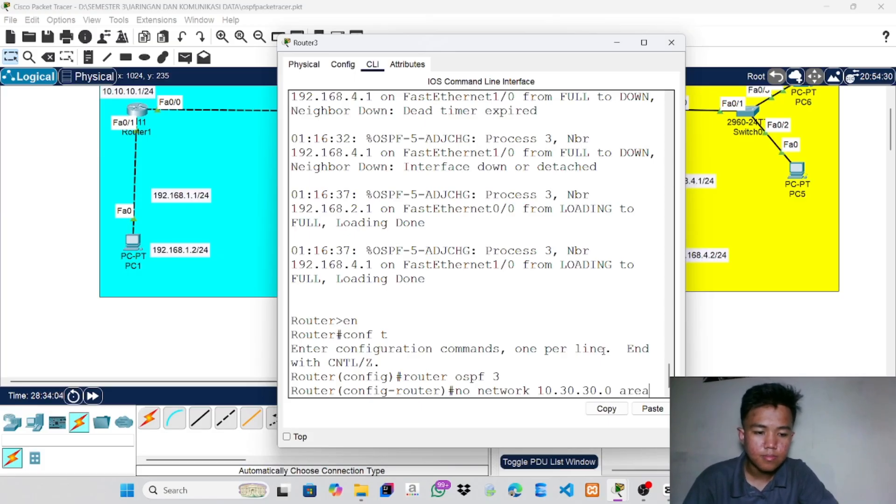
type(" 0")
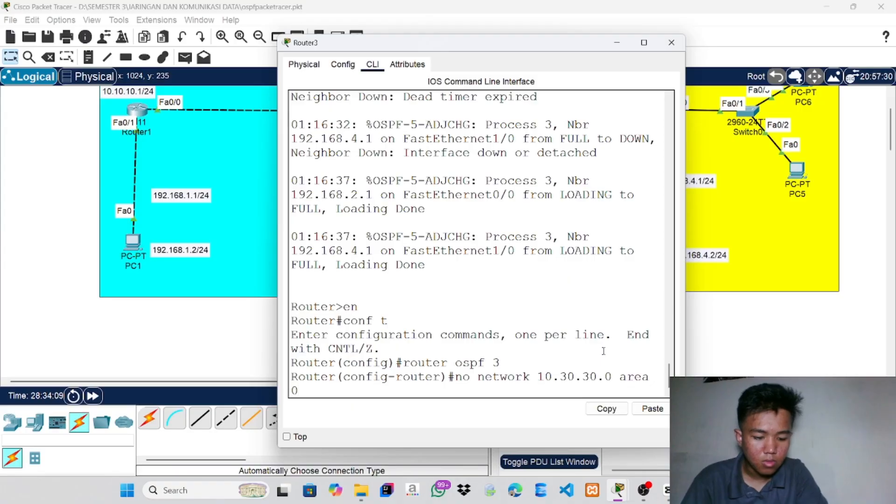
Insert the wildcard mask 0.0.0.3 before the area and run the command to remove network 10.30.30.0 from area 0
key("Left")
key("Left")
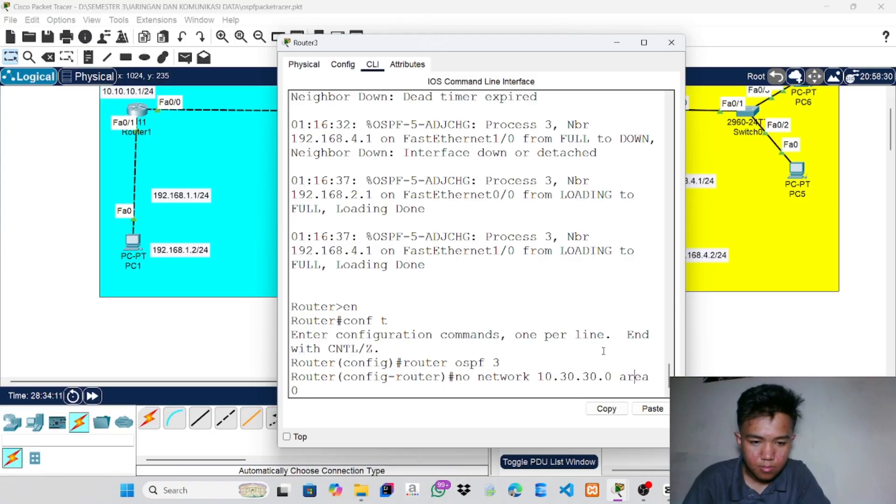
type("0.")
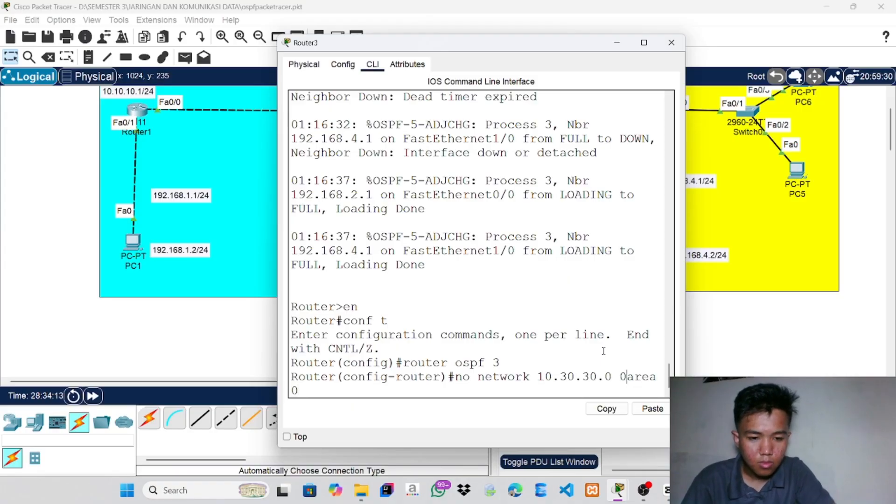
type("0")
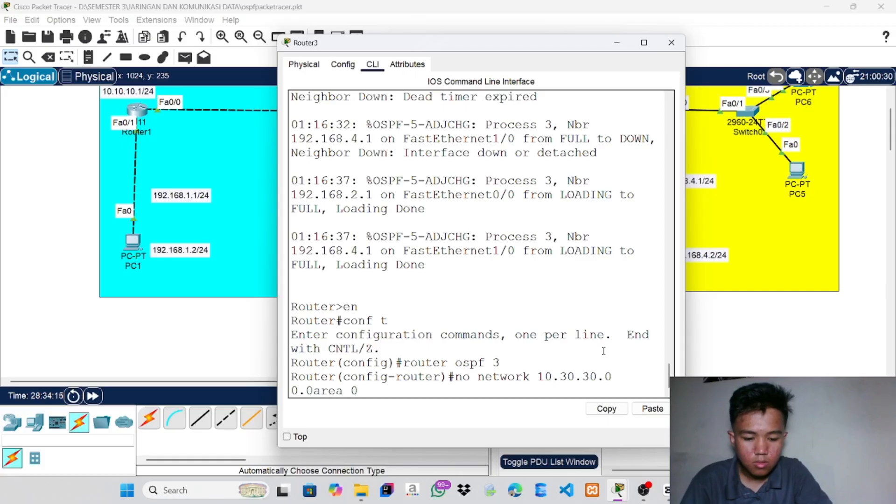
type(".0.3")
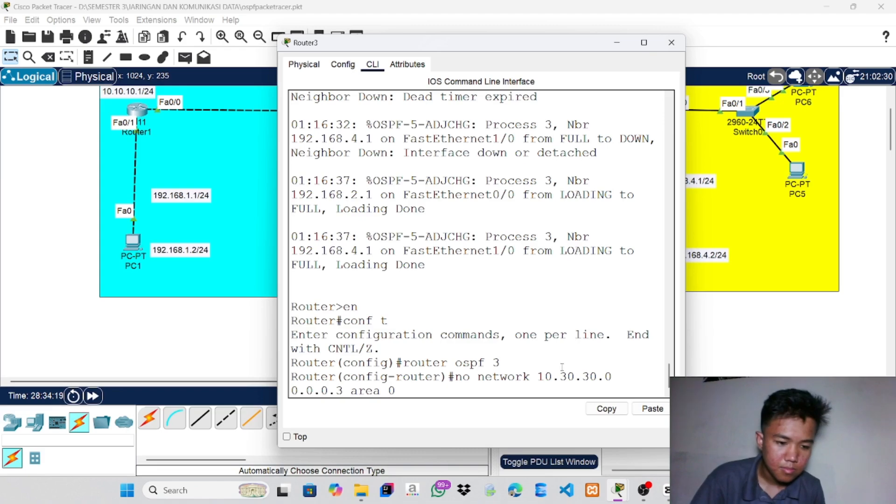
left_click(475, 389)
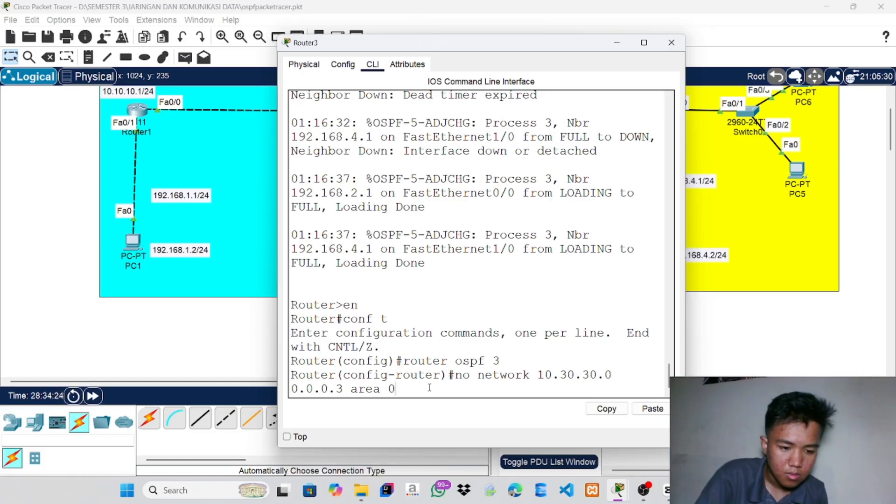
left_click_drag(427, 387, 551, 375)
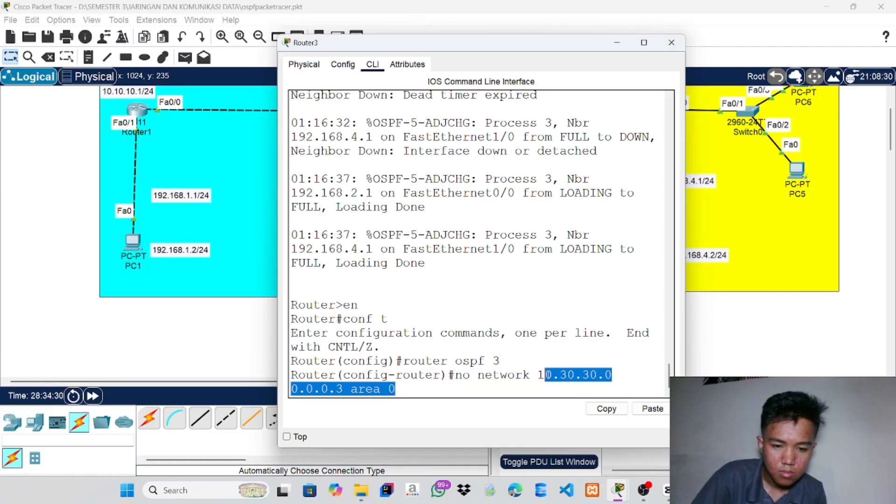
left_click(505, 395)
key("Return")
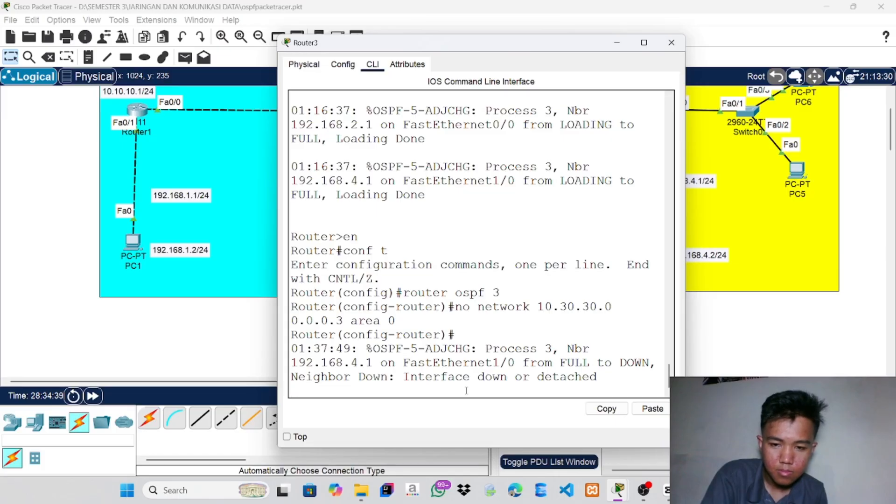
Return to the topology window, open Router1's command line and enter privileged mode with "en"
left_click(645, 490)
mouse_move(619, 488)
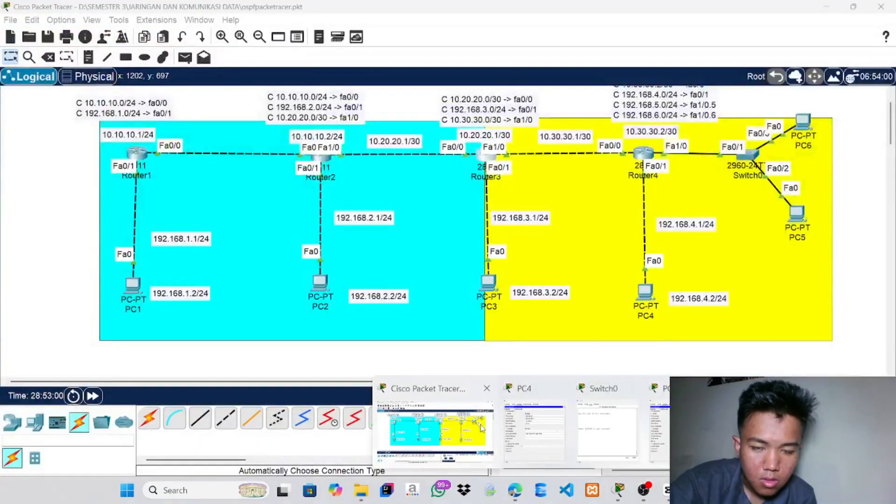
left_click(434, 429)
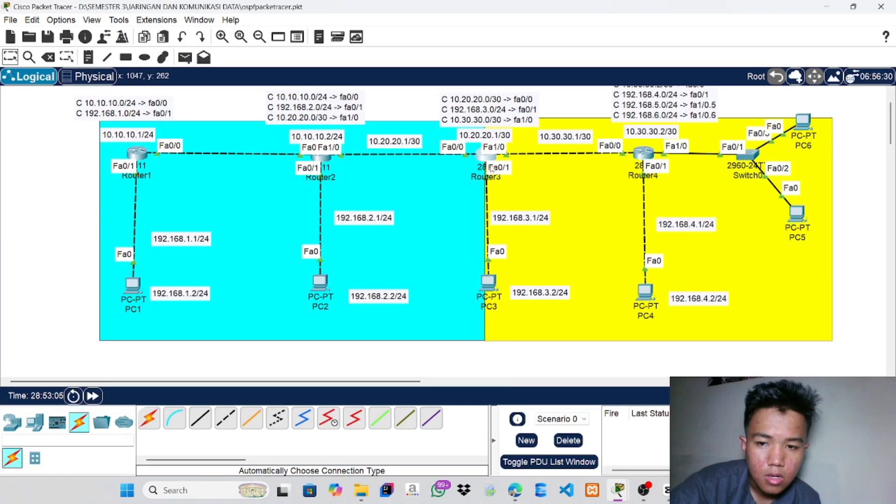
left_click(137, 157)
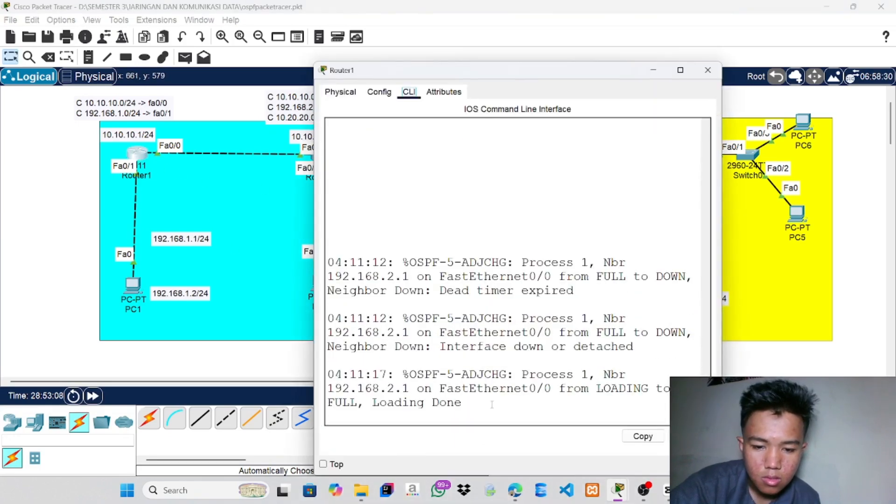
left_click(489, 402)
key("Return")
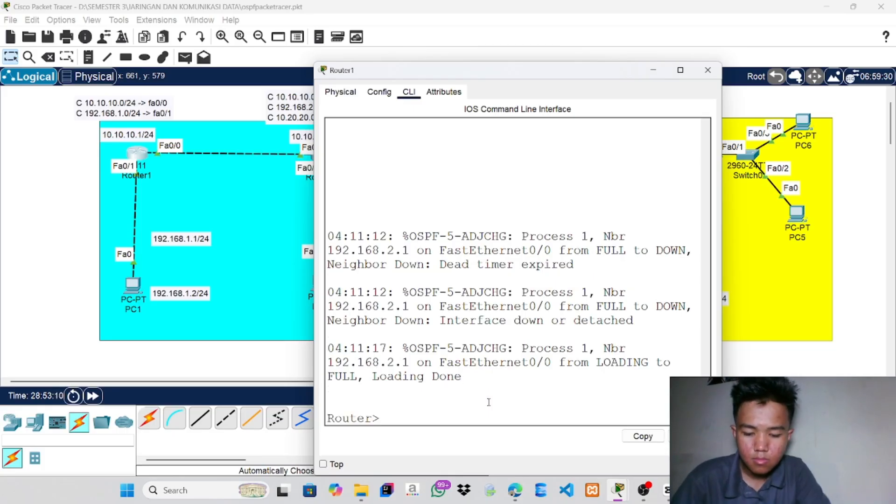
type("en")
key("Return")
Try to display Router1's routing table with "do show ip route" from privileged mode
type("d")
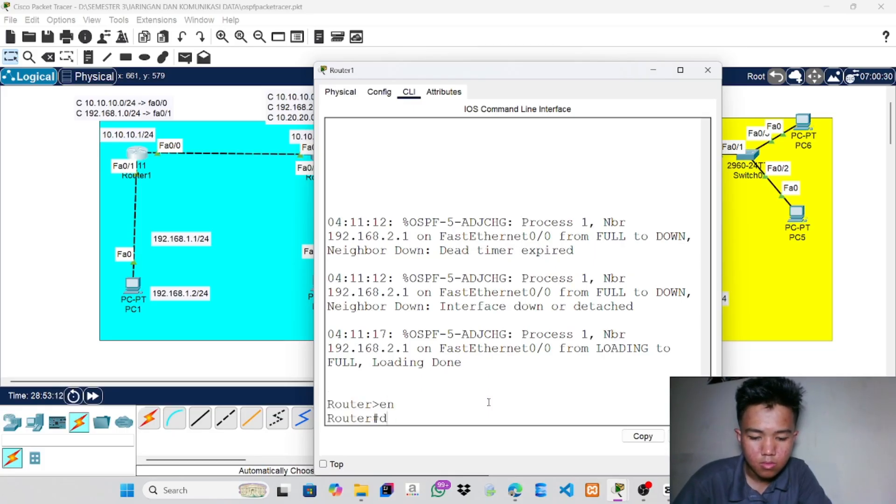
type("o show i")
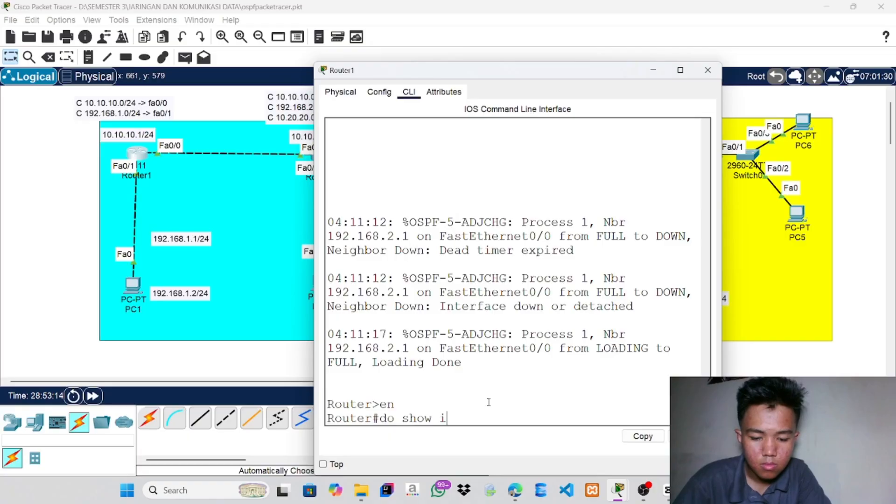
type("p route")
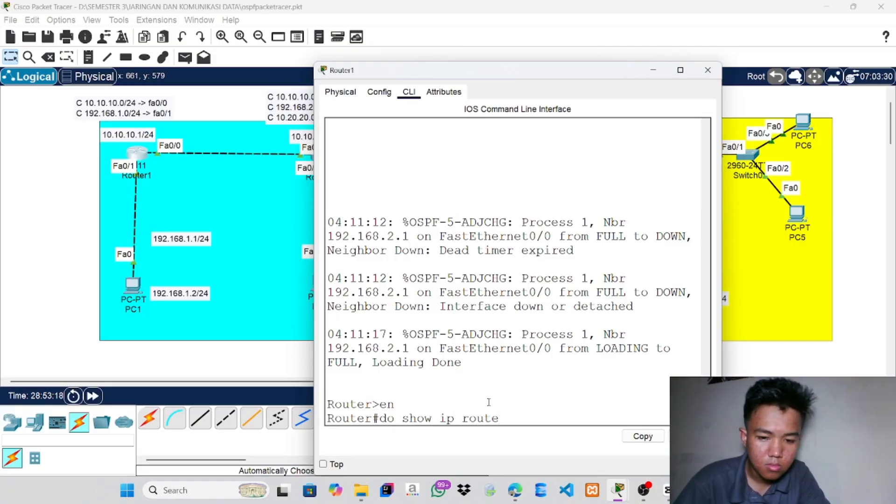
key("Return")
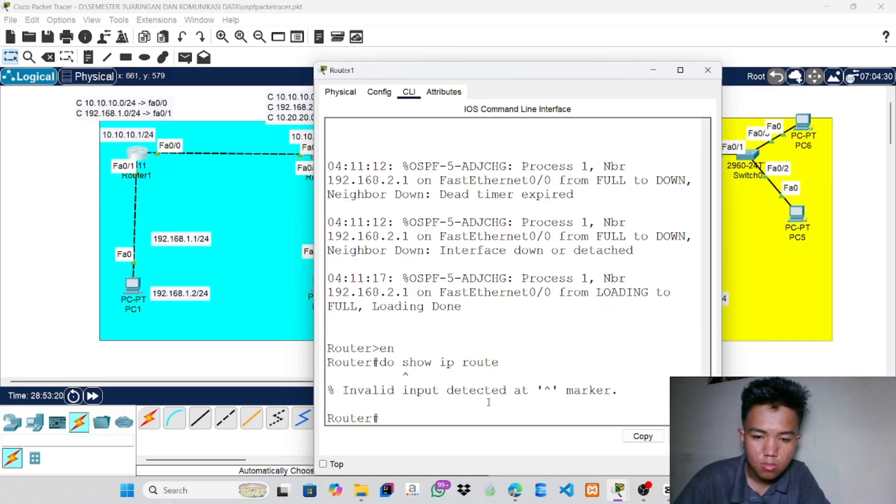
Display Router1's routing table with "show ip route"
type("show")
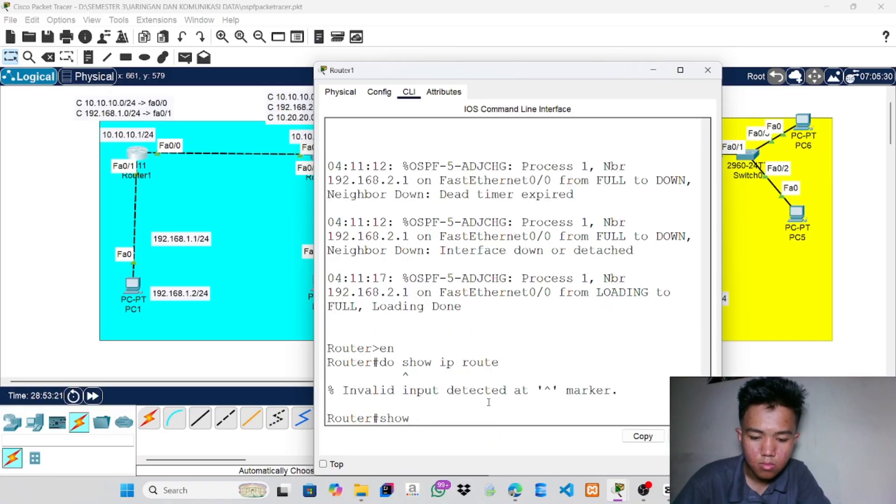
type(" ip route")
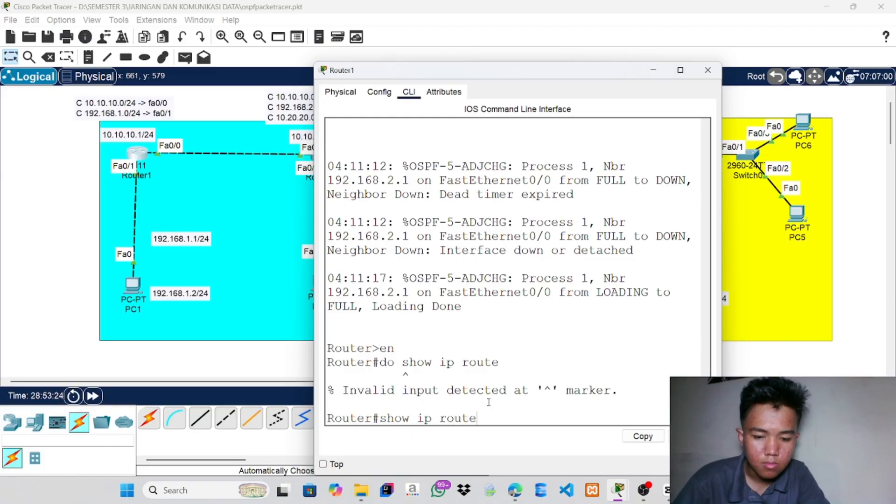
key("Return")
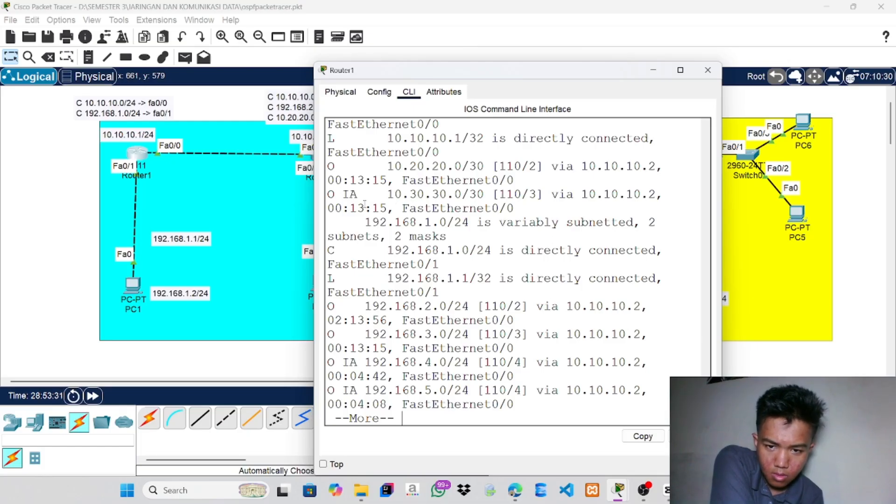
Place Router1's window beside the topology and examine its routing table, from the code legend to the OSPF and inter-area routes
left_click_drag(544, 78, 894, 112)
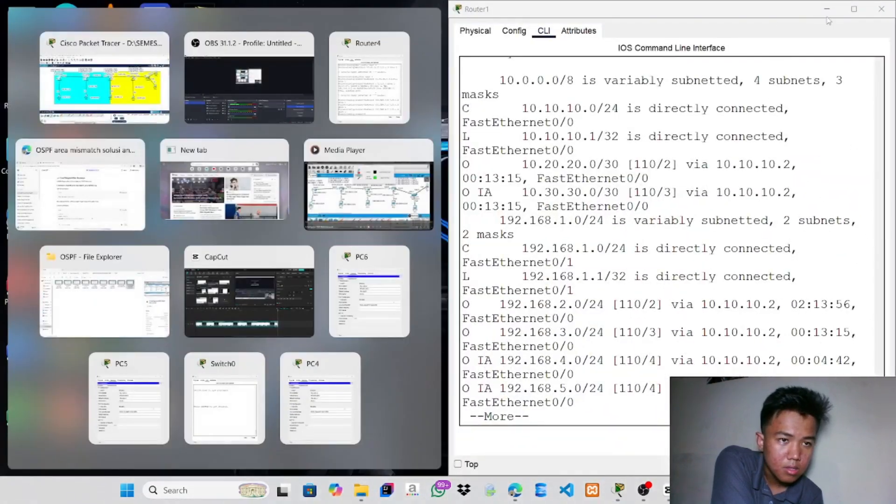
left_click(656, 45)
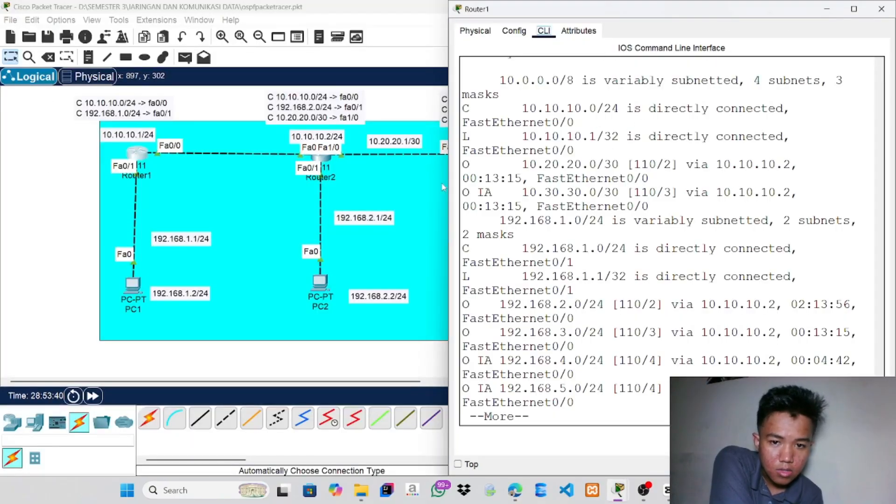
scroll(632, 151, "up", 4)
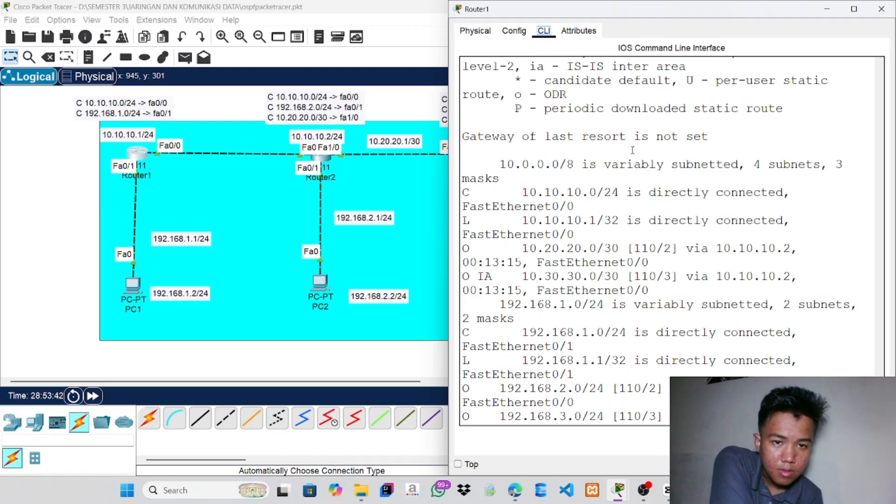
scroll(632, 150, "up", 3)
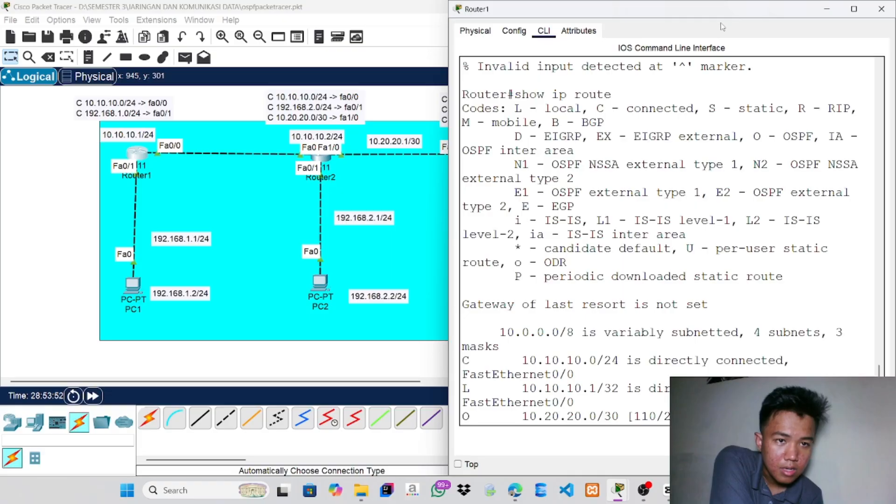
scroll(741, 195, "down", 2)
scroll(741, 196, "down", 2)
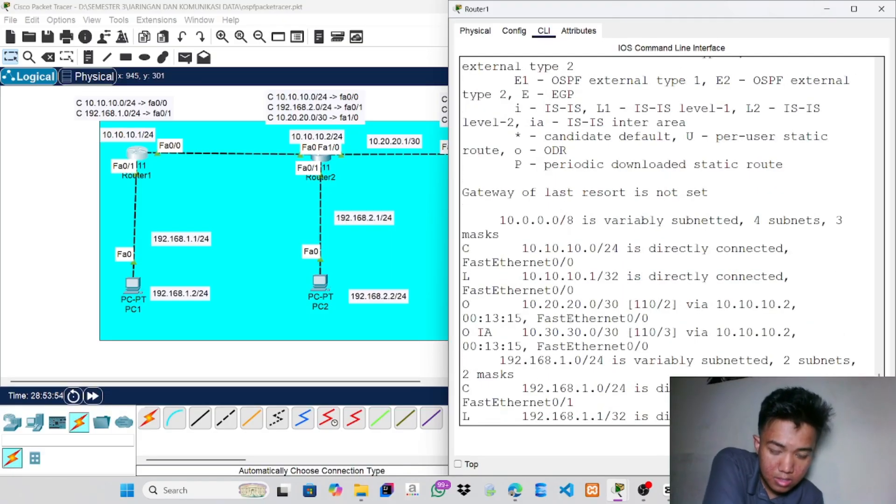
scroll(519, 356, "down", 1)
scroll(519, 357, "down", 1)
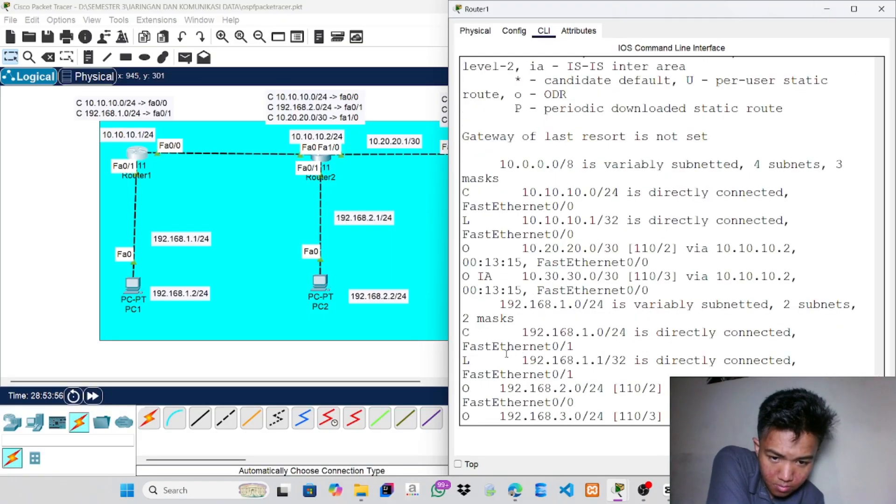
Examine the remaining OSPF and inter-area routes in Router1's routing table, down to 192.168.5.0/24, and close its window
scroll(497, 296, "down", 1)
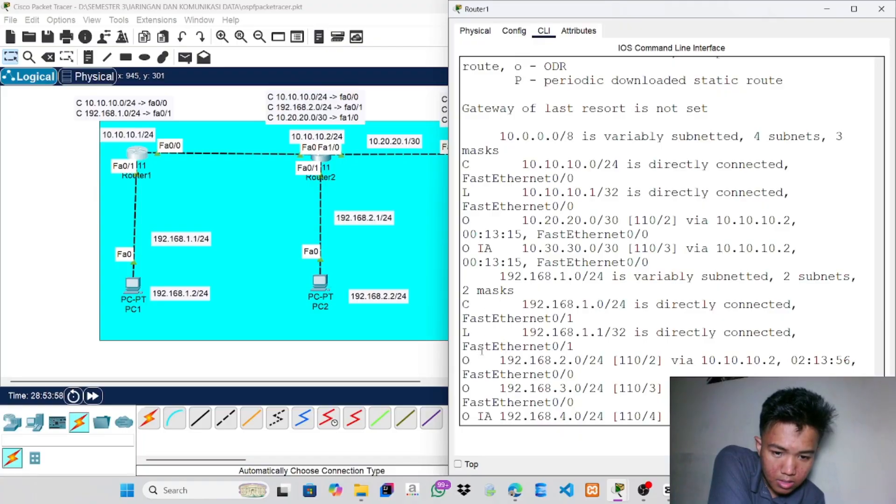
scroll(482, 351, "down", 1)
scroll(488, 369, "down", 1)
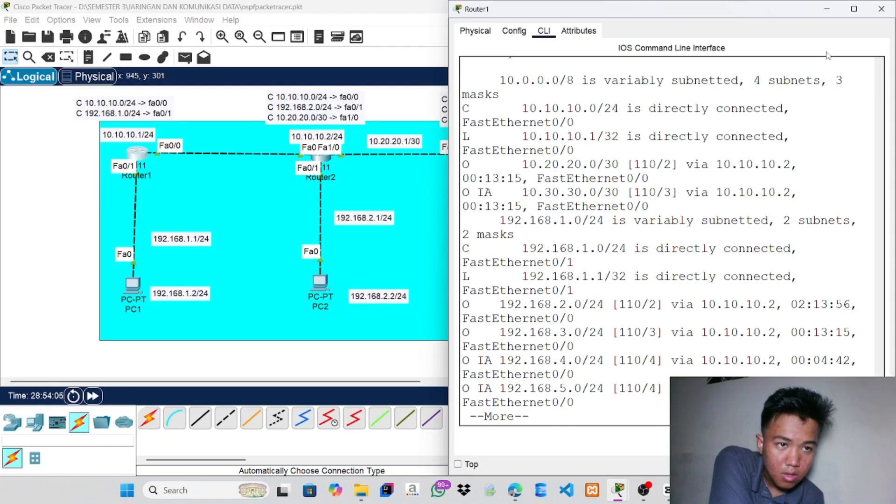
left_click(881, 9)
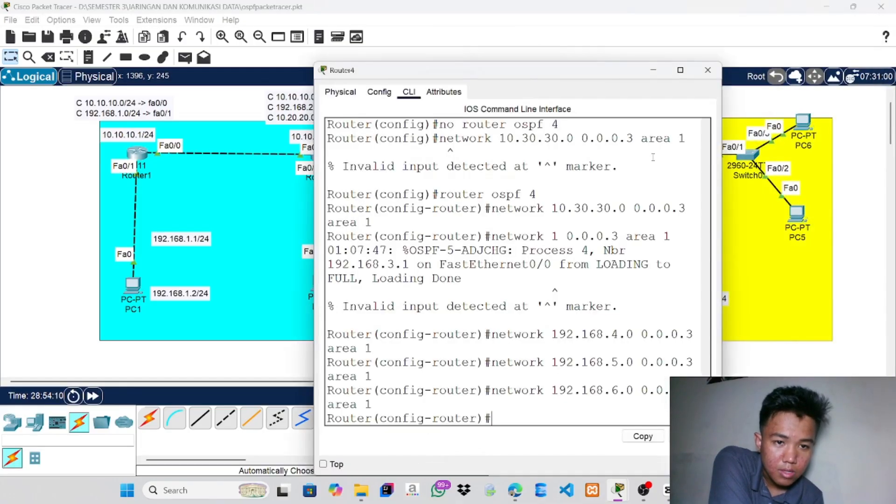
Open Router4's command line and leave OSPF router configuration mode with "exit"
left_click(643, 152)
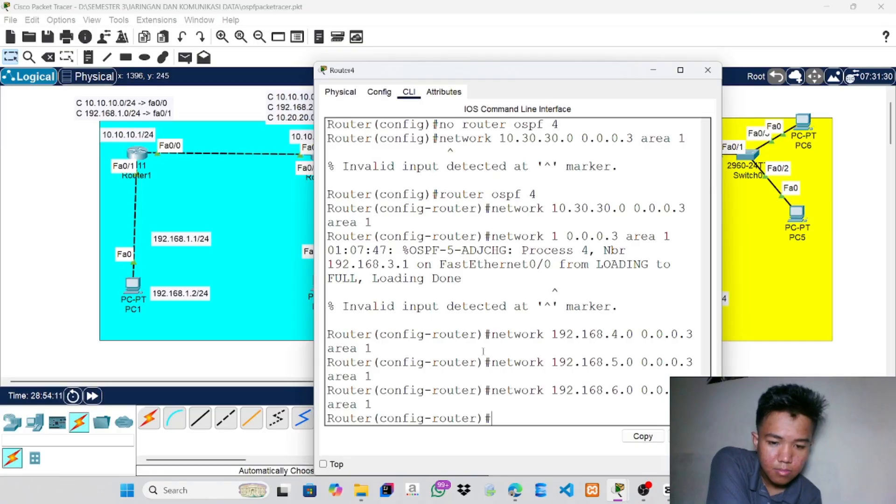
type("exit")
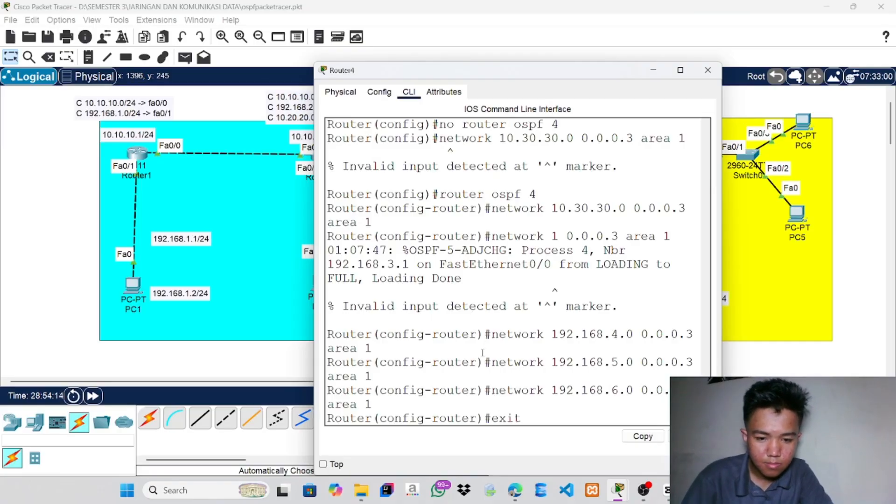
key("Return")
Try to display Router4's routing table with "show ip route" from global configuration mode
type("s")
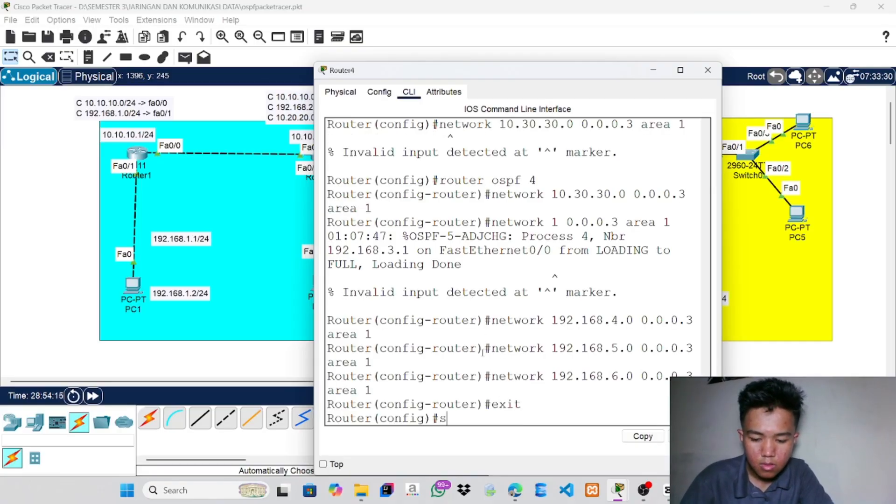
type("how ip route")
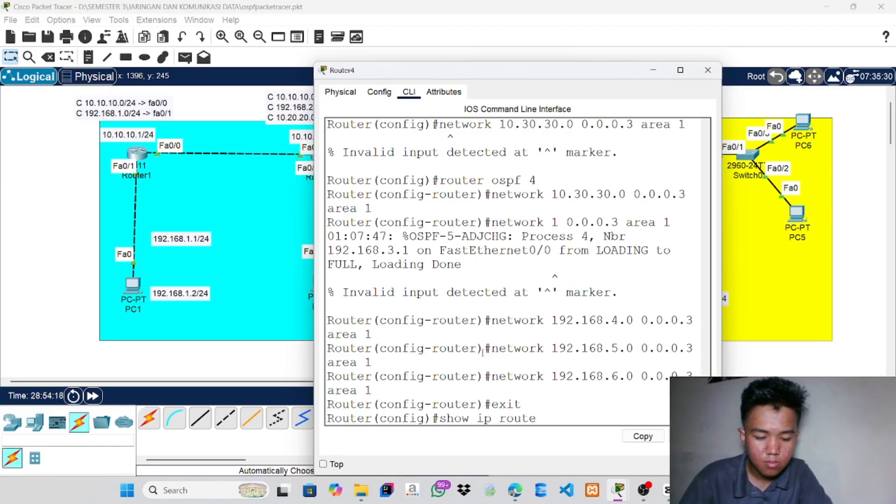
key("Return")
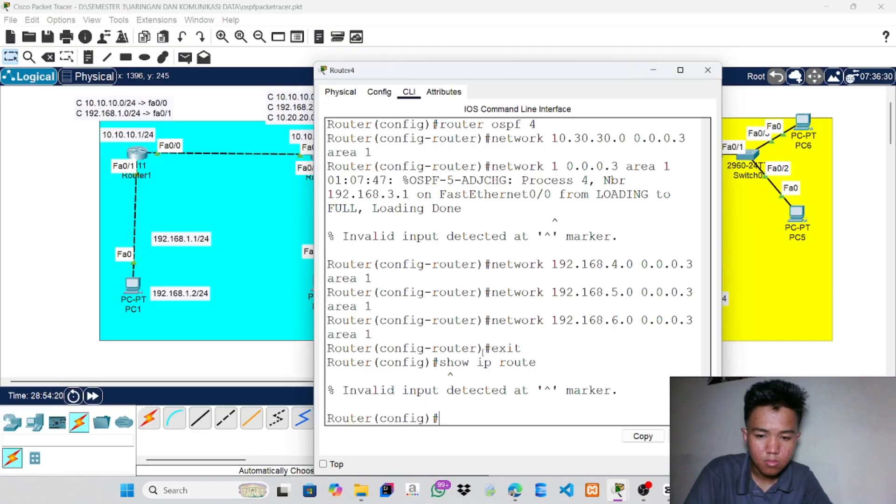
Leave Router4's global configuration mode with "exit" and display its routing table with "show ip route"
type("exit")
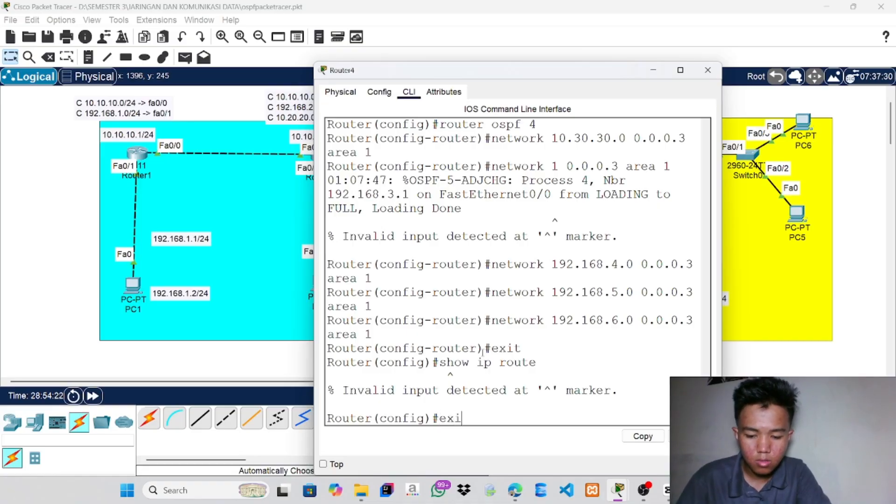
key("Return")
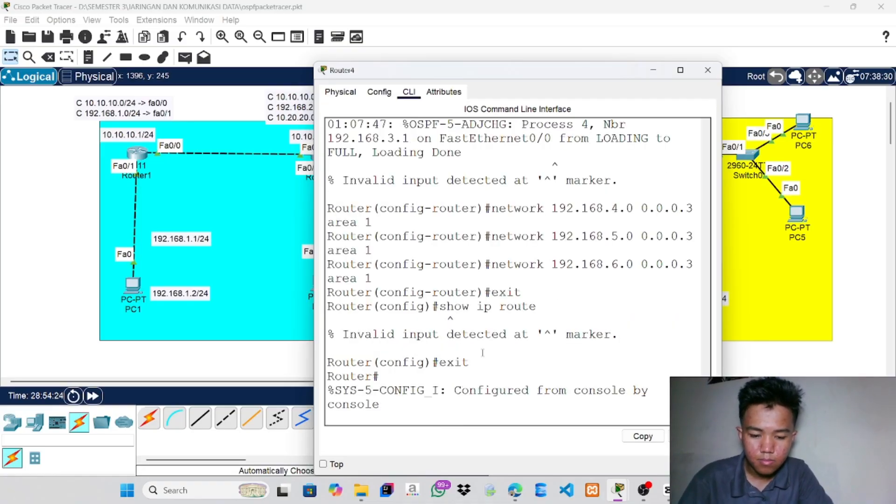
key("Return")
type("sh")
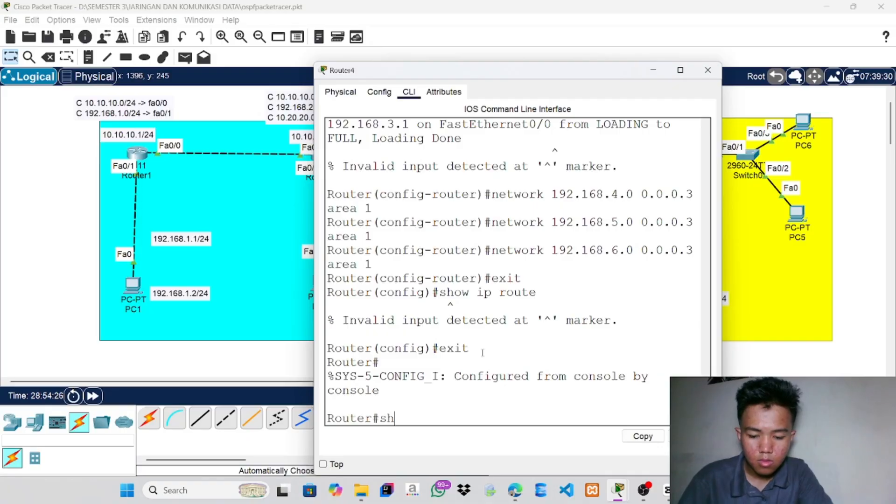
type("ow ip")
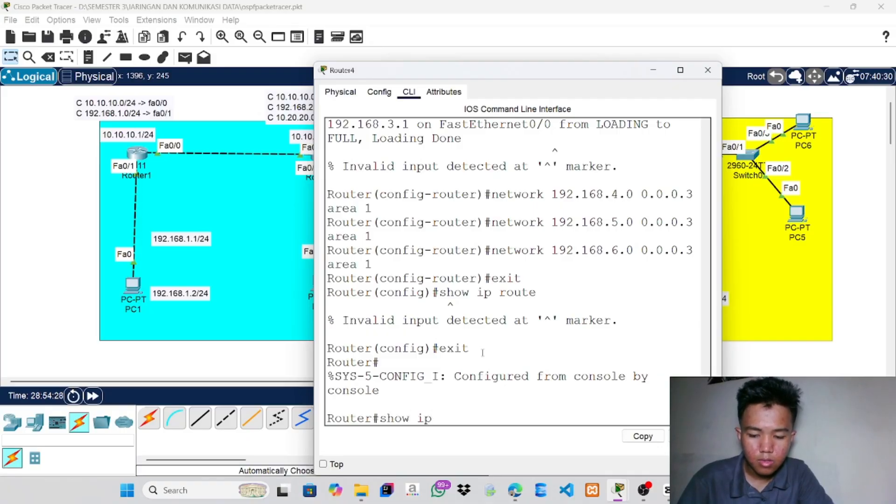
type(" route")
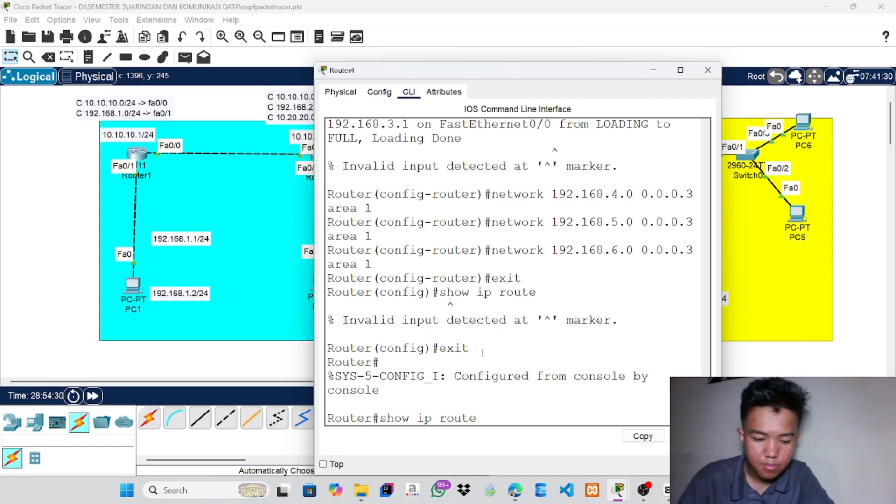
key("Return")
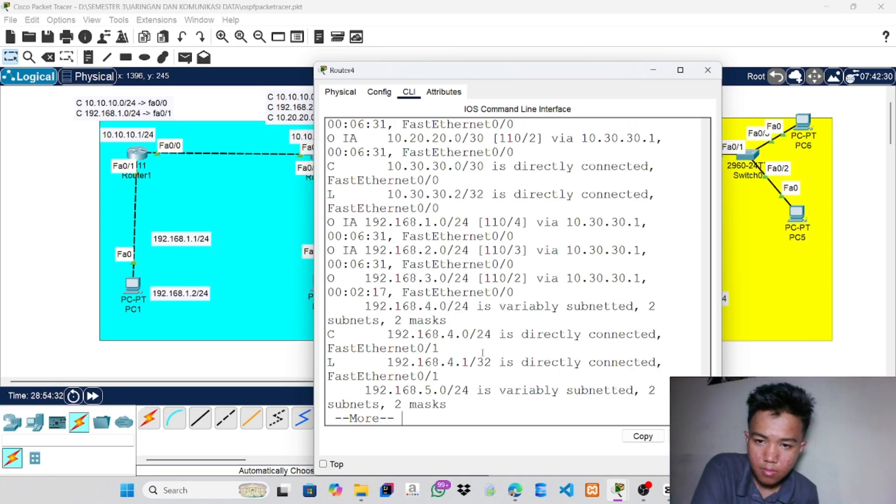
Place Router4's window beside the topology, compare its OSPF and inter-area routes with the networks, and close the window
scroll(508, 282, "up", 1)
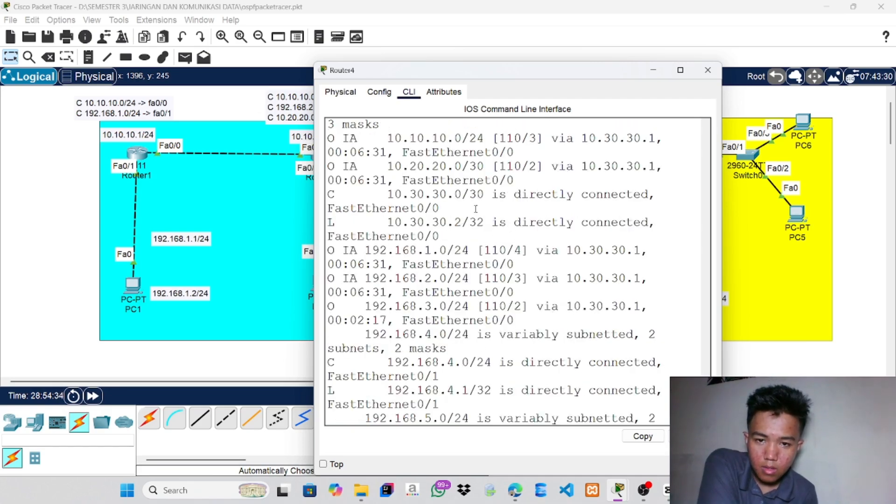
left_click_drag(509, 78, 576, 78)
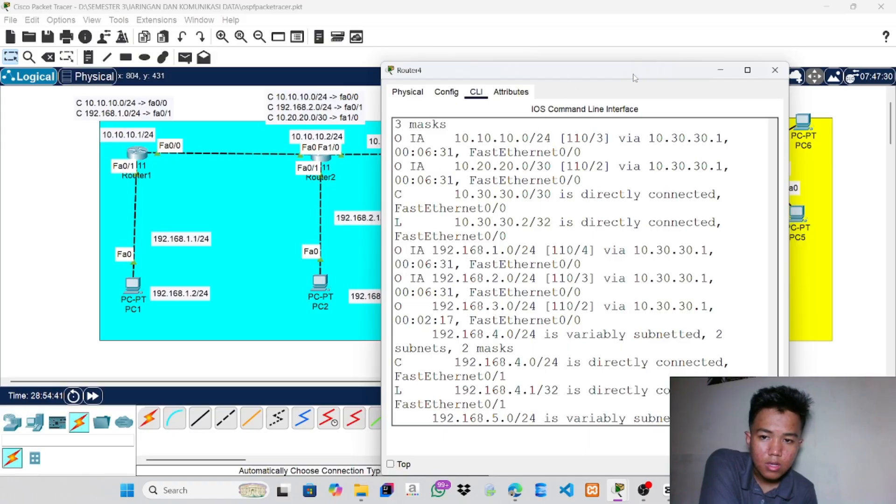
left_click_drag(647, 76, 725, 79)
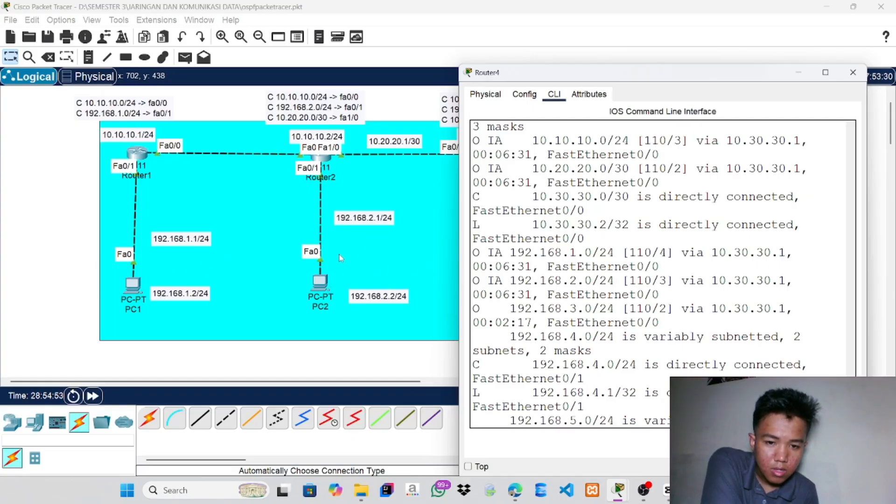
left_click(853, 72)
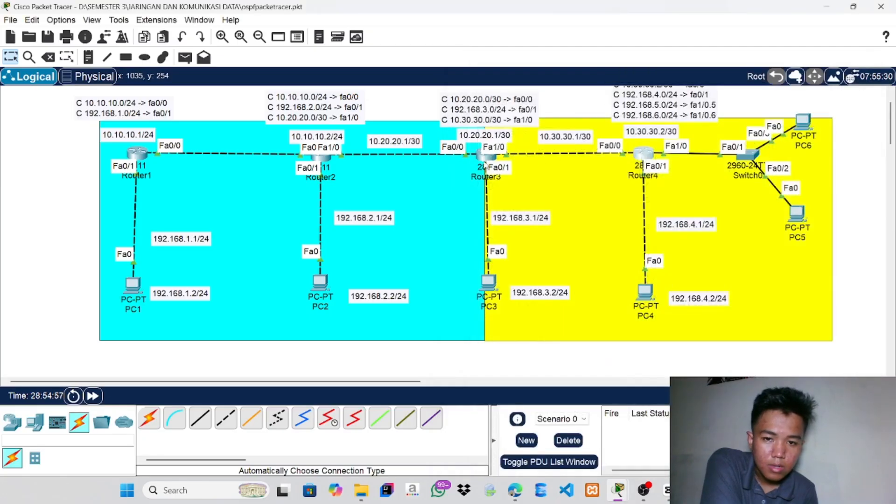
Open Router3's command line and return from OSPF router configuration to privileged mode with two "exit" commands
left_click(485, 162)
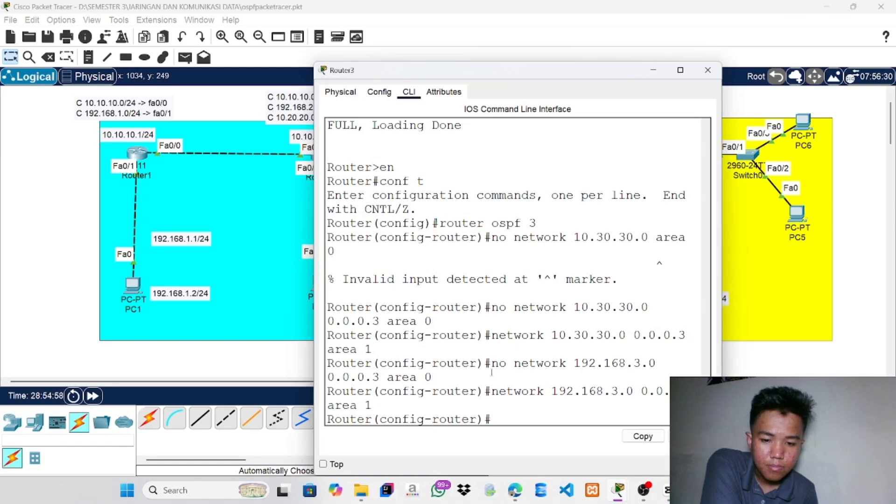
type("e")
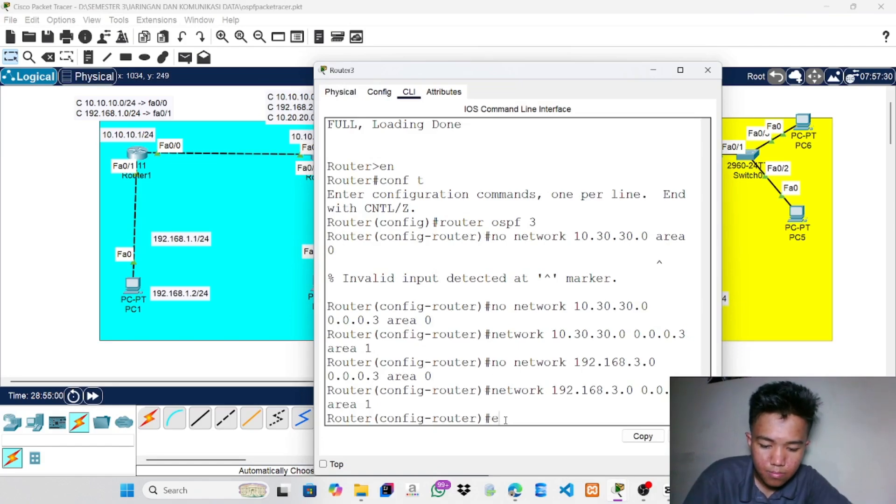
type("xit")
key("Return")
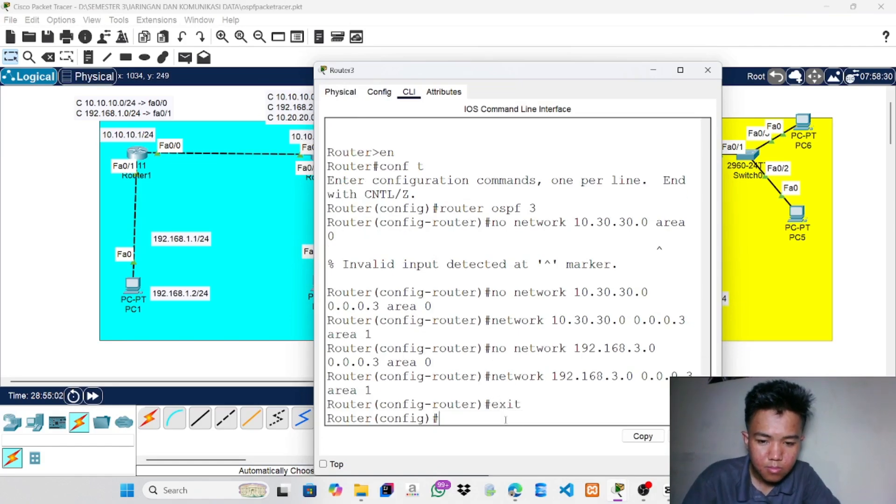
type("exit")
key("Return")
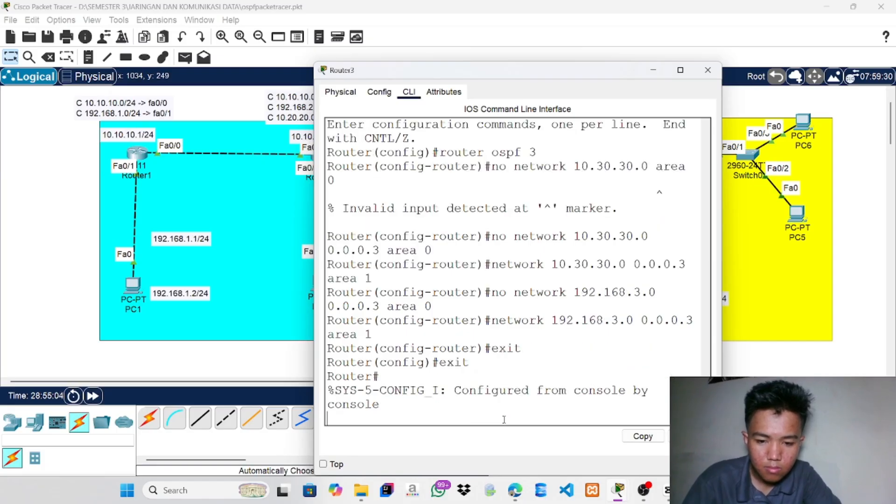
key("Return")
Display Router3's routing table with "show ip route", examine its OSPF routes, and close the window
type("s")
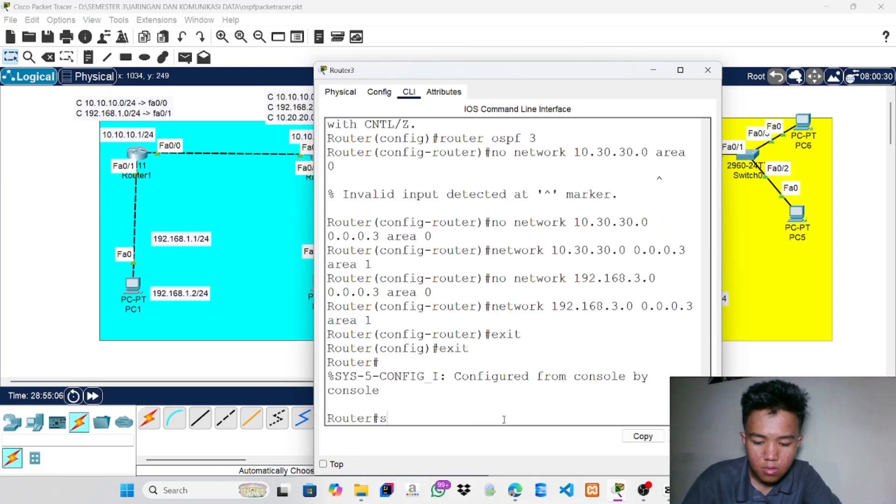
type("how ip route")
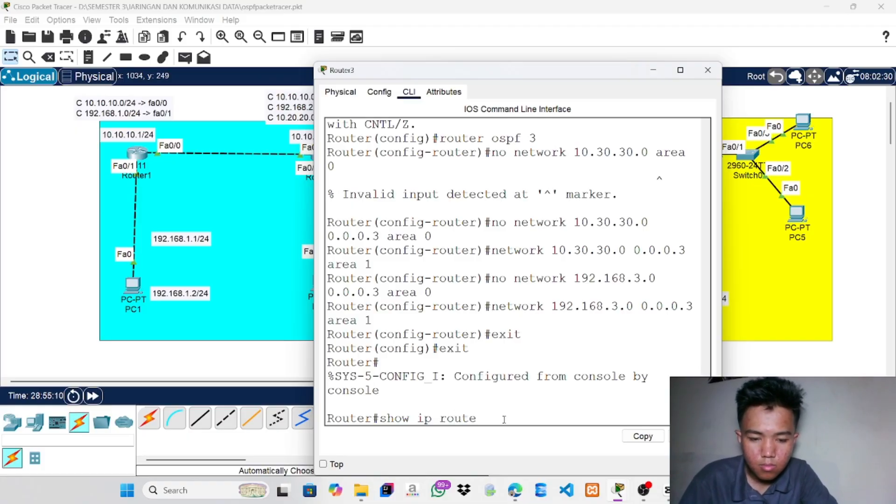
key("Return")
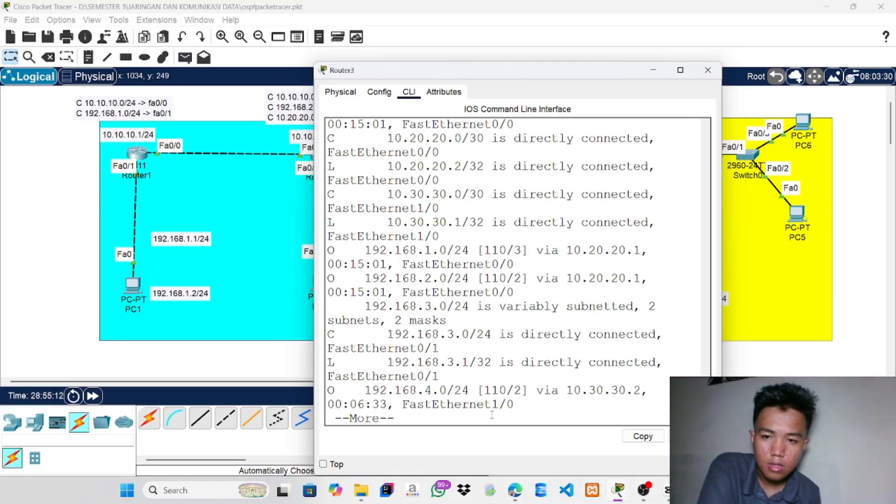
scroll(492, 415, "up", 2)
scroll(449, 206, "down", 2)
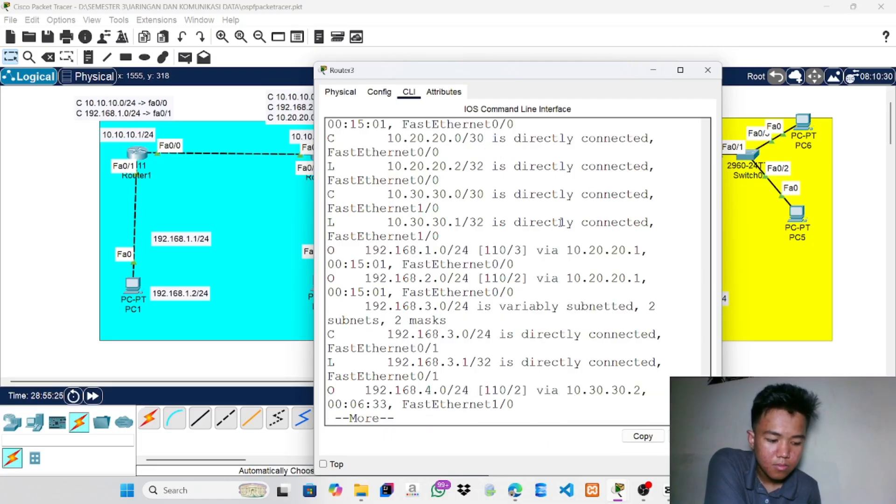
left_click(708, 70)
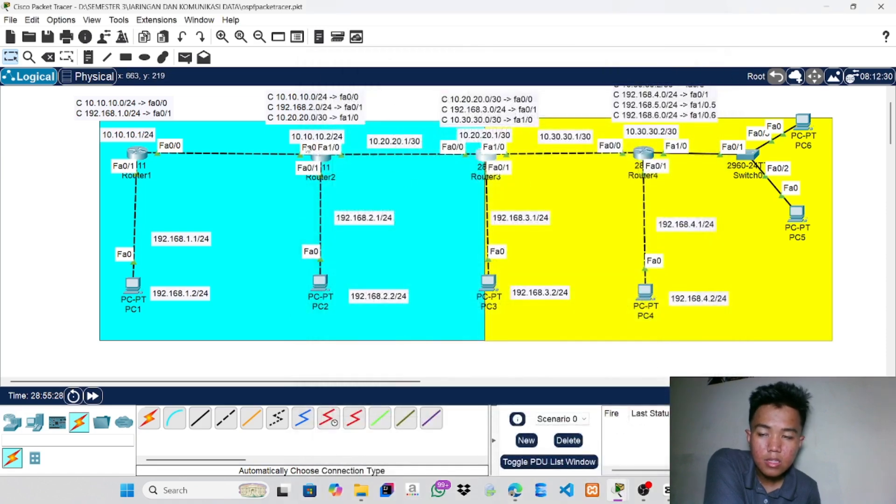
Send a simple PDU from PC4 to PC1 to test connectivity between the yellow and cyan areas
left_click(184, 57)
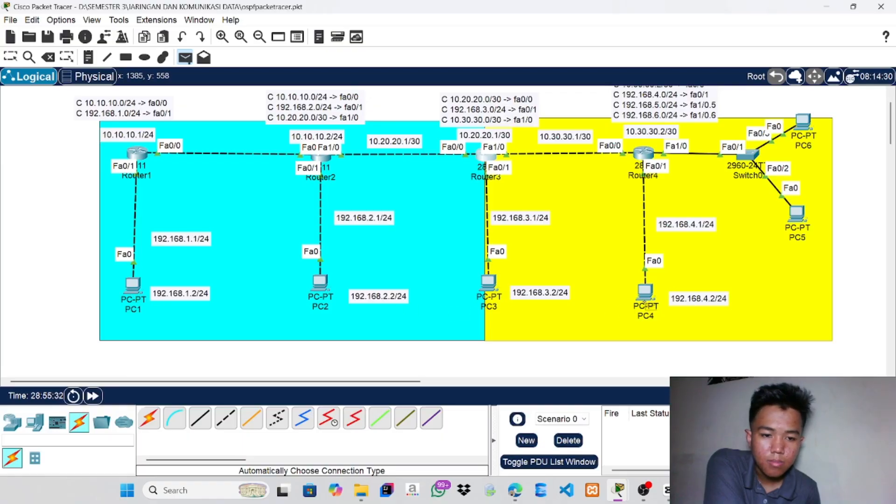
left_click(646, 299)
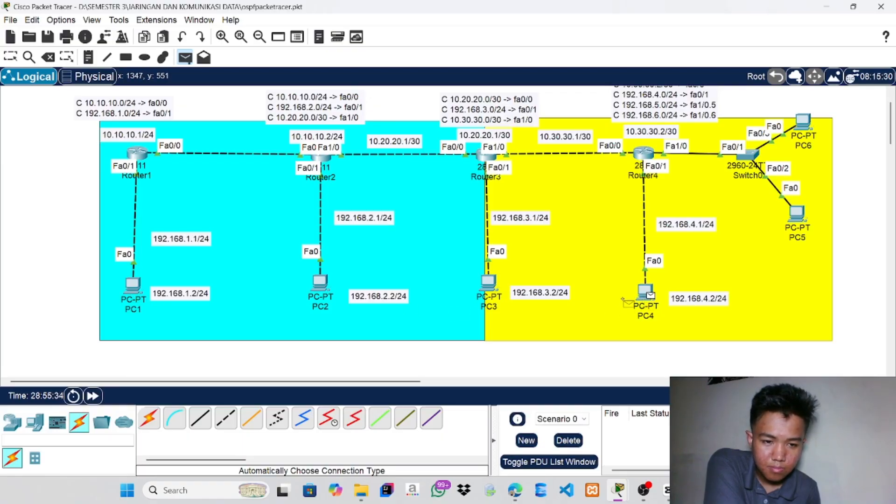
left_click(134, 285)
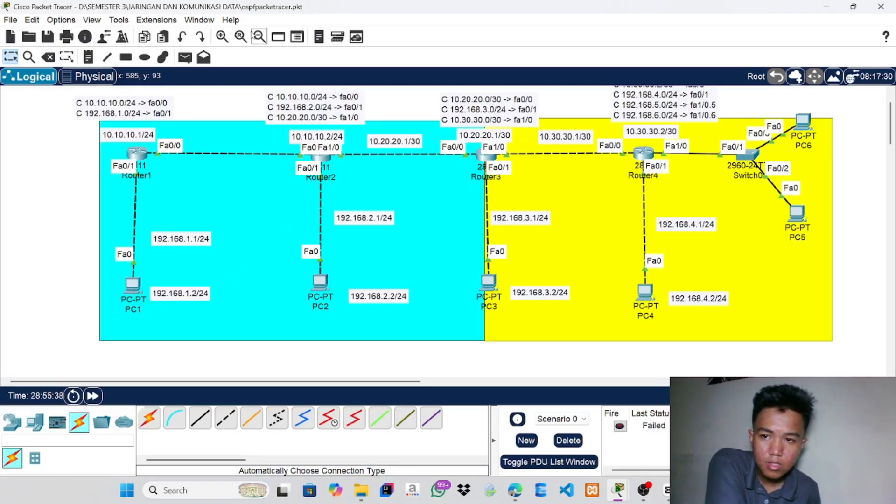
Repeat the simple PDU test from PC4 to PC1
left_click(185, 57)
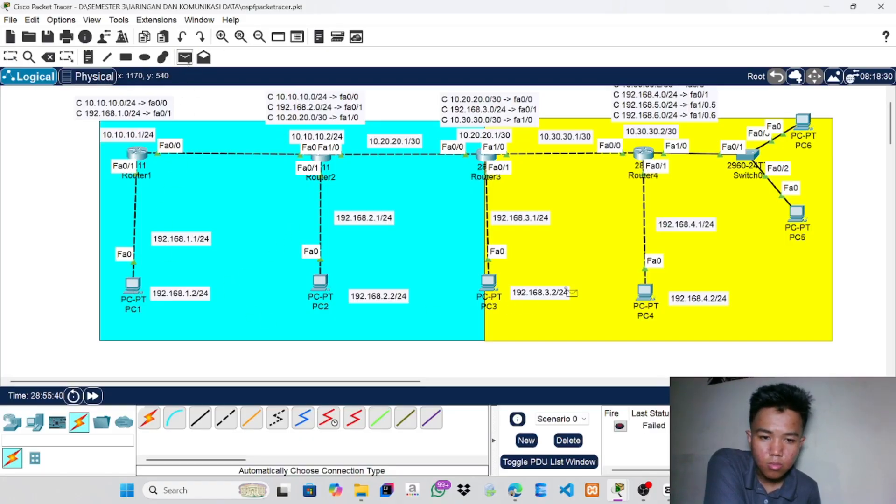
left_click(646, 294)
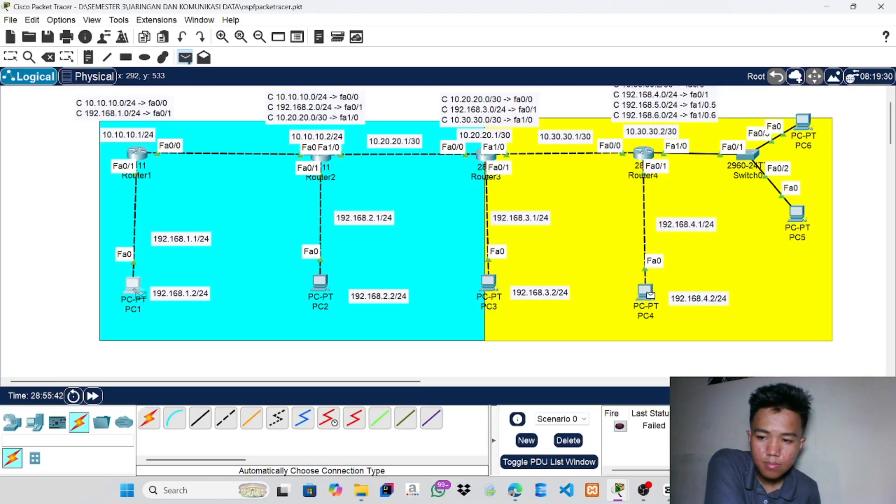
left_click(133, 284)
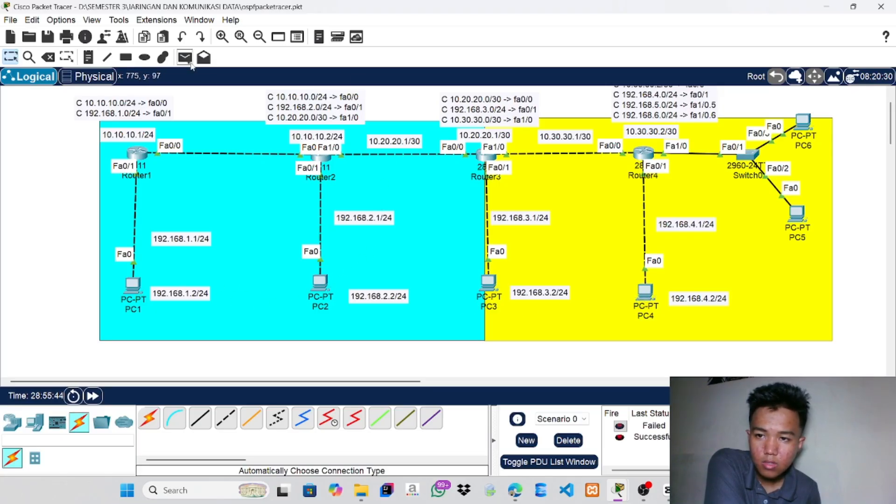
Send a simple PDU from PC2 in the cyan area to PC6 in the yellow area
left_click(185, 57)
left_click(326, 285)
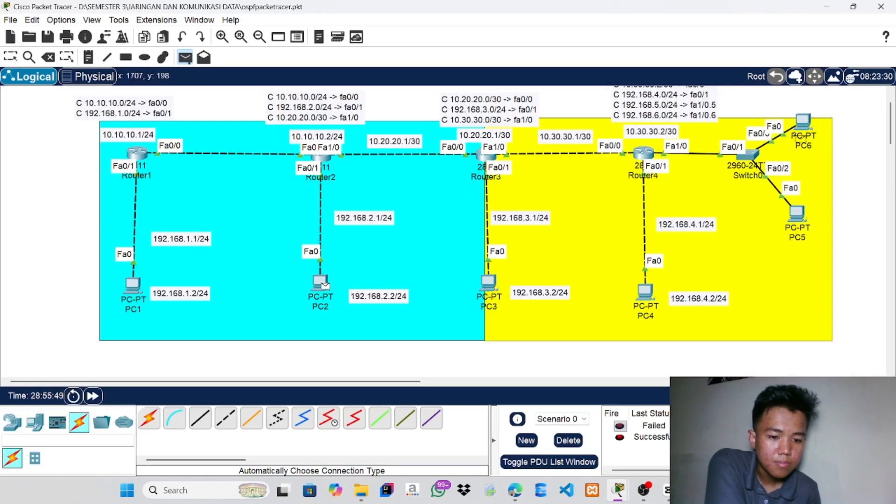
left_click(802, 124)
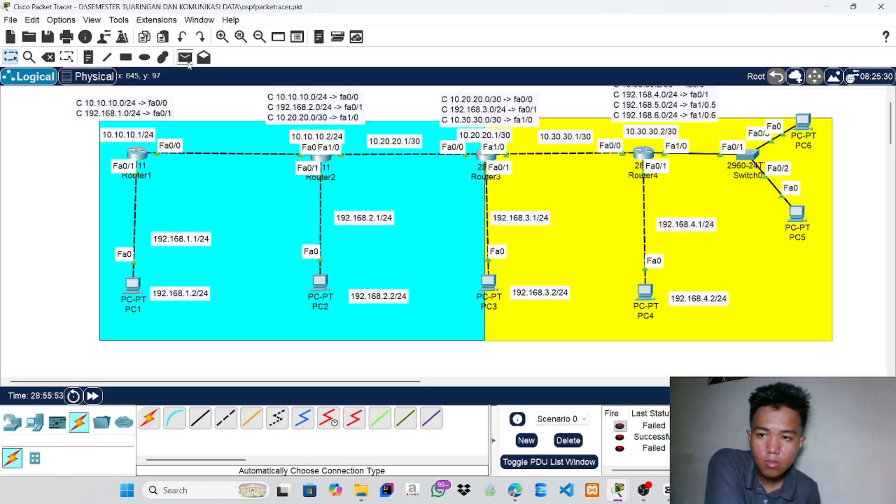
Test connectivity between the cyan and yellow areas with simple PDUs from PC6 to PC2 and from PC1 to PC6
left_click(185, 57)
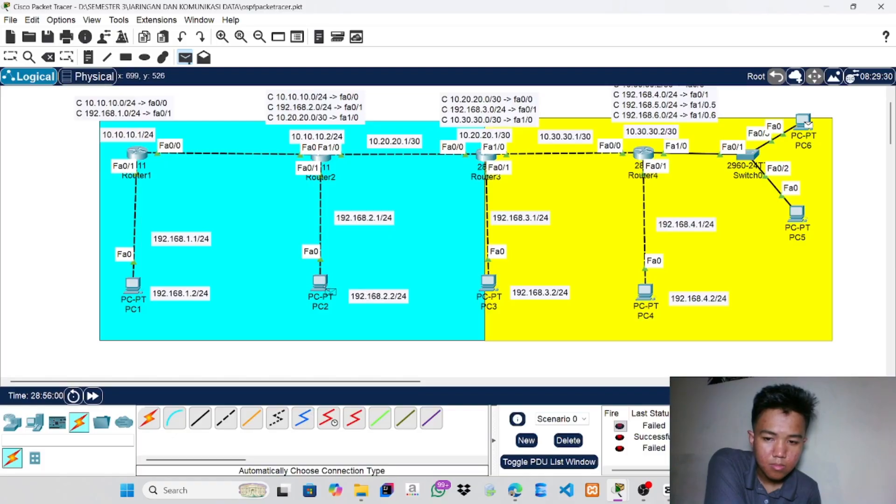
left_click(325, 289)
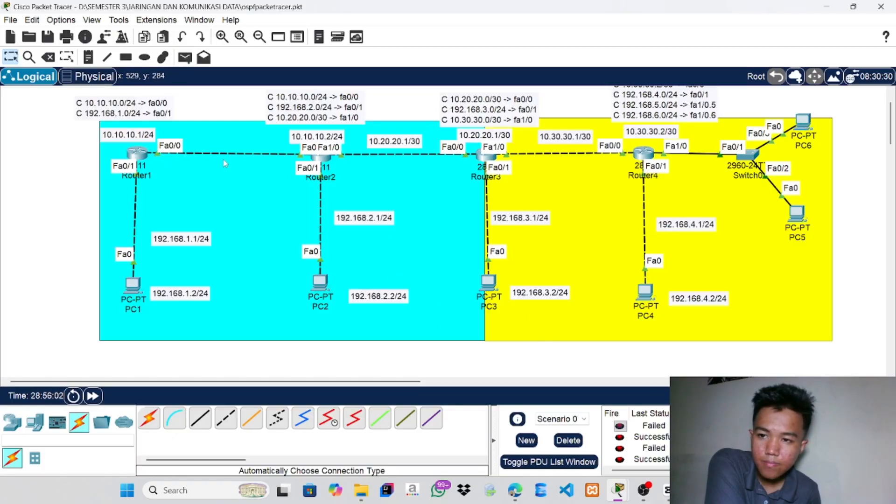
left_click(185, 57)
left_click(134, 287)
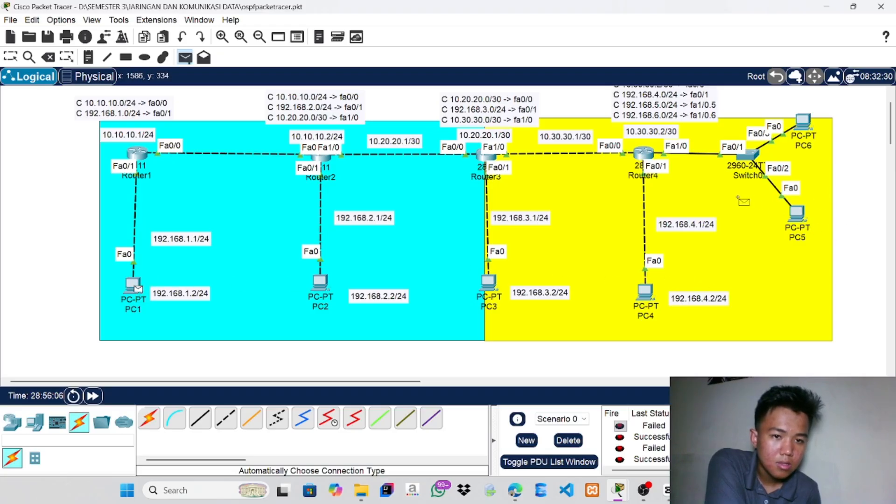
left_click(802, 123)
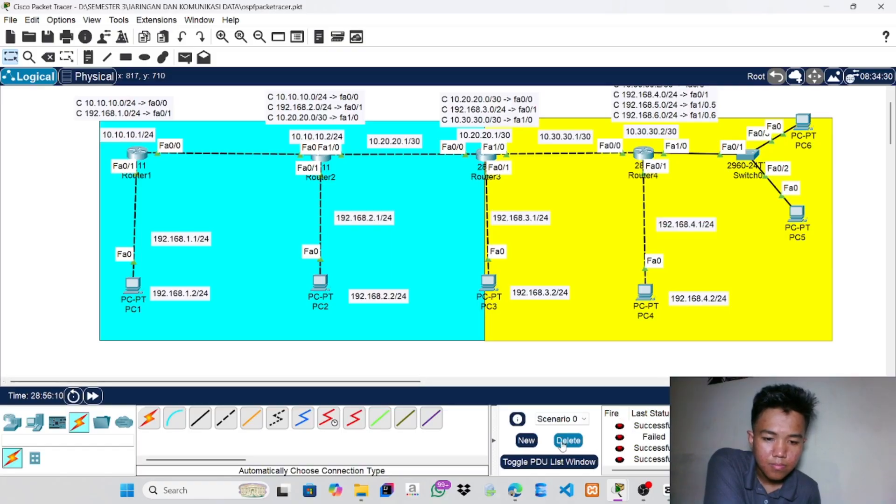
Delete the current PDU scenario to clear all the connectivity tests from the list
left_click(567, 444)
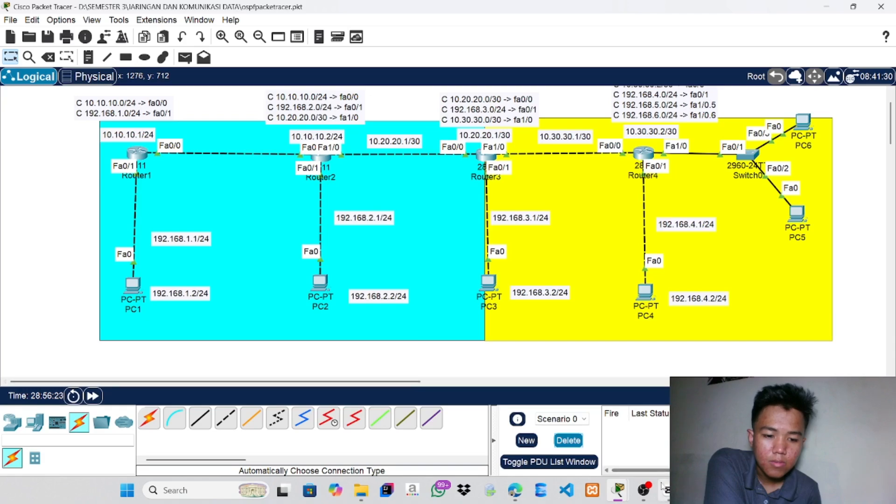
left_click(645, 499)
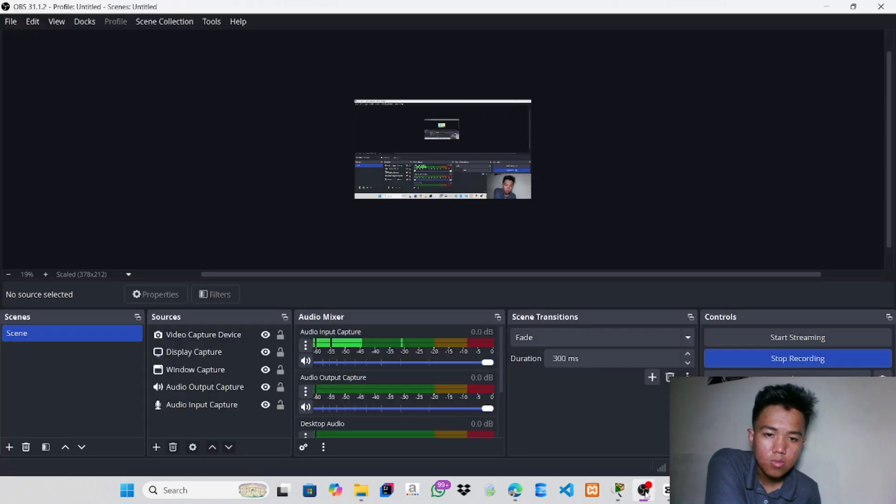